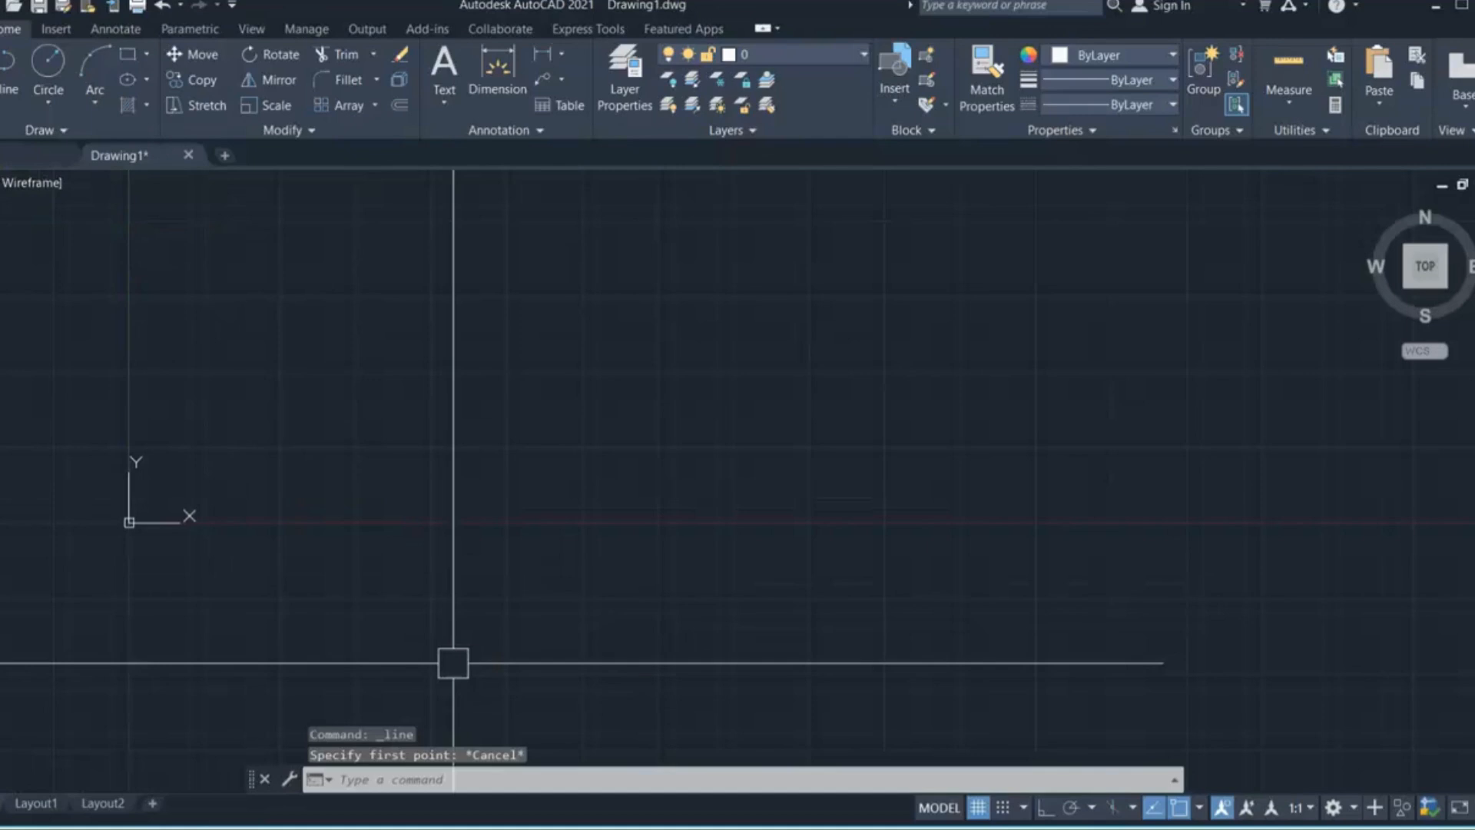
Step: Draw a freehand open chain of five connected lines at varying angles in the empty drawing area
key(Return)
key(Return)
key(Return)
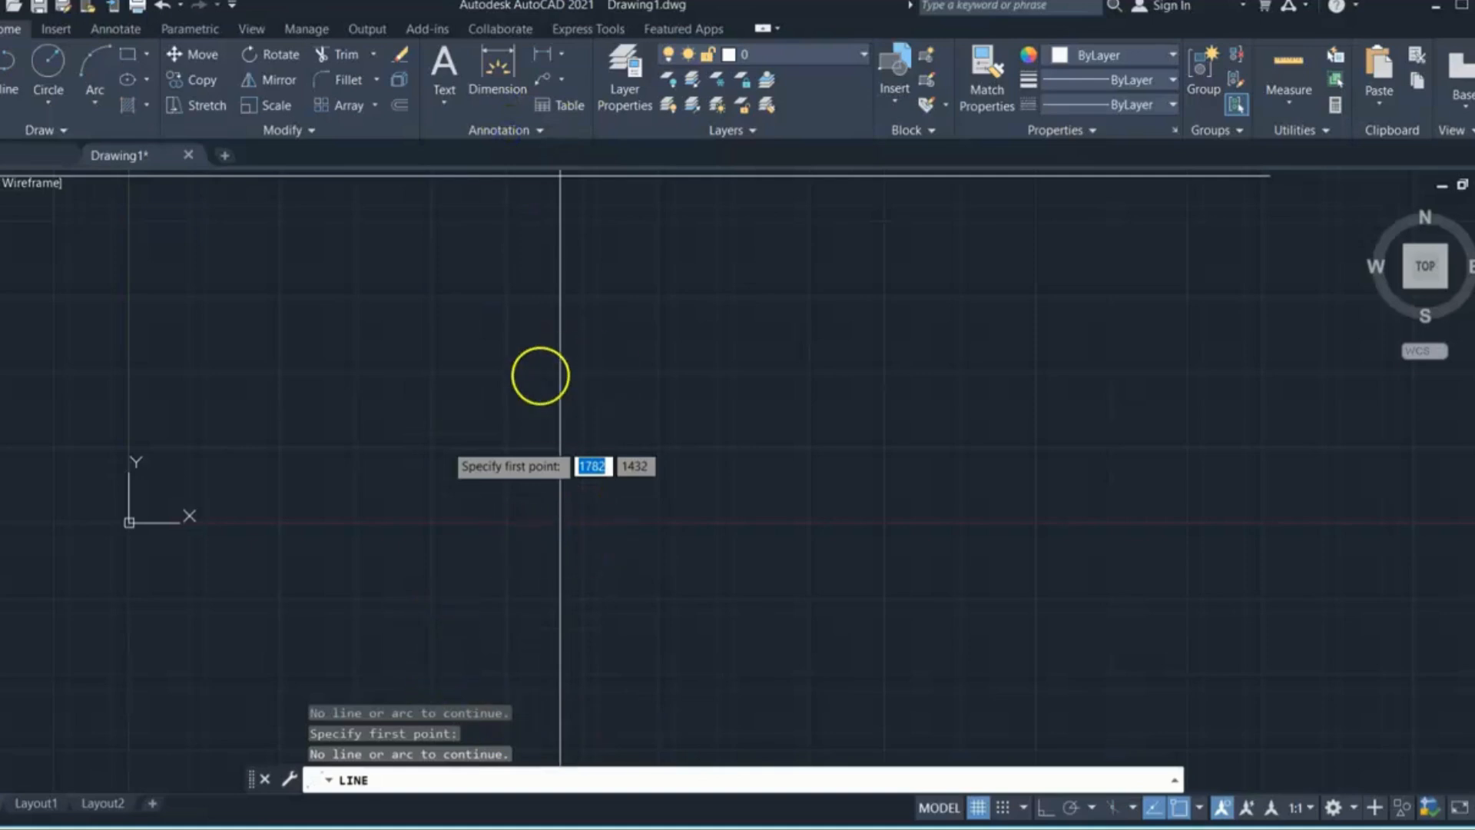
key(Return)
key(Return)
key(Return)
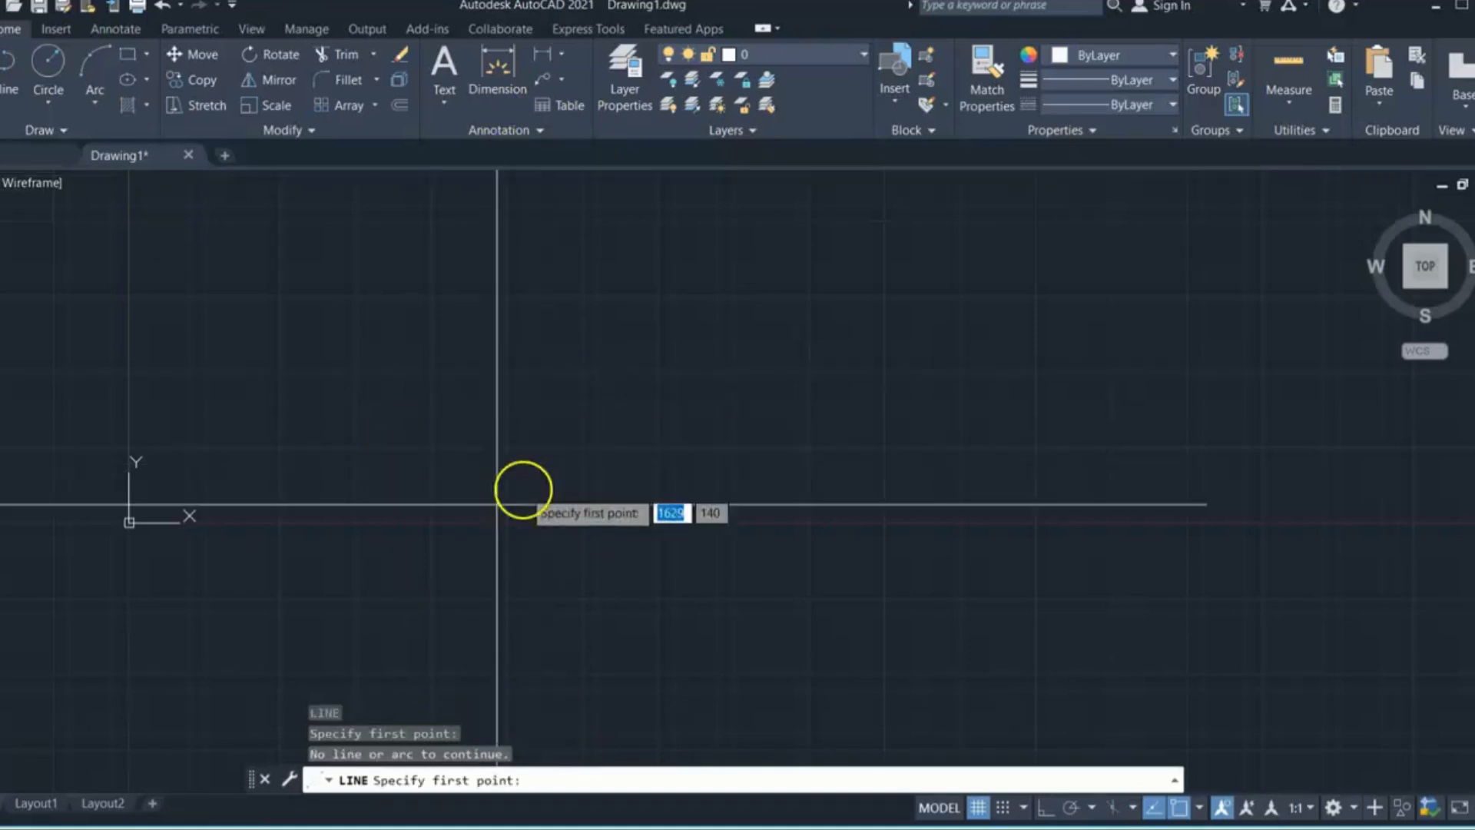
click(431, 499)
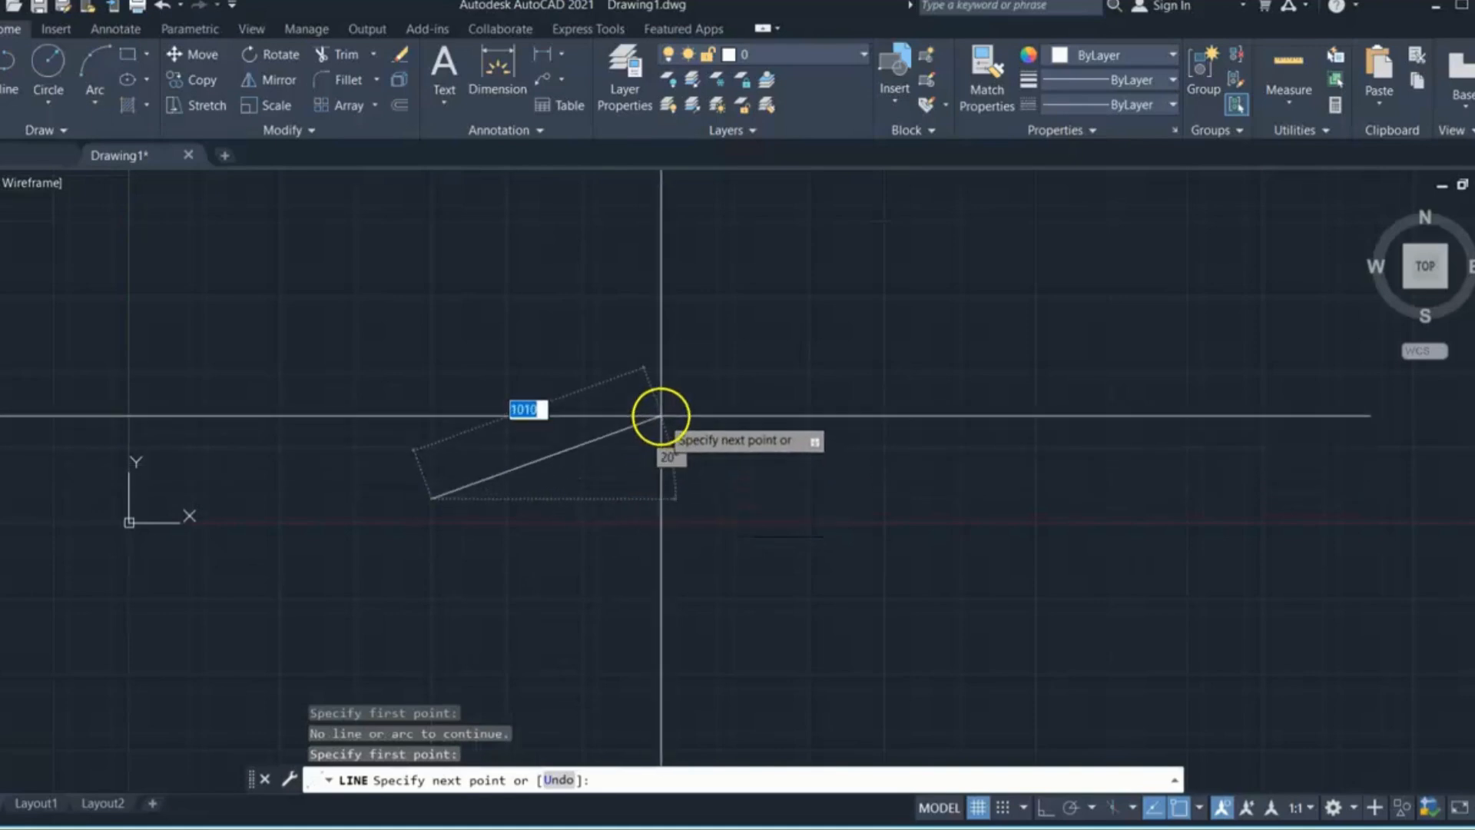
click(665, 395)
click(891, 395)
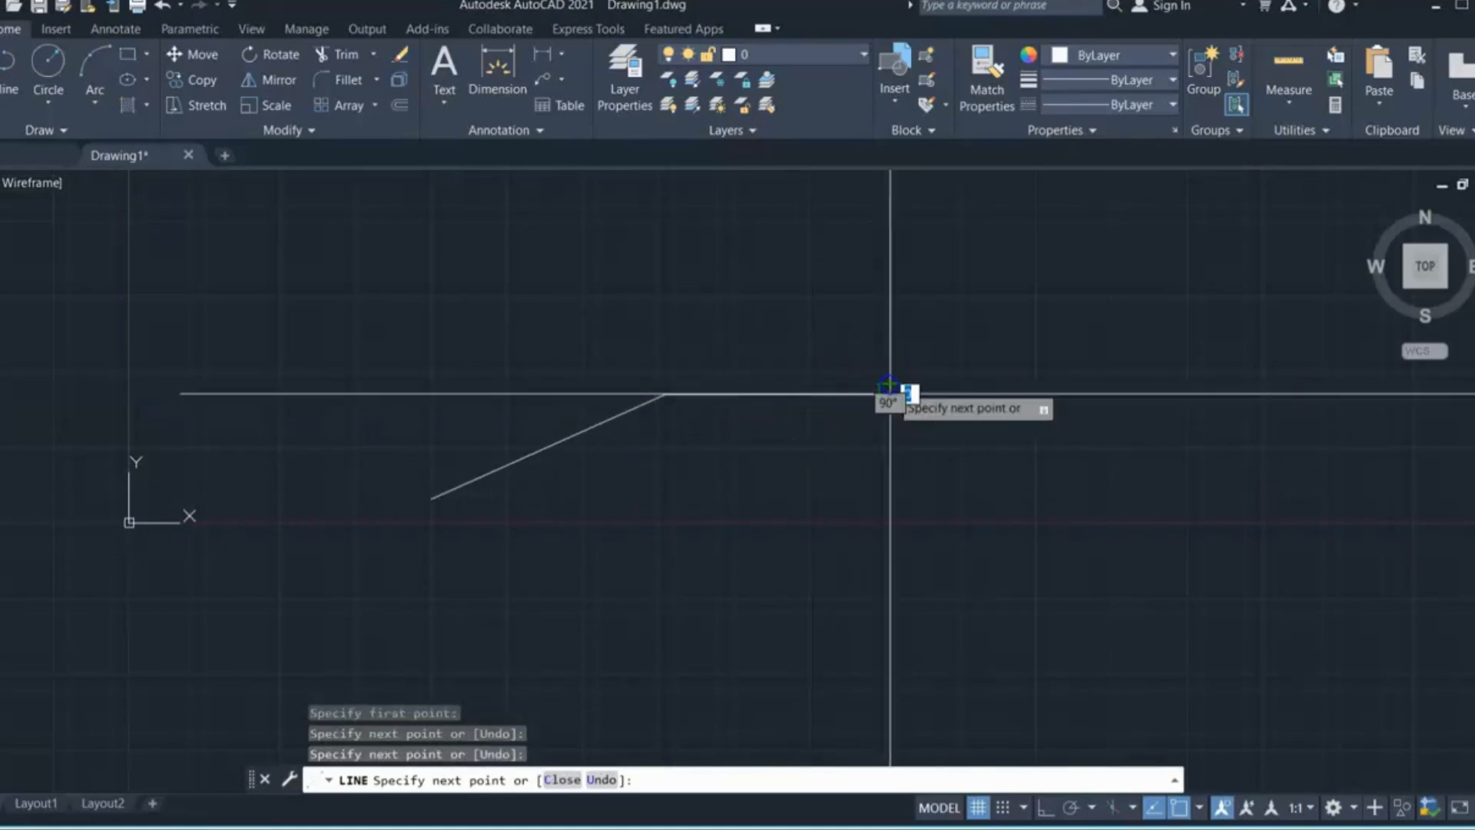
click(925, 505)
click(717, 571)
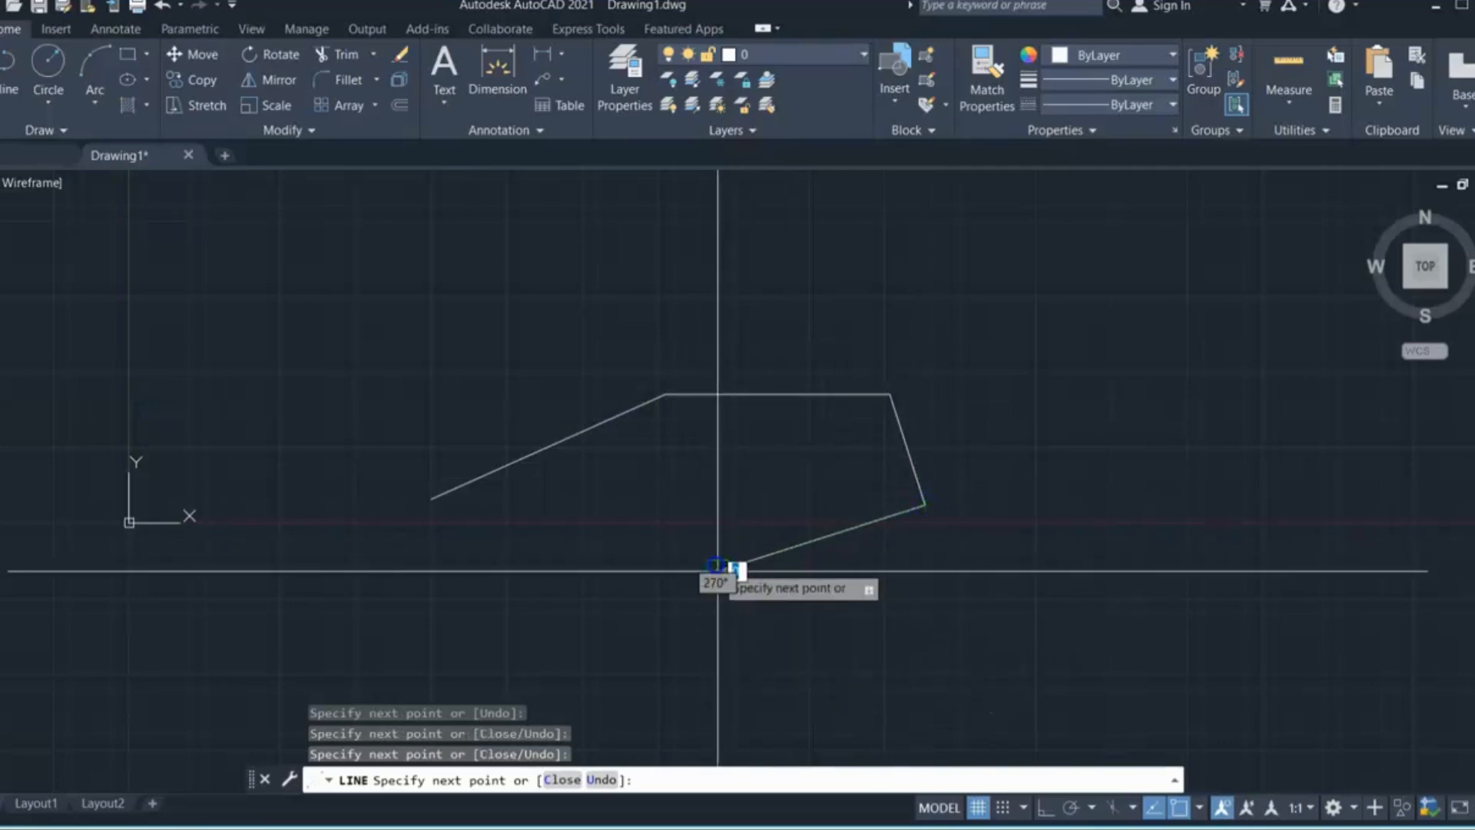
click(802, 638)
key(Escape)
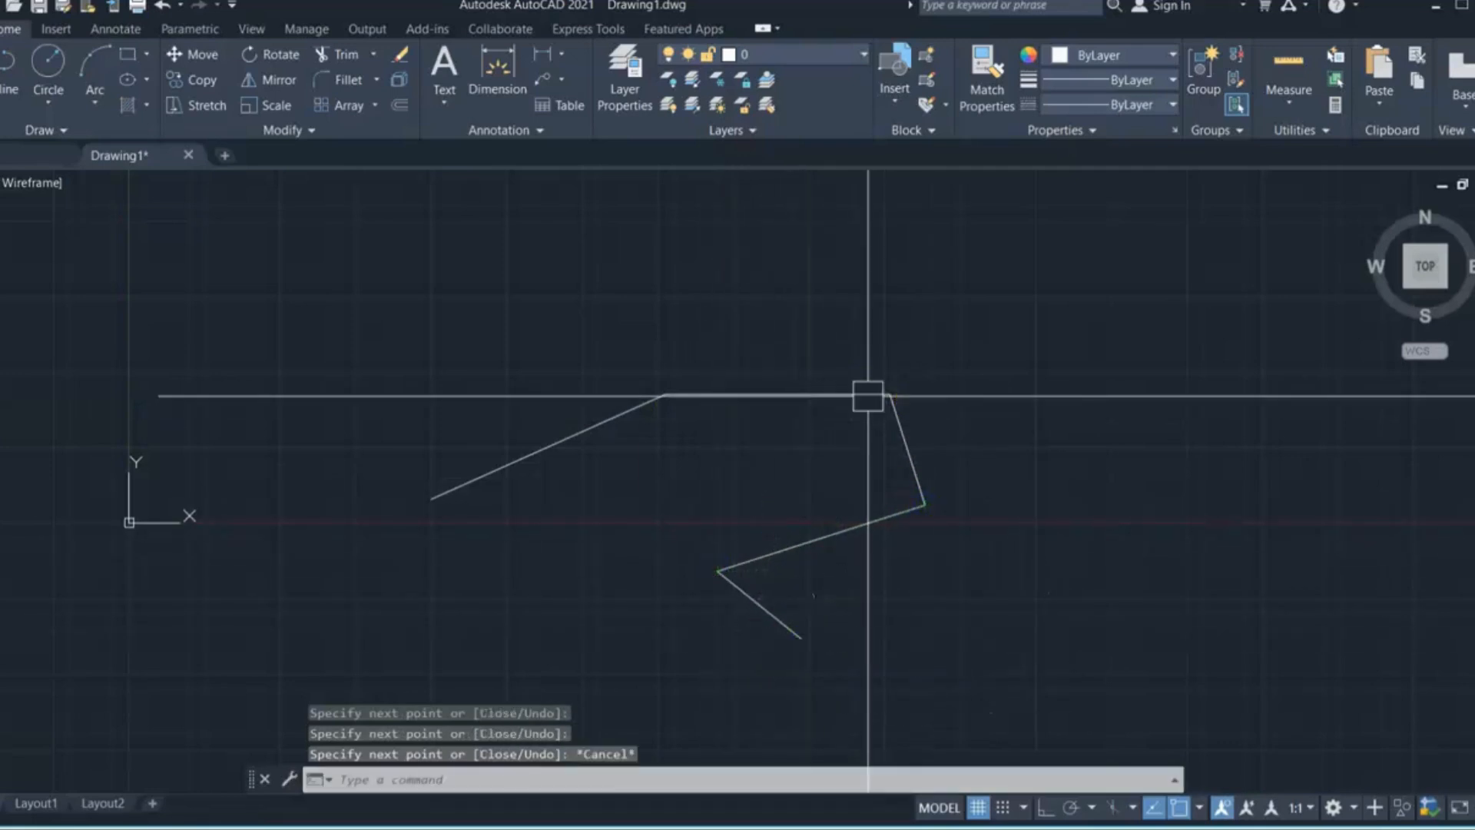
Step: Erase all five lines of the angled chain
scroll(479, 333, down, 4)
click(479, 333)
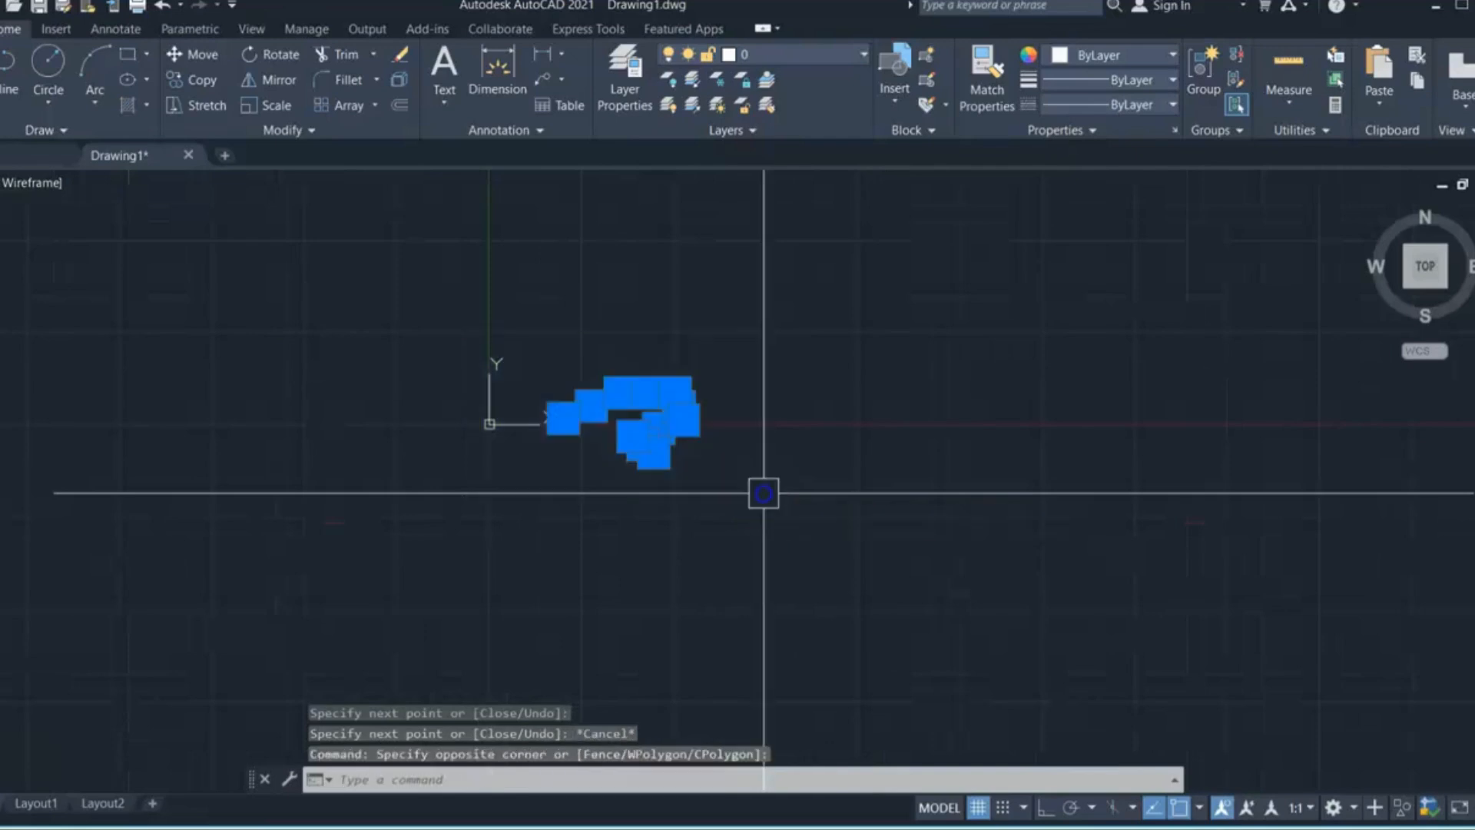
click(763, 492)
key(Delete)
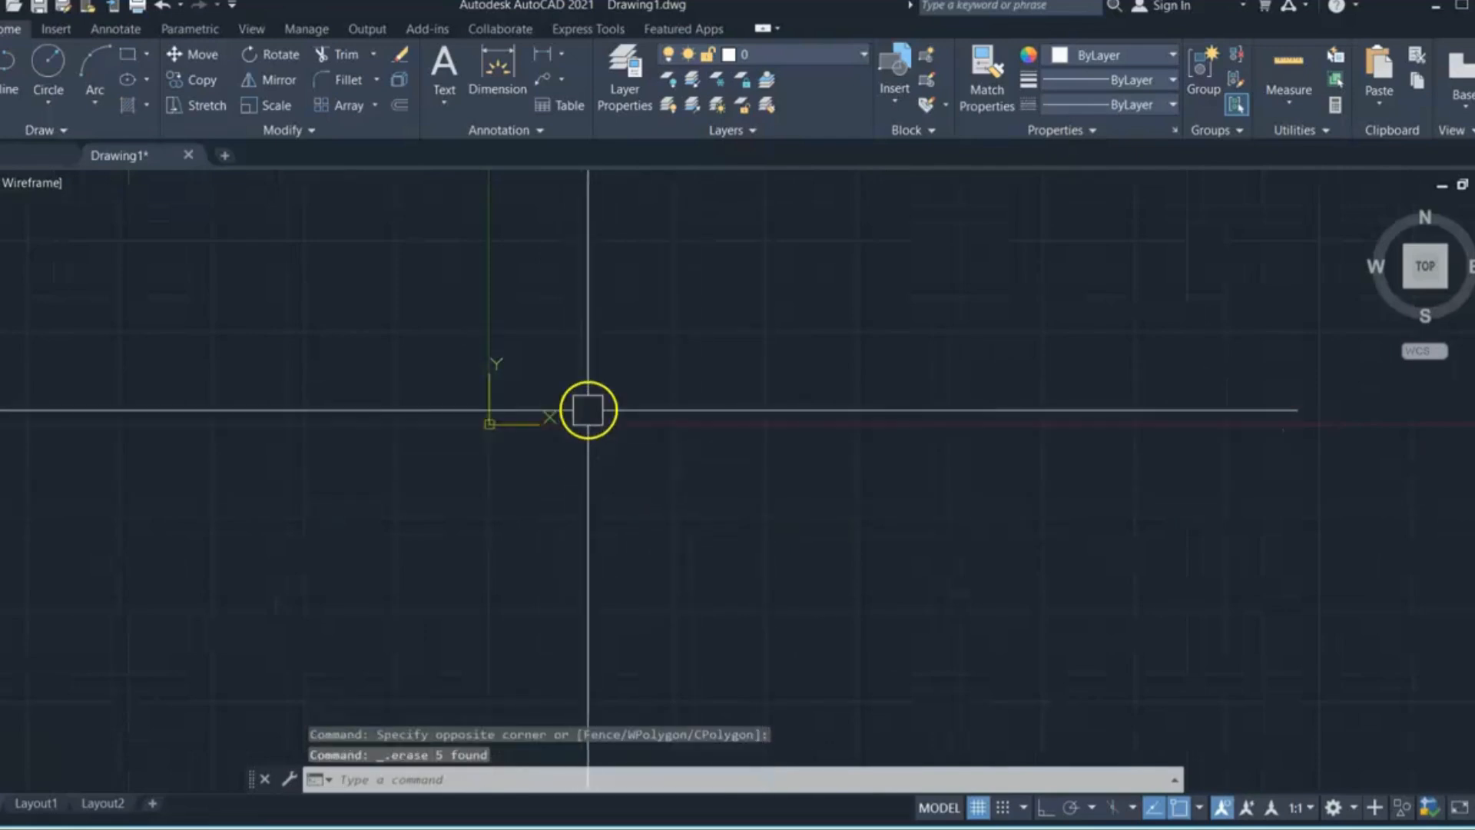
Step: Turn on Ortho mode to restrict drawing to horizontal and vertical directions
scroll(577, 400, up, 4)
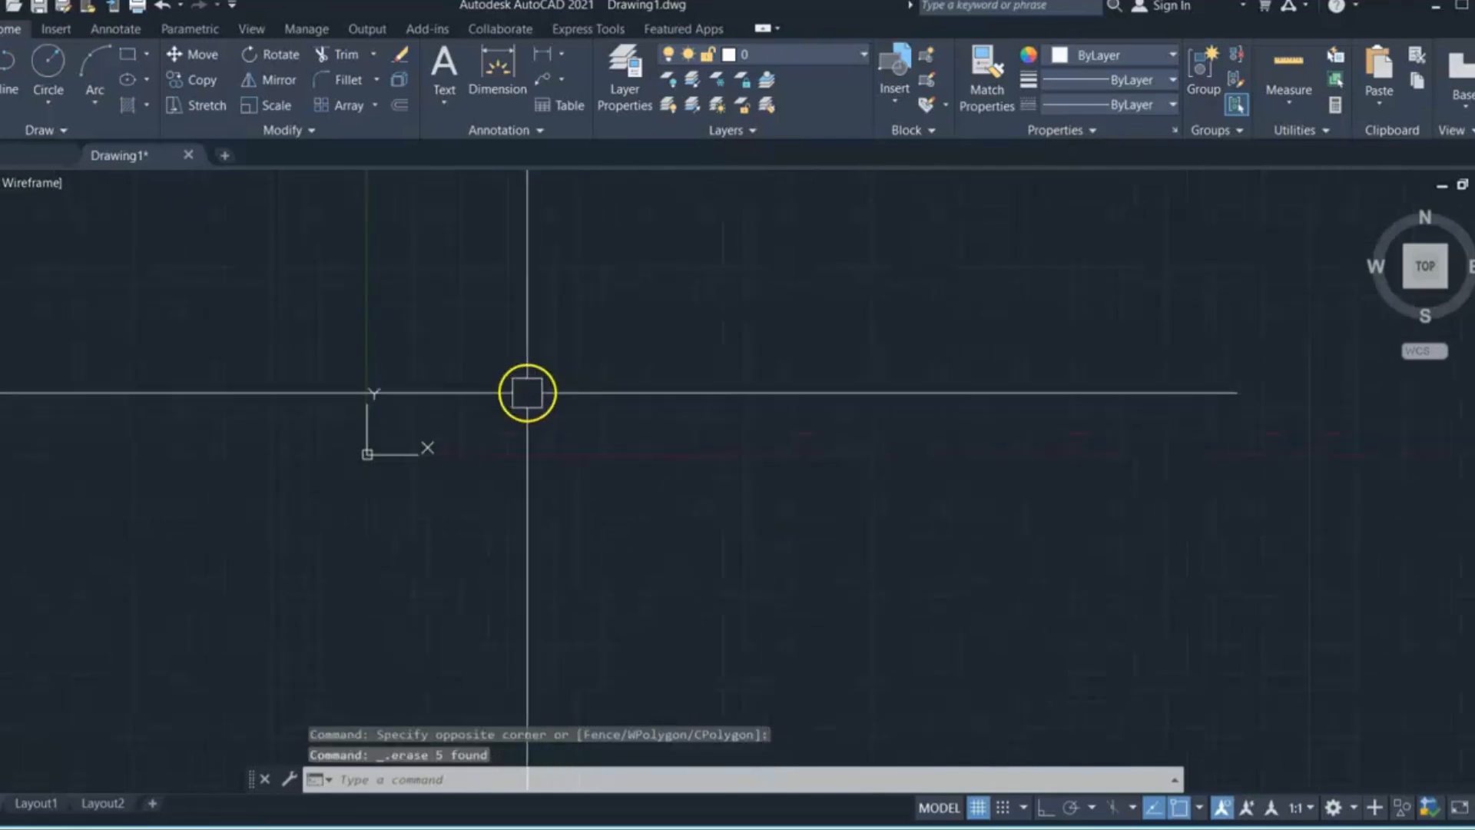
click(1044, 811)
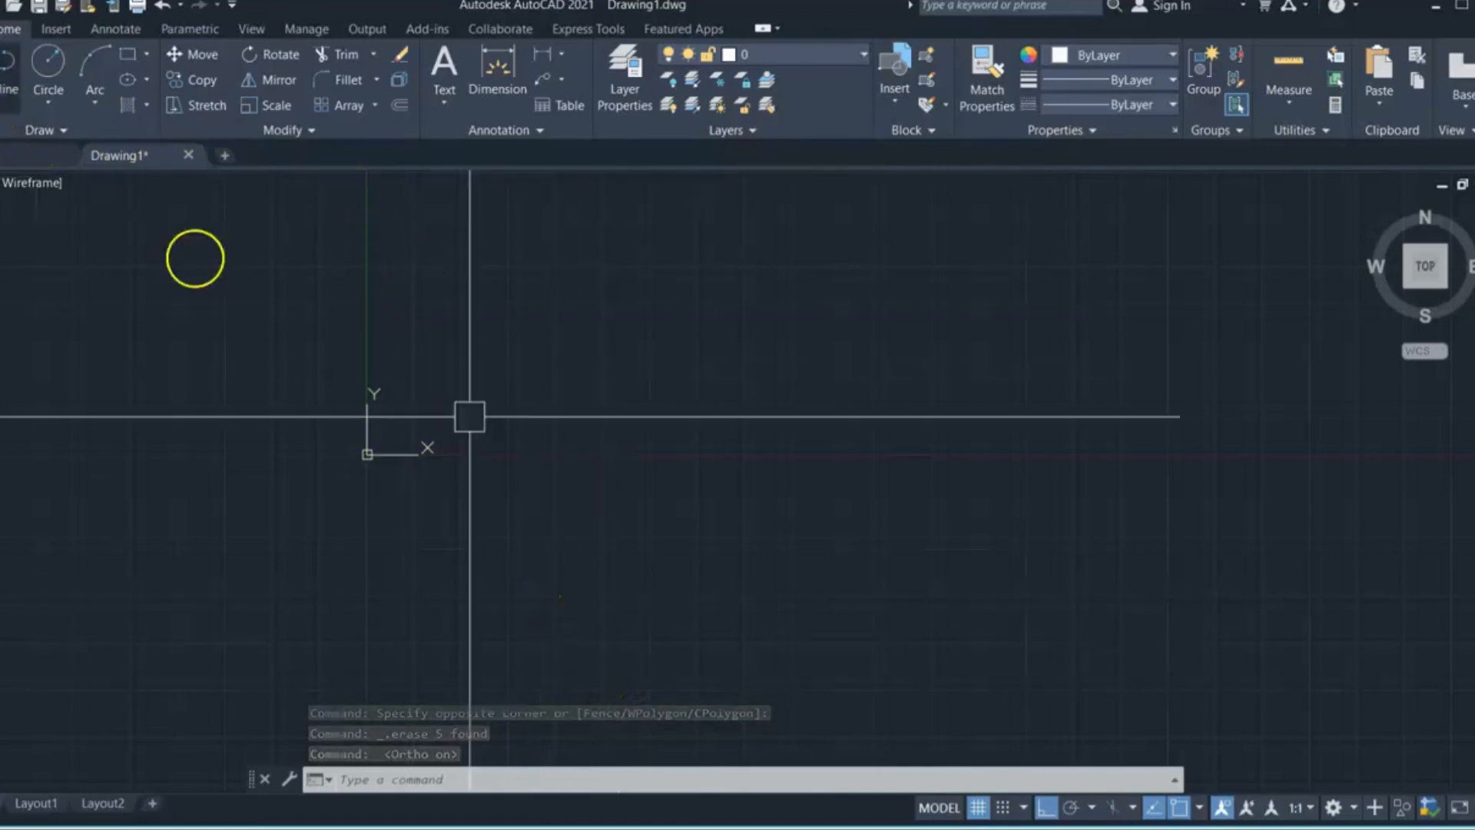
Step: Draw a stepped chain of five connected horizontal and vertical lines that dips down in the middle, using Line
text(l)
key(Return)
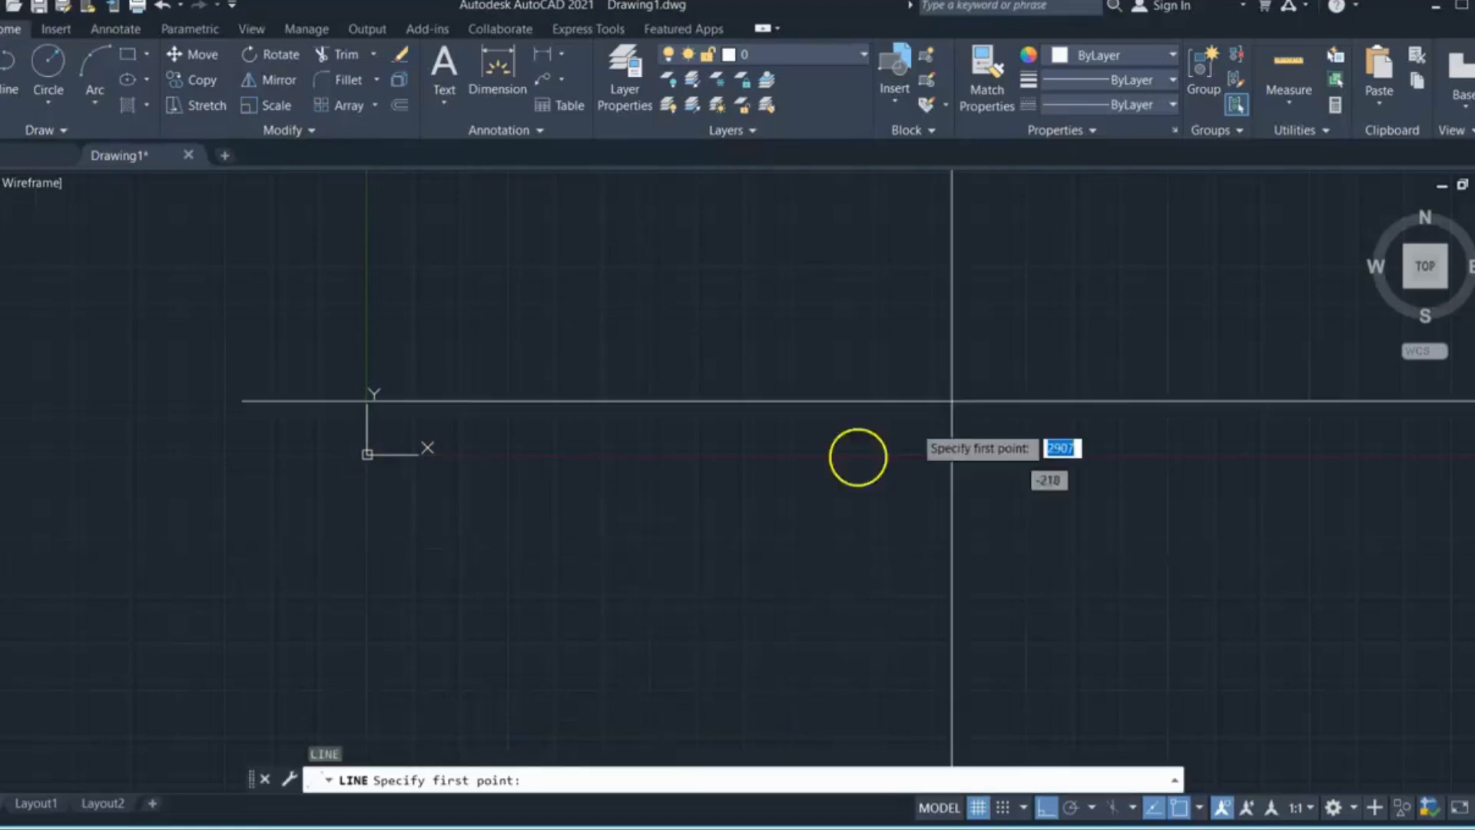
click(561, 360)
click(828, 360)
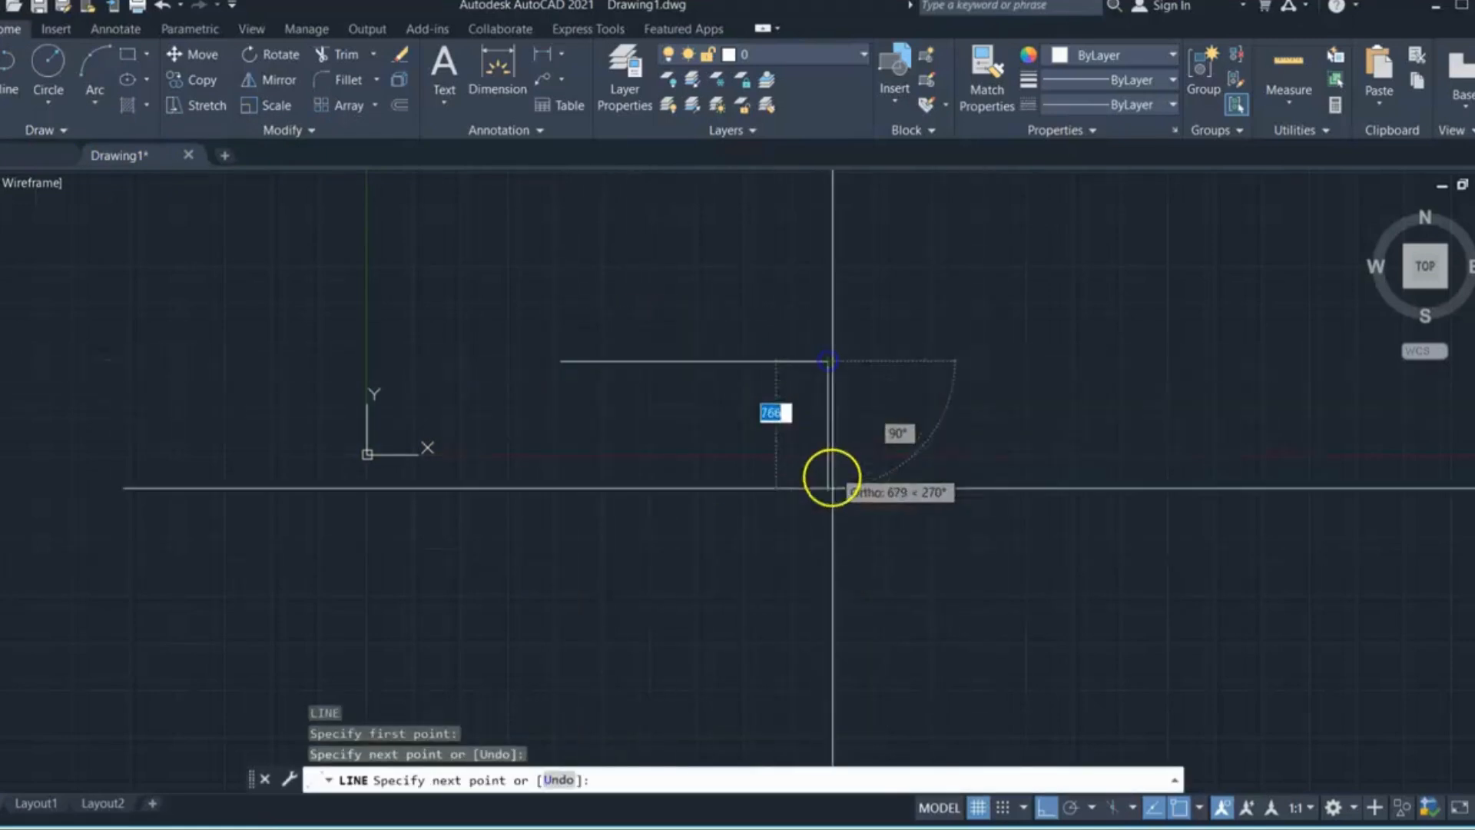
click(827, 511)
click(998, 510)
click(997, 355)
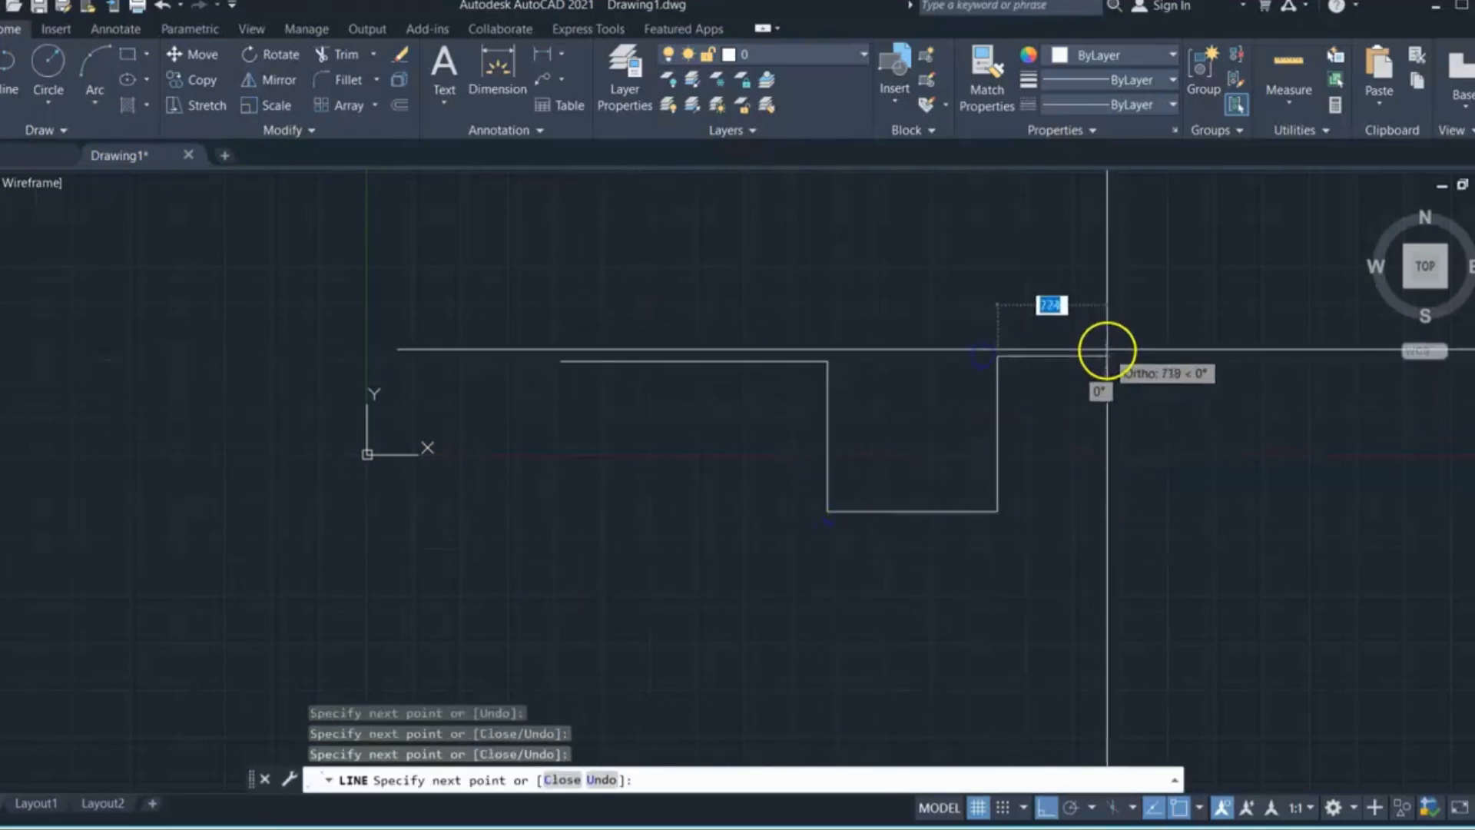
click(1109, 355)
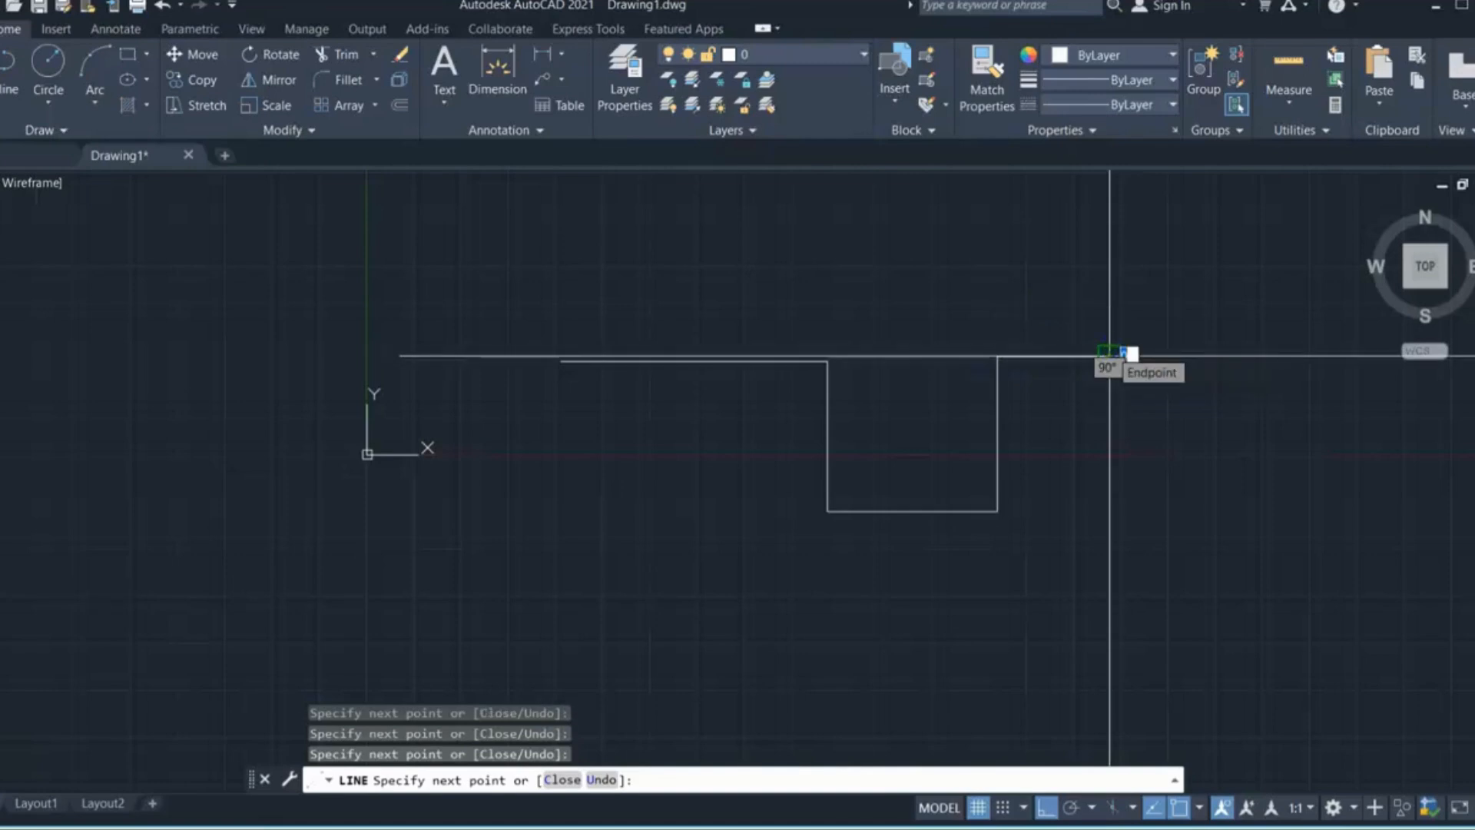
key(Escape)
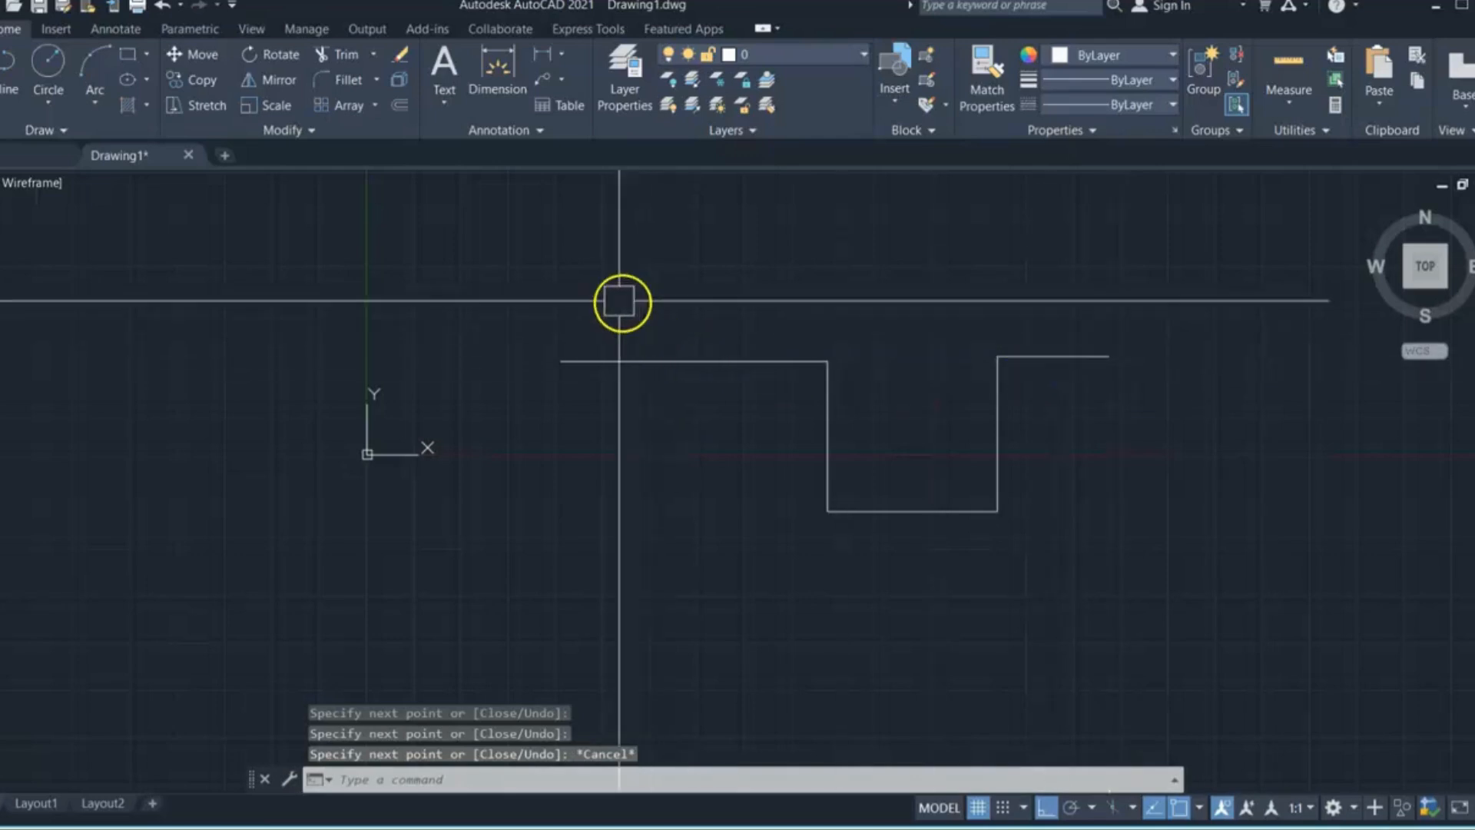
Step: Erase all five lines of the stepped chain, including the first horizontal one
click(570, 286)
click(1132, 551)
key(Delete)
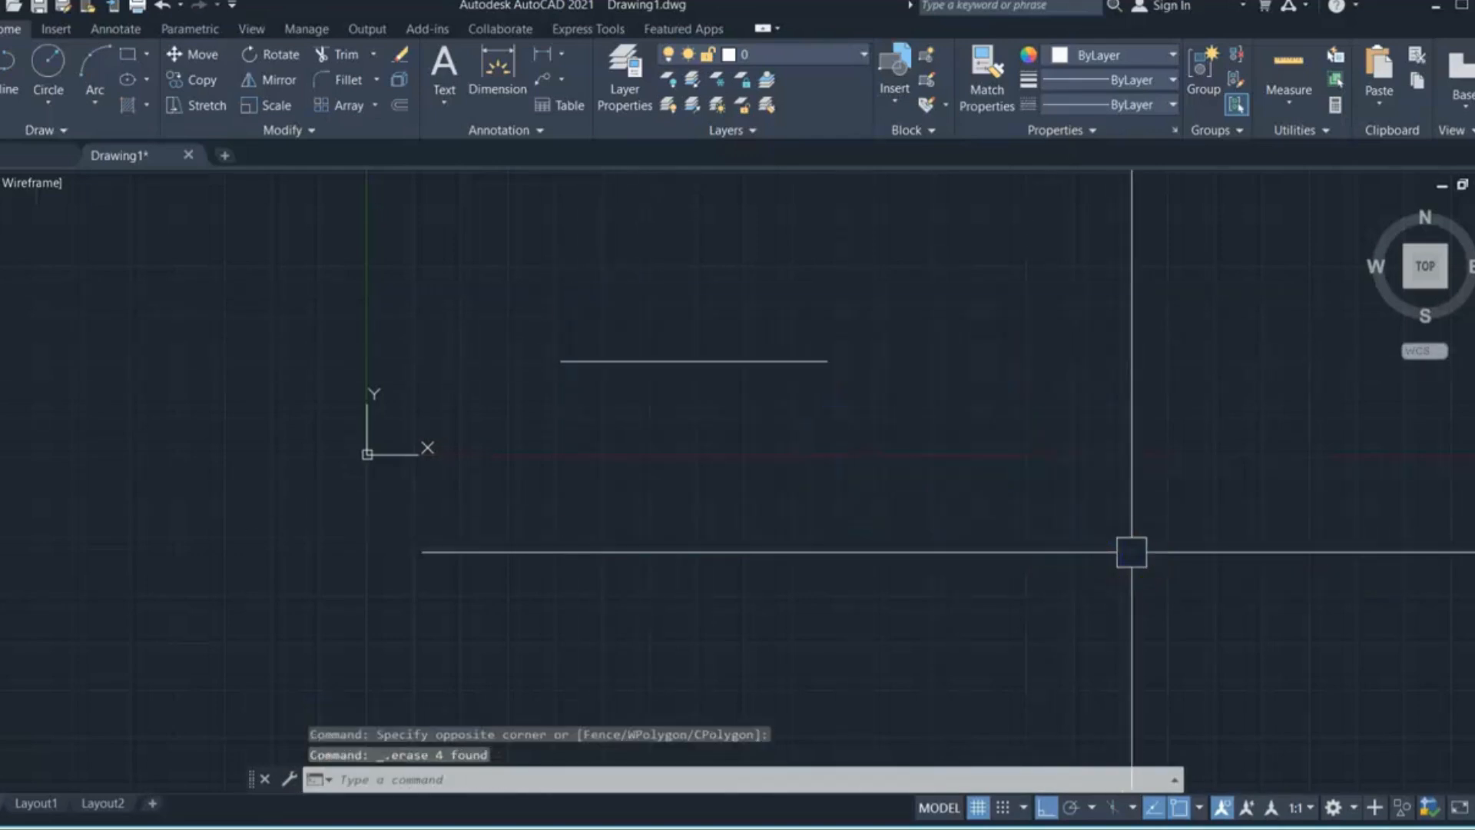
click(853, 300)
click(779, 376)
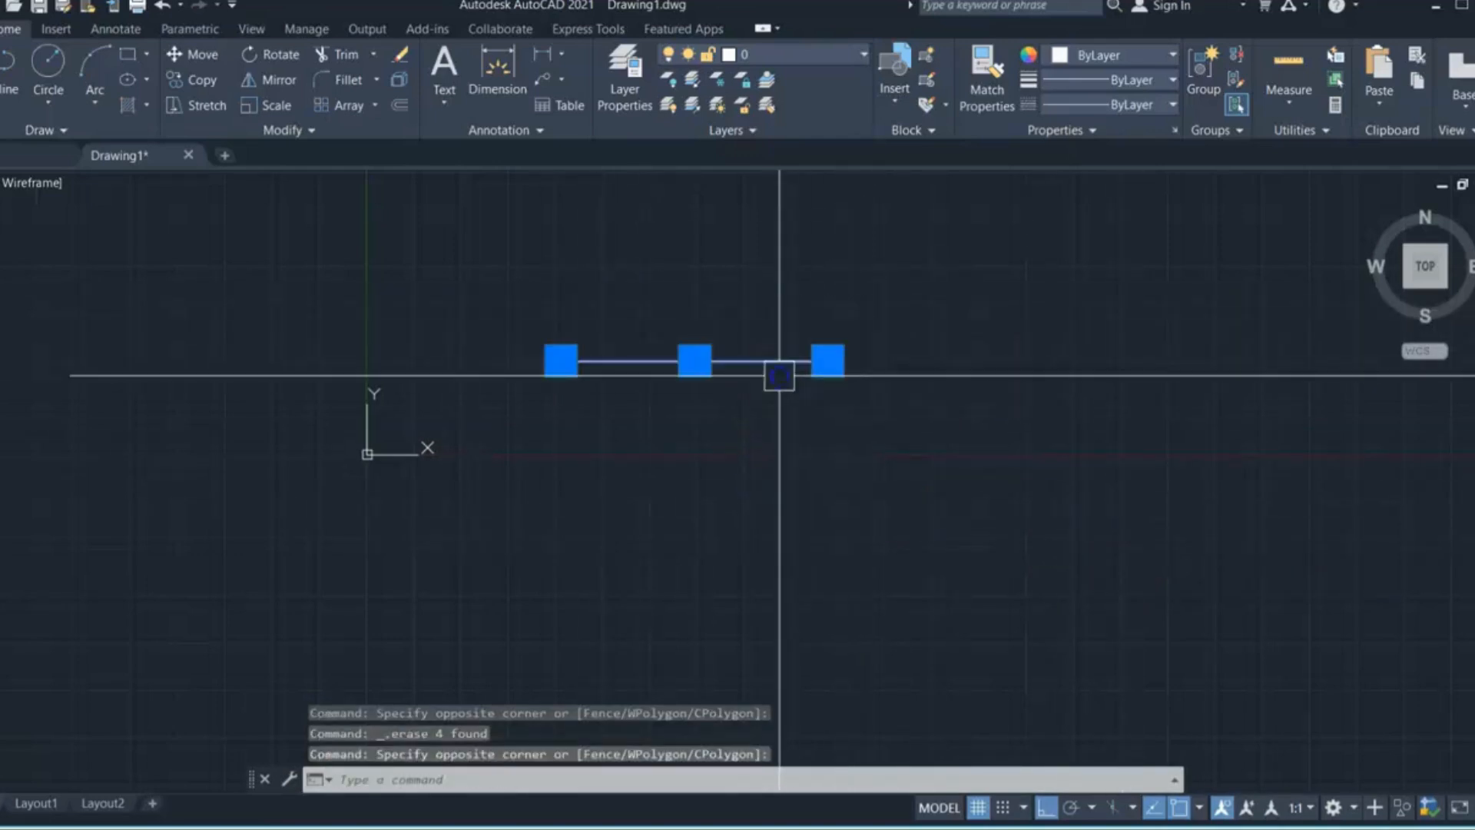
key(Delete)
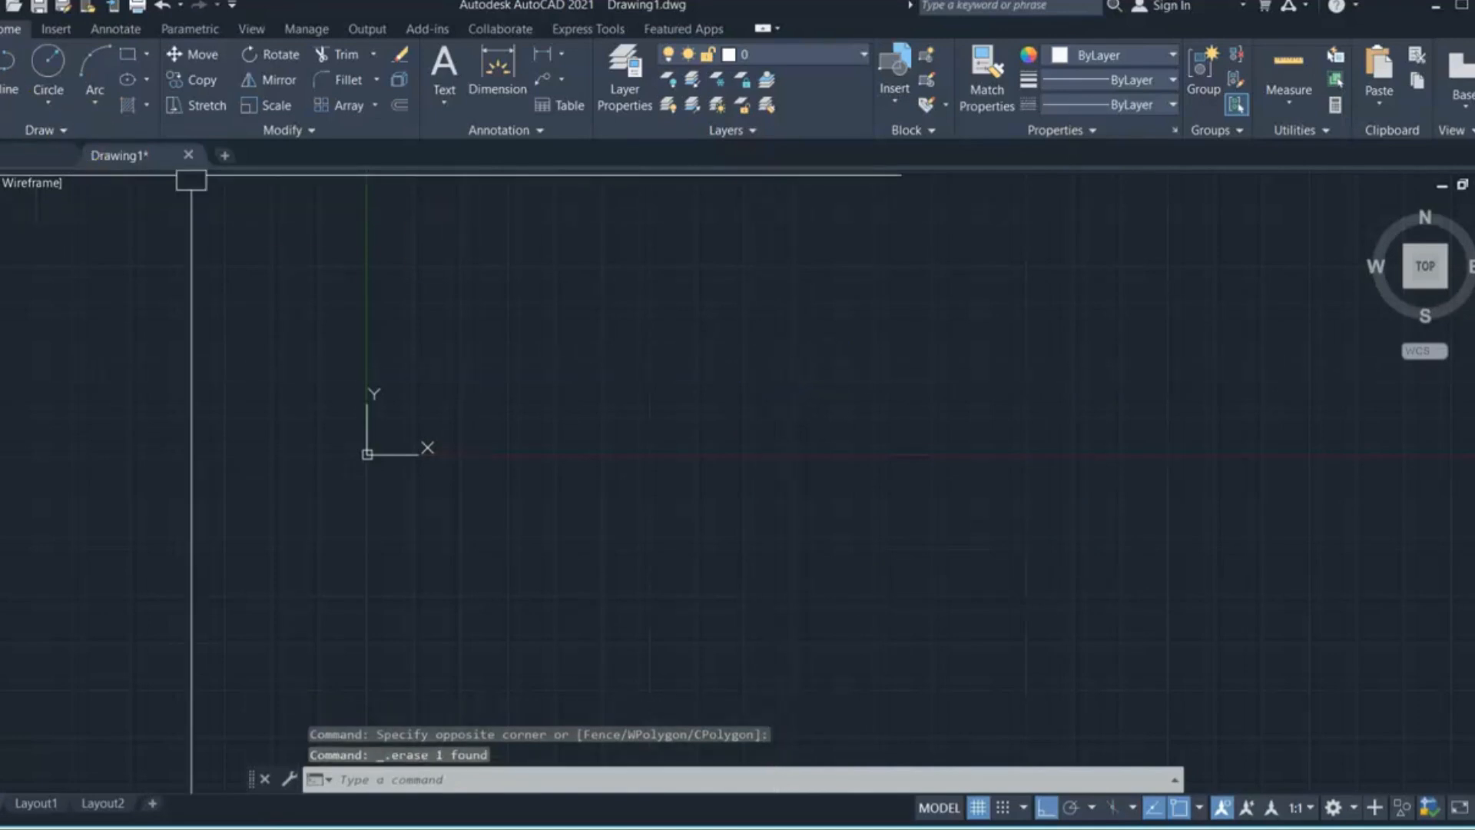
Step: Draw an open stepped polyline of seven alternating horizontal and vertical segments, starting and ending with a horizontal one
click(6, 77)
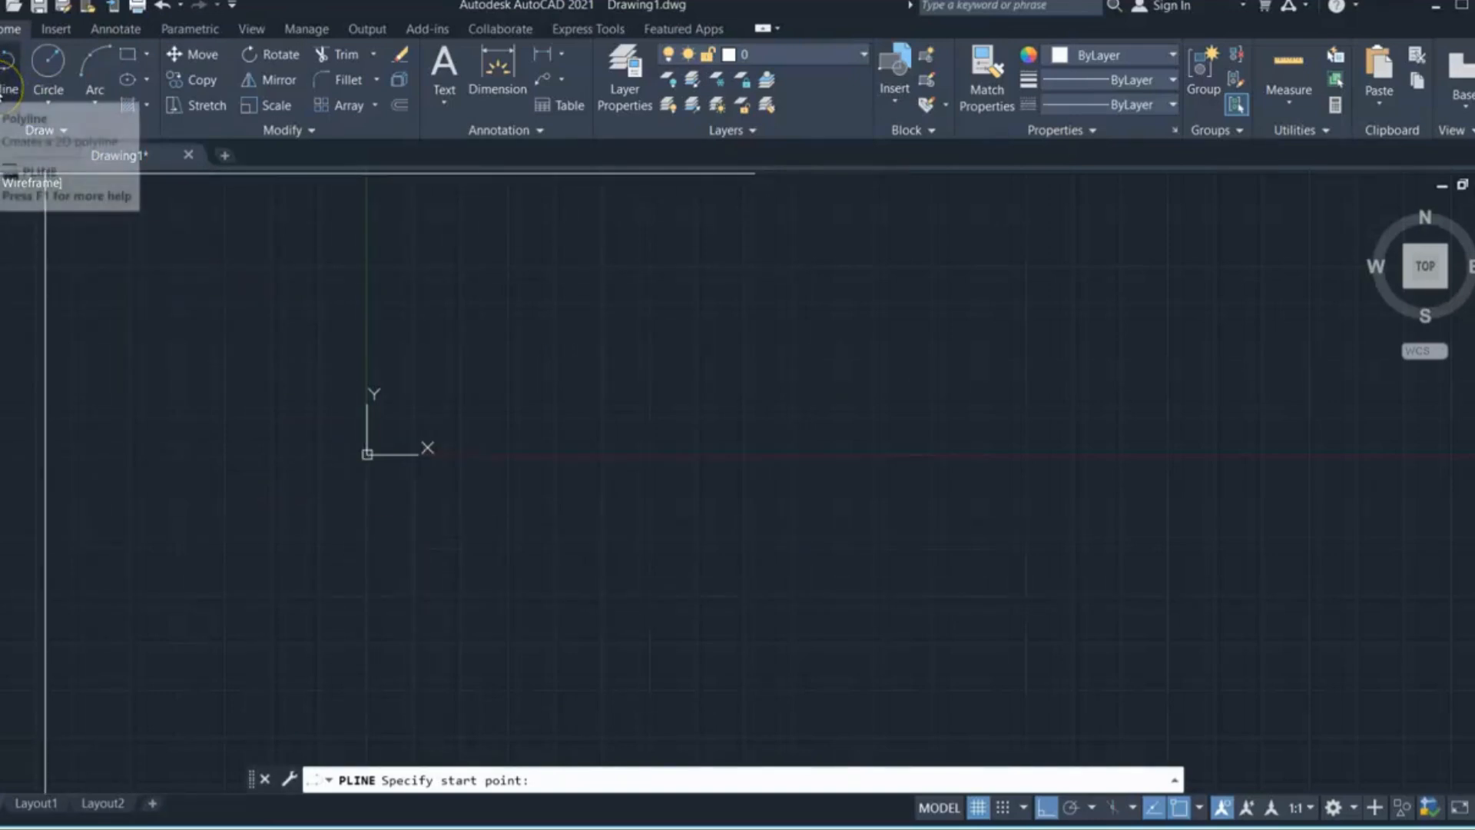
key(Escape)
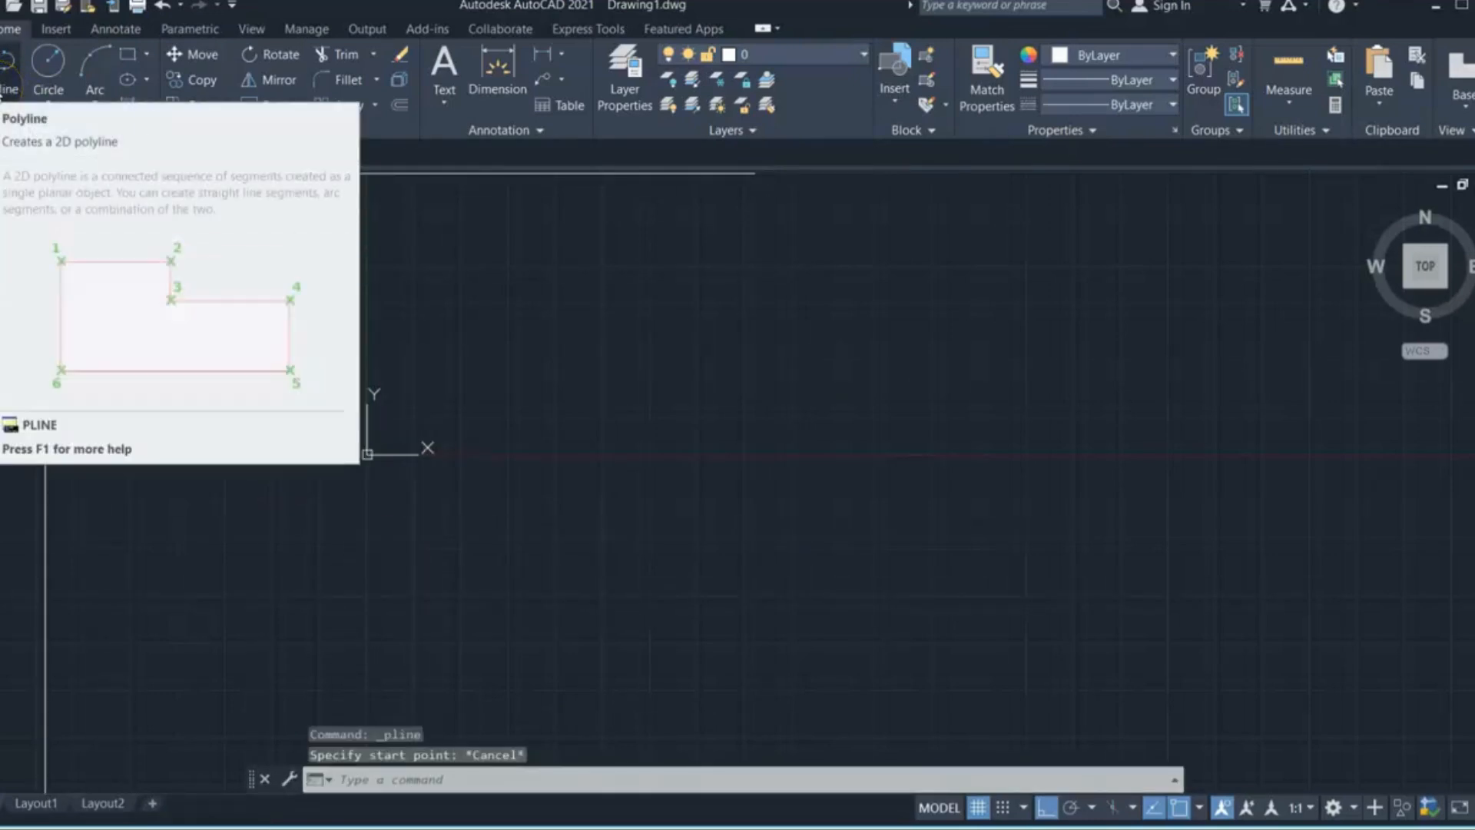
text(pl)
key(Return)
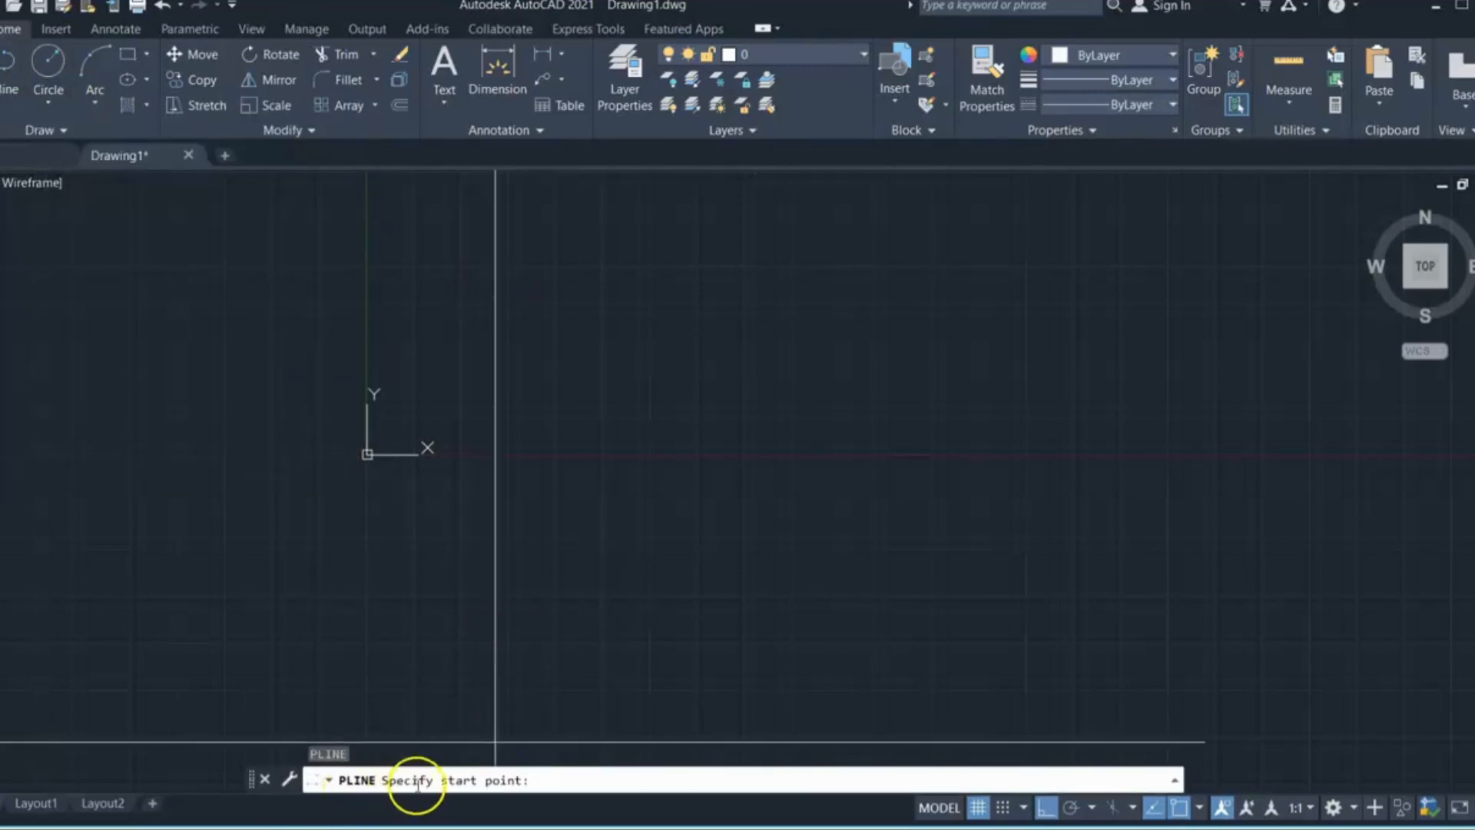
click(479, 494)
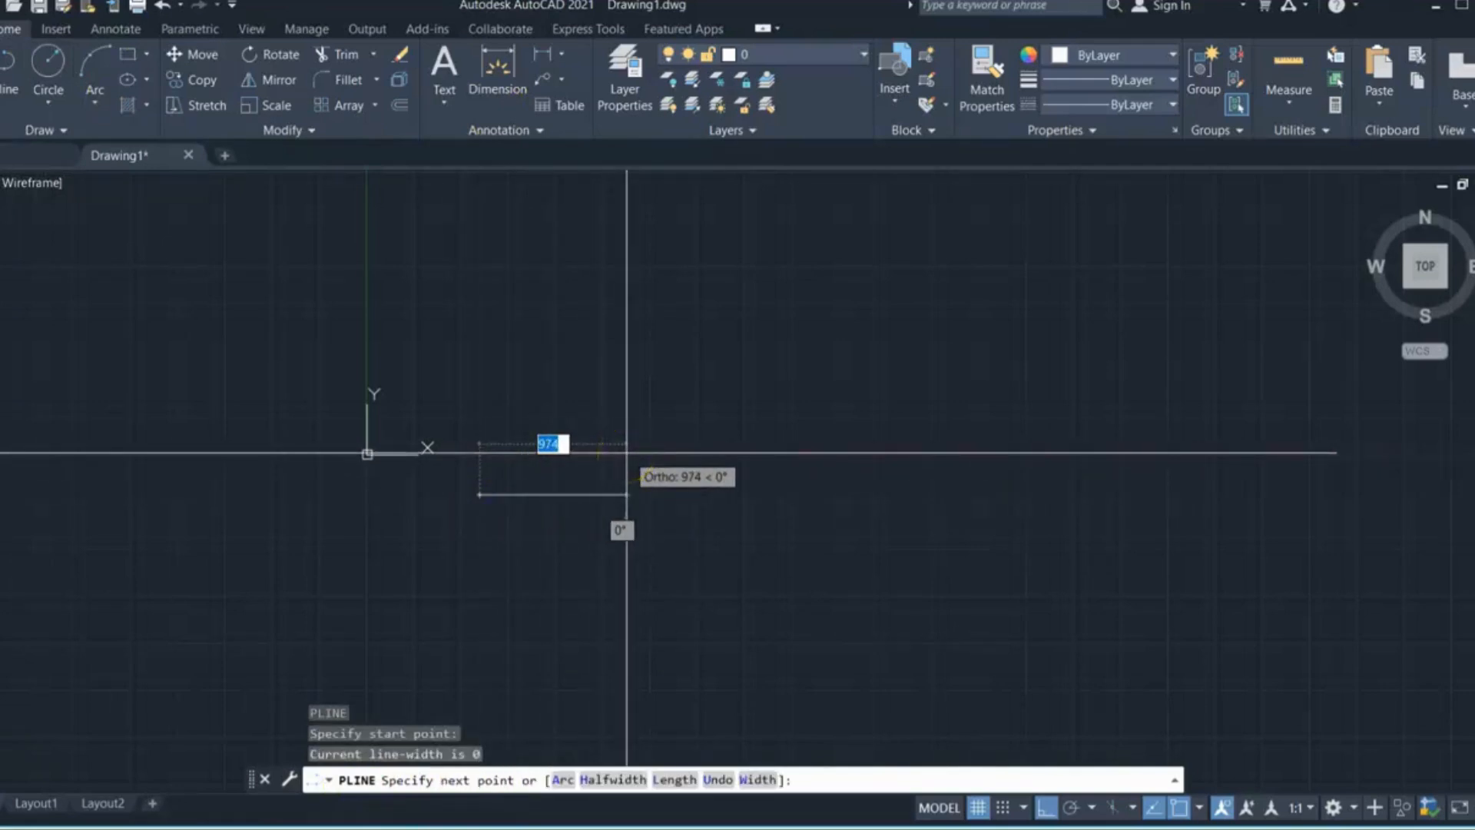
click(638, 492)
click(636, 397)
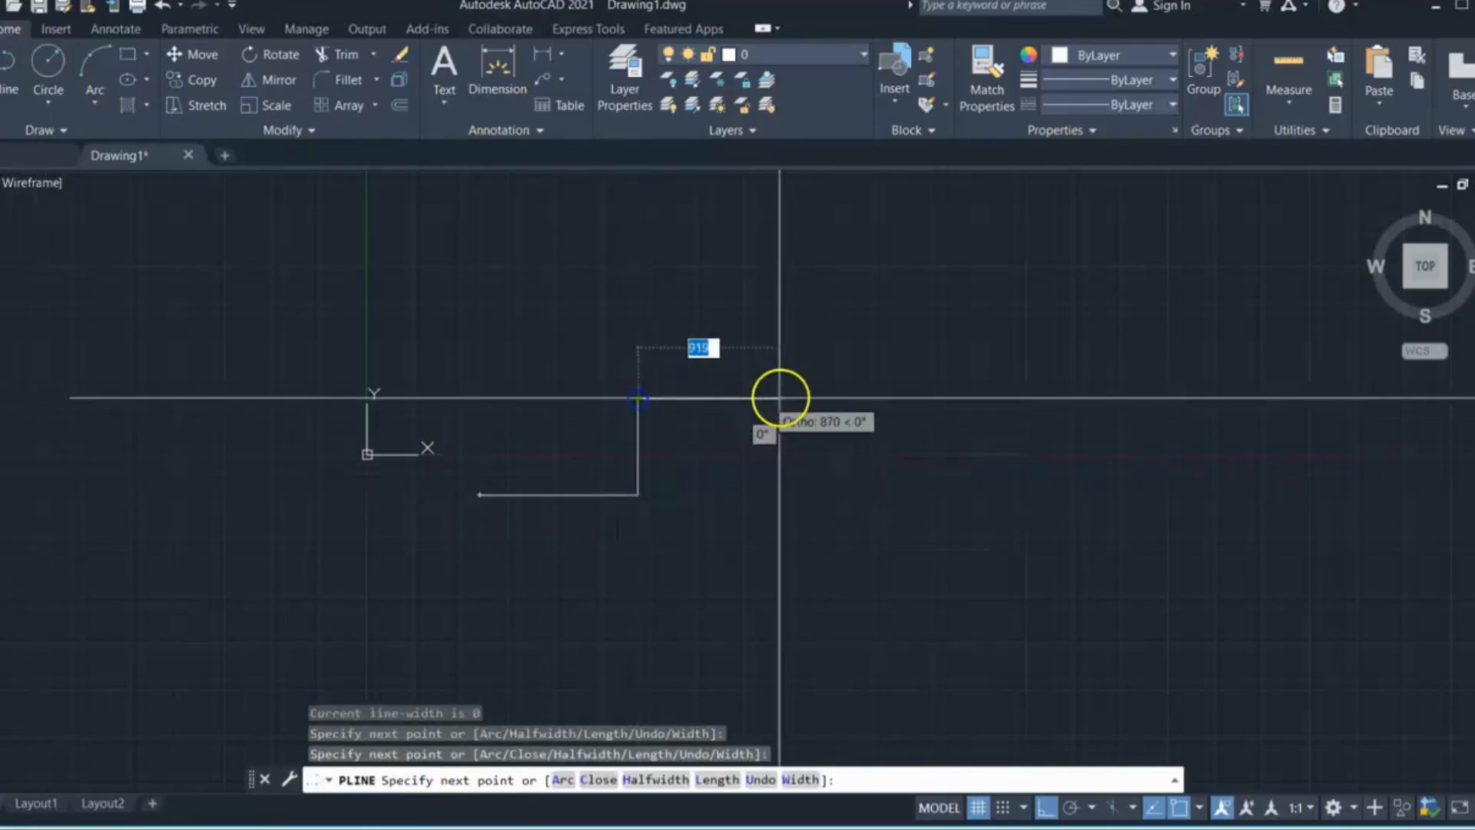
click(783, 398)
click(783, 477)
click(958, 476)
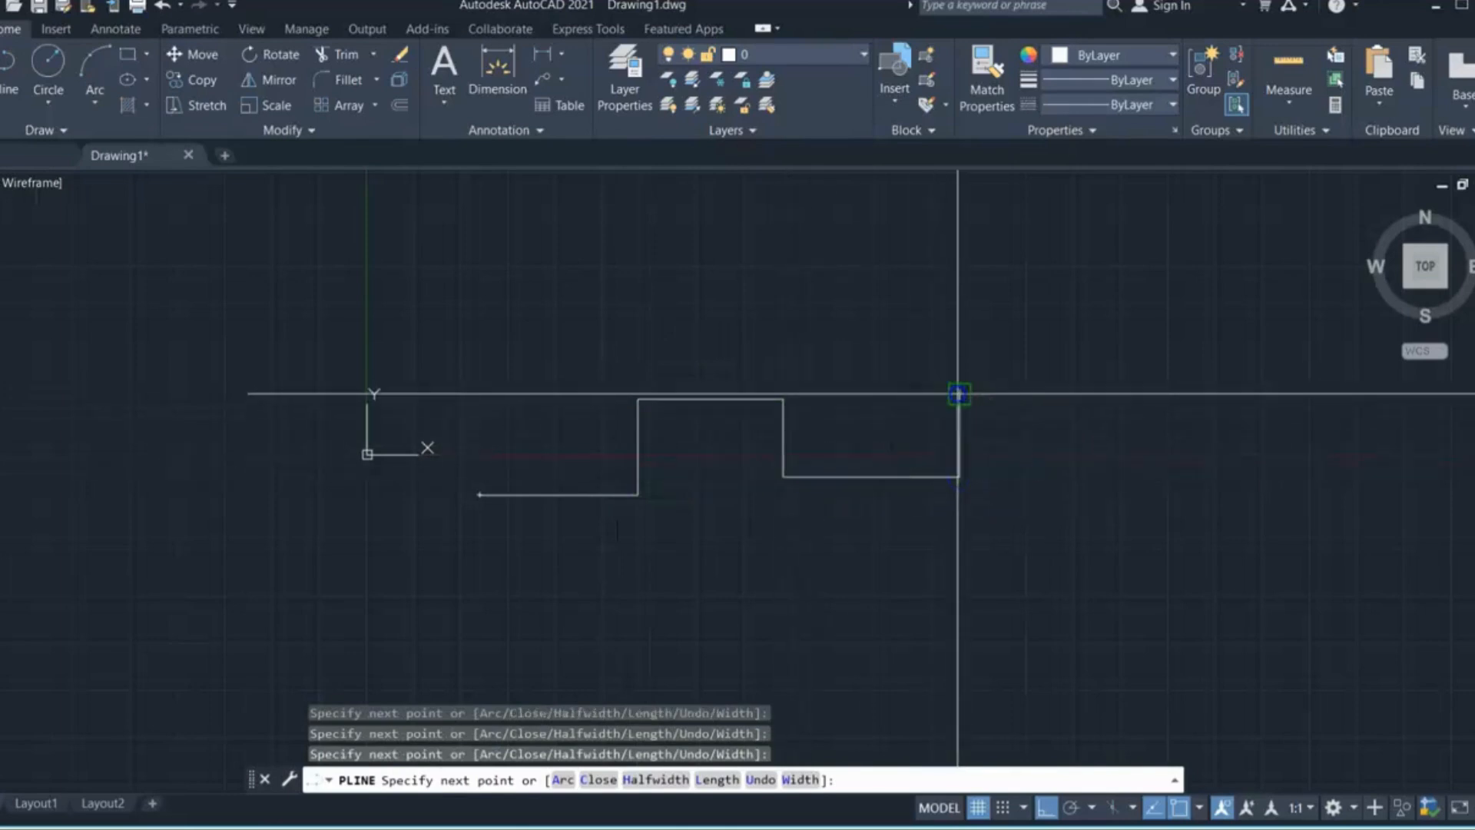
click(959, 394)
click(1104, 394)
key(Escape)
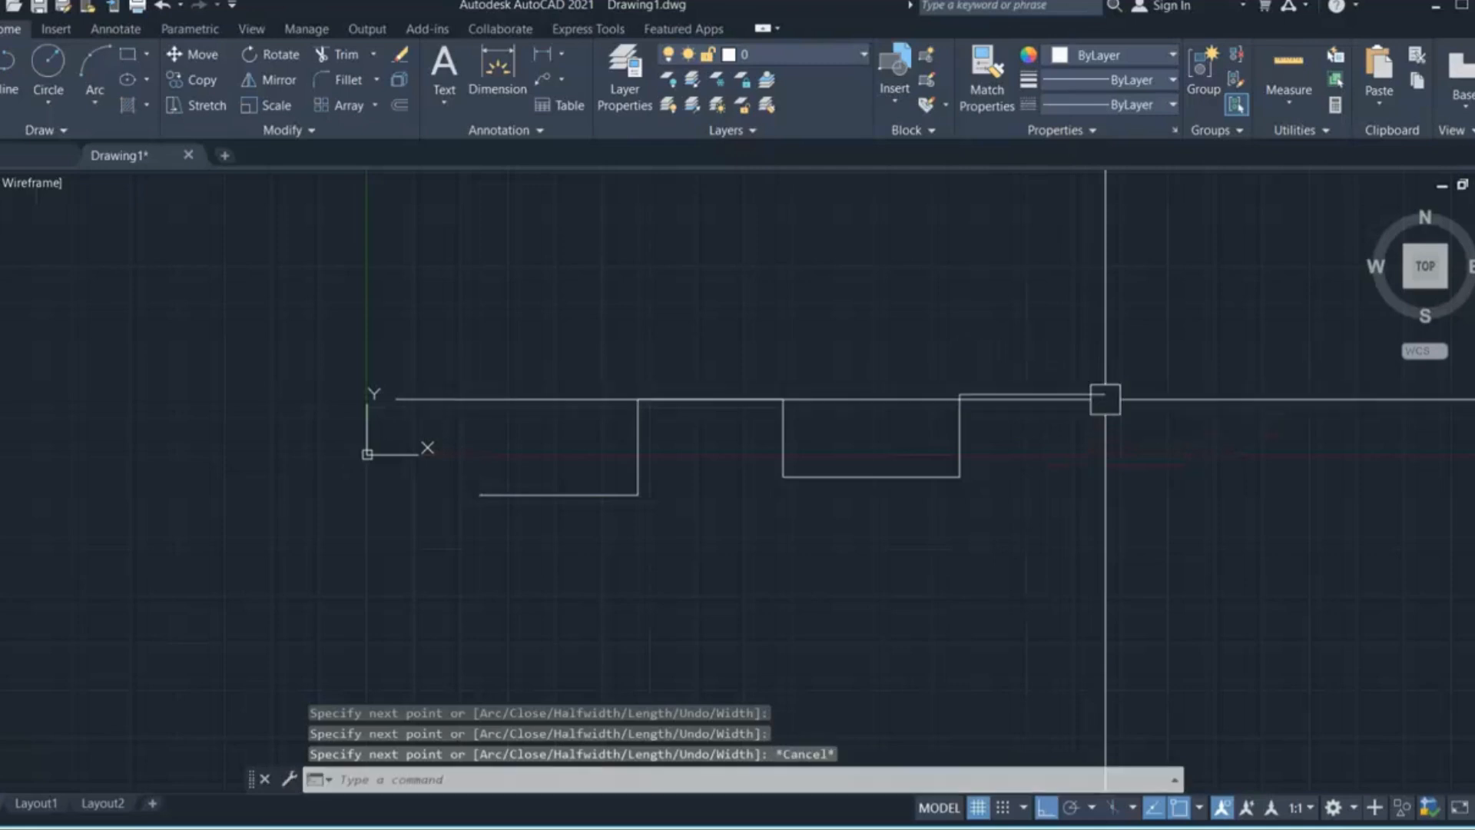
Step: Draw a stepped chain of eight connected horizontal and vertical segments below the polyline using Line, ending with an upward vertical
scroll(642, 287, down, 4)
scroll(760, 361, up, 4)
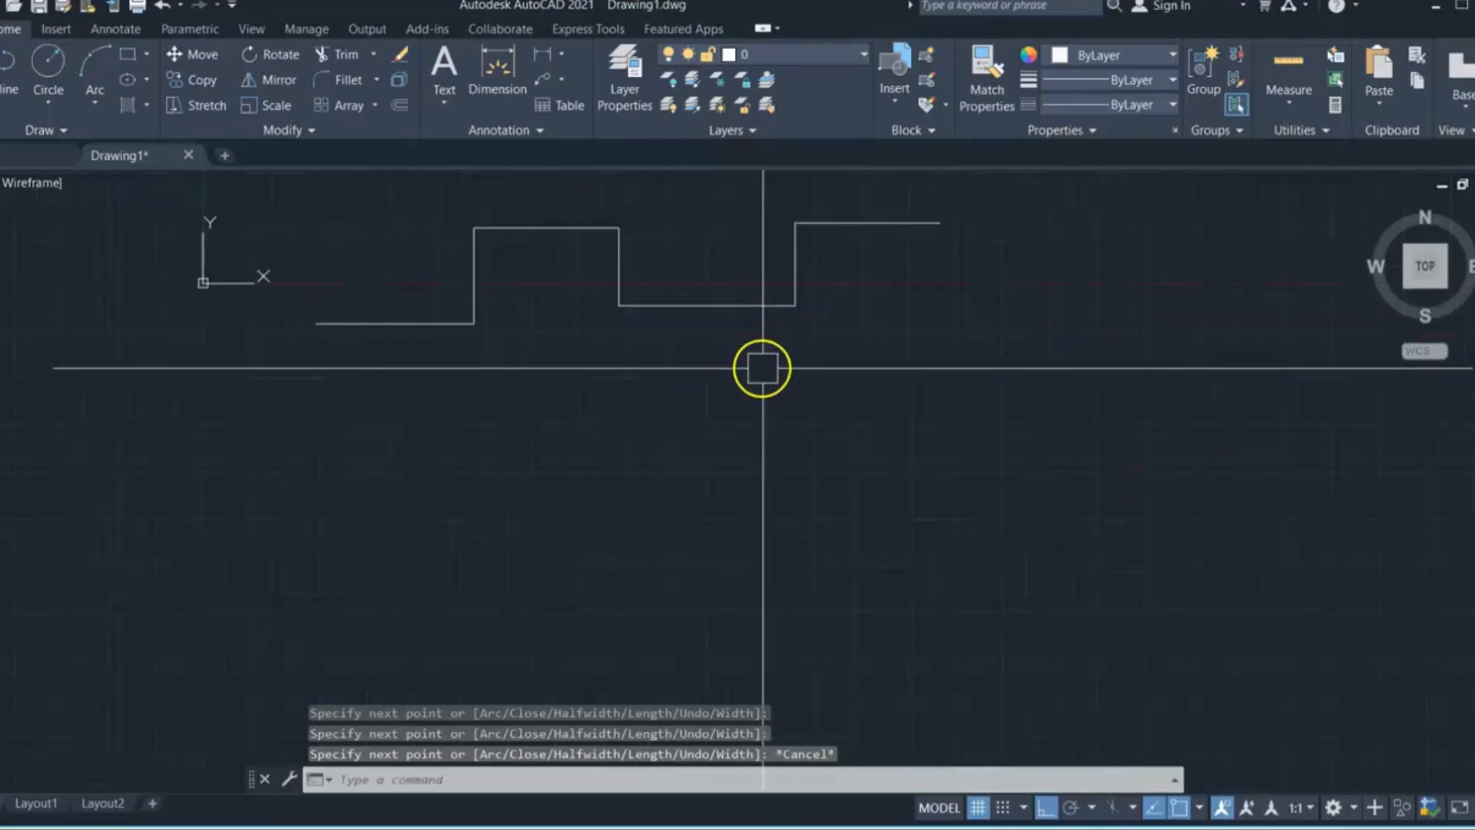
text(l)
key(Return)
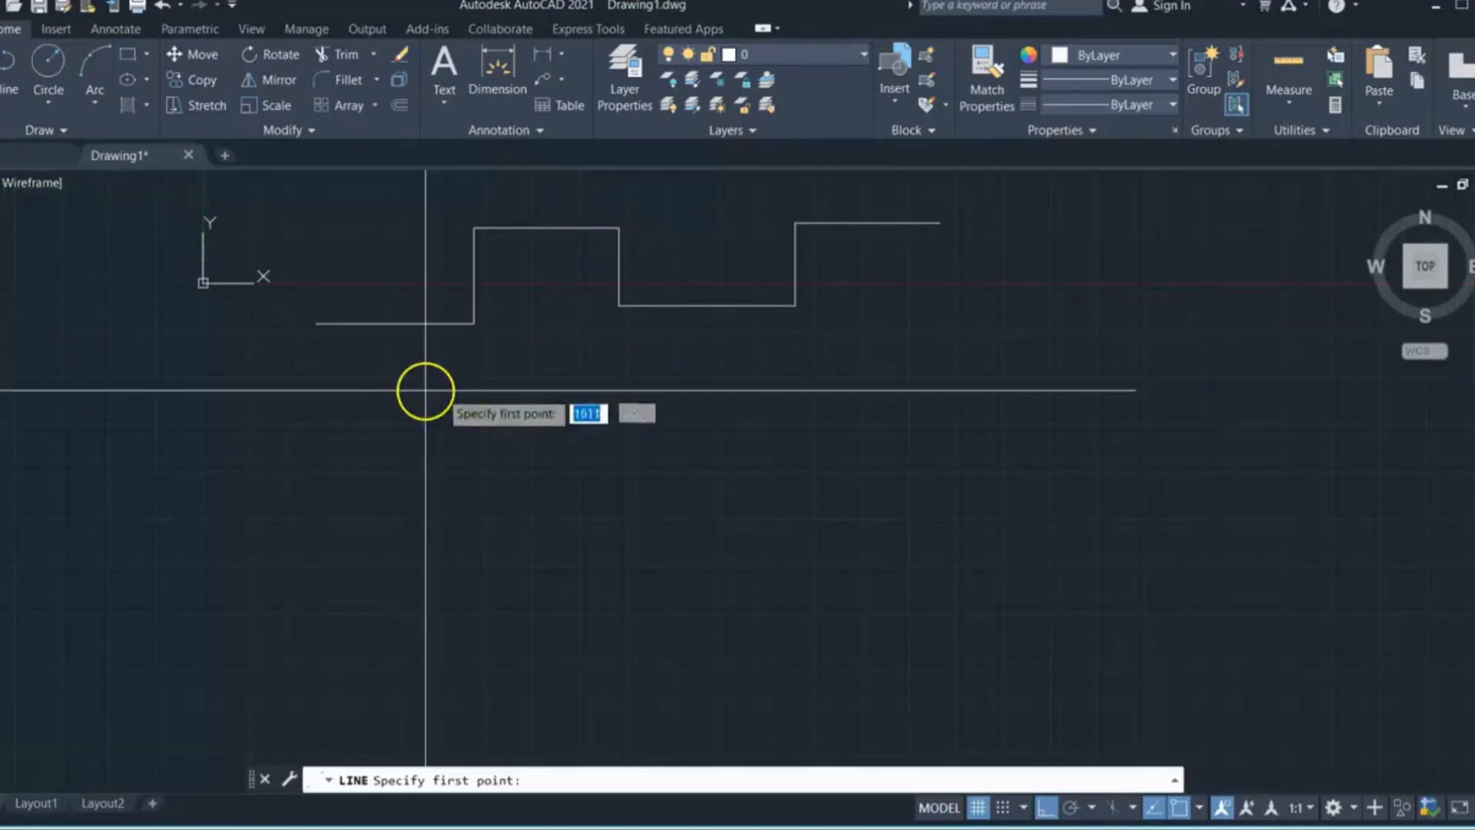
click(362, 404)
click(483, 497)
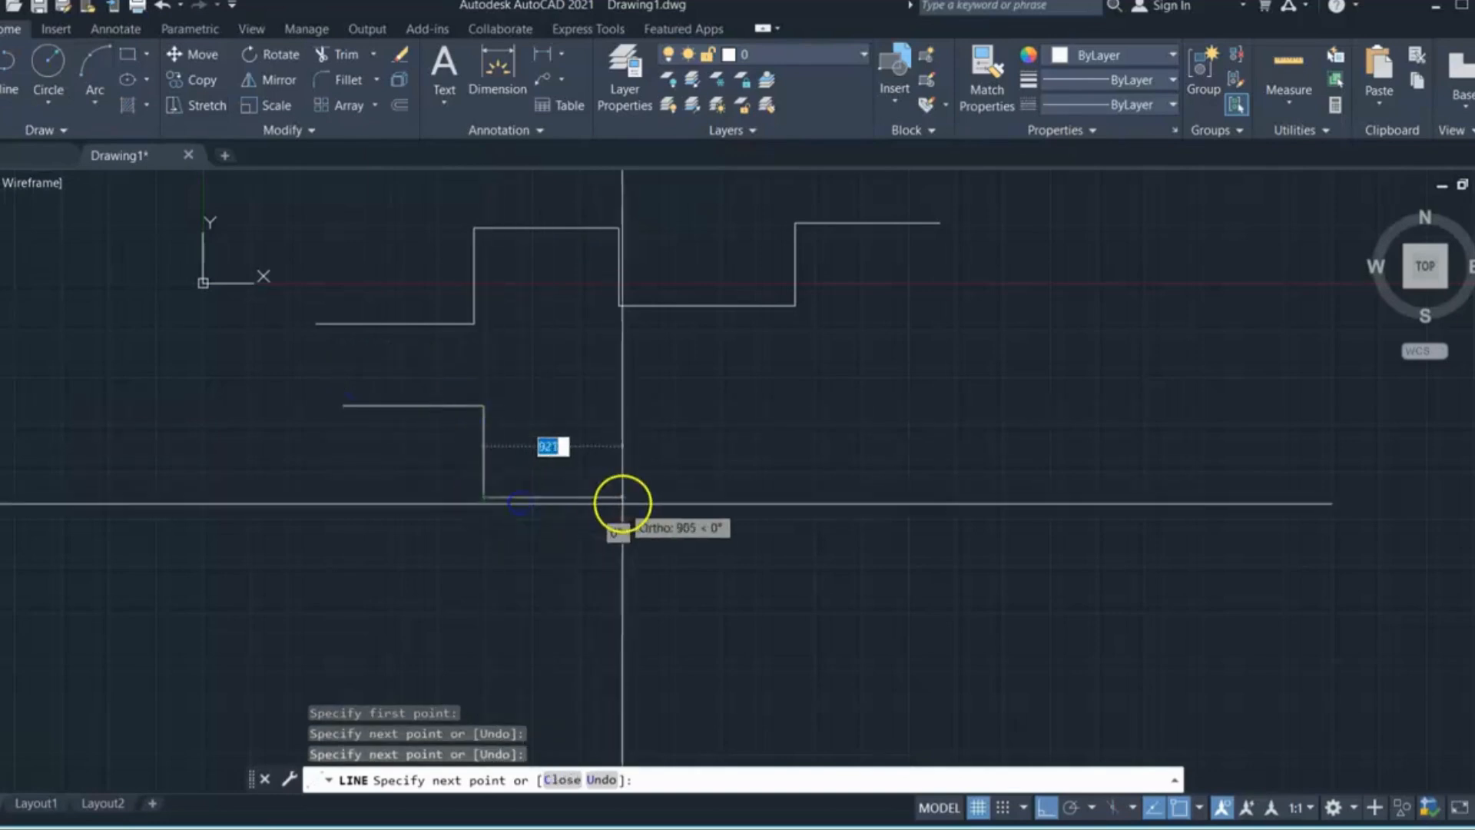
click(623, 497)
click(622, 405)
click(772, 402)
click(771, 521)
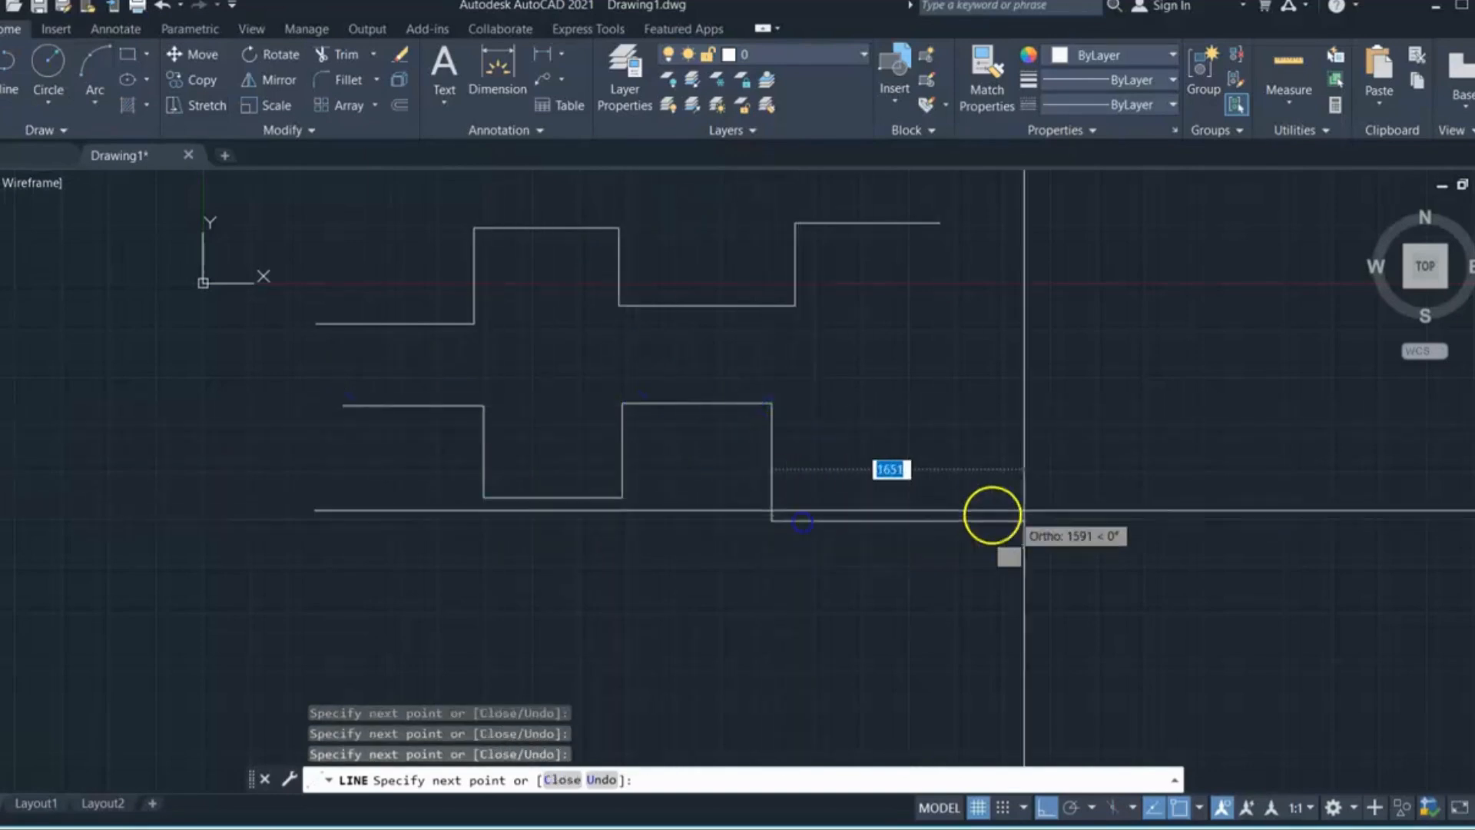
click(973, 521)
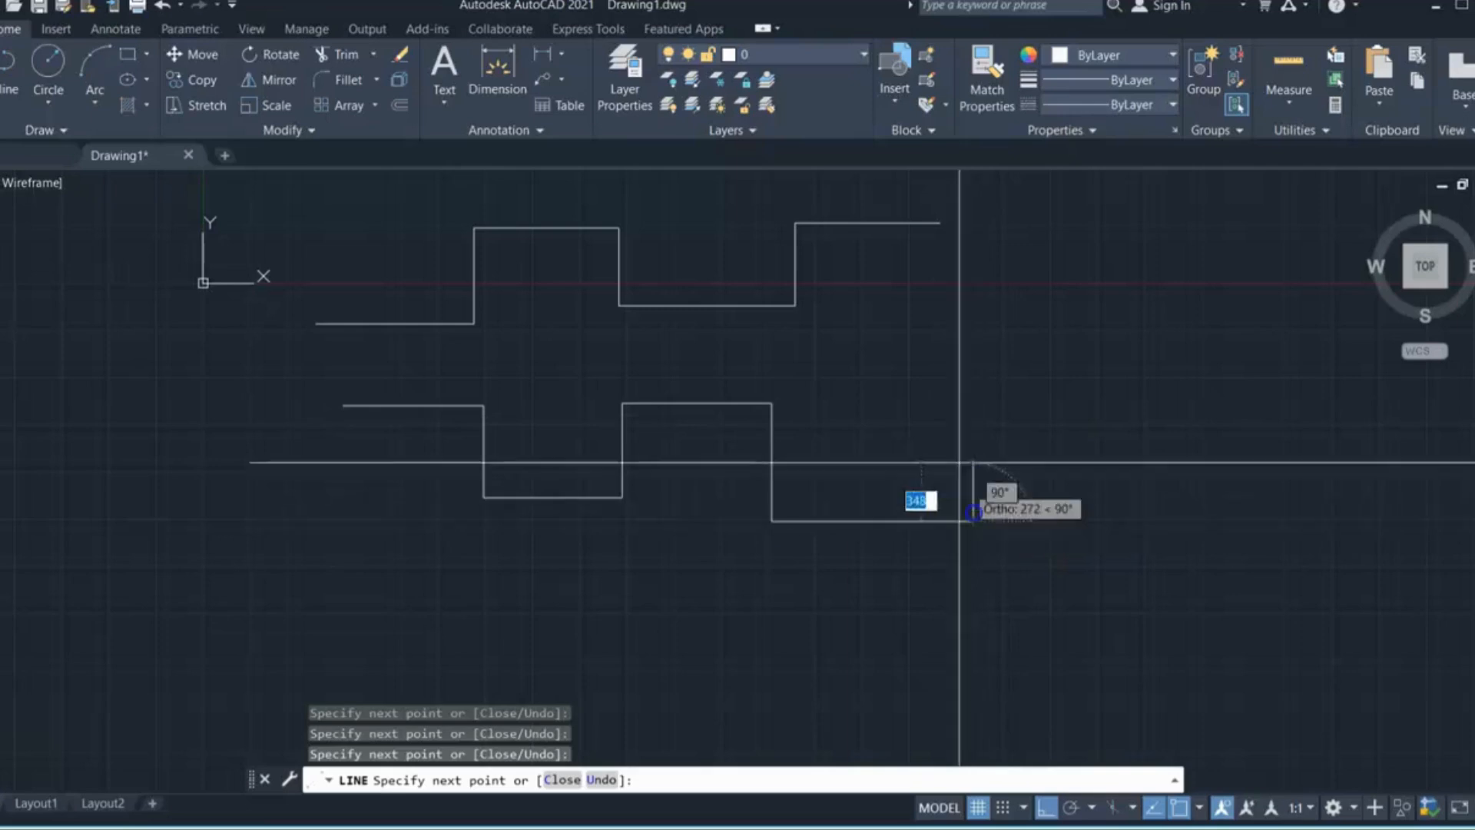
click(973, 414)
key(Escape)
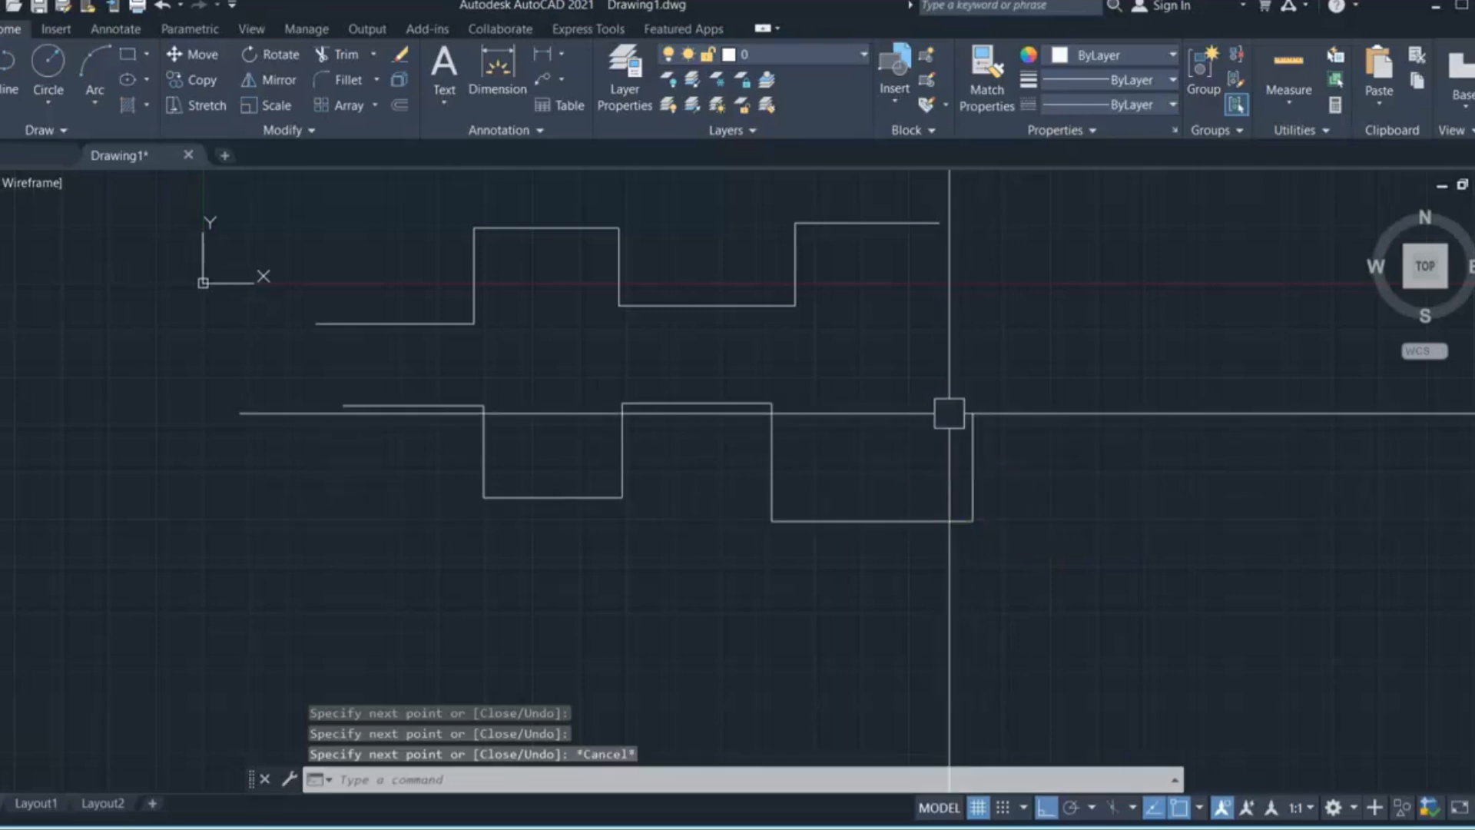
Step: Select the polyline and the upper middle segment of the line chain below to compare how polylines and lines are selected
scroll(738, 389, down, 5)
scroll(744, 435, up, 5)
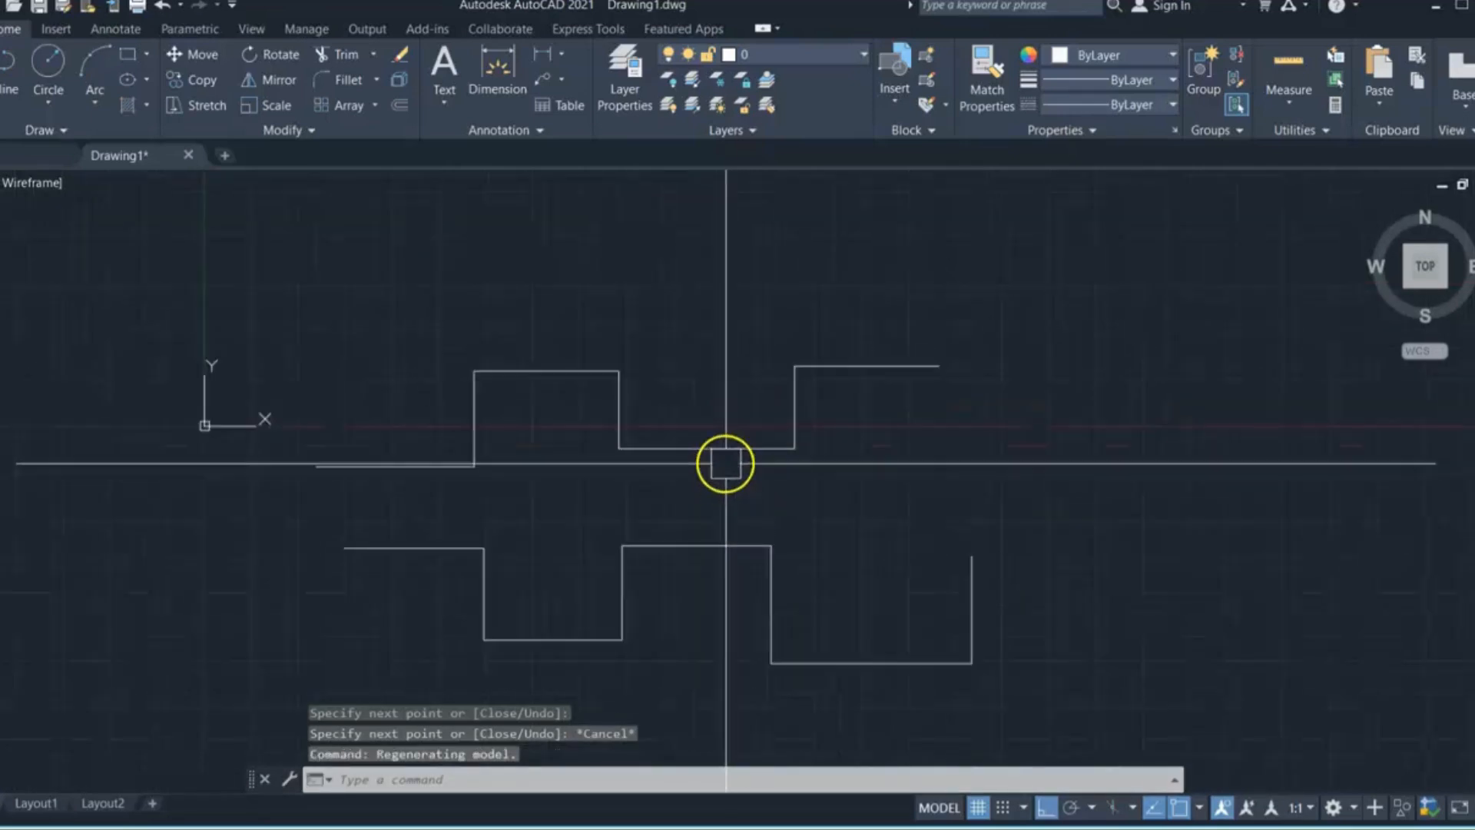
click(425, 470)
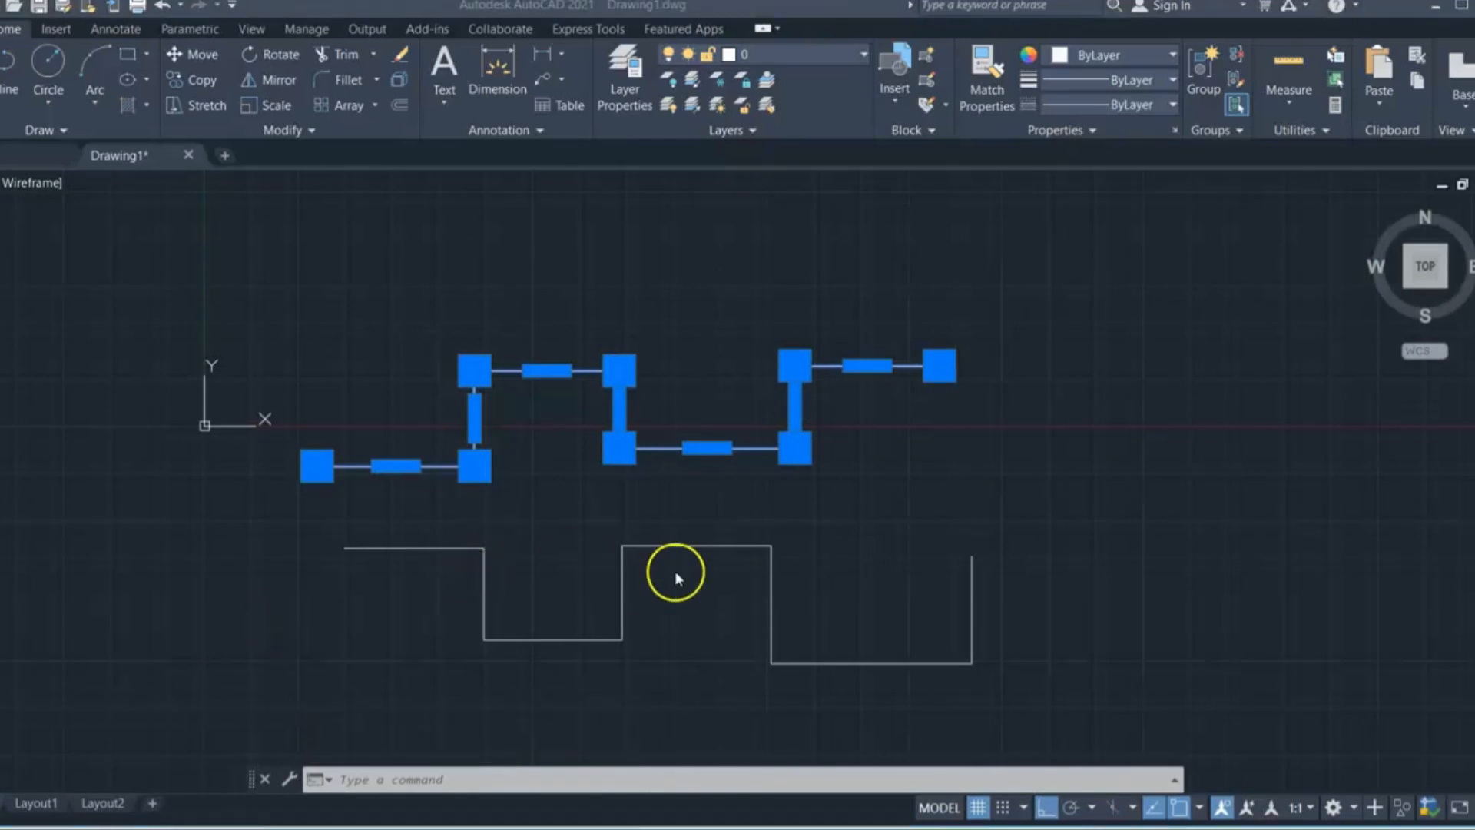
scroll(670, 620, up, 2)
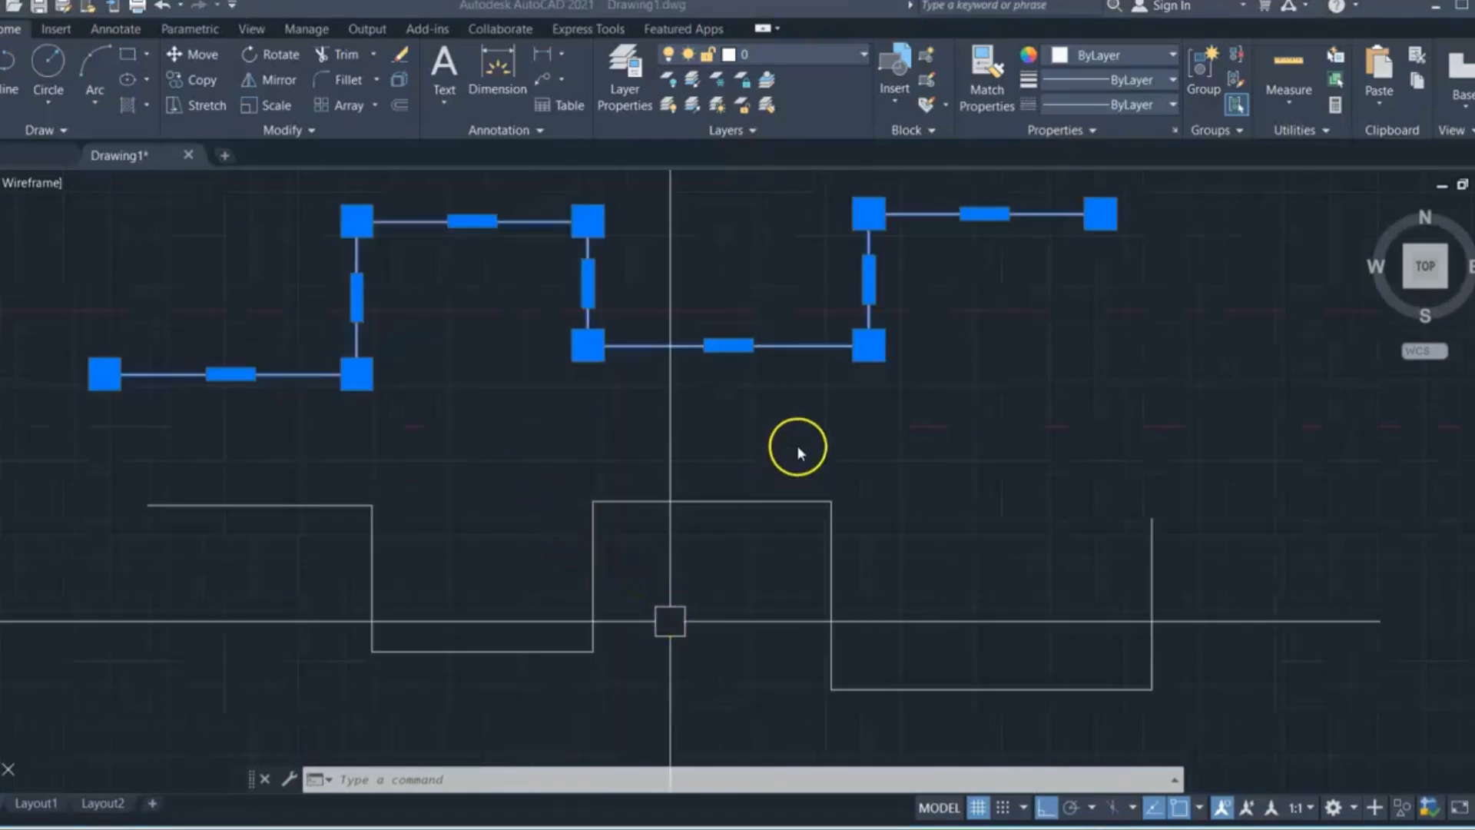
click(744, 503)
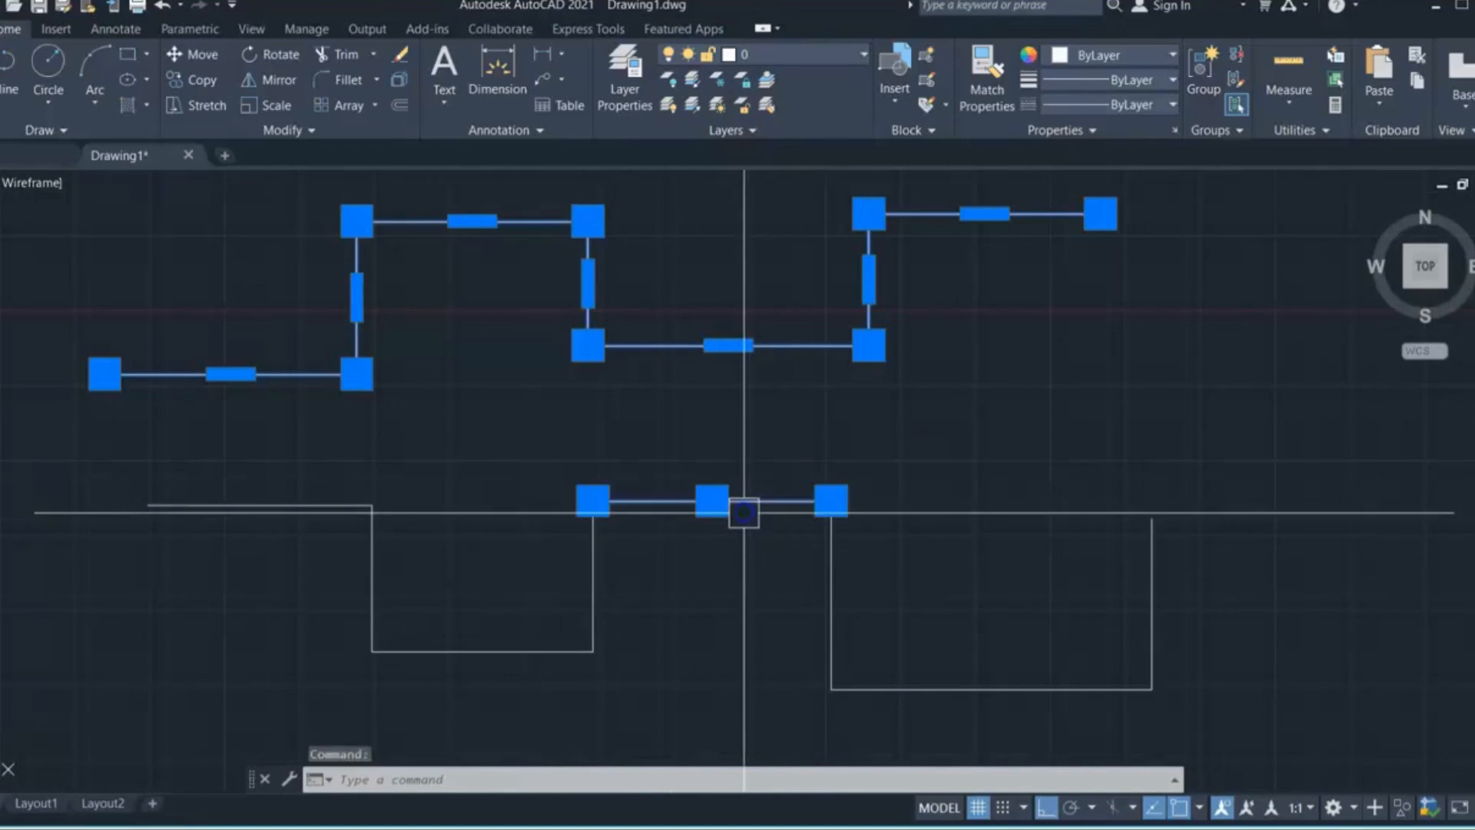
Step: Select the remaining segments of the lower line chain one at a time alongside the existing selection, and clear the whole selection
click(831, 593)
click(961, 689)
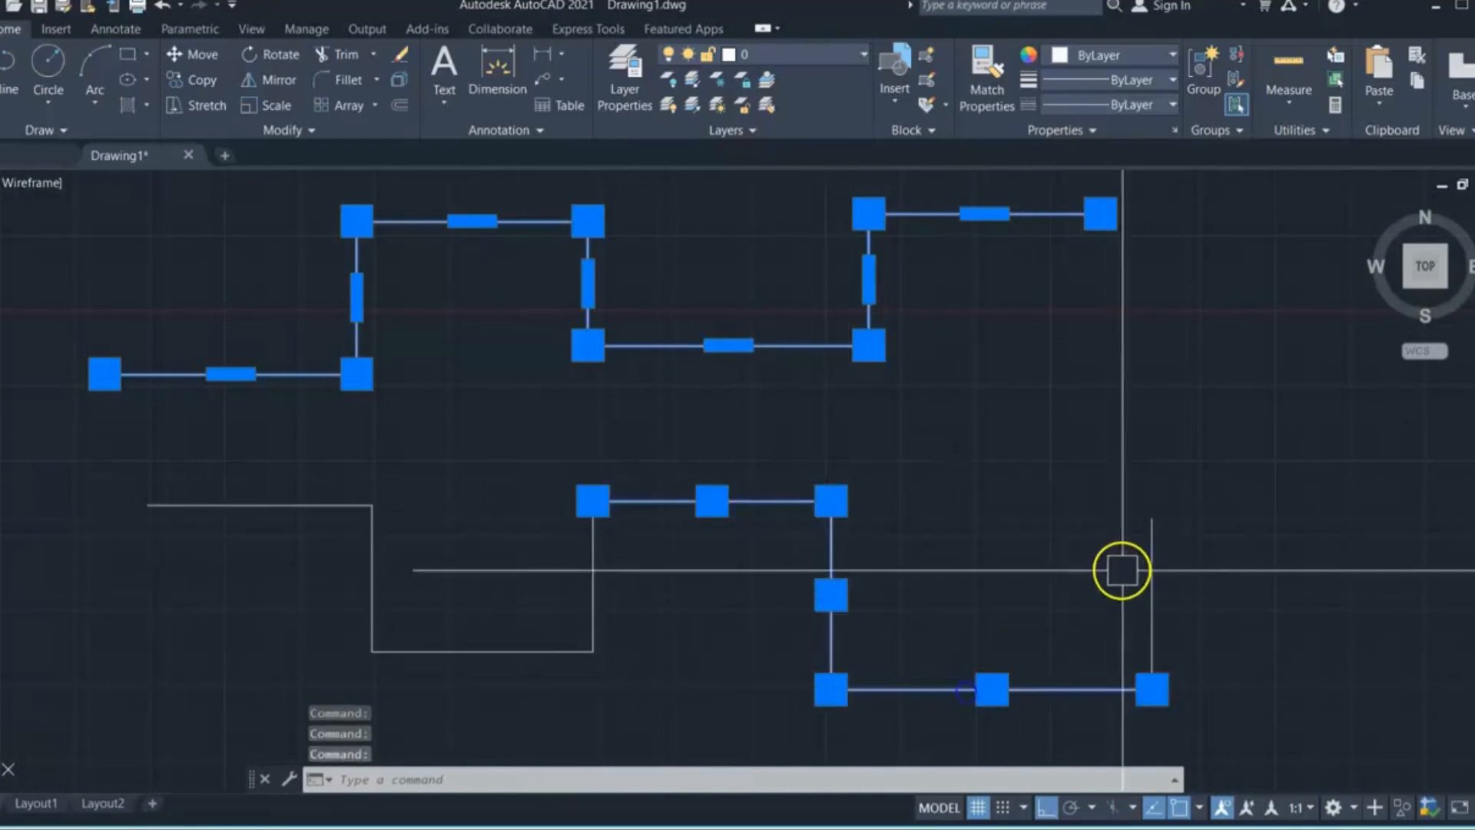
click(1150, 573)
click(593, 585)
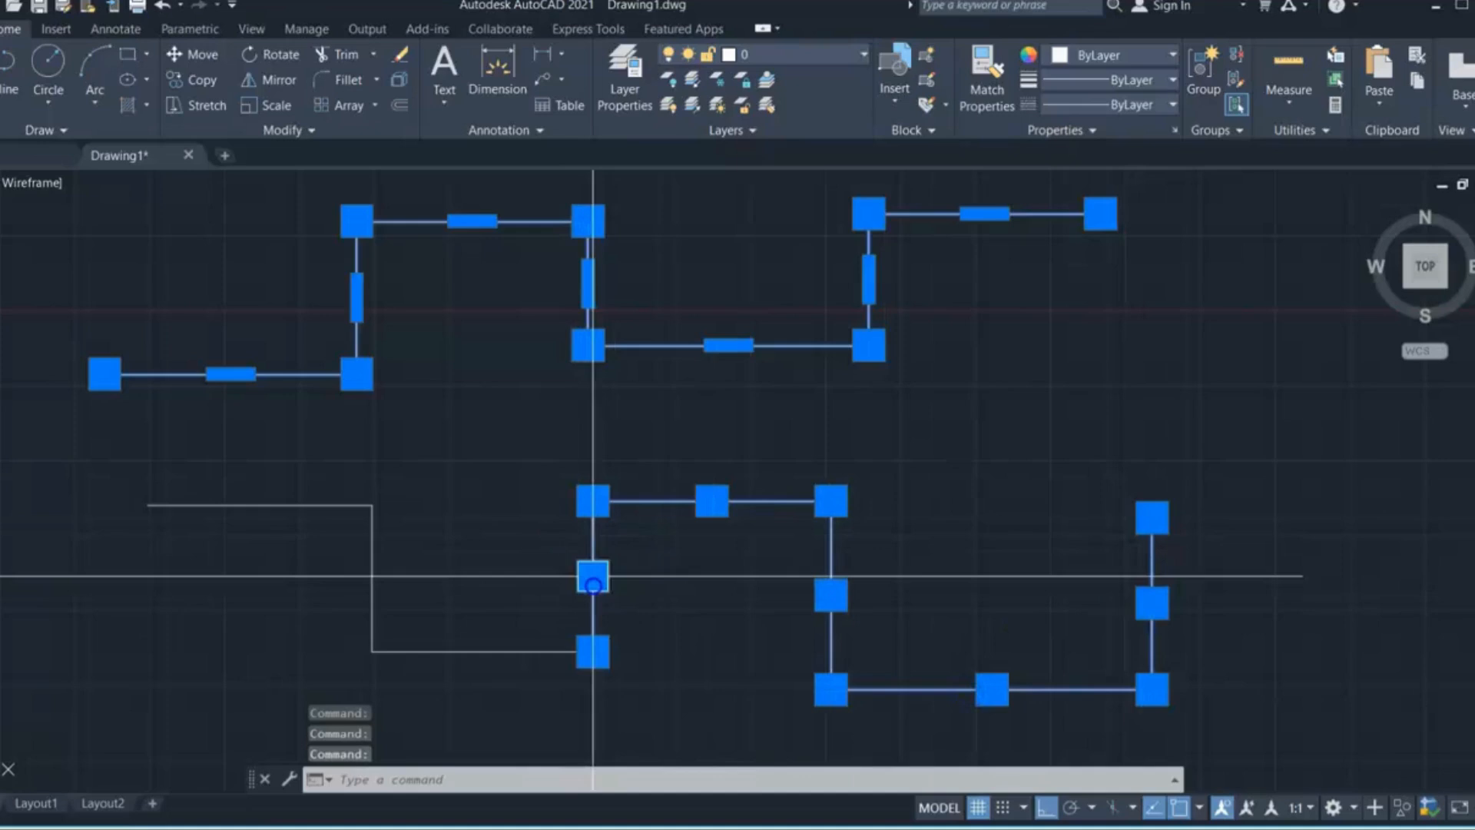
click(534, 649)
click(367, 601)
click(332, 507)
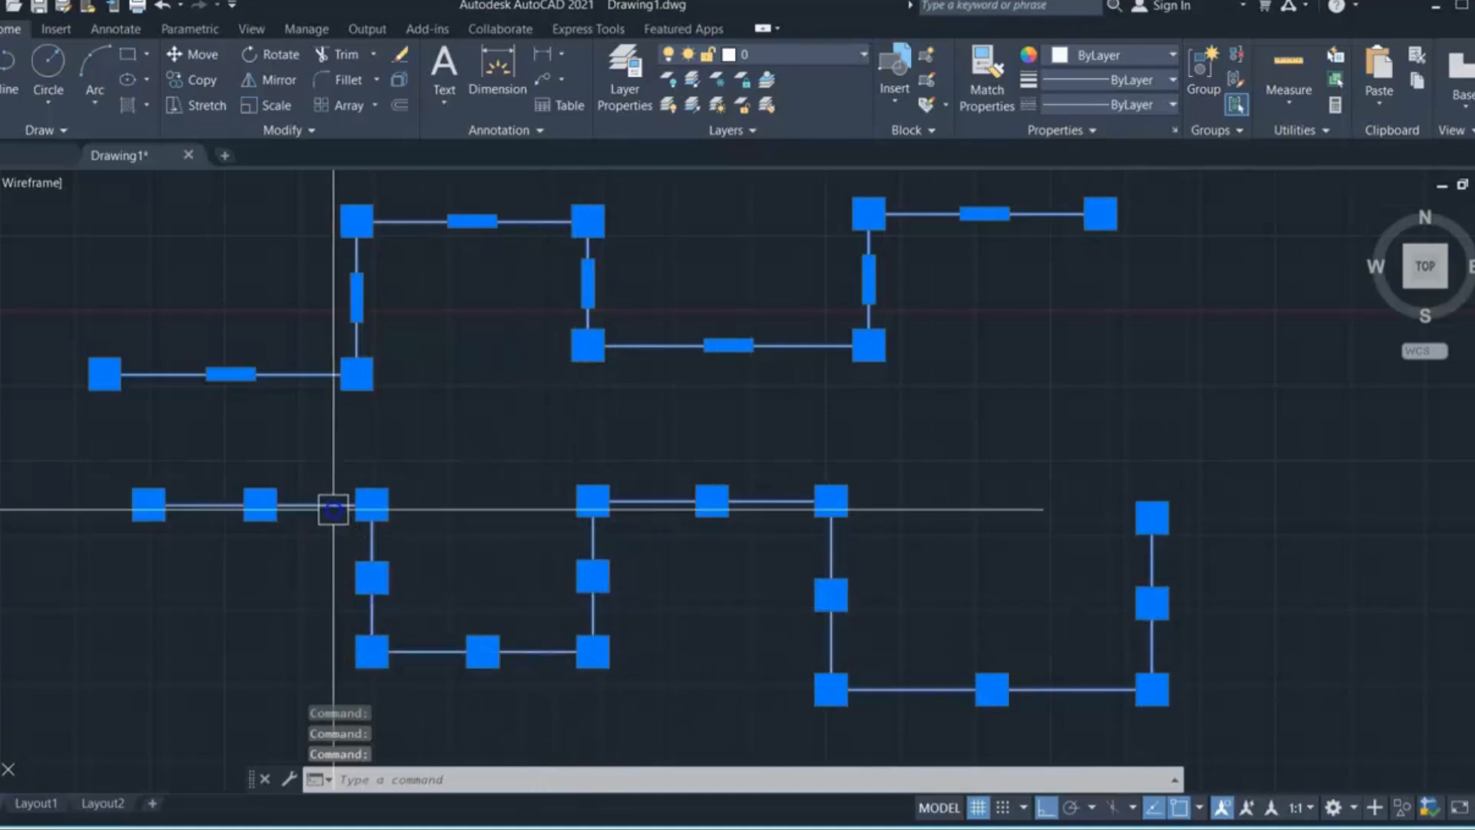
key(Escape)
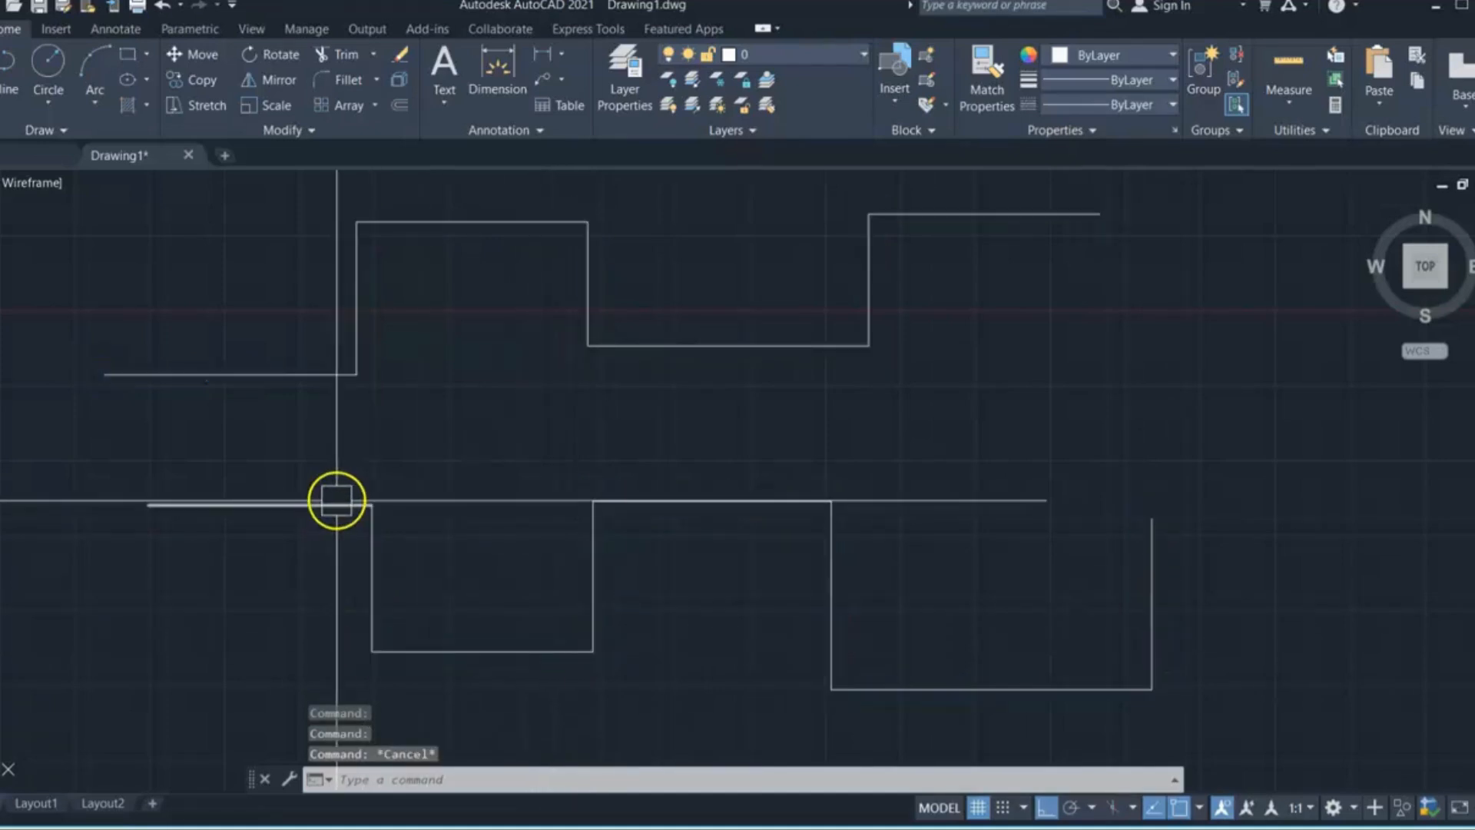
Step: Select the upper polyline with a crossing window over only its last segments, and clear the selection
scroll(368, 501, down, 4)
scroll(431, 461, up, 2)
click(845, 315)
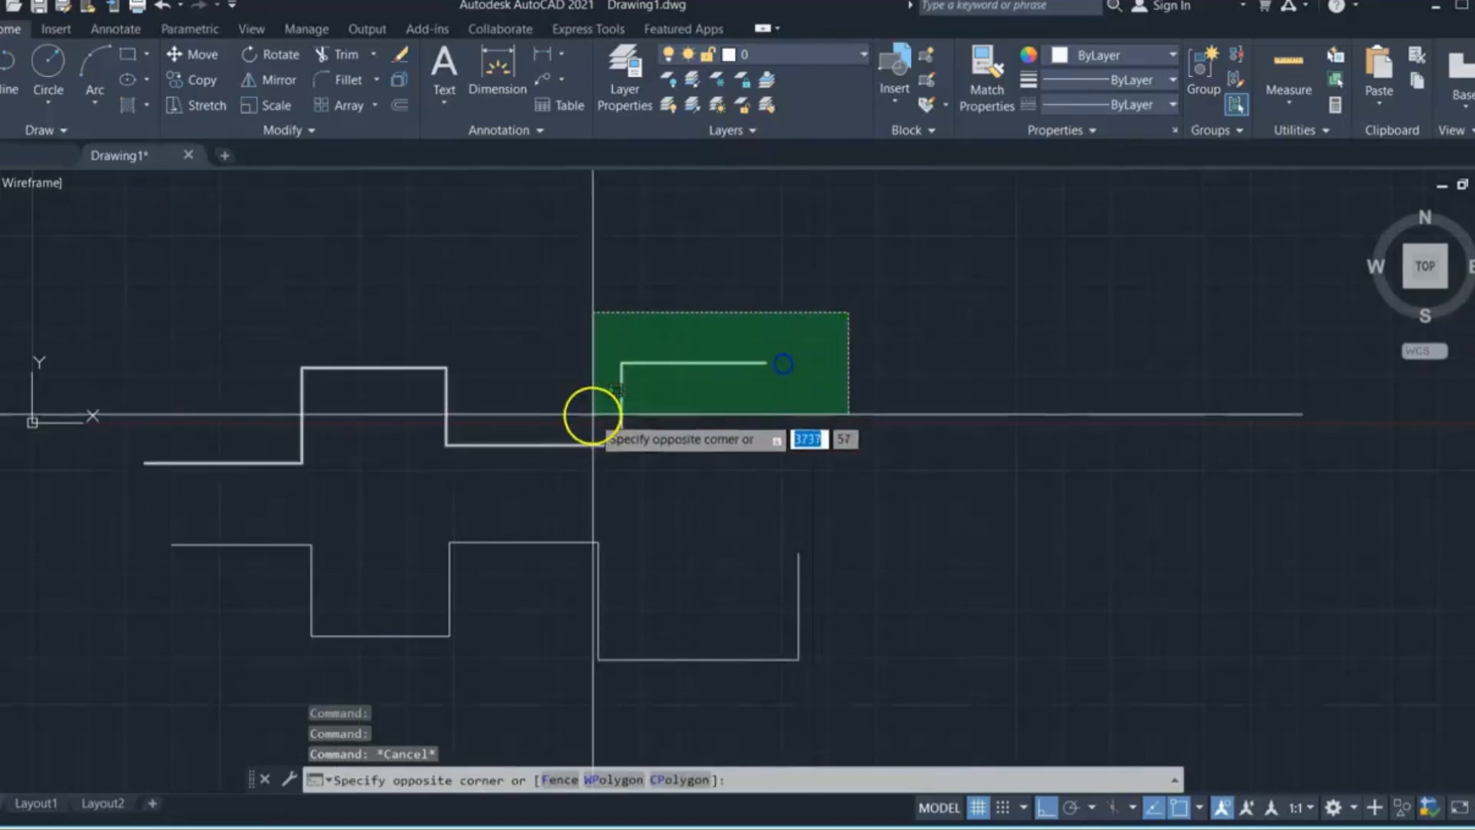
click(576, 446)
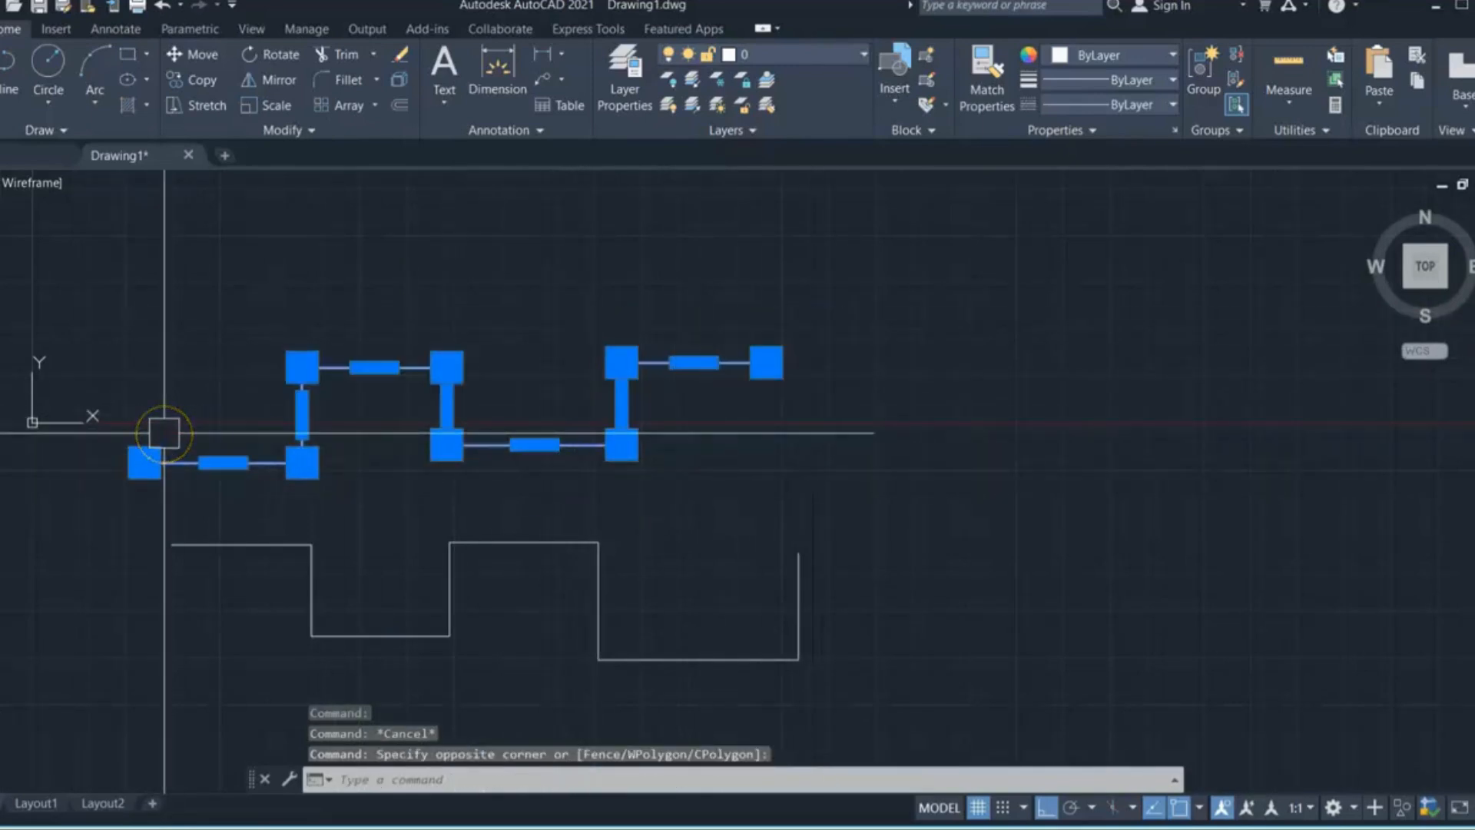
key(Escape)
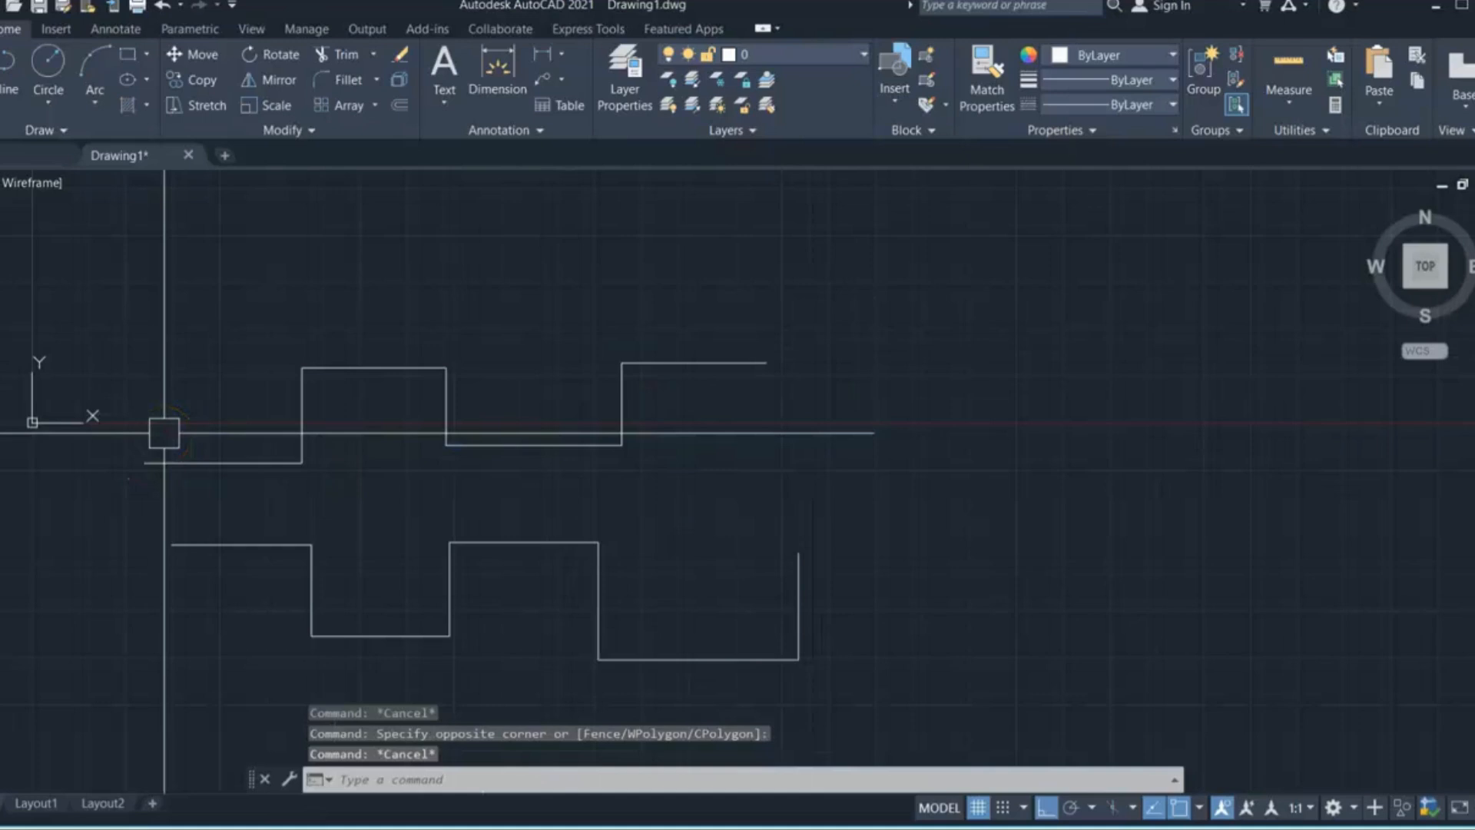
Step: Select the lower chain's lines individually from its first horizontal segment towards its far end to compare with the polyline, and clear the selection
click(276, 551)
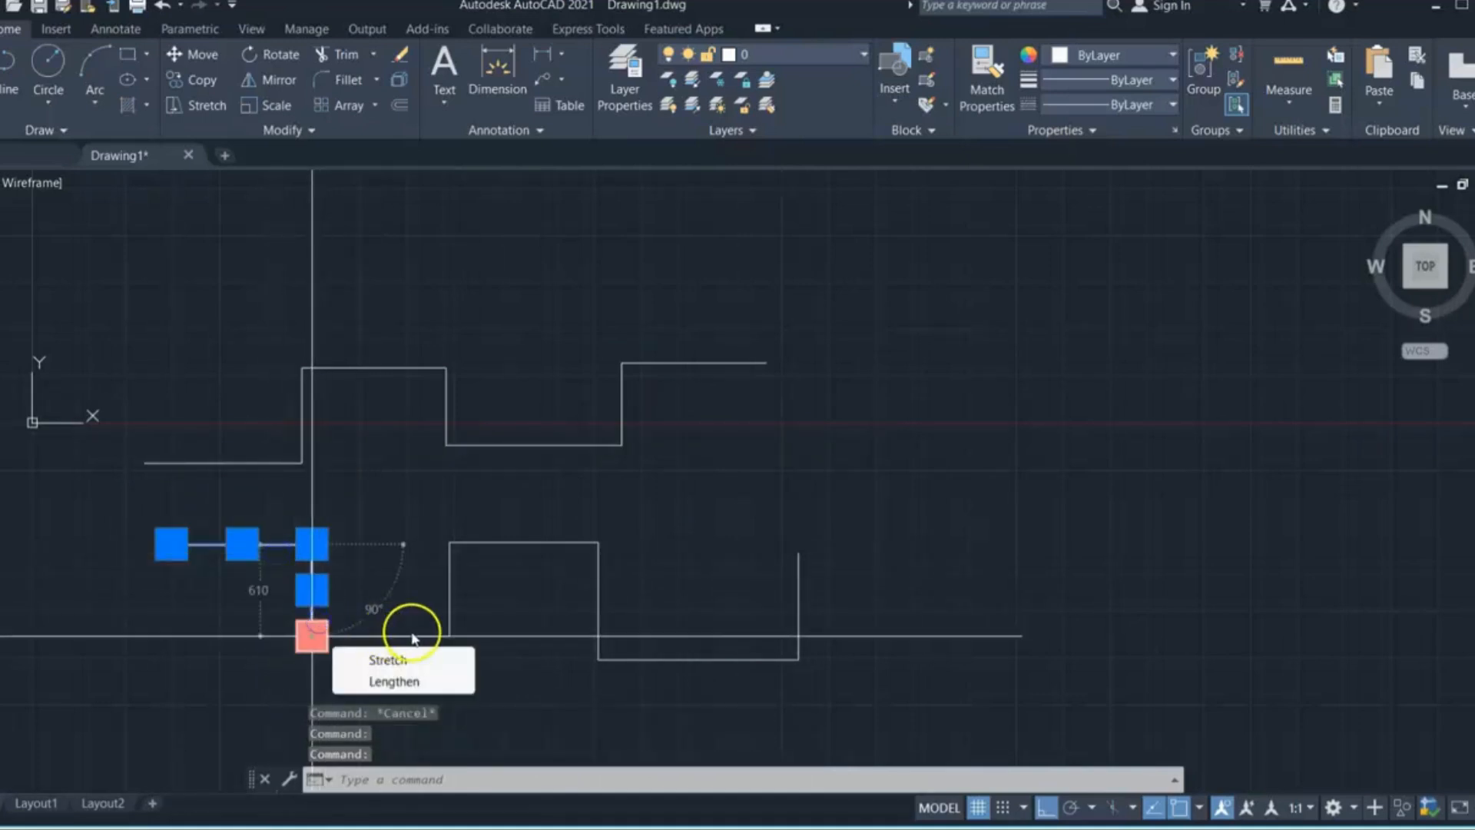
click(483, 584)
click(411, 629)
click(522, 541)
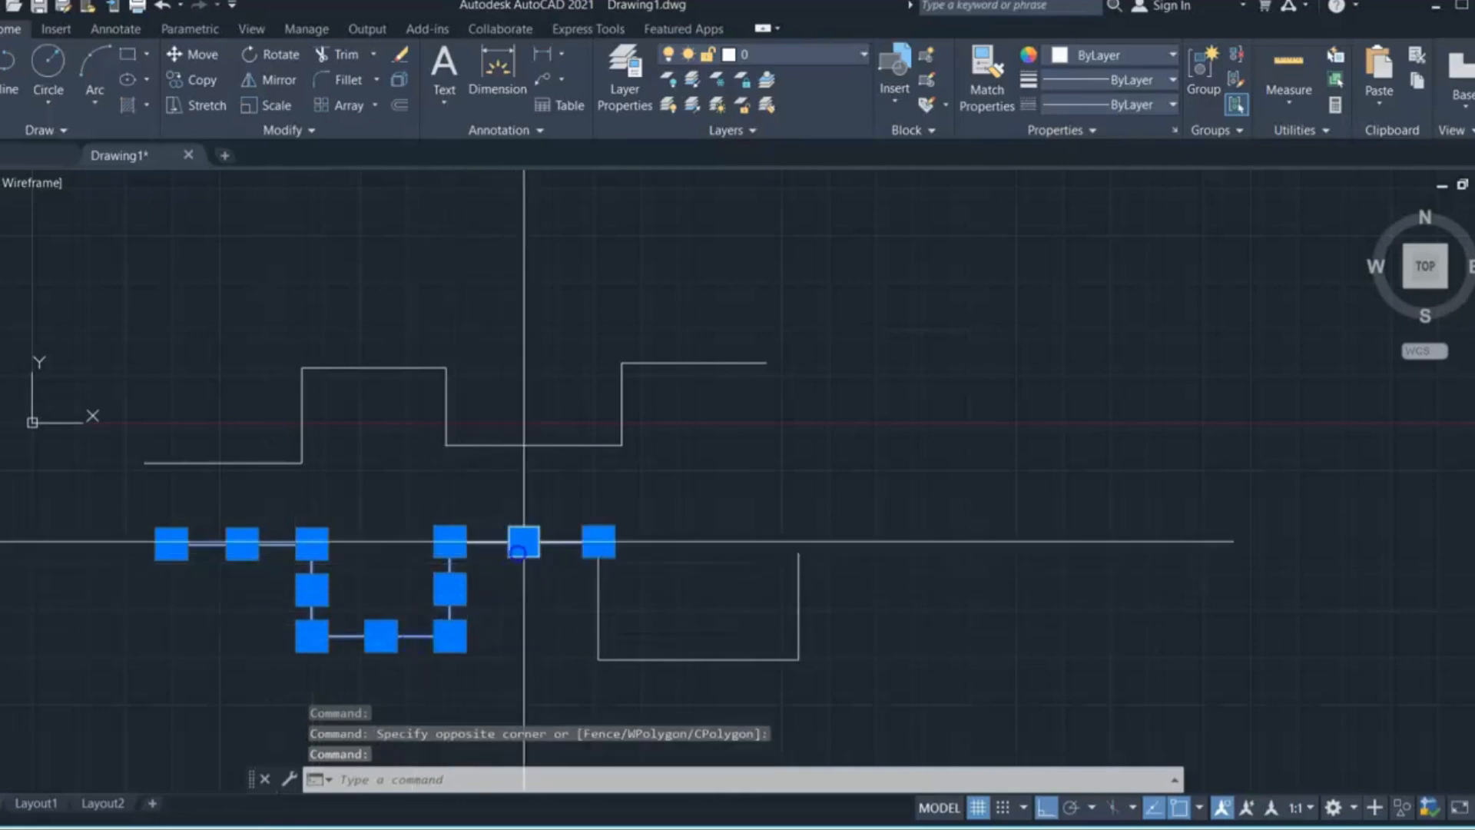
click(698, 659)
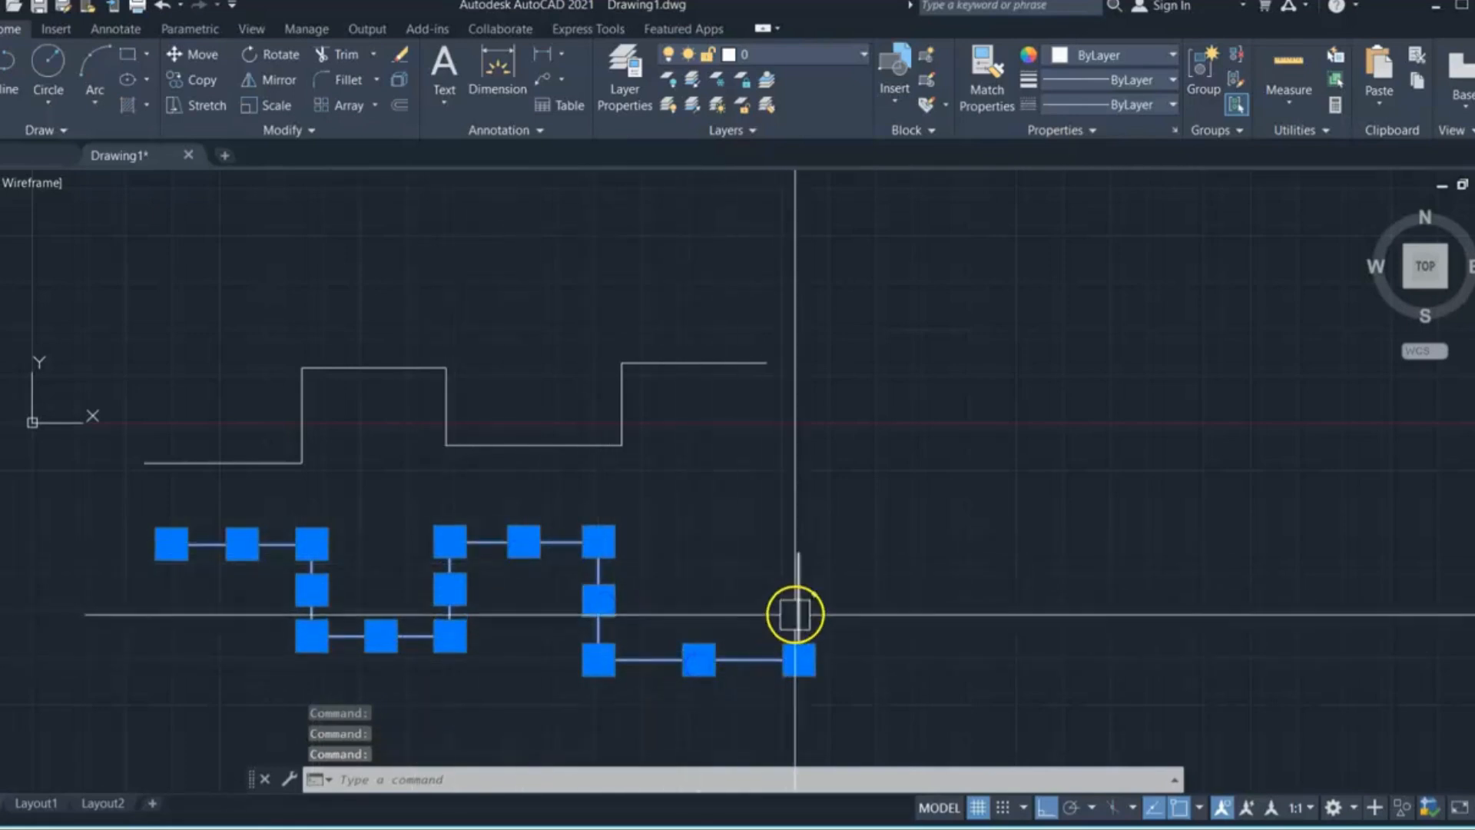
key(Escape)
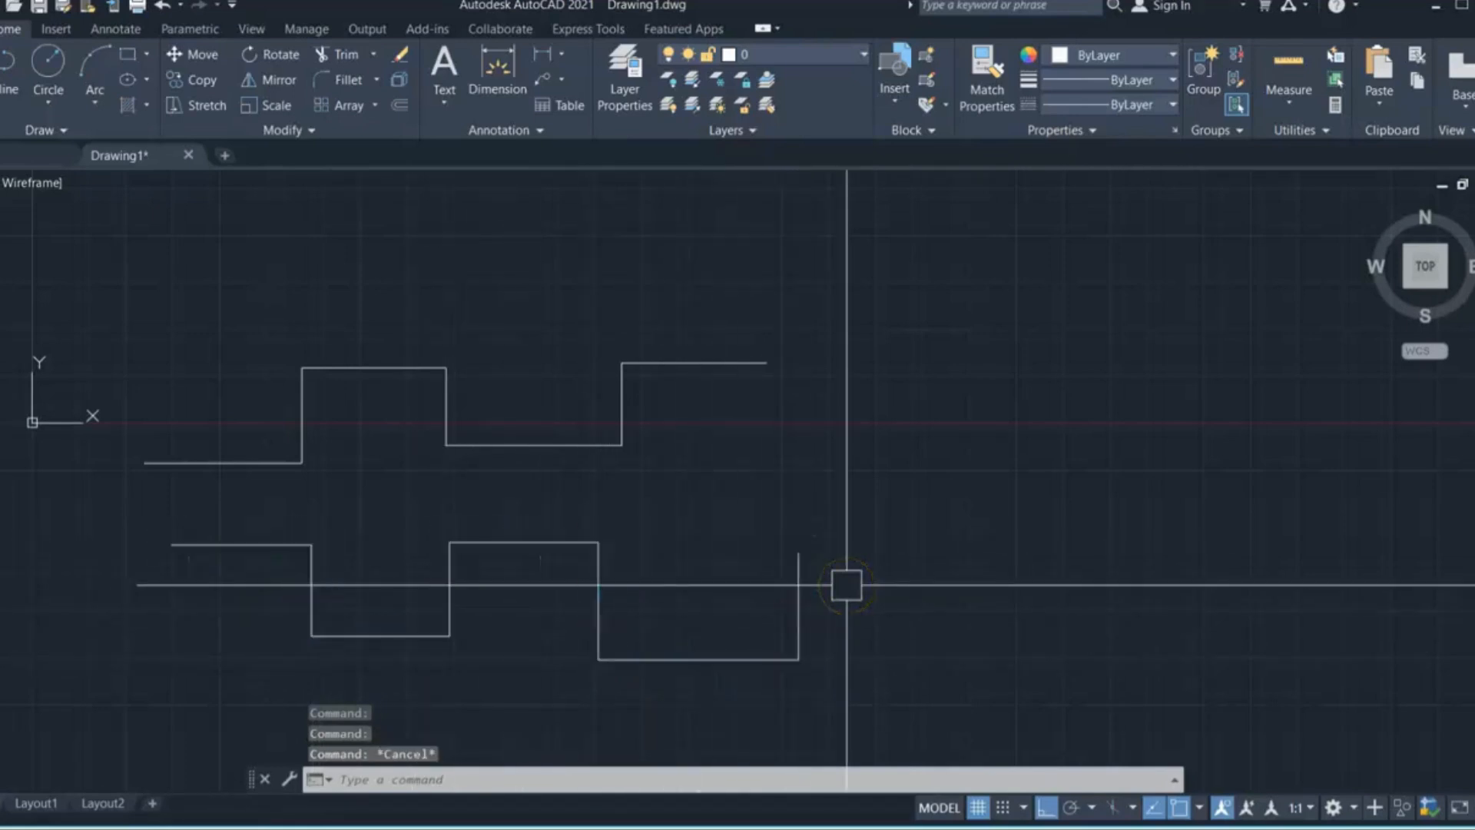
Step: Erase the polyline and the whole line chain together using a crossing window
scroll(721, 454, down, 2)
click(839, 305)
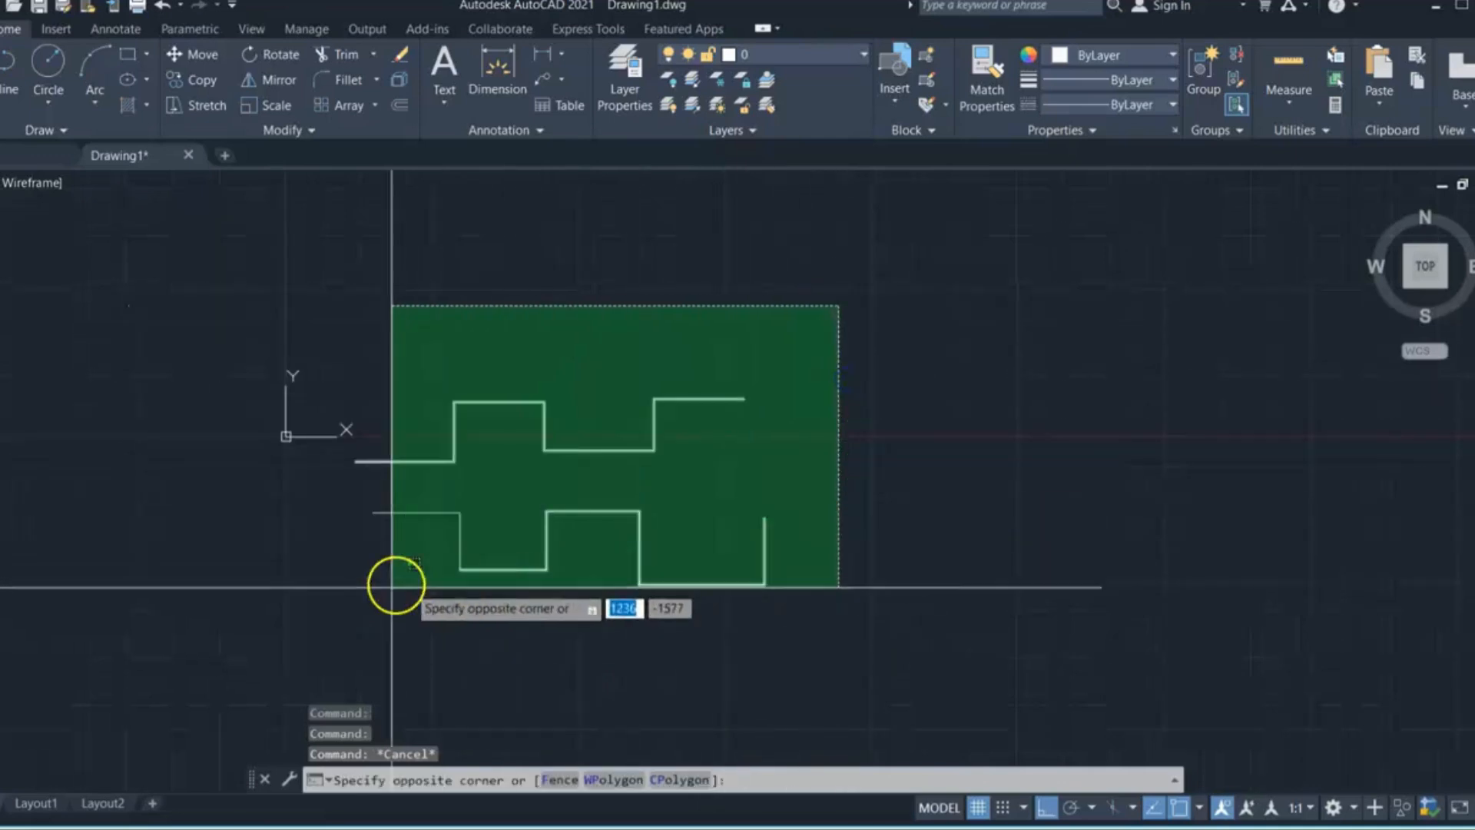
click(393, 587)
key(Delete)
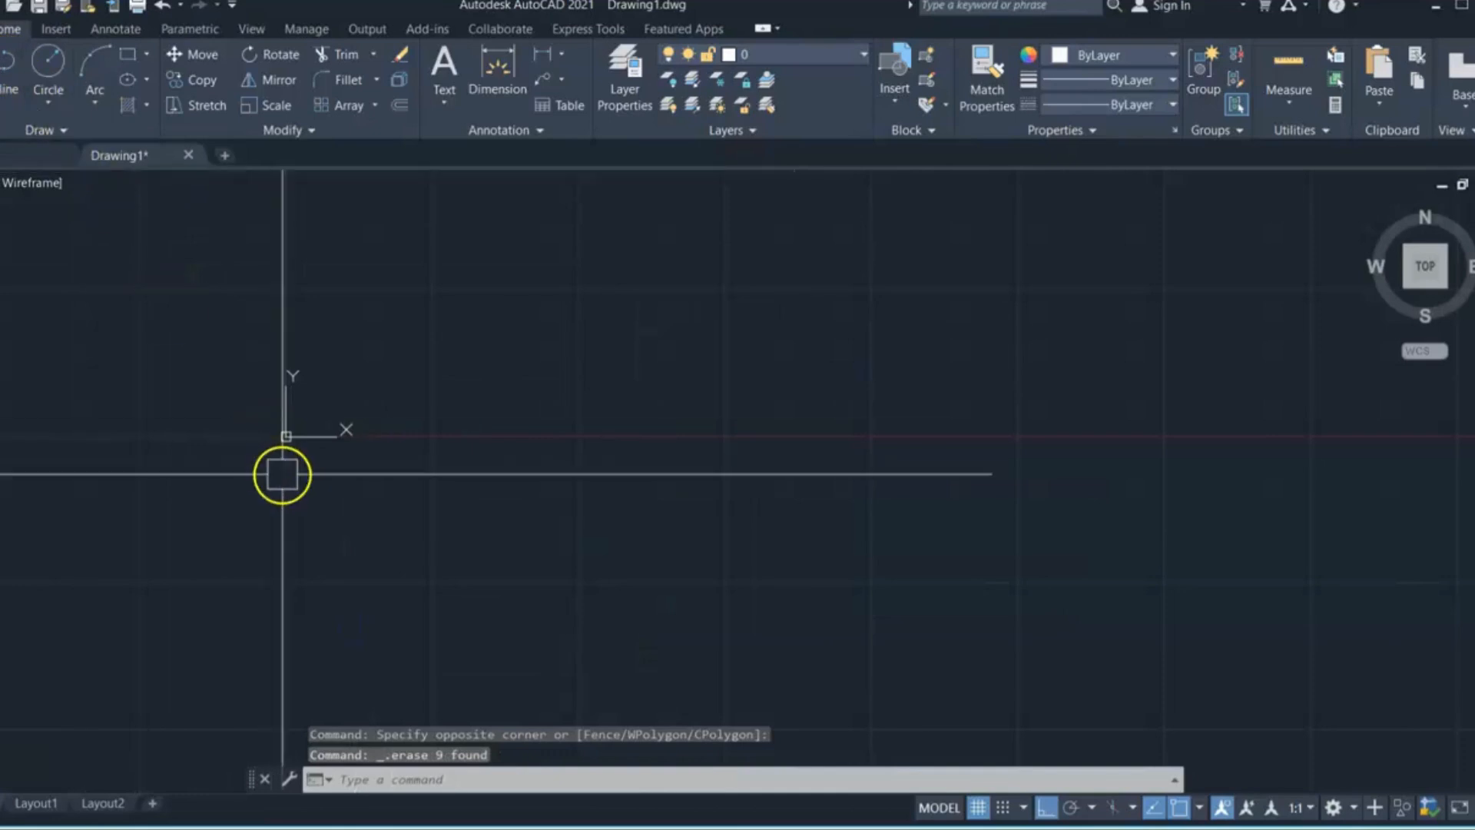
Step: Draw a single-arc polyline with a 60° included angle, ending about 1029 units straight below its start point
key(Return)
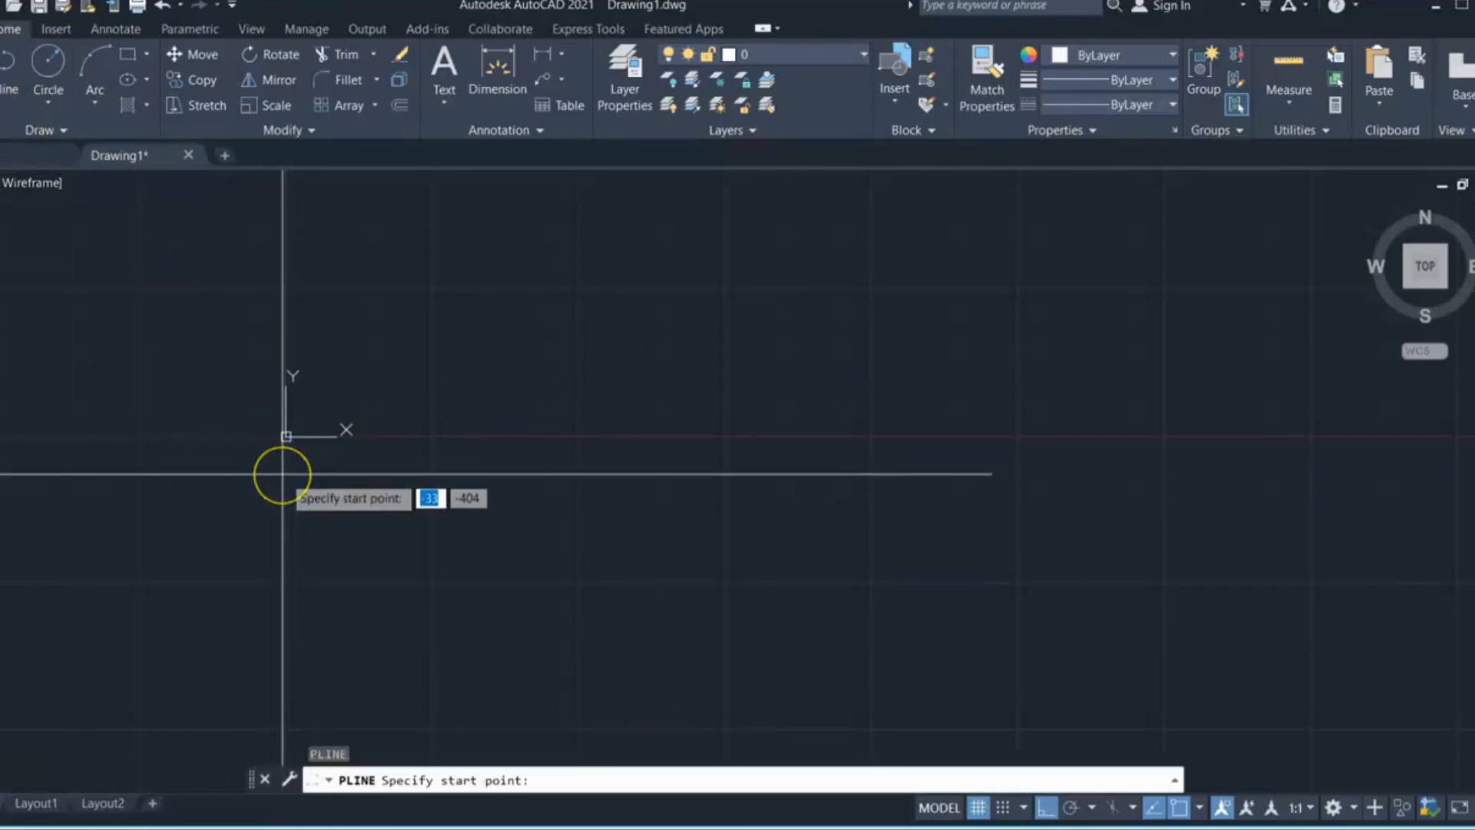
click(419, 484)
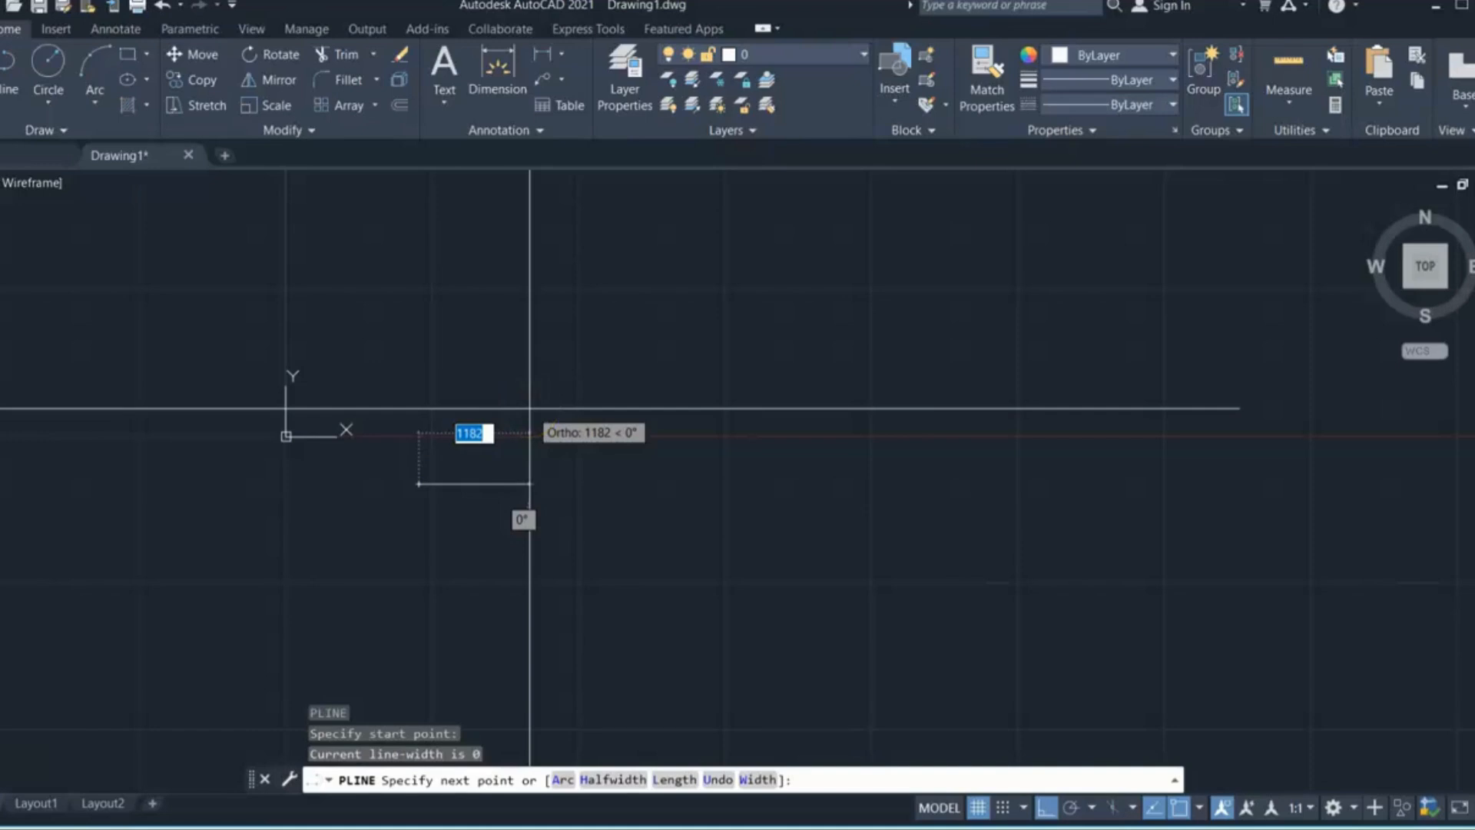
click(530, 313)
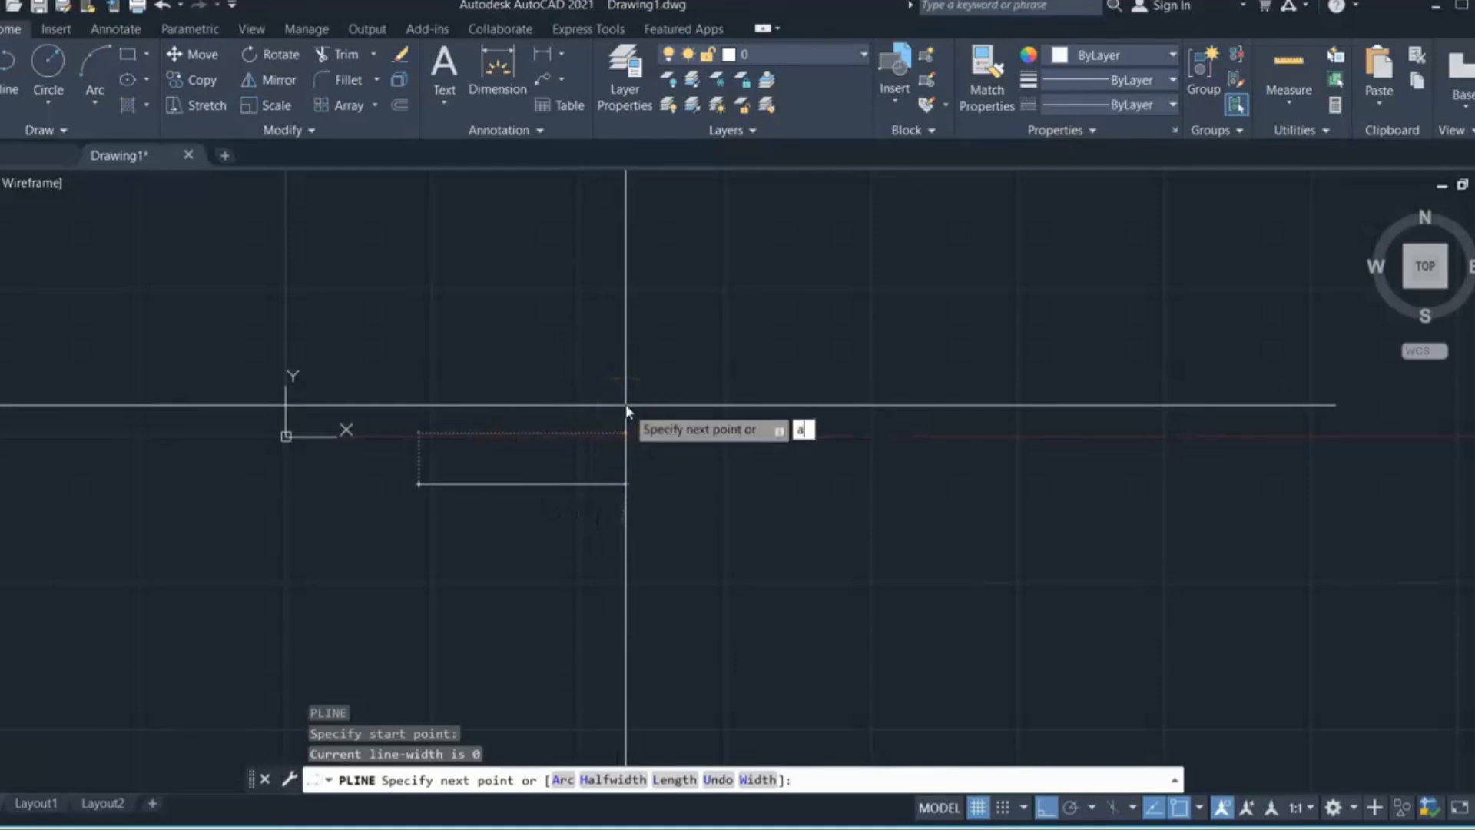
key(Return)
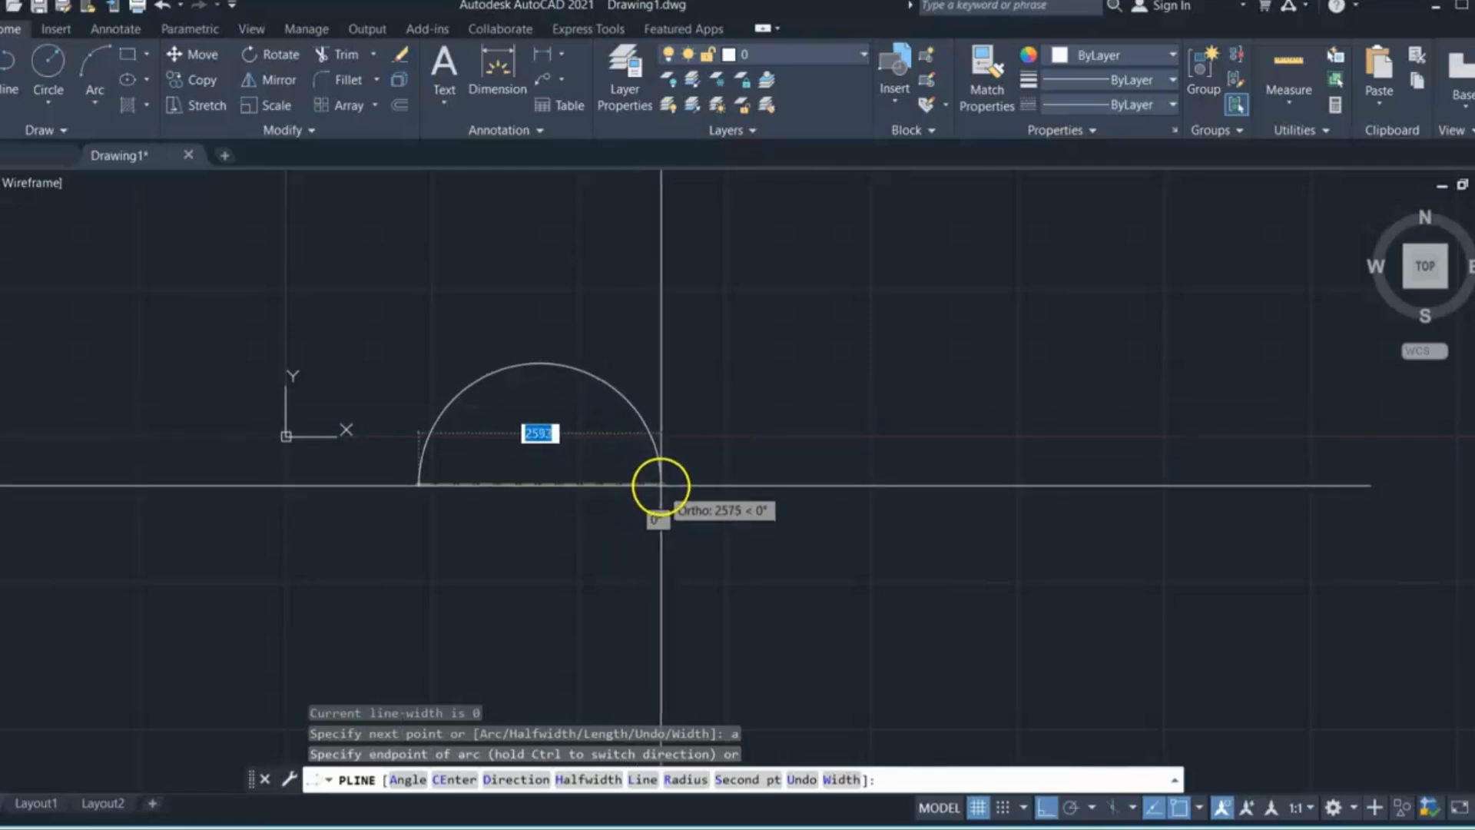
click(507, 483)
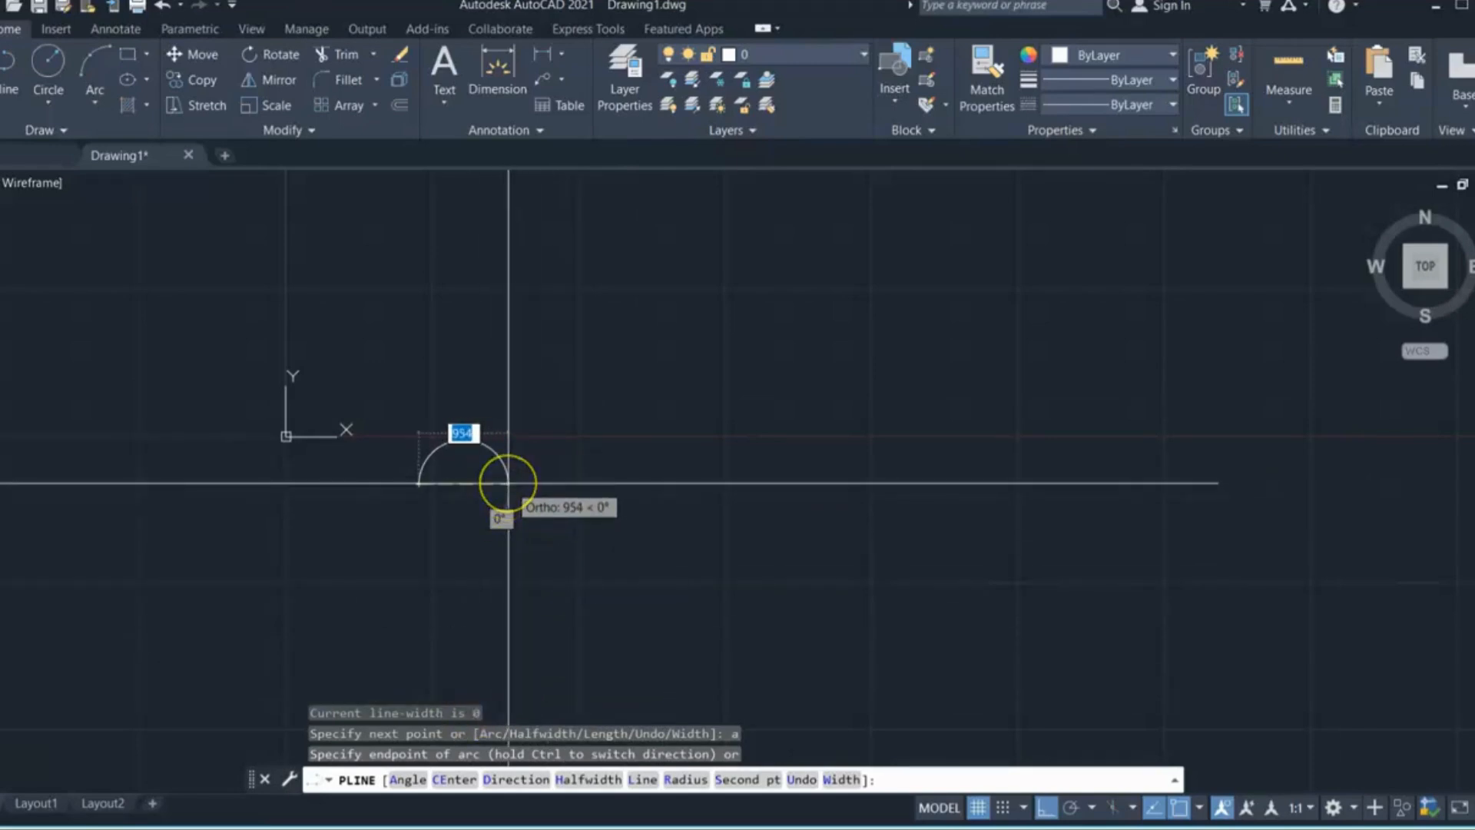
text(a)
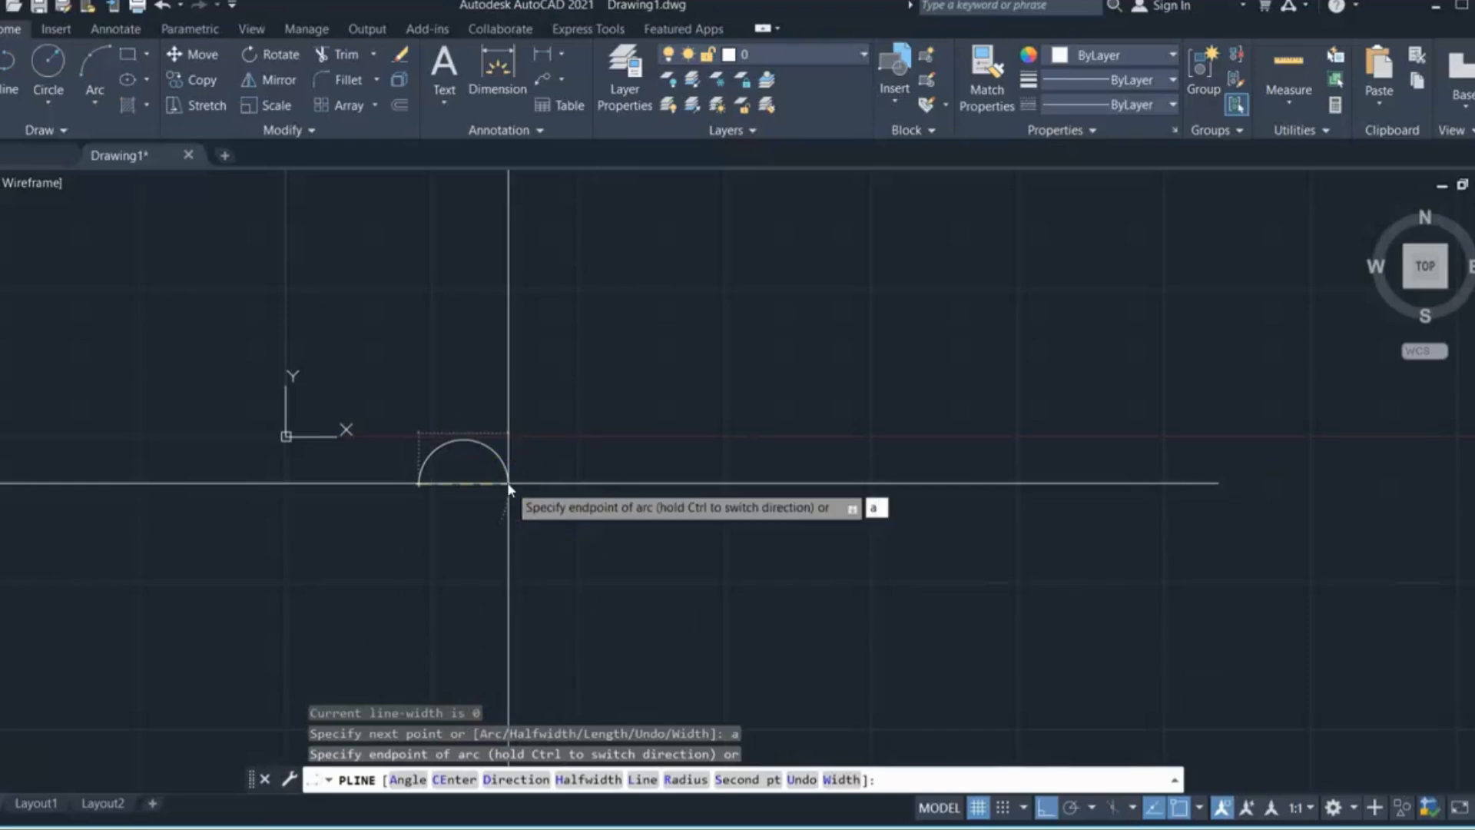
key(Return)
click(530, 573)
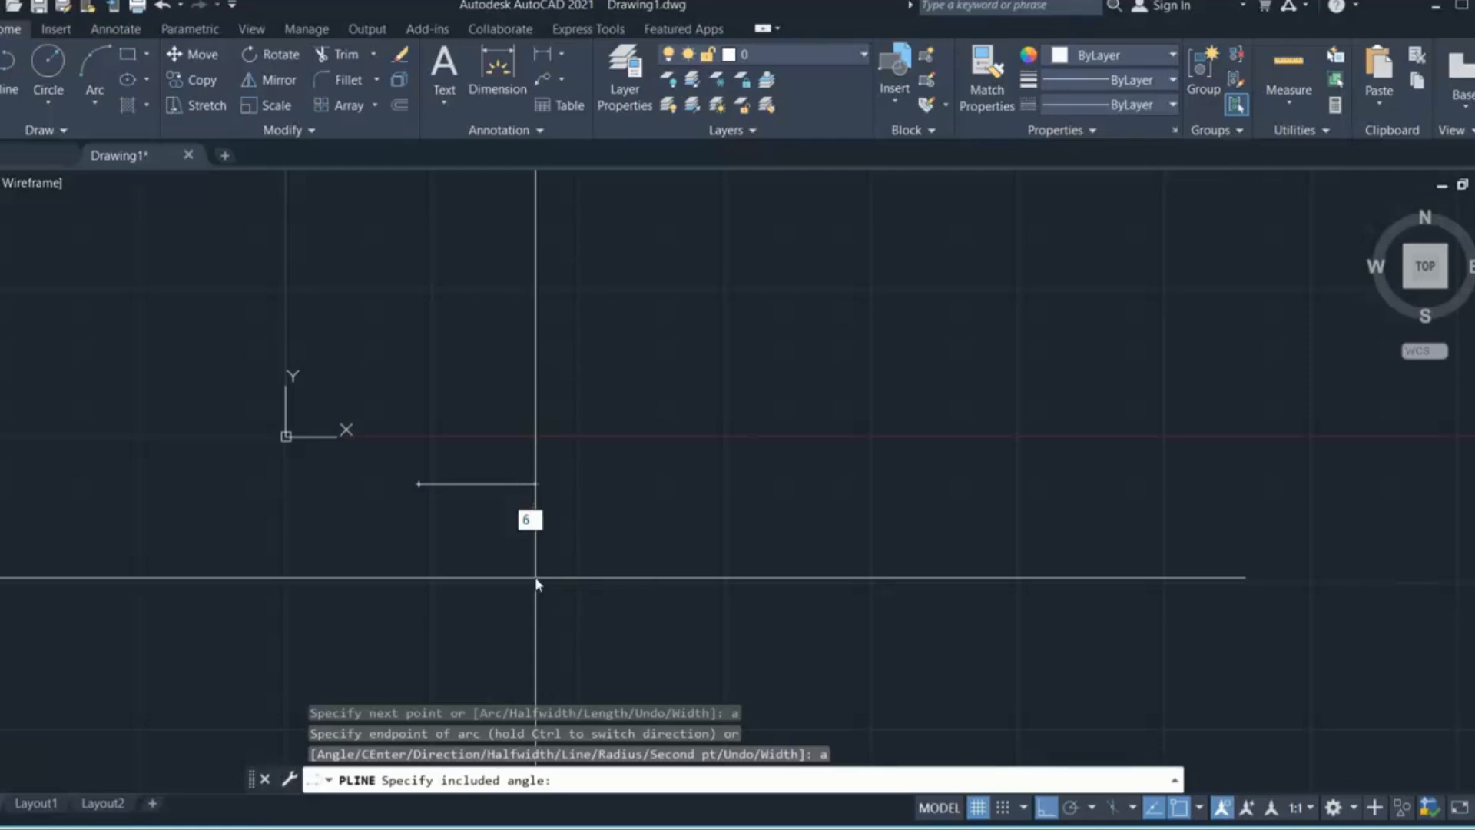
key(Return)
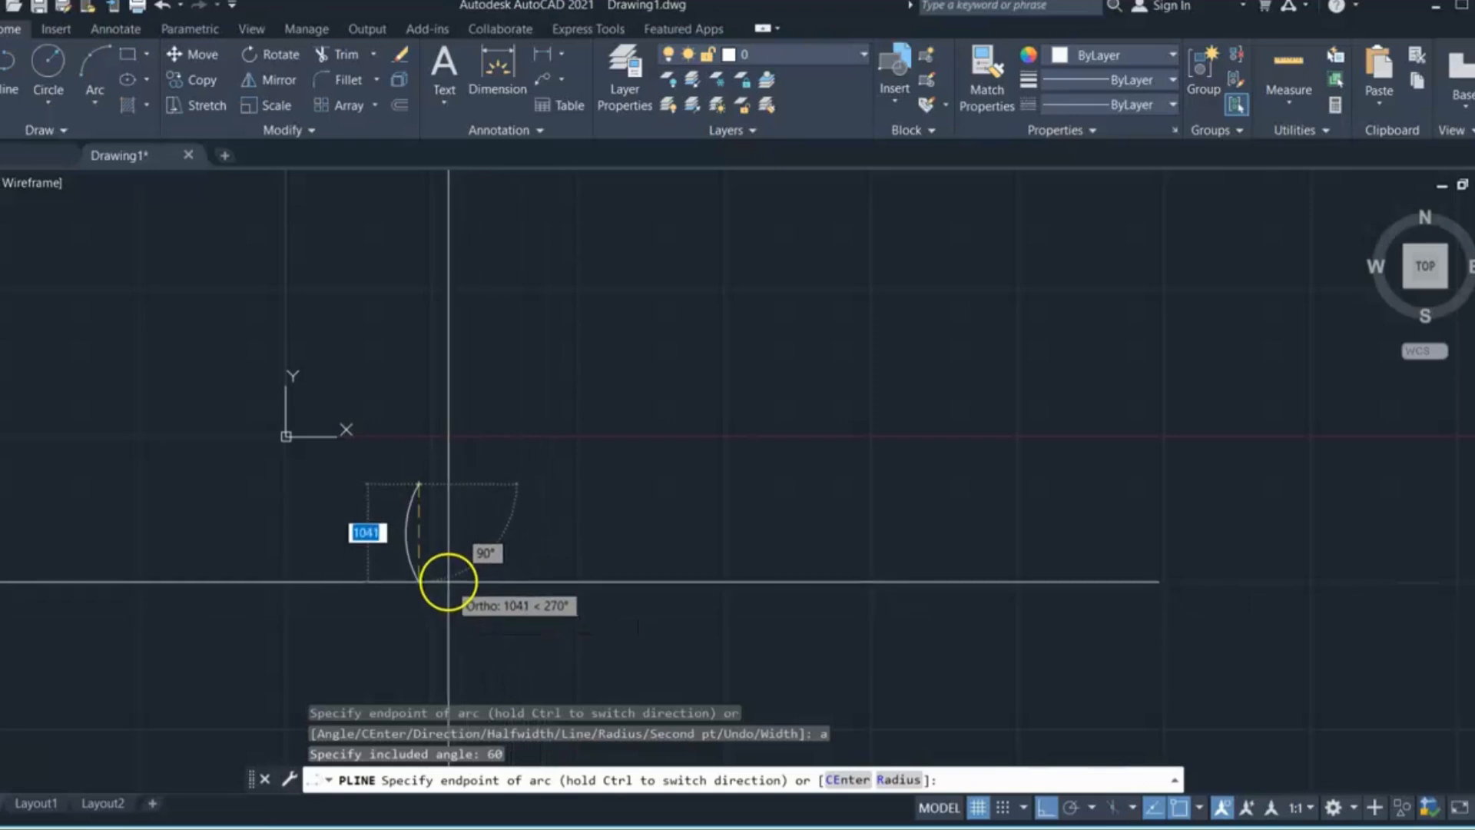
scroll(448, 581, up, 2)
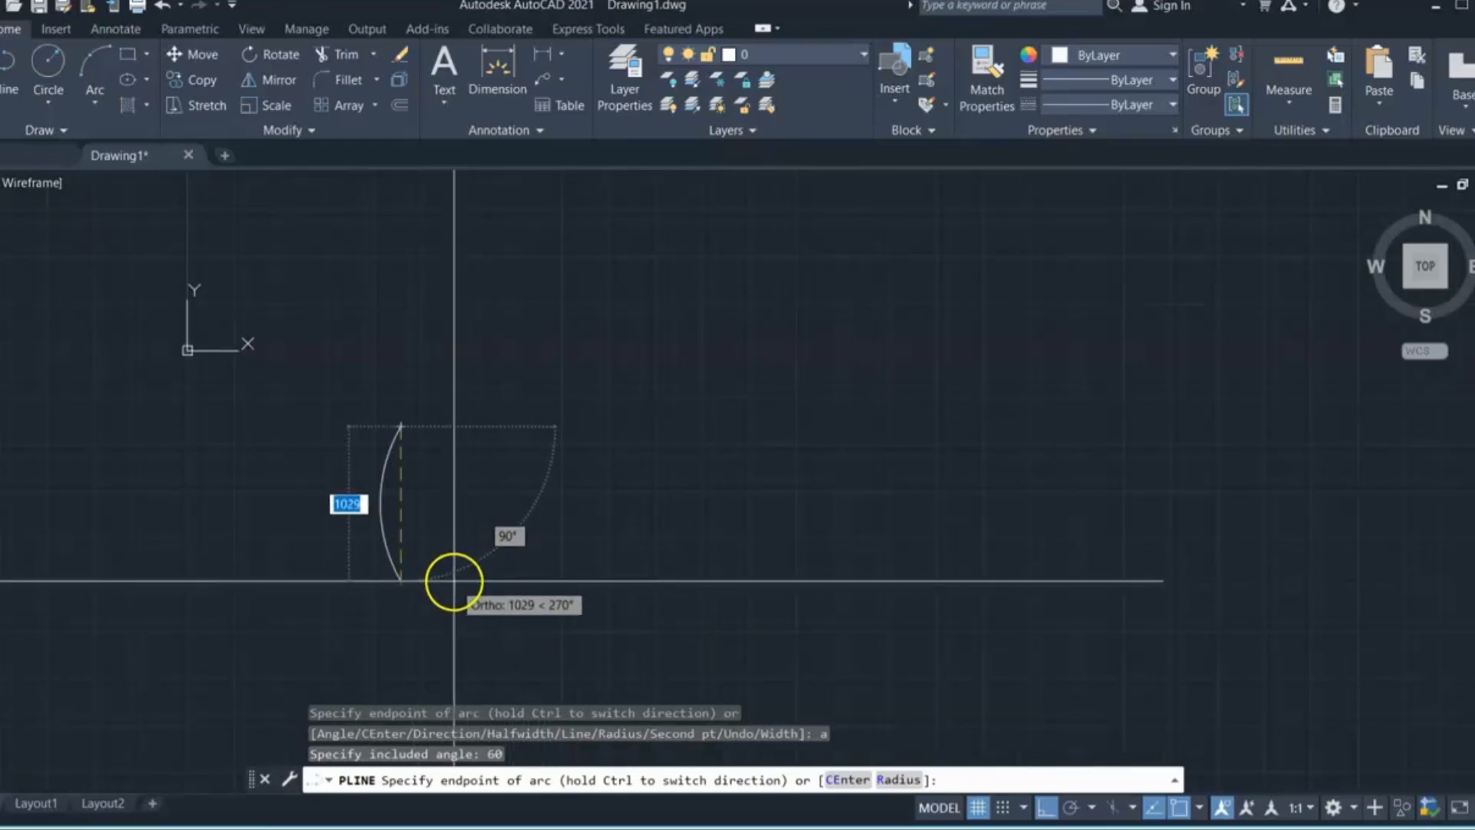
click(454, 582)
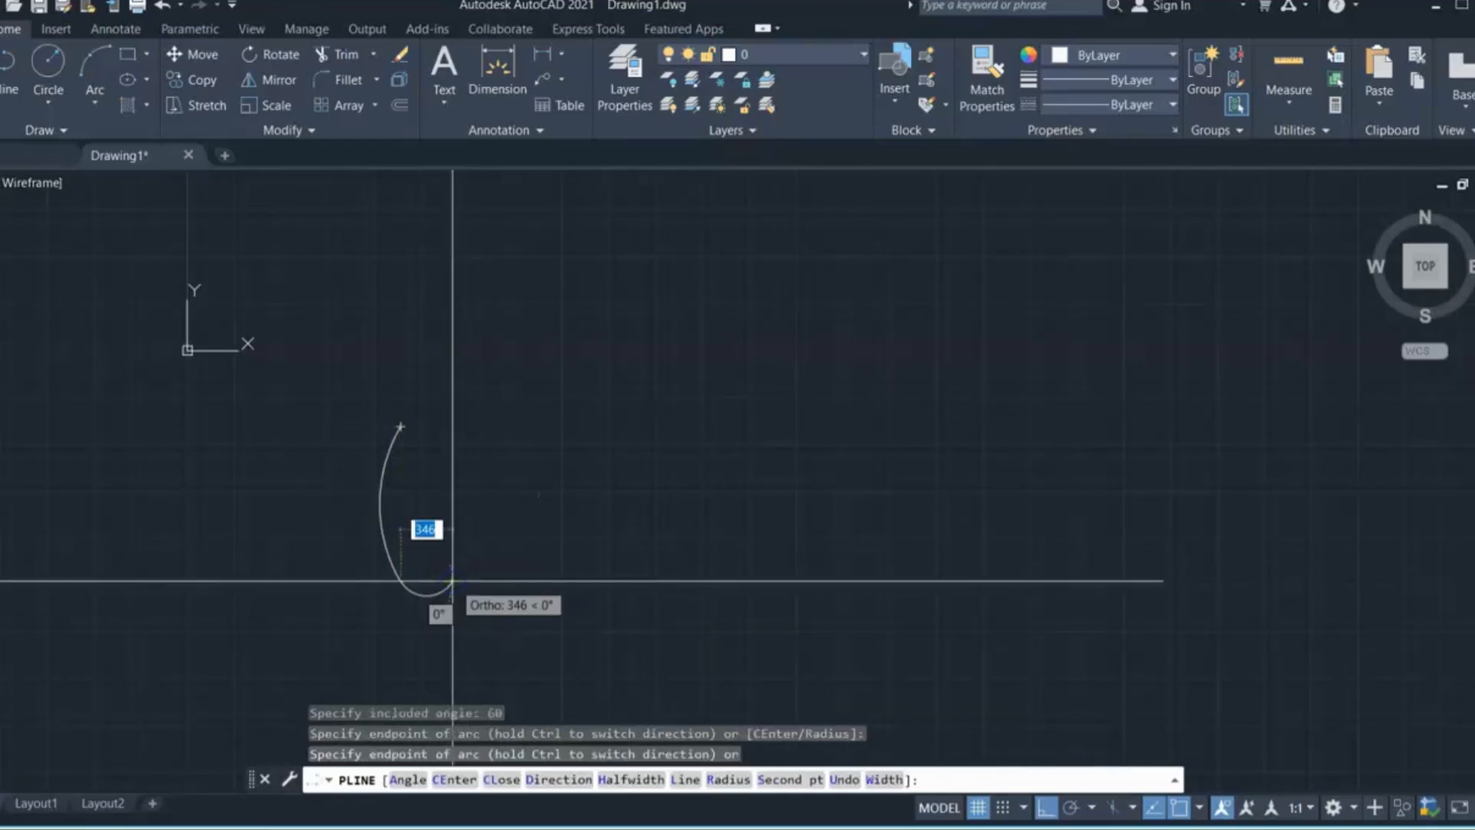
key(Return)
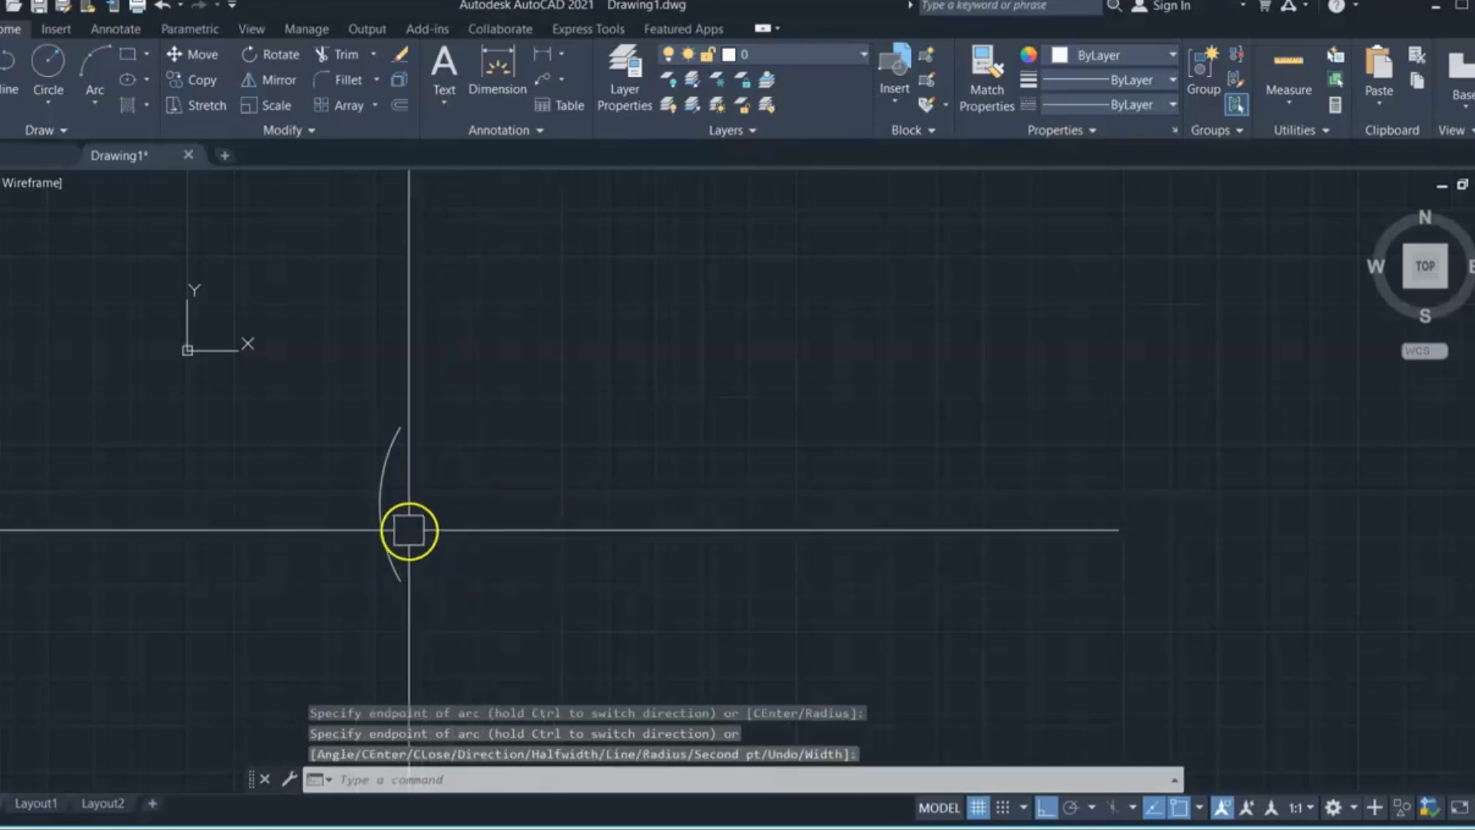
Step: Turn Ortho mode off and erase the polyline arc
scroll(408, 530, up, 2)
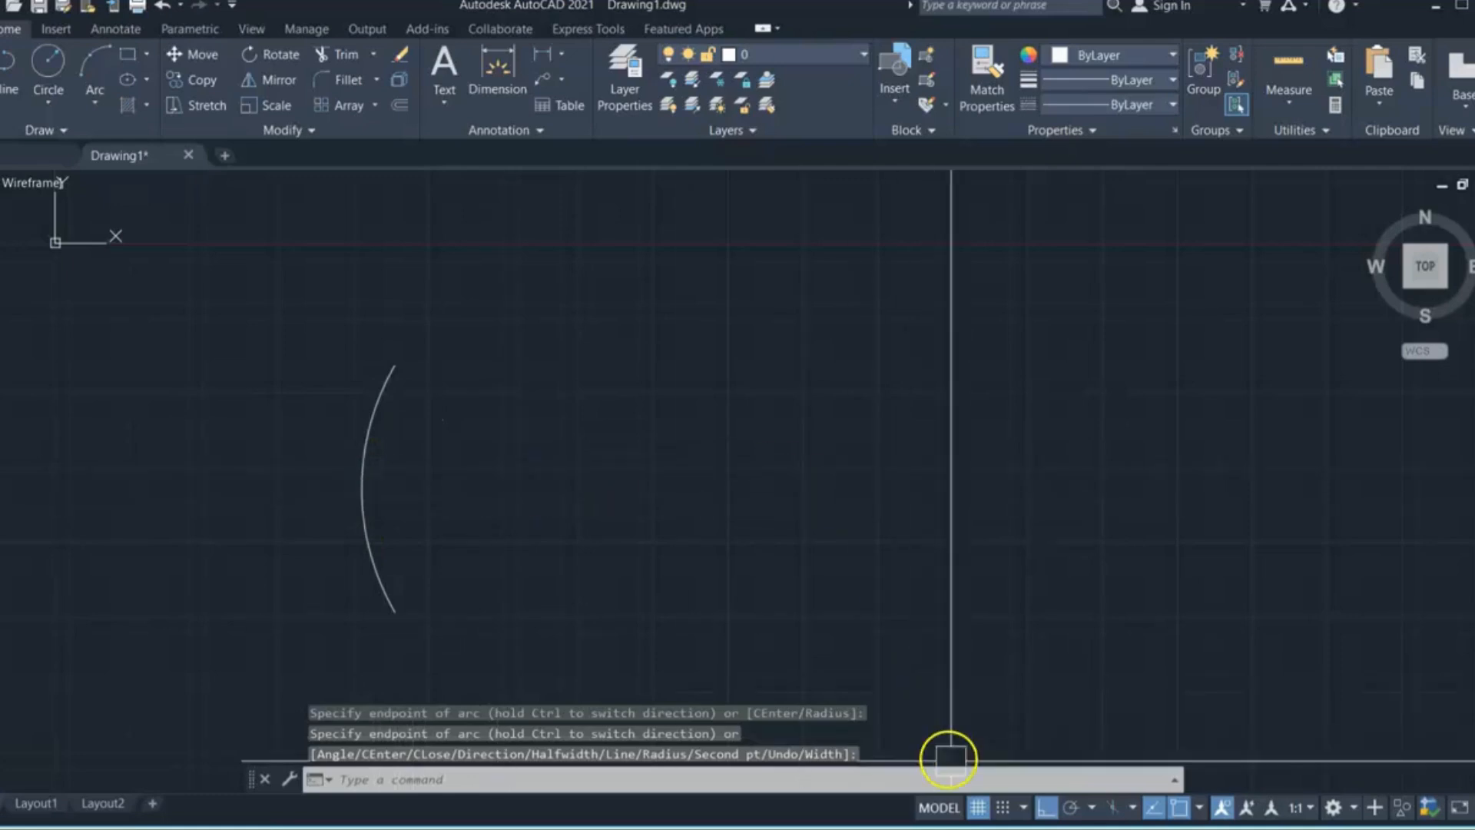
click(1046, 808)
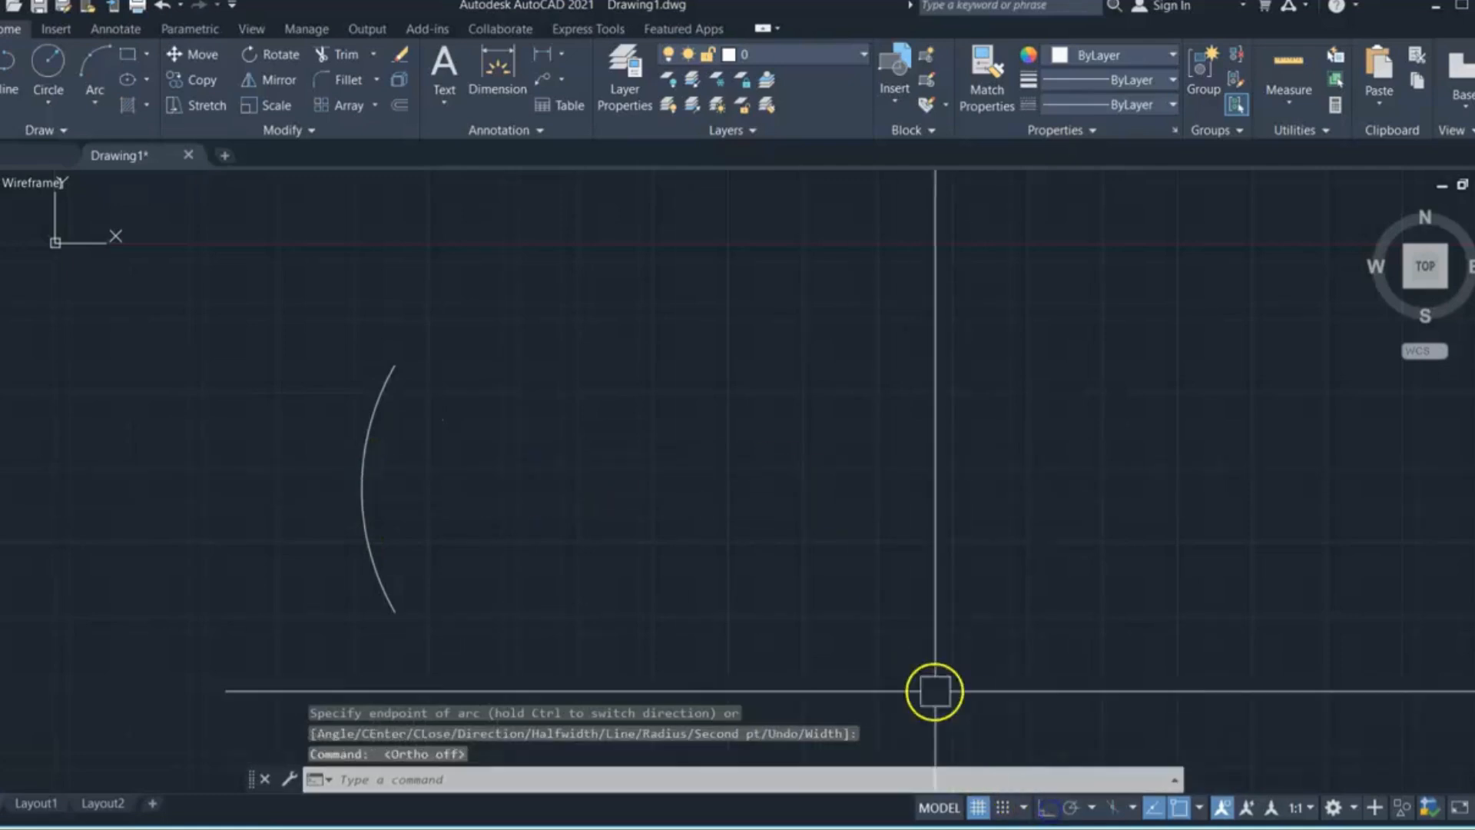
click(495, 299)
click(327, 648)
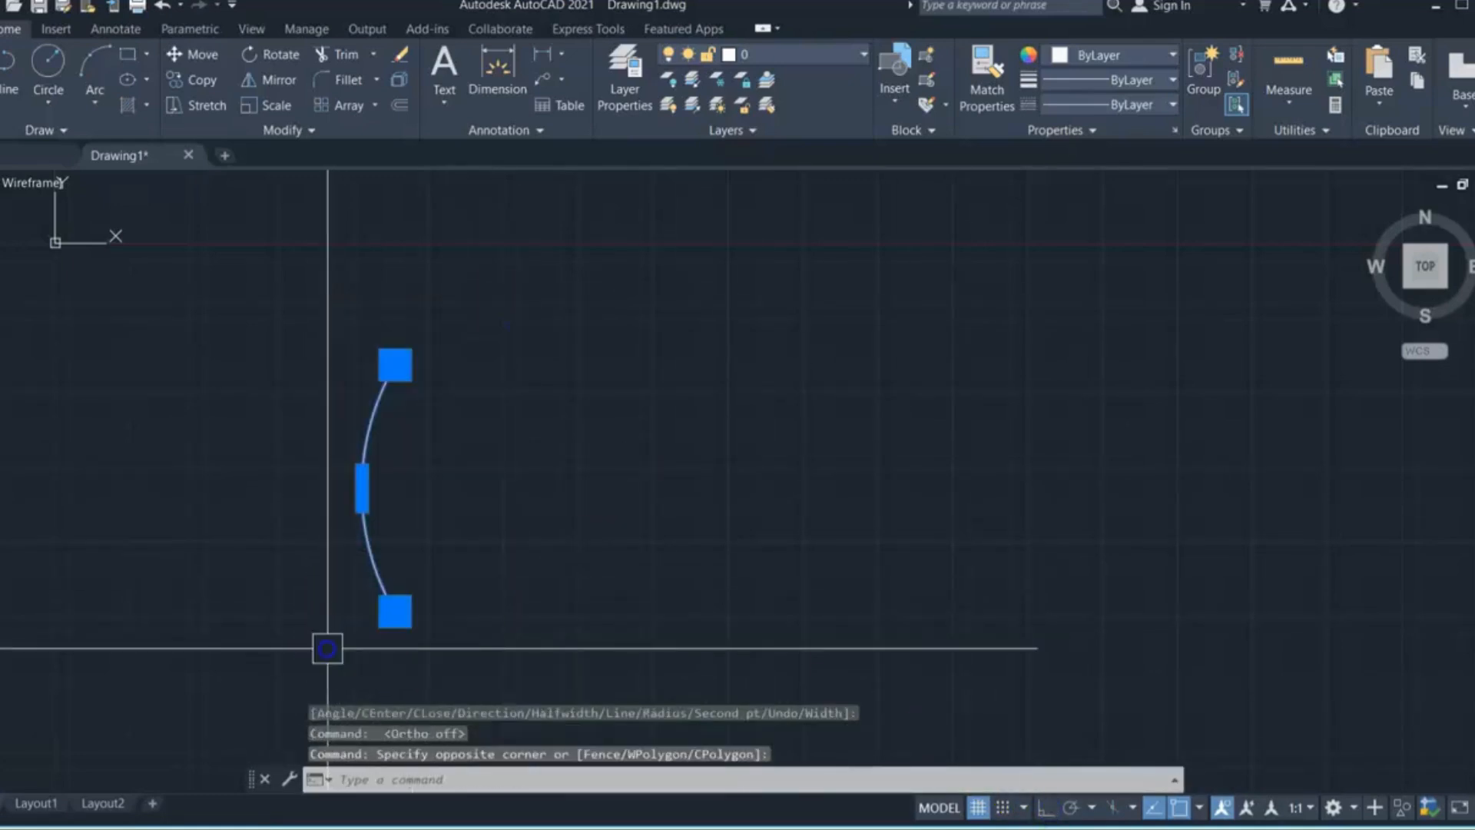
key(Delete)
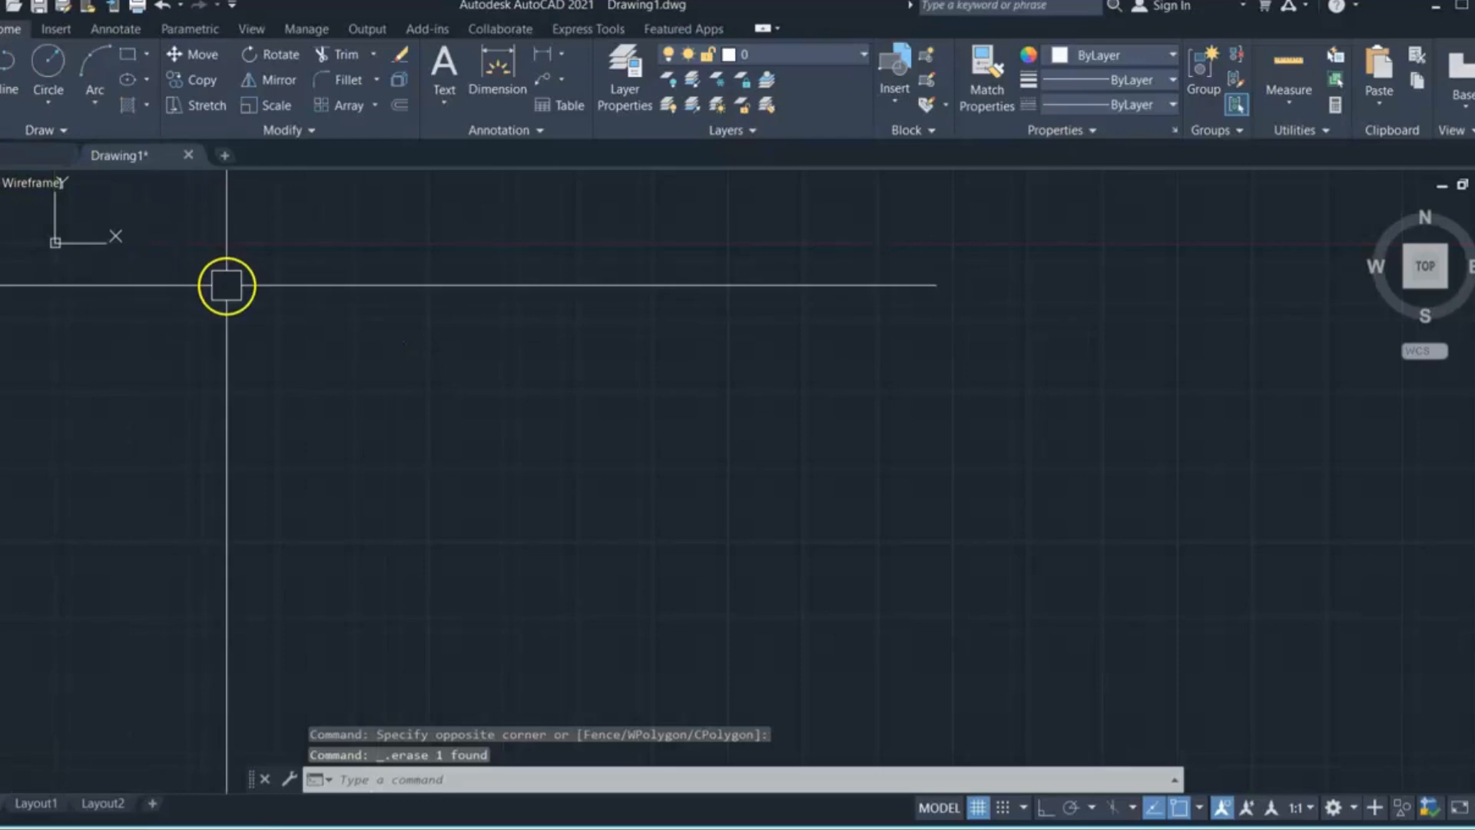
Step: Draw a single-arc polyline with a 55° included angle, ending about 561 units down and to the left of its start point
key(Return)
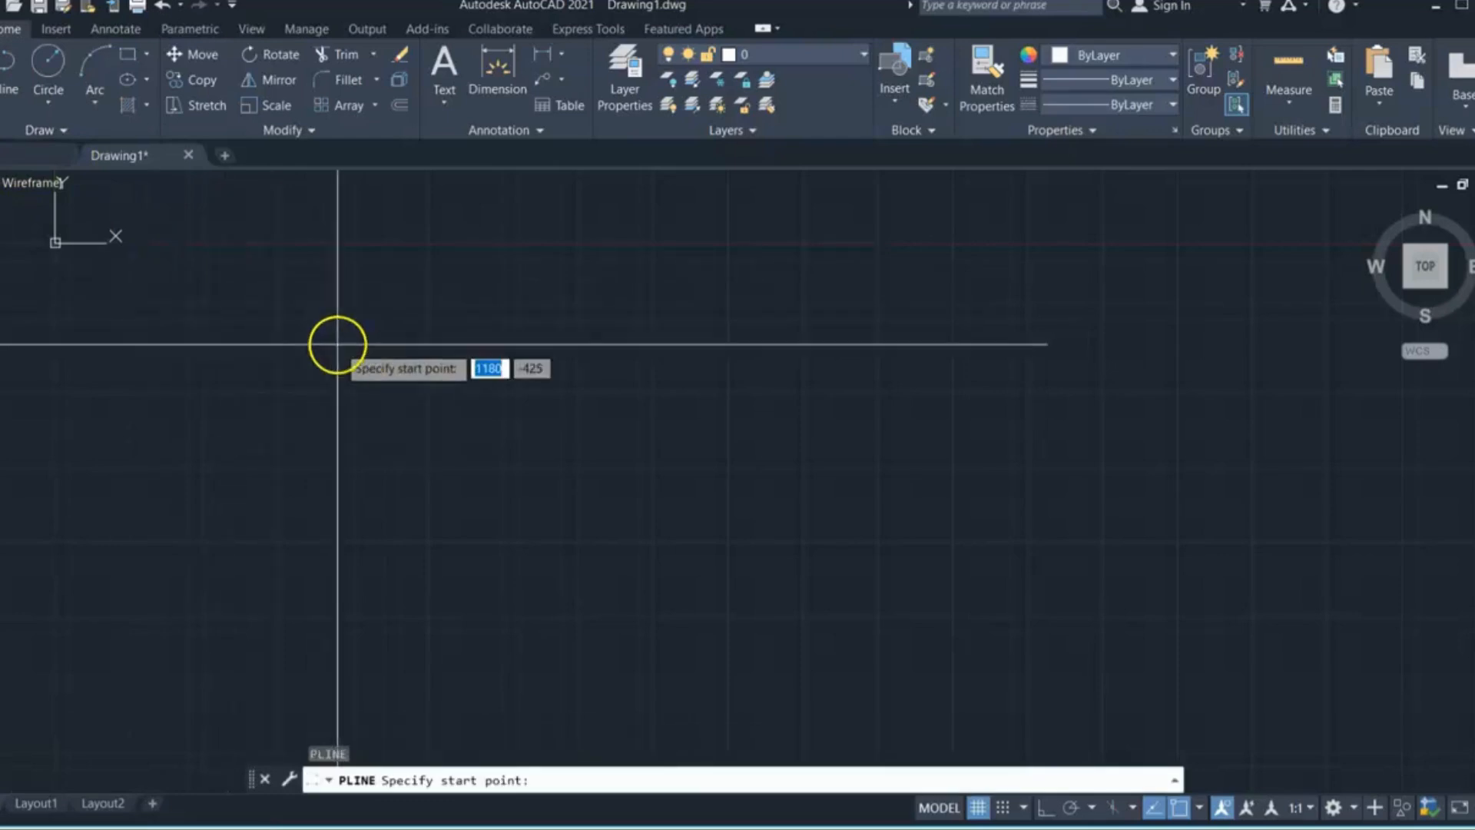
click(347, 435)
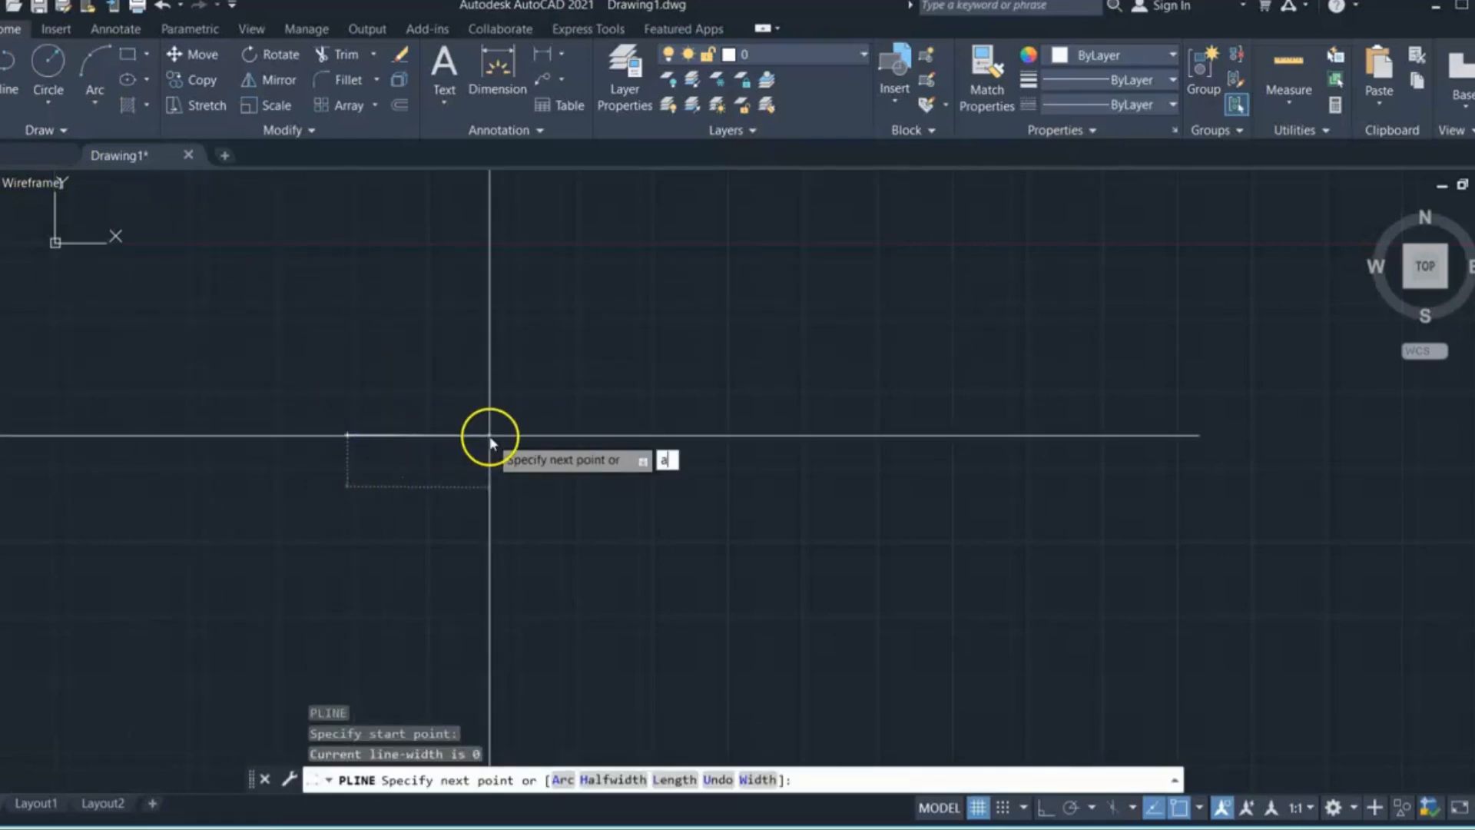
key(Return)
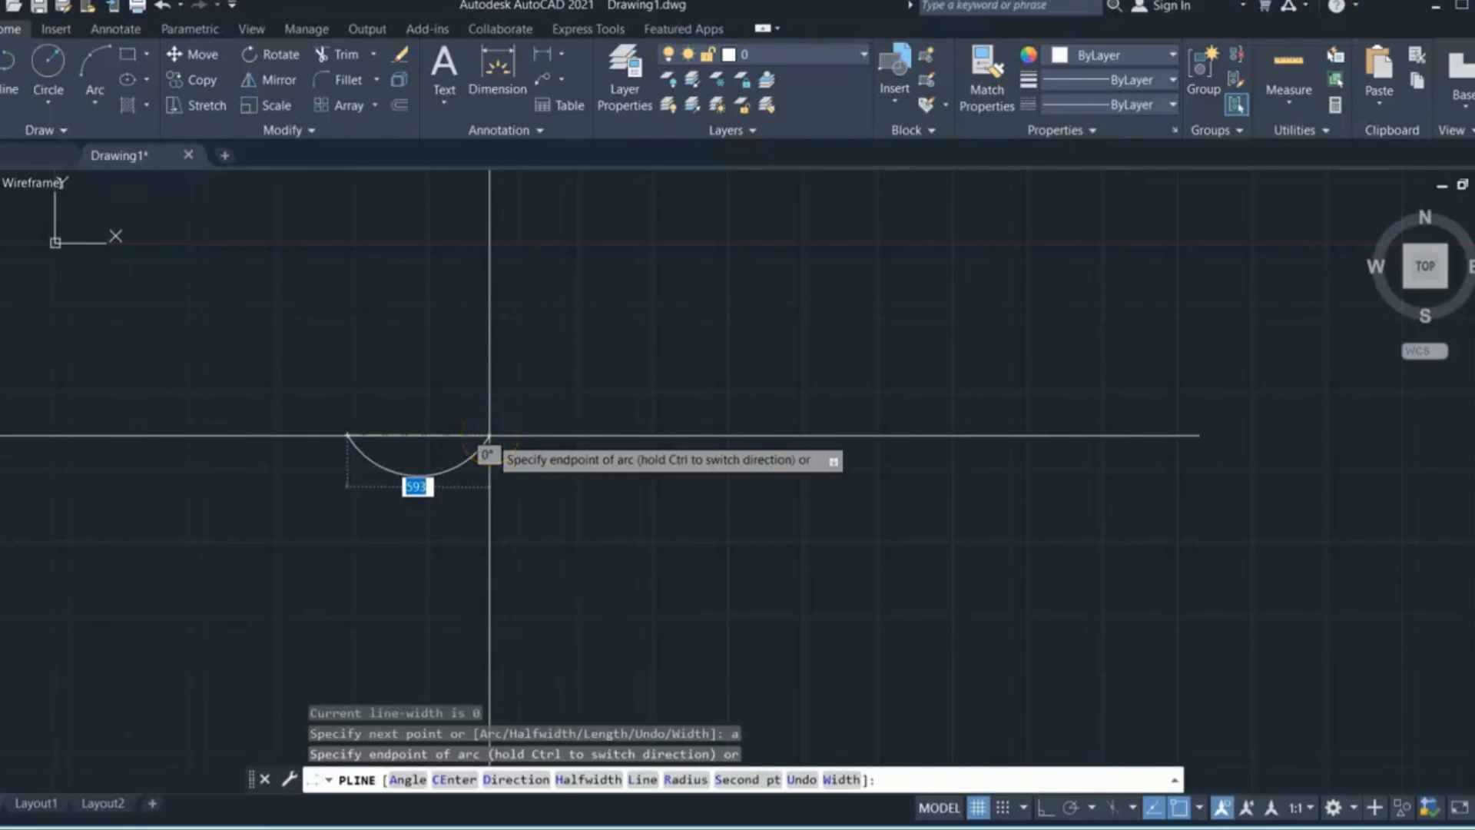
text(a)
key(Return)
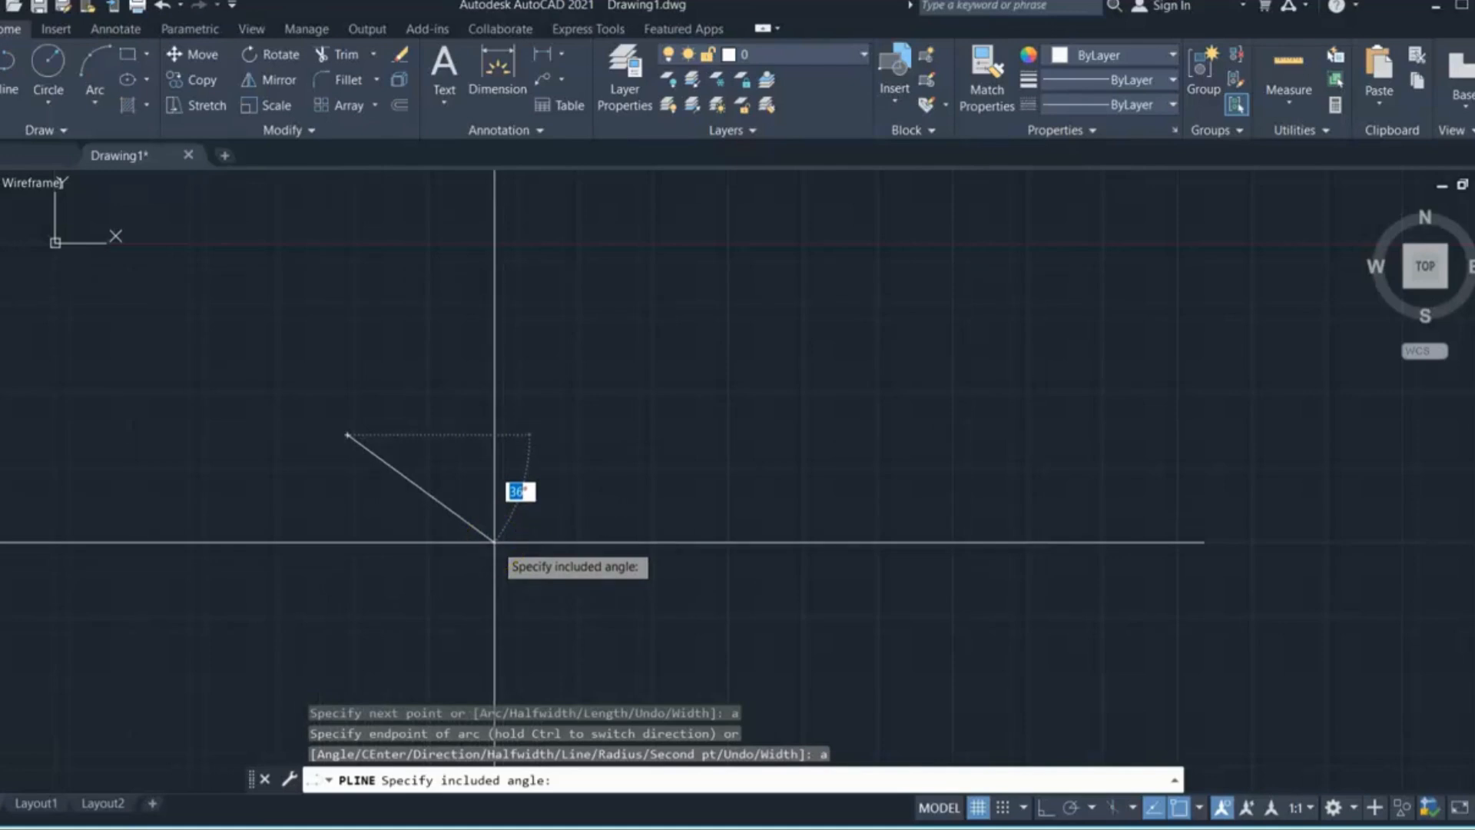
key(Return)
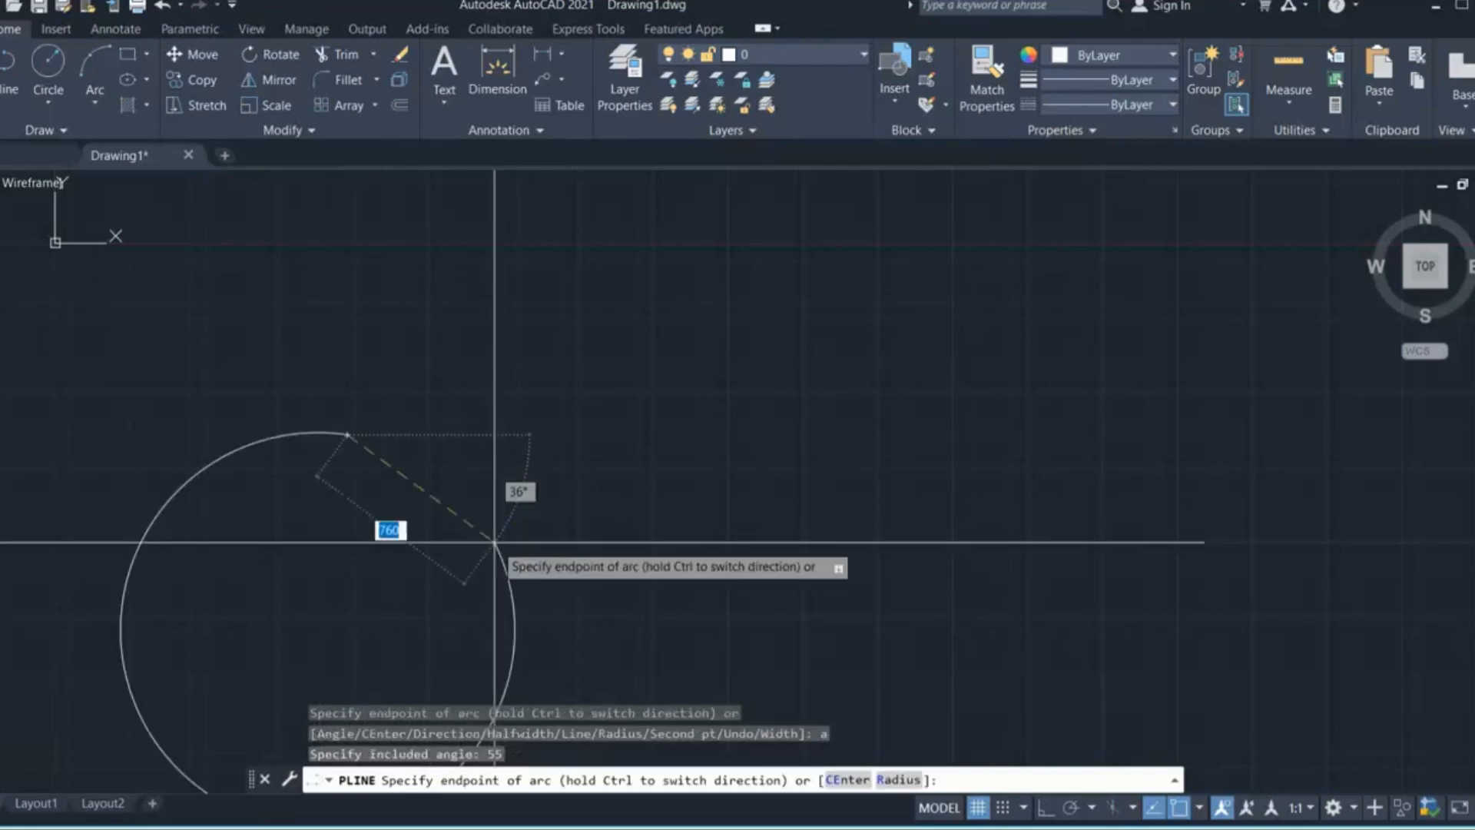
scroll(494, 543, down, 4)
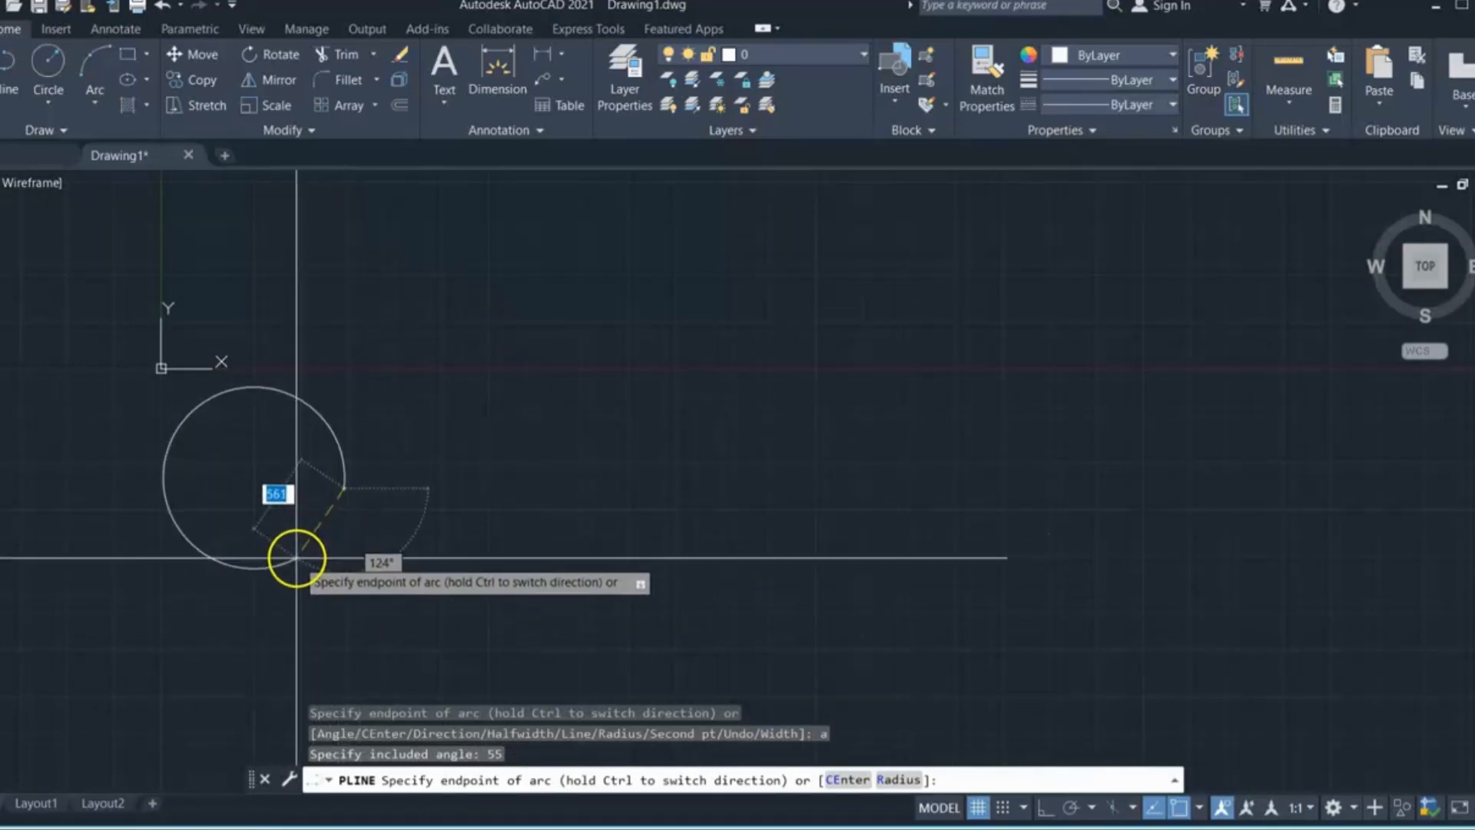
click(297, 557)
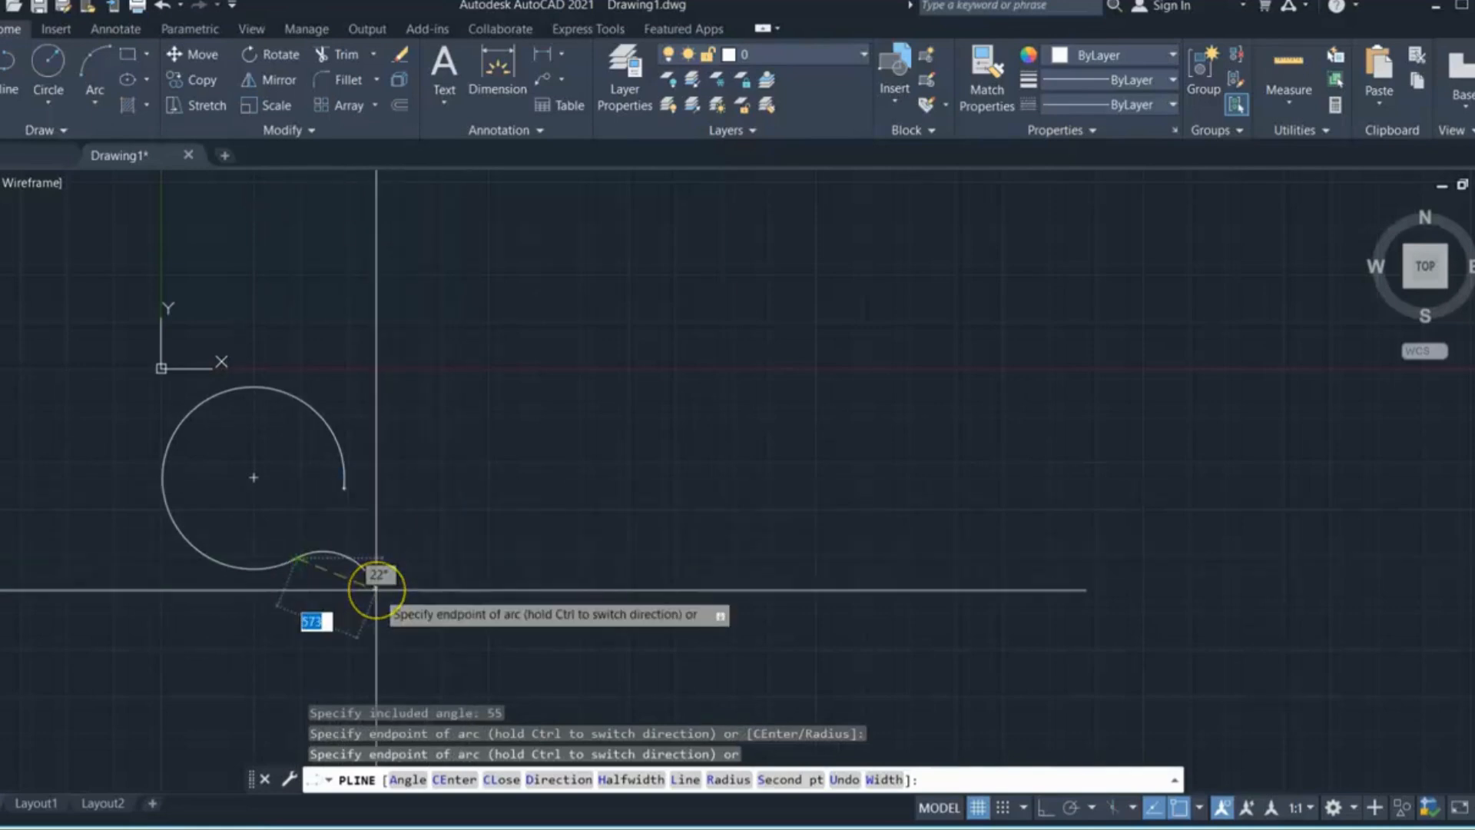
key(Escape)
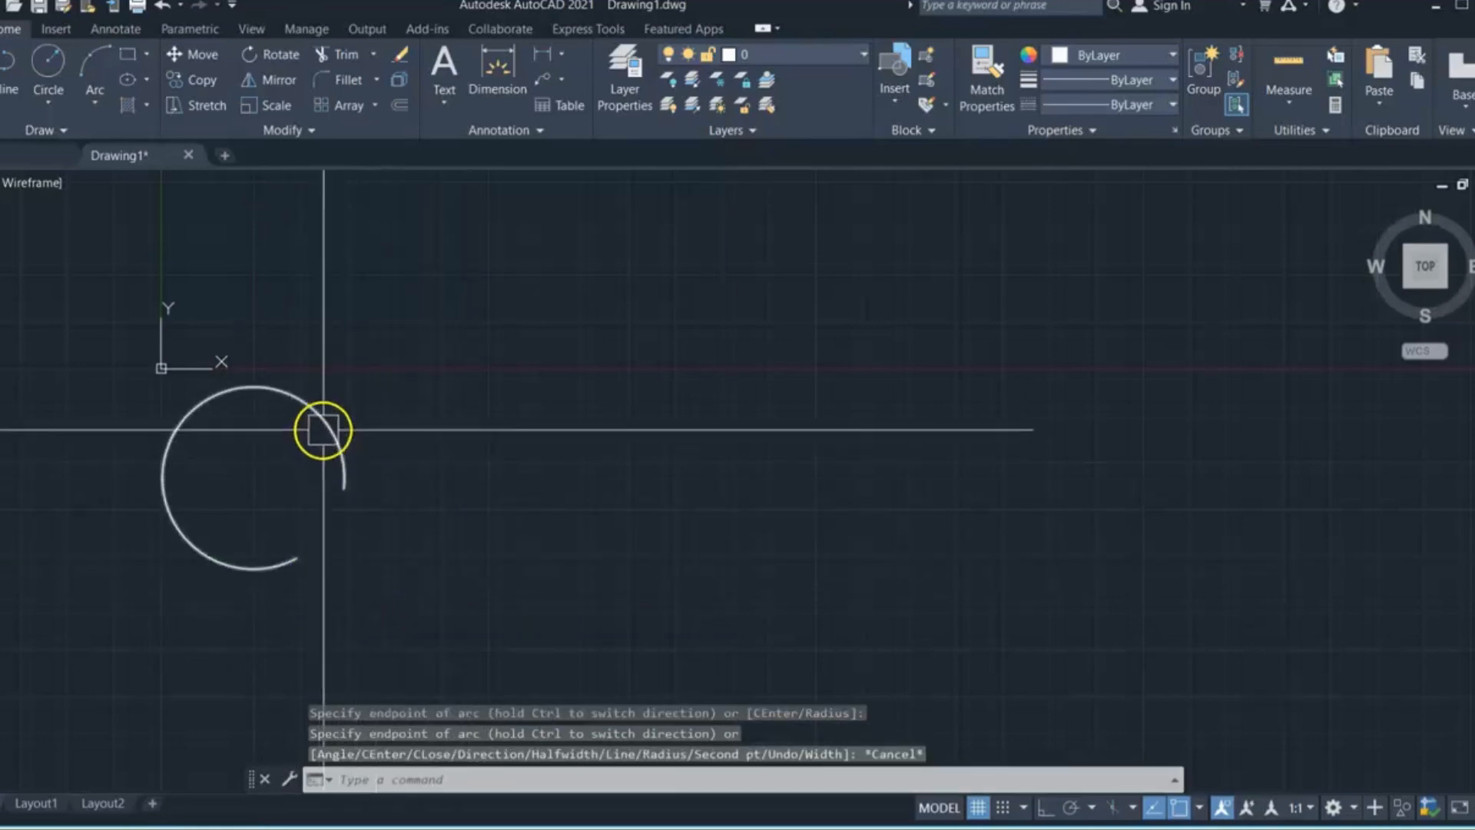
Step: Draw two connected lines from the arc's right endpoint to its center and on to its lower endpoint
text(l)
key(Return)
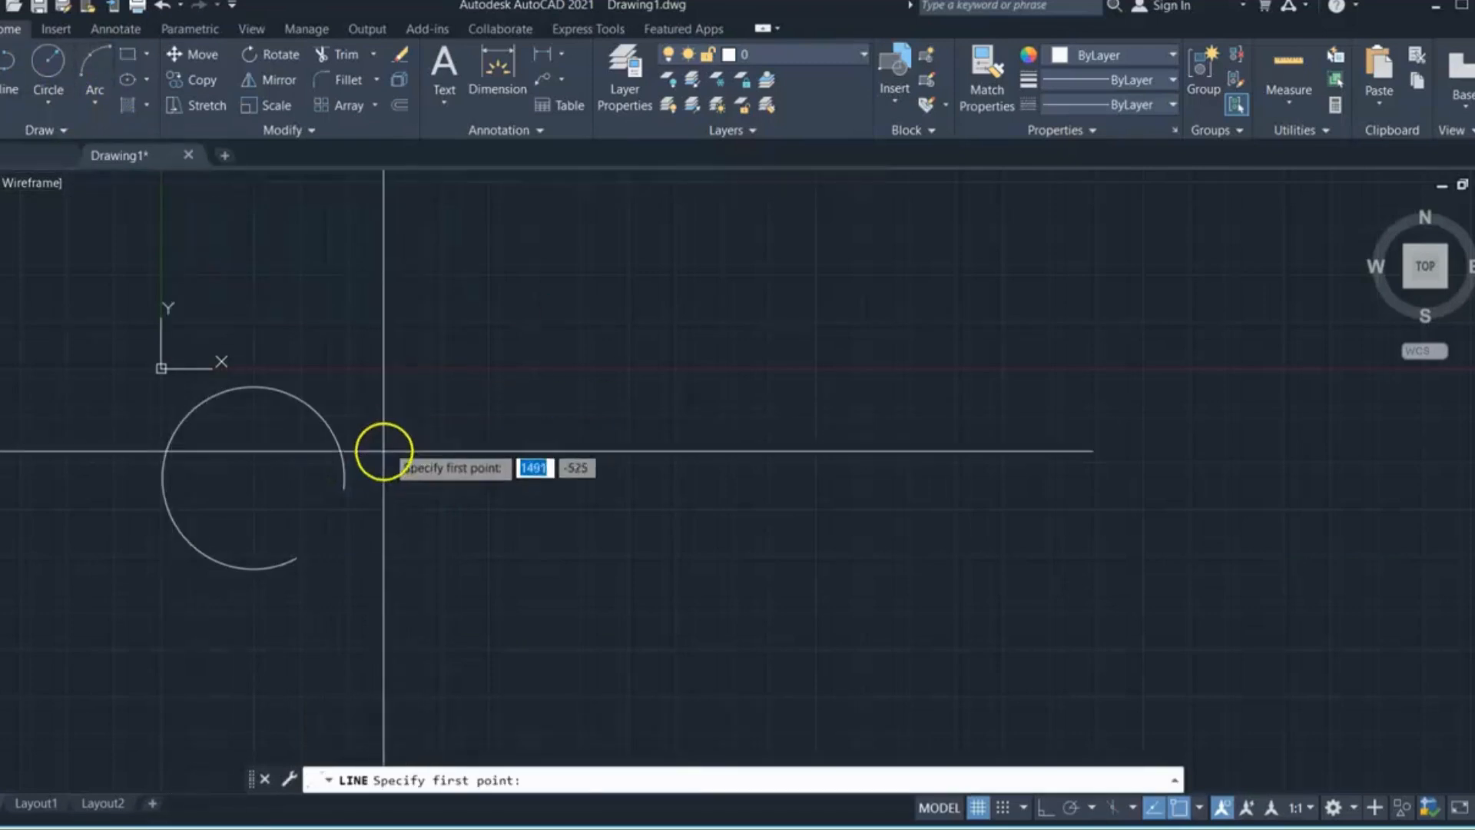
click(344, 487)
click(254, 477)
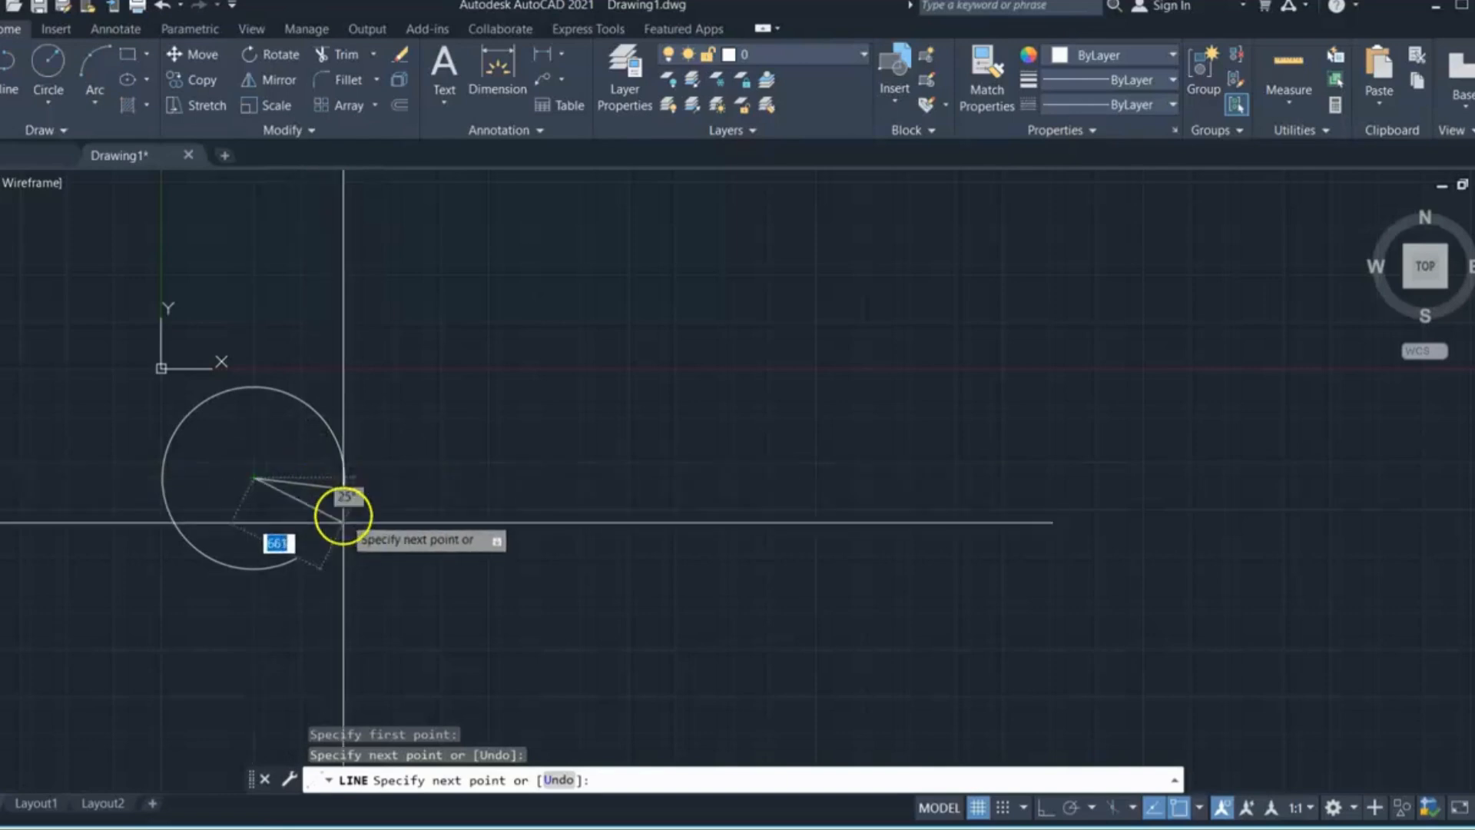
click(295, 559)
key(Escape)
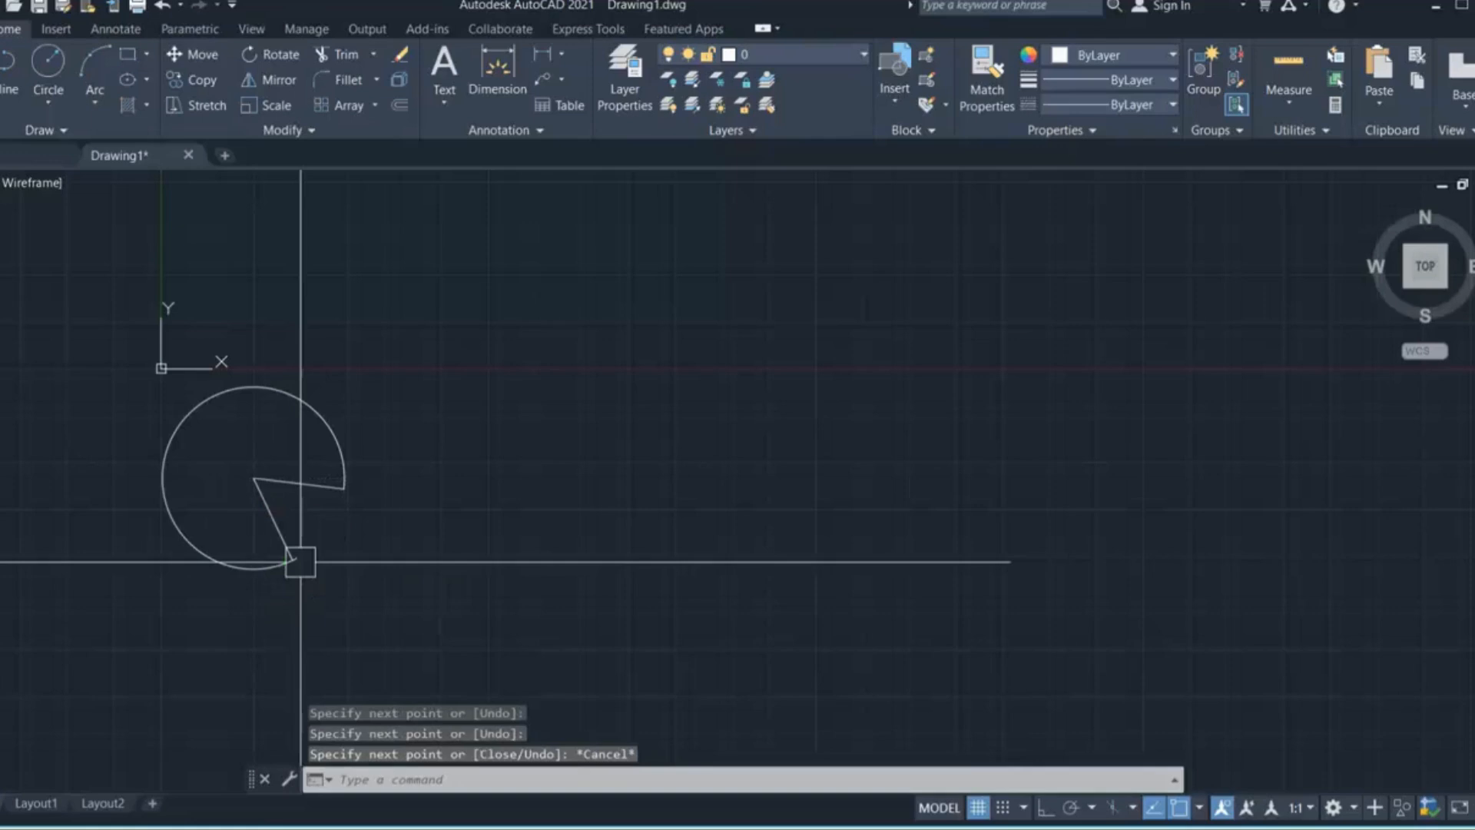
Step: Erase the line running from the arc's center to its lower endpoint
scroll(297, 533, up, 3)
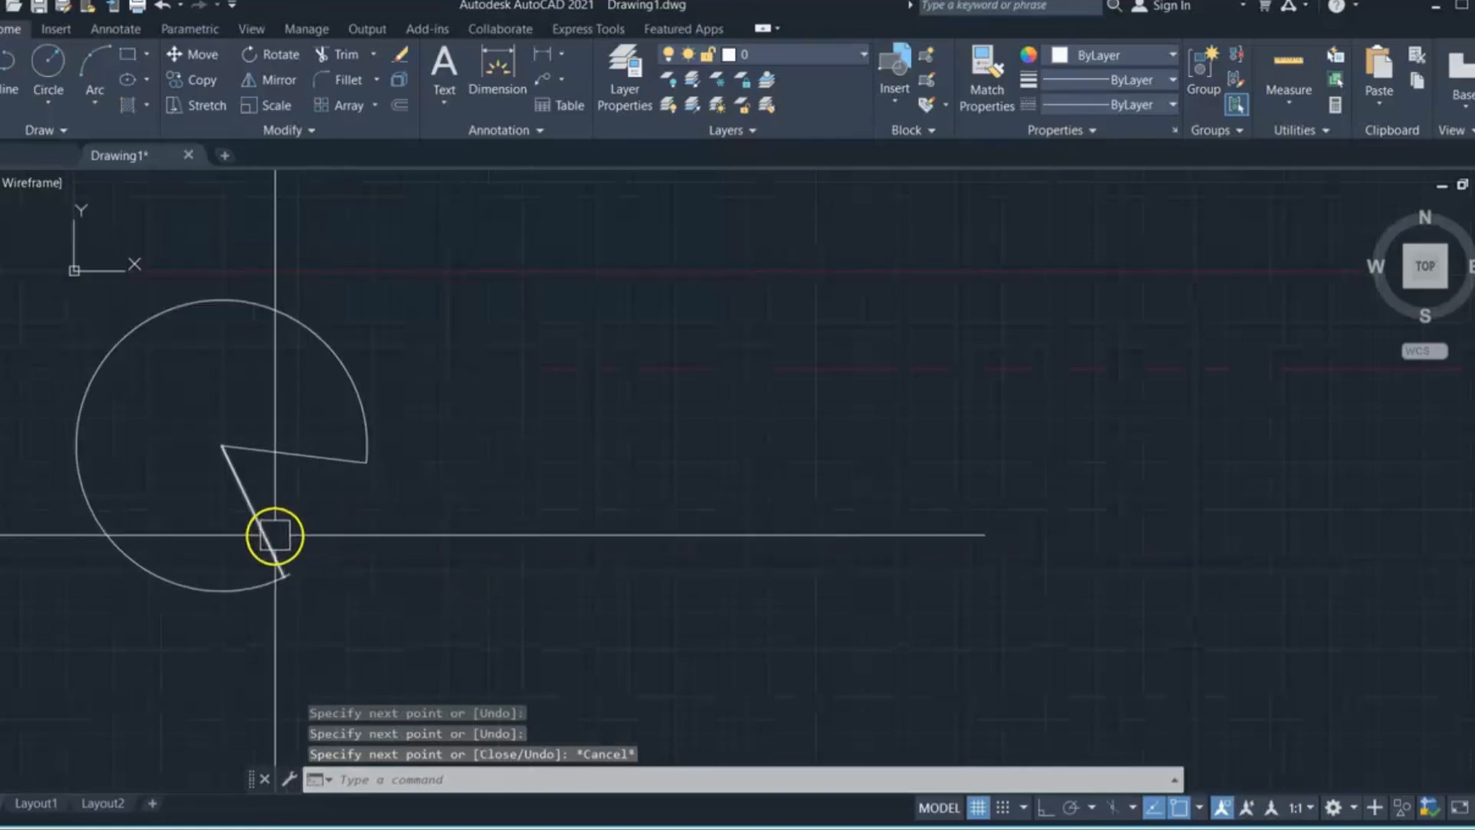
click(275, 535)
key(Delete)
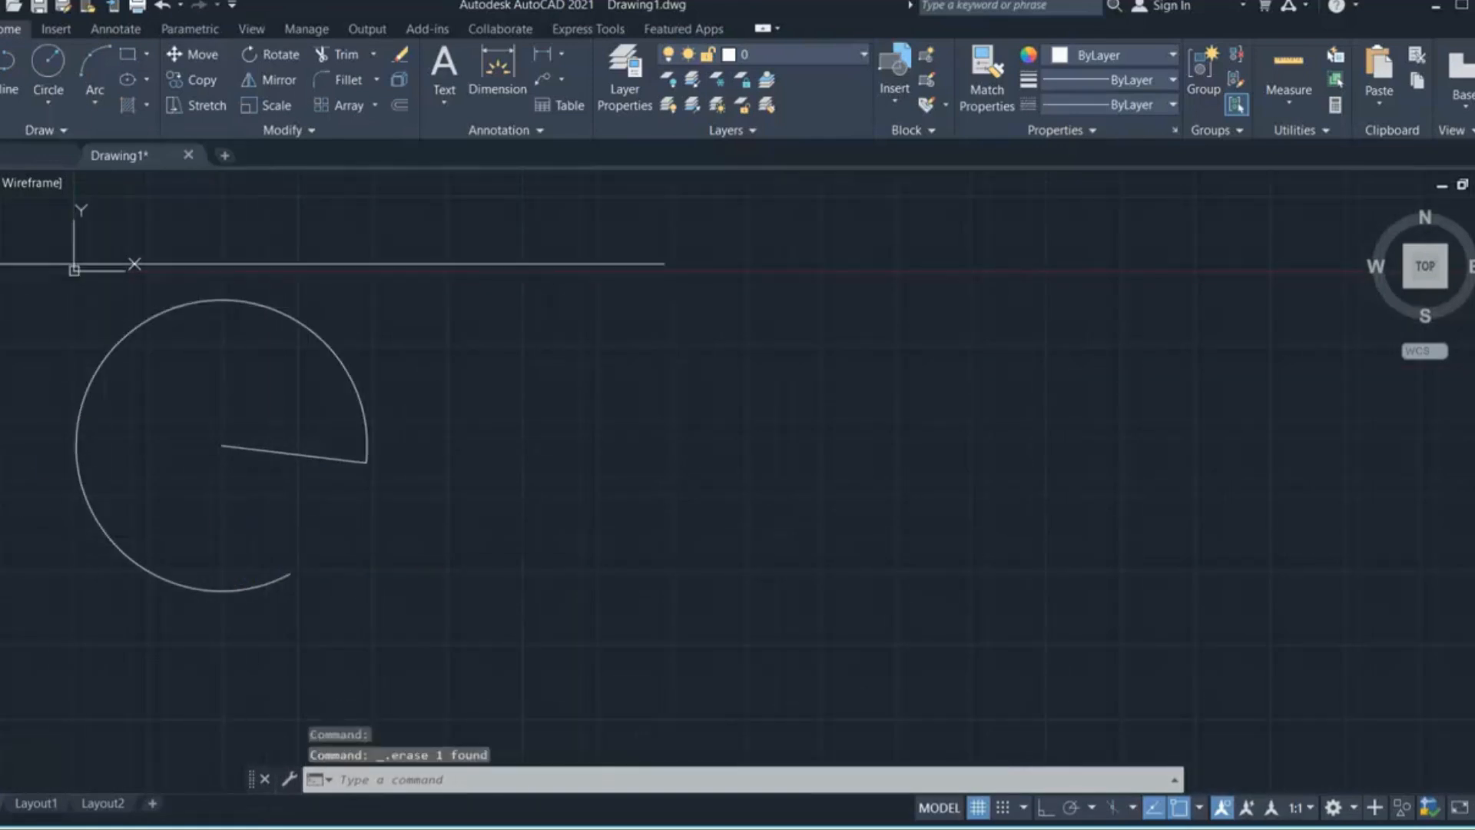
Step: Redraw the line from the arc's center, snapping its end exactly to the arc's lower endpoint
text(l)
key(Return)
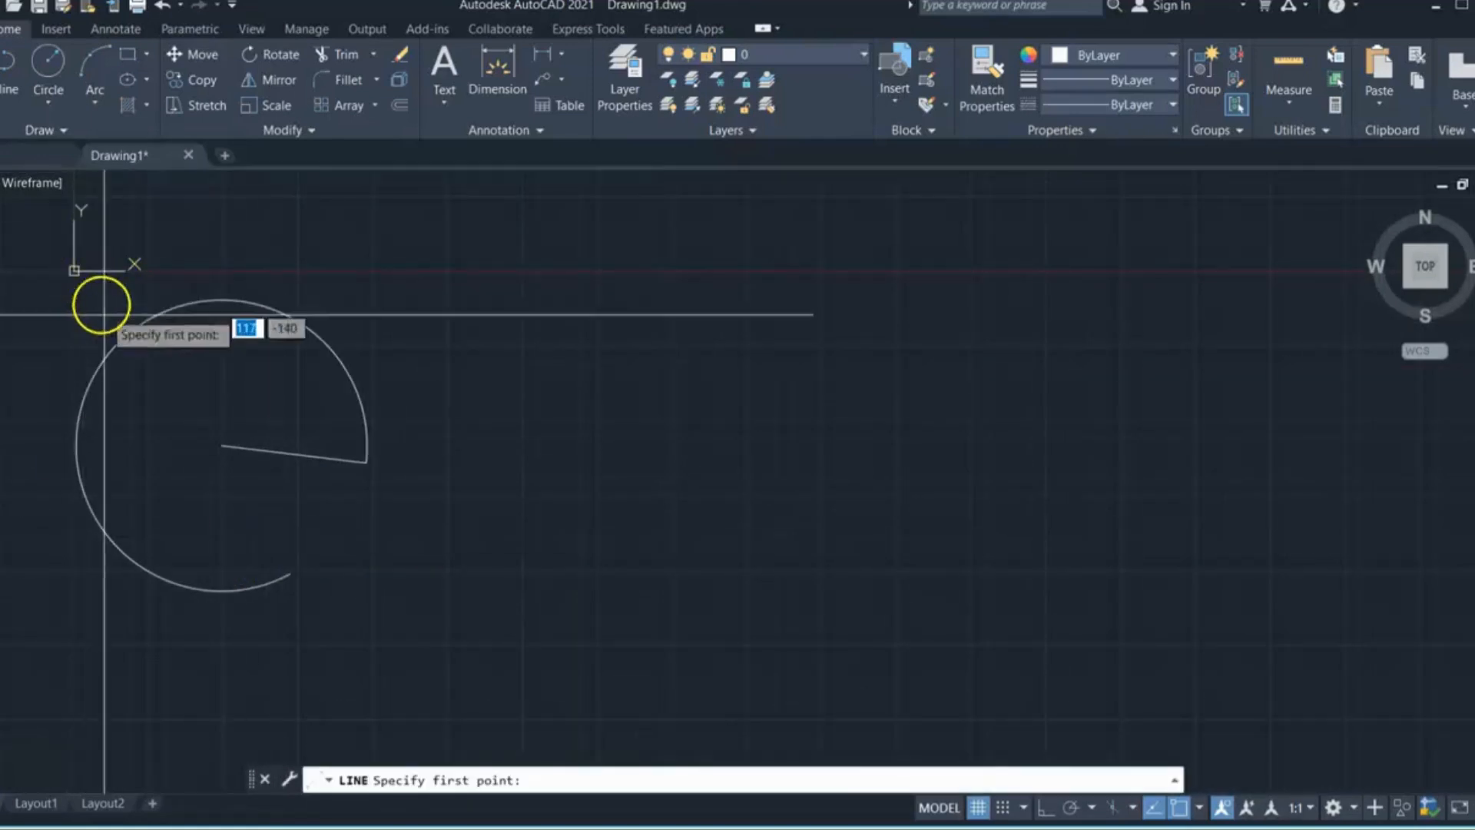
click(218, 446)
scroll(283, 575, up, 6)
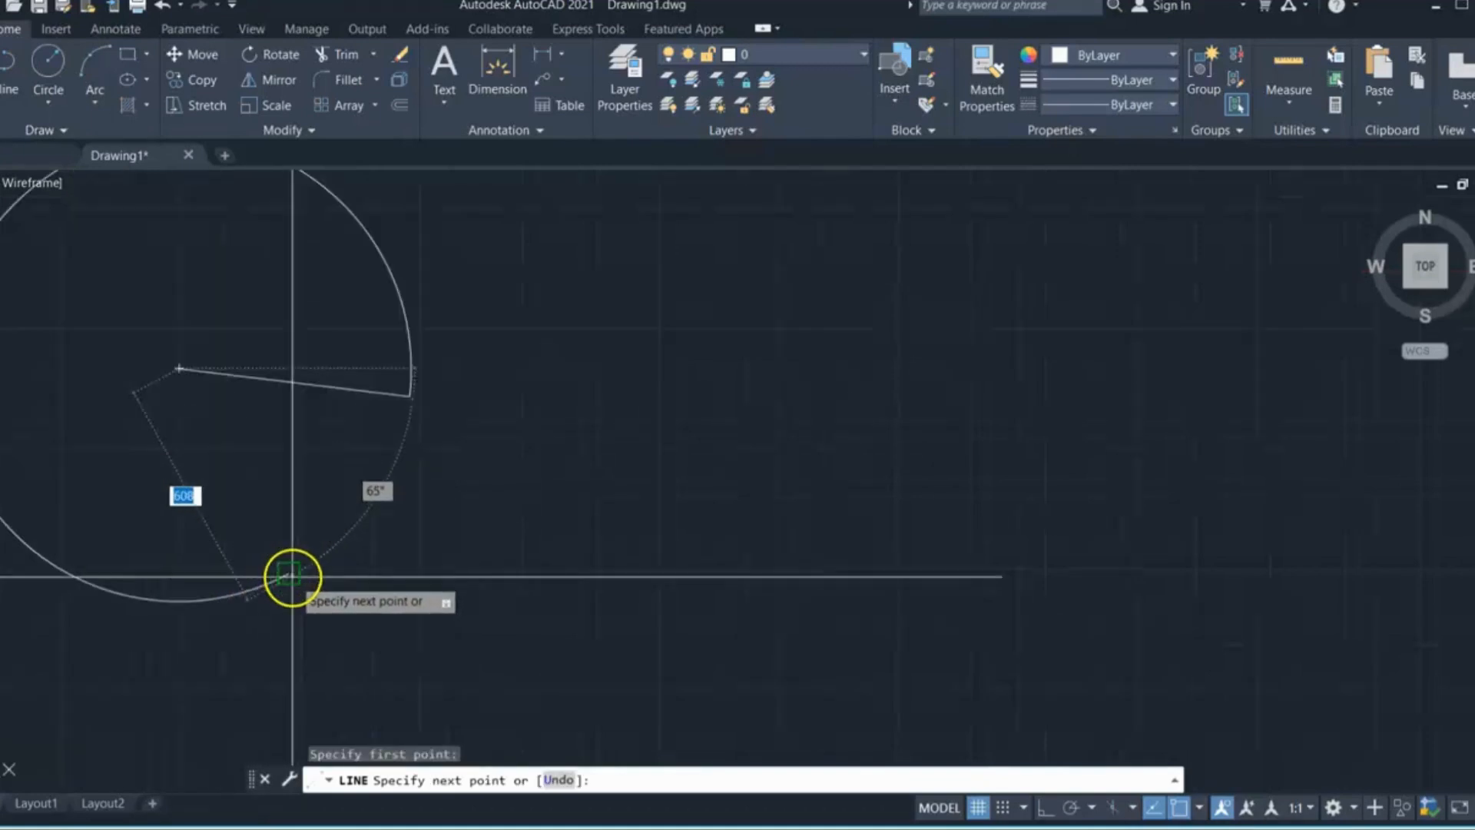
click(280, 571)
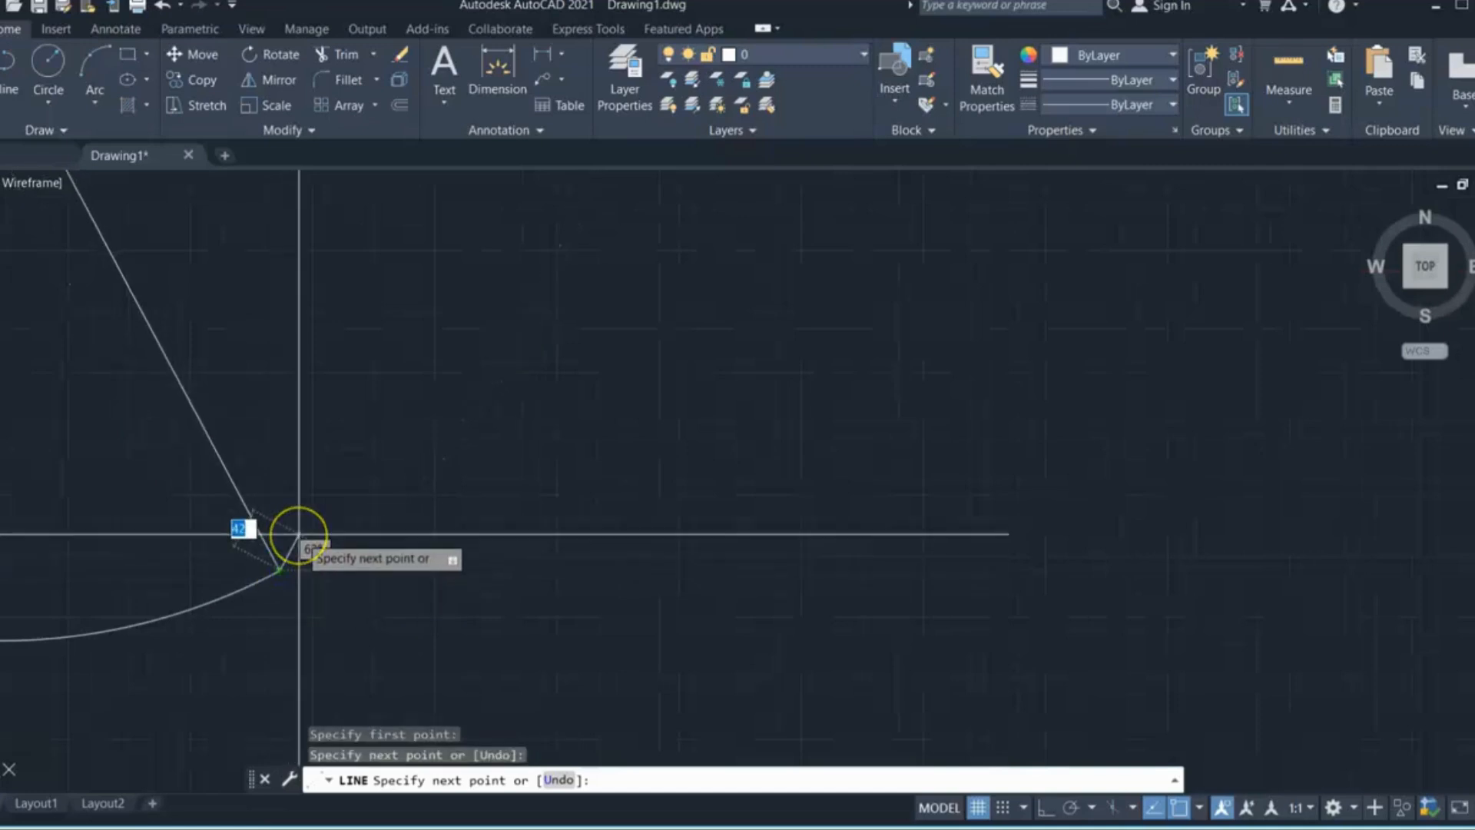
click(299, 534)
key(Return)
scroll(461, 451, down, 8)
scroll(447, 450, up, 6)
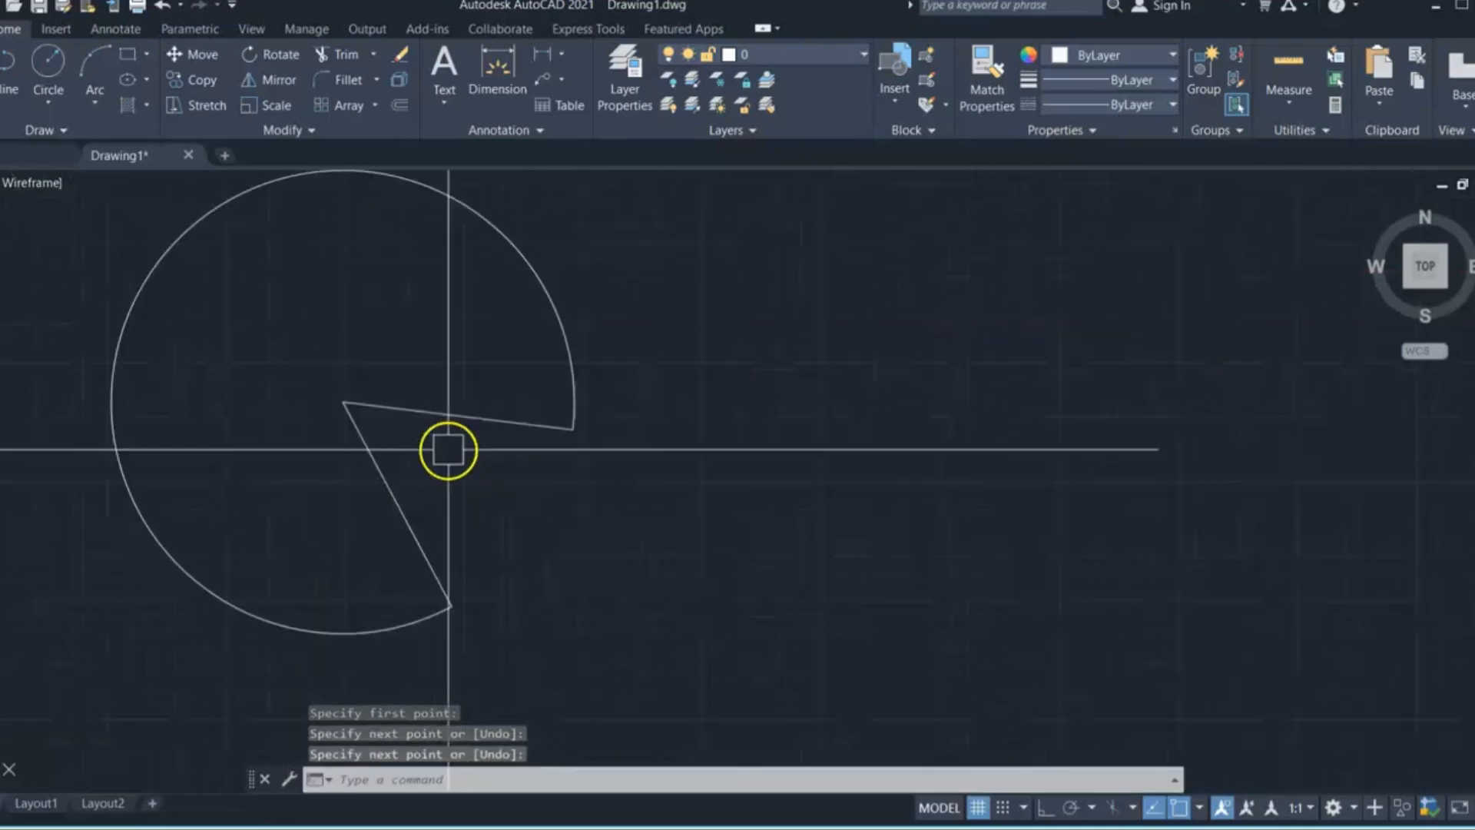
Step: Add an angular dimension between the two lines meeting at the arc's center, placed inside the open wedge
click(560, 56)
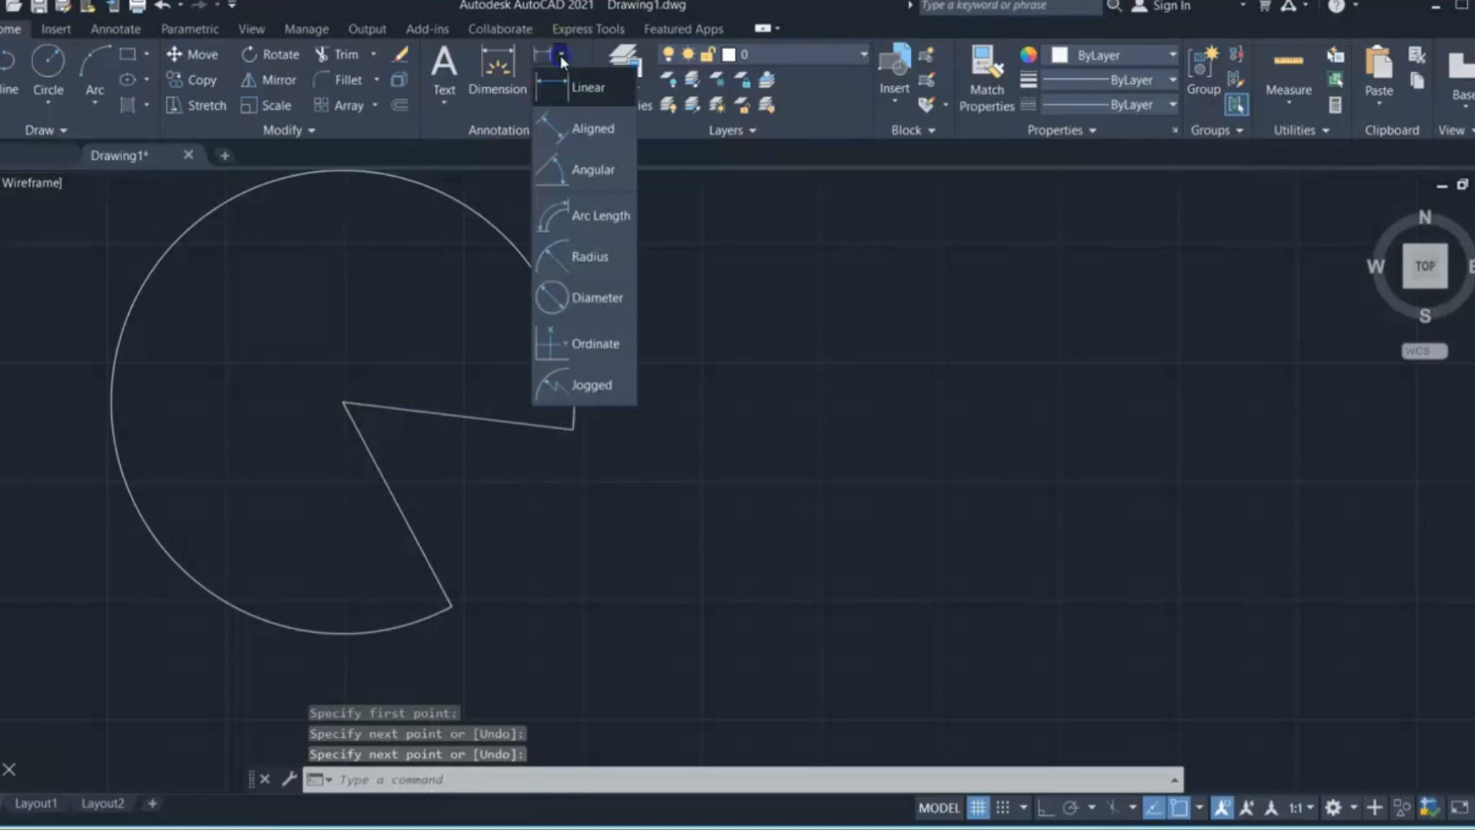
click(571, 171)
click(461, 409)
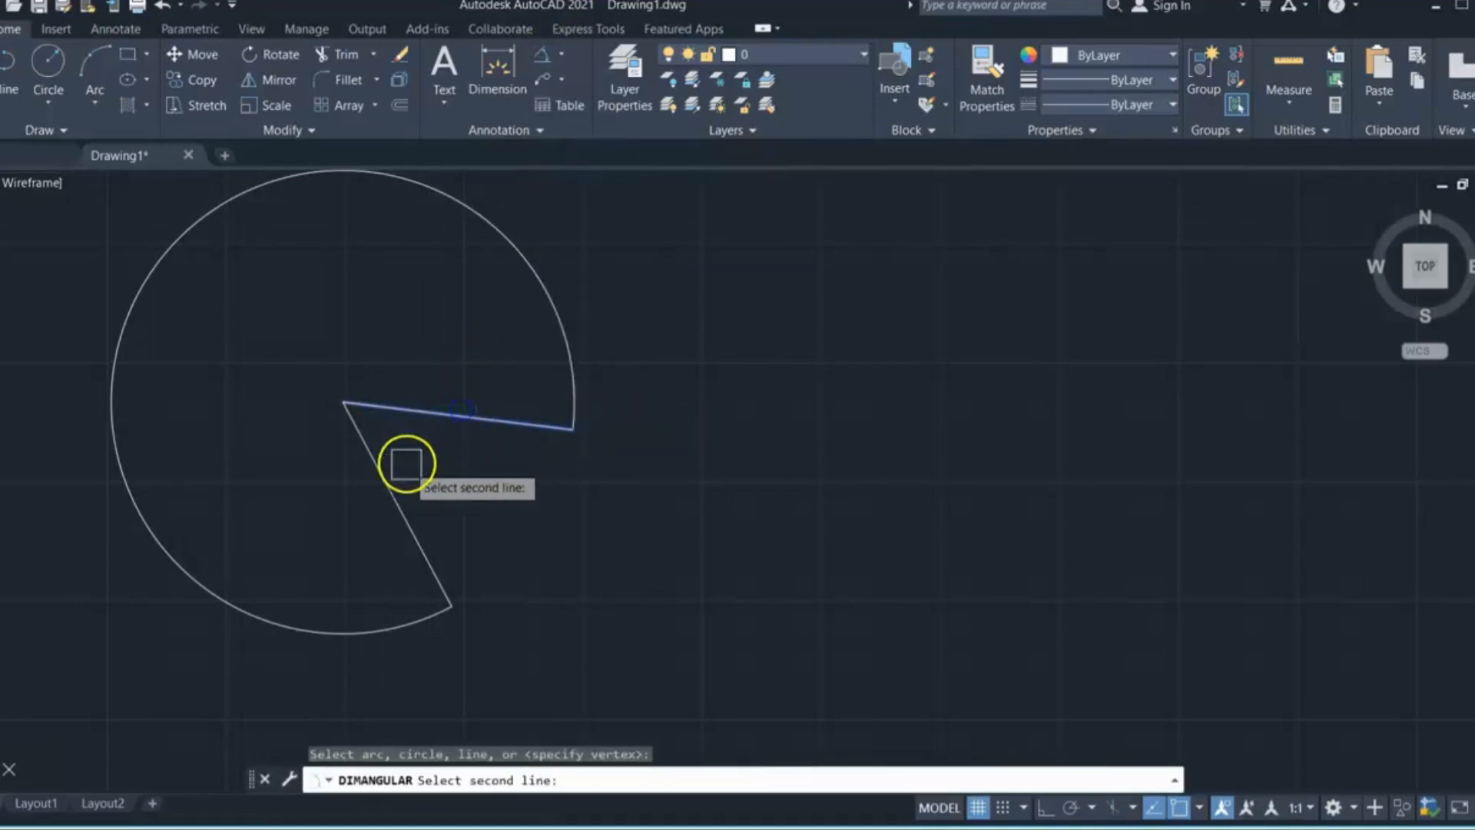
click(398, 472)
click(491, 517)
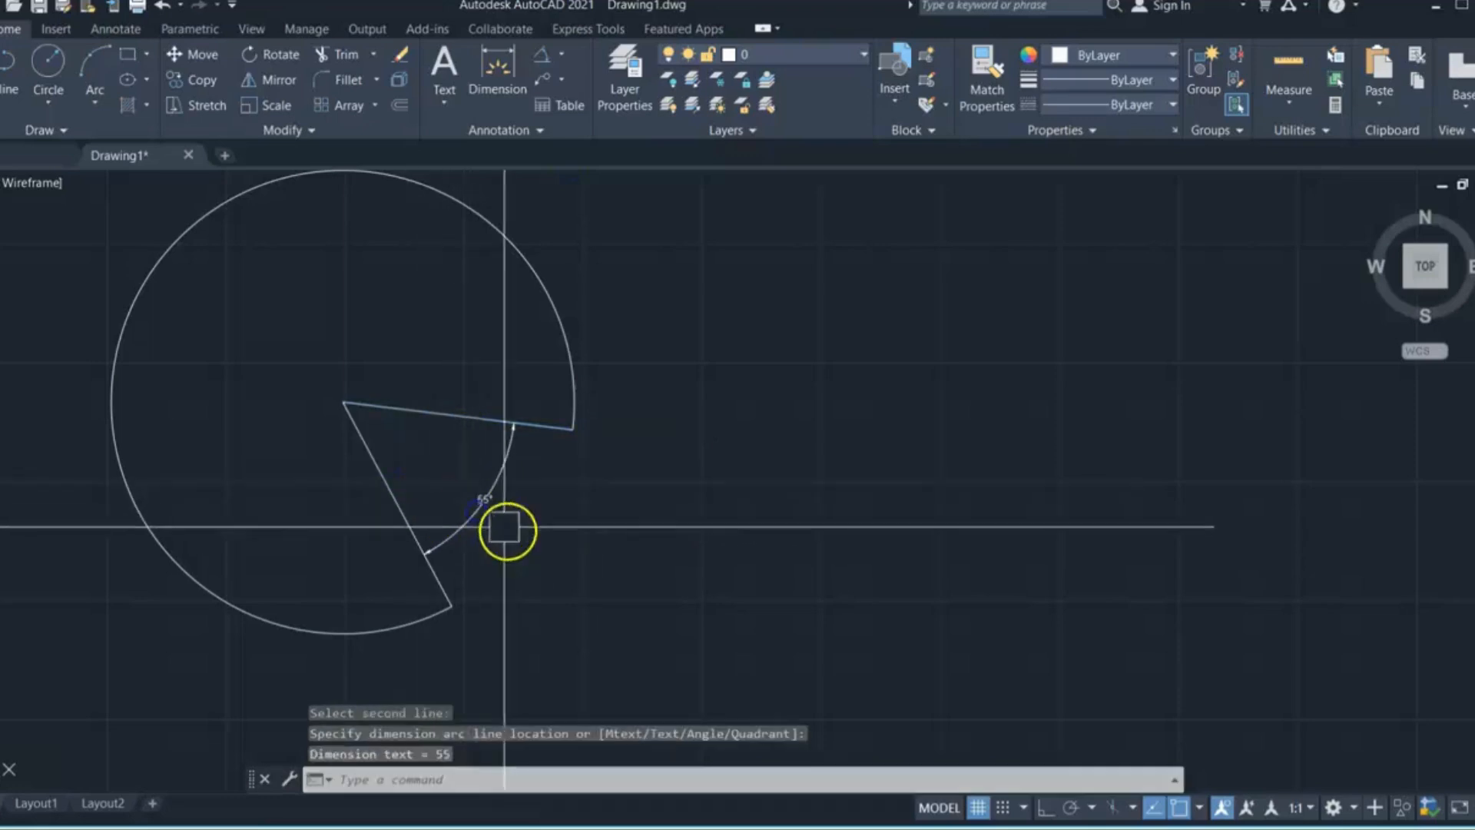
scroll(441, 451, up, 5)
scroll(531, 486, down, 5)
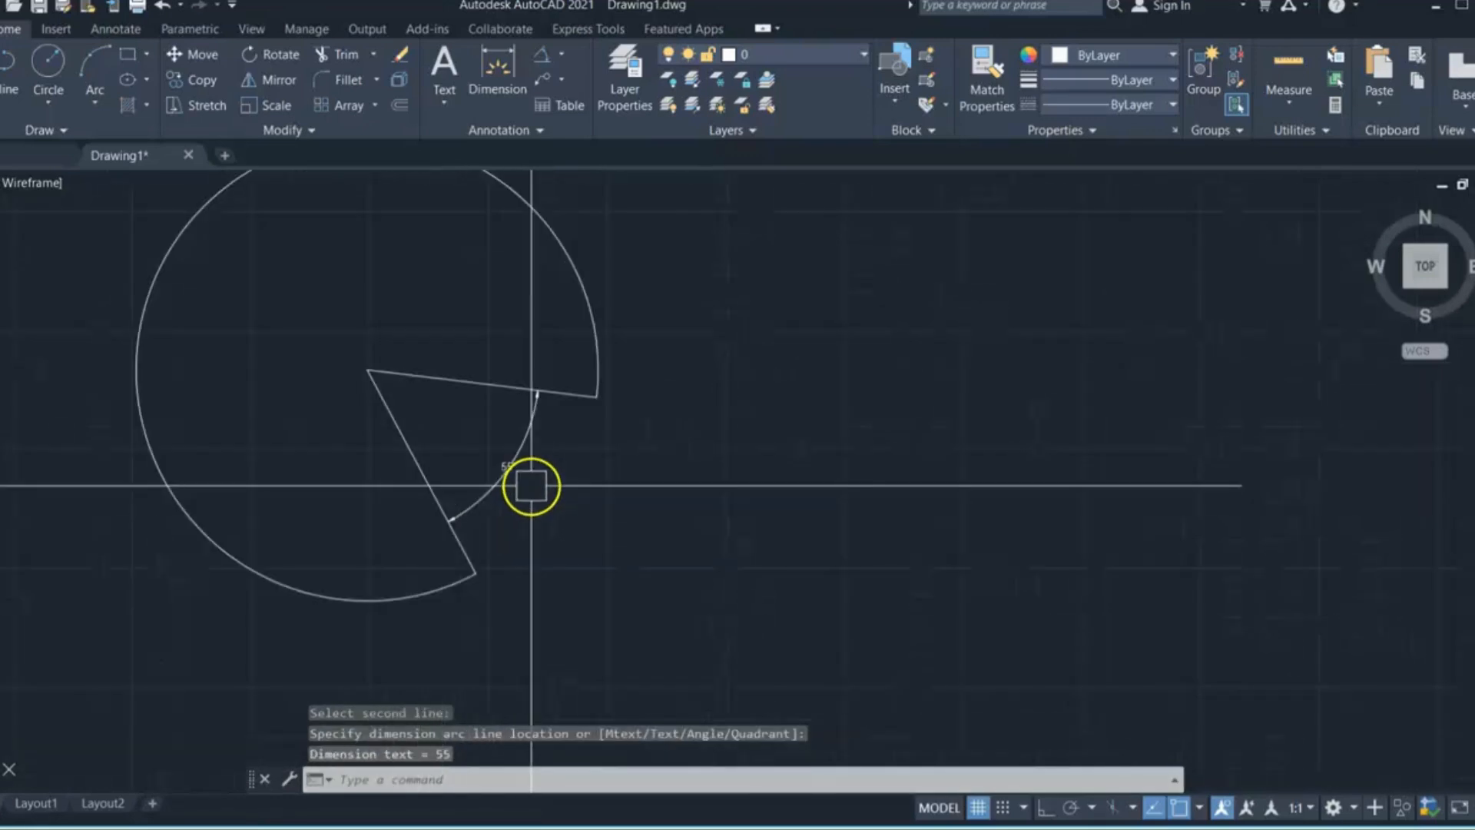
scroll(531, 486, down, 3)
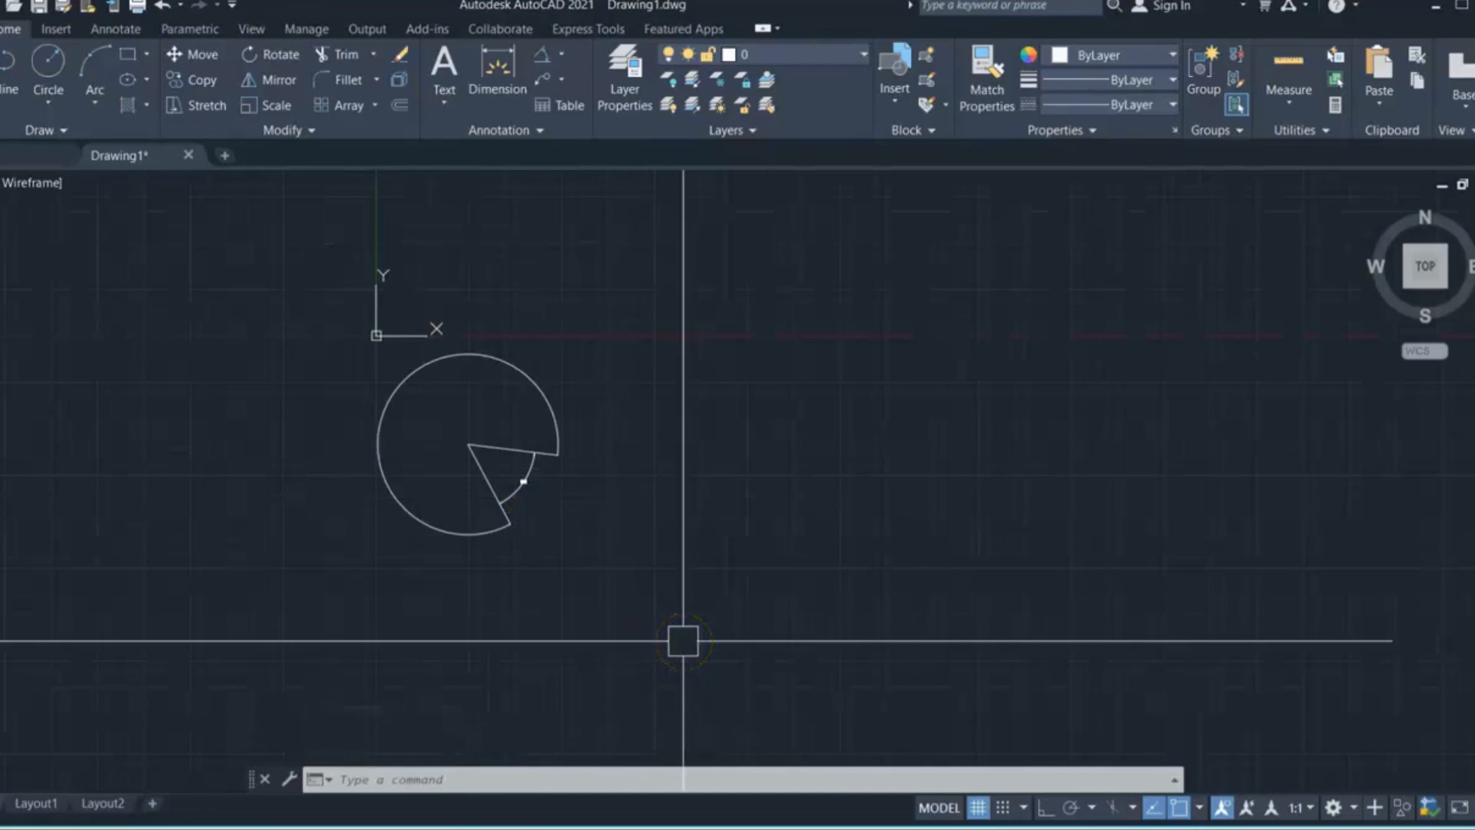
scroll(505, 504, up, 4)
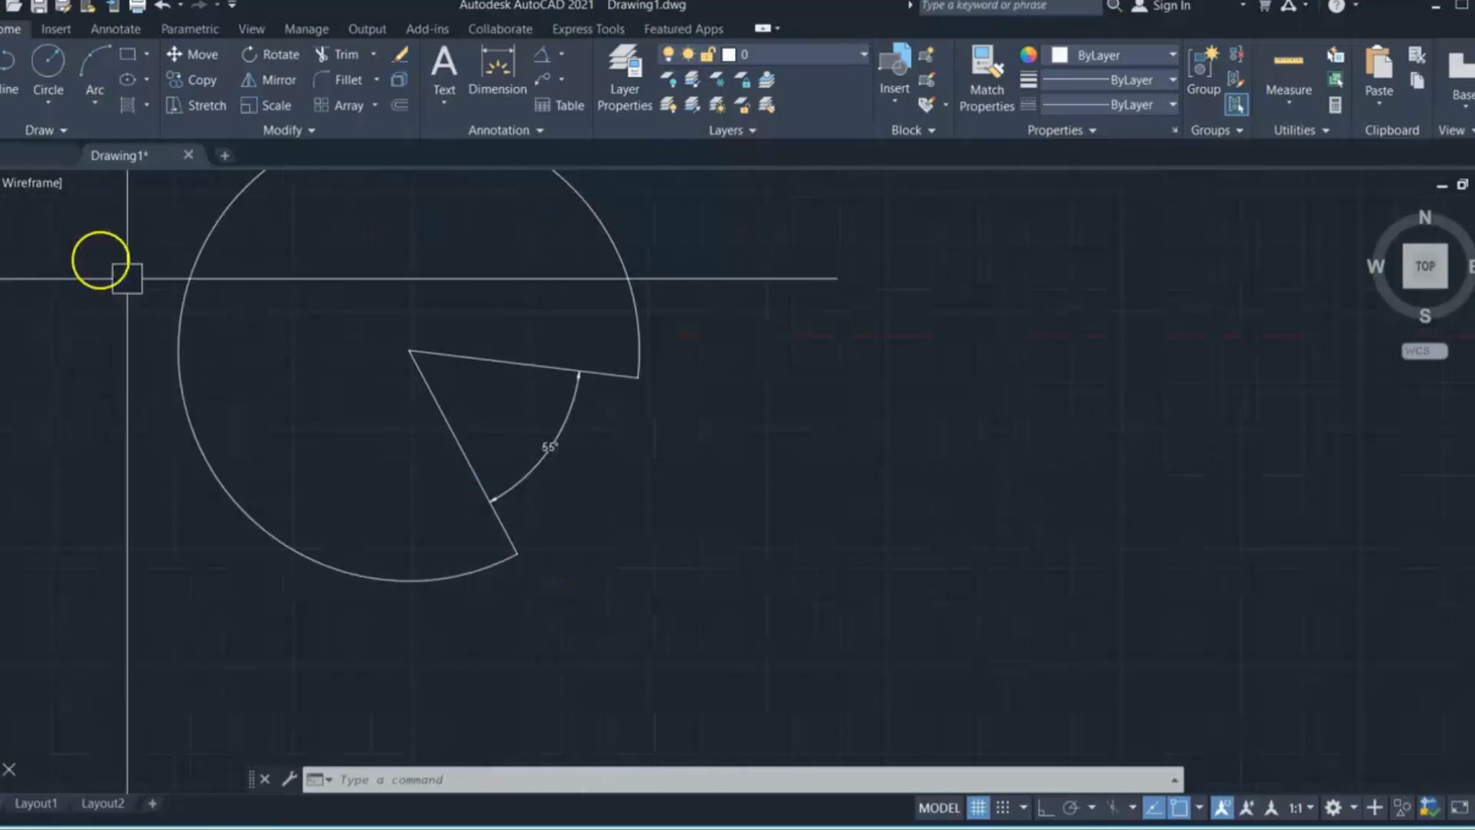
scroll(398, 488, down, 3)
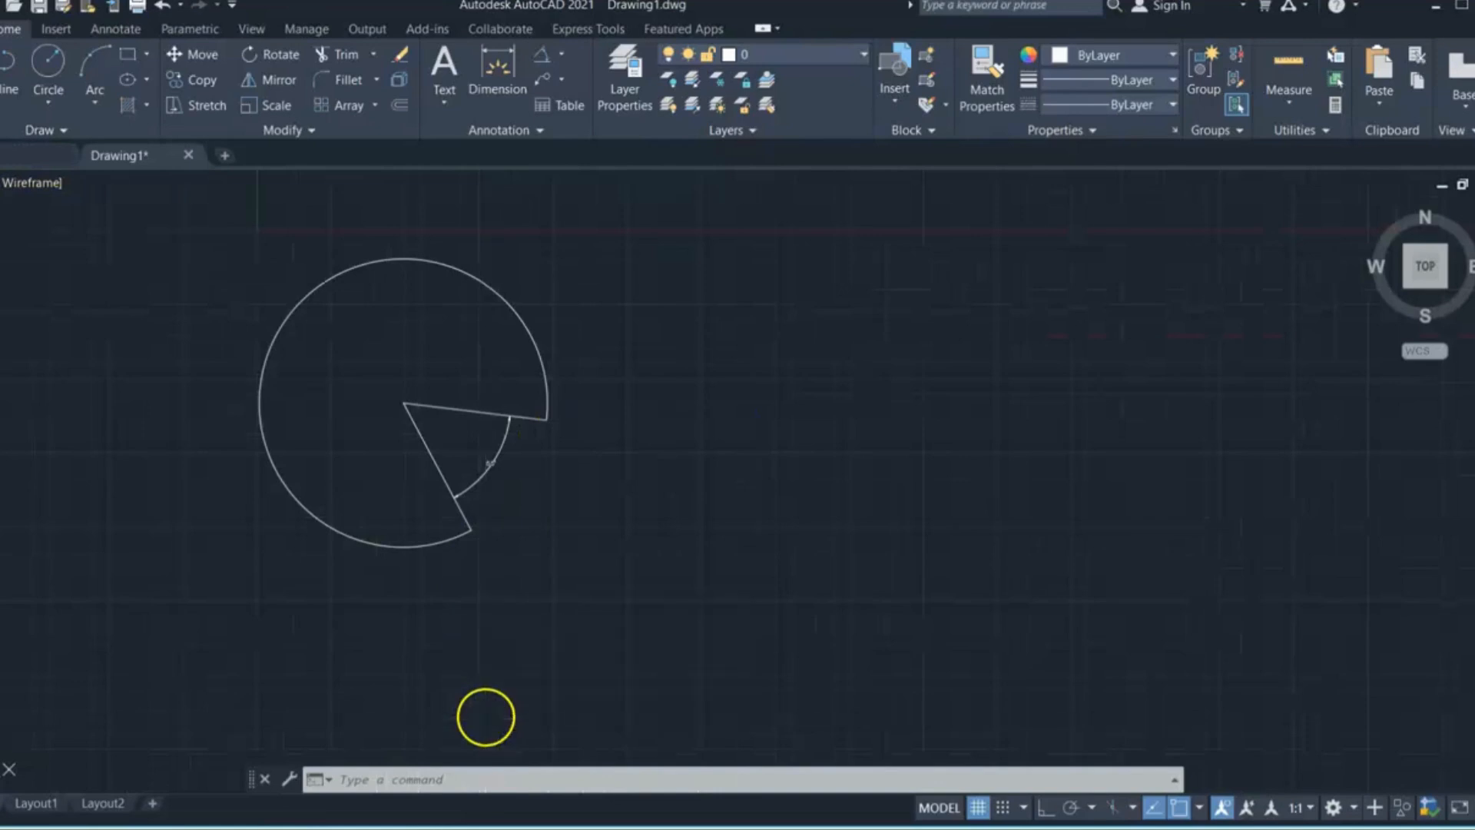
Step: Draw a roughly semicircular single-arc polyline using the Center option, right of the dimensioned arc, with its center above and right of the start point
text(pl)
key(Return)
click(655, 410)
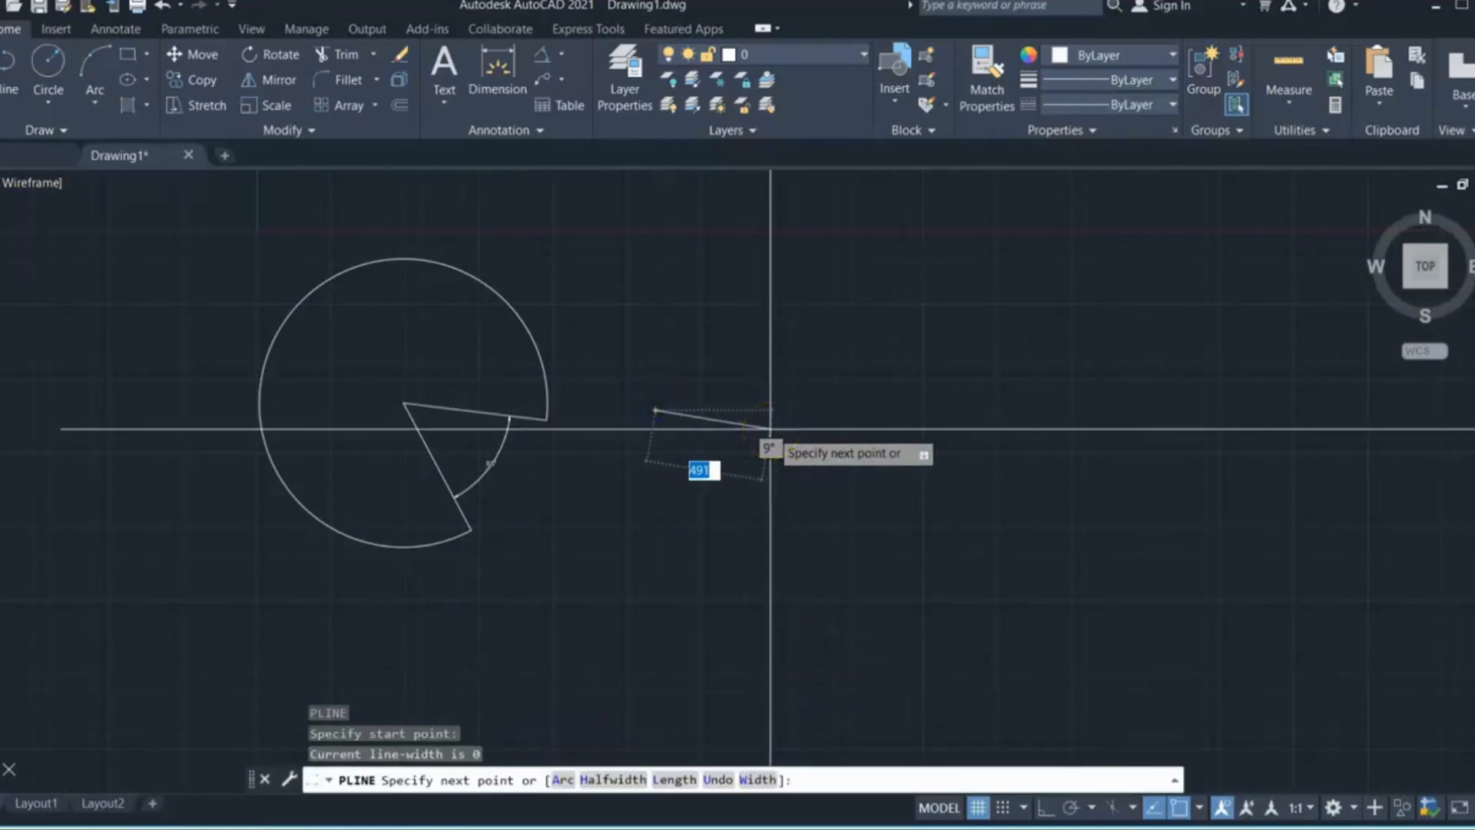
key(Return)
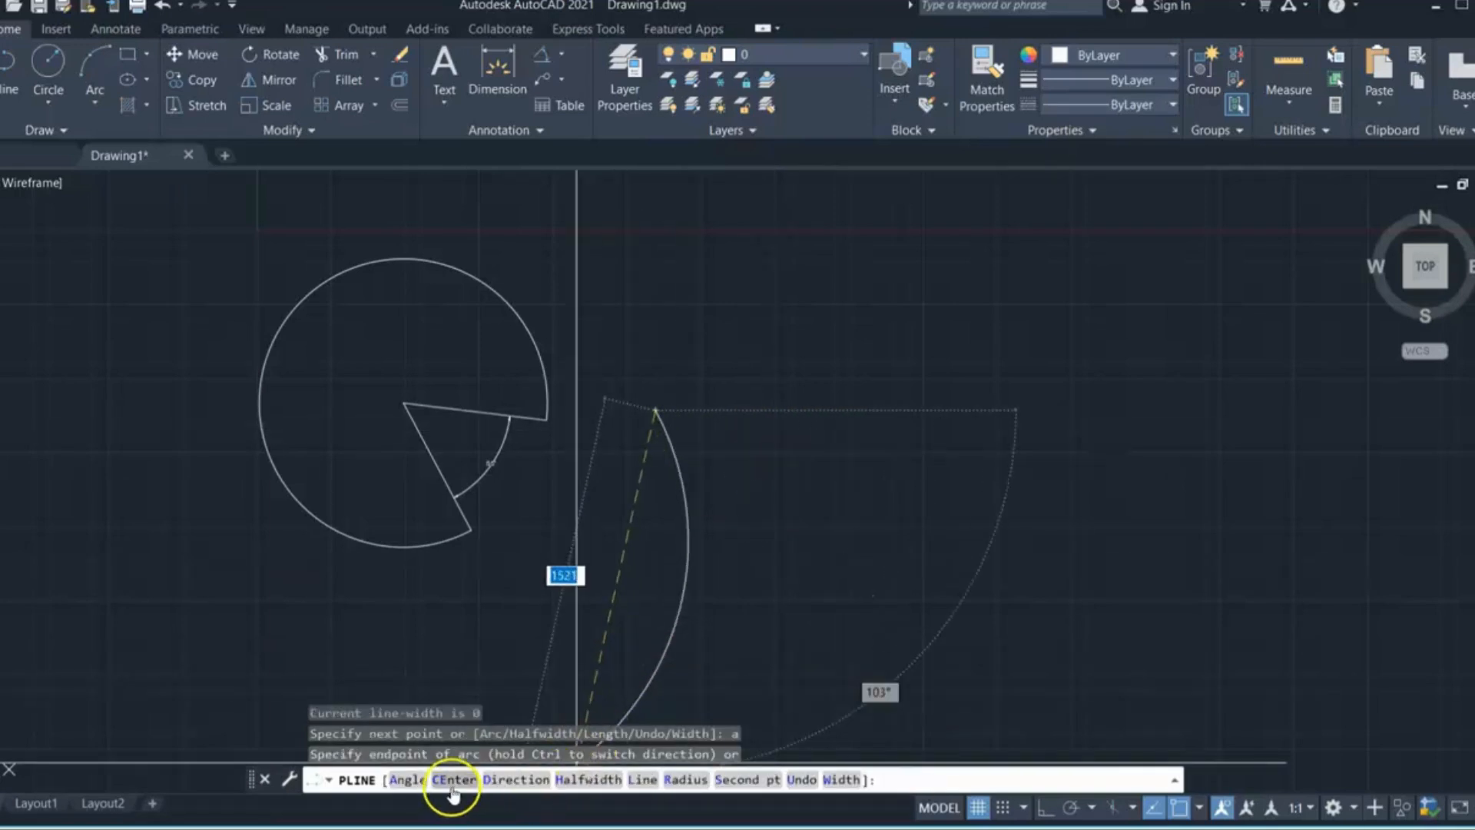
scroll(803, 435, up, 3)
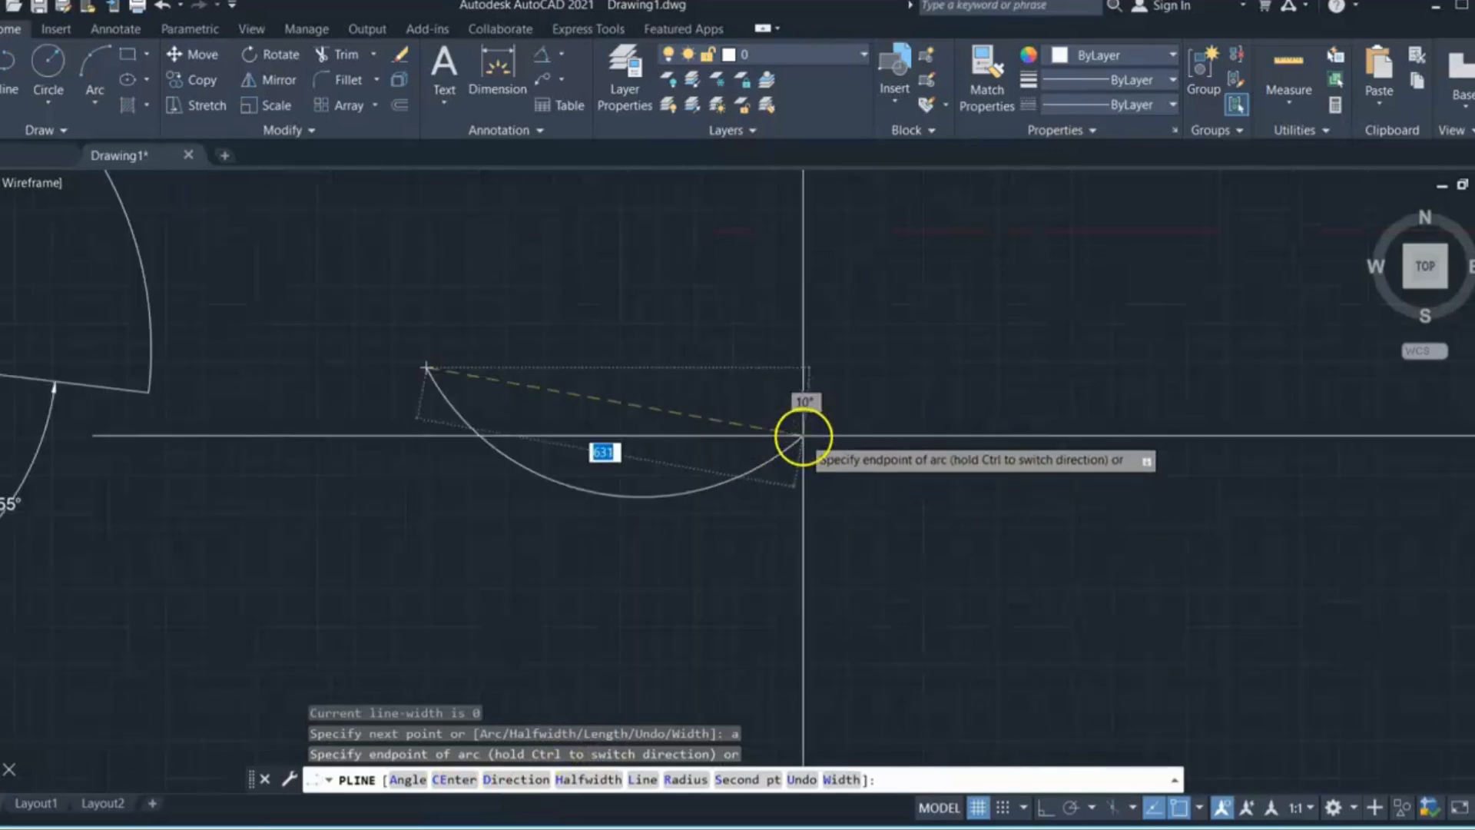
scroll(833, 418, up, 1)
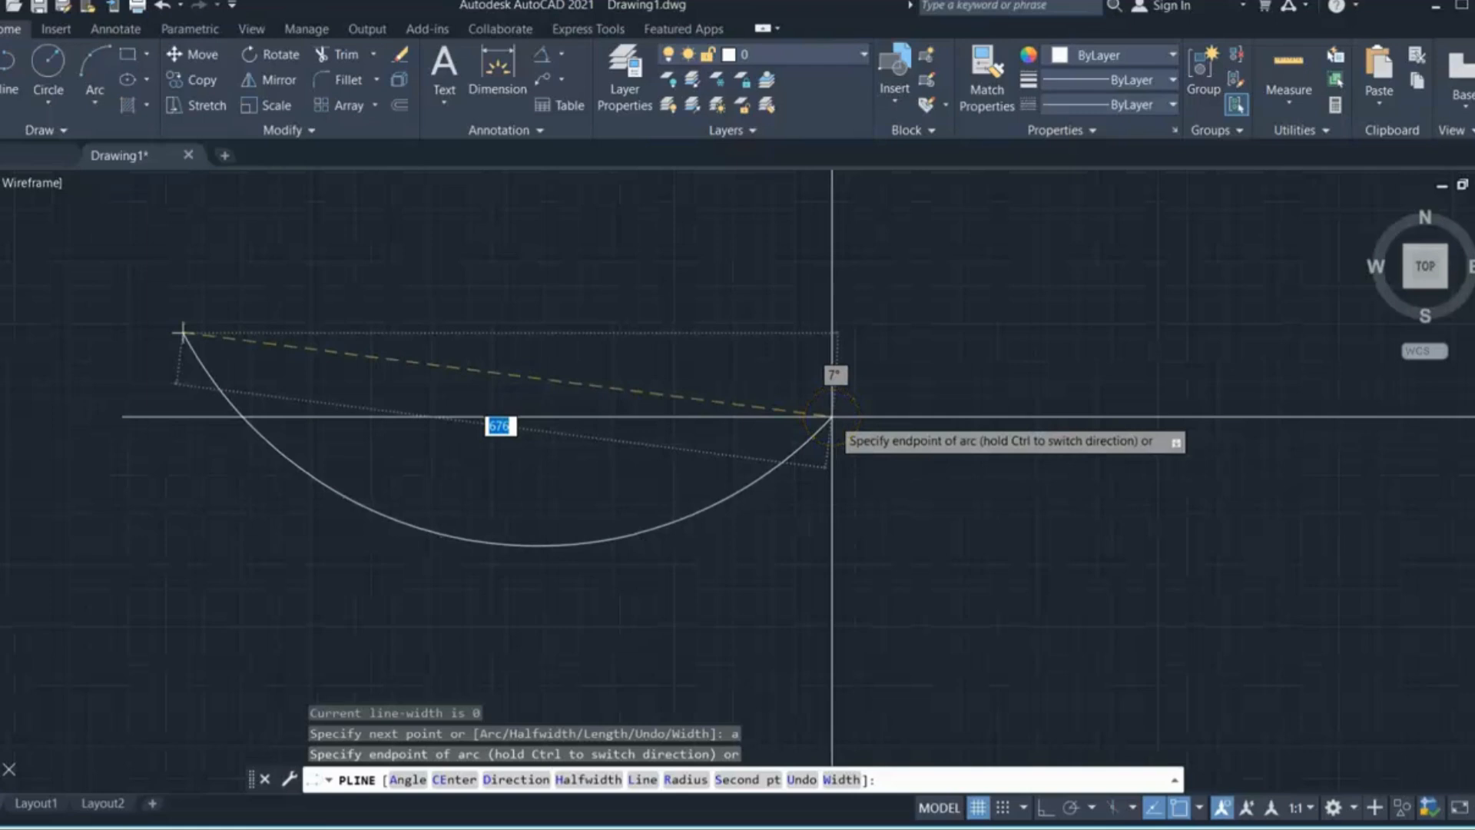
scroll(402, 329, up, 4)
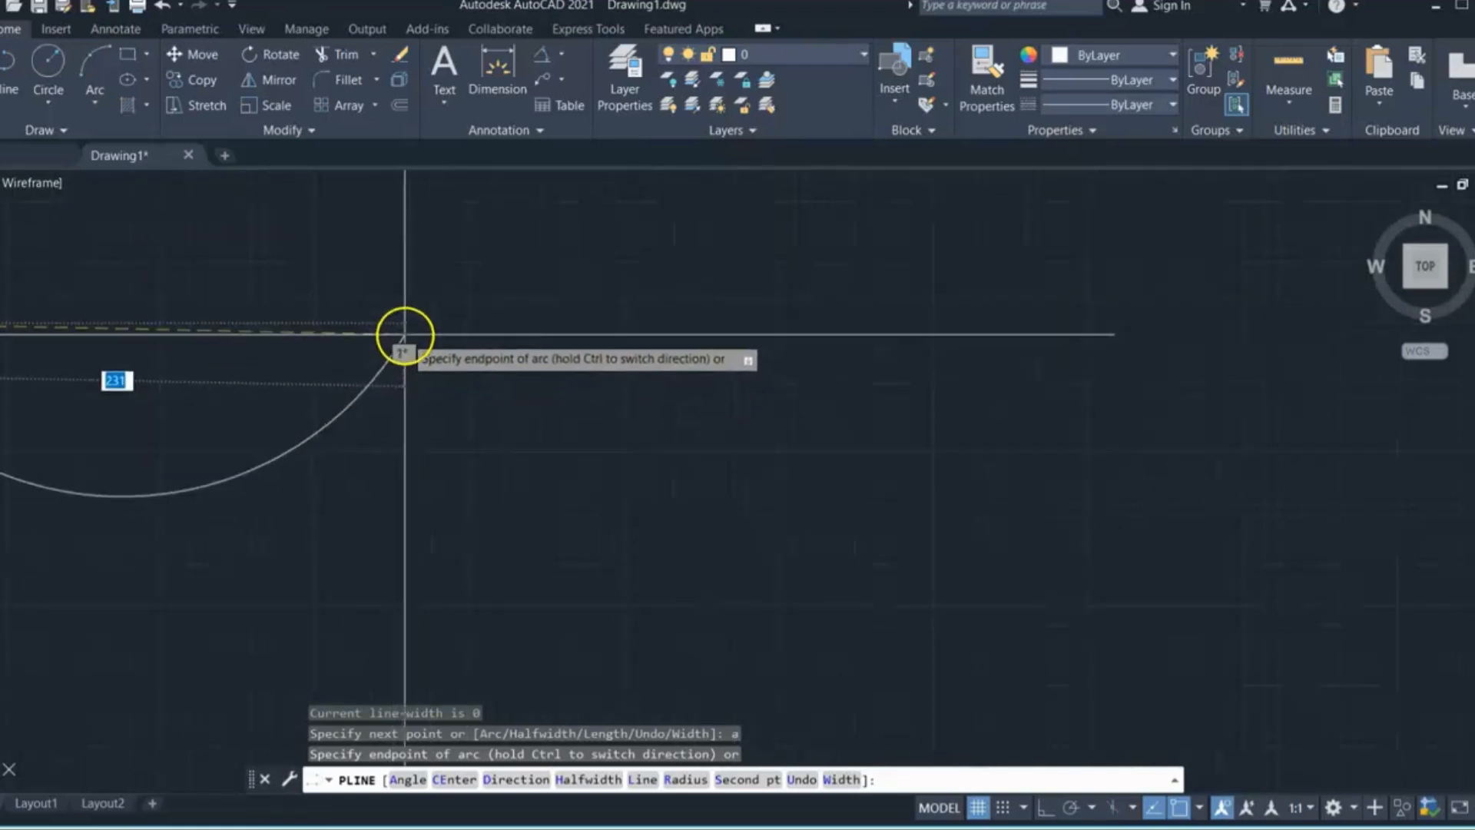
scroll(712, 471, down, 4)
scroll(616, 438, down, 9)
scroll(474, 398, up, 6)
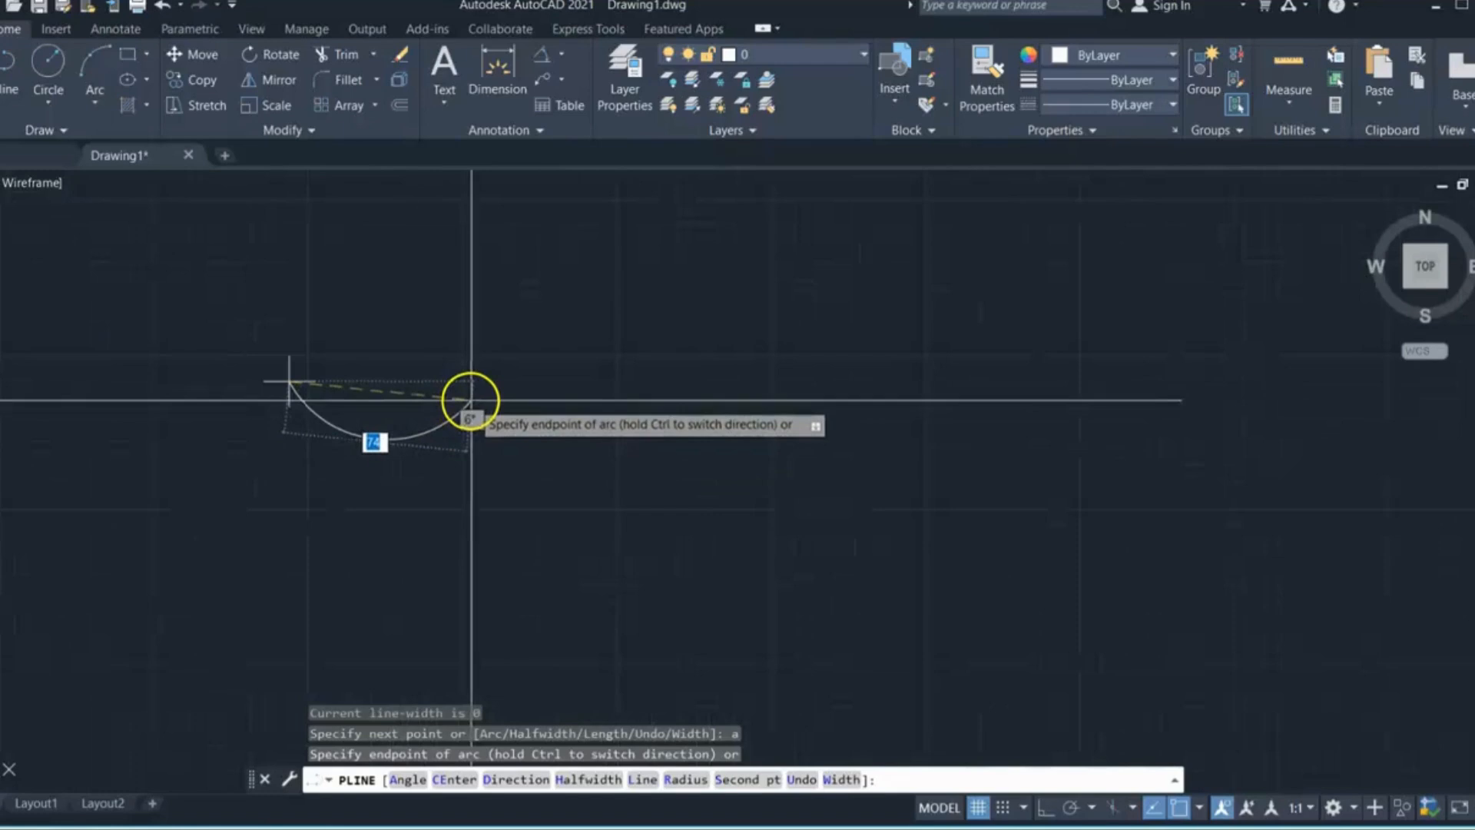
key(Return)
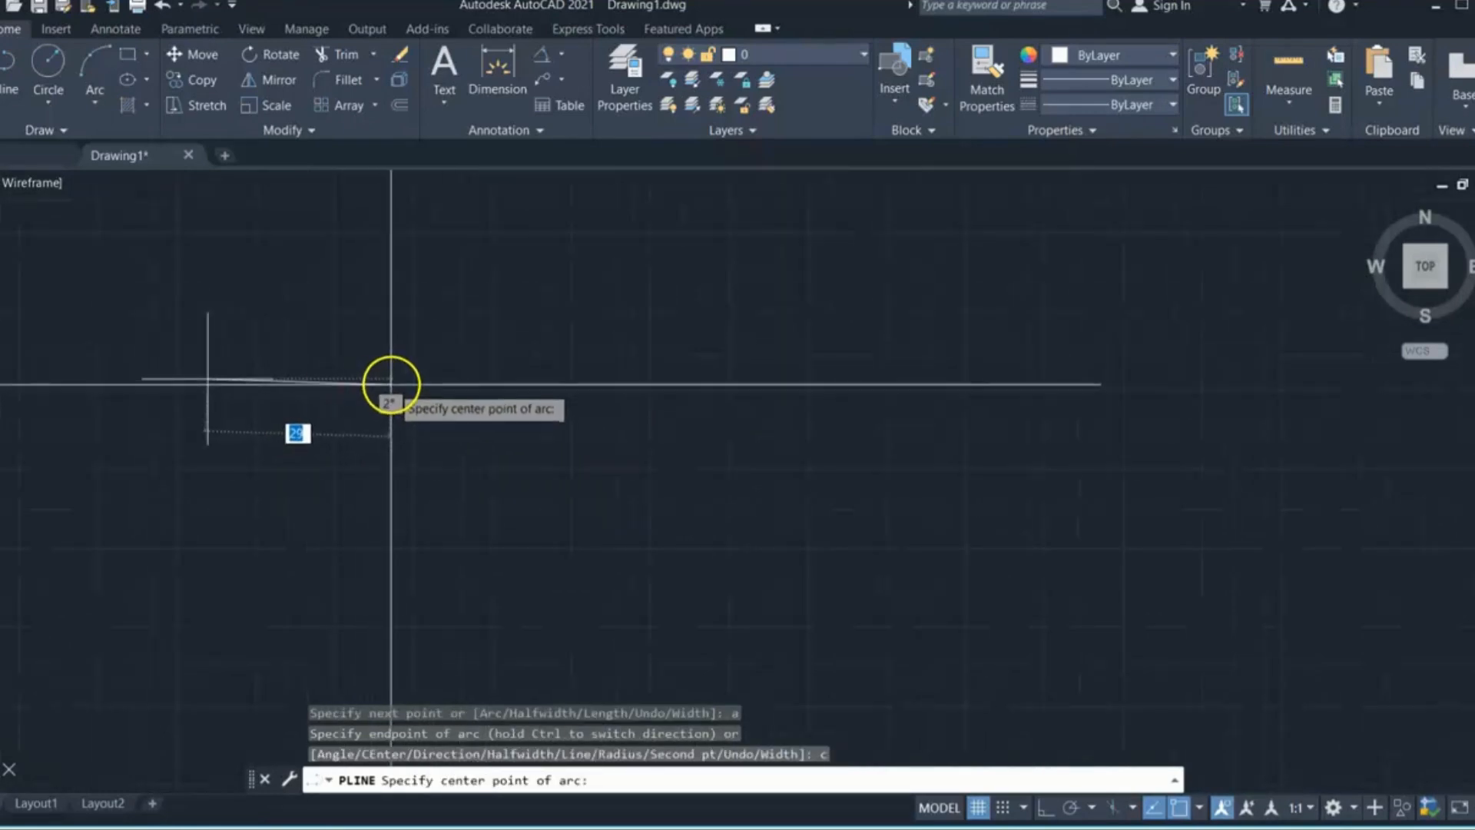
scroll(569, 469, down, 3)
scroll(448, 432, up, 3)
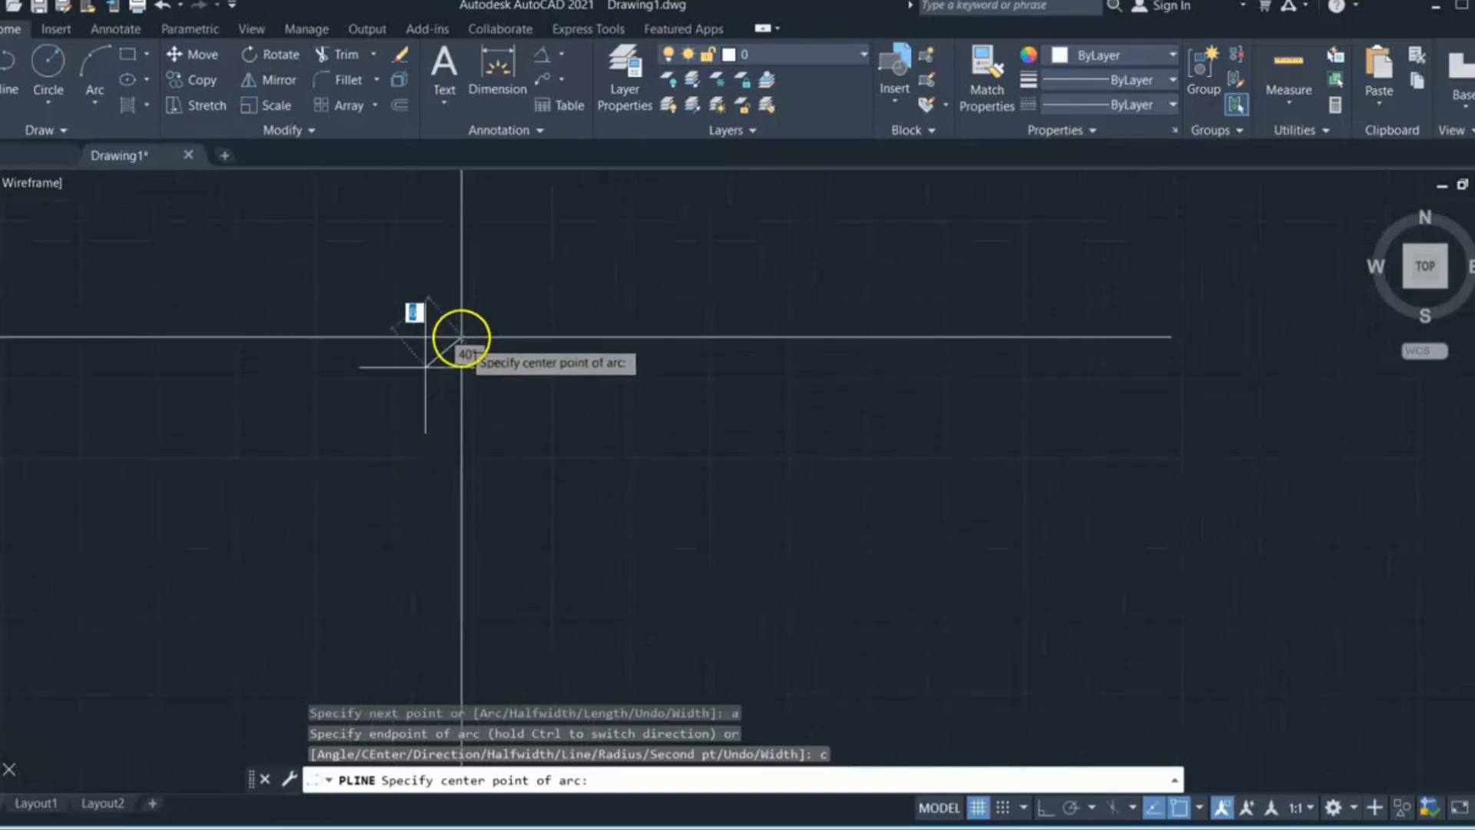
click(484, 298)
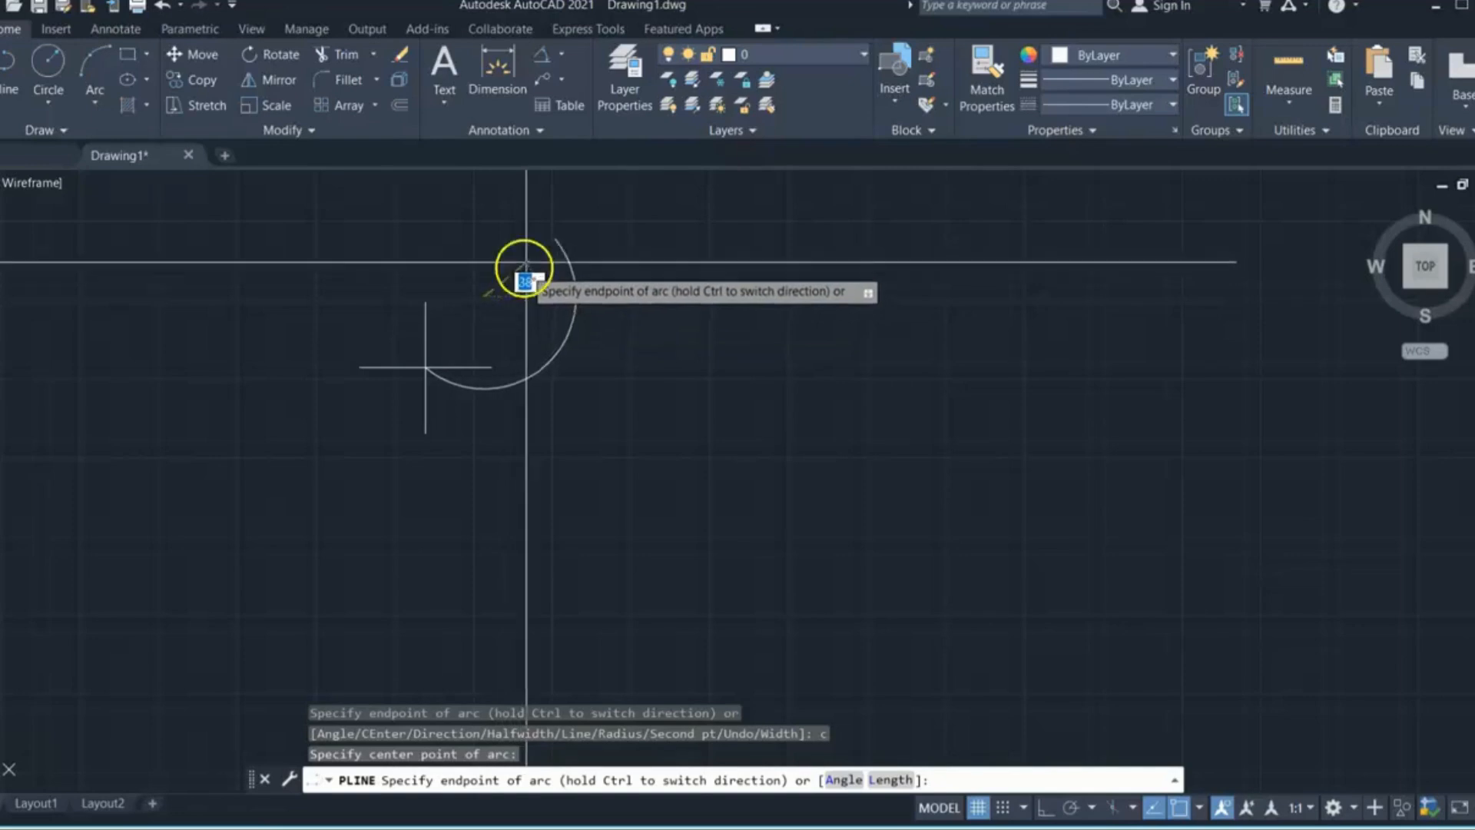
click(550, 231)
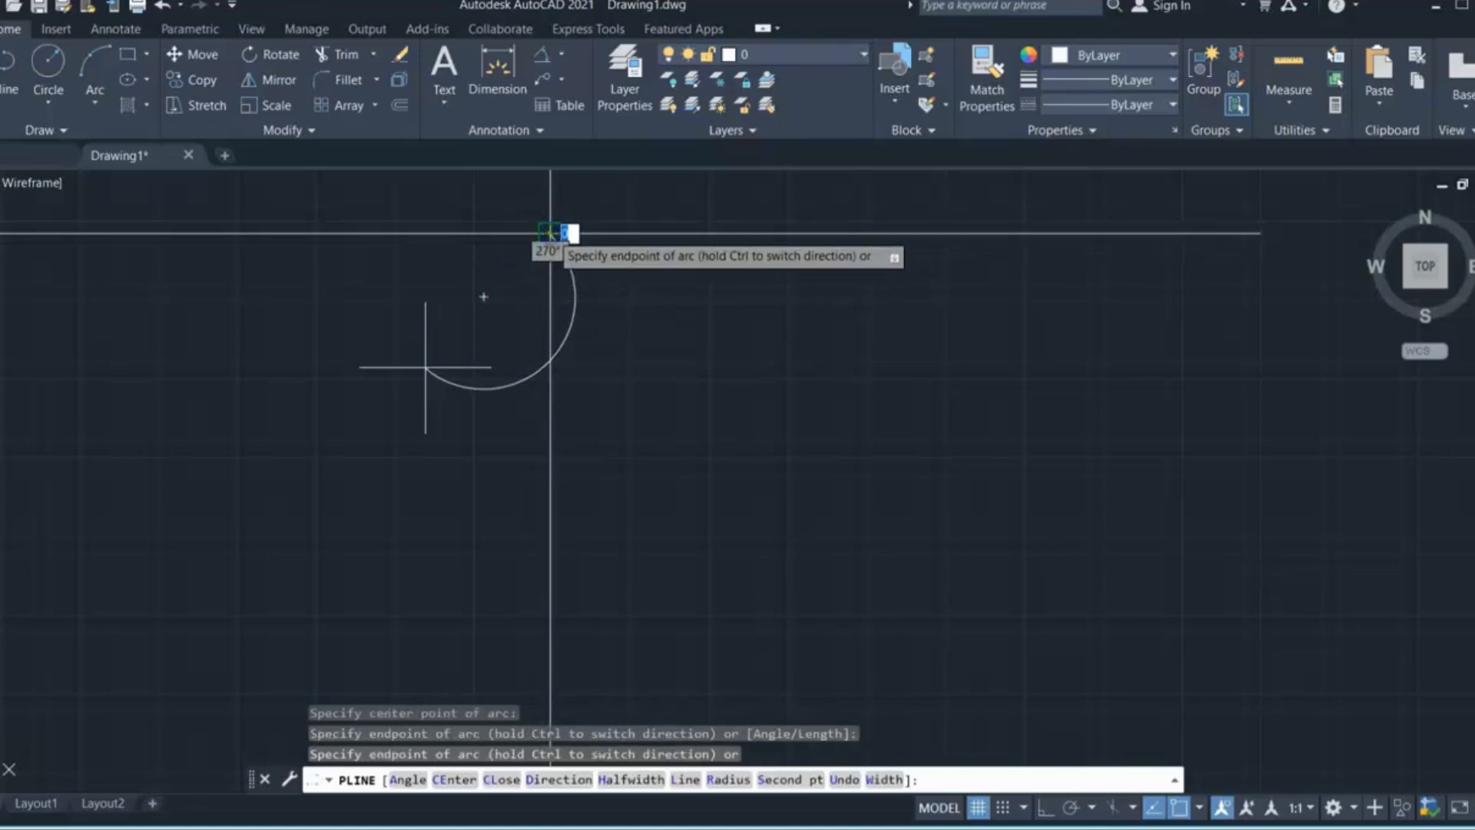
key(Return)
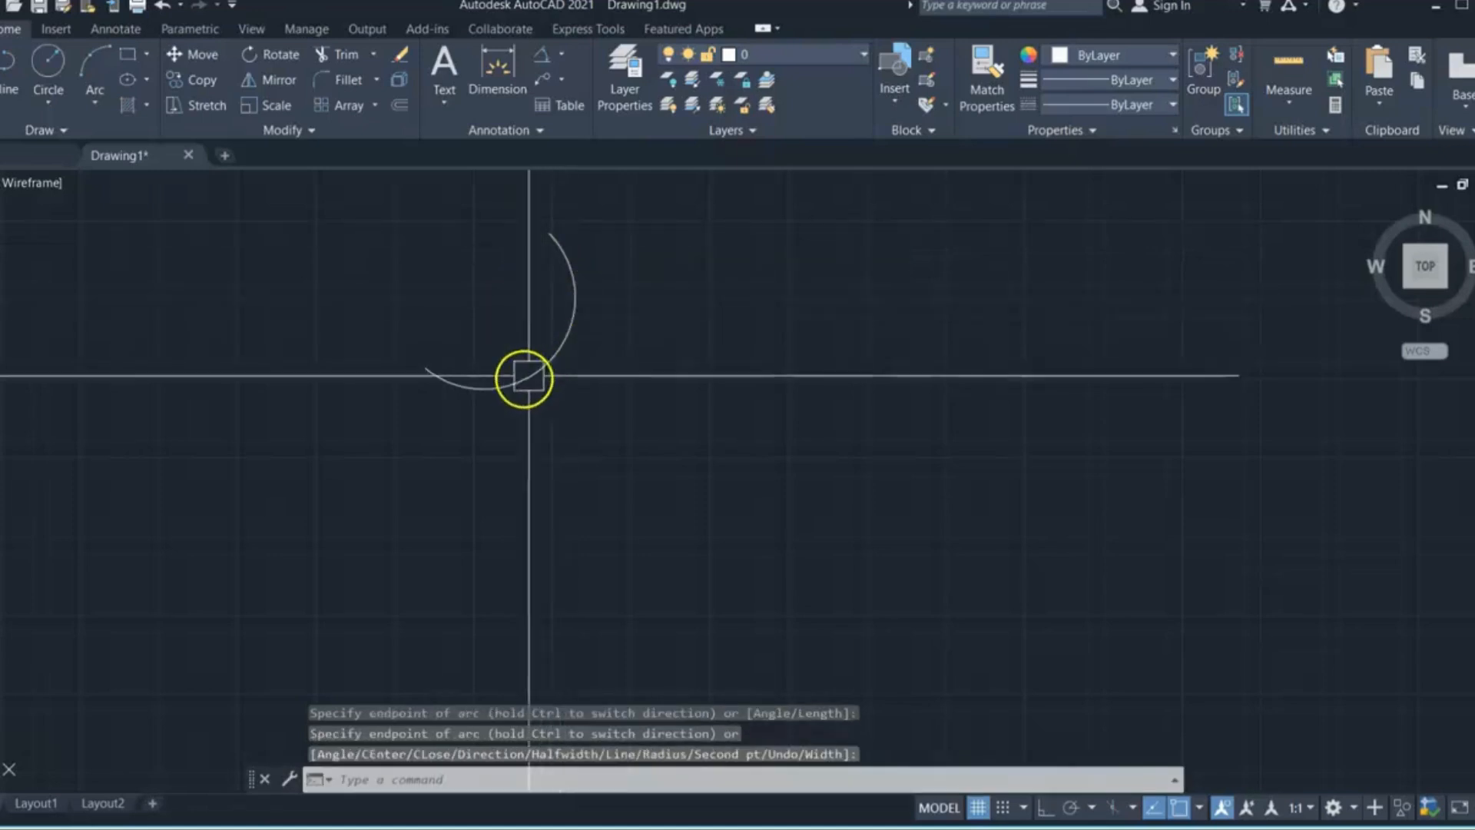
Step: Erase all the existing arcs, lines and the angular dimension from the drawing
scroll(530, 421, up, 2)
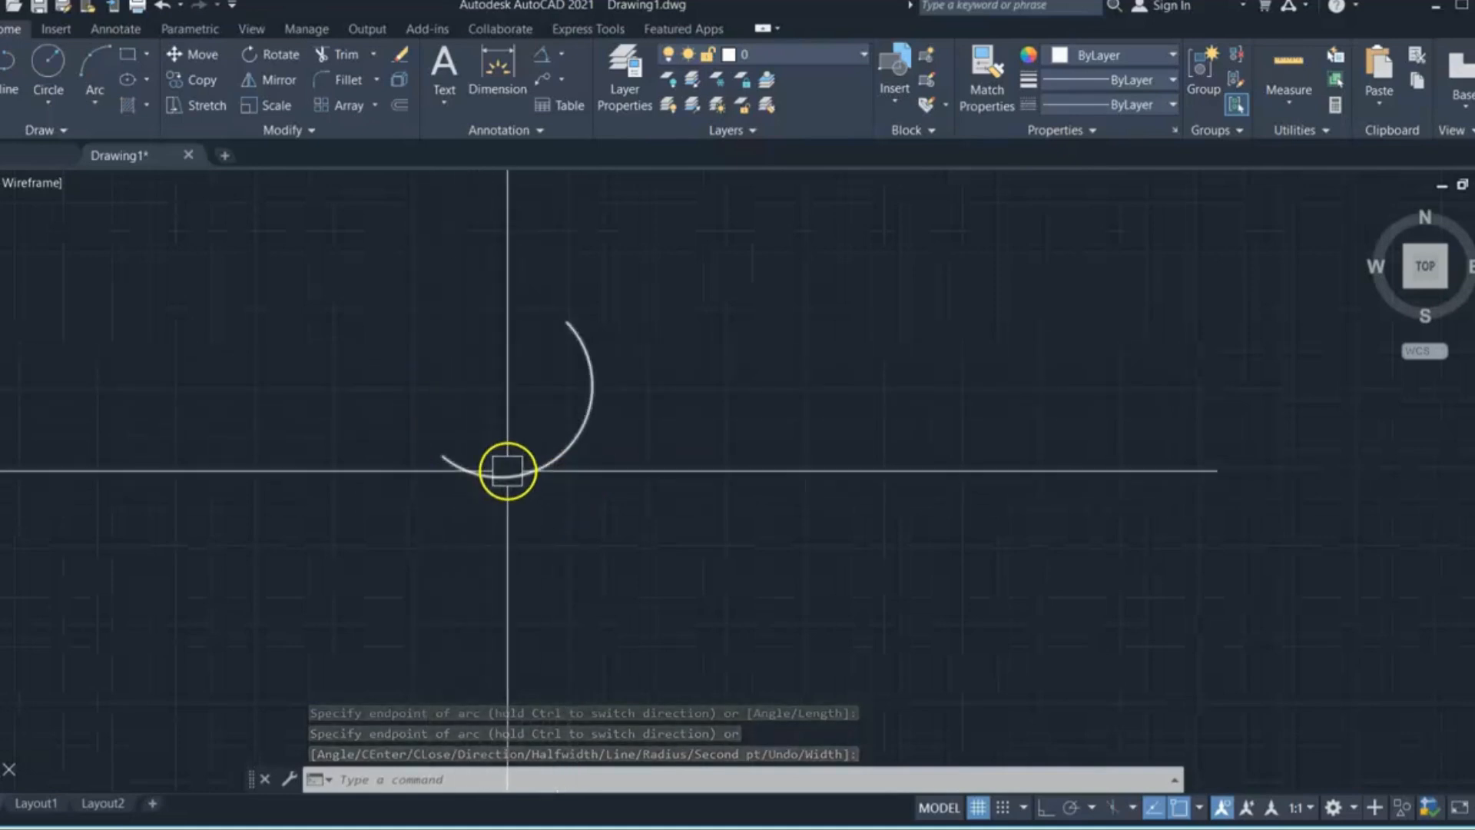
scroll(595, 419, up, 2)
scroll(592, 438, down, 5)
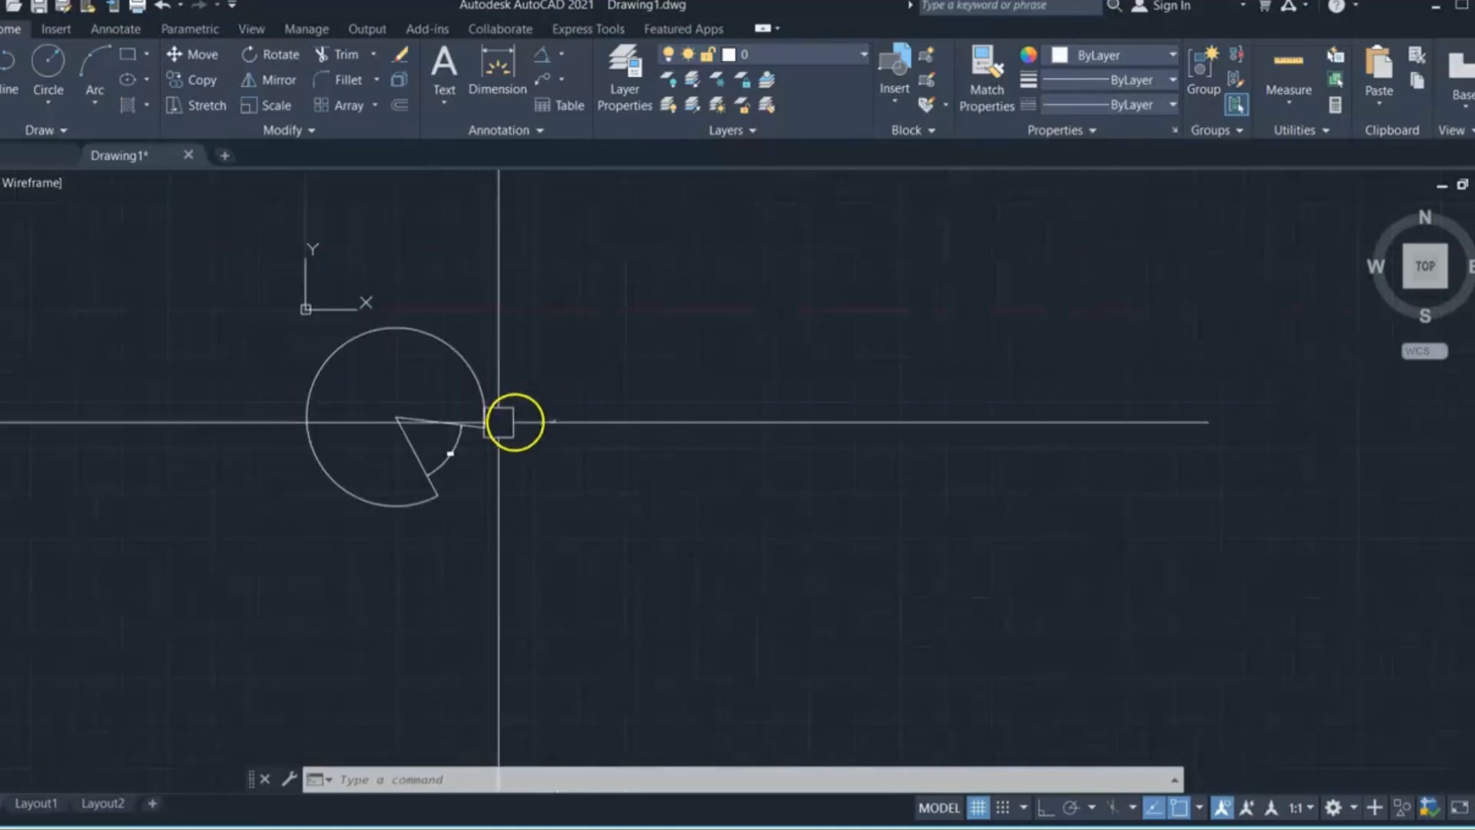
click(212, 268)
click(596, 545)
key(Delete)
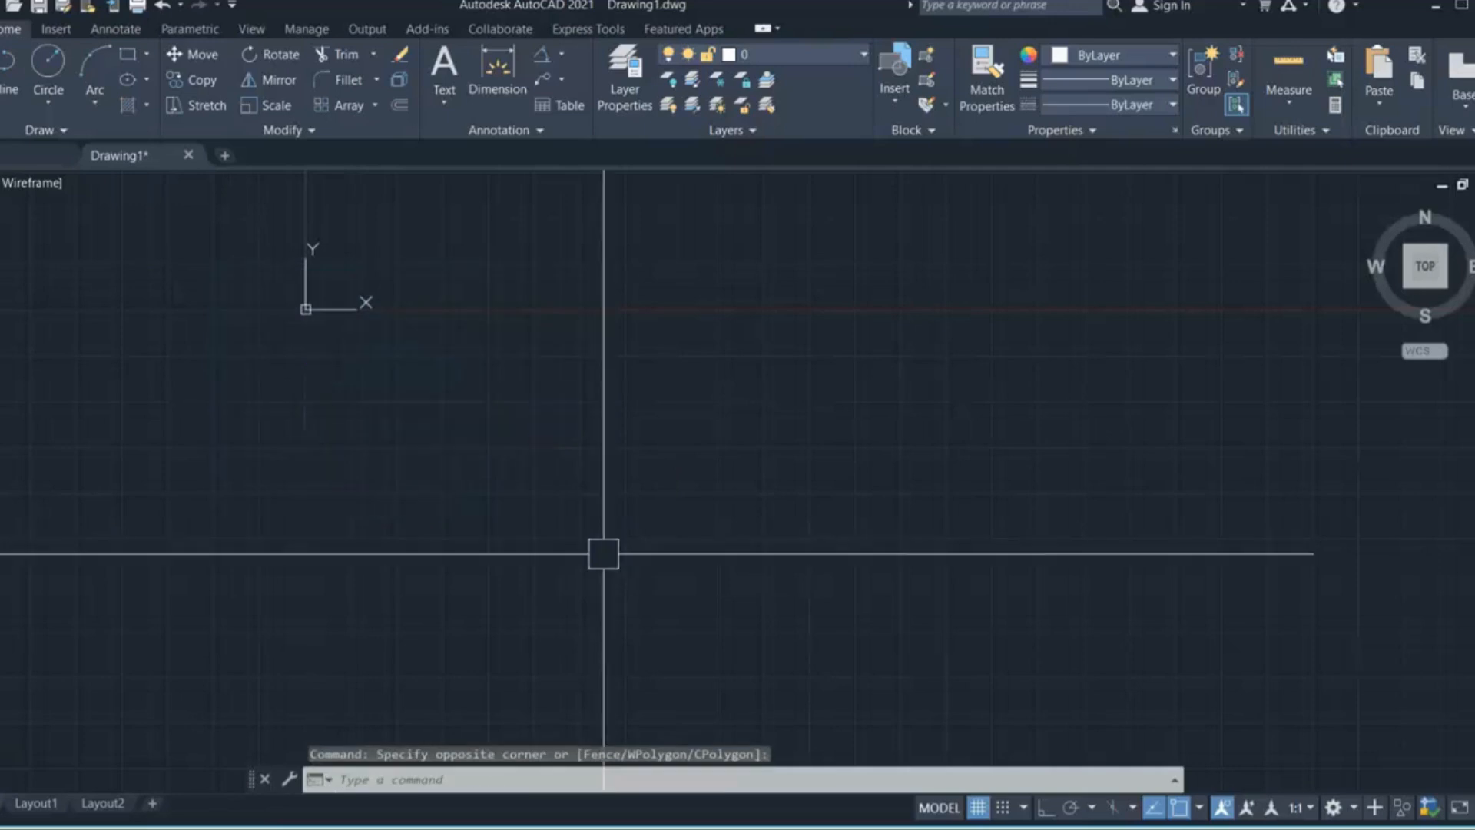
Step: Start a polyline arc below and right of the origin using the Direction option, with a shallow upward-right tangent direction at its start point
click(516, 556)
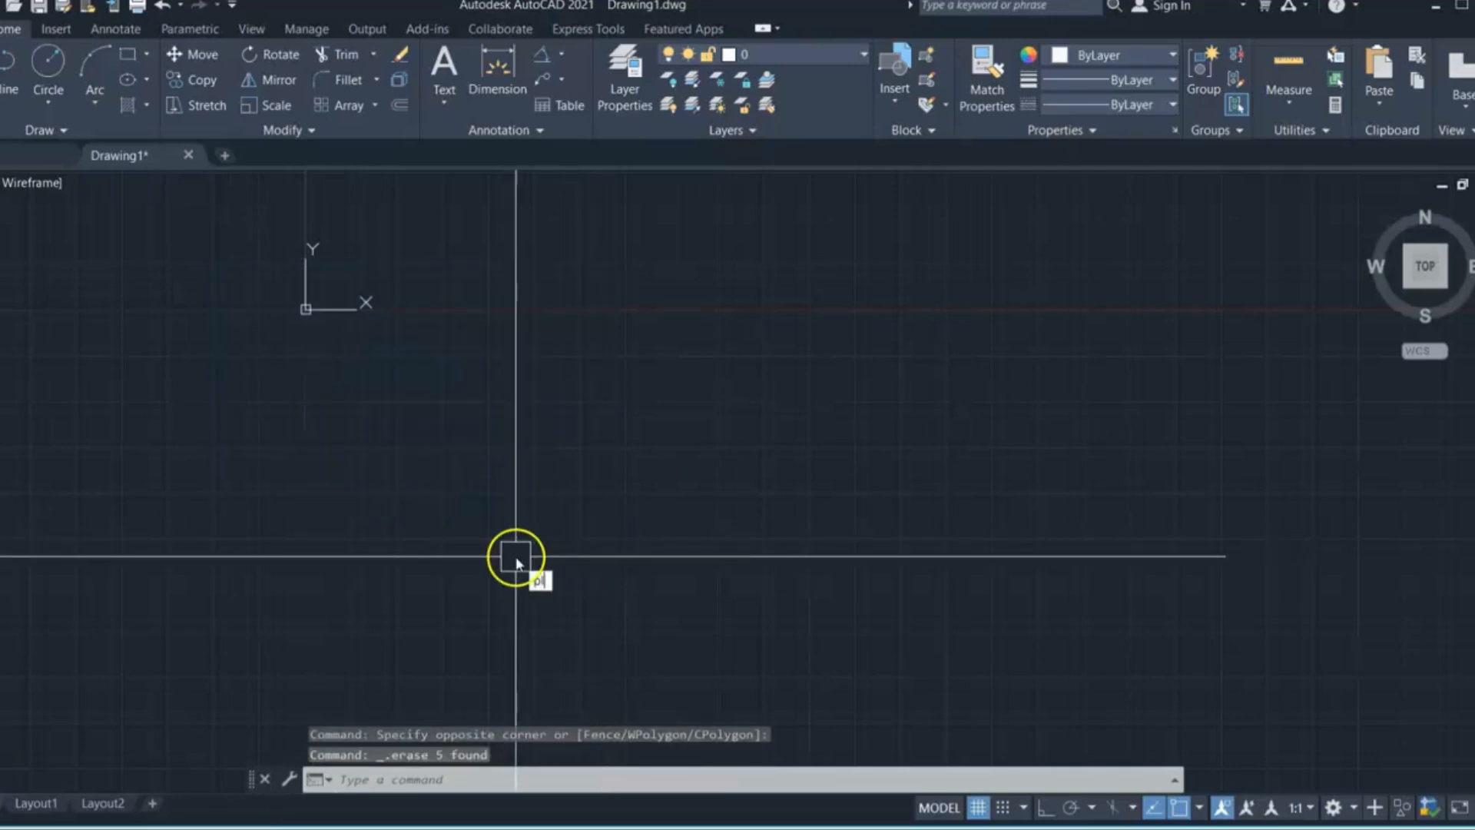
text(l)
key(Return)
click(402, 491)
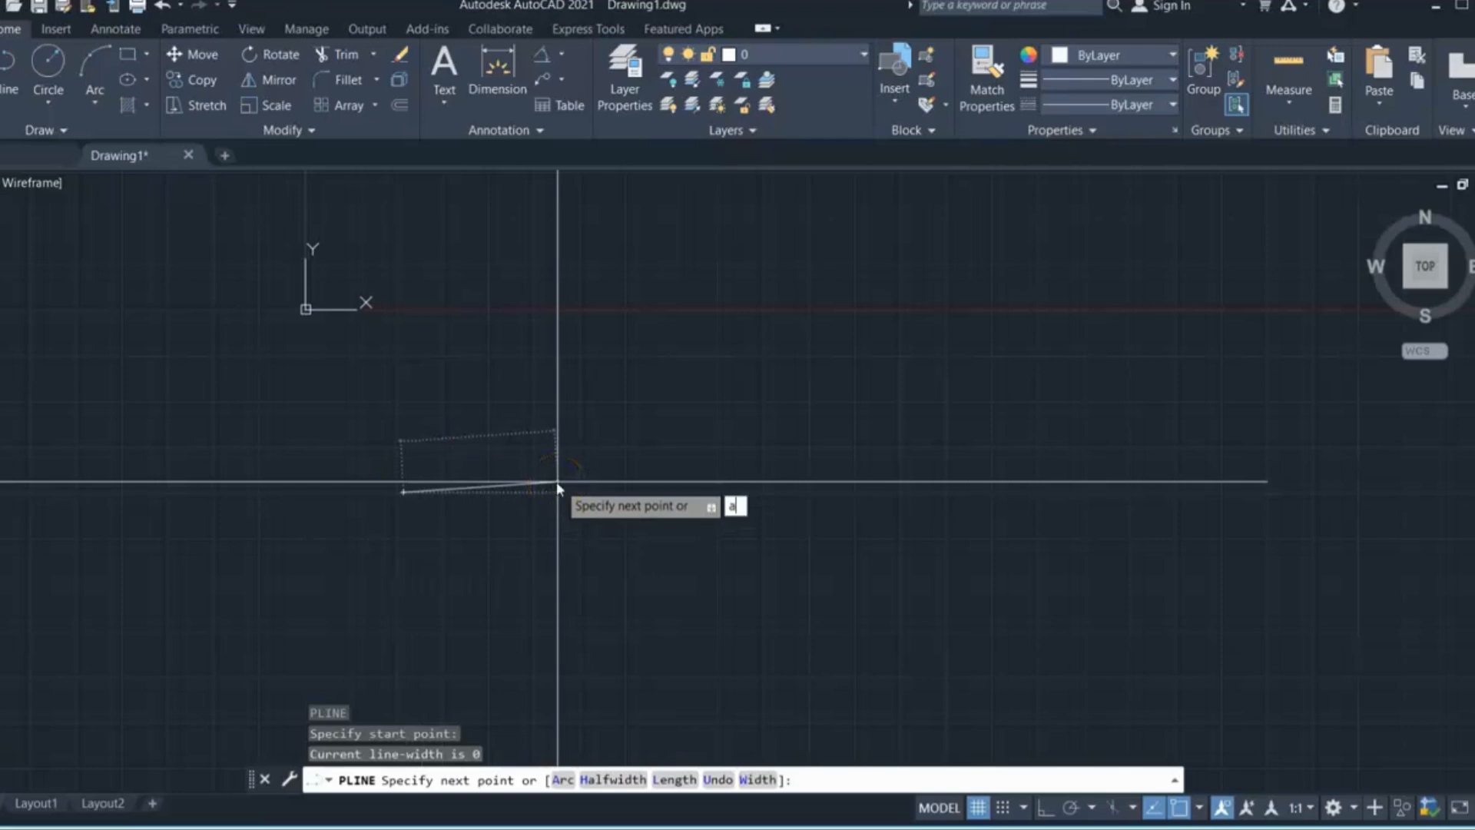
key(Return)
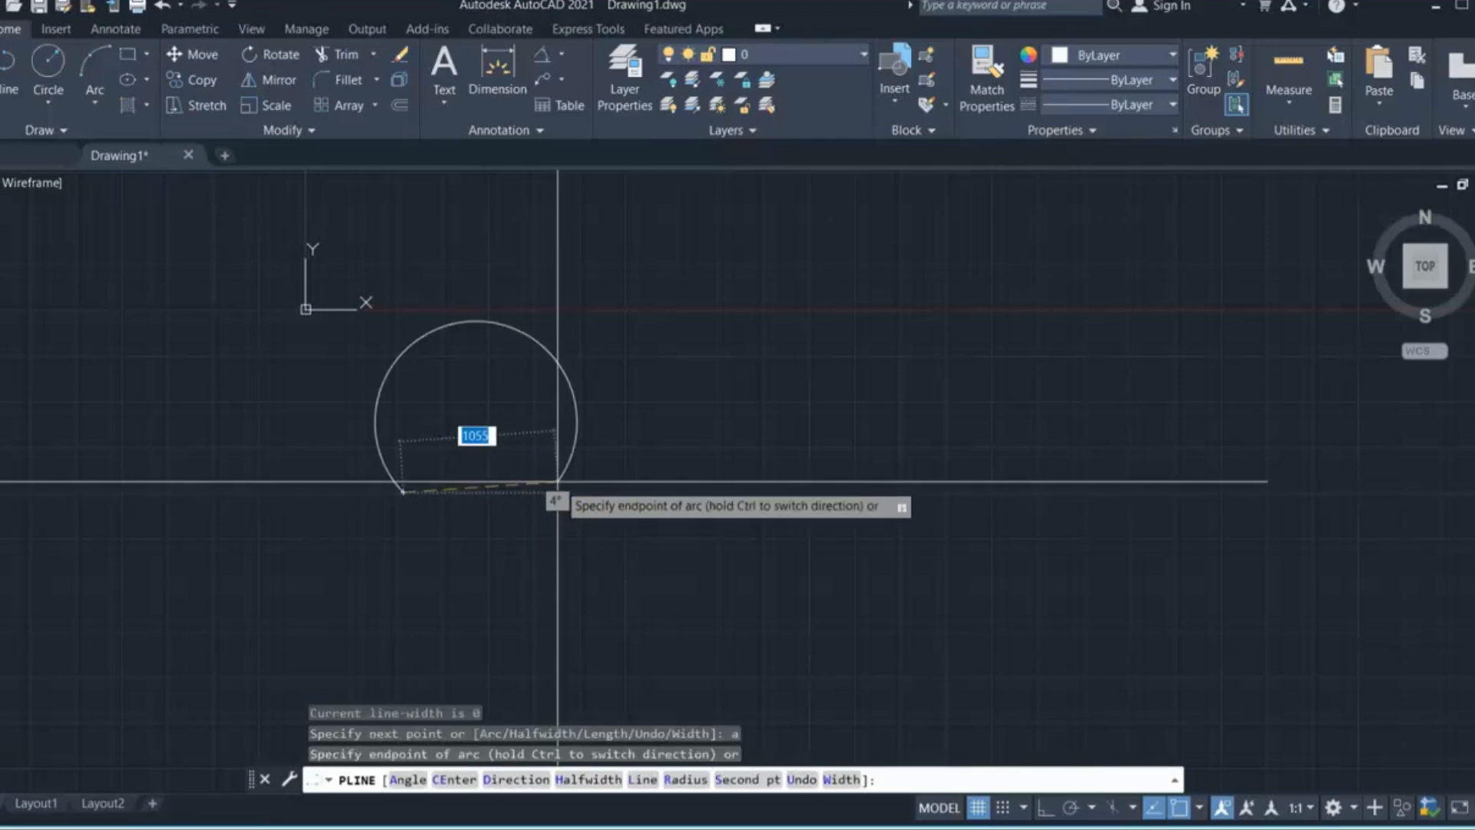
click(567, 480)
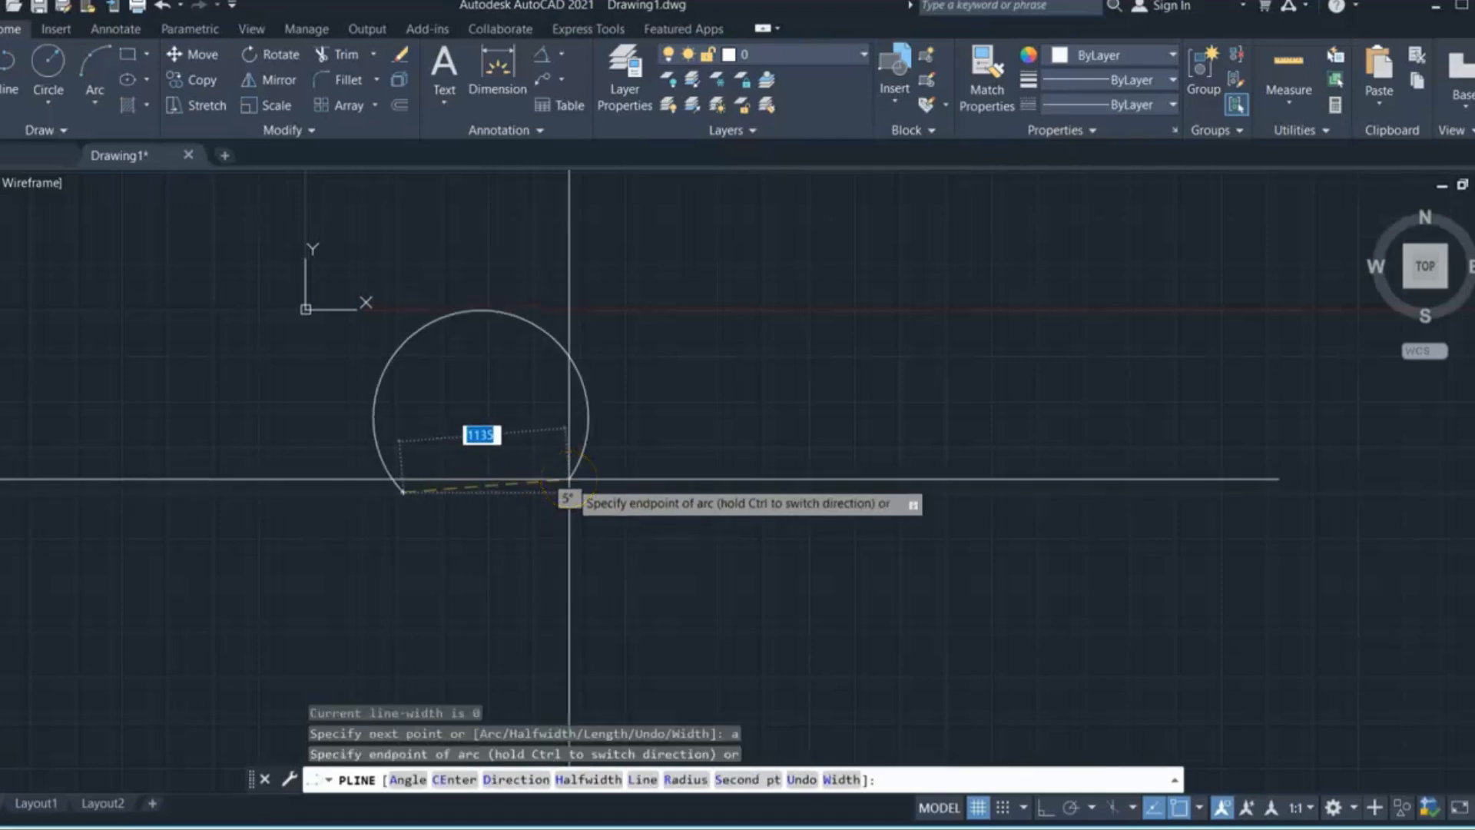
key(Return)
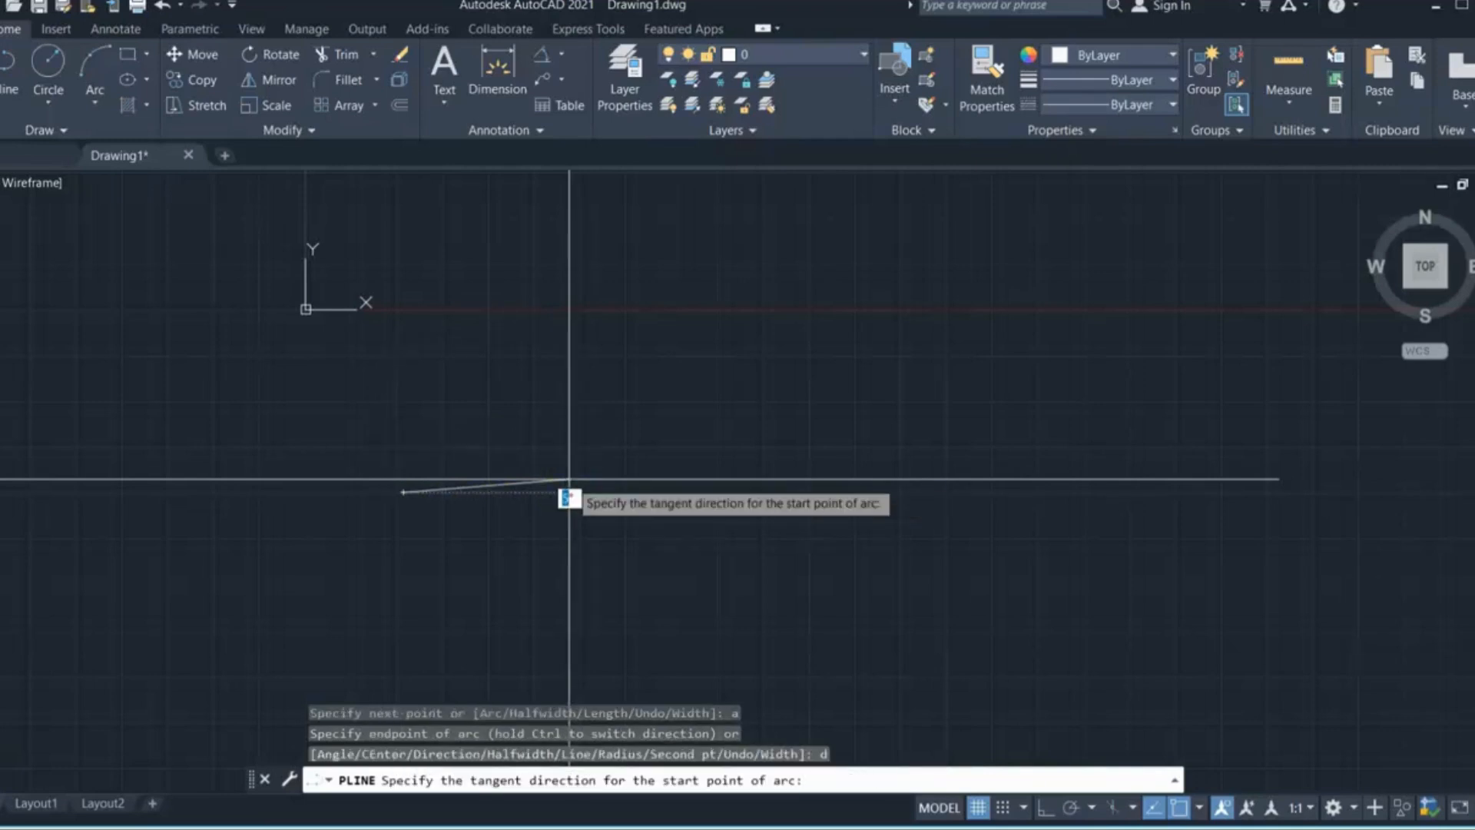
click(523, 527)
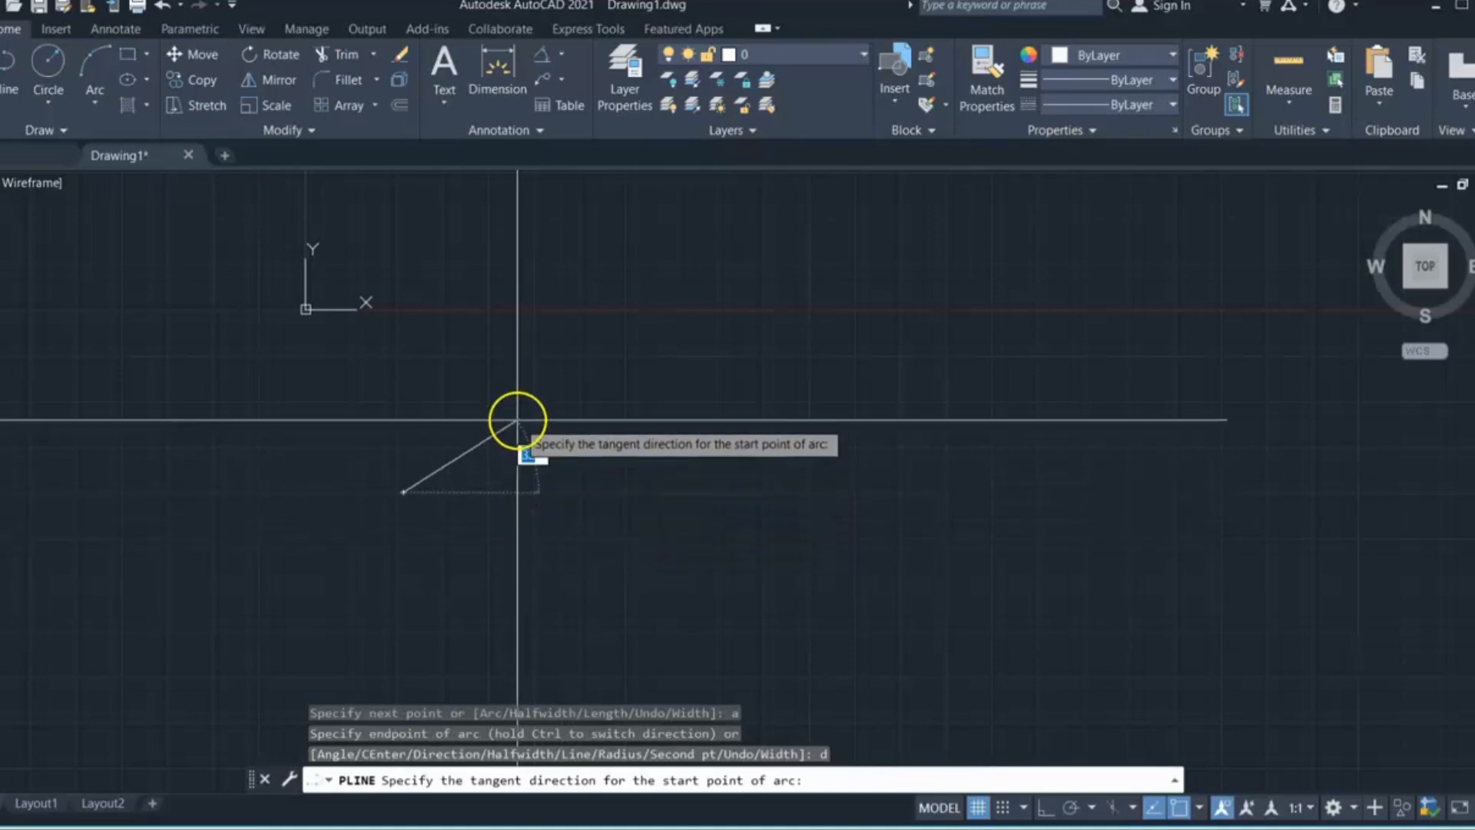
scroll(511, 505, up, 2)
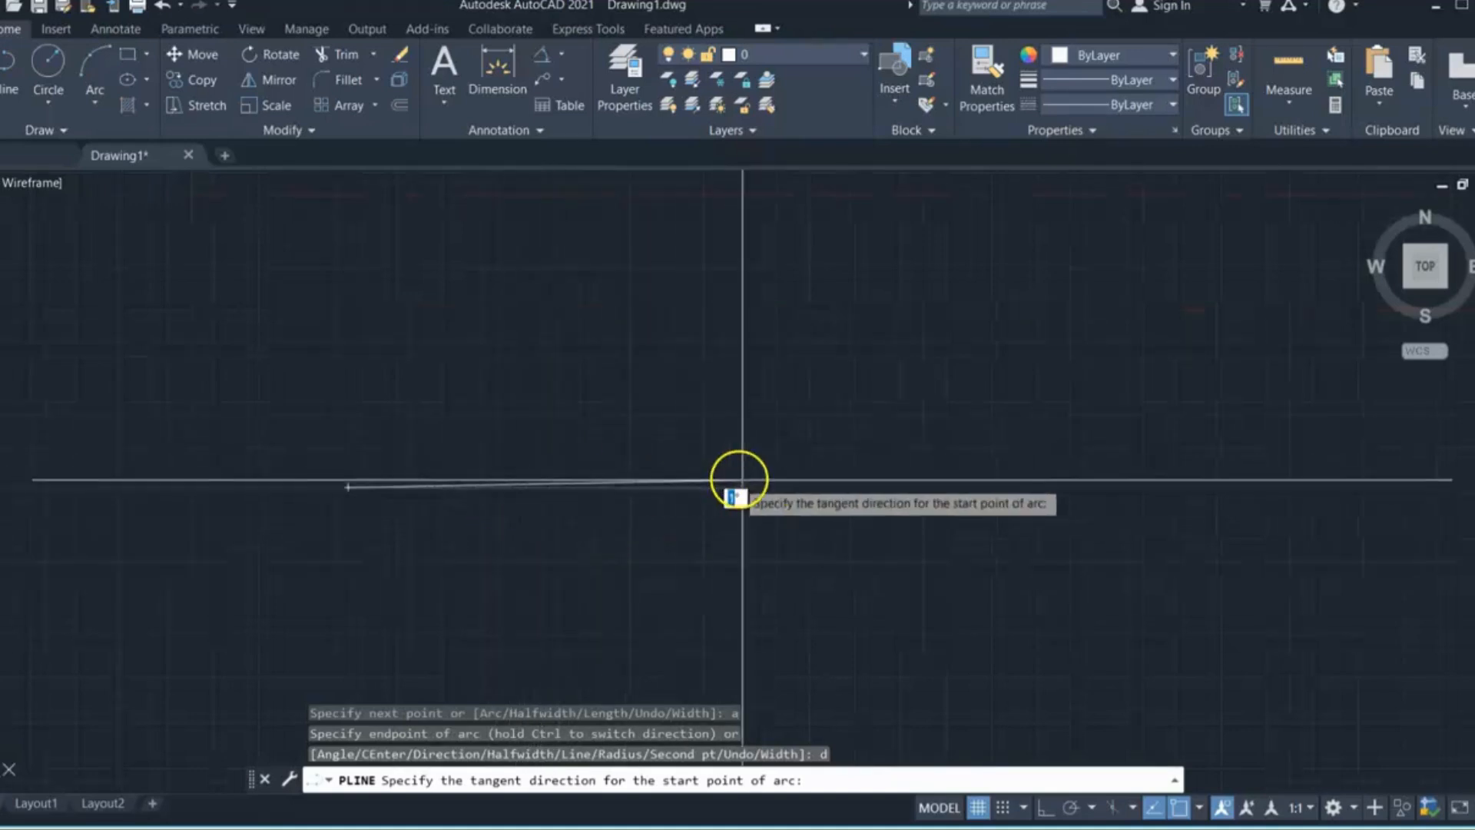
click(551, 452)
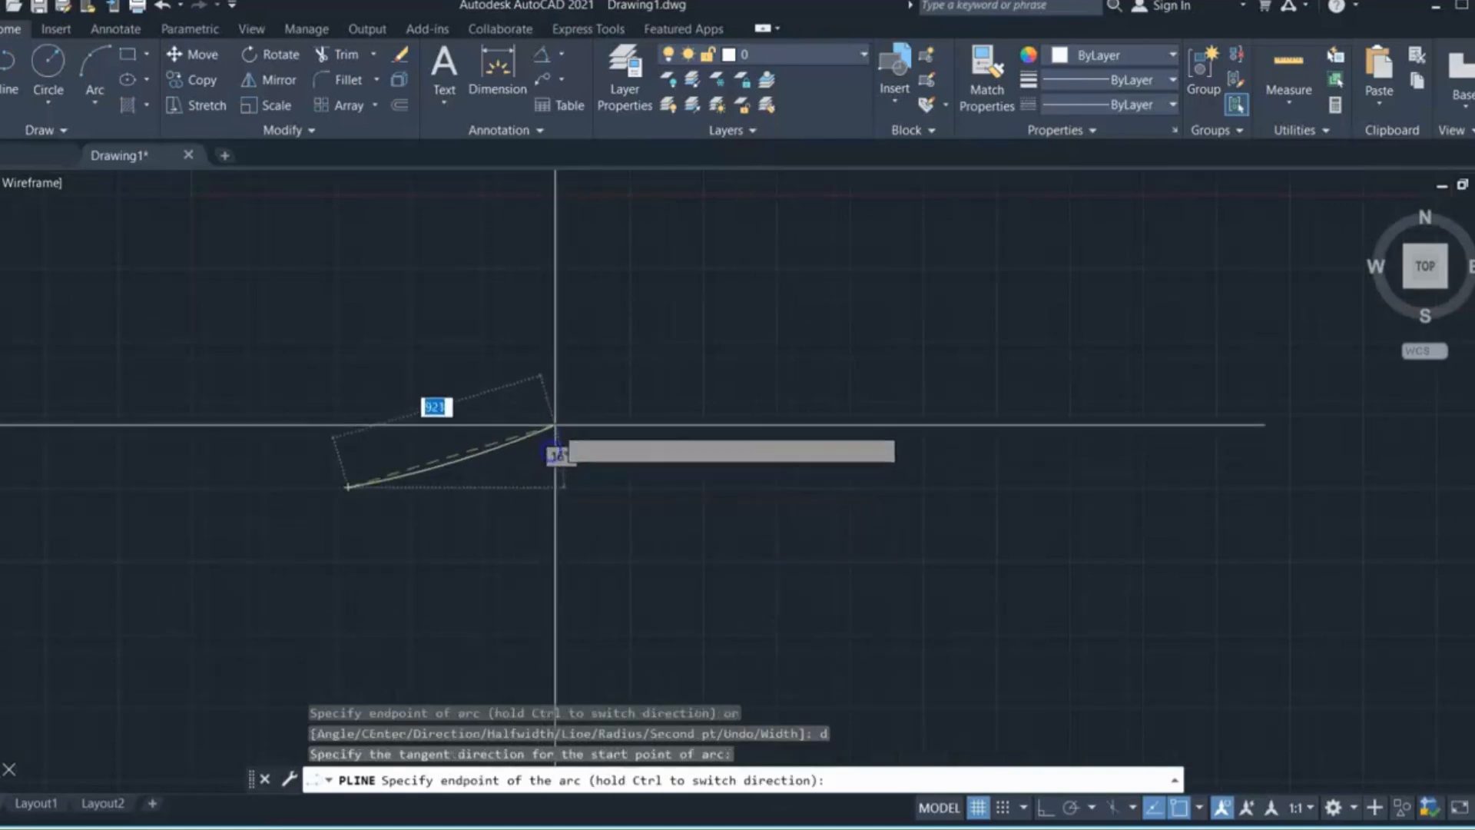
Step: Place the arc's endpoint about 300 units from its start, steeply up and to the right, and end the polyline
scroll(492, 384, up, 2)
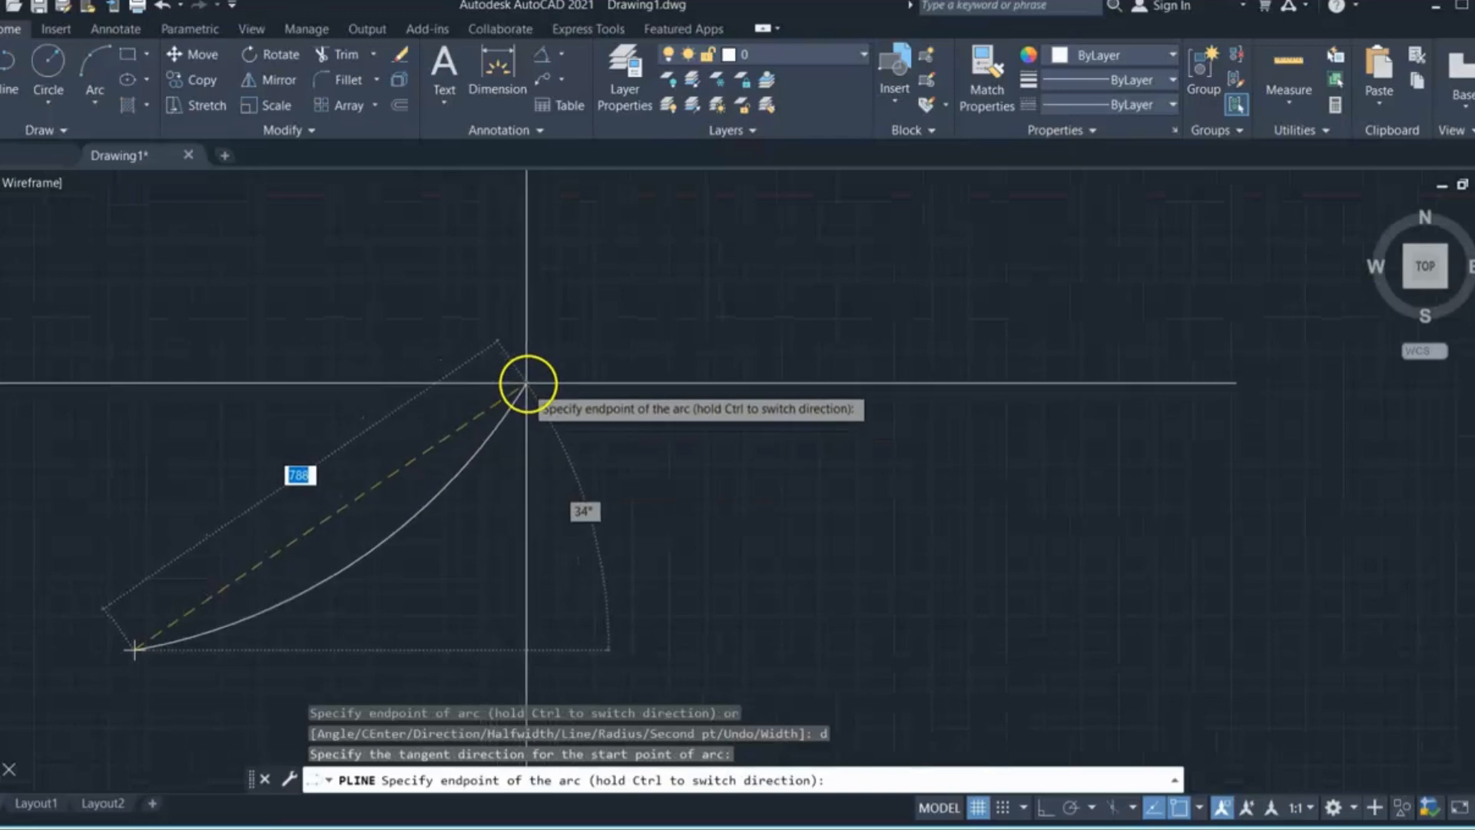
scroll(543, 380, down, 4)
scroll(543, 391, up, 4)
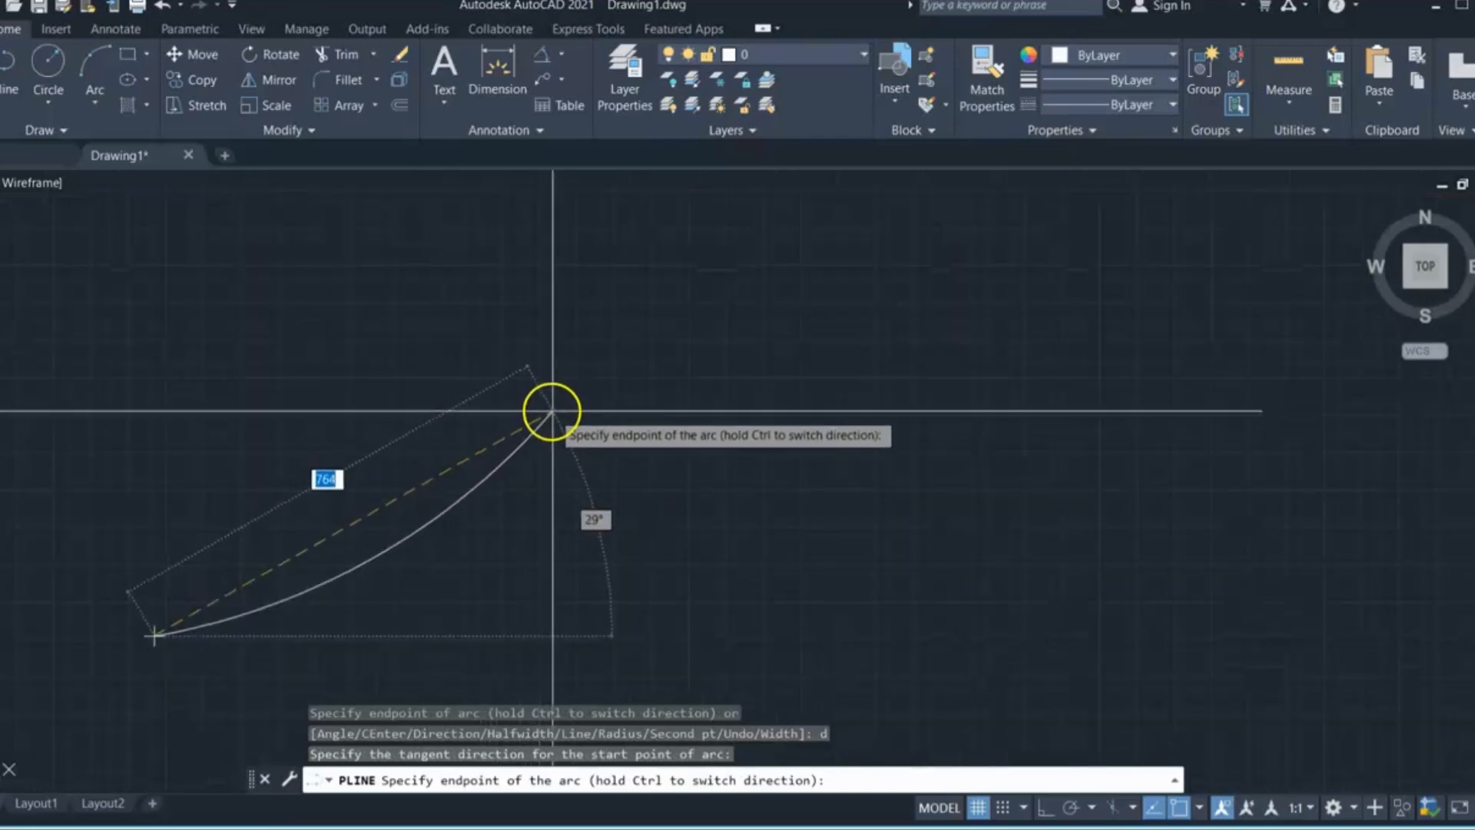
scroll(606, 411, down, 4)
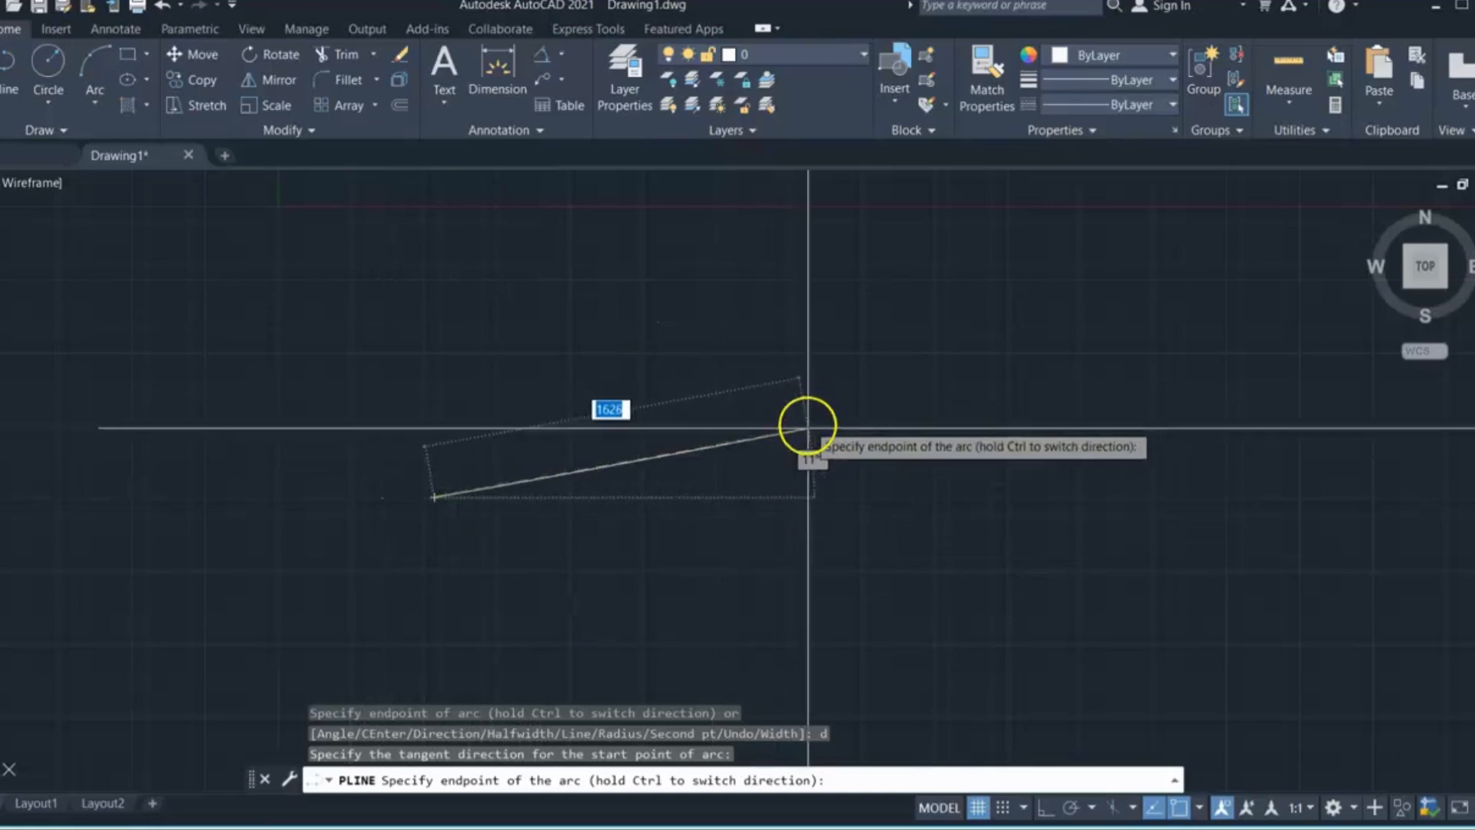
scroll(744, 641, up, 4)
scroll(938, 499, down, 8)
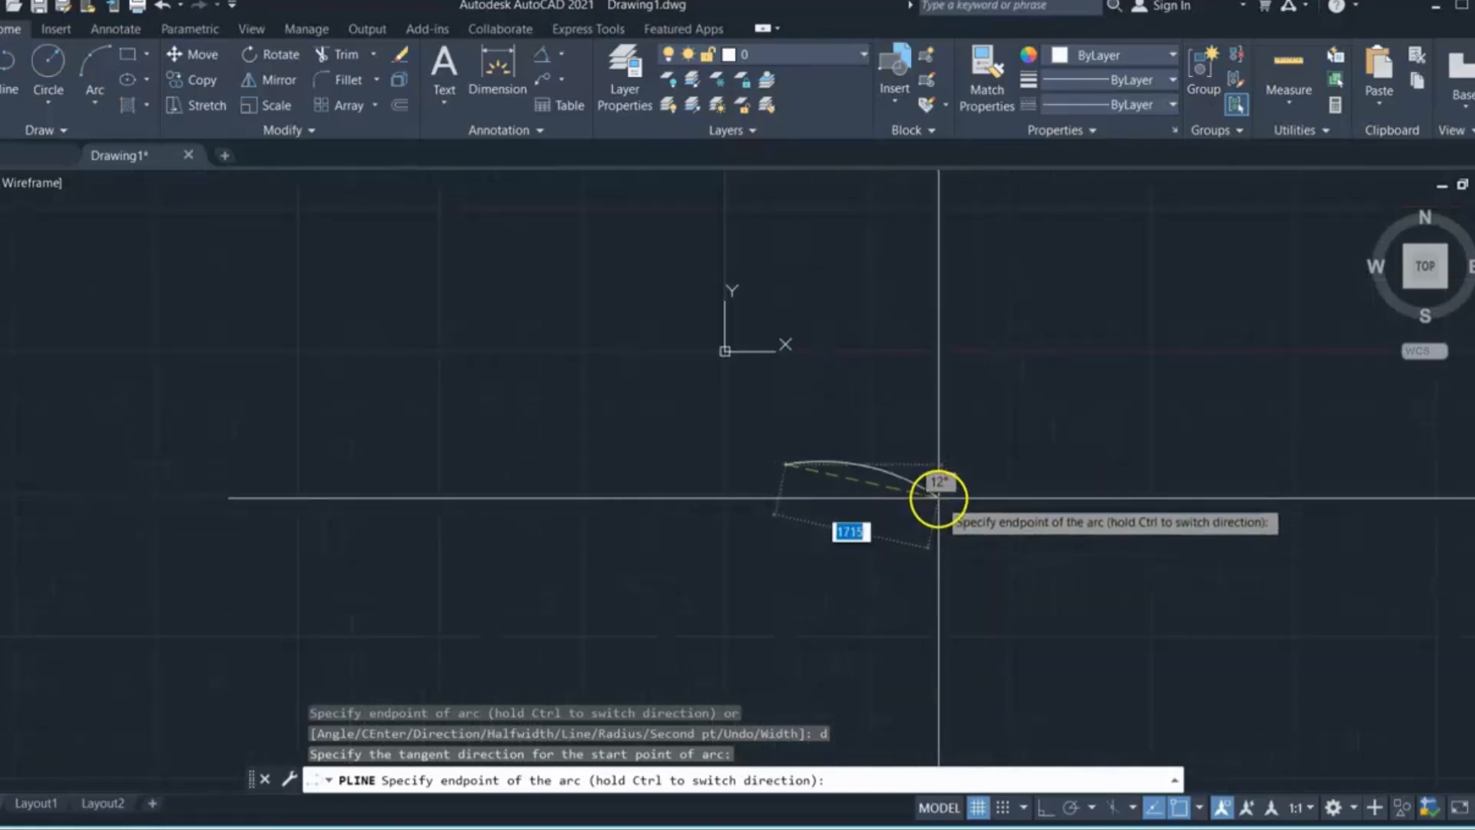
scroll(880, 504, up, 6)
scroll(811, 472, up, 6)
scroll(952, 540, down, 4)
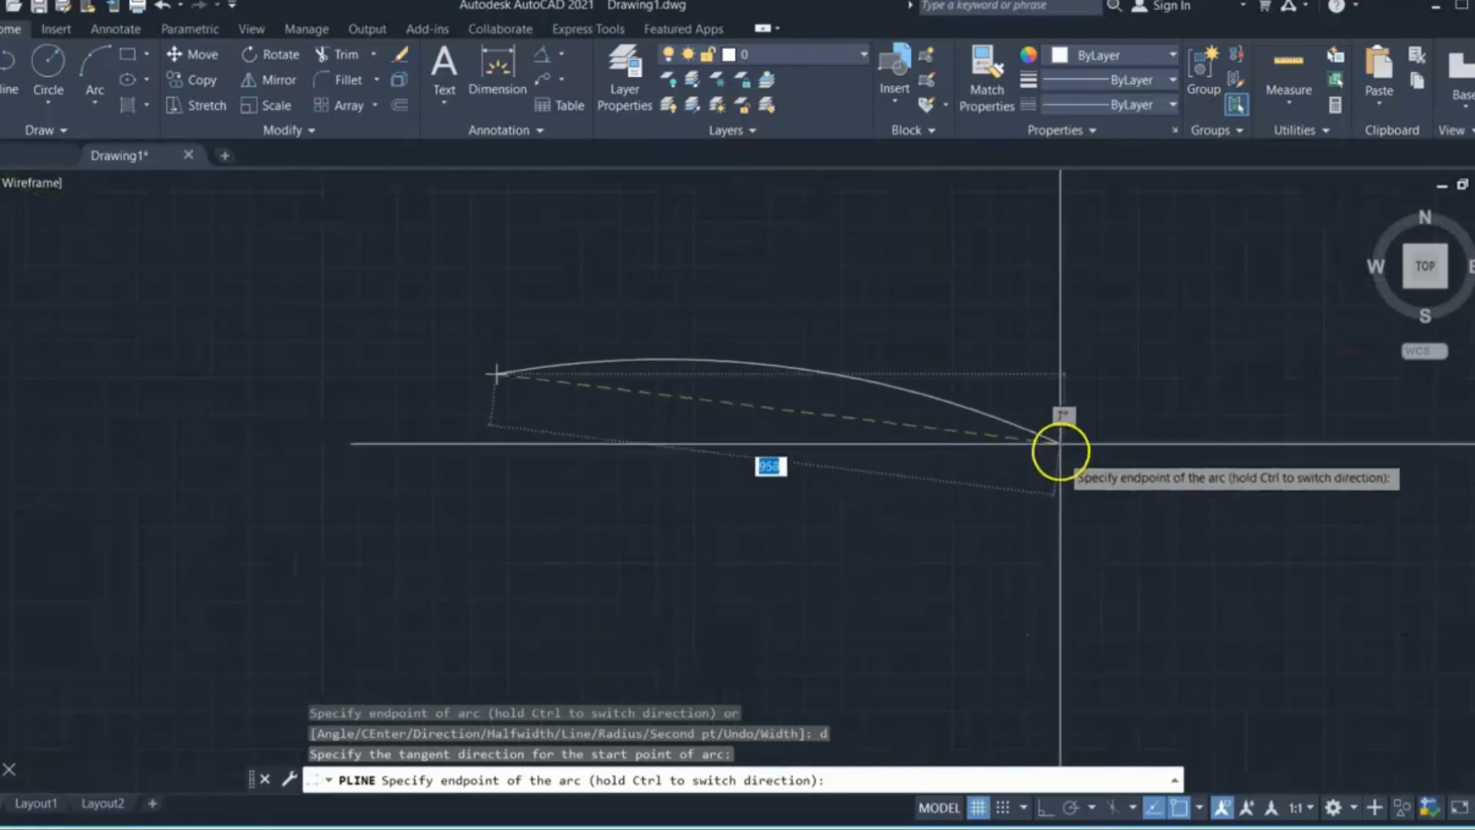
scroll(678, 451, up, 5)
scroll(942, 557, down, 6)
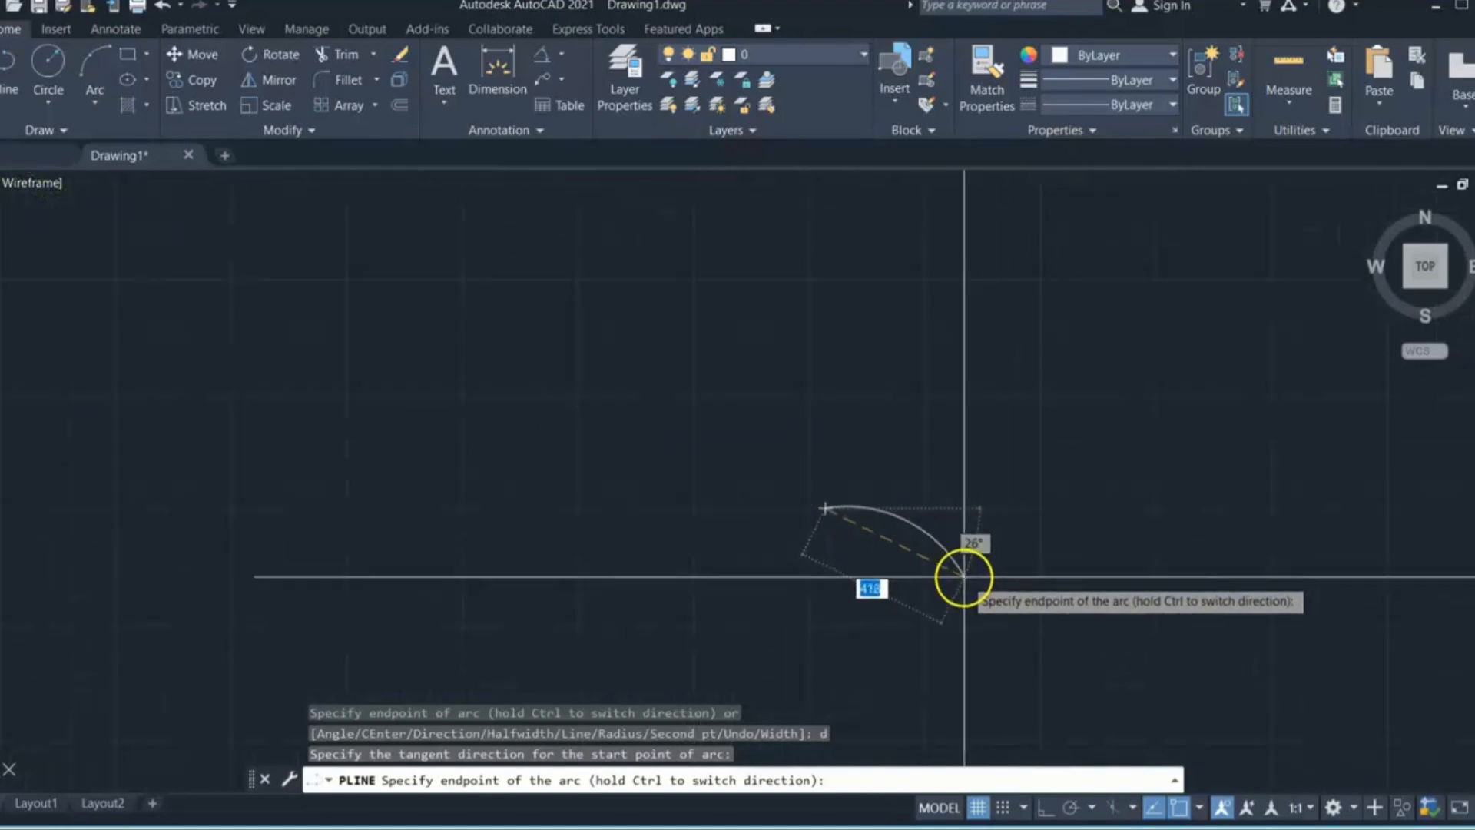
scroll(830, 422, up, 4)
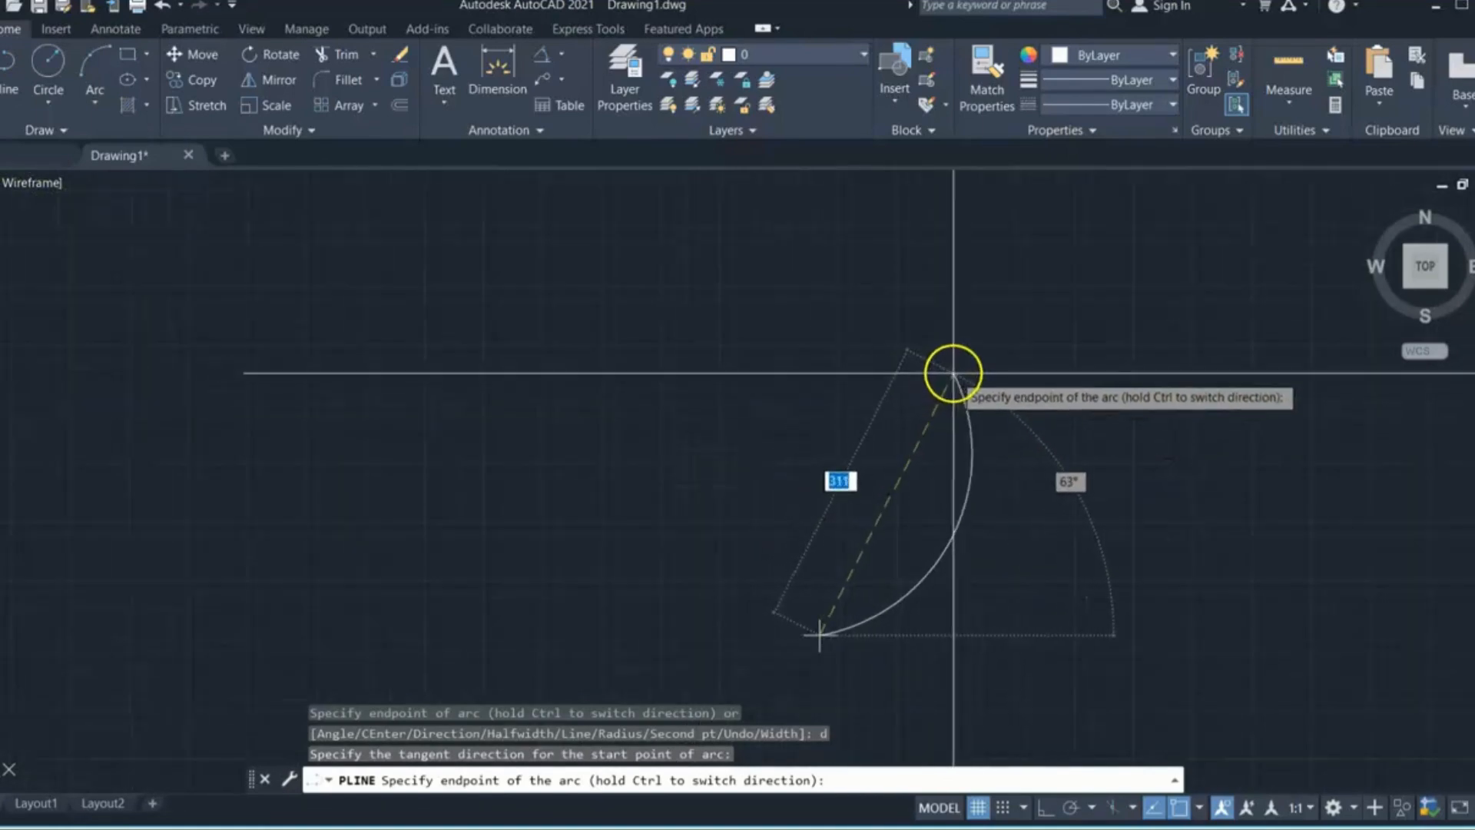
click(921, 380)
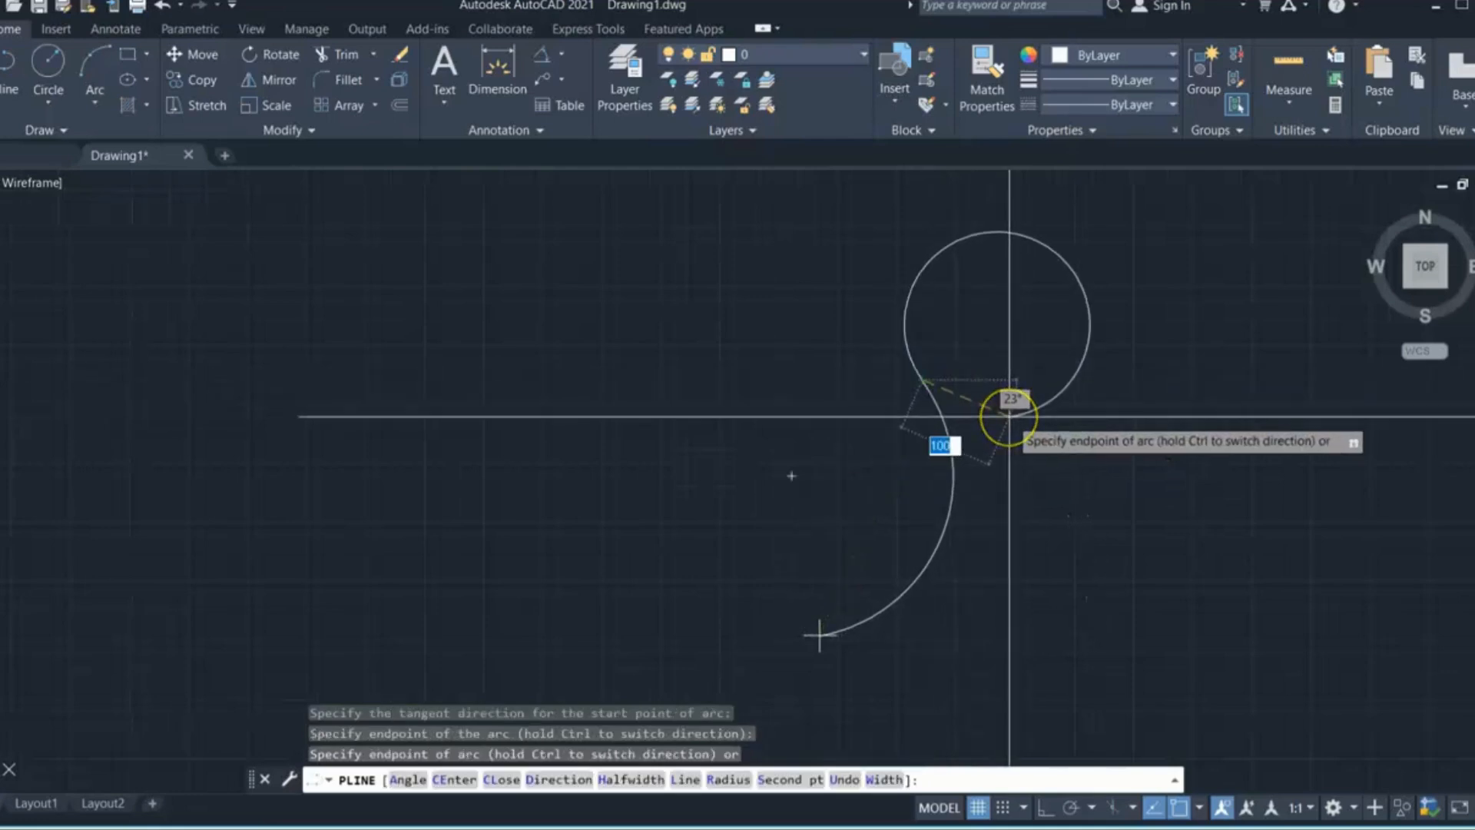
key(Escape)
Step: Start another polyline right of the thin arc in Arc mode, with a starting half-width of 5 and an ending half-width of 10
scroll(492, 480, down, 4)
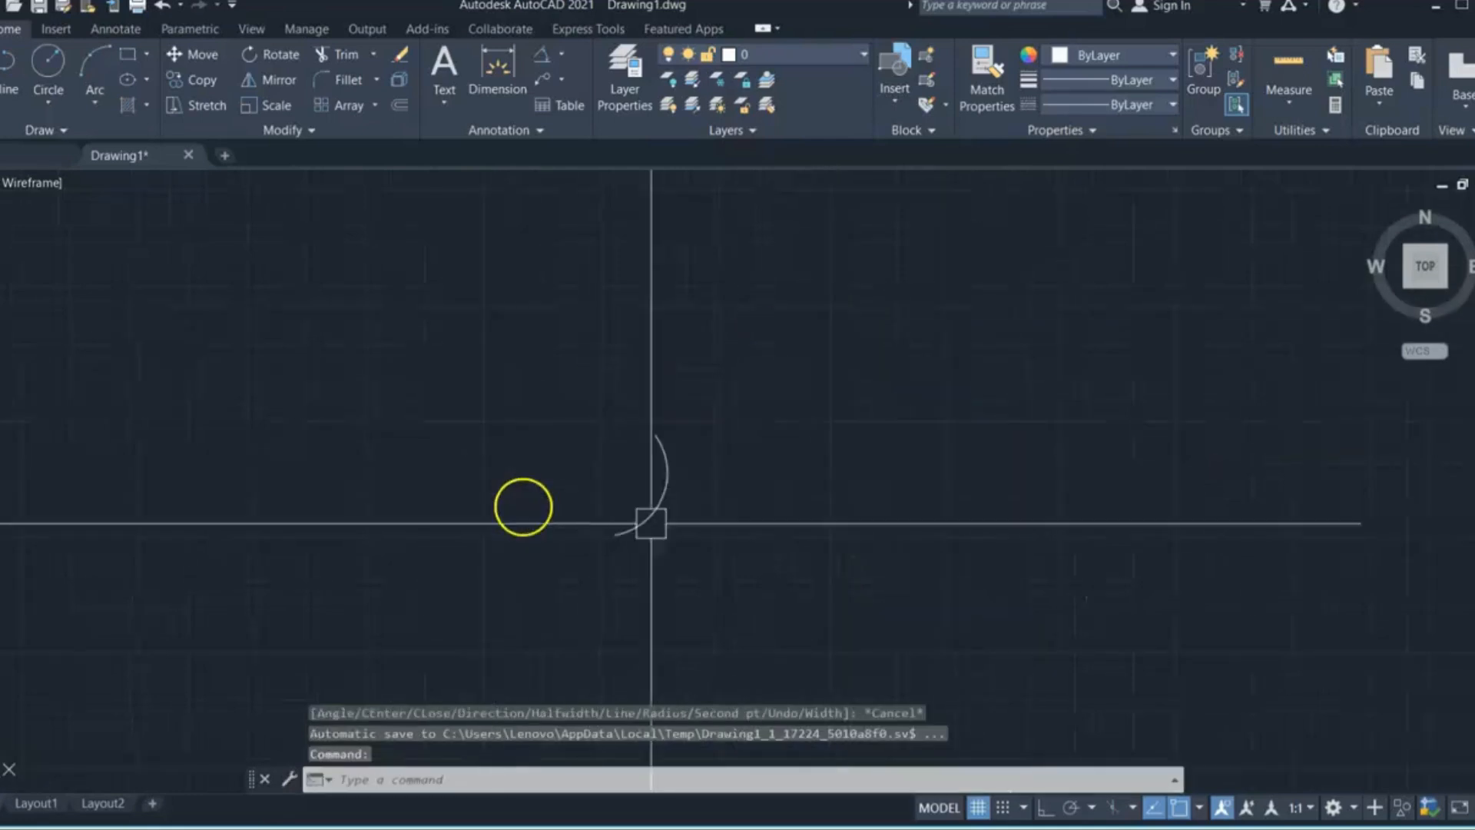
scroll(796, 482, up, 4)
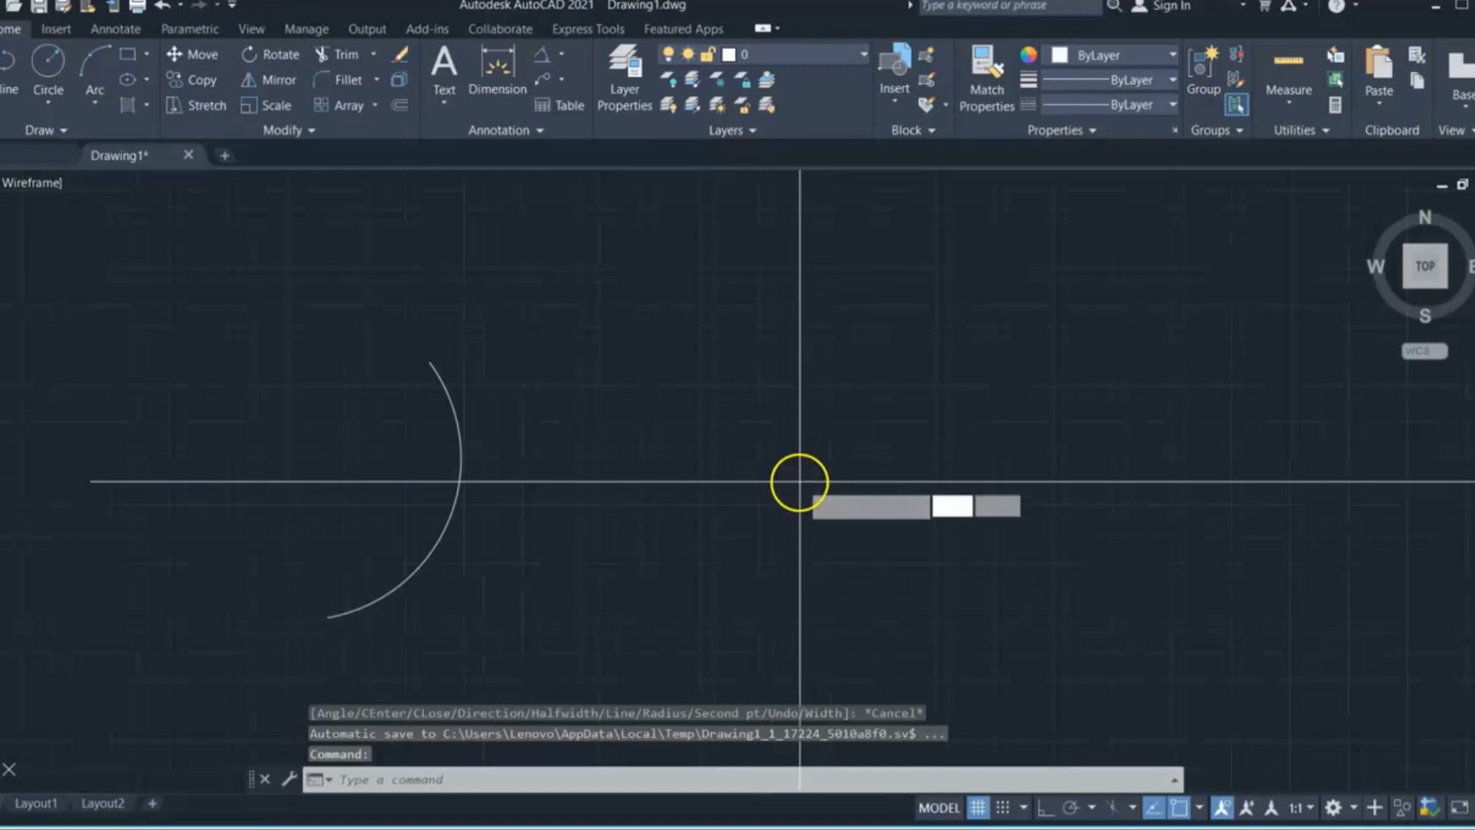
key(Return)
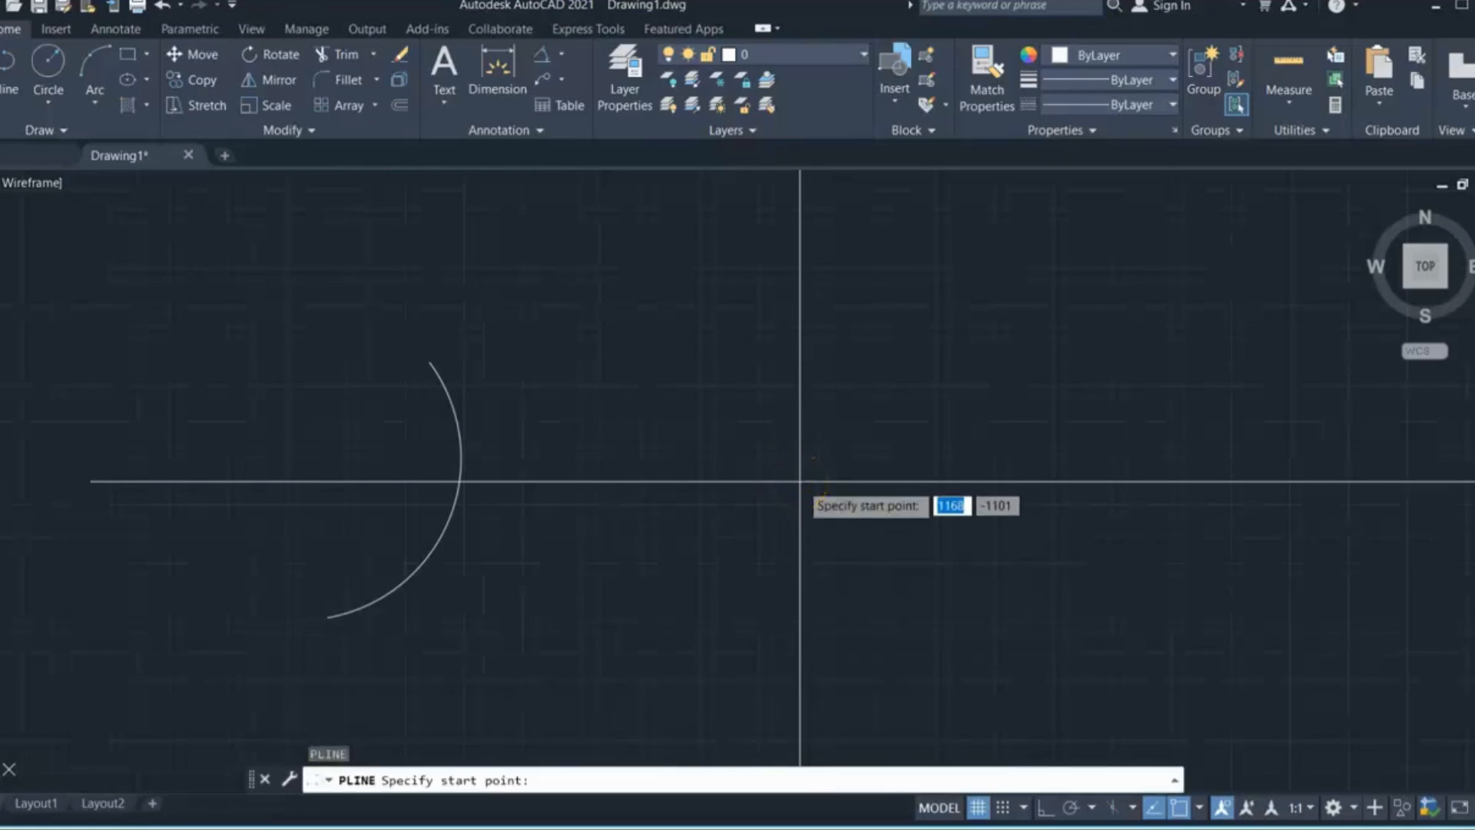
click(726, 449)
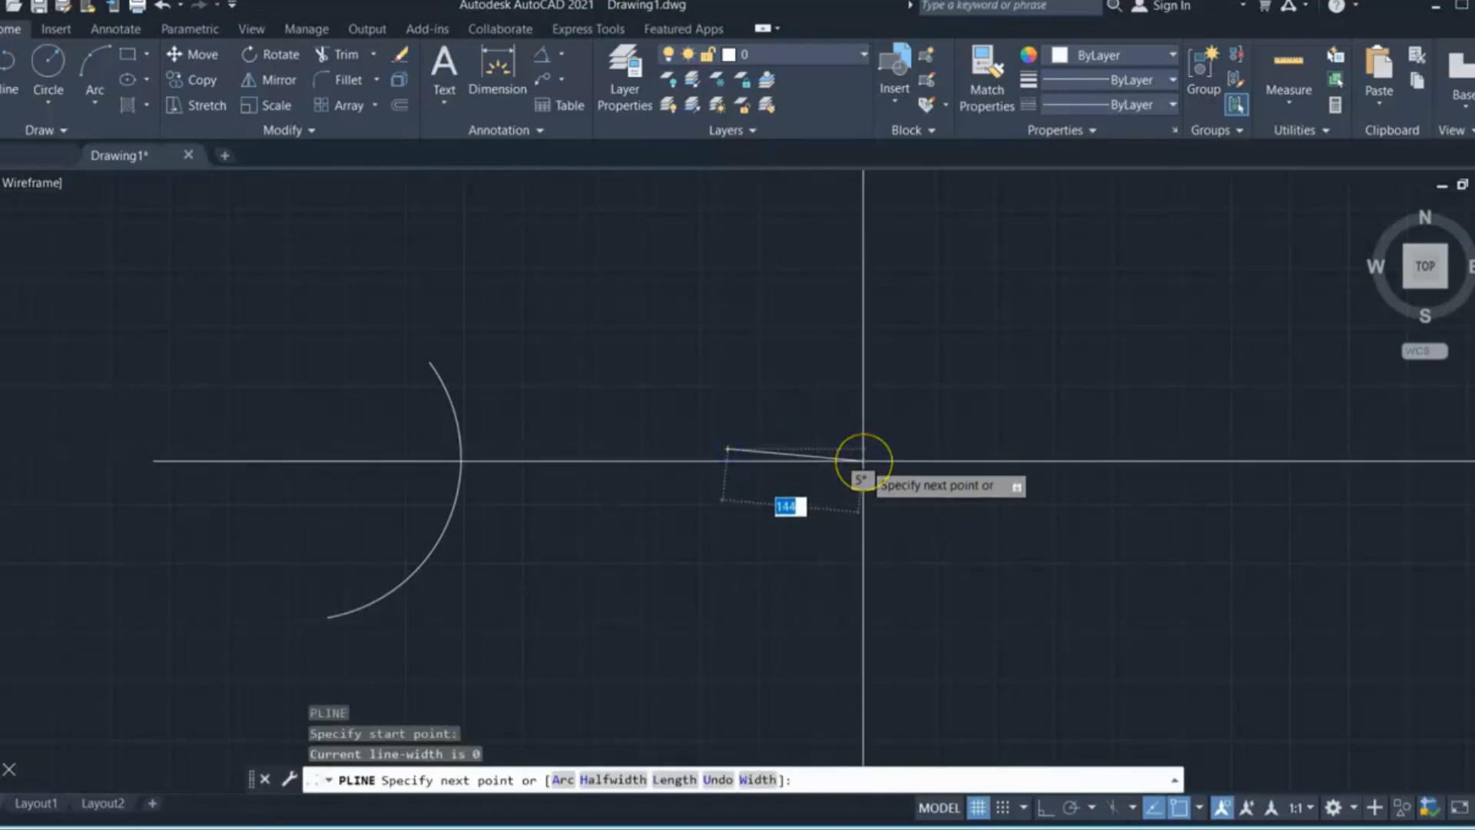
key(Return)
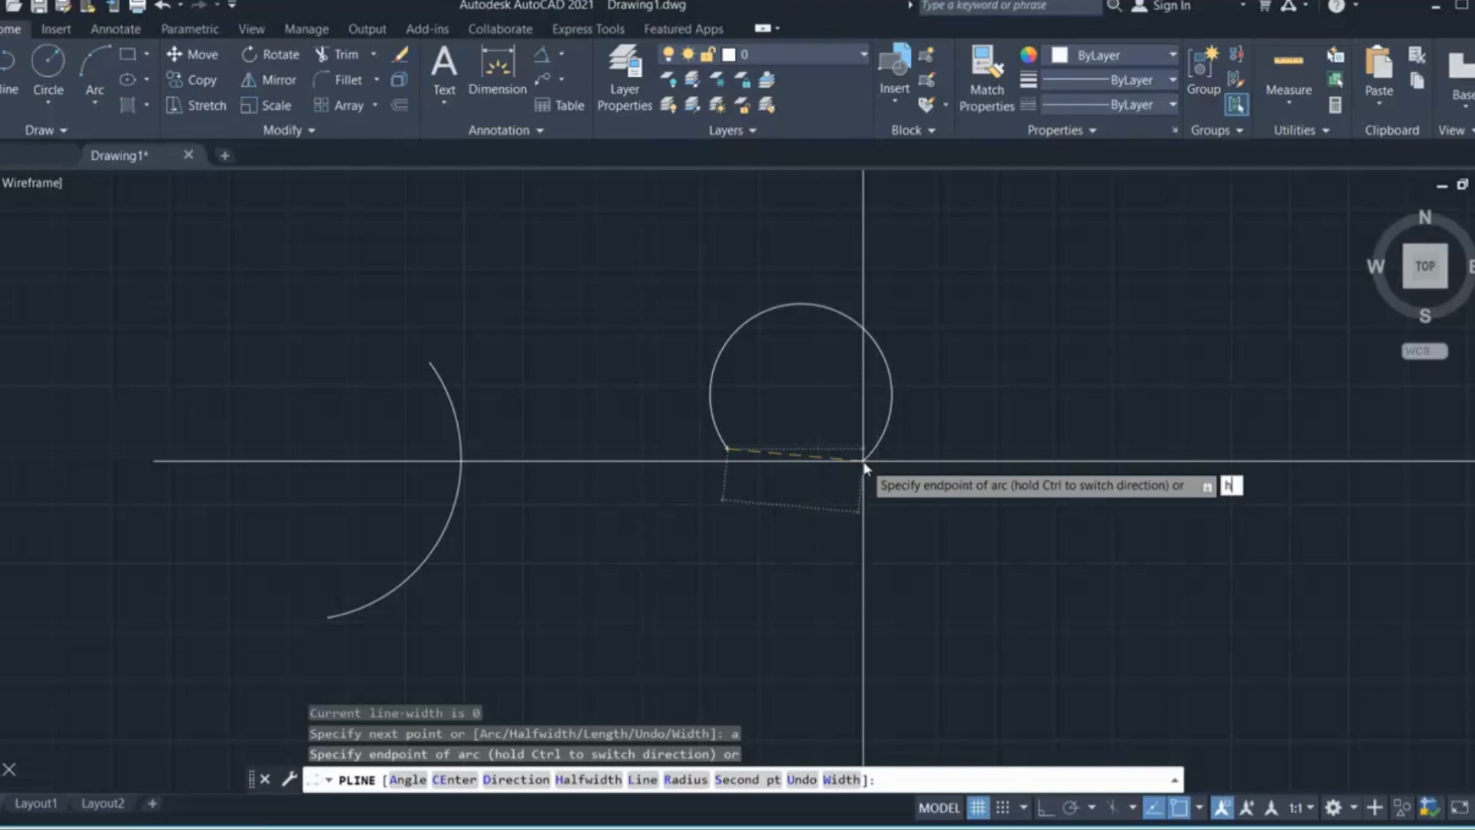
key(Return)
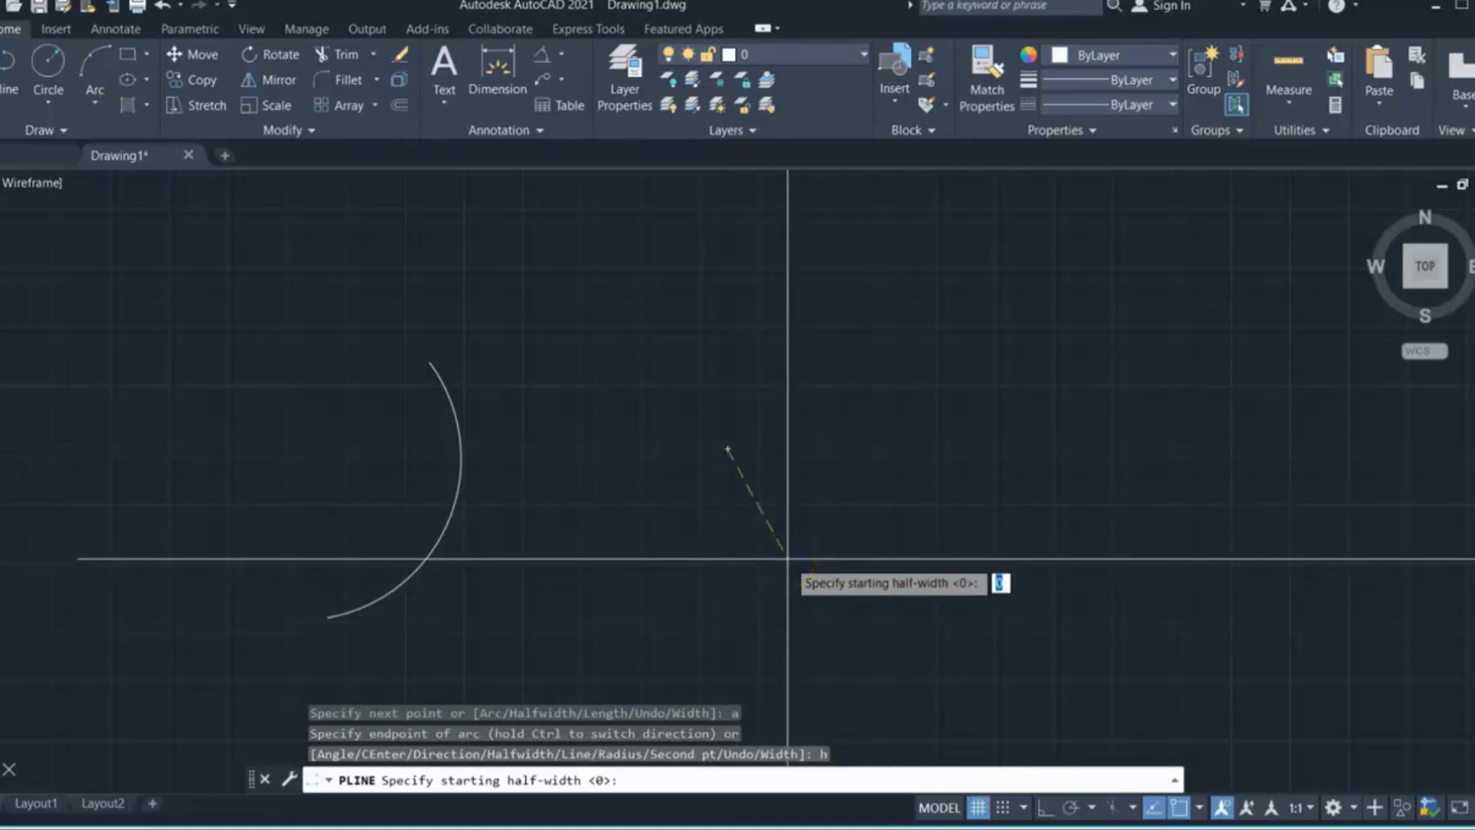
click(954, 453)
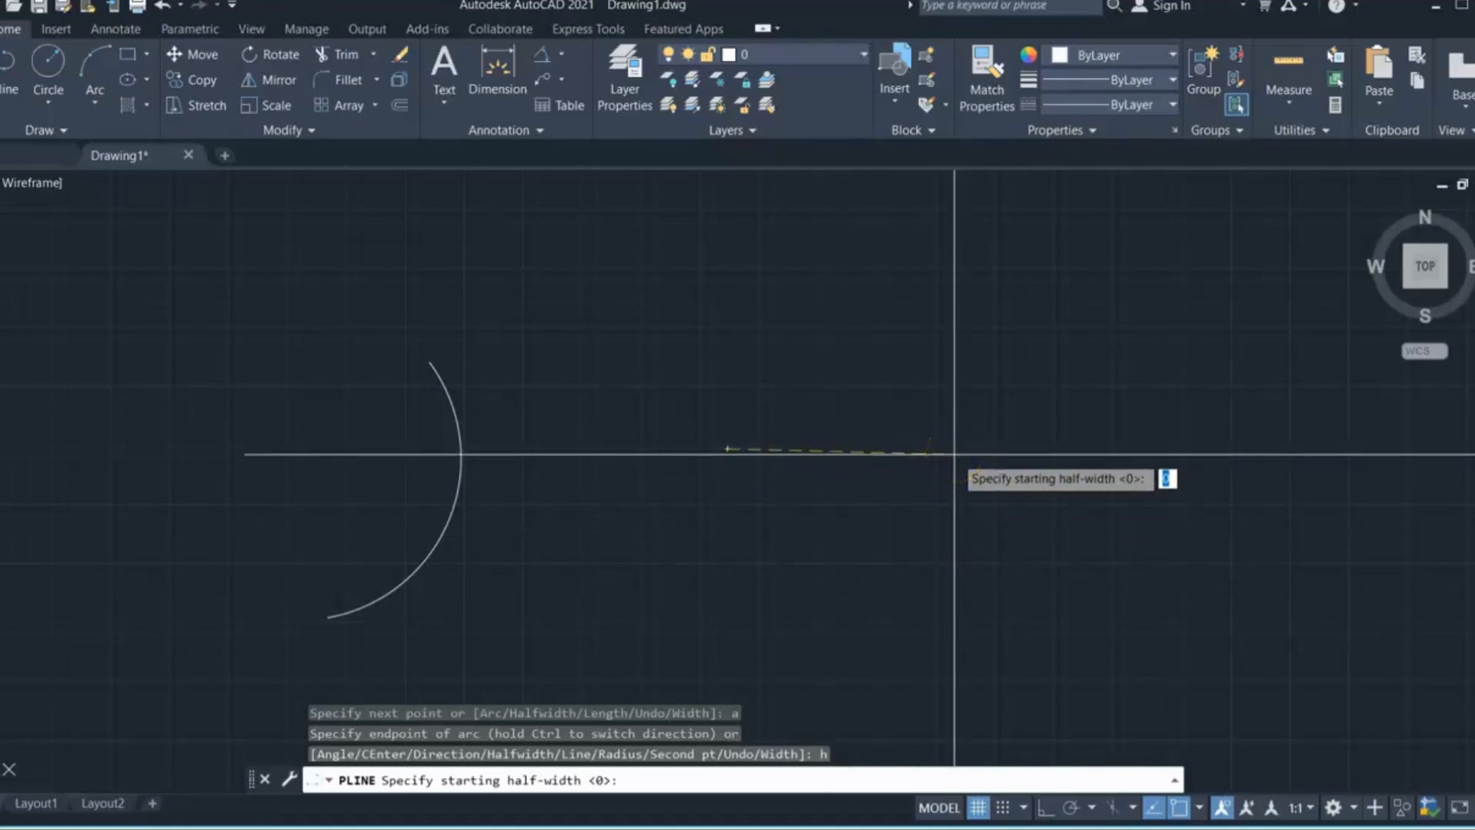
key(Return)
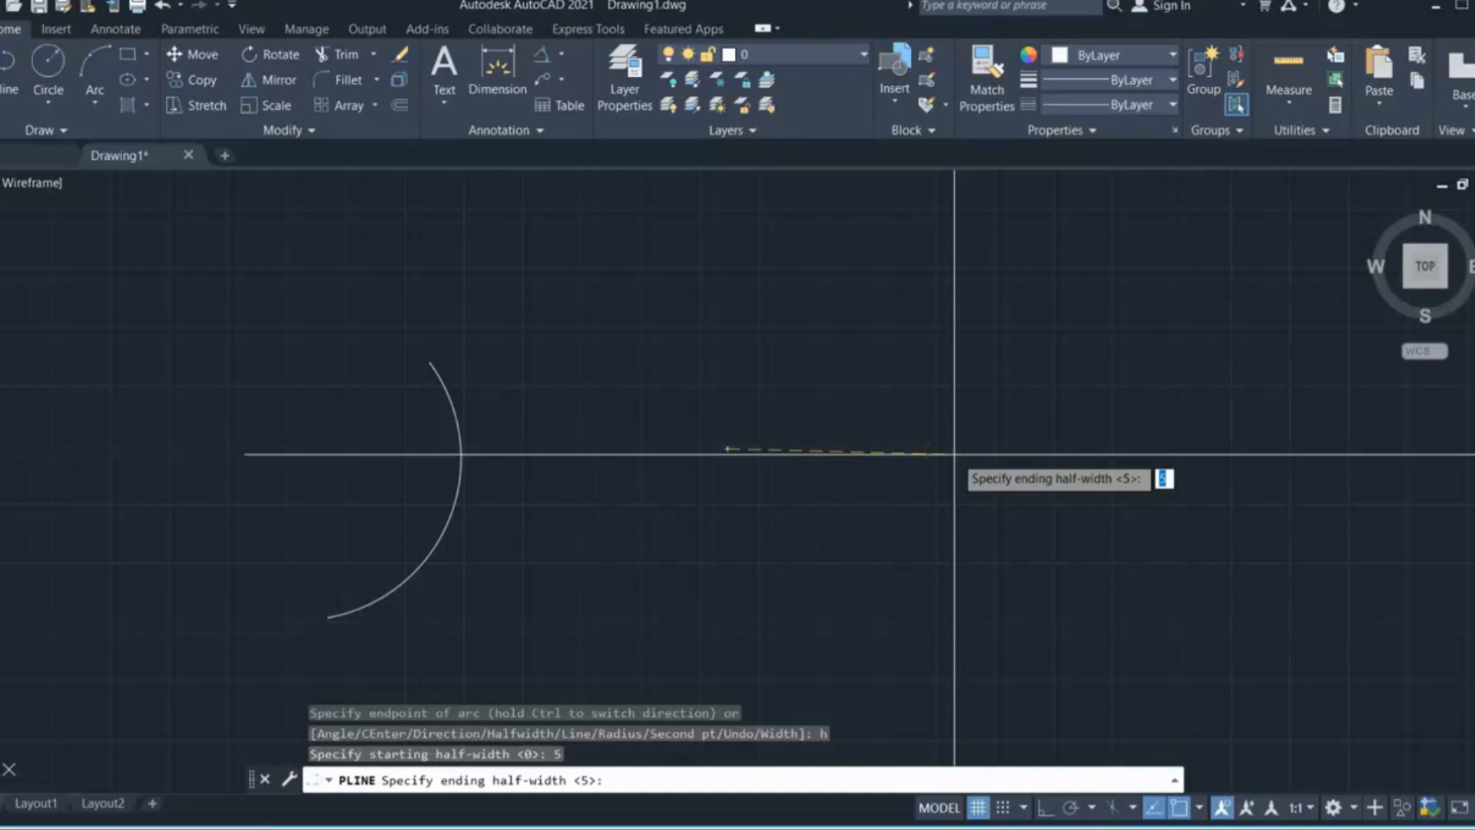
key(Return)
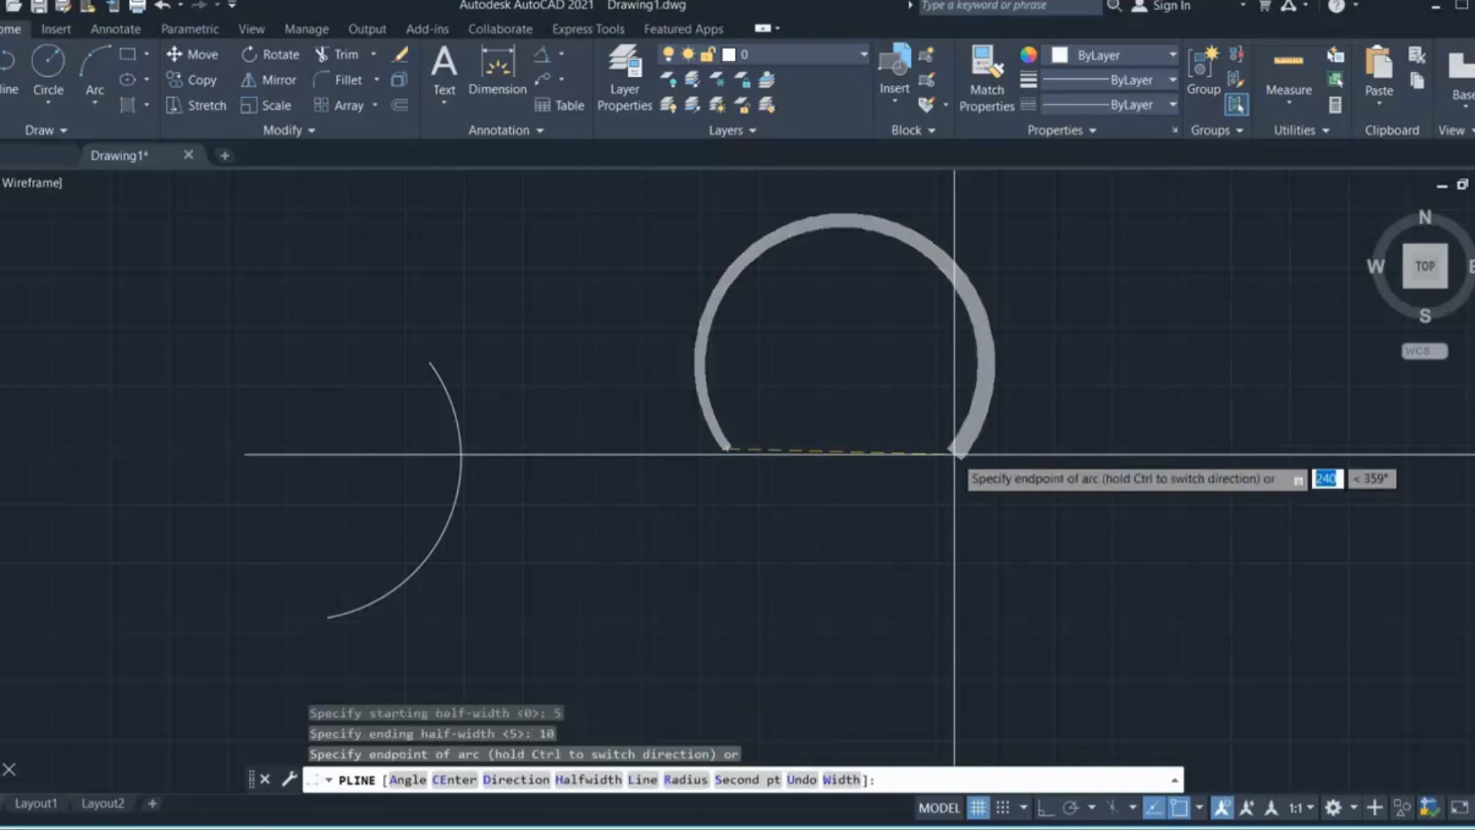
Step: Place the tapered arc's endpoint diagonally up and to the right of its start point, and end the polyline
scroll(960, 415, down, 4)
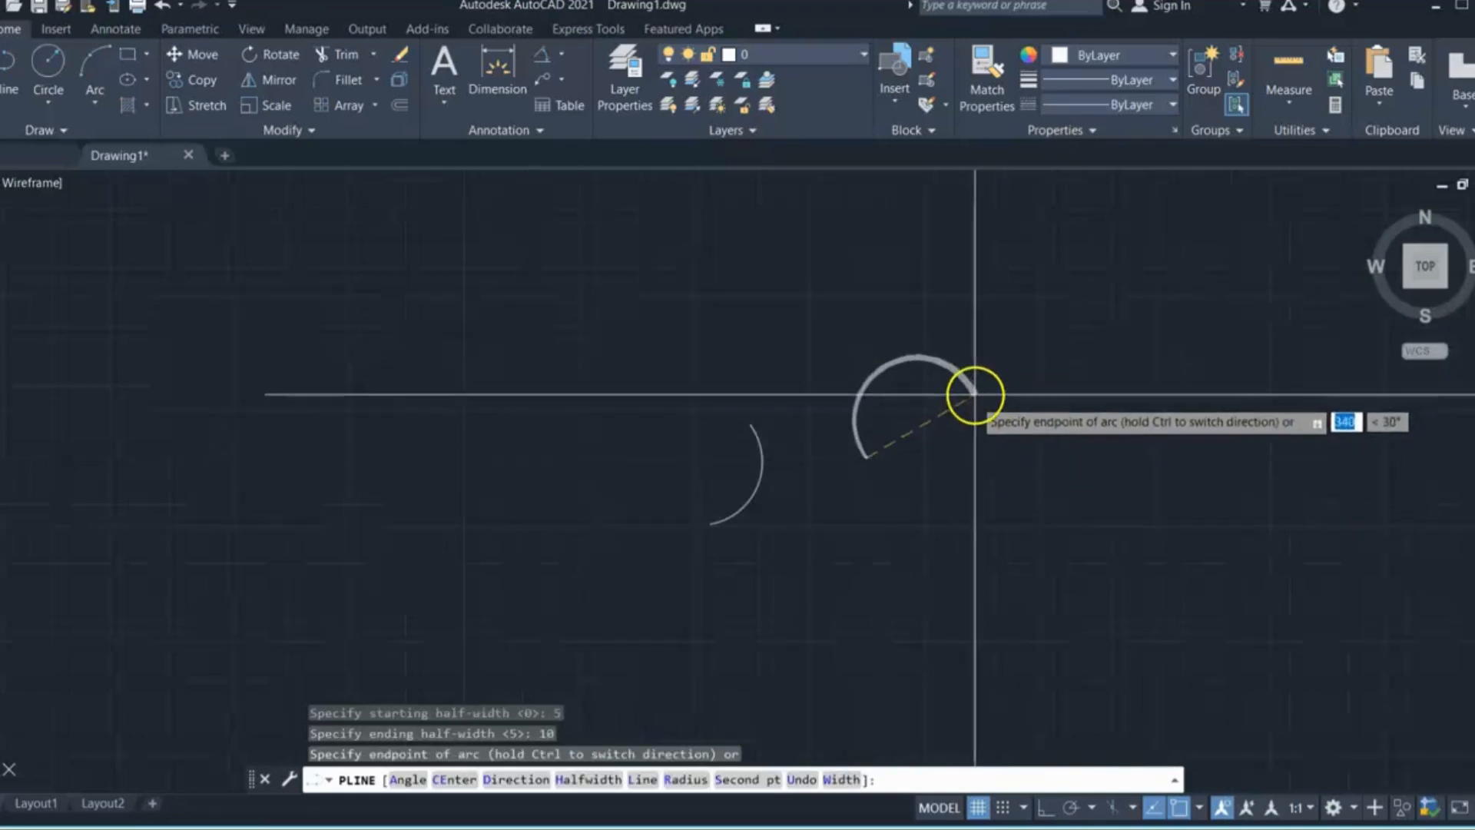
scroll(968, 349, up, 5)
click(989, 347)
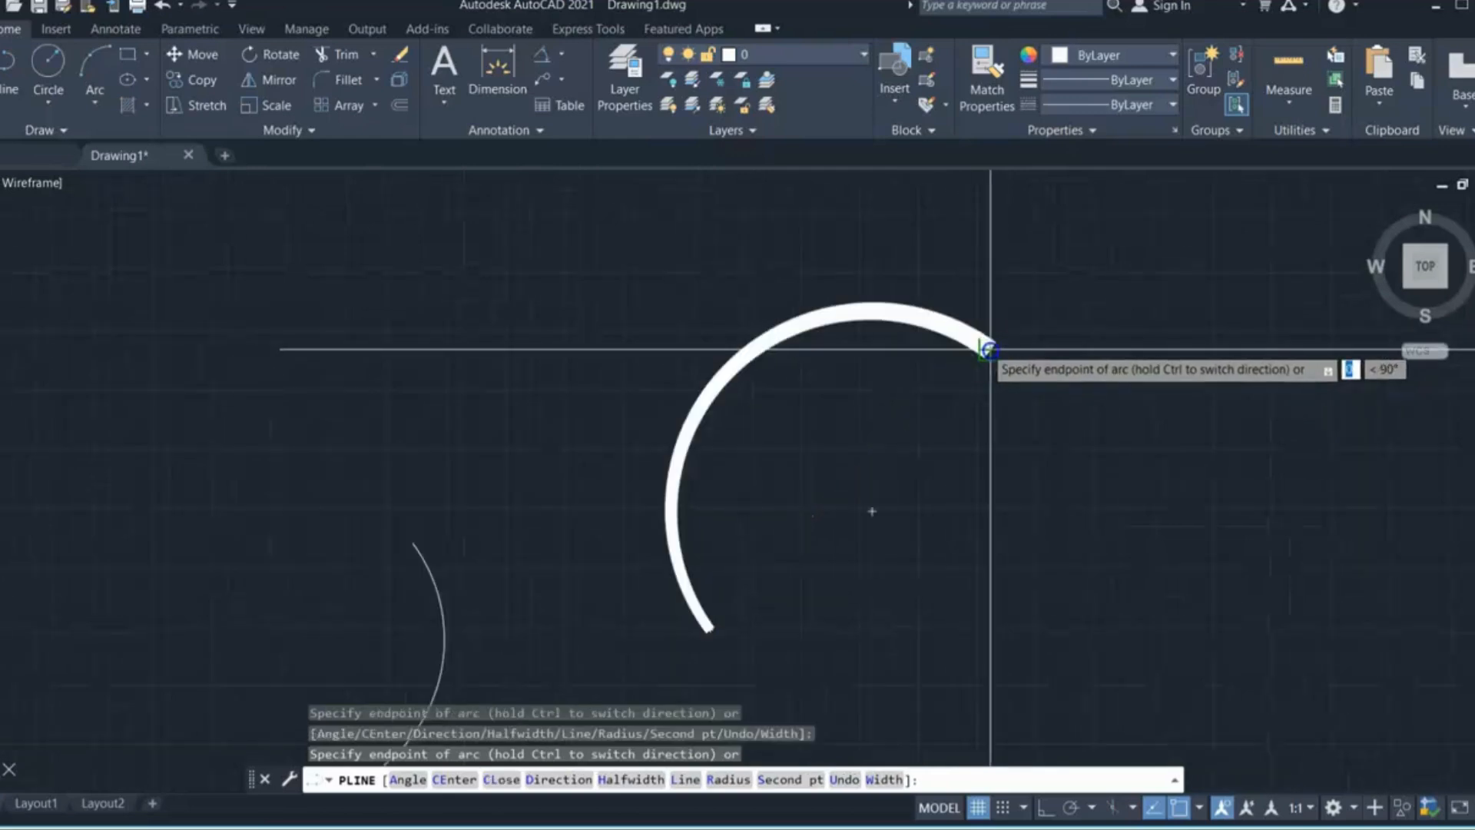
key(Escape)
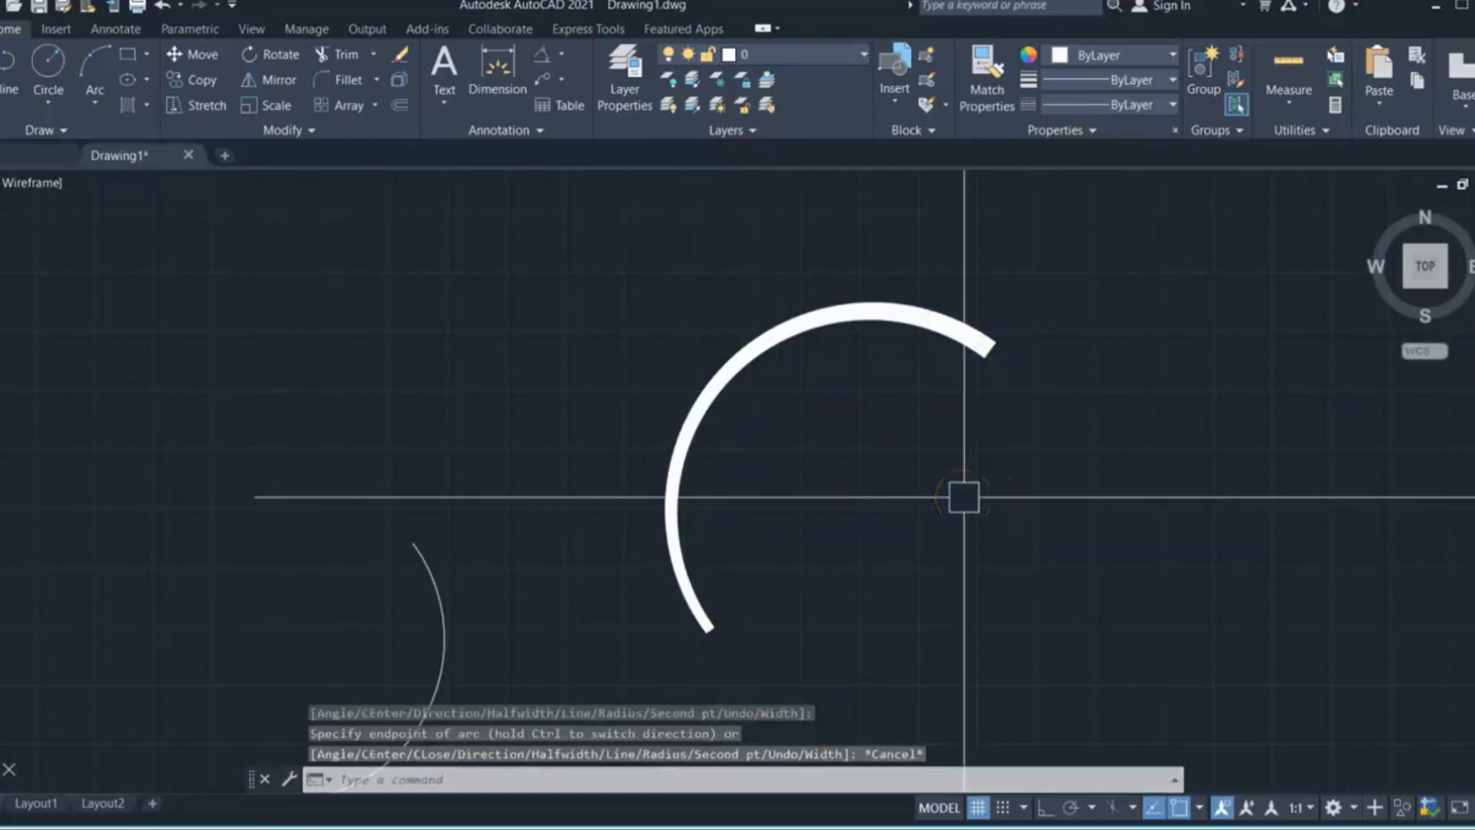
Step: Examine the width of the tapered arc at its narrow starting end
scroll(711, 618, up, 6)
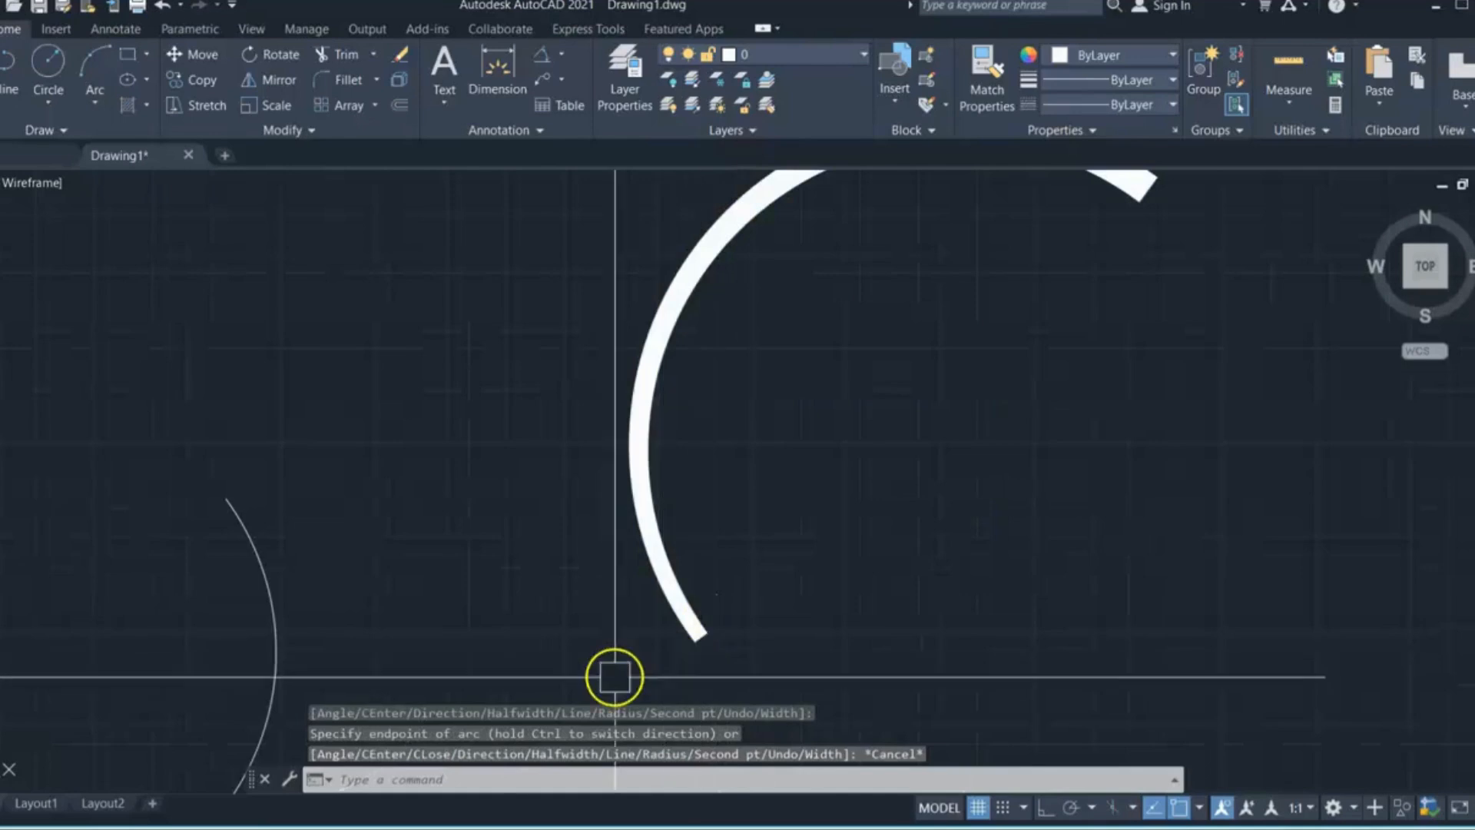
scroll(688, 655, up, 2)
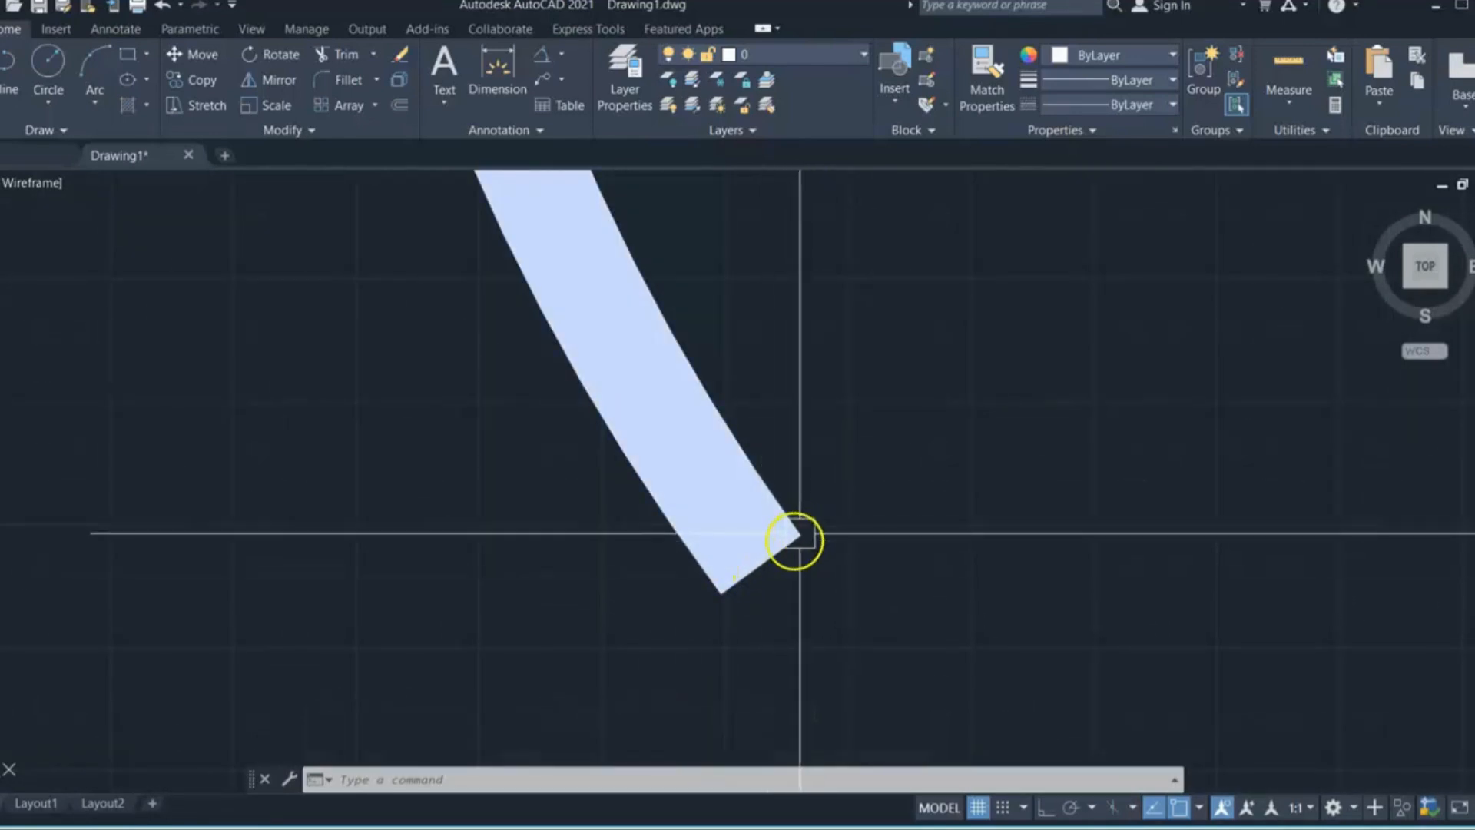
scroll(583, 669, down, 3)
scroll(658, 622, up, 2)
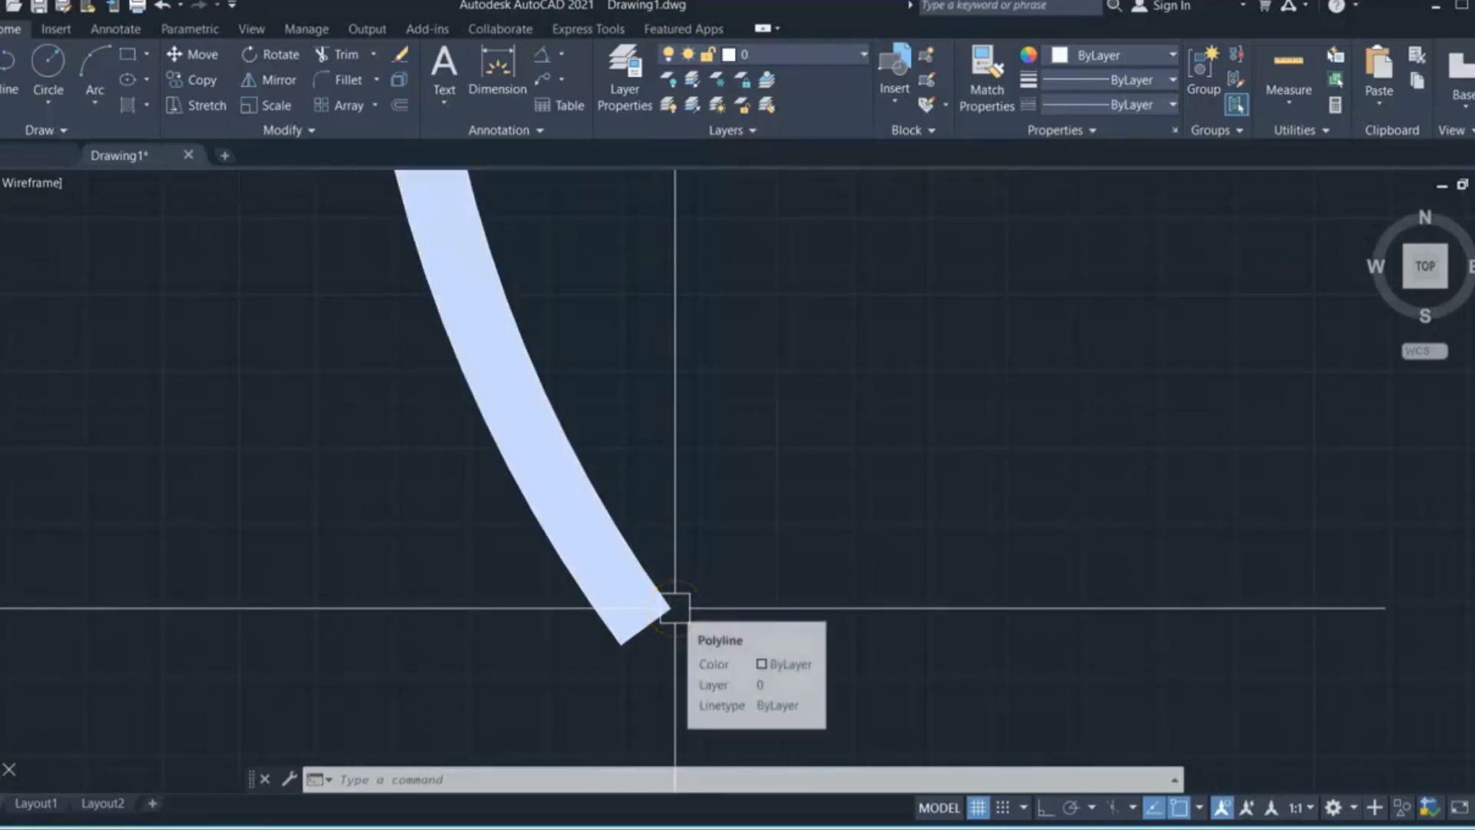
scroll(576, 675, down, 3)
scroll(885, 388, down, 3)
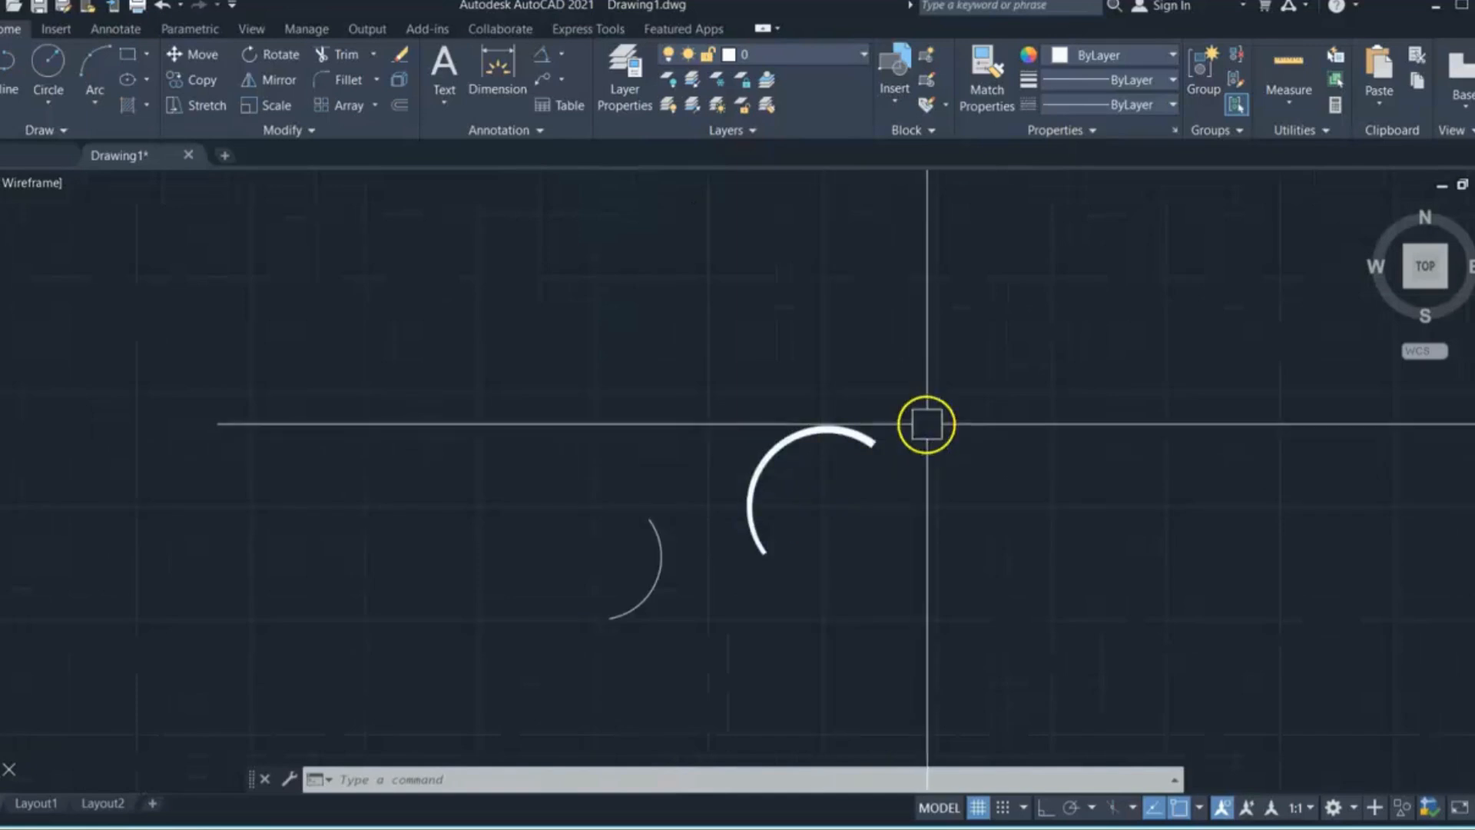
Step: Examine the width of the tapered arc at its wide ending end
scroll(796, 458, up, 6)
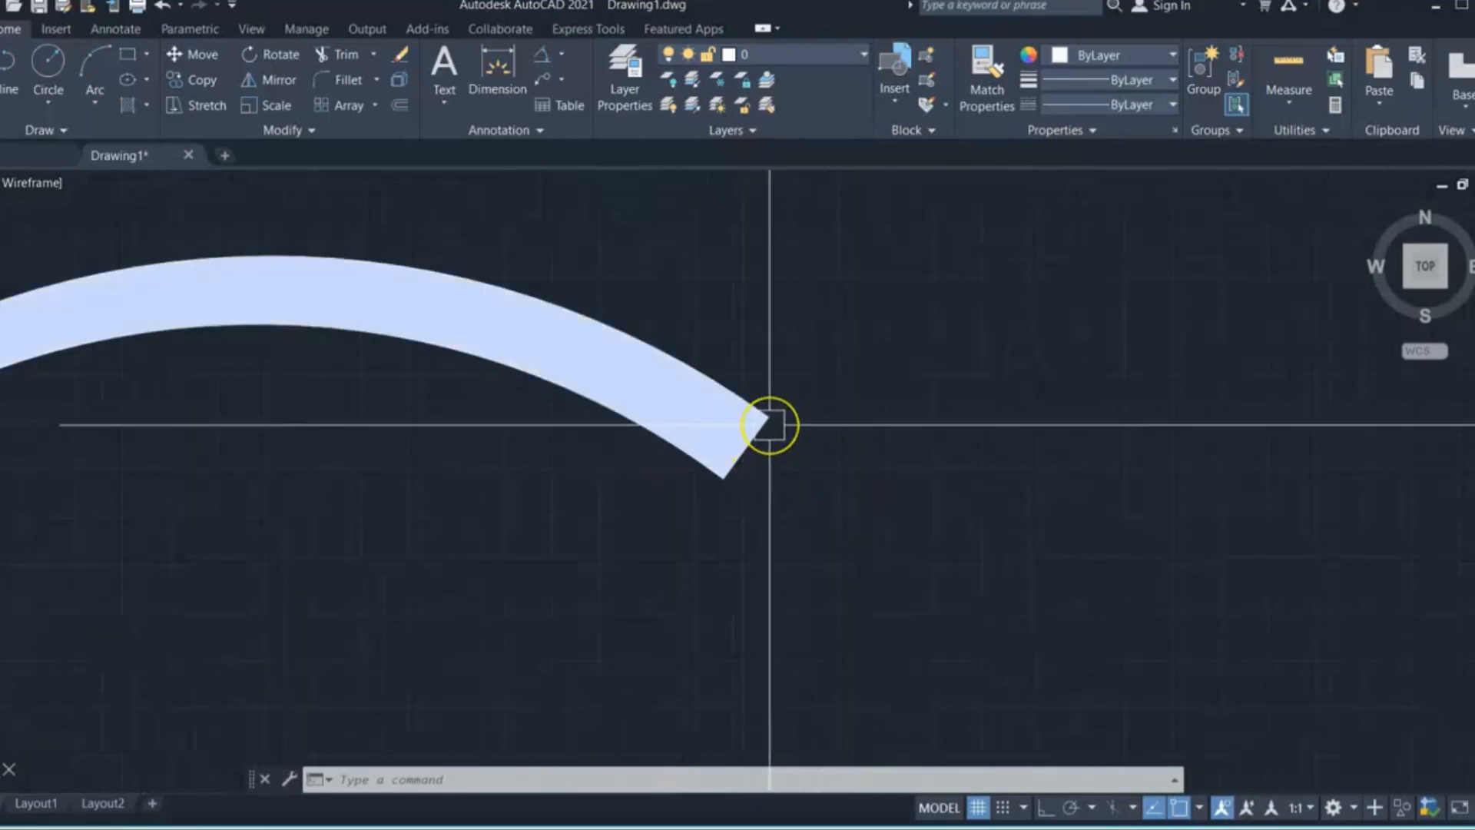
scroll(769, 424, down, 5)
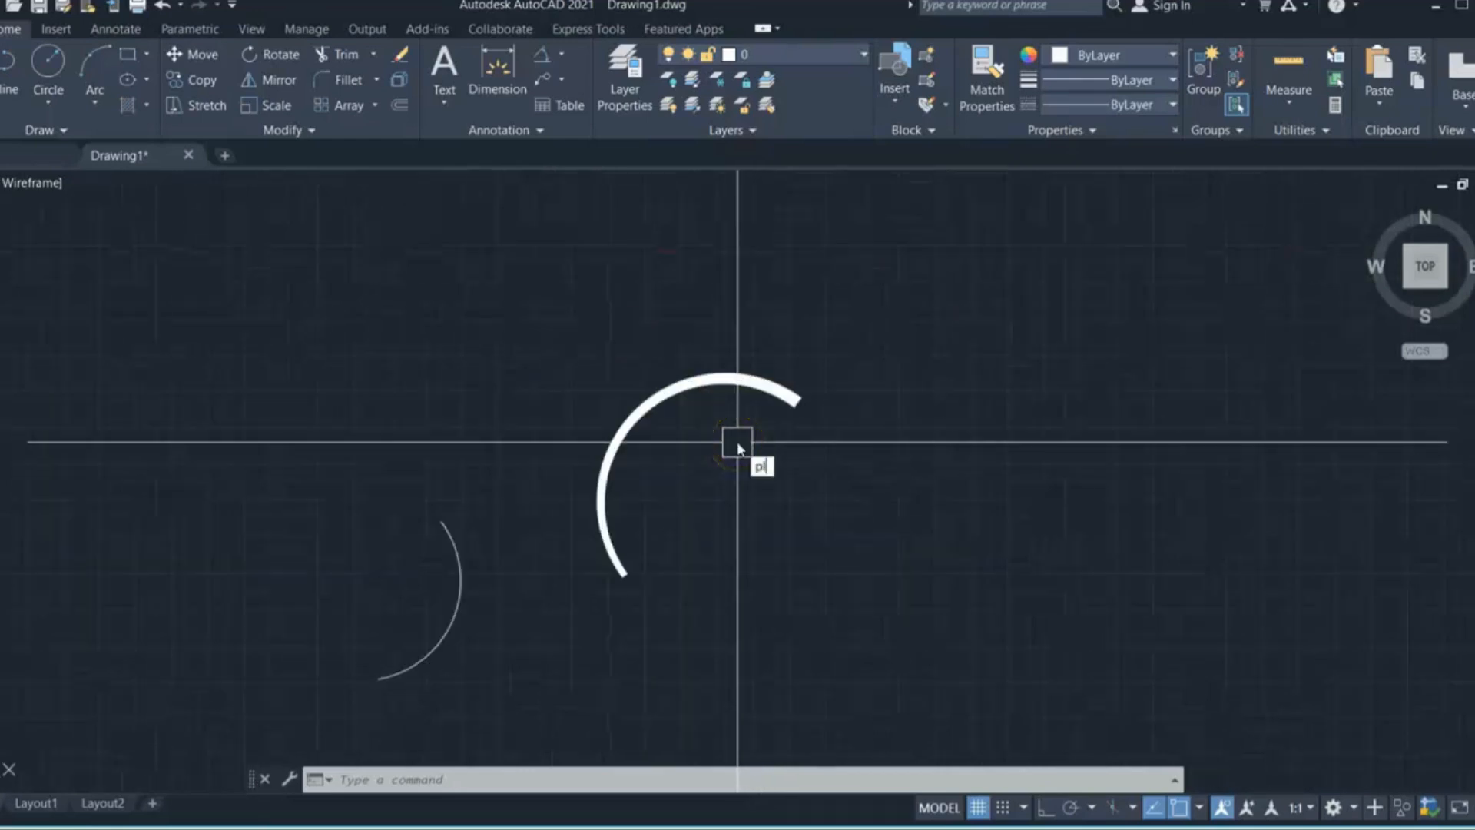
key(Escape)
key(Escape)
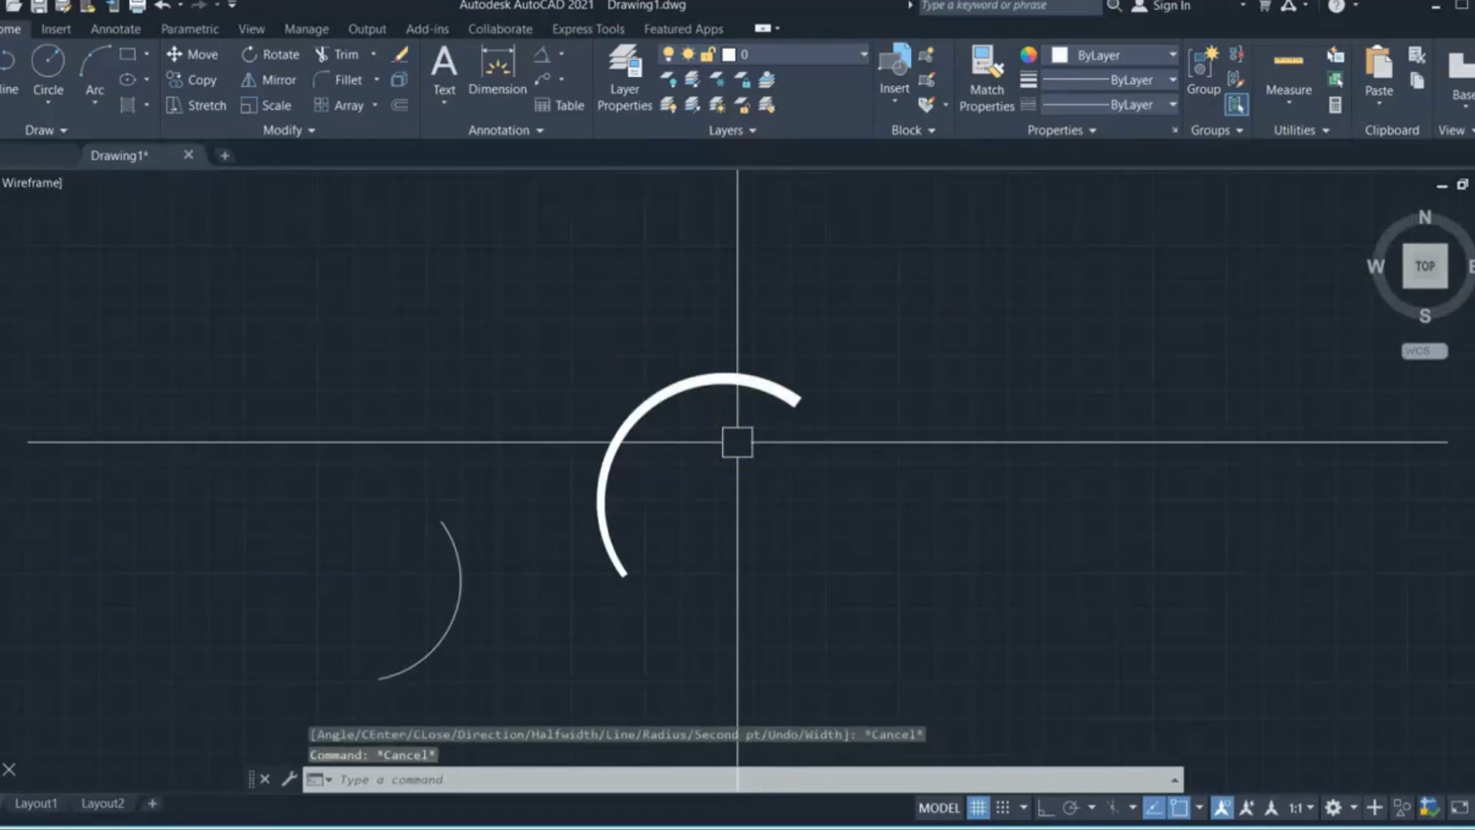
Step: Draw an open polyline of three straight segments to the right of the tapered arc, rising to a peak and bending back down, and end it
key(Return)
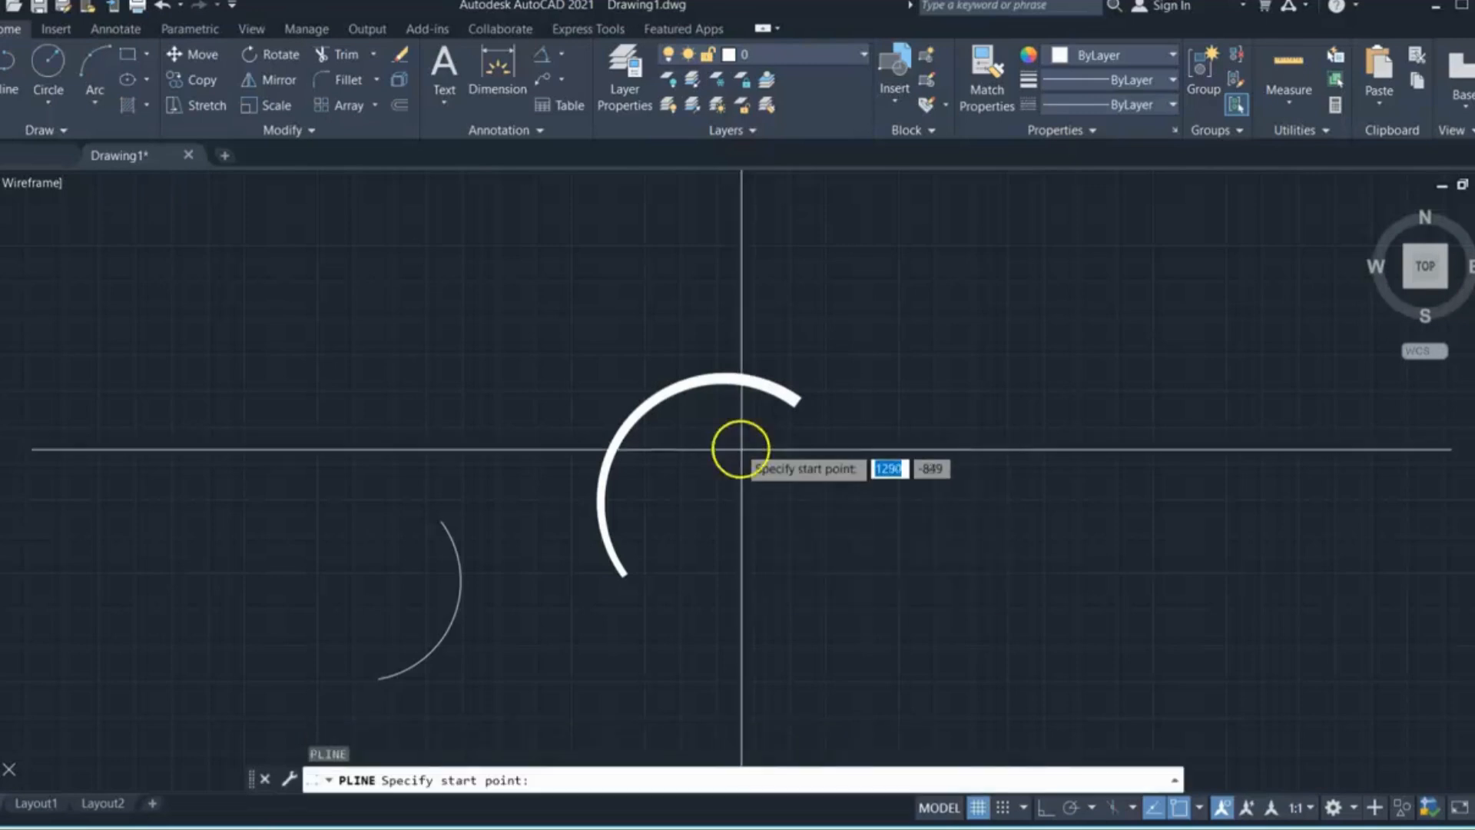
click(853, 459)
click(998, 346)
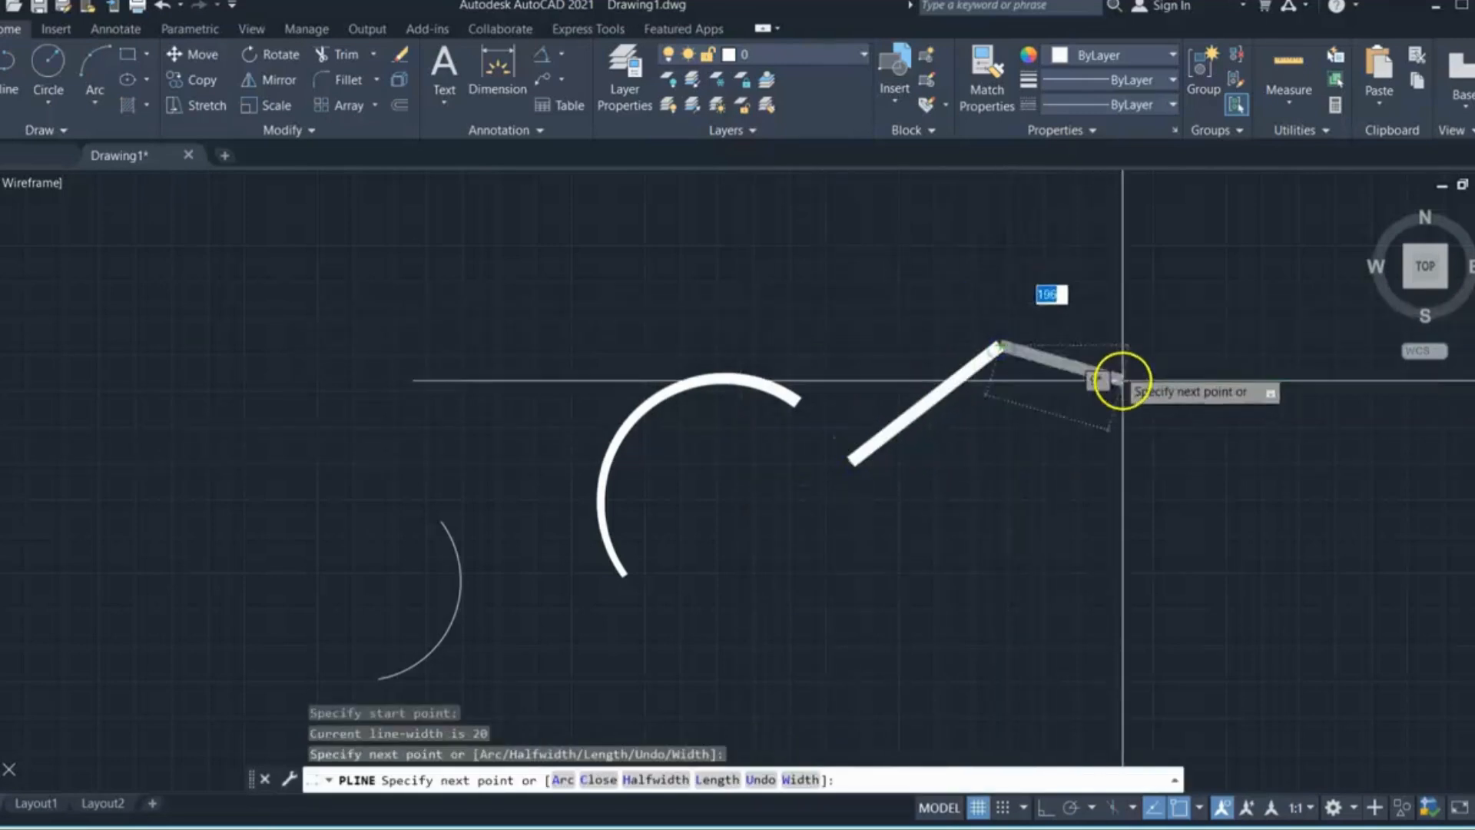
click(1124, 470)
click(1066, 610)
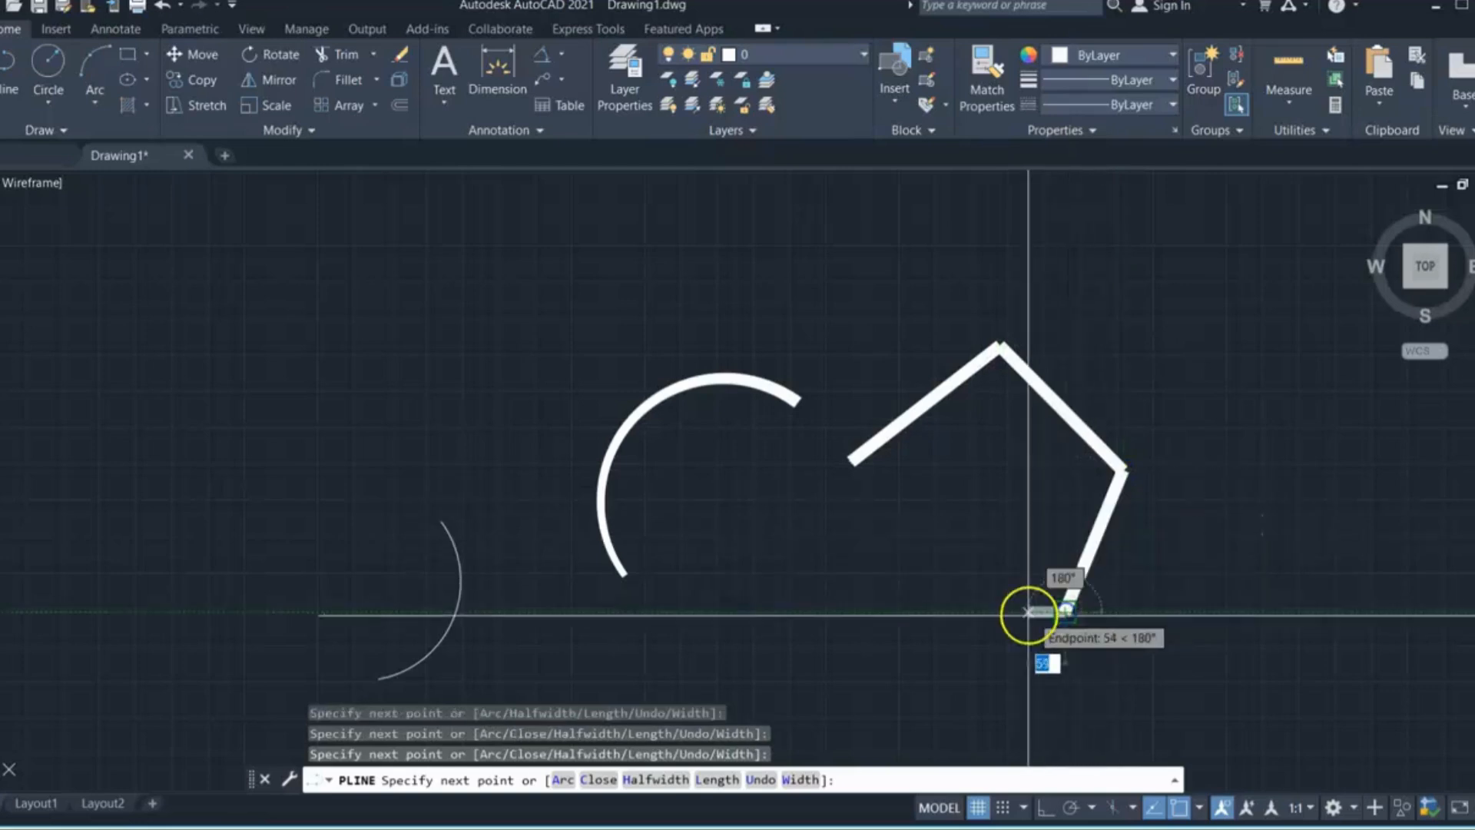
key(Escape)
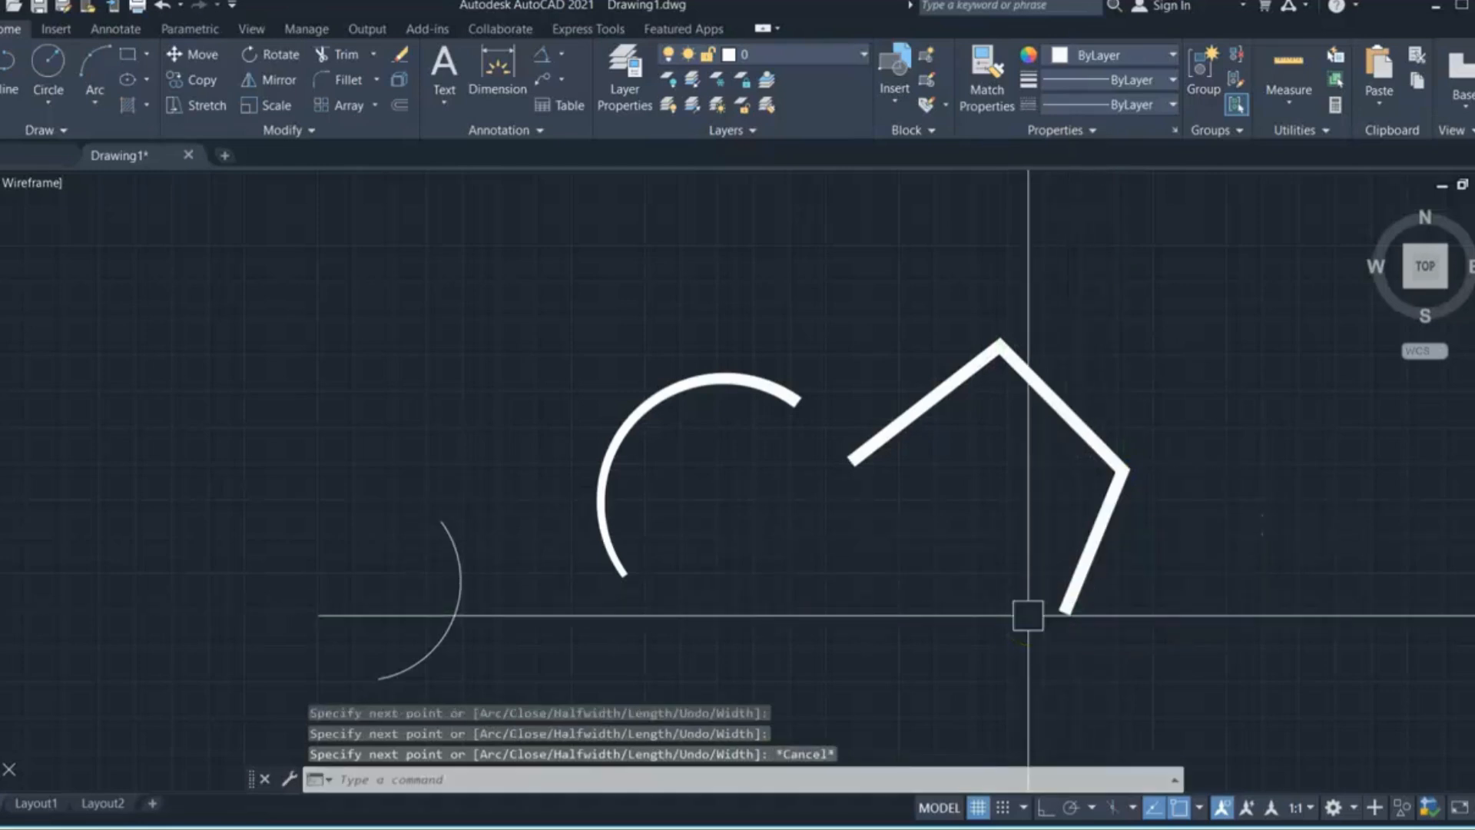
text(pl)
key(Return)
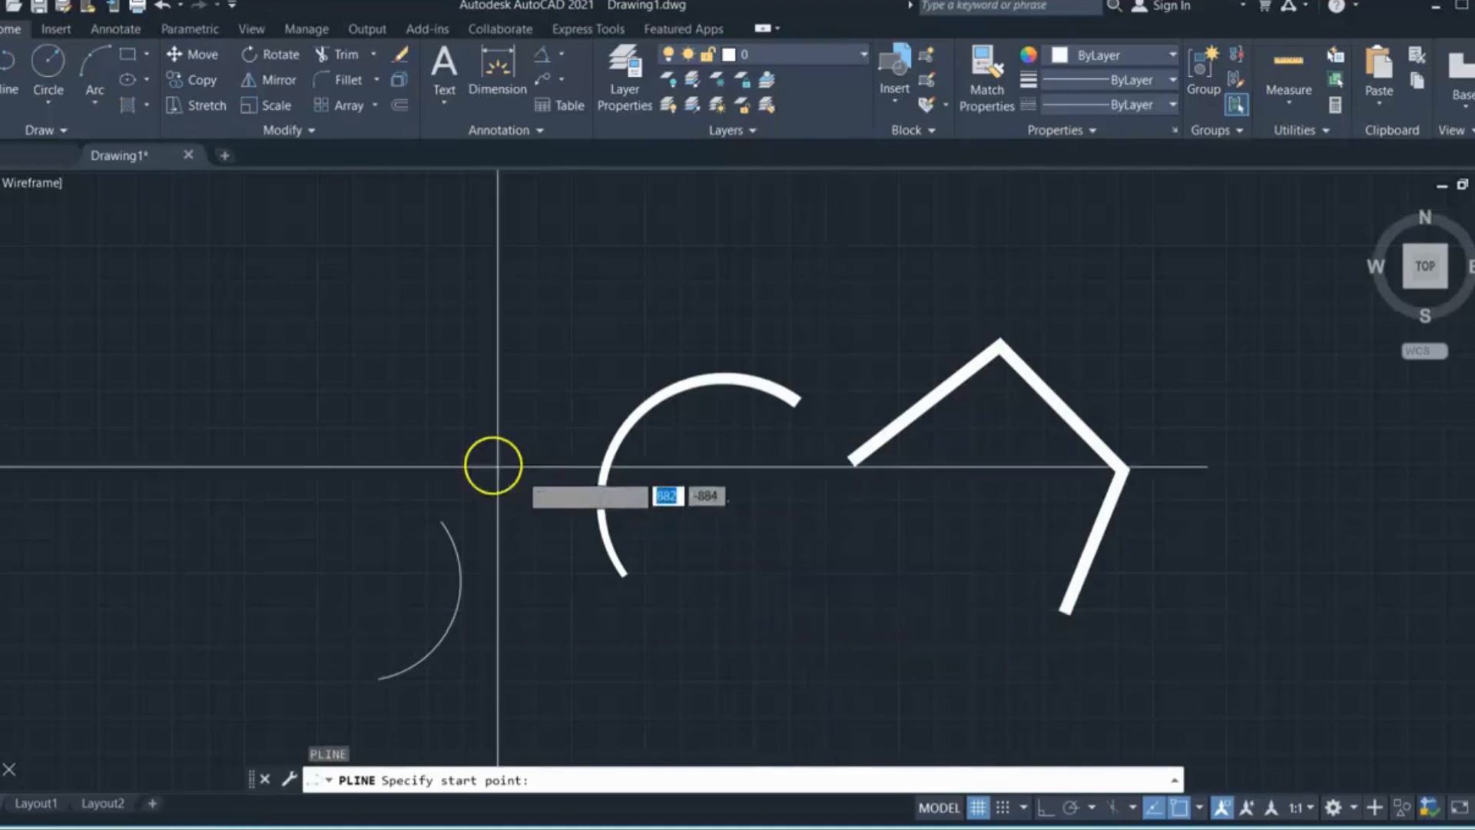
click(338, 370)
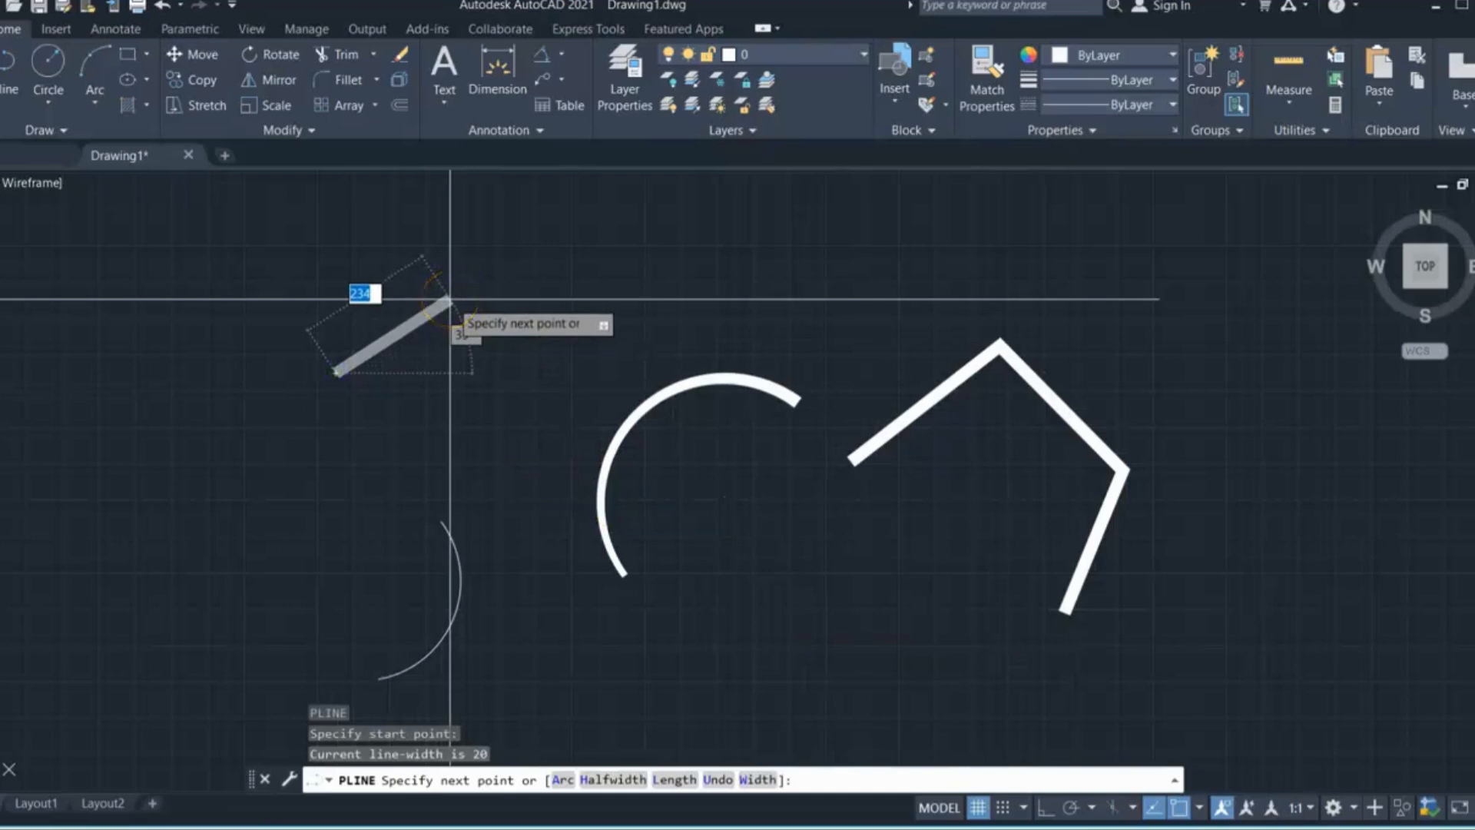
key(Return)
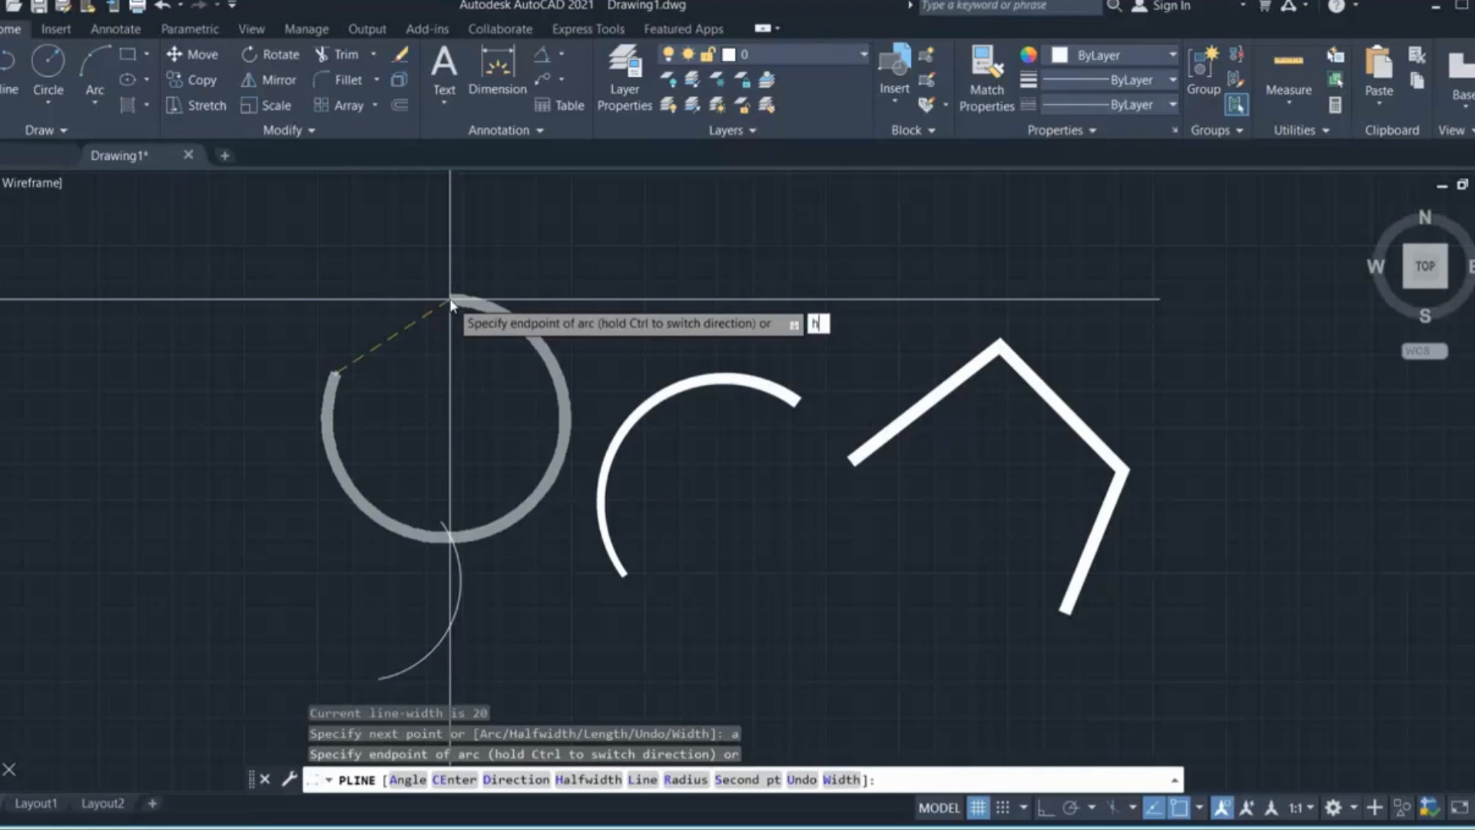
key(Return)
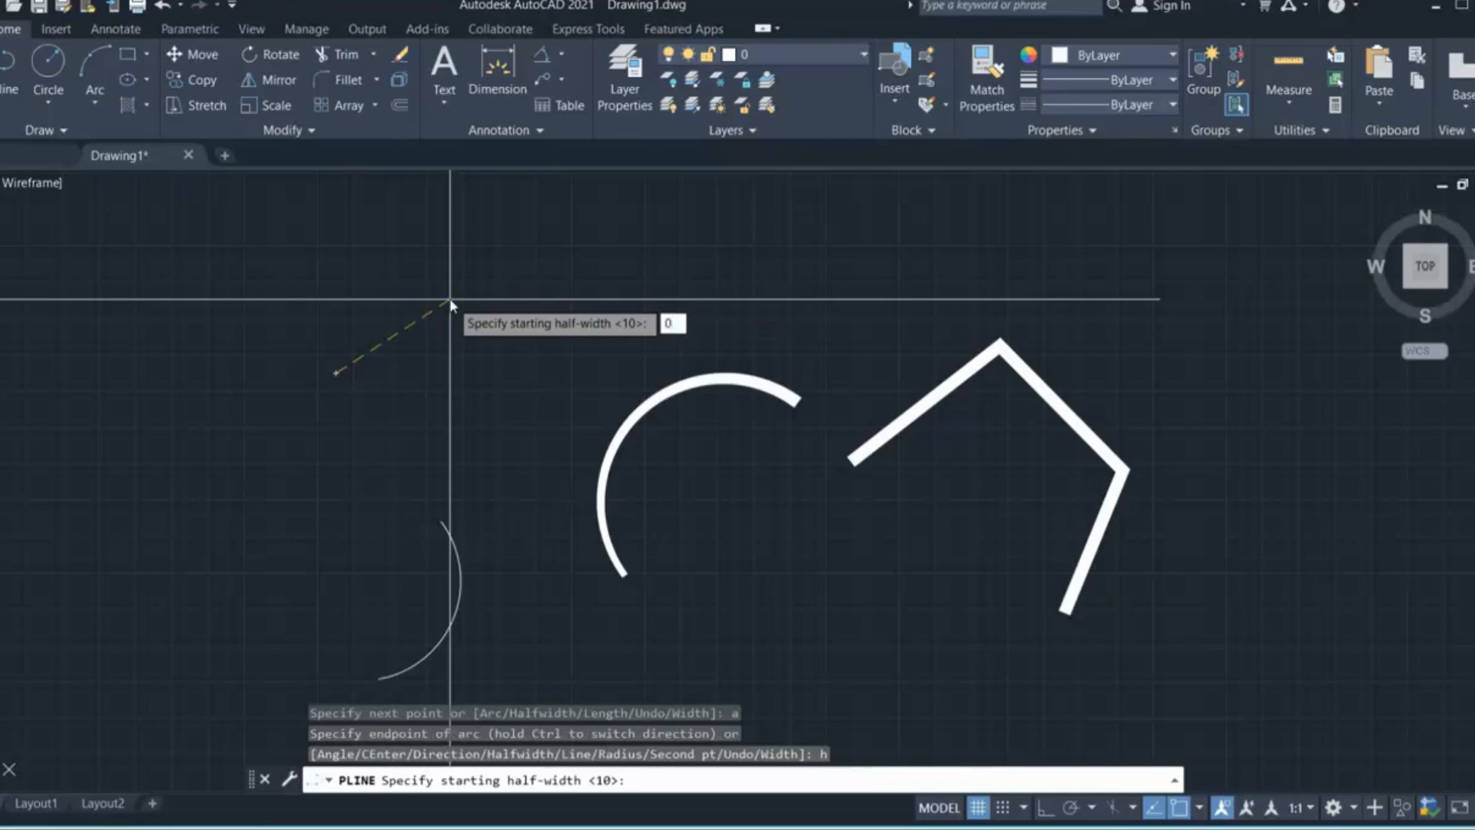
text(0)
key(Return)
scroll(515, 322, down, 2)
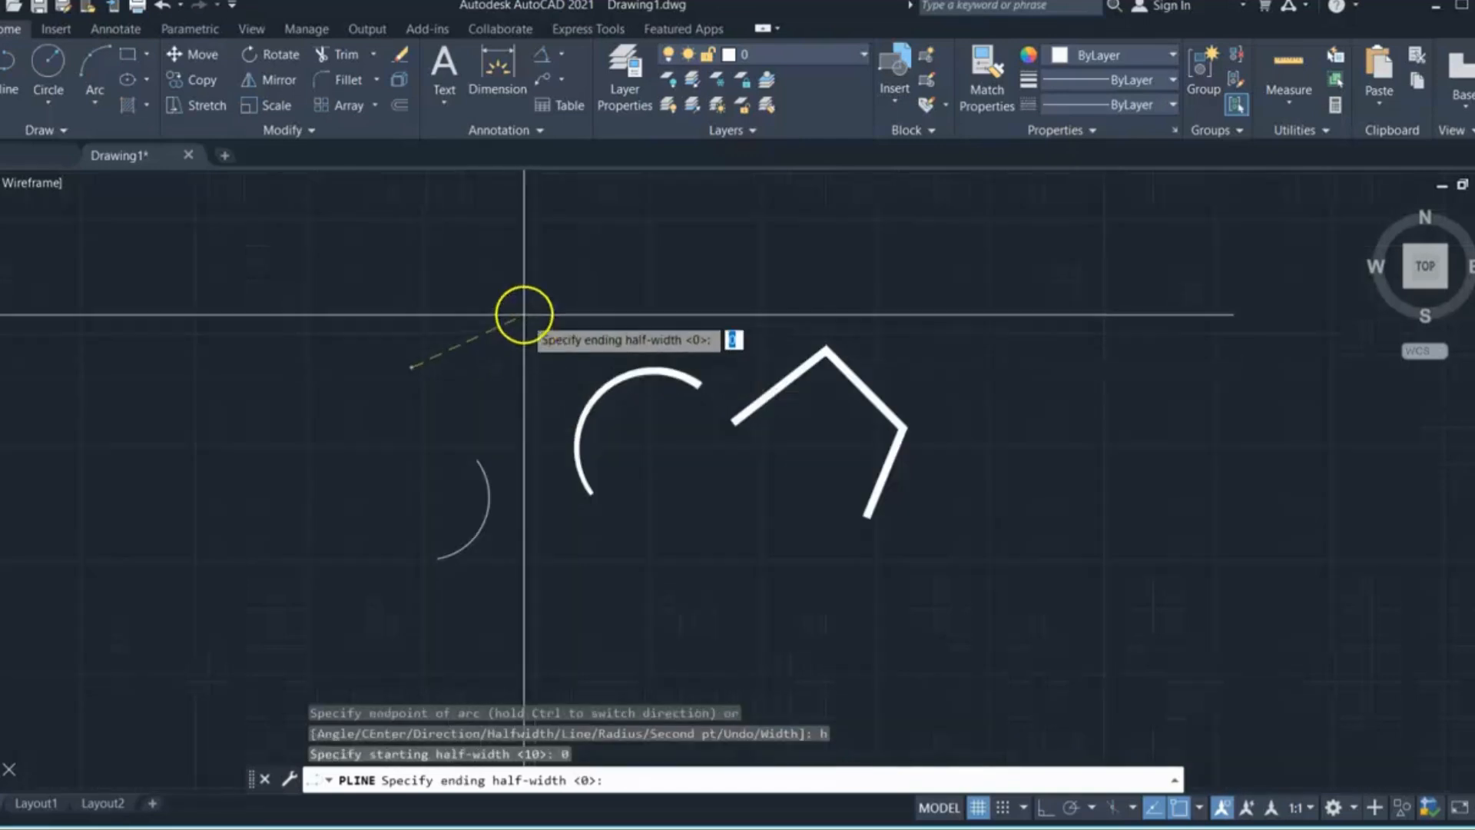
key(Return)
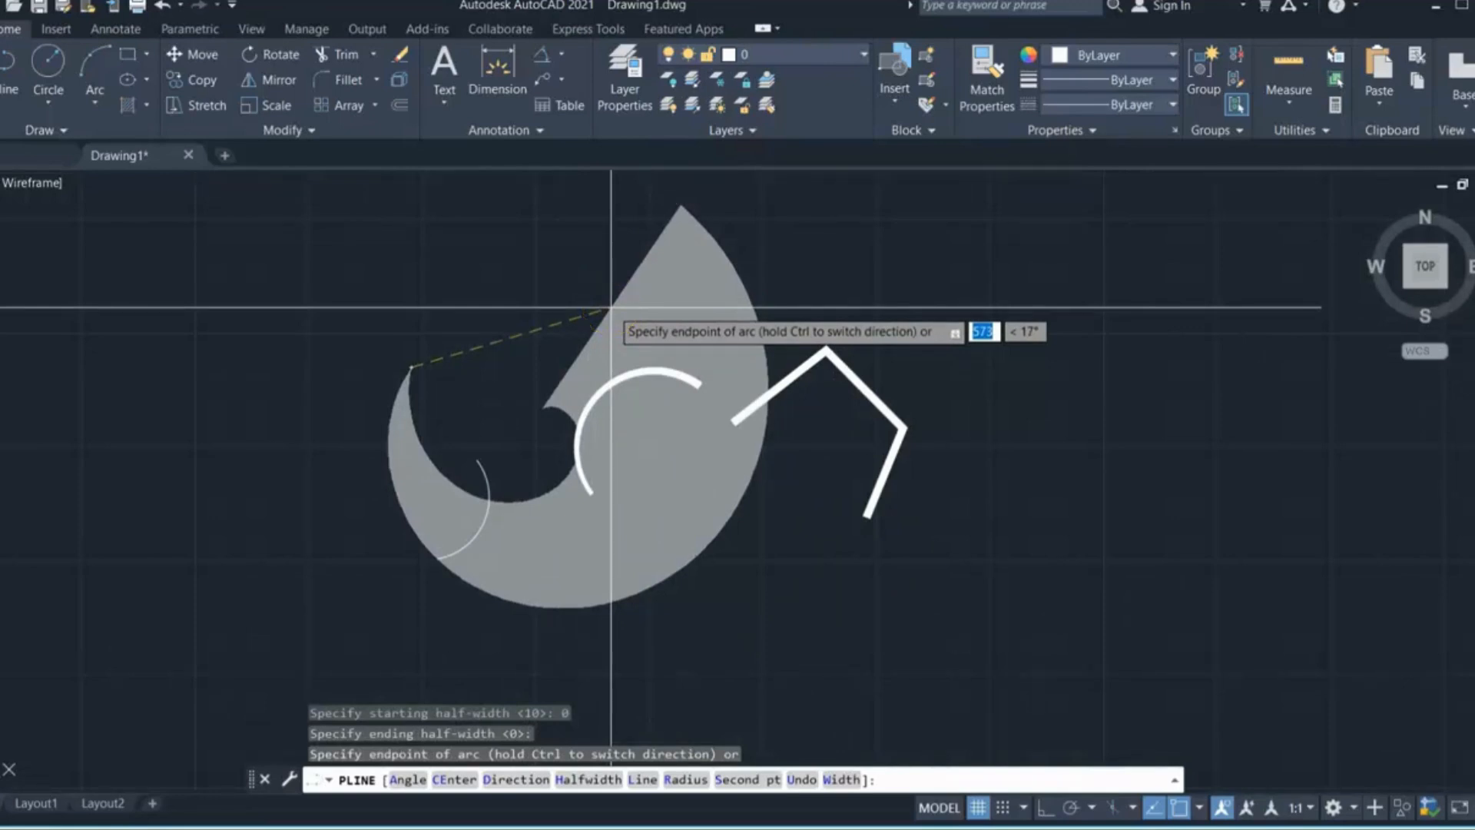
key(Escape)
Step: Start a polyline below the tapered arc and the straight-segment polyline in Arc mode, with starting and ending half-widths of 0
text(p)
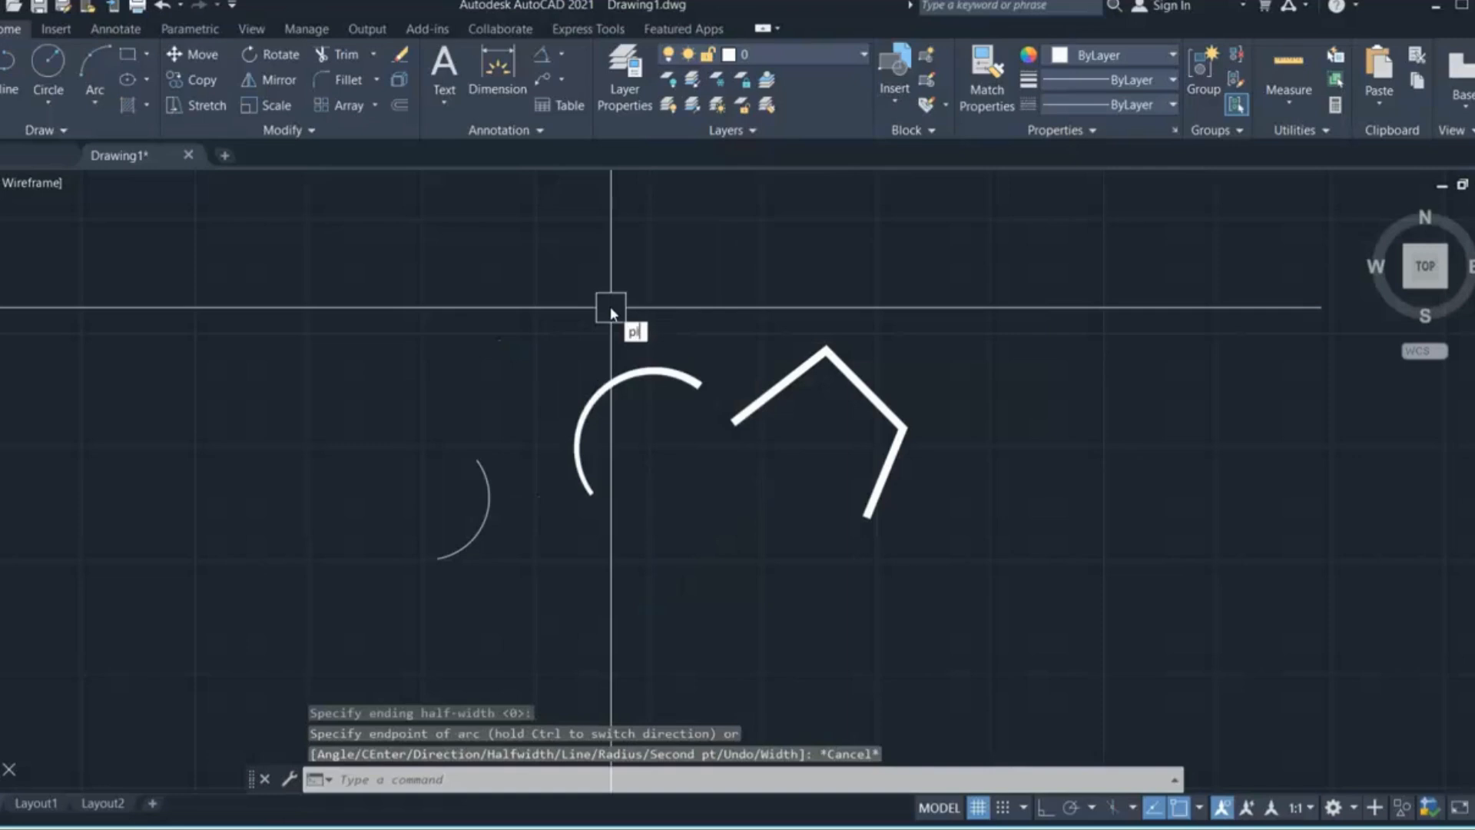
text(l)
key(Return)
click(721, 550)
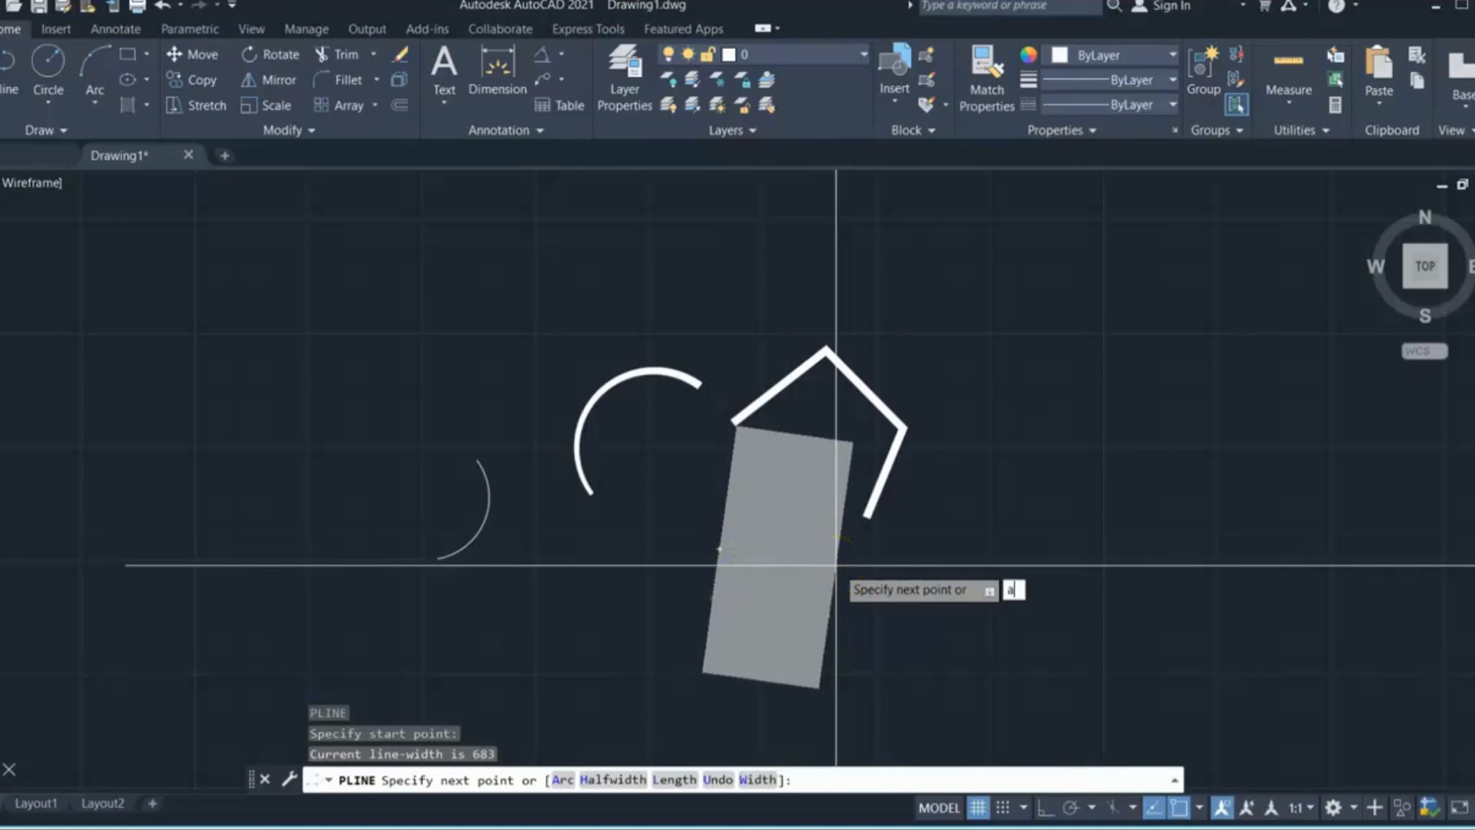
key(Return)
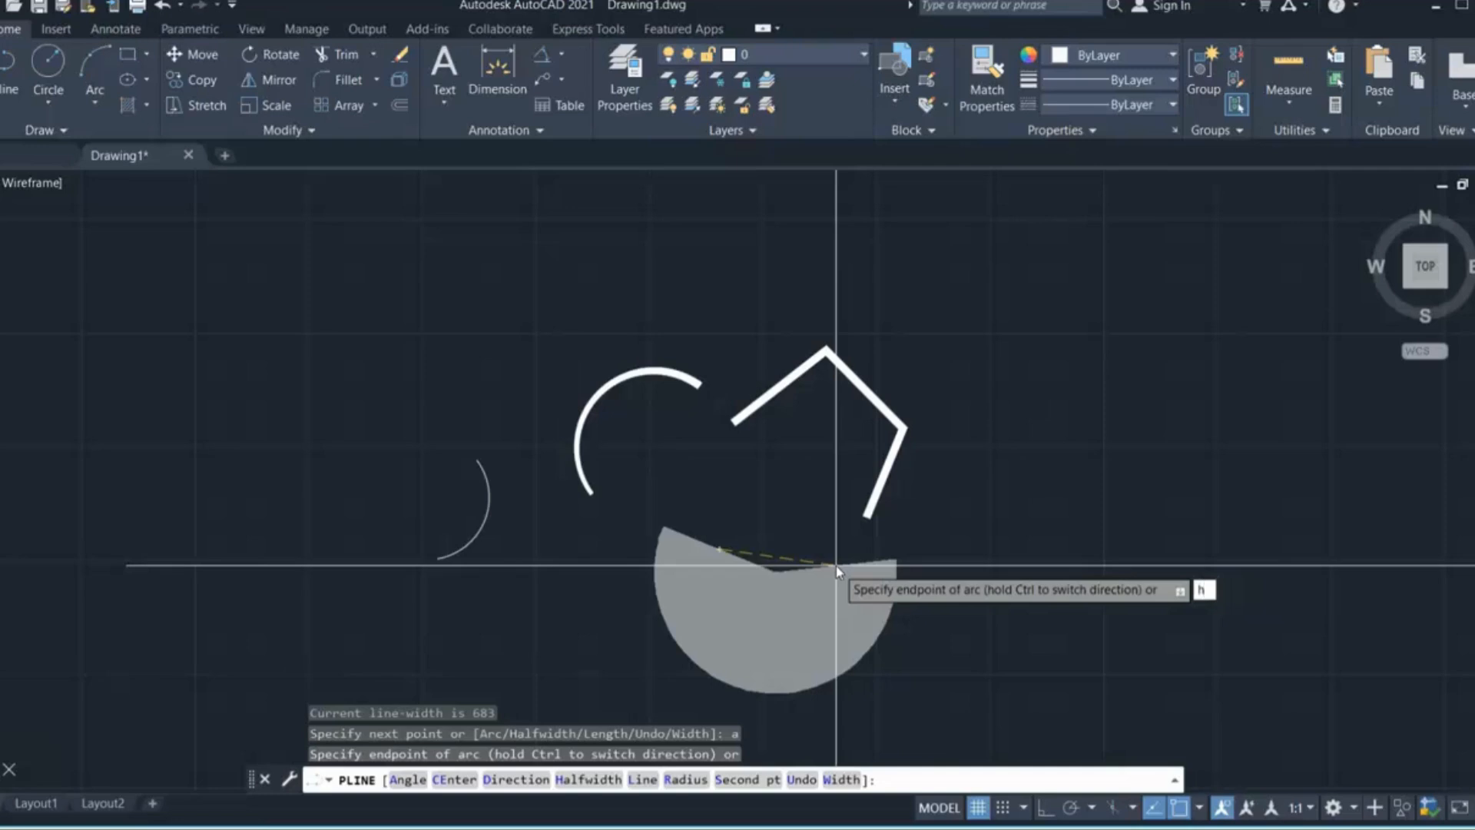
key(Return)
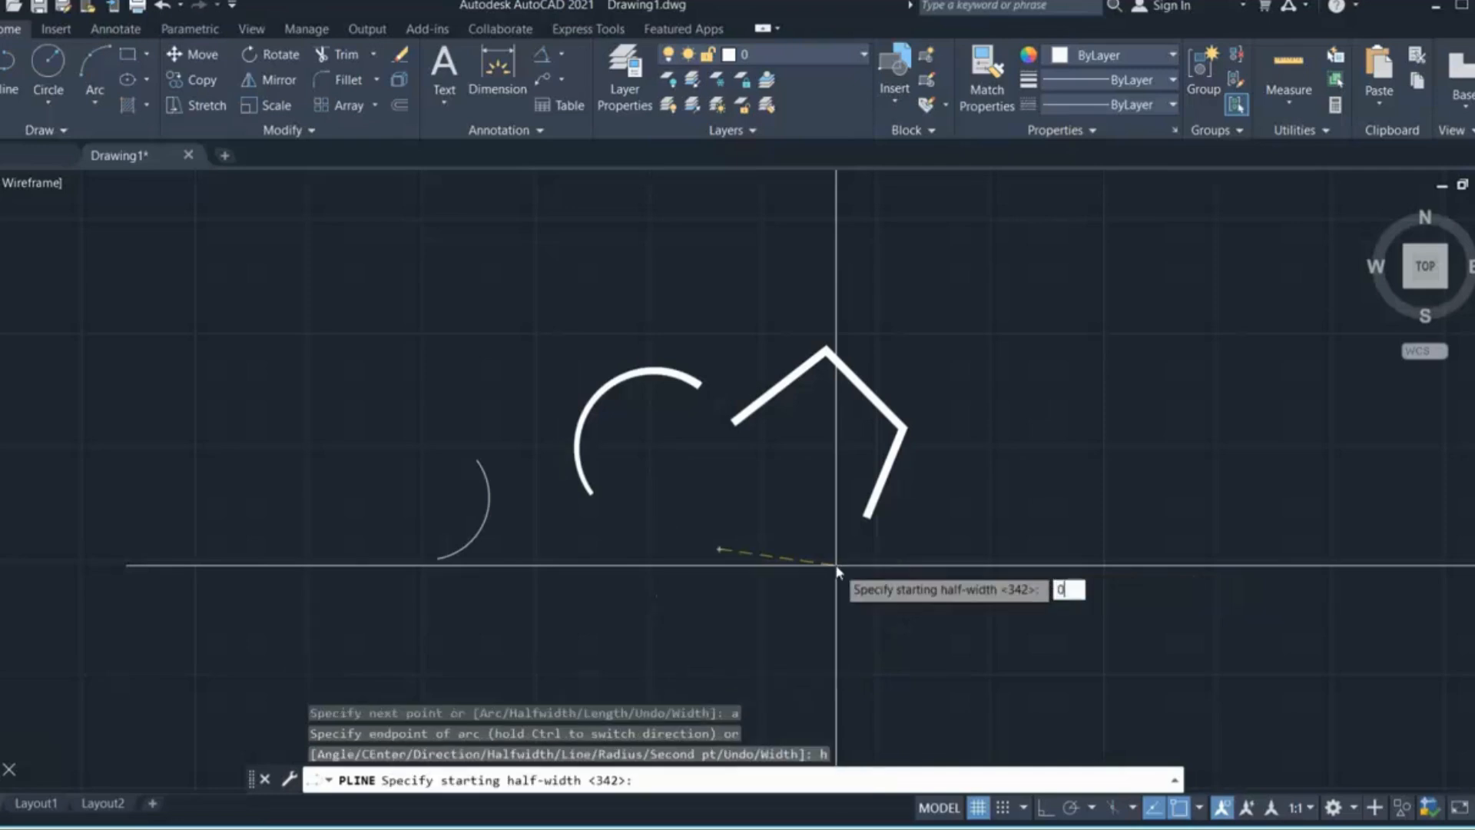
text(0)
key(Return)
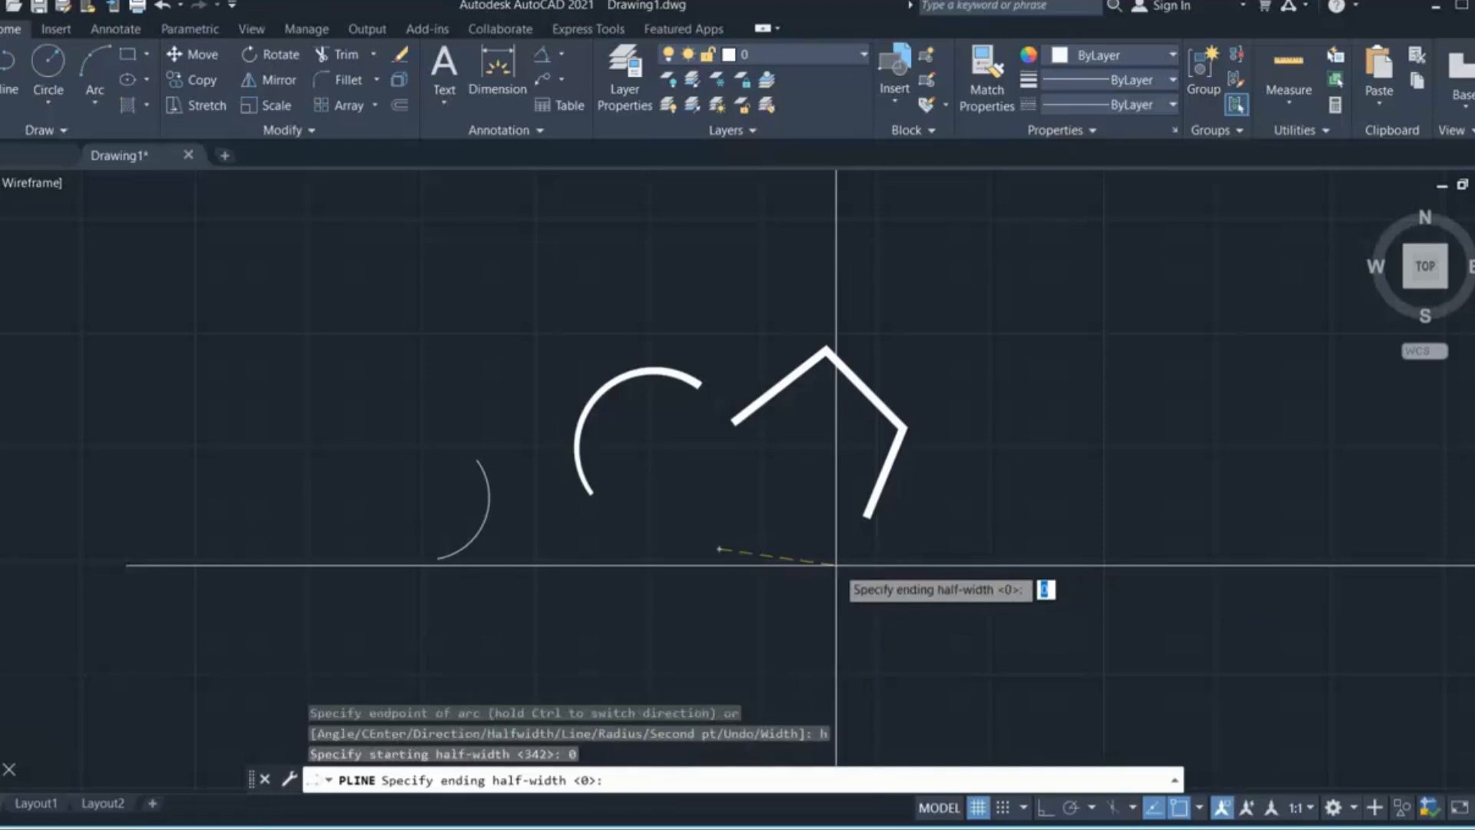
key(Return)
Step: Place three connected thin arcs running down and to the left, hooking the last one back upward, and end the polyline
scroll(971, 465, down, 4)
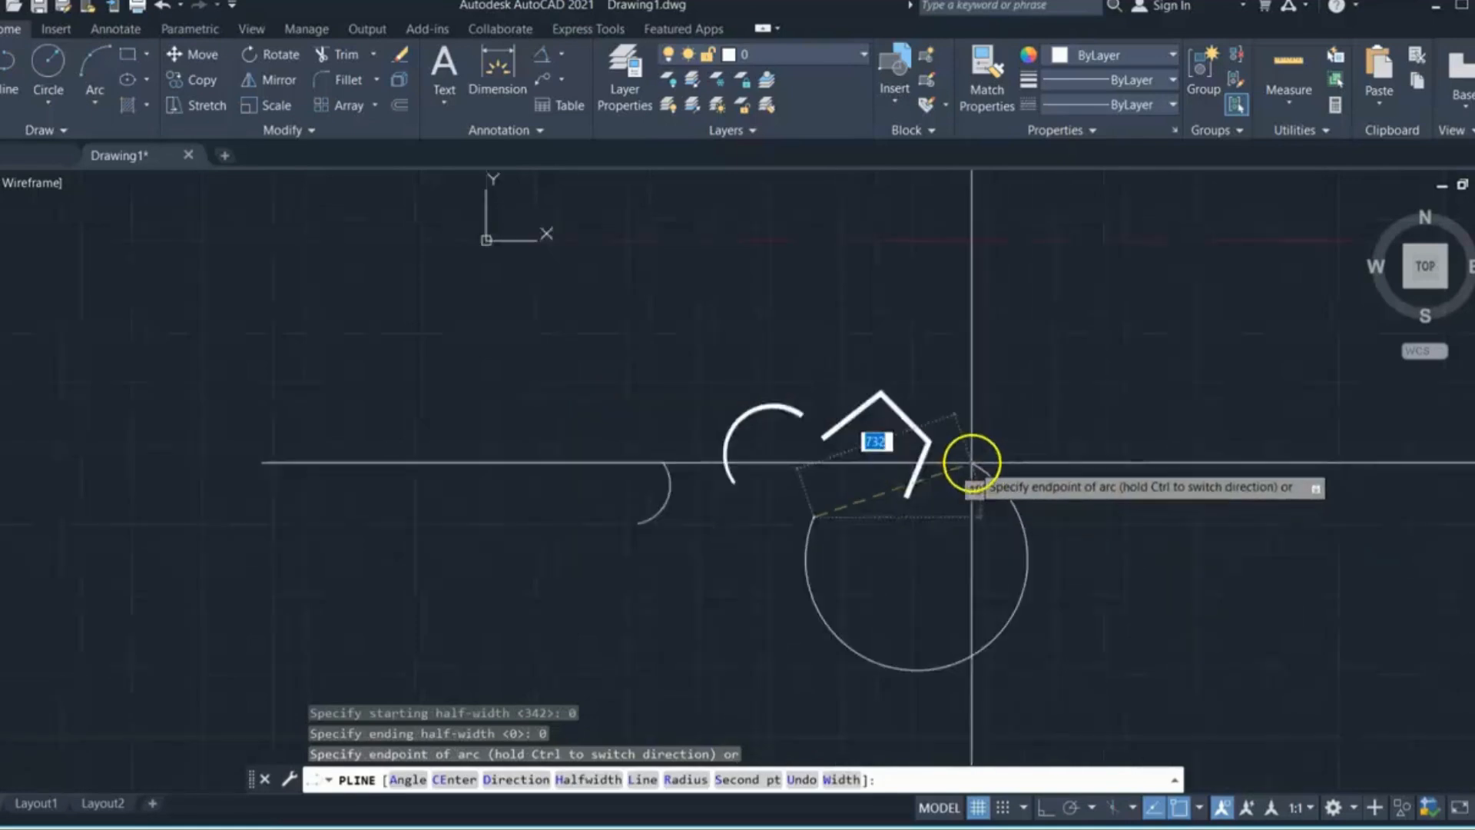
scroll(997, 514, up, 8)
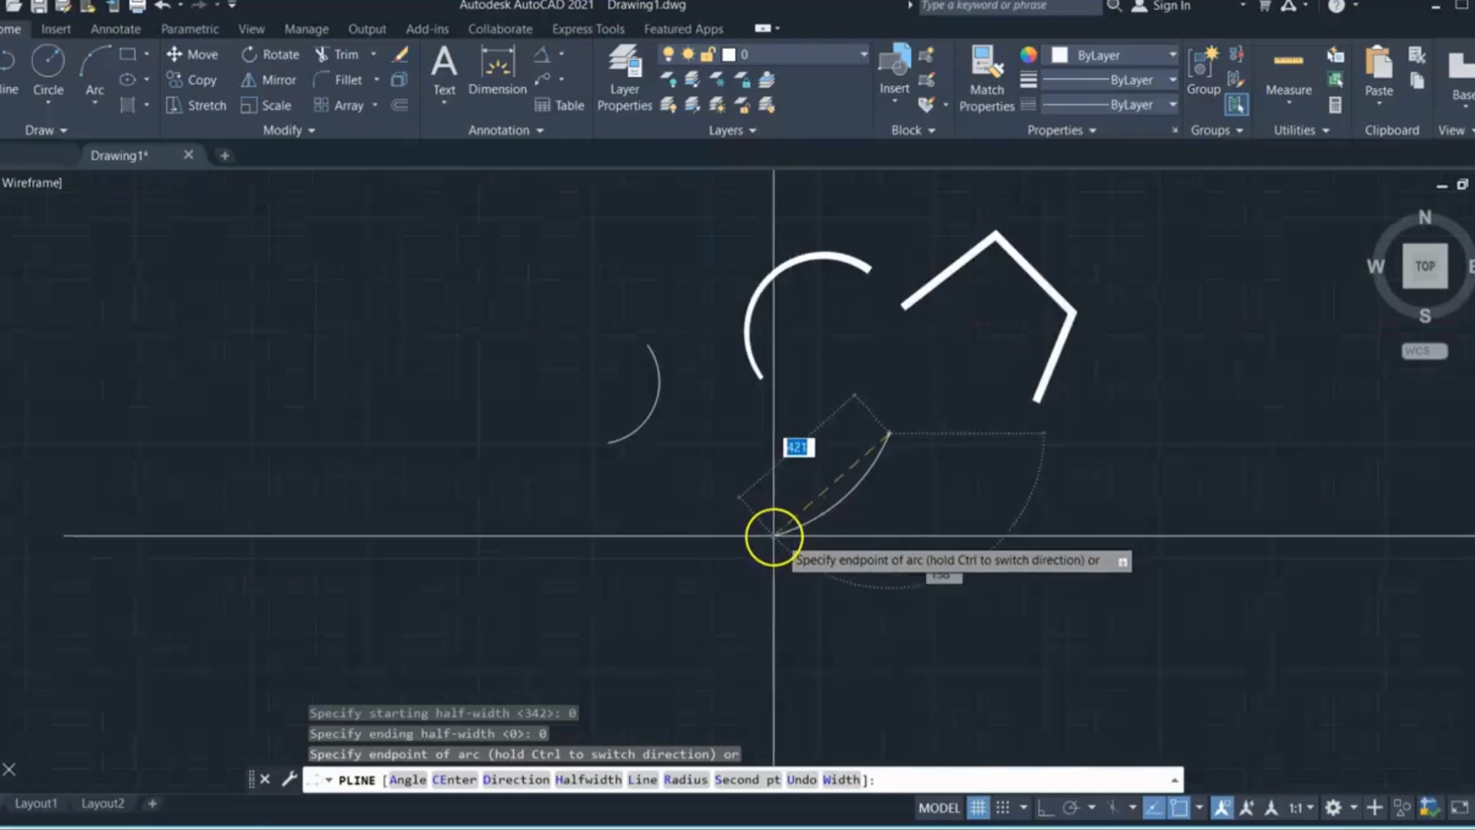
click(705, 550)
scroll(676, 569, down, 2)
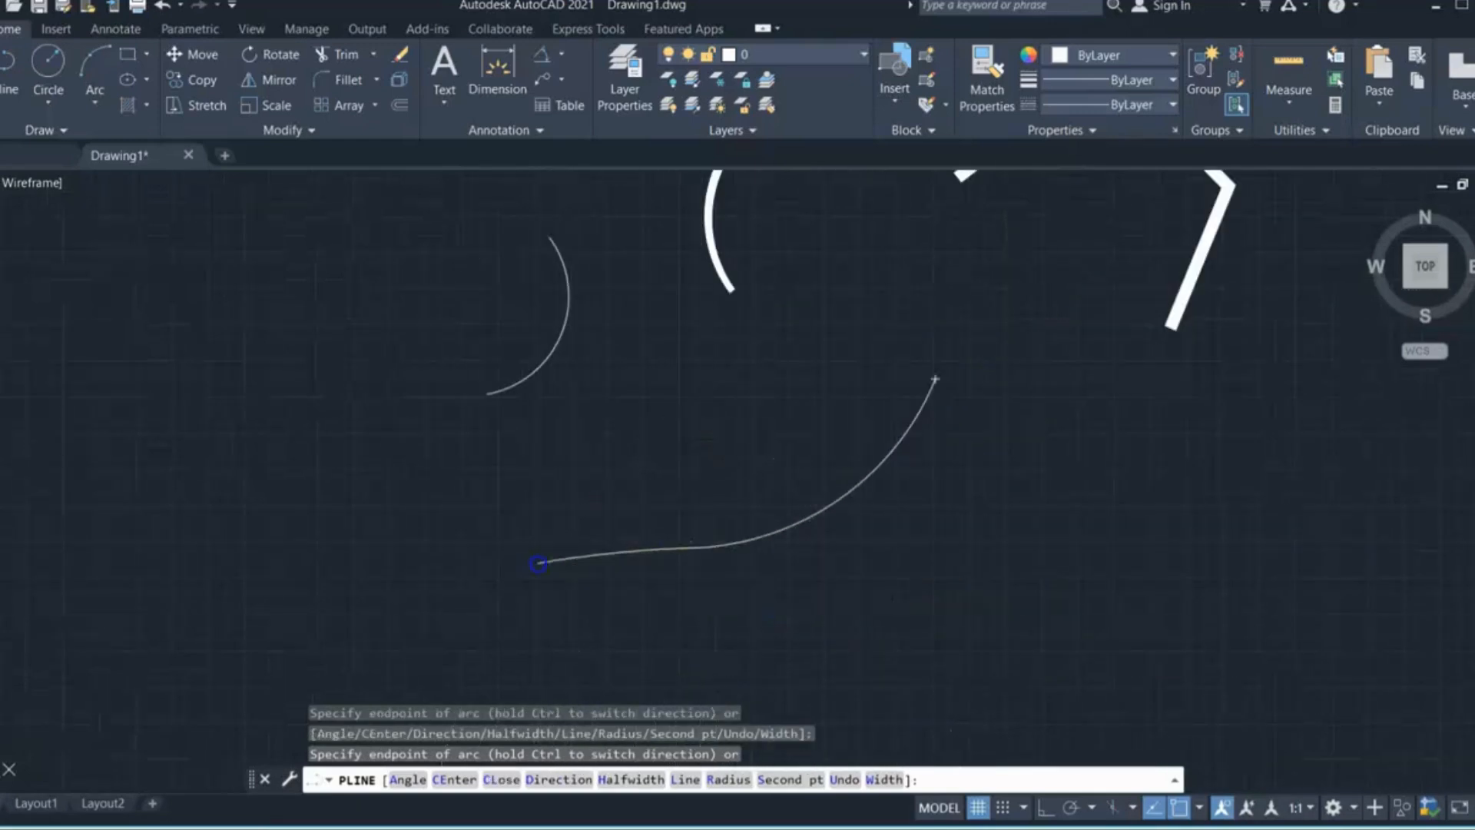
click(538, 564)
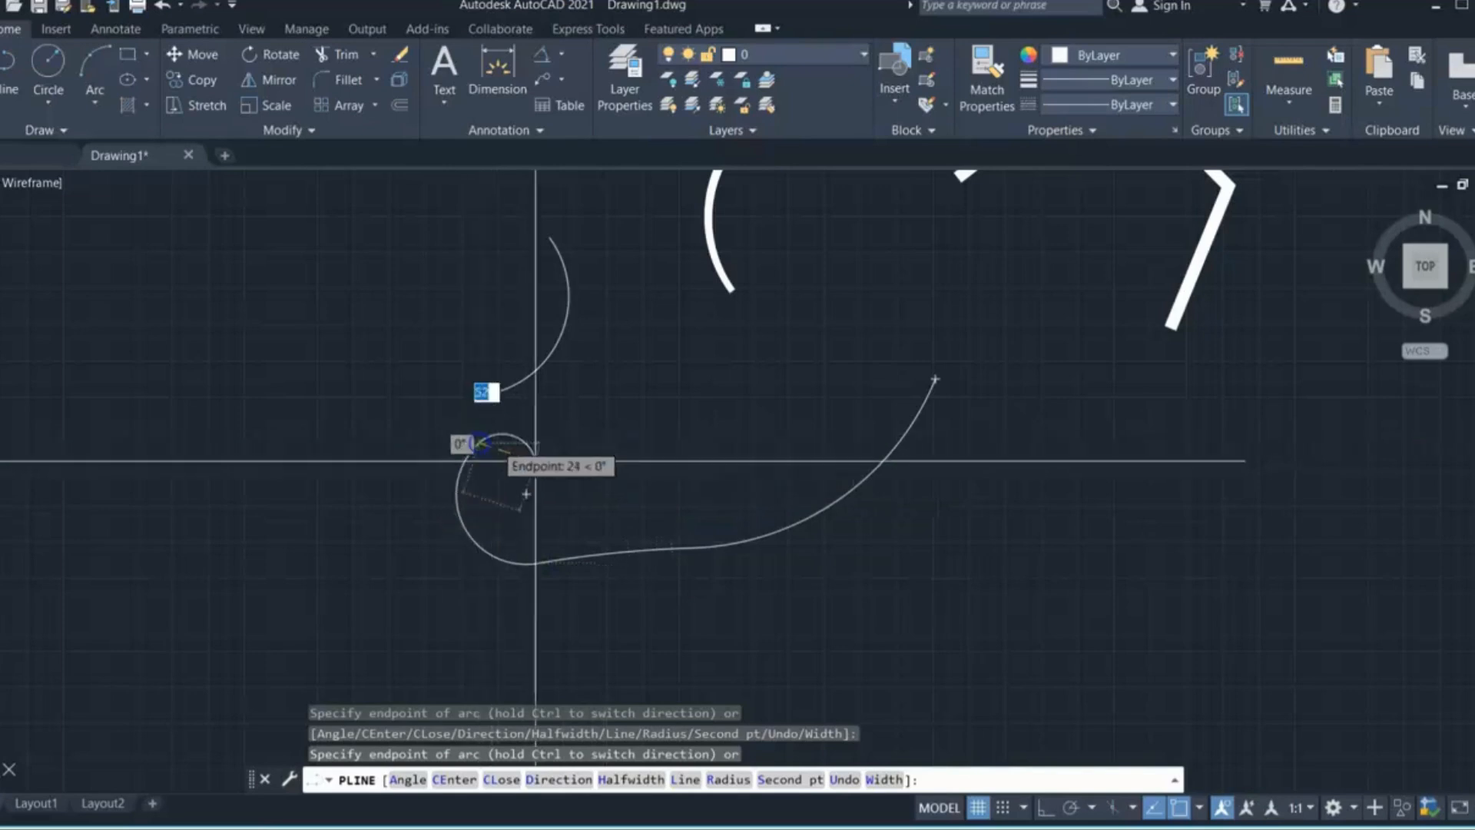
key(Escape)
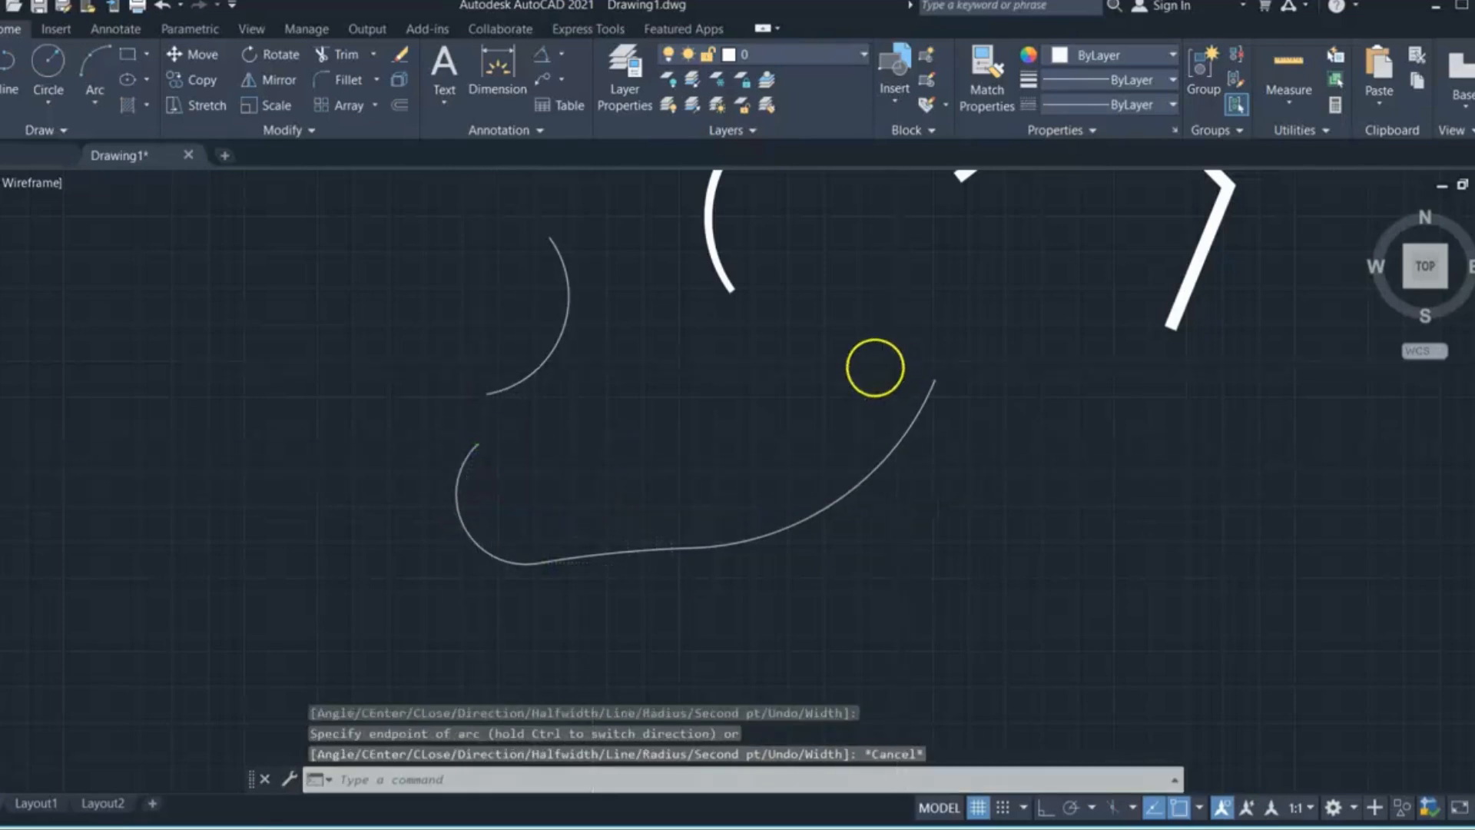
Step: Erase all four polylines from the drawing
scroll(709, 487, down, 6)
scroll(746, 499, up, 5)
scroll(684, 507, down, 4)
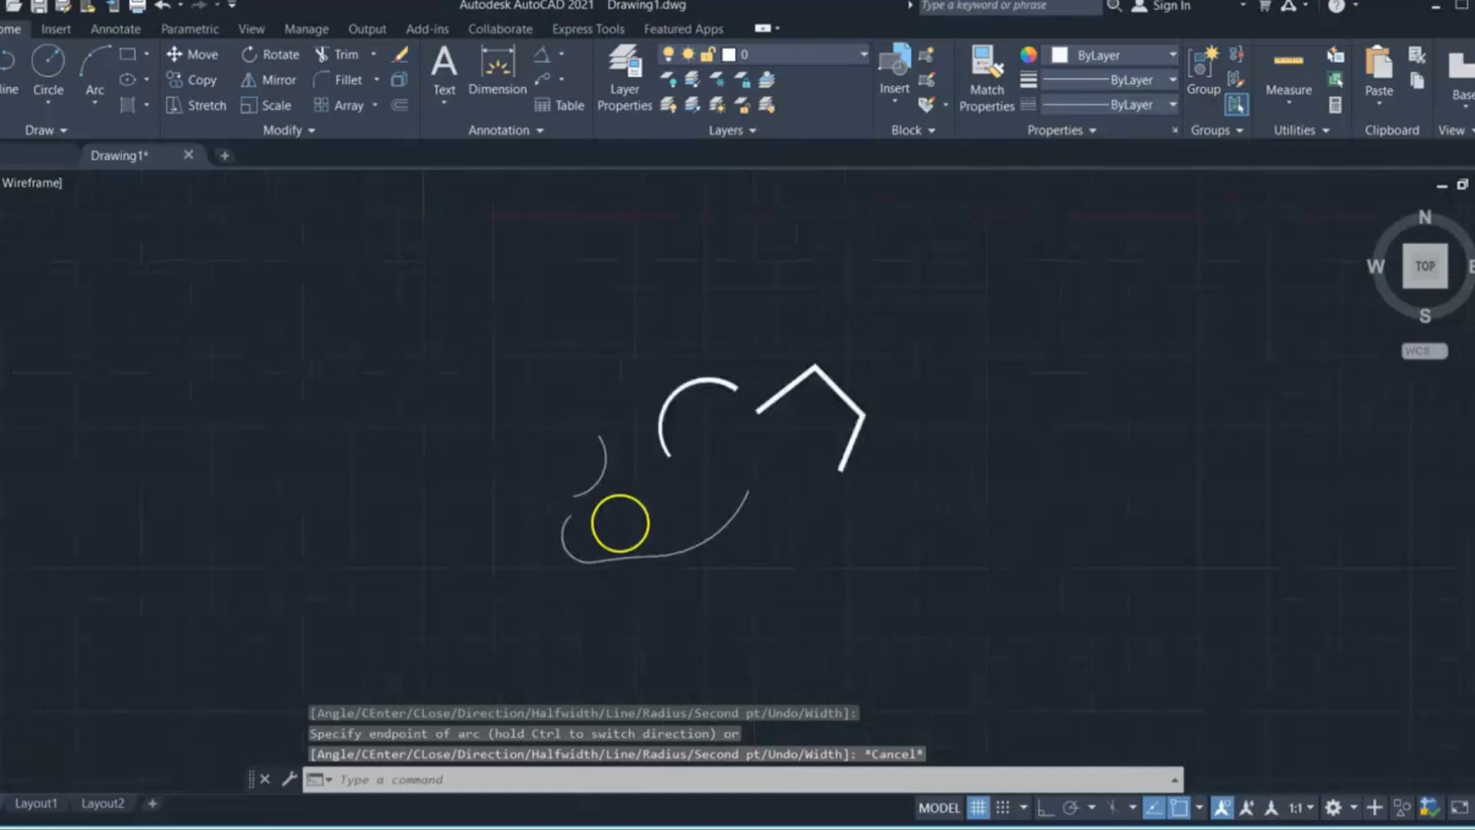
click(497, 342)
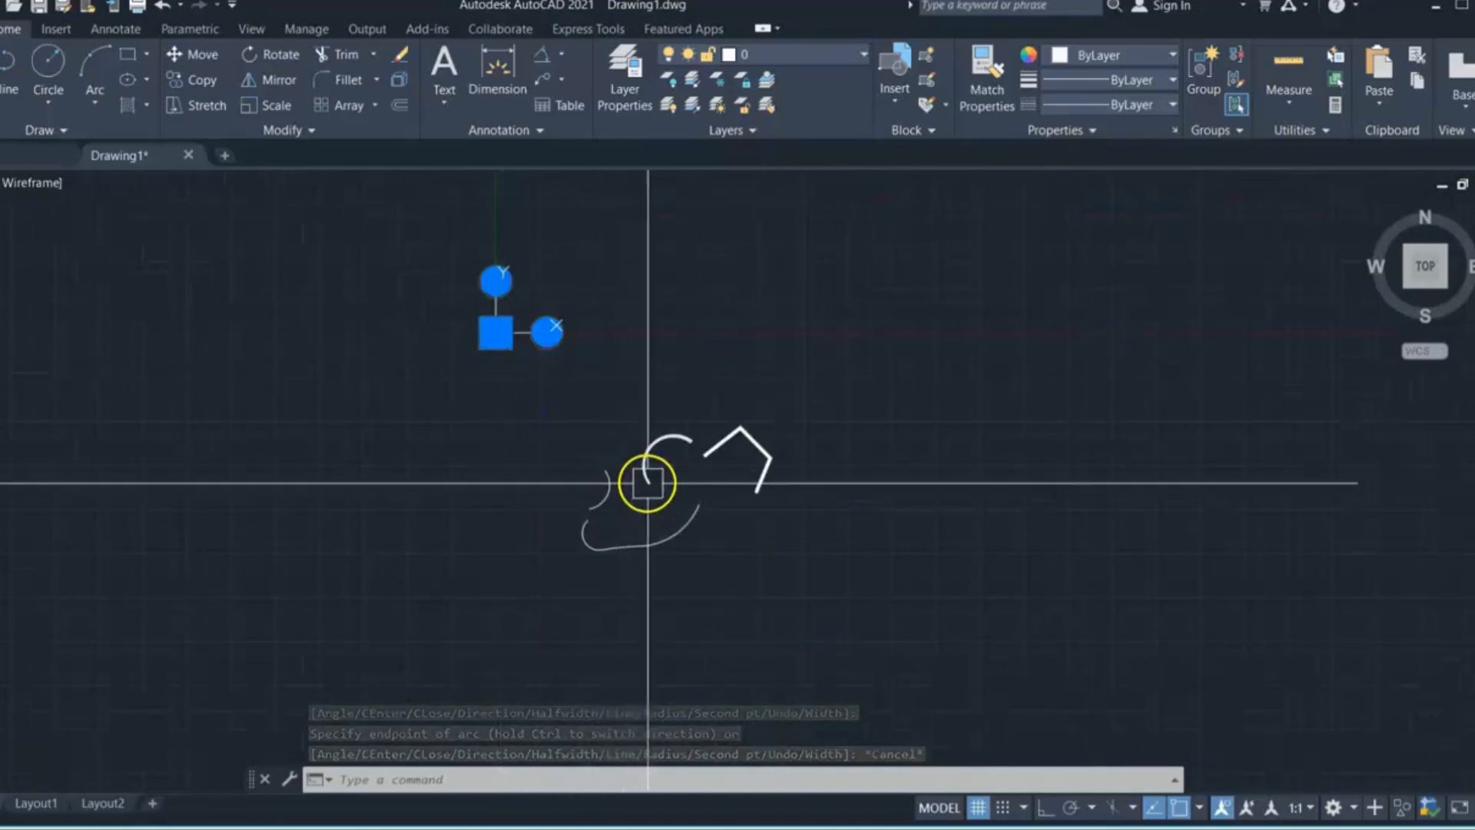
key(Escape)
scroll(645, 504, up, 4)
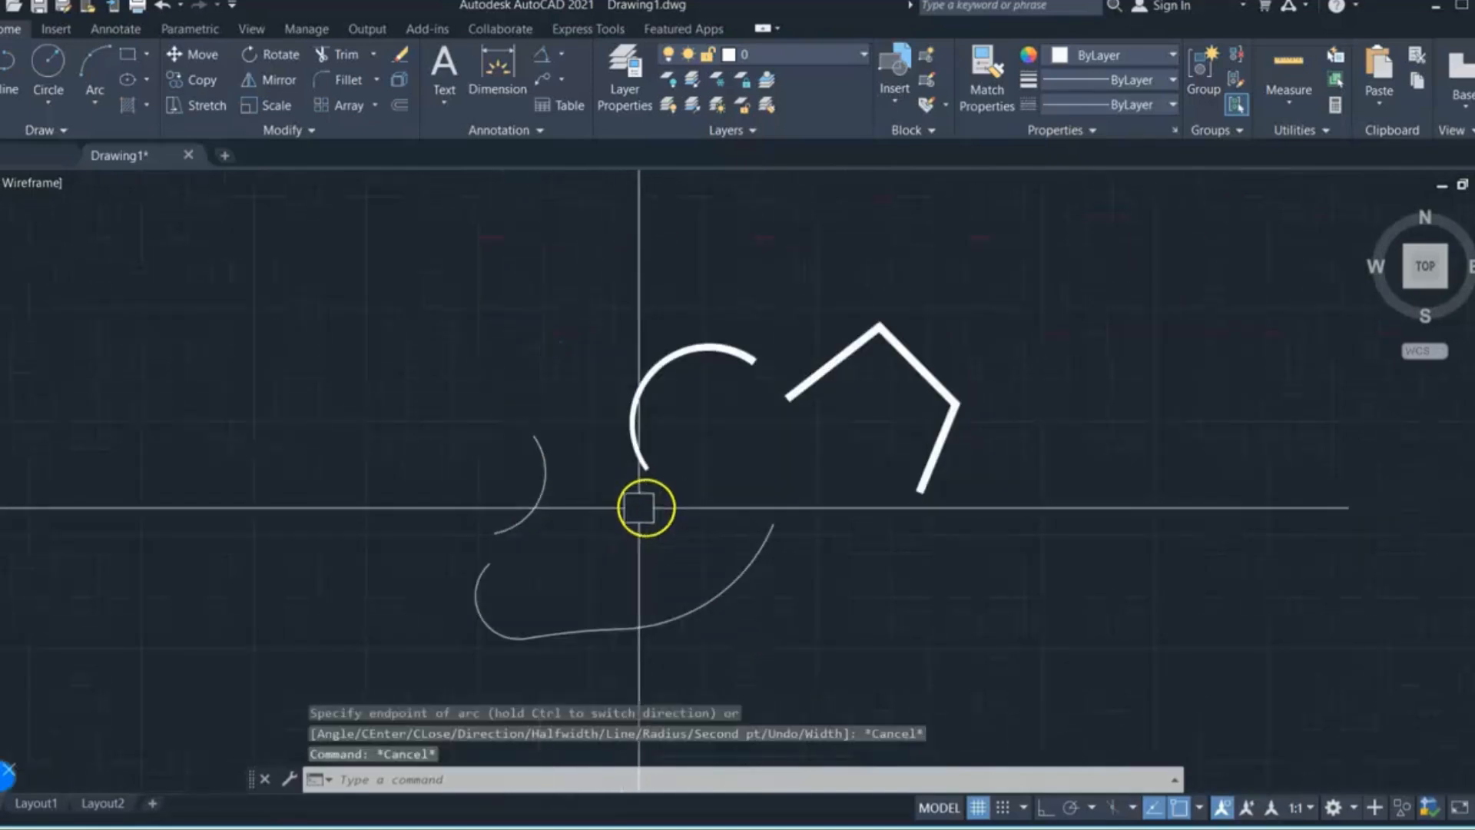
scroll(520, 467, down, 2)
click(404, 301)
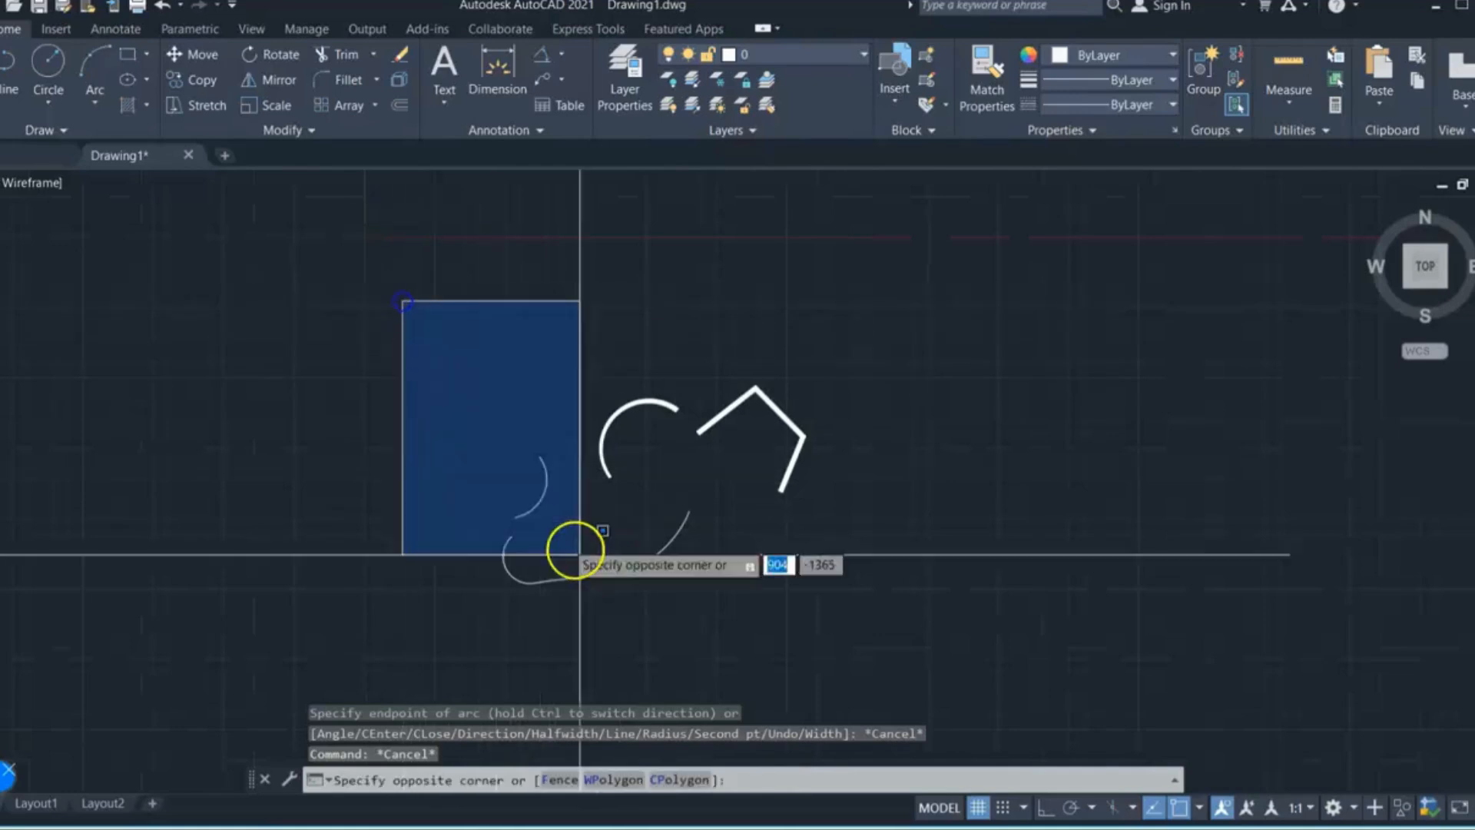
click(866, 652)
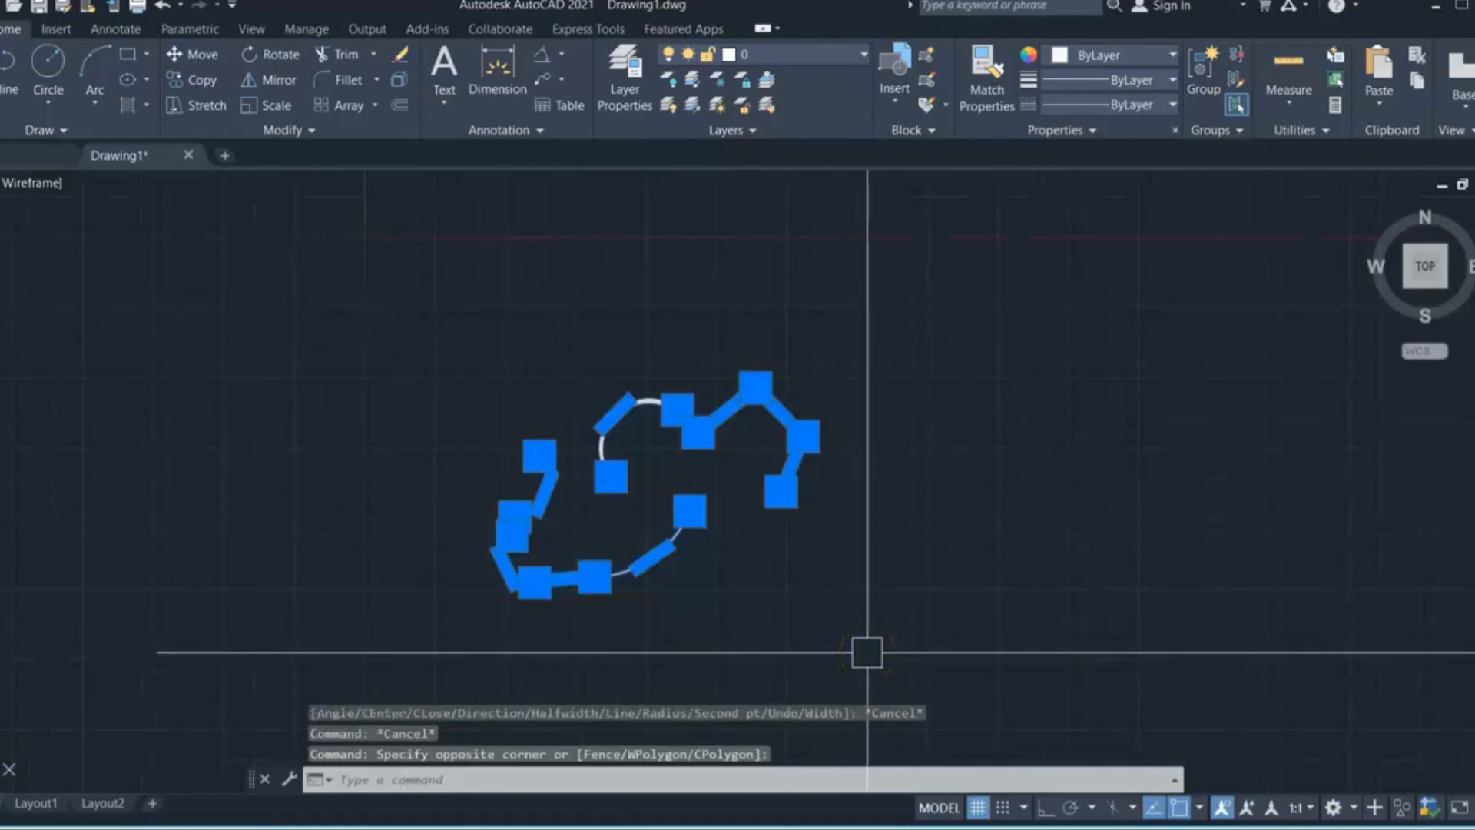
key(Delete)
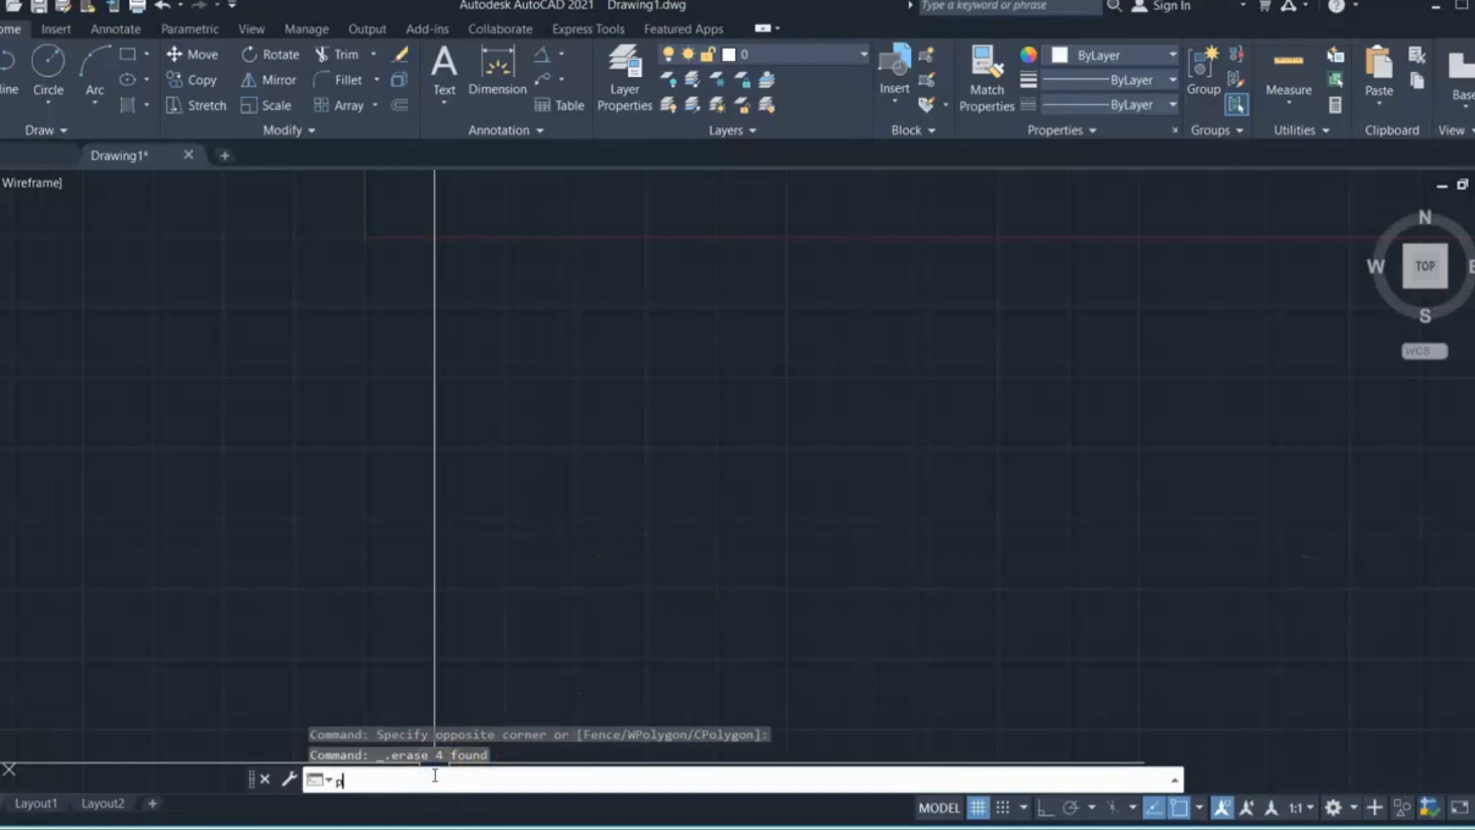
Step: Start a polyline in Arc mode and place three connected arcs rising to the right, the last one arching over the top
key(Return)
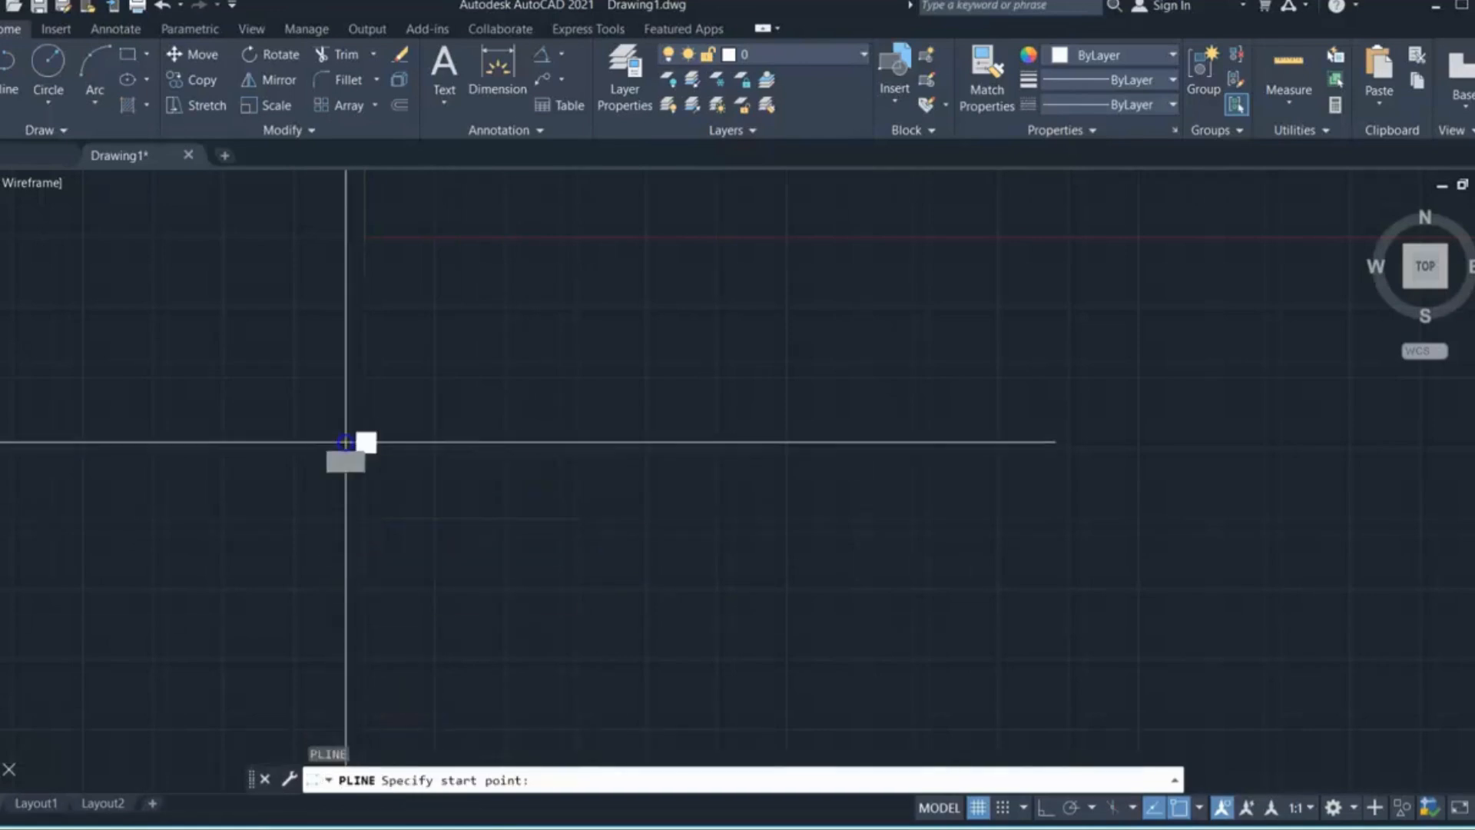
click(346, 441)
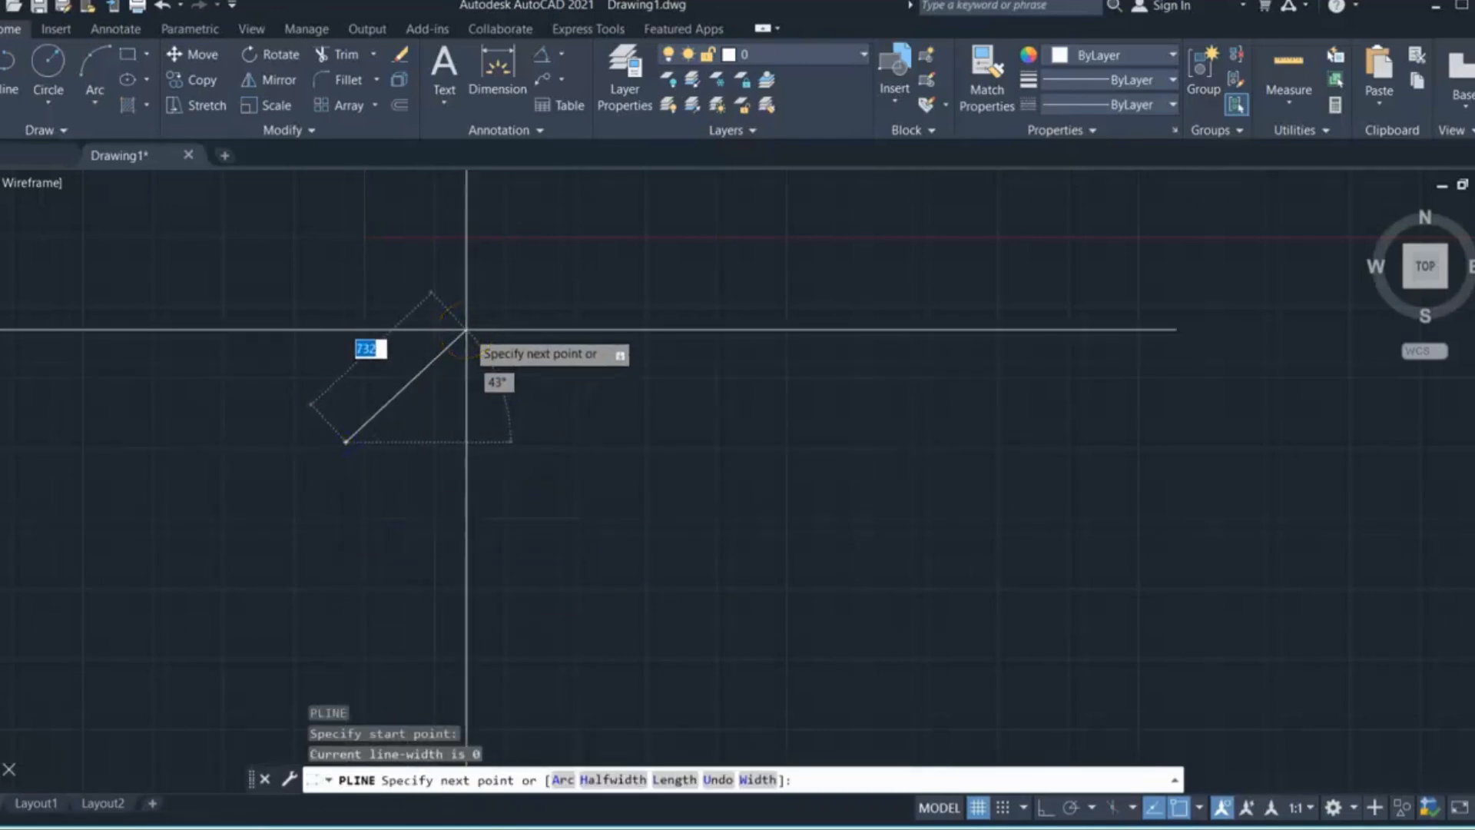
key(Return)
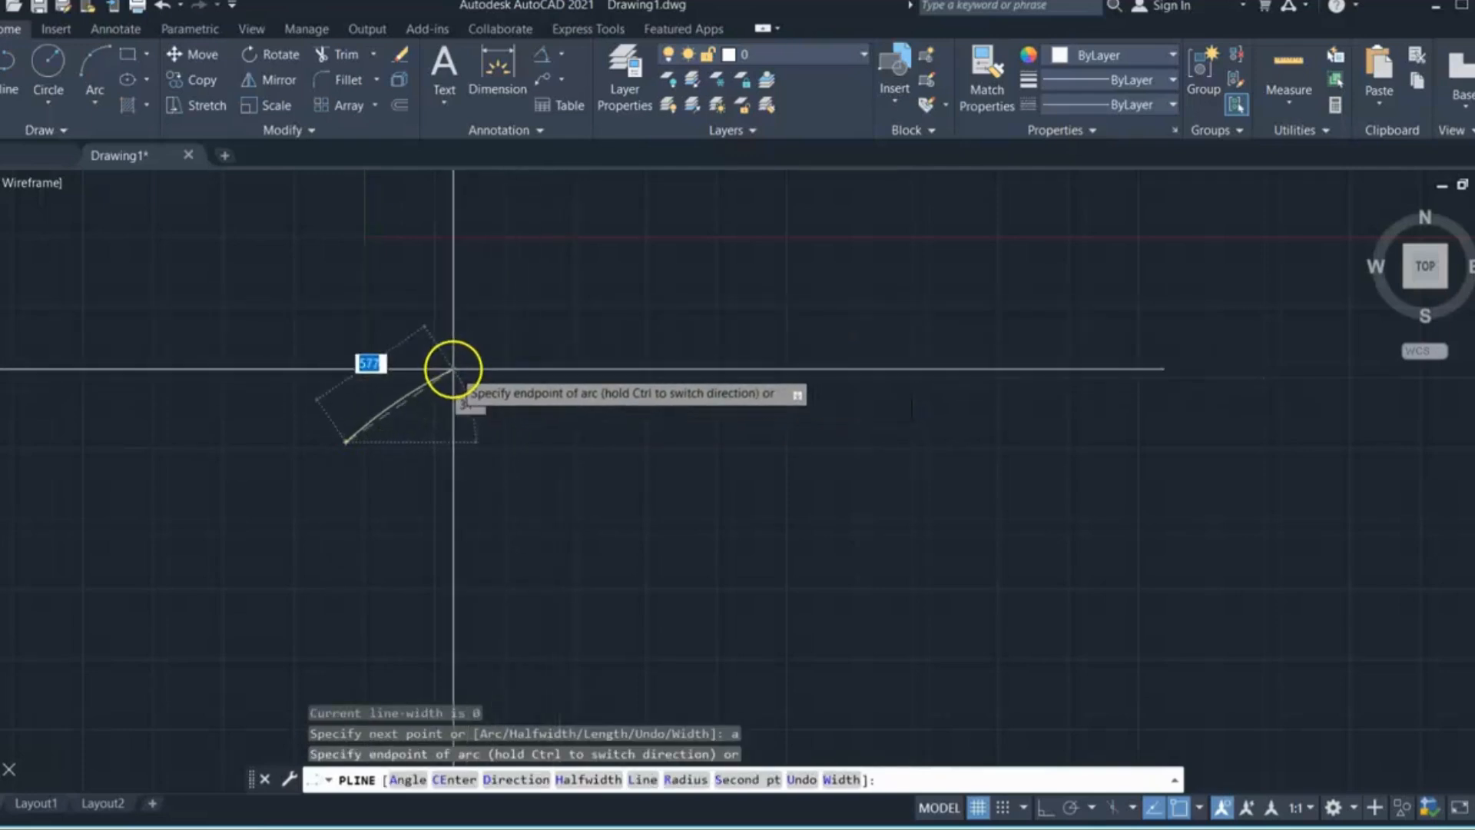
scroll(454, 369, up, 4)
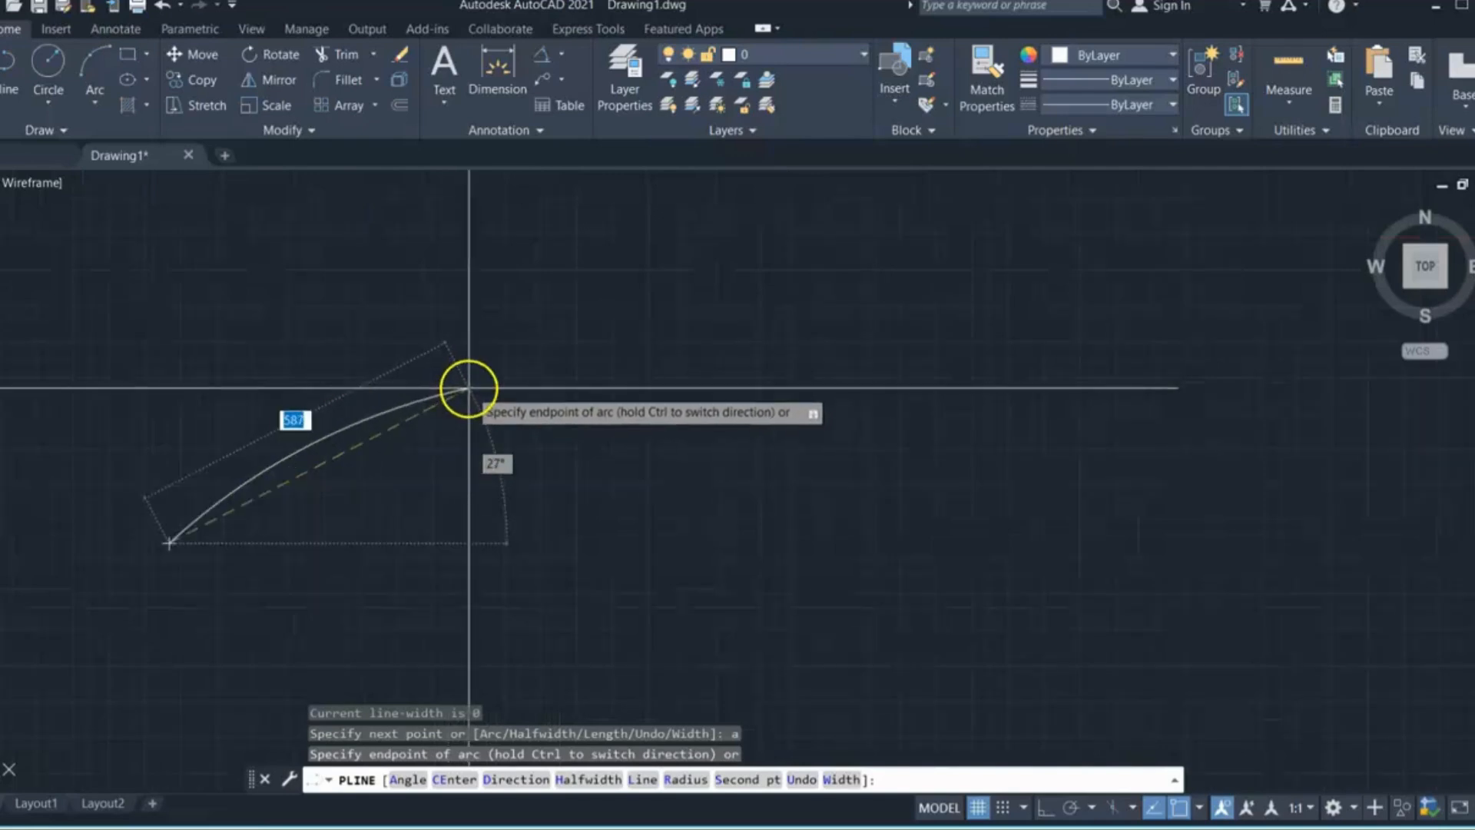
click(461, 456)
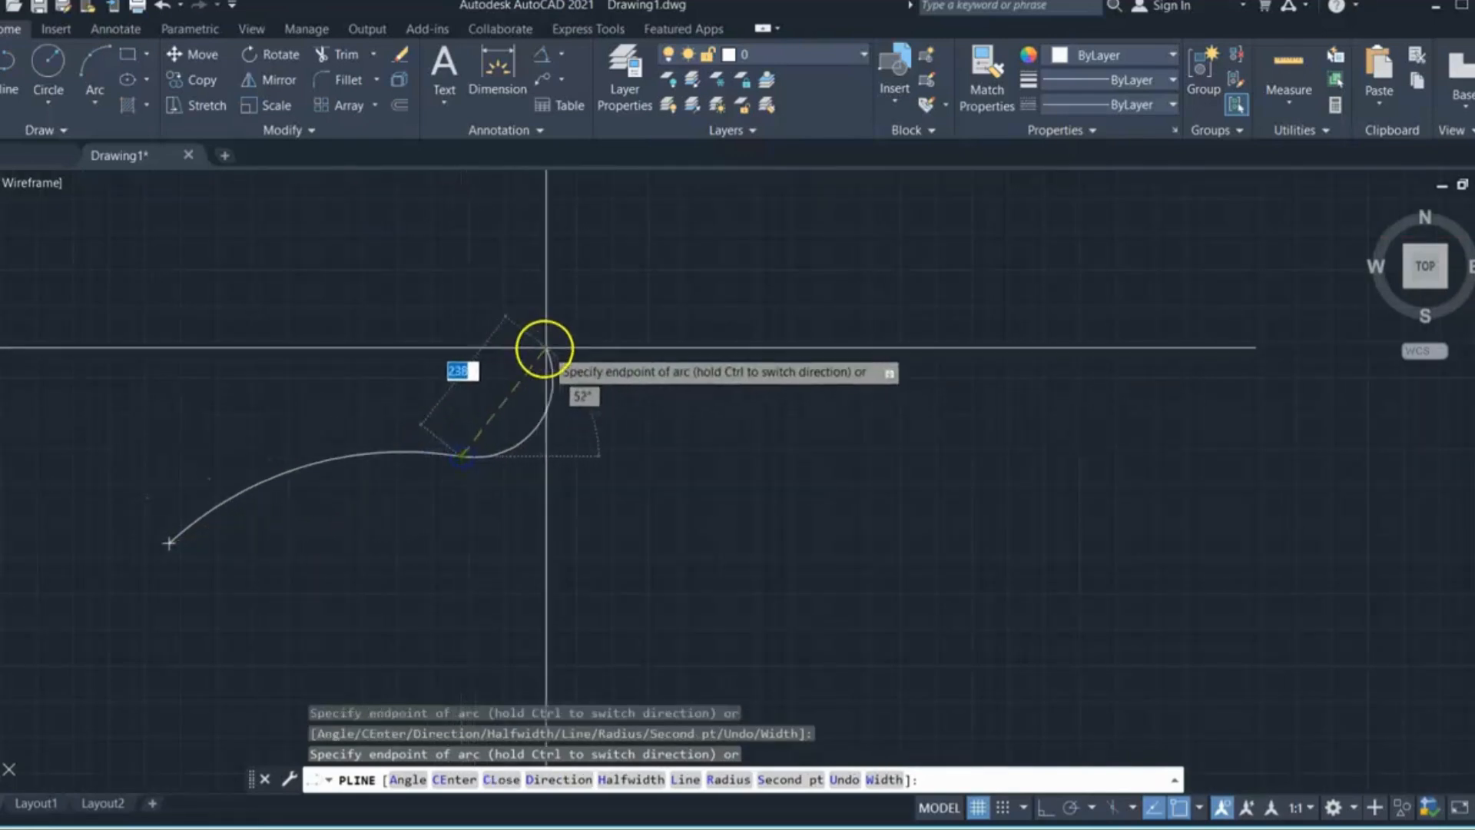
click(583, 350)
click(724, 316)
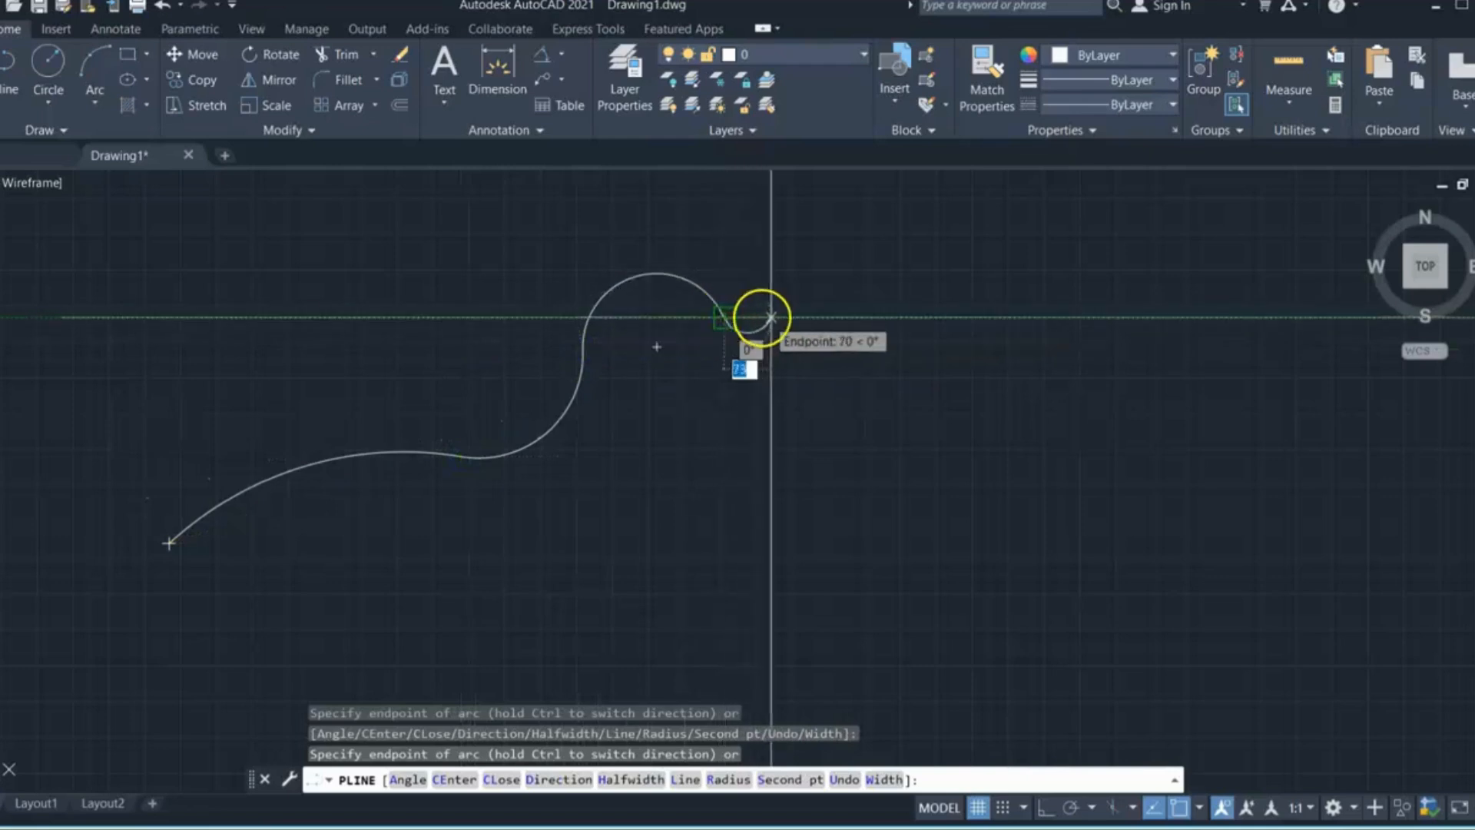
Step: Switch the polyline to Line mode and add a nearly horizontal segment to the right, followed by one sloping down to the right
text(l)
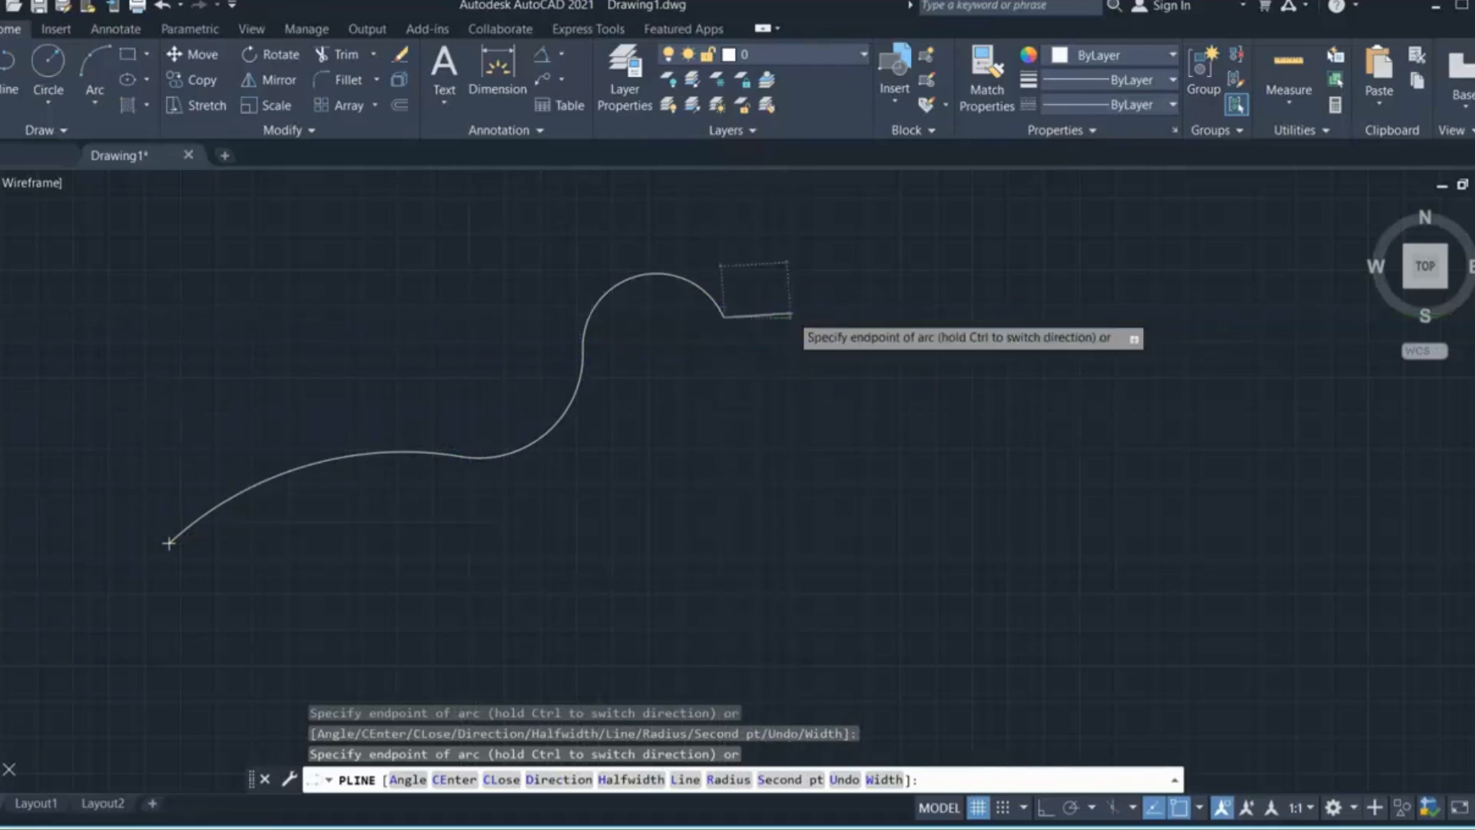
key(Return)
click(948, 314)
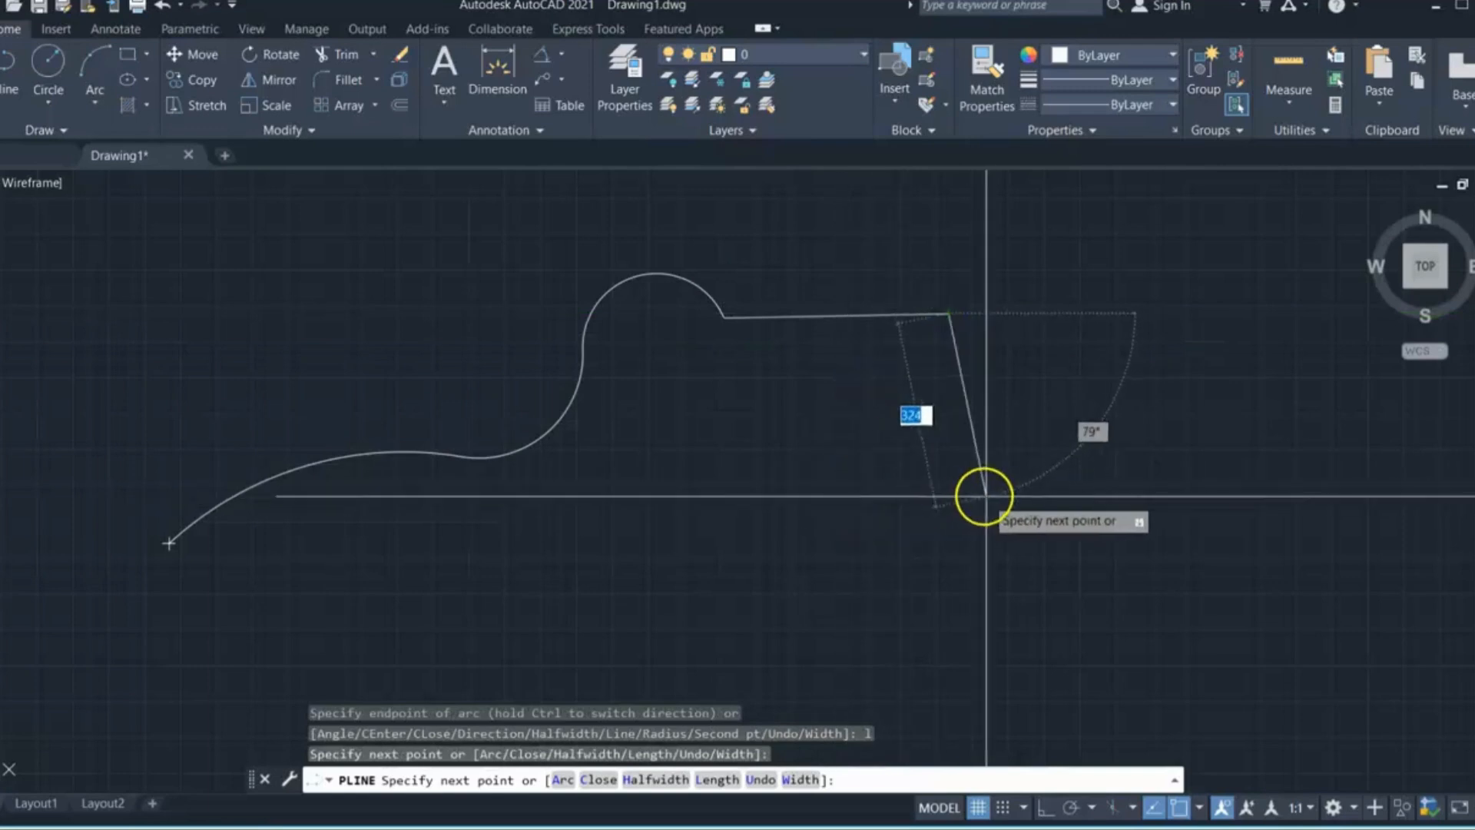
click(1088, 444)
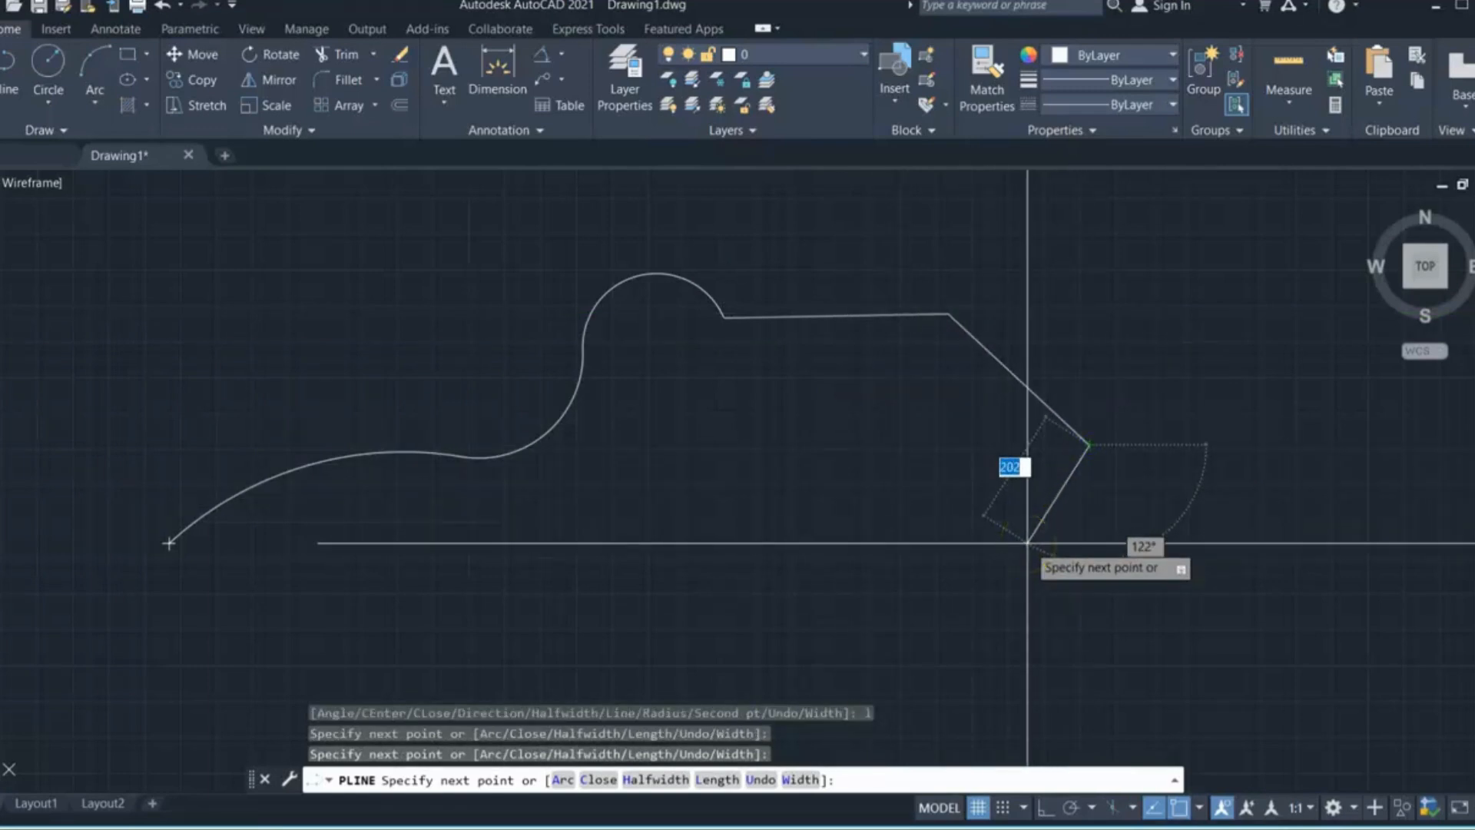
Step: Switch back to Arc mode, add three connected arcs curving down and to the left, and end the polyline
text(a)
key(Return)
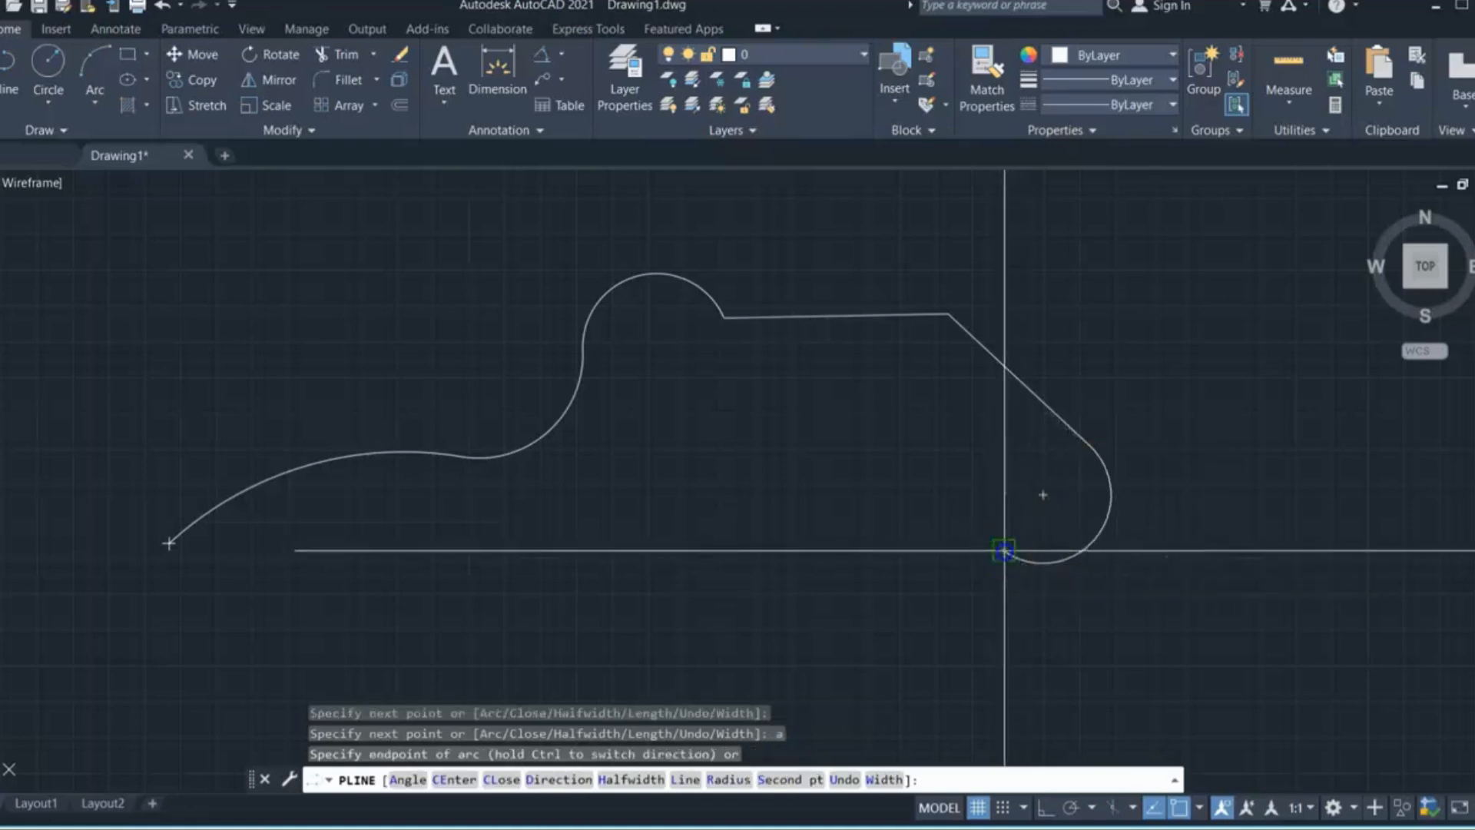
click(1005, 552)
click(871, 633)
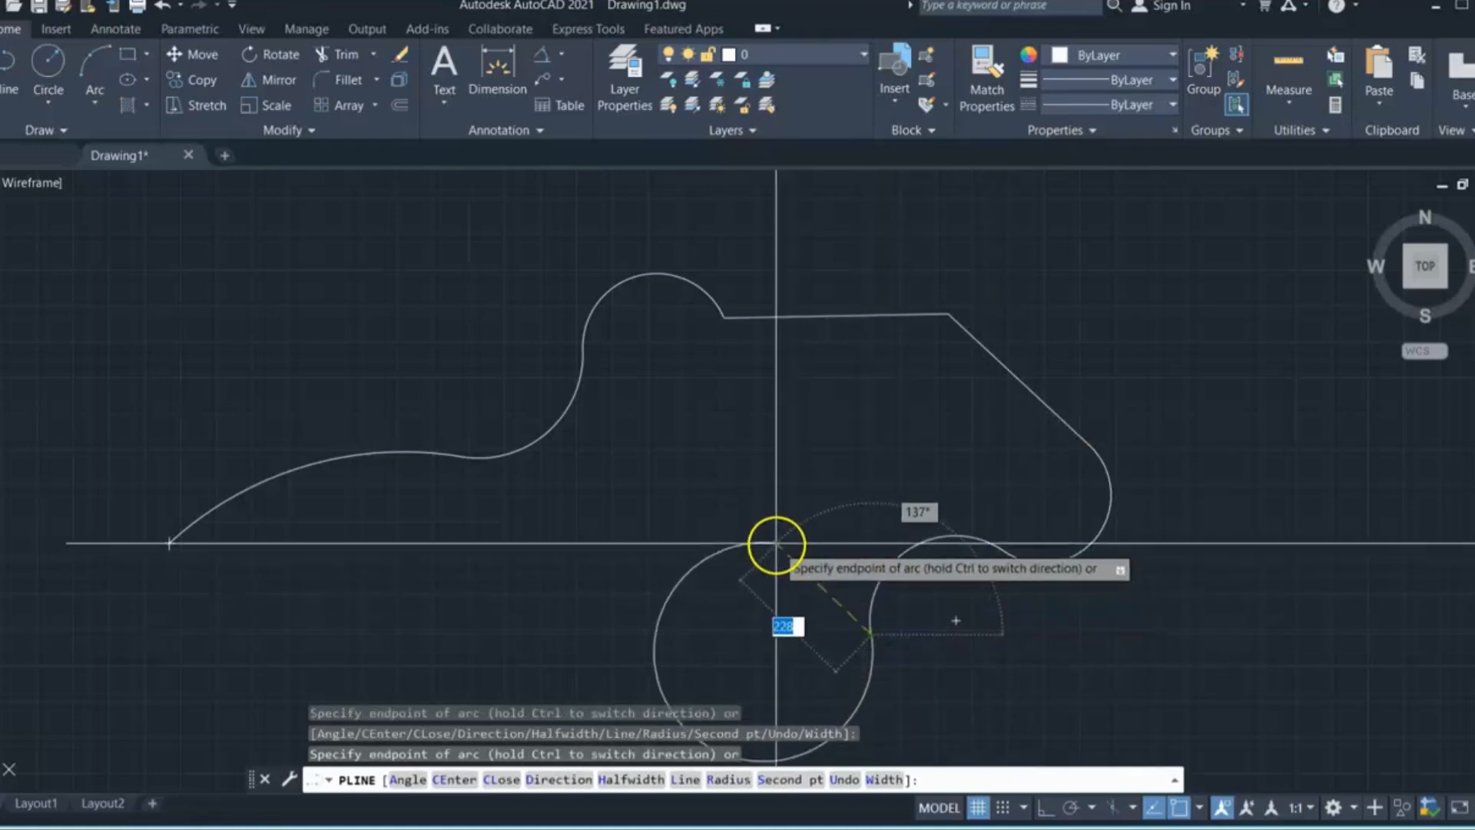
scroll(652, 544, down, 4)
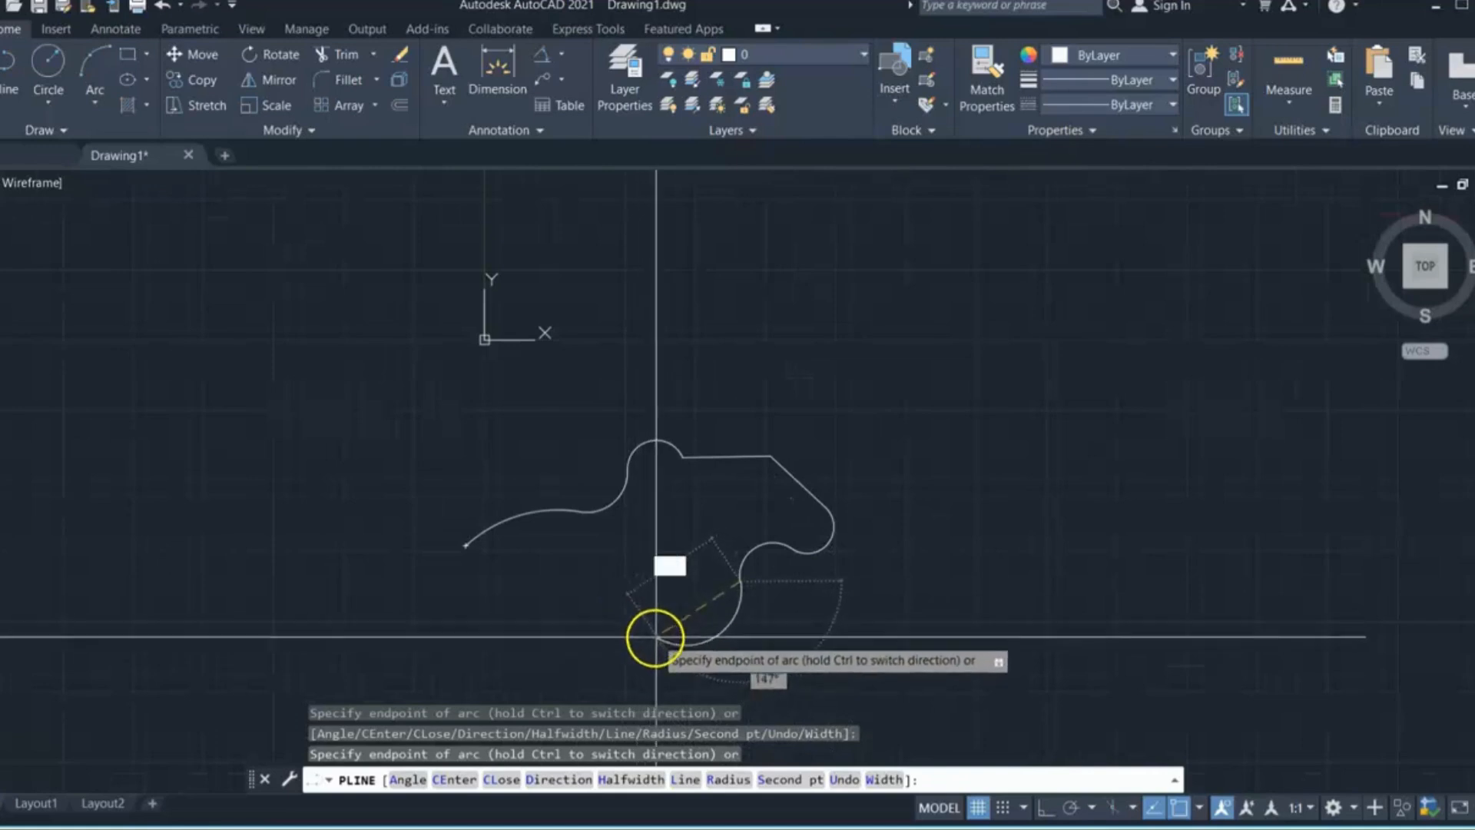
click(694, 639)
key(Return)
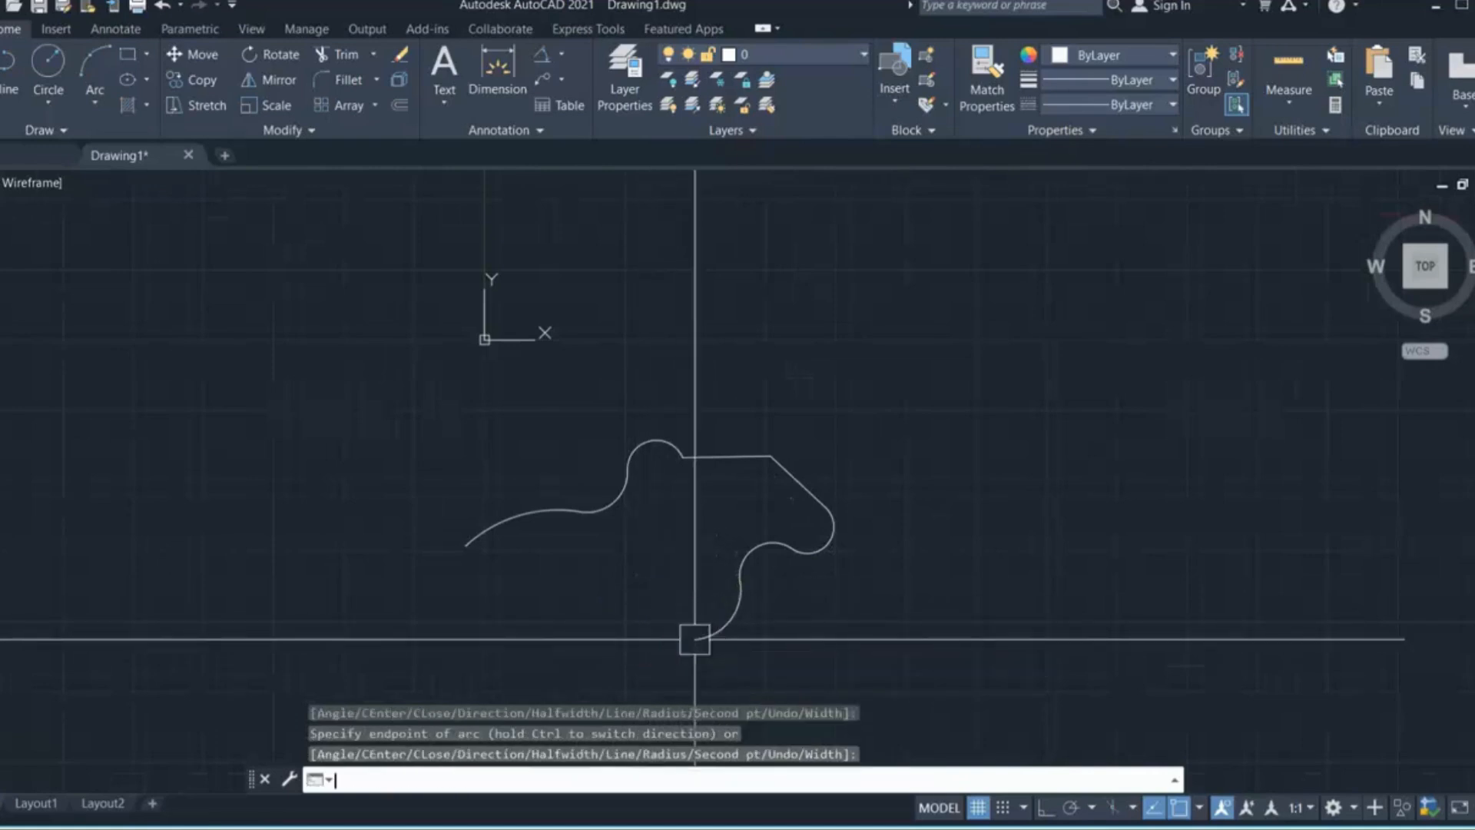
Step: Erase the combined arc-and-line polyline from the drawing
scroll(626, 428, down, 4)
scroll(592, 461, up, 4)
click(397, 346)
click(931, 649)
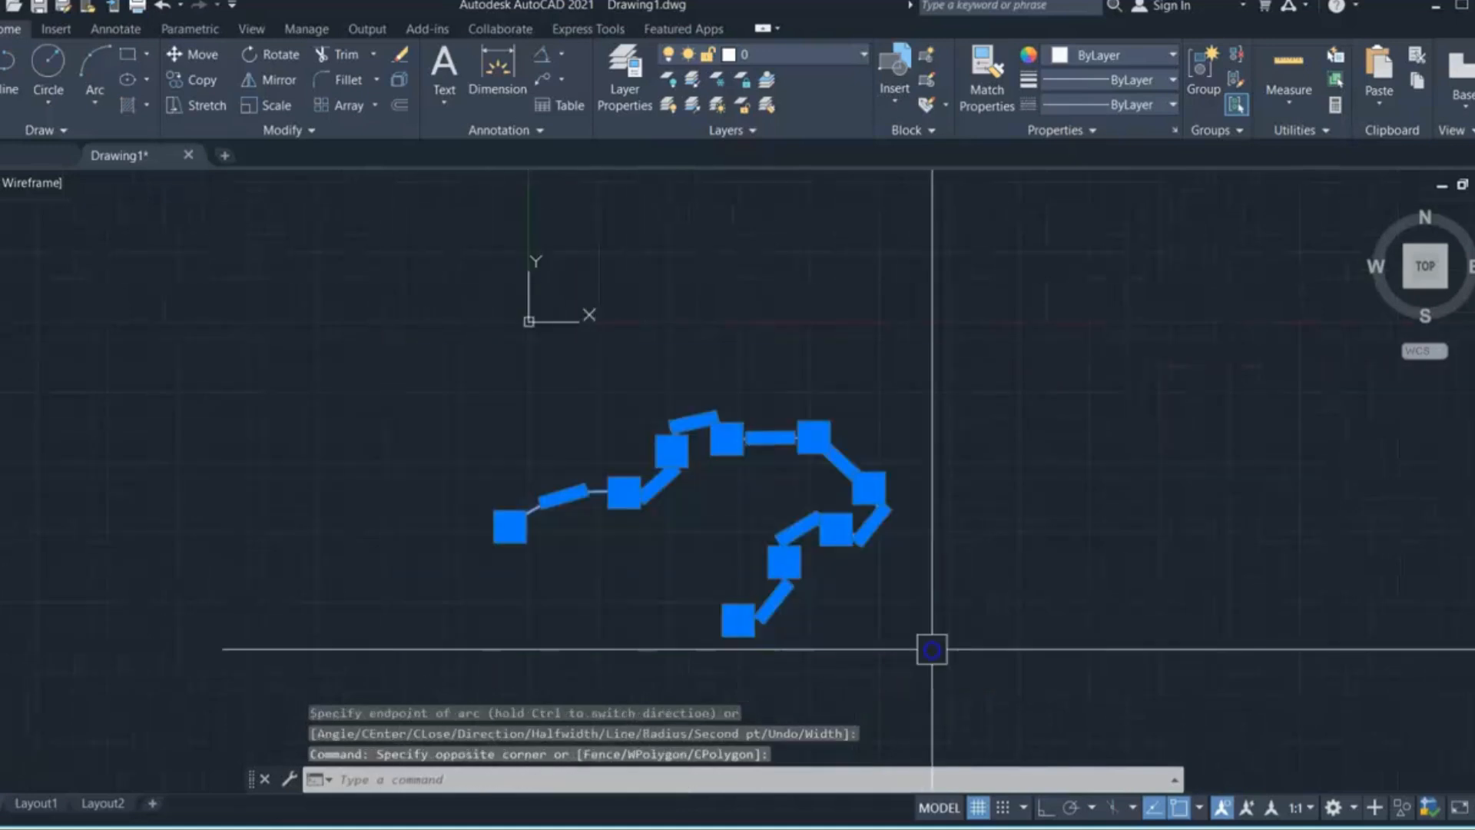
key(Delete)
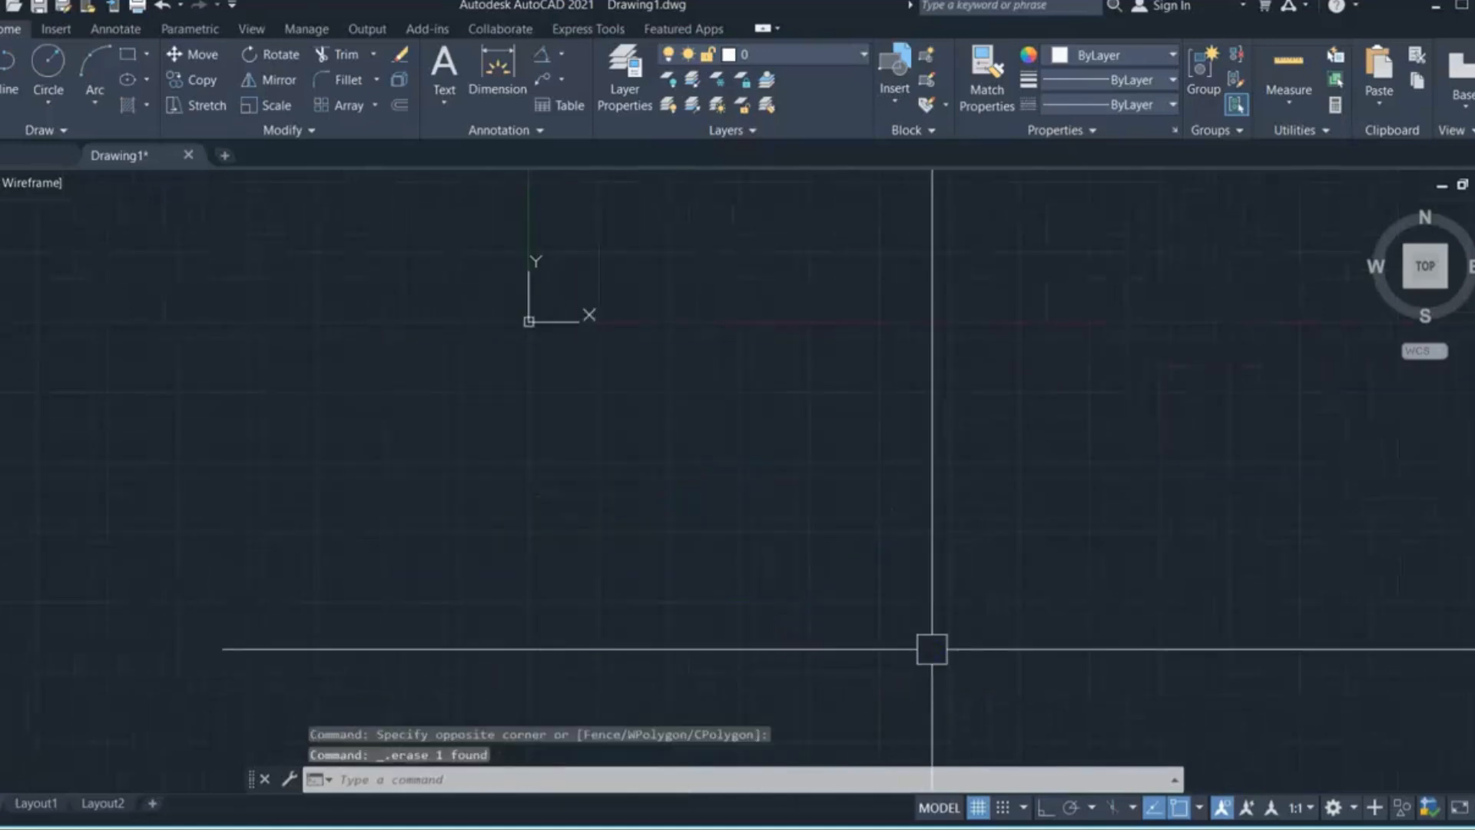
Step: Draw a polyline arc with a radius of 750 from just below the origin, curving up to the right, and end the polyline
key(Return)
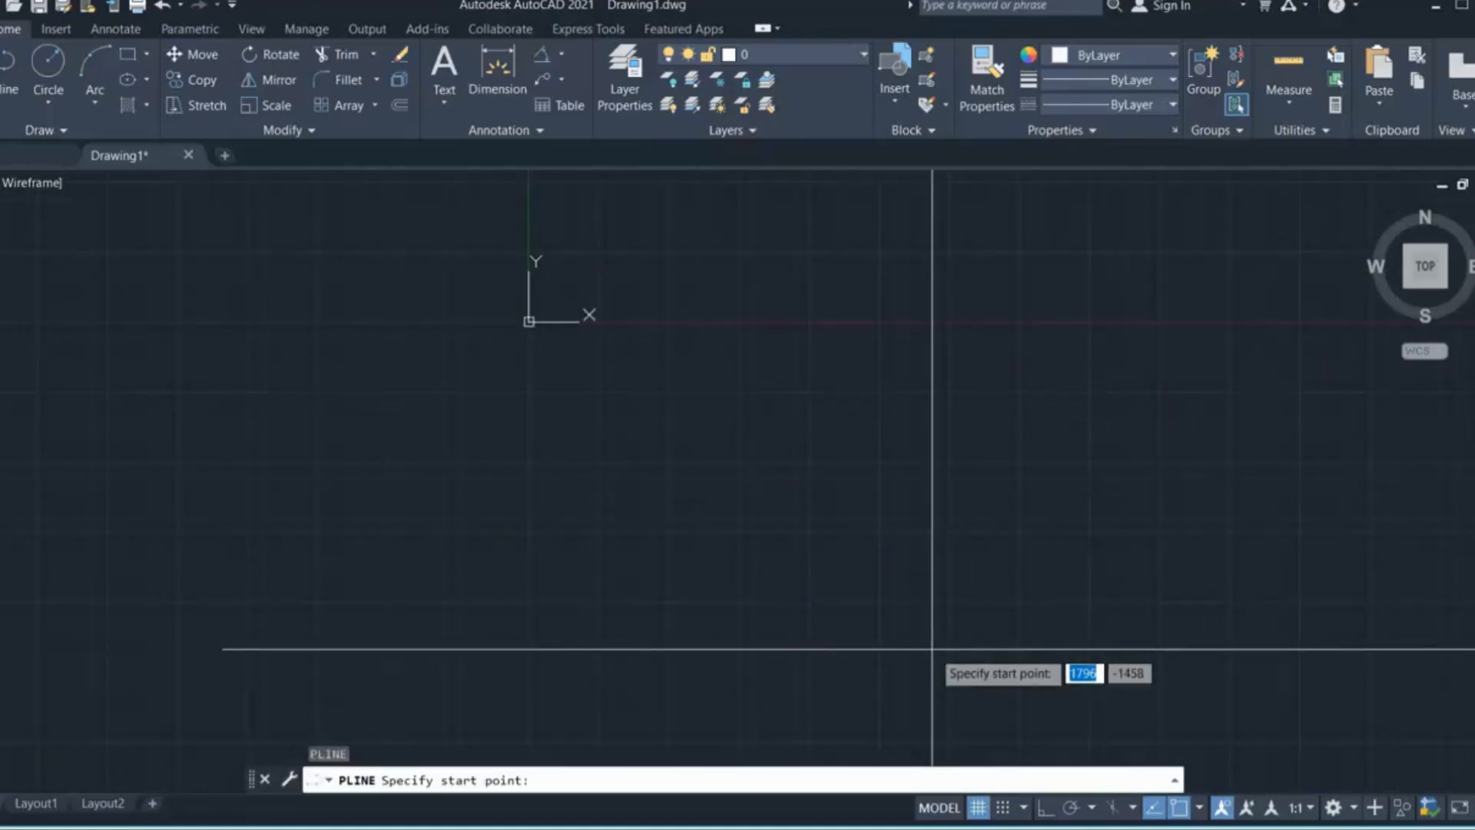
click(519, 499)
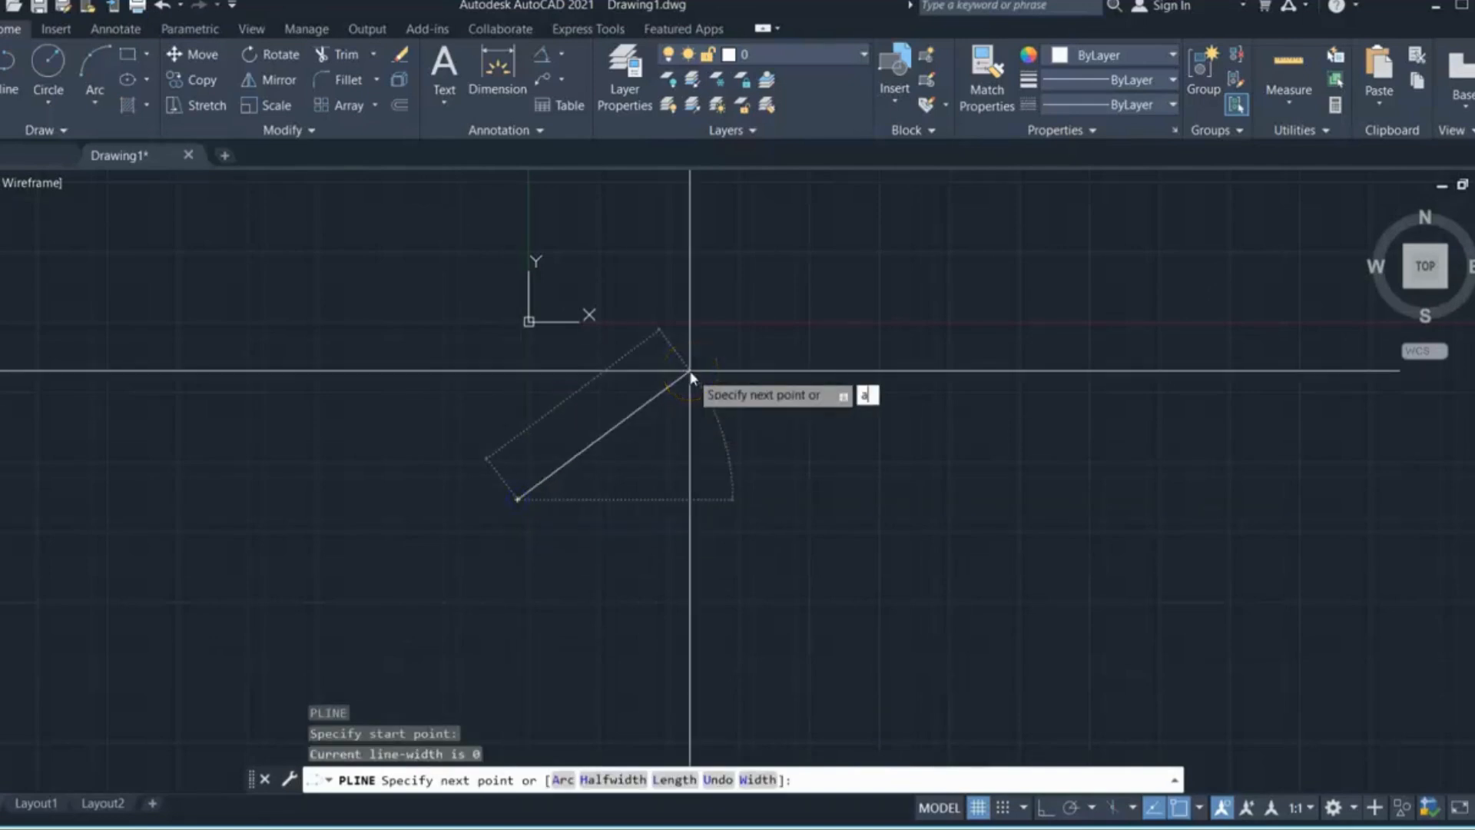
text(a)
key(Return)
scroll(680, 431, up, 2)
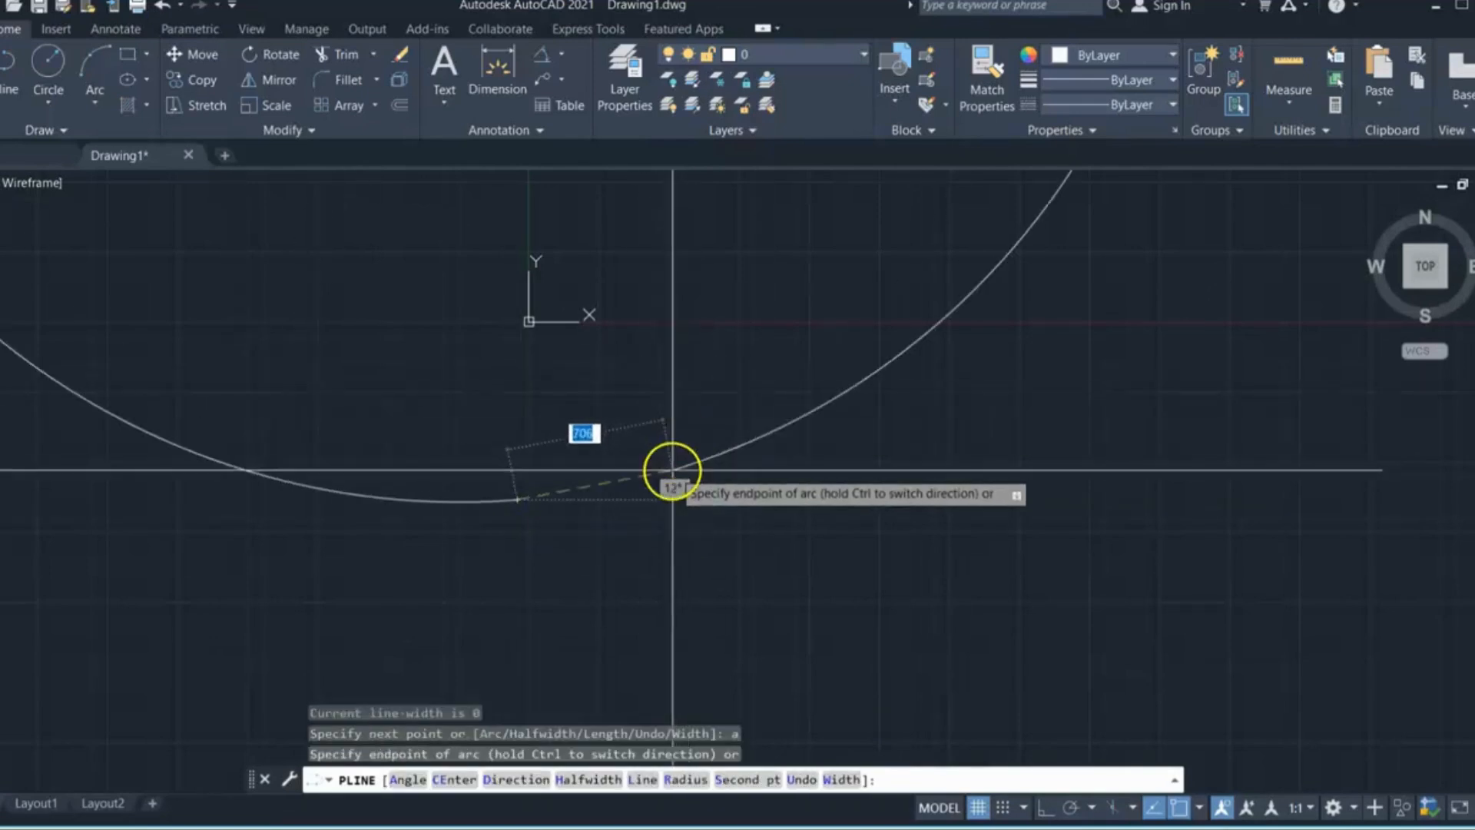
scroll(678, 422, down, 5)
scroll(664, 405, up, 2)
scroll(661, 402, up, 2)
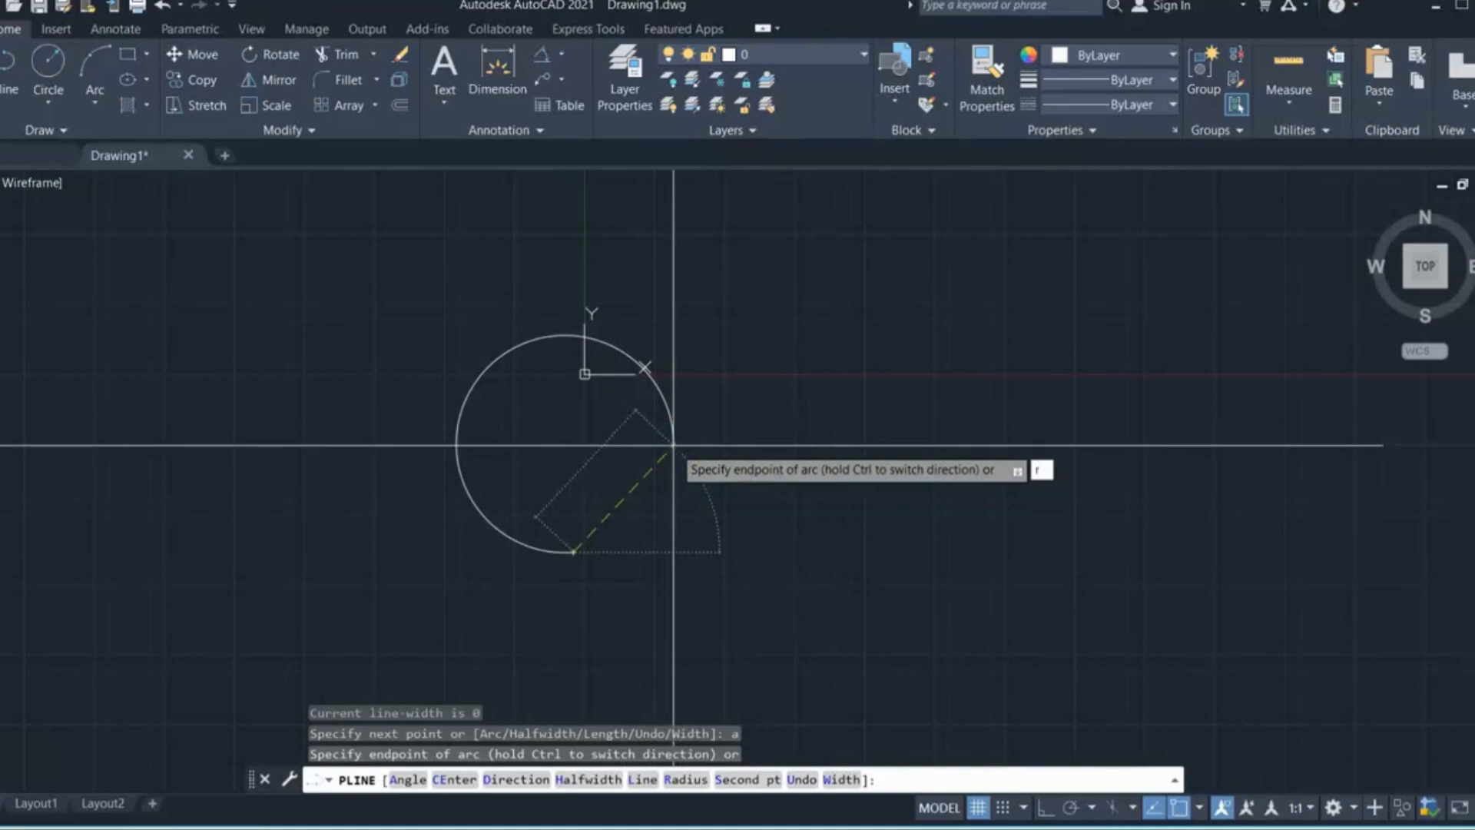
key(Return)
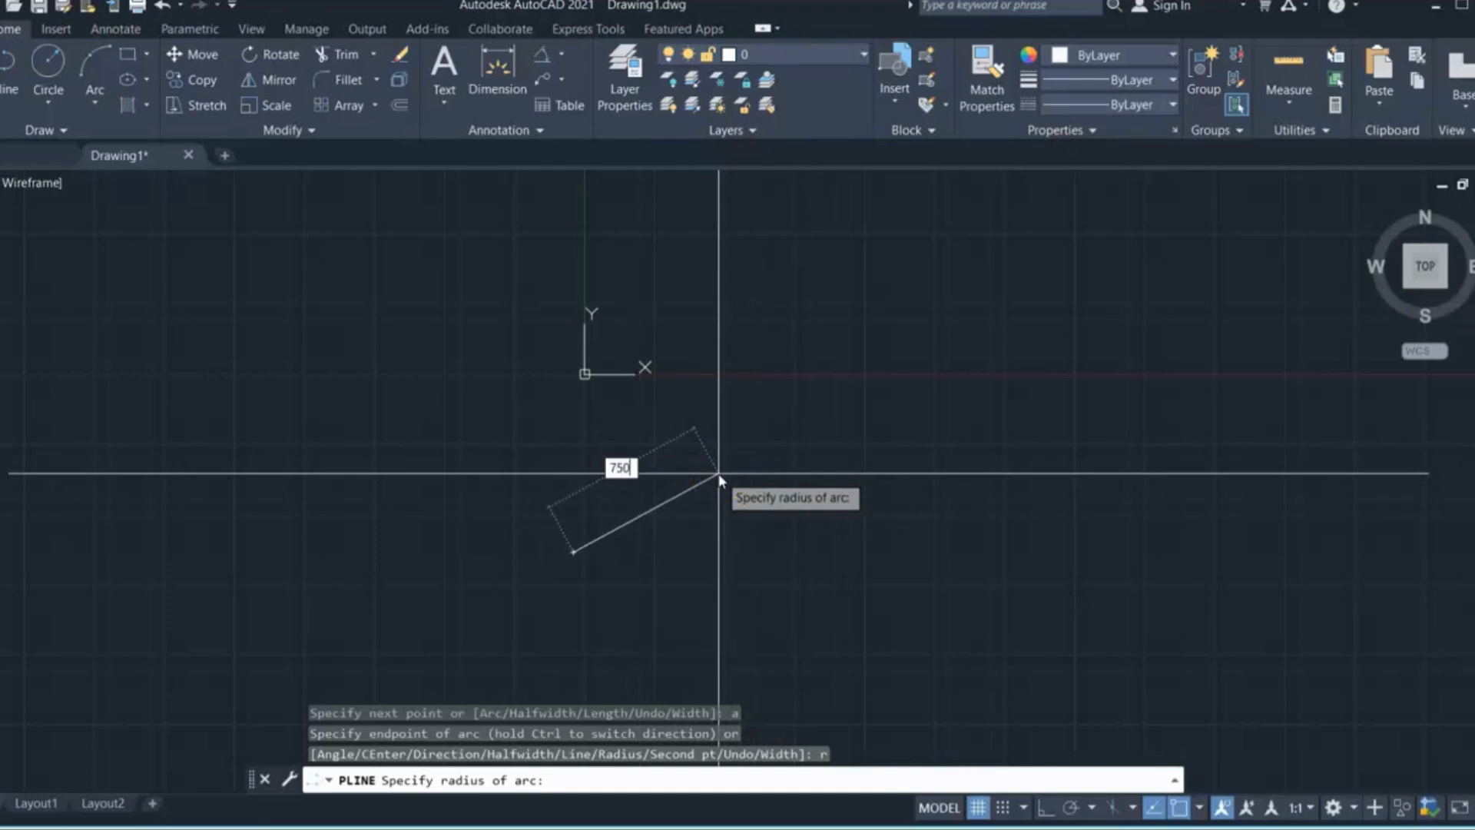
key(Return)
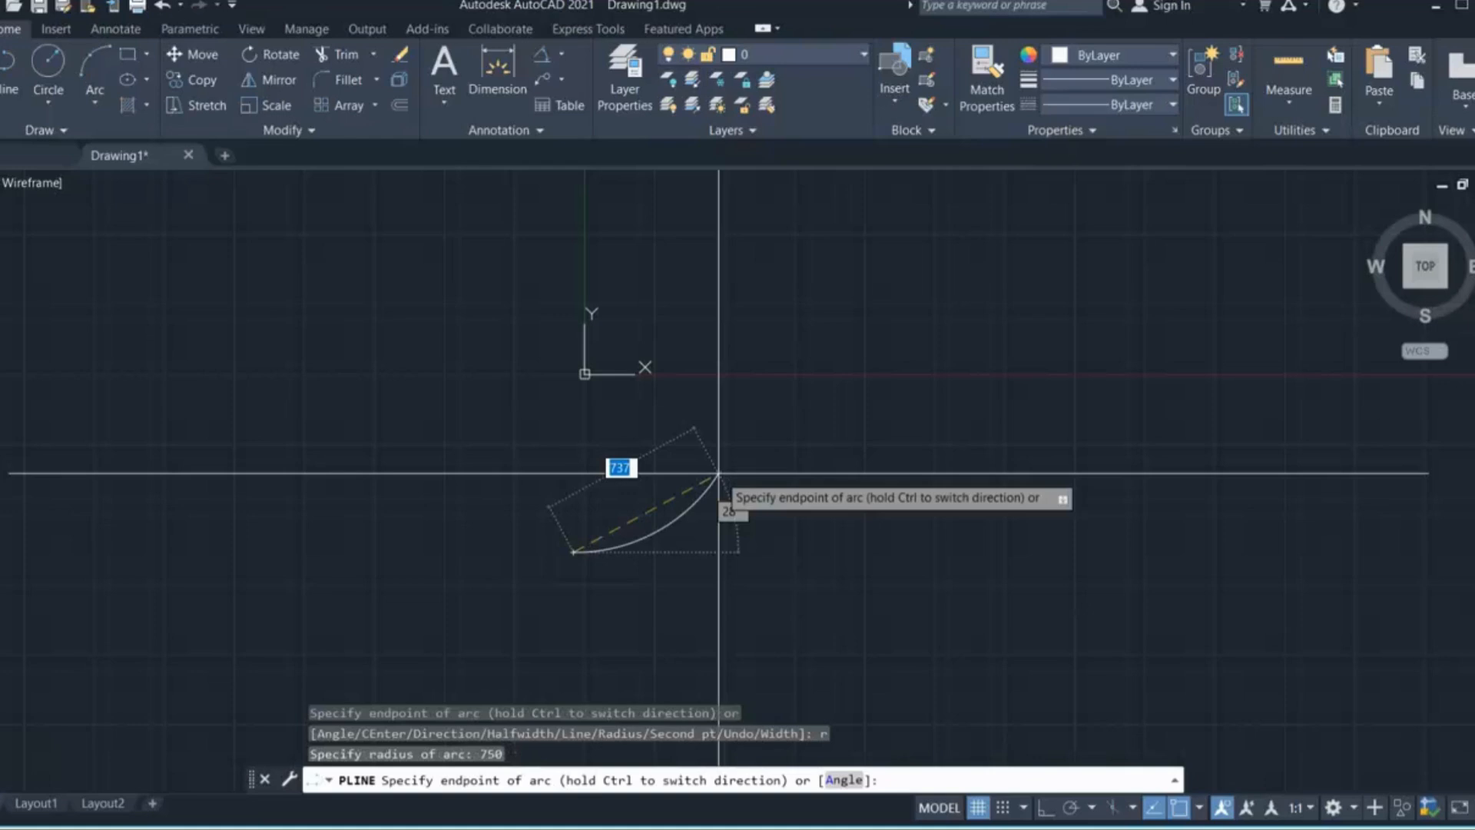
scroll(716, 475, up, 2)
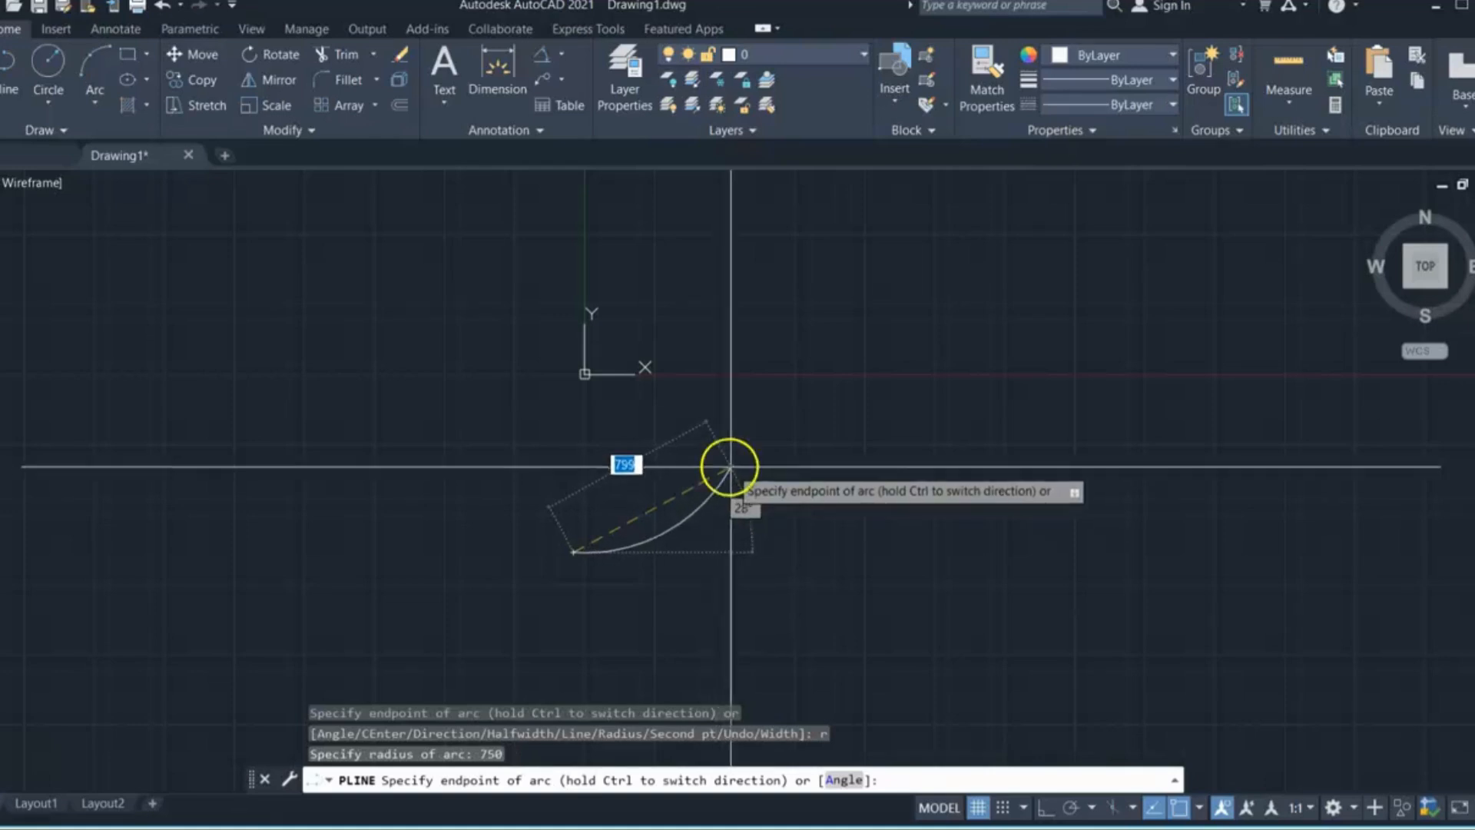
scroll(705, 505, up, 2)
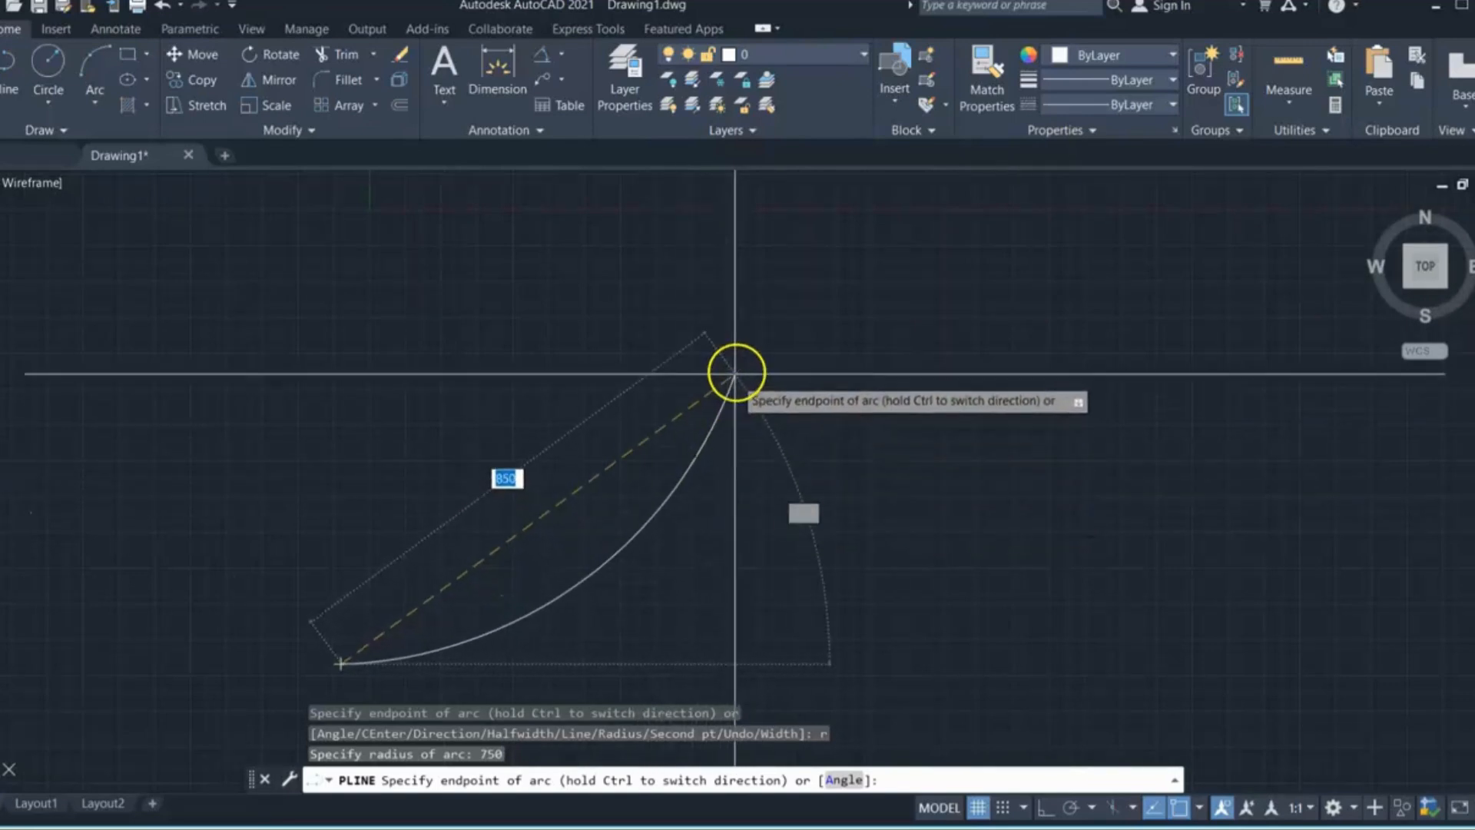
click(705, 474)
key(Return)
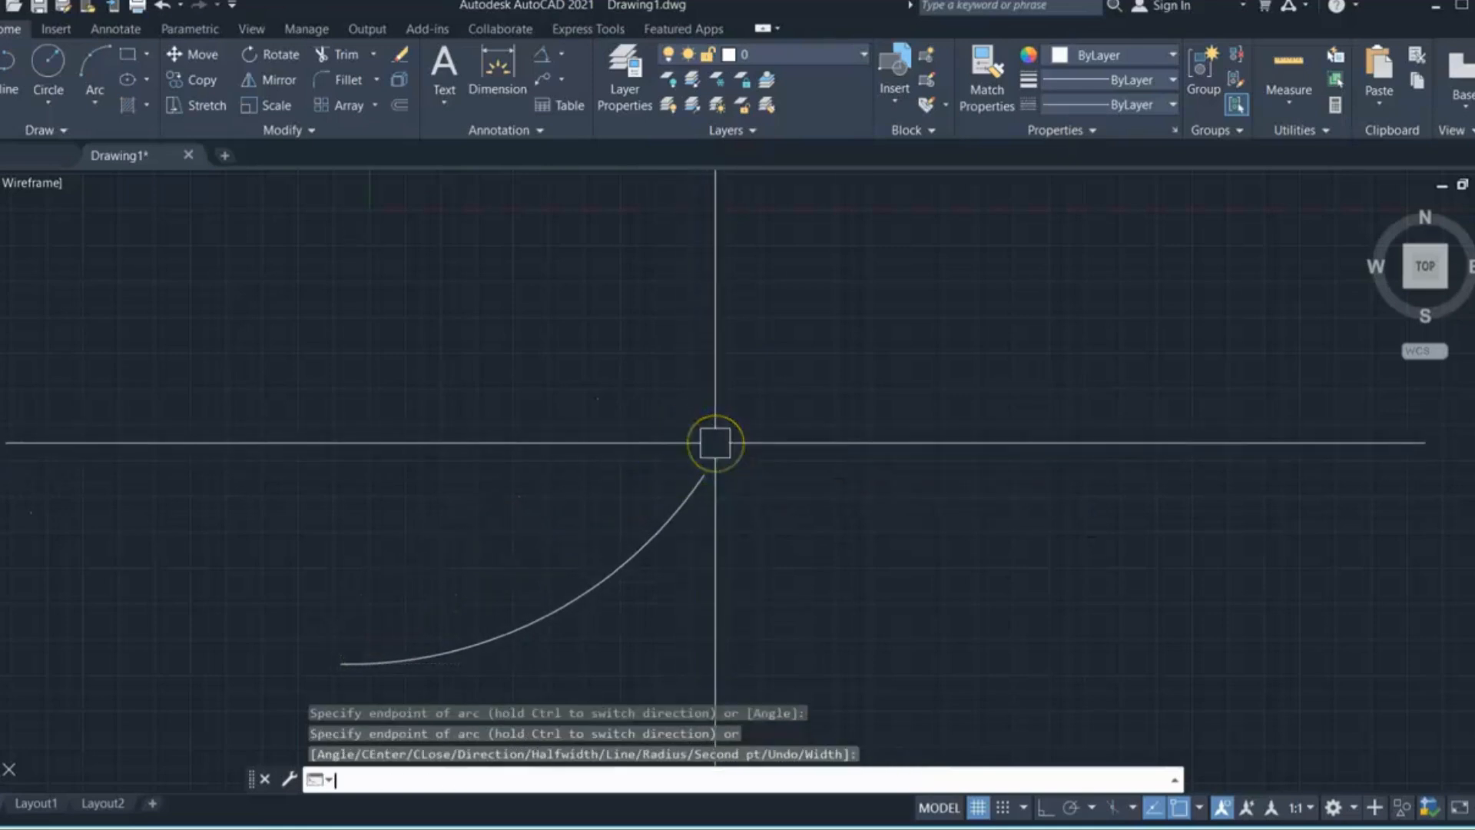
scroll(660, 466, down, 4)
click(615, 529)
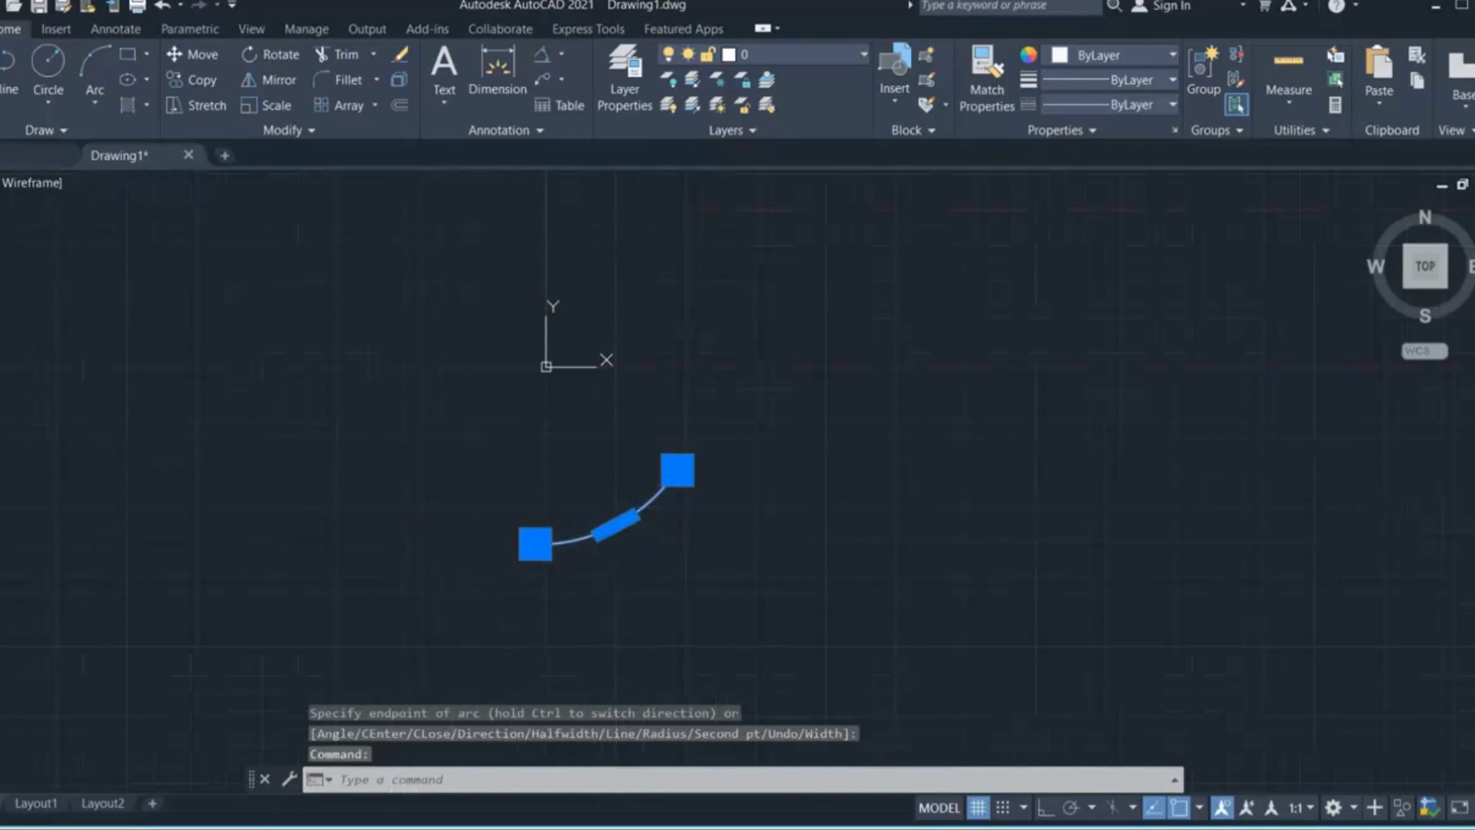
key(Escape)
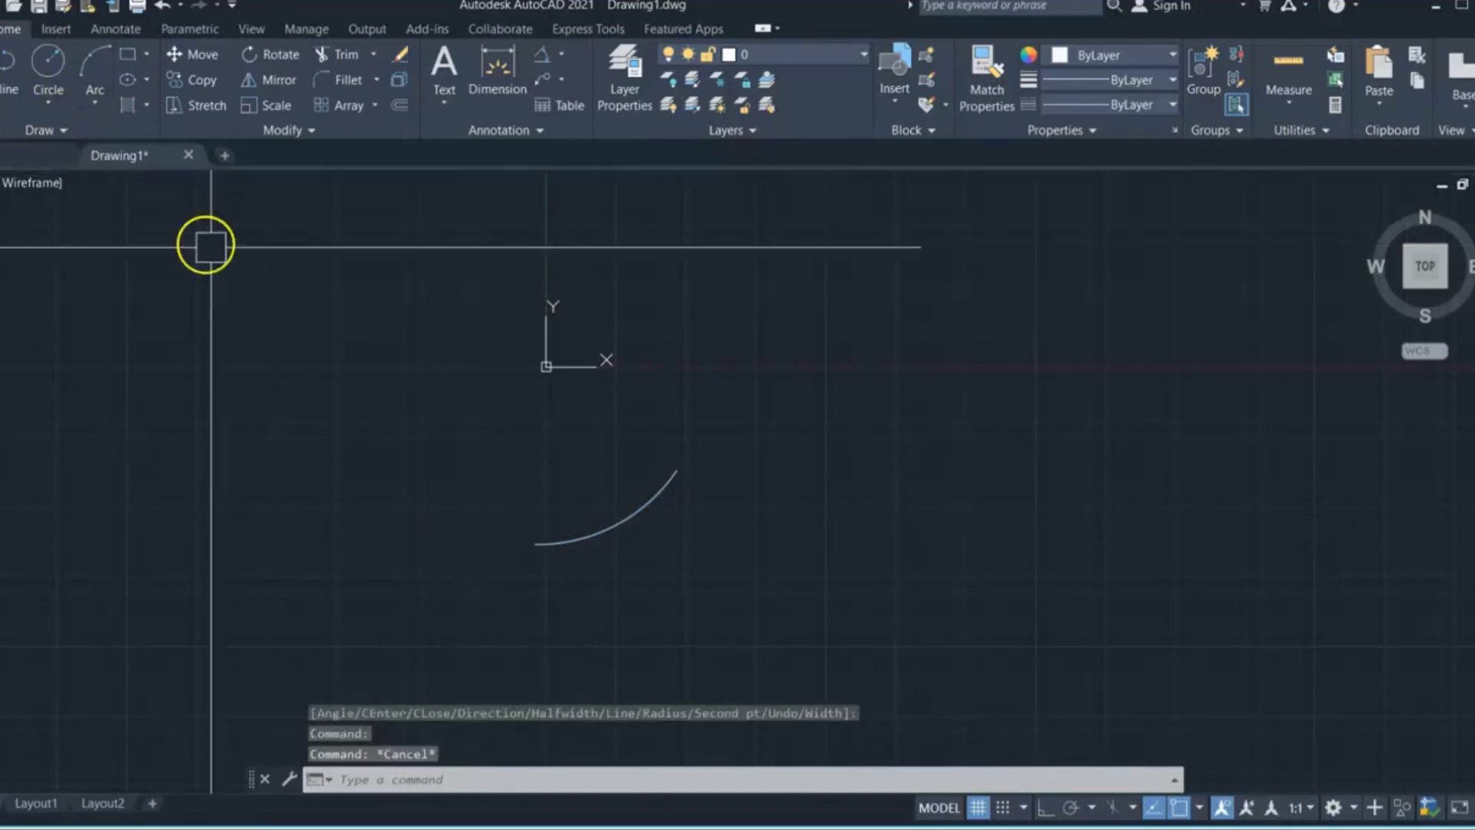
click(0, 71)
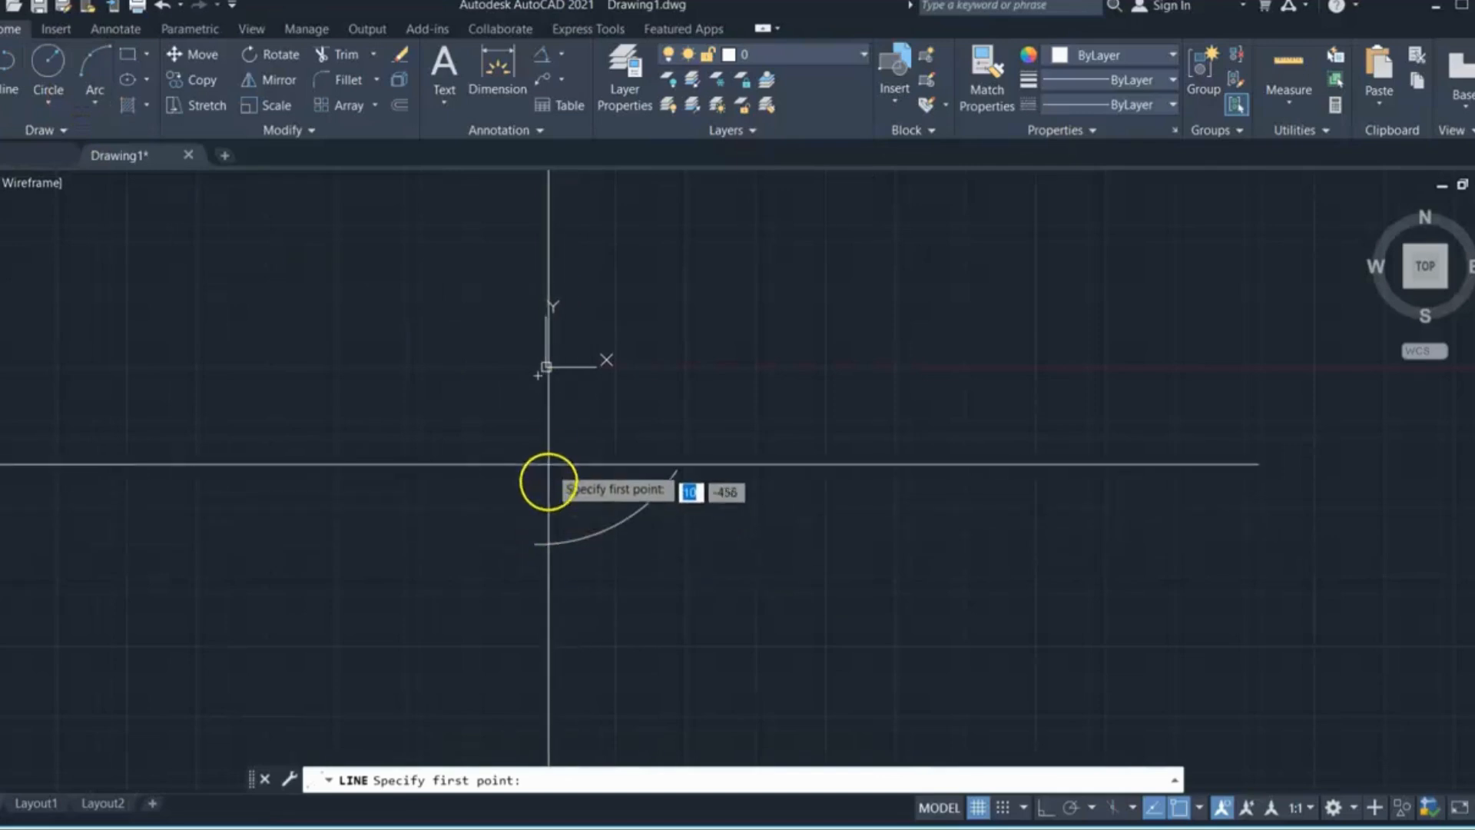
scroll(536, 401, up, 2)
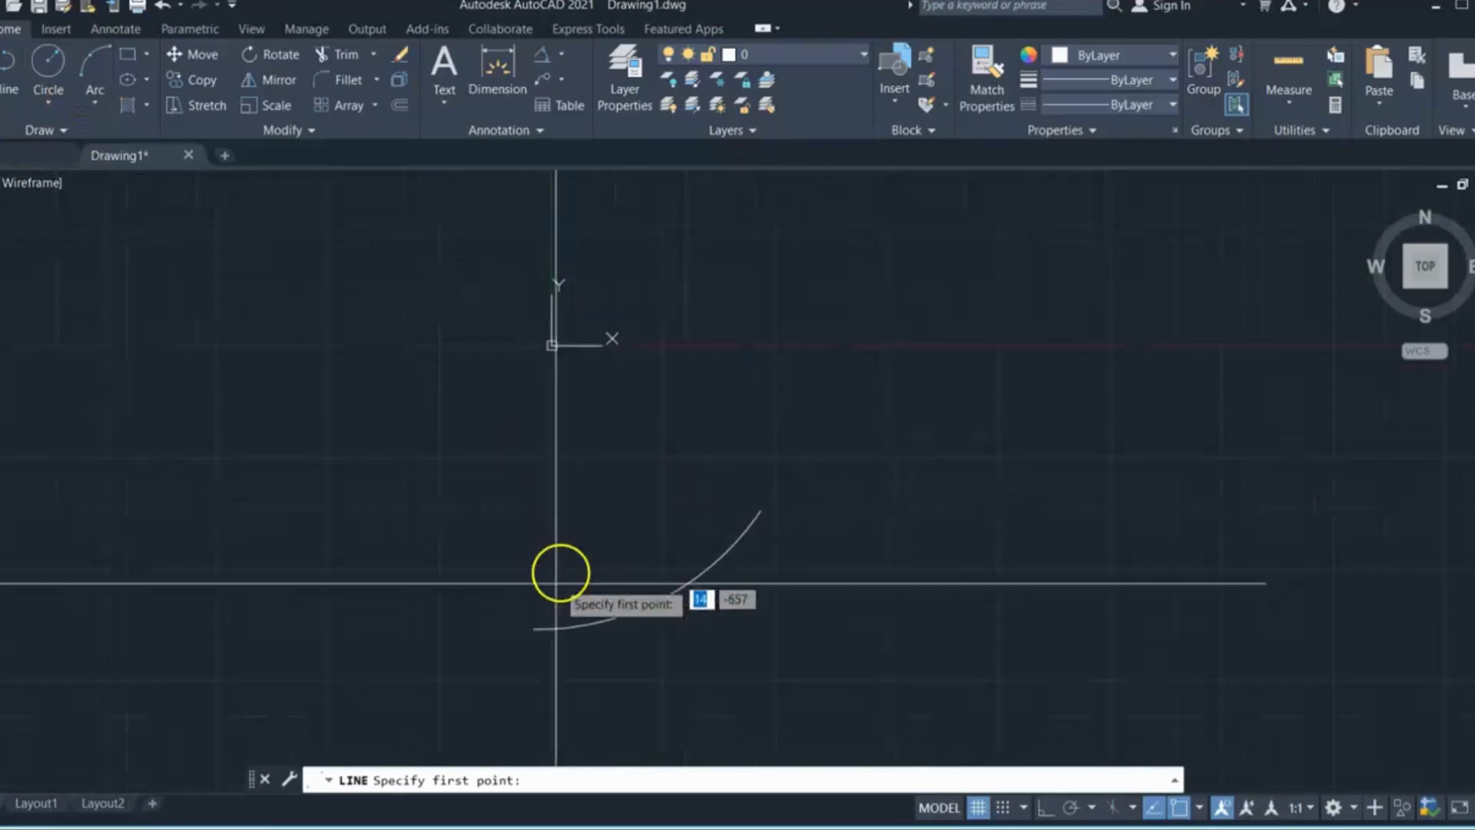
click(532, 626)
scroll(528, 367, up, 4)
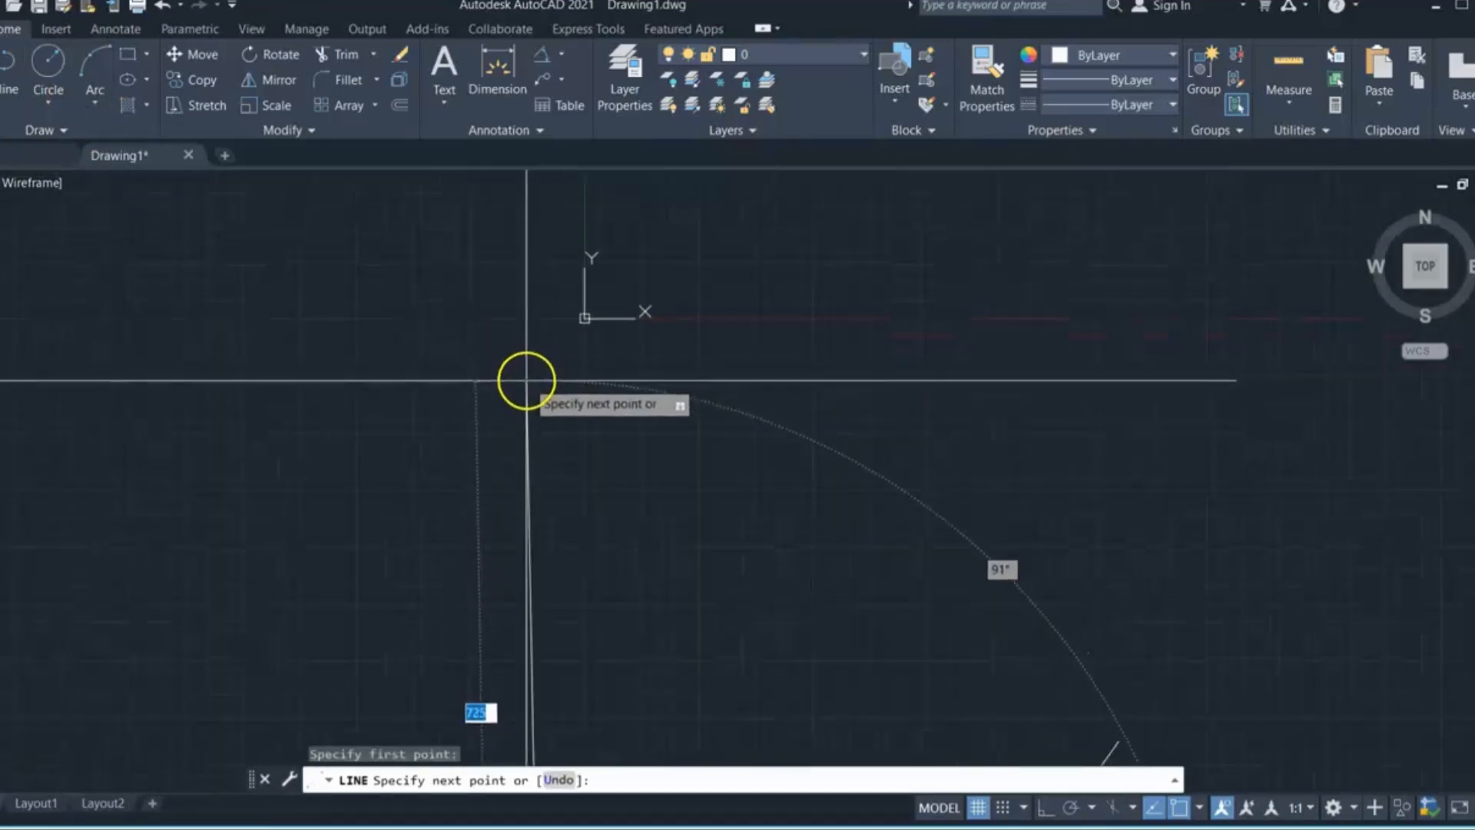
scroll(566, 405, down, 4)
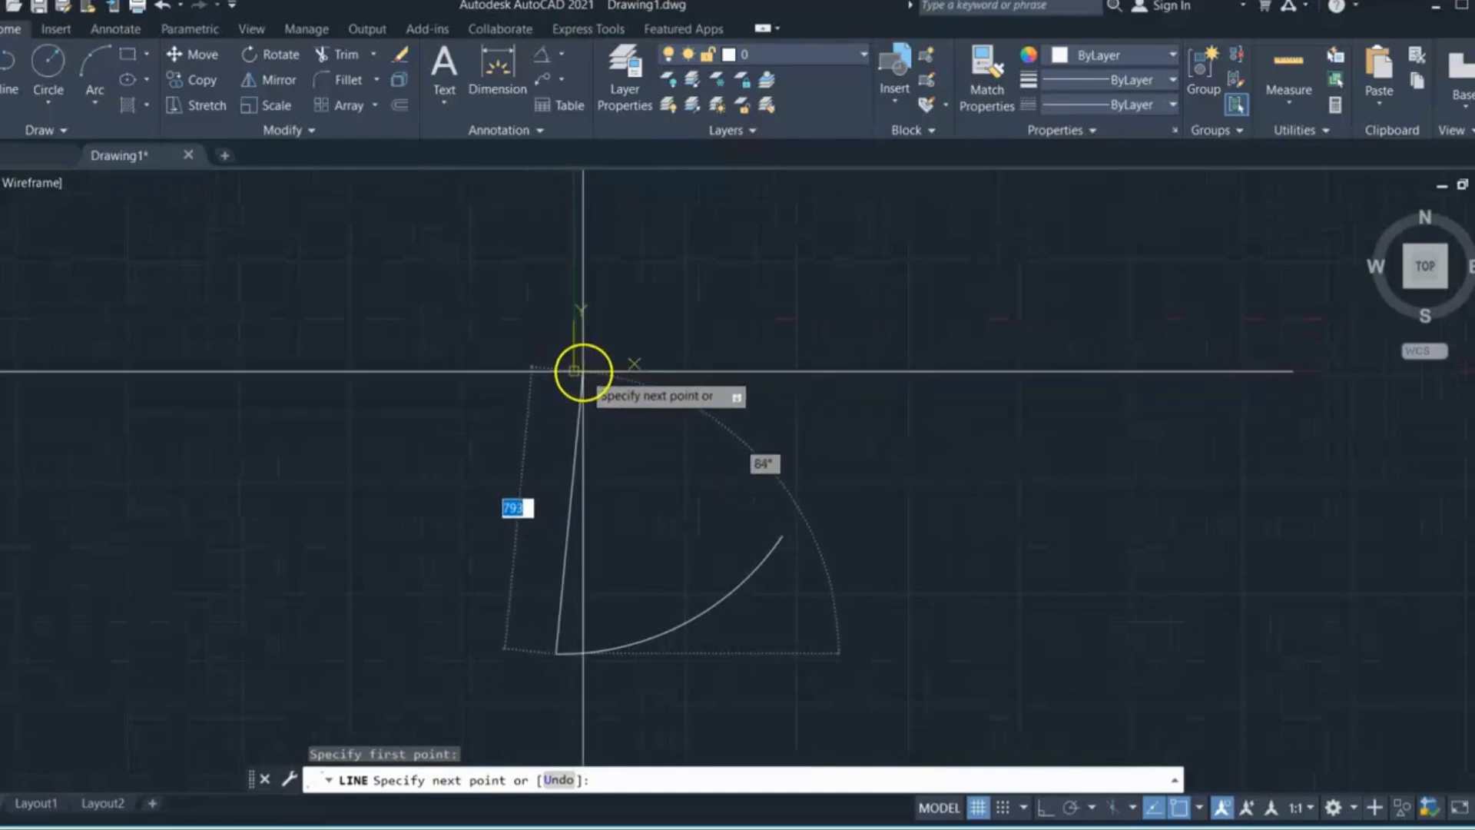
scroll(589, 439, down, 4)
scroll(588, 421, up, 4)
scroll(587, 421, up, 2)
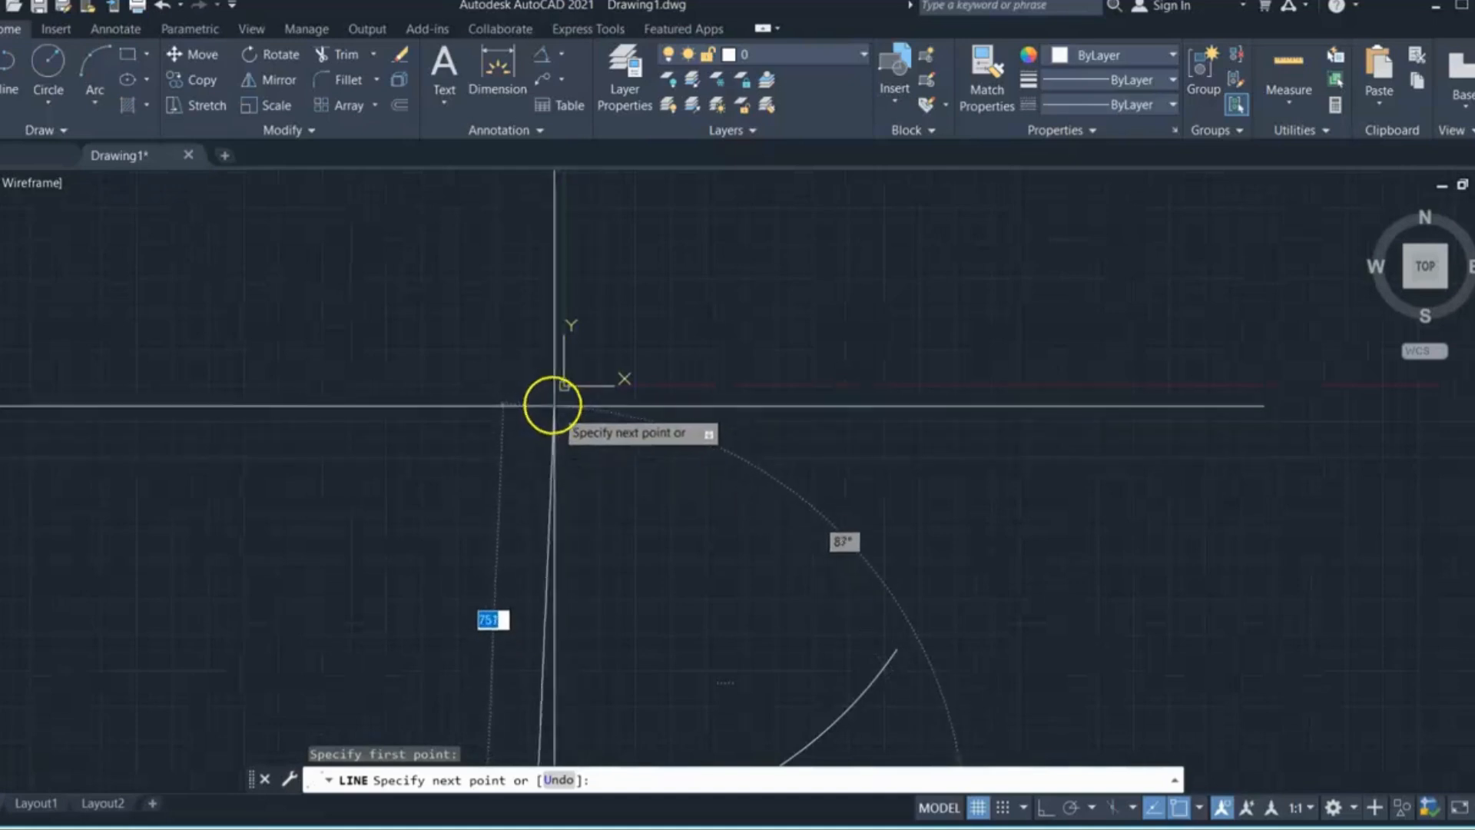
key(Escape)
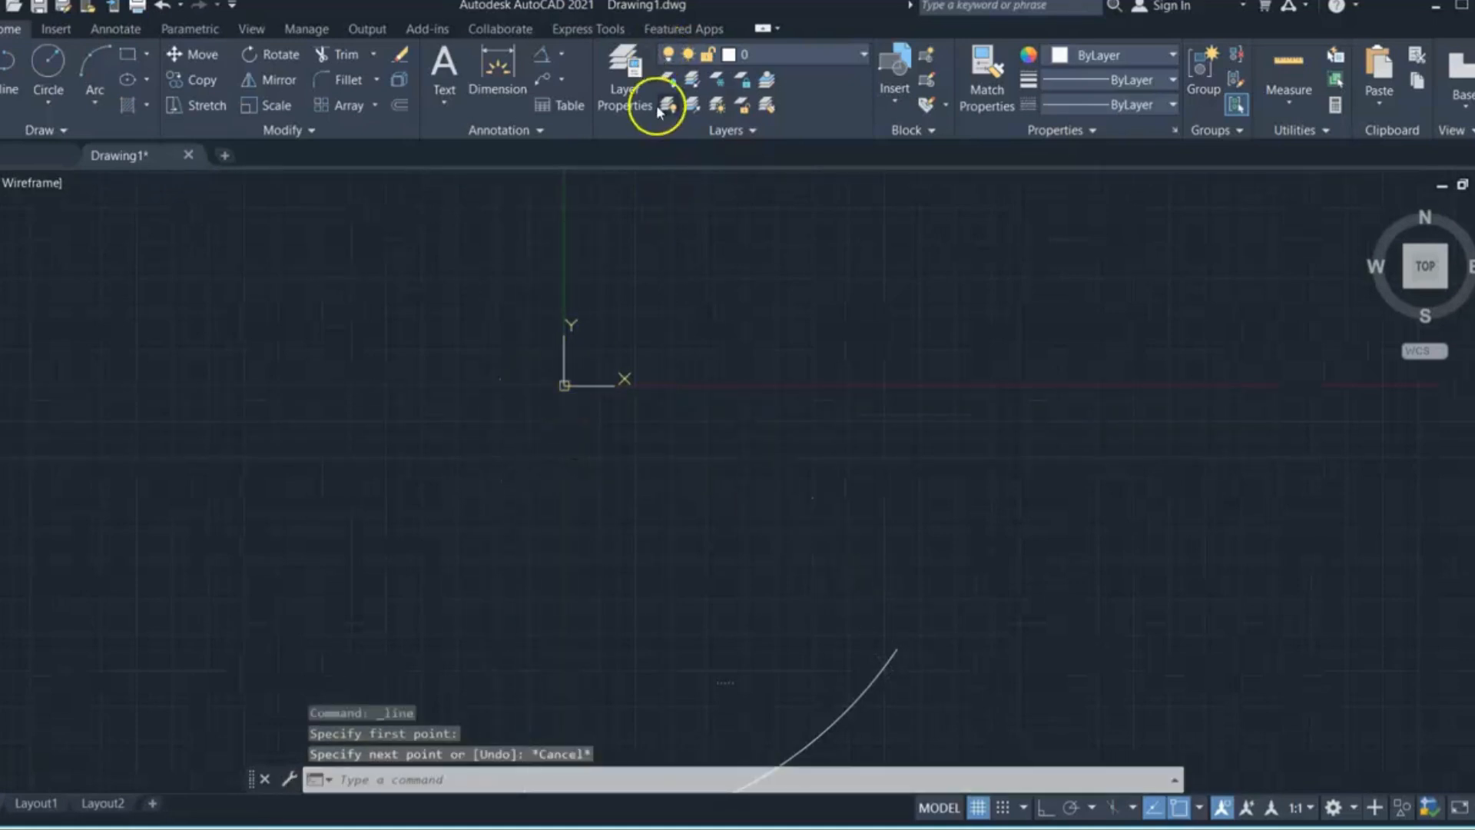
scroll(544, 500, down, 4)
click(653, 550)
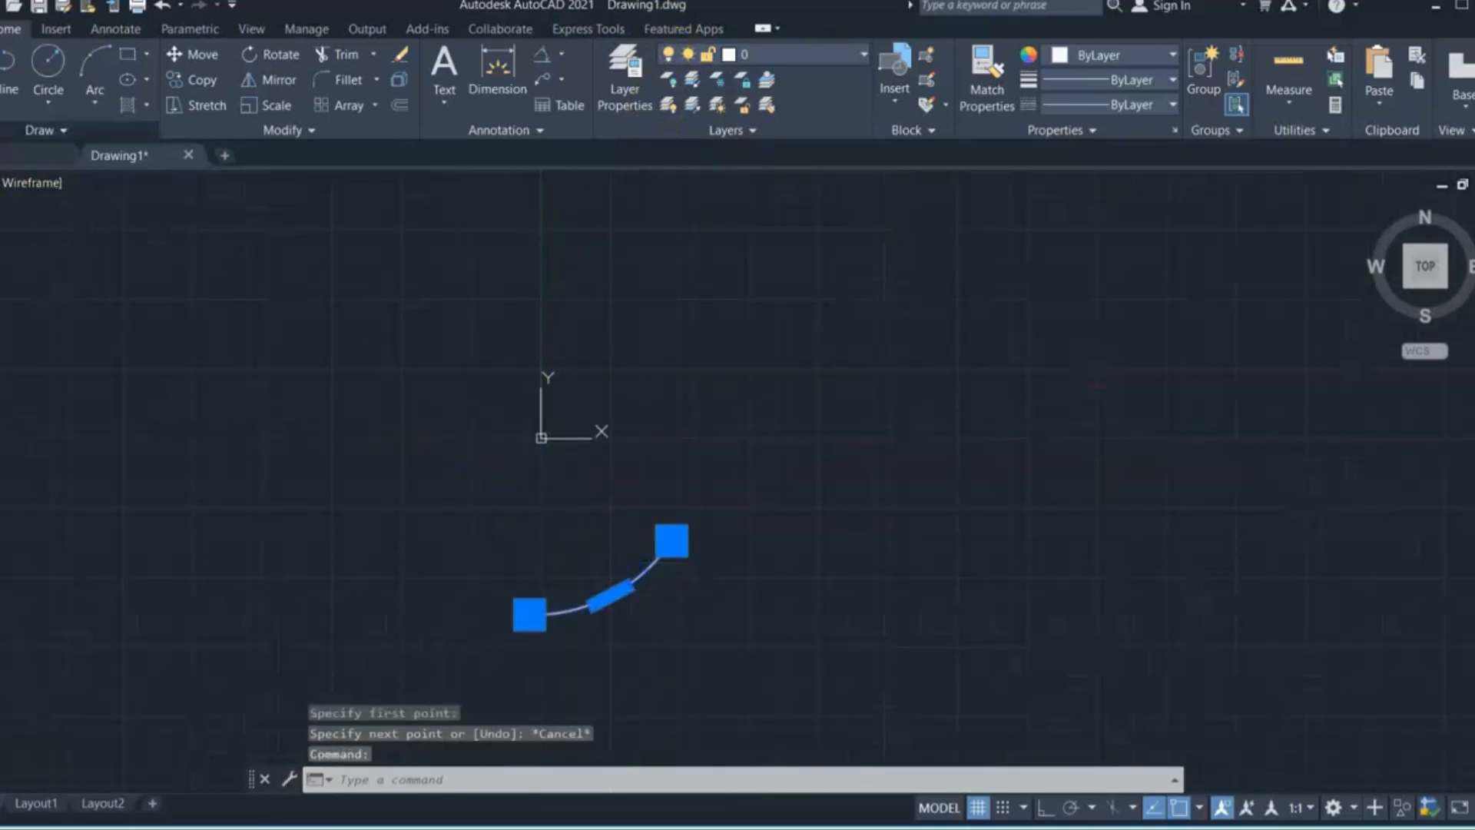
click(0, 70)
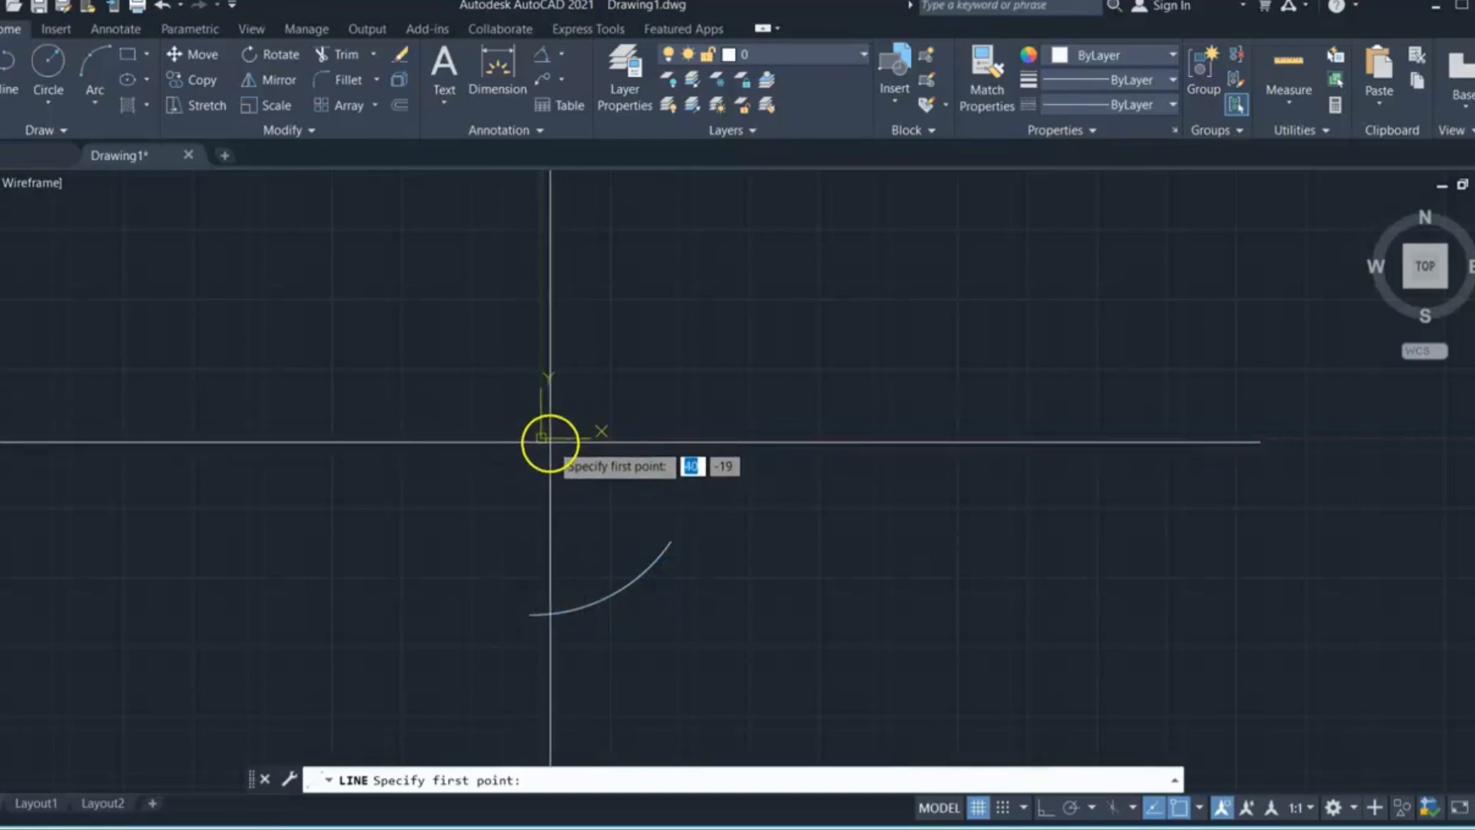
scroll(551, 443, up, 4)
scroll(514, 415, down, 4)
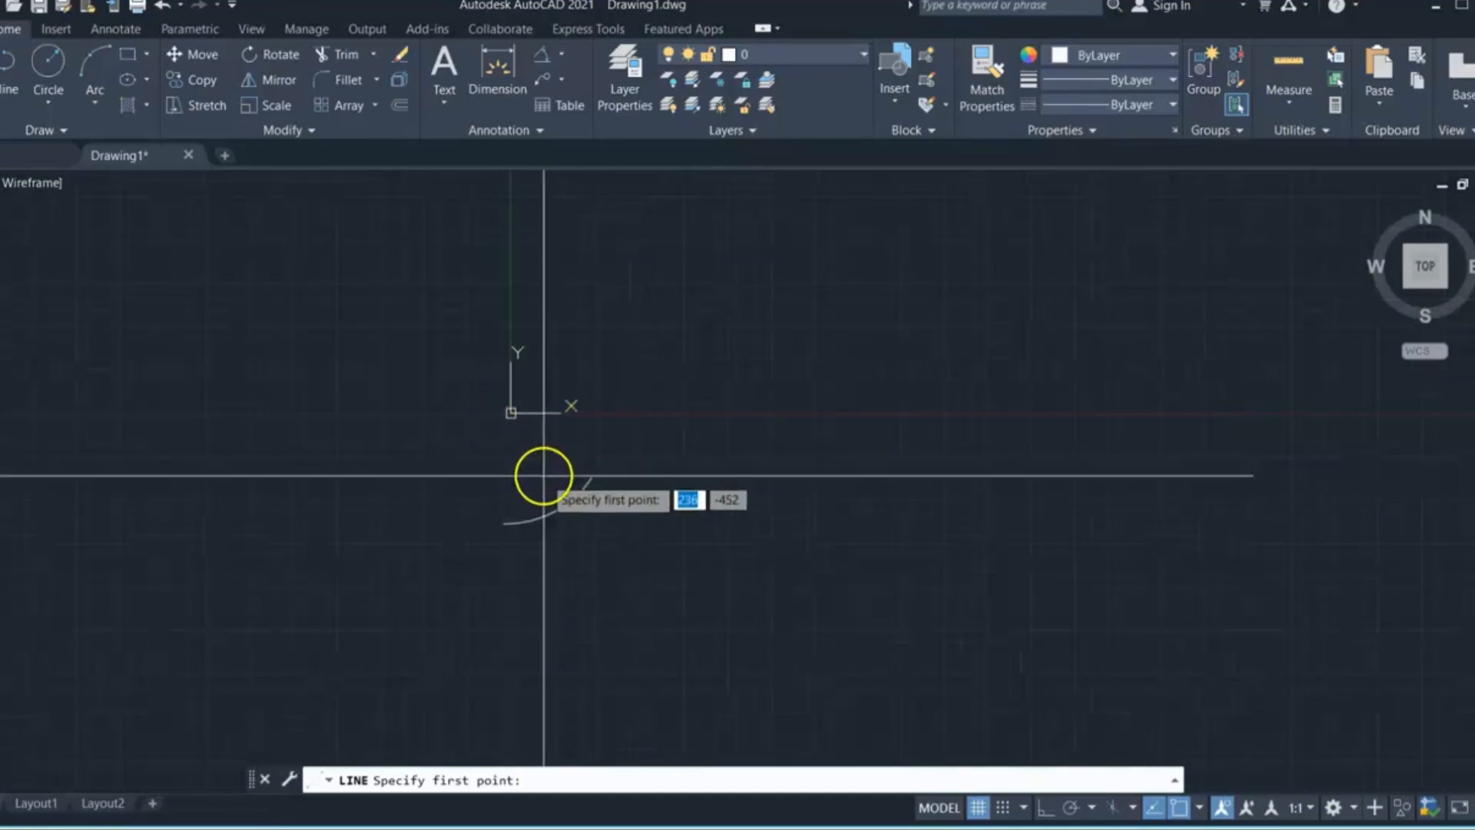
click(591, 478)
scroll(530, 445, up, 3)
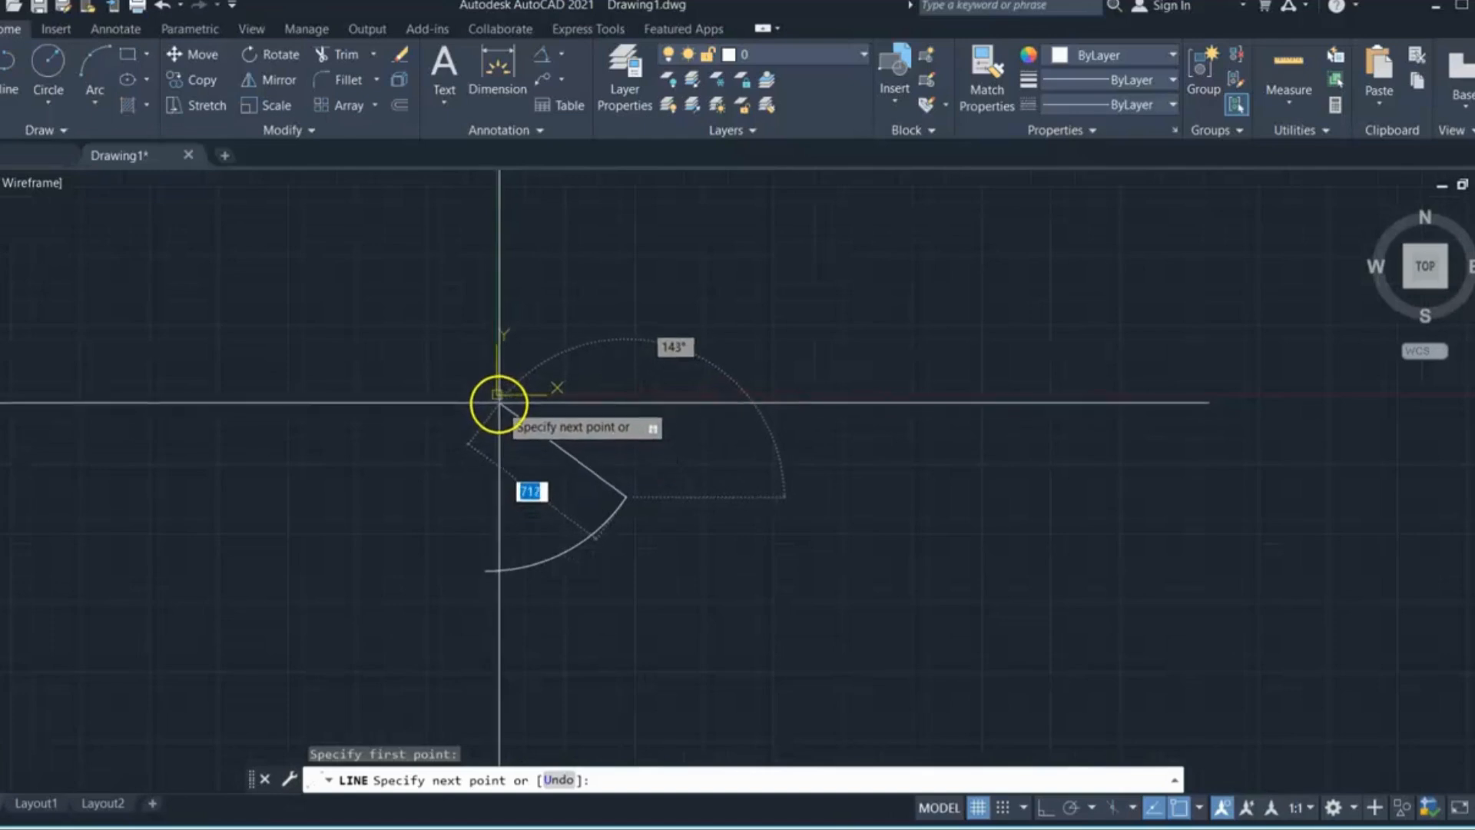
scroll(498, 401, up, 3)
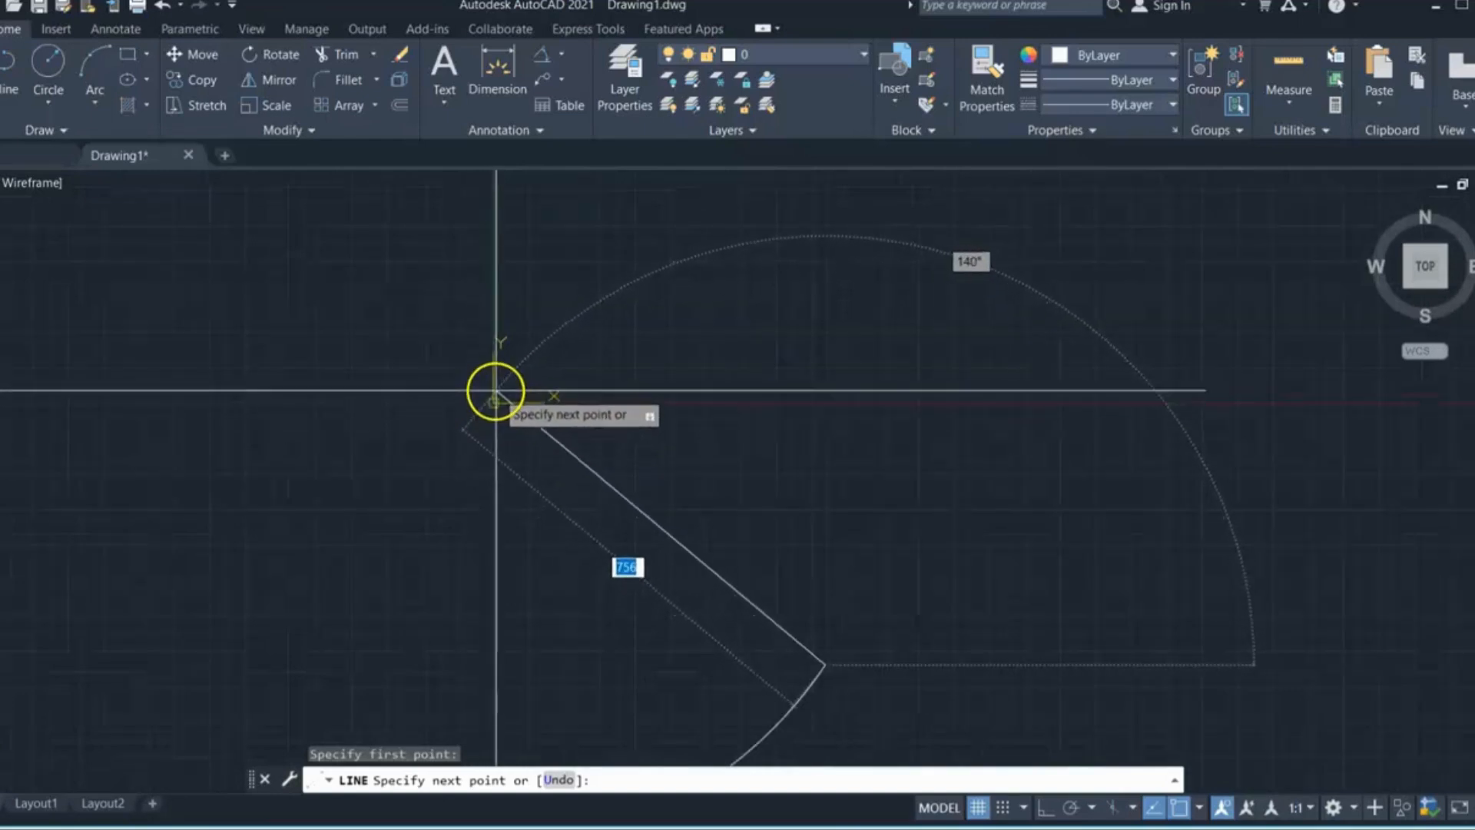
scroll(498, 400, down, 4)
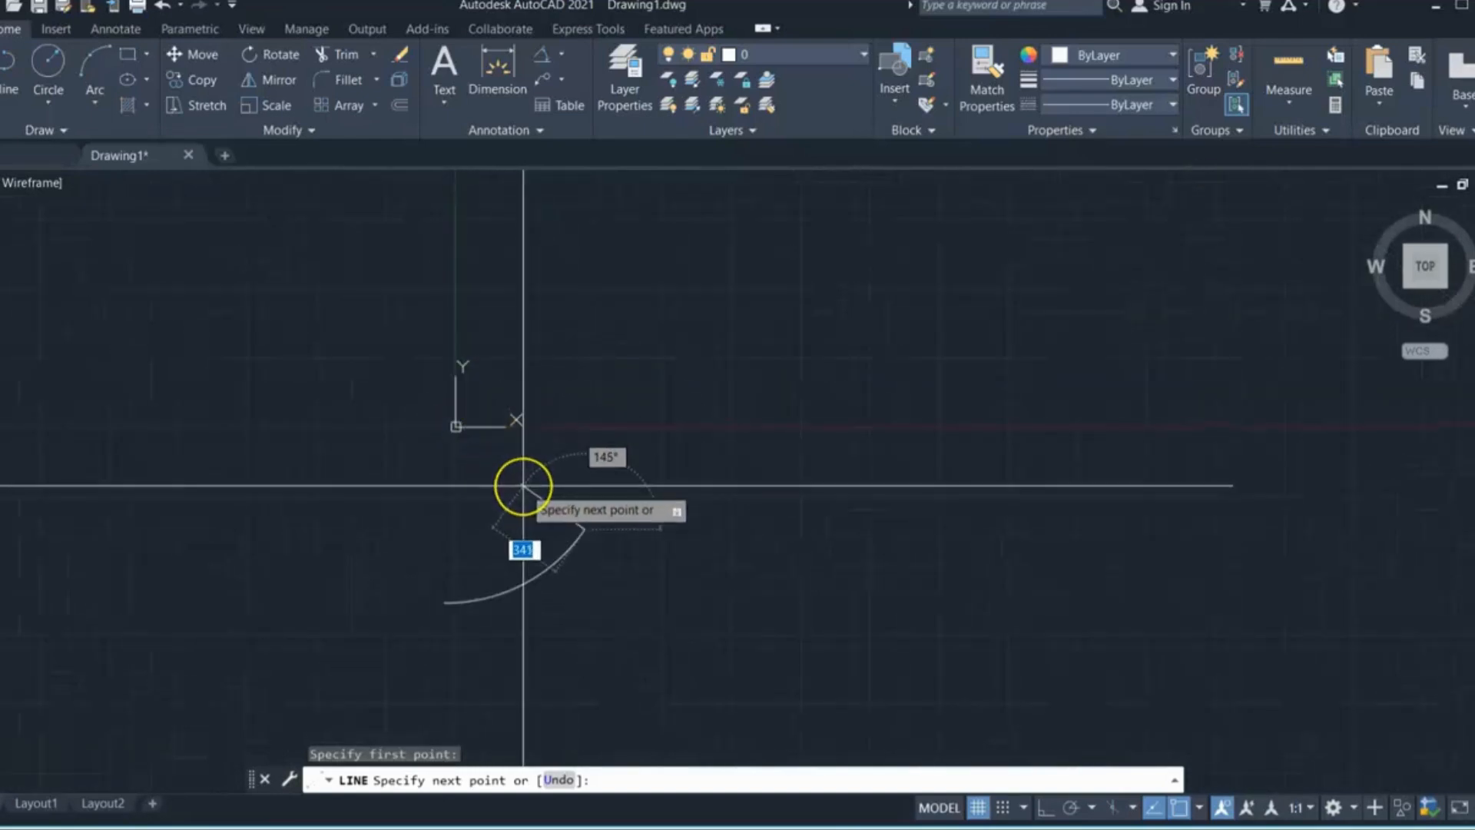
key(Escape)
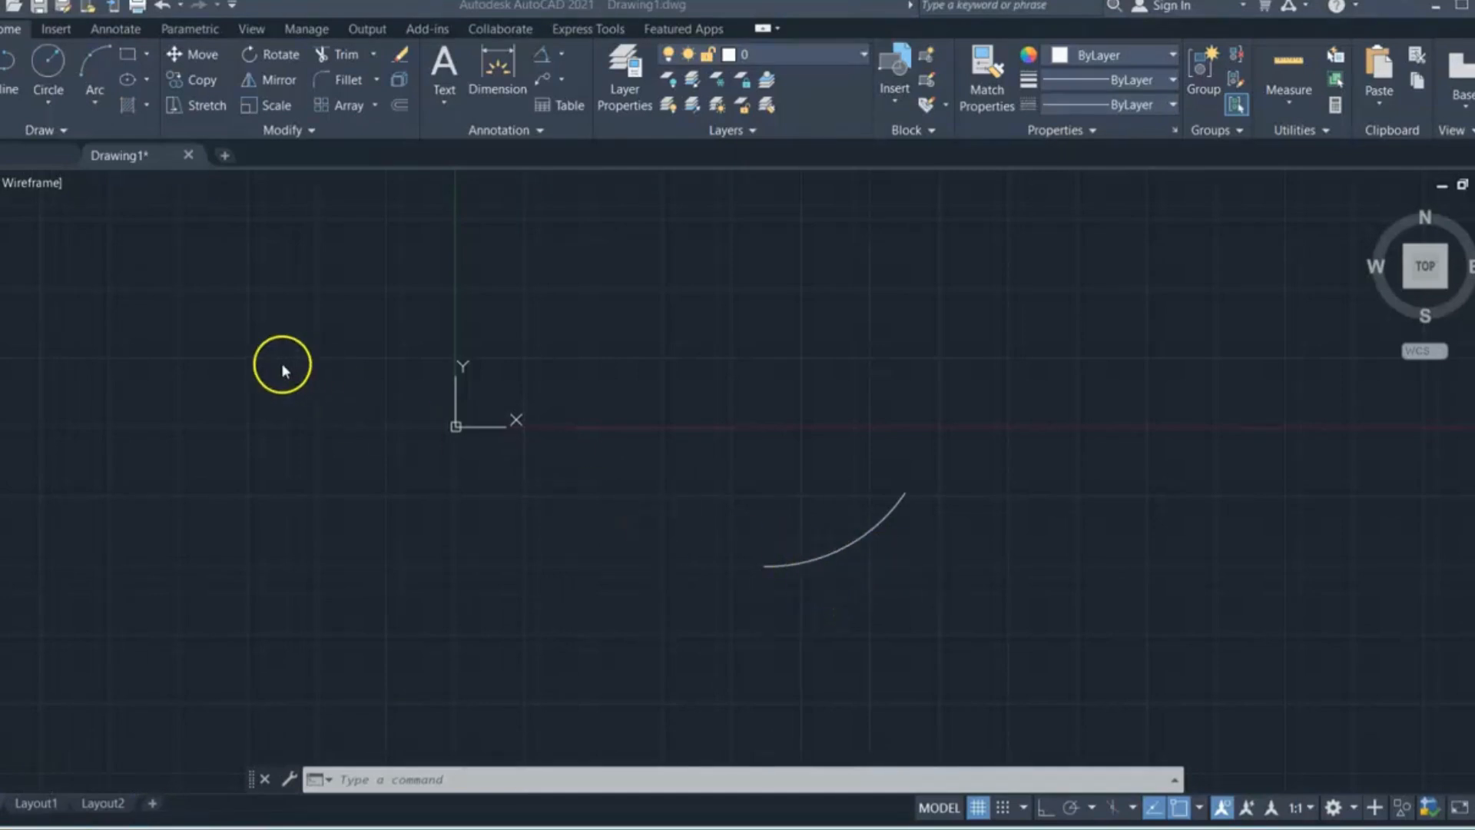
Step: Draw a line from the arc's center point straight down to the arc's lower endpoint
click(0, 69)
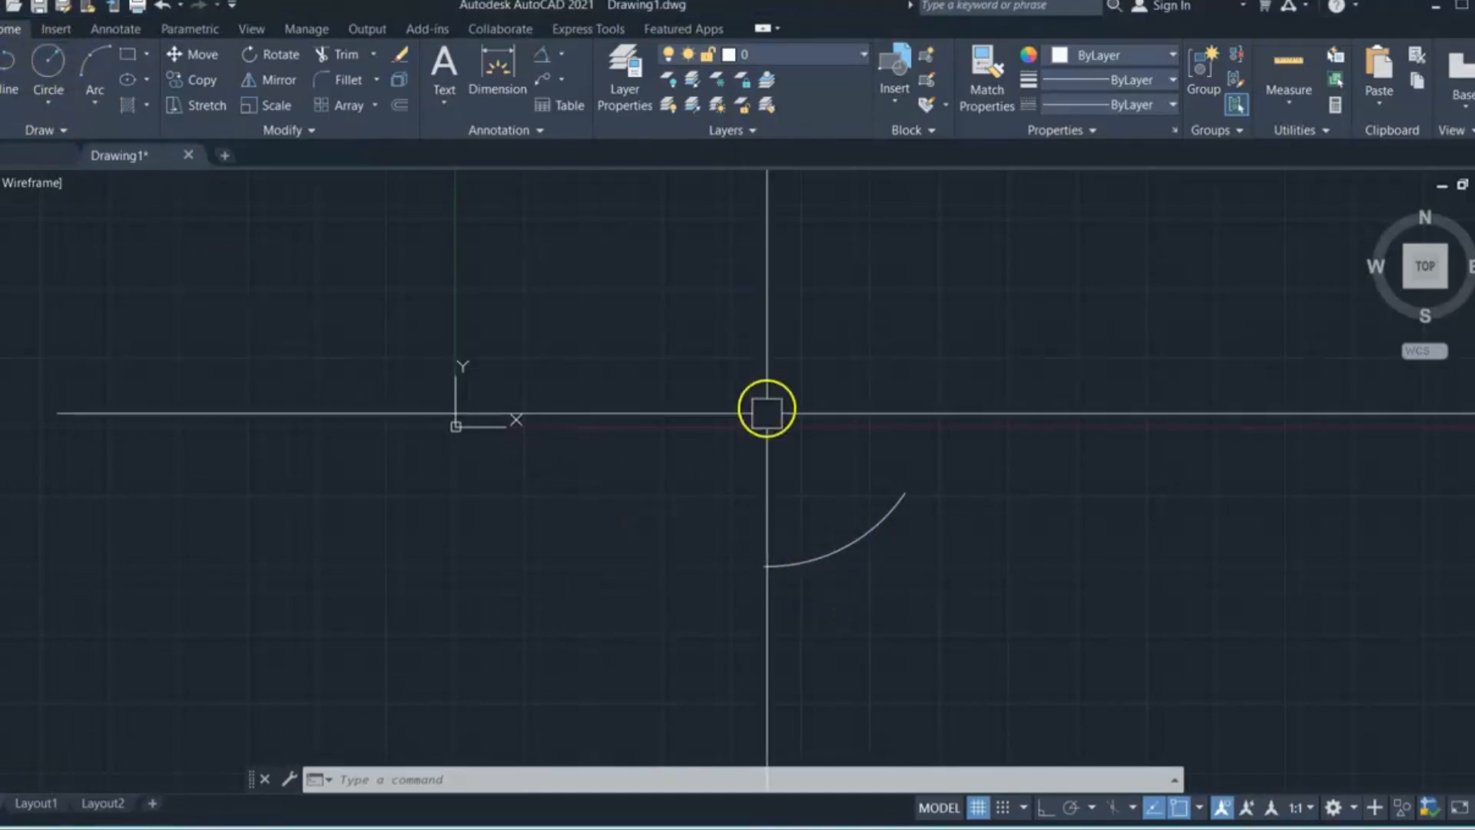
click(3, 68)
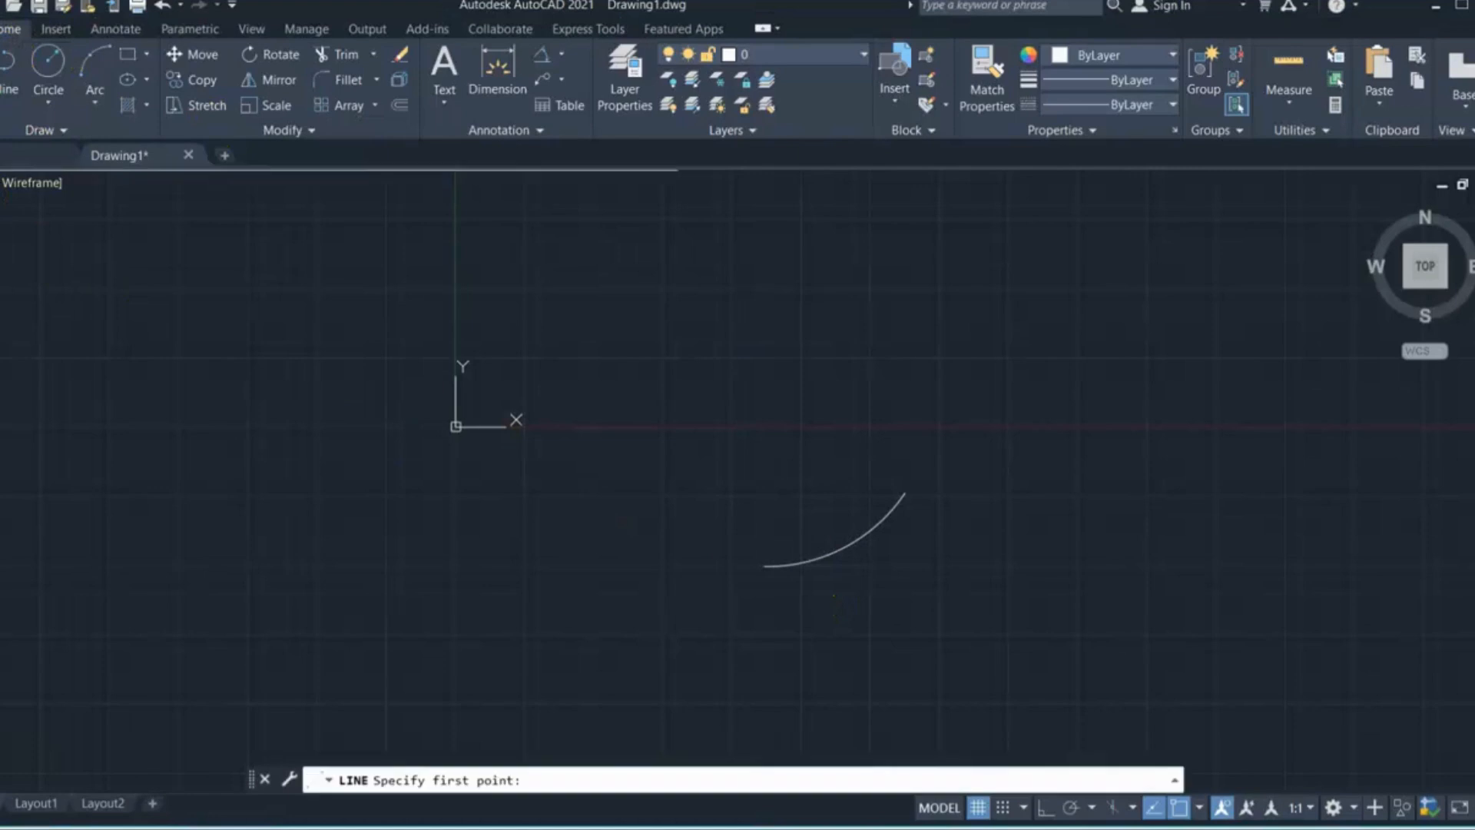
click(766, 461)
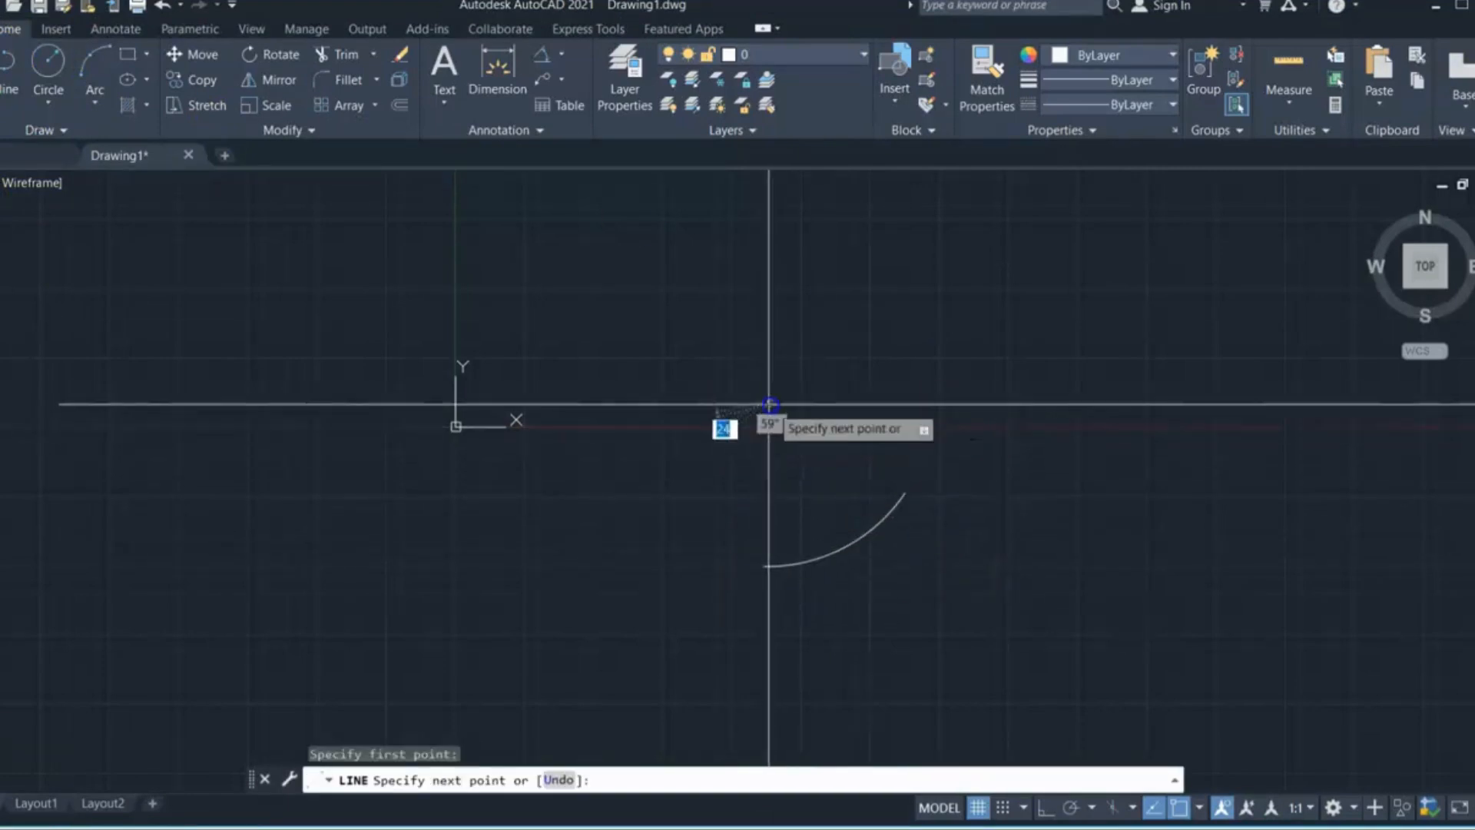
scroll(772, 537, up, 4)
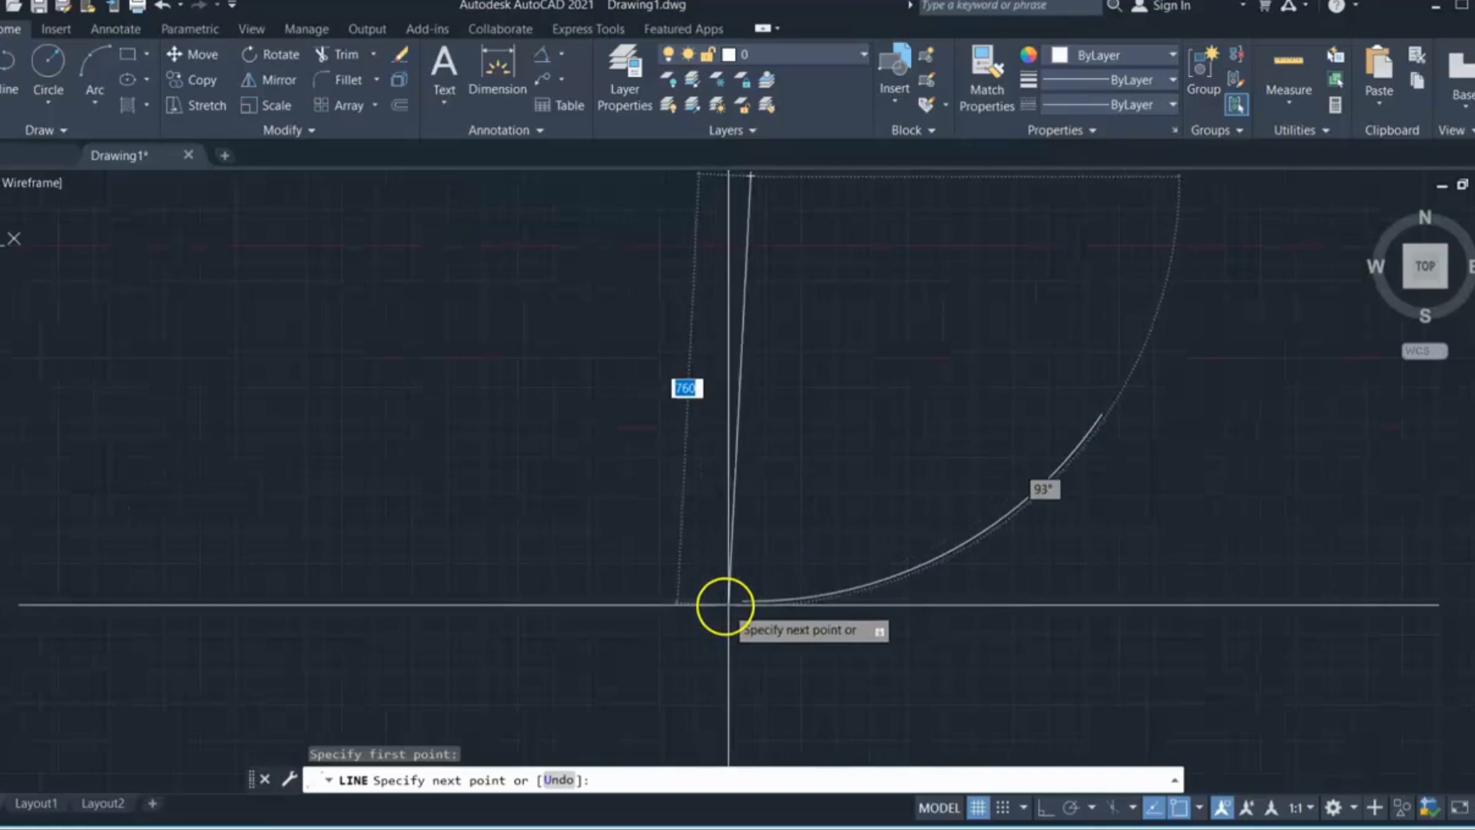
click(740, 600)
key(Return)
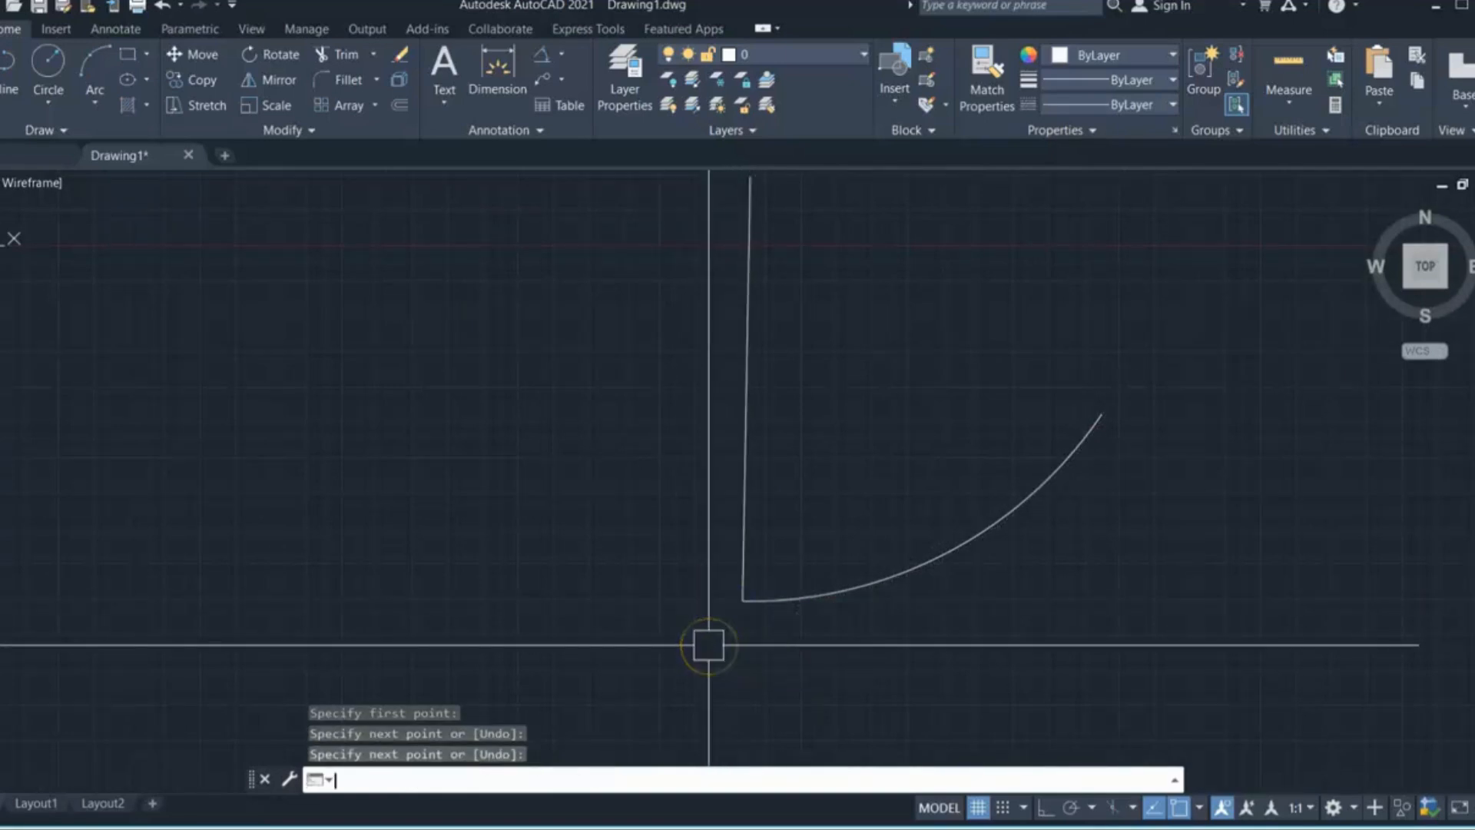
Step: Add an aligned dimension to the radius line between its two endpoints, placing it just to the left of the line
scroll(707, 645, down, 4)
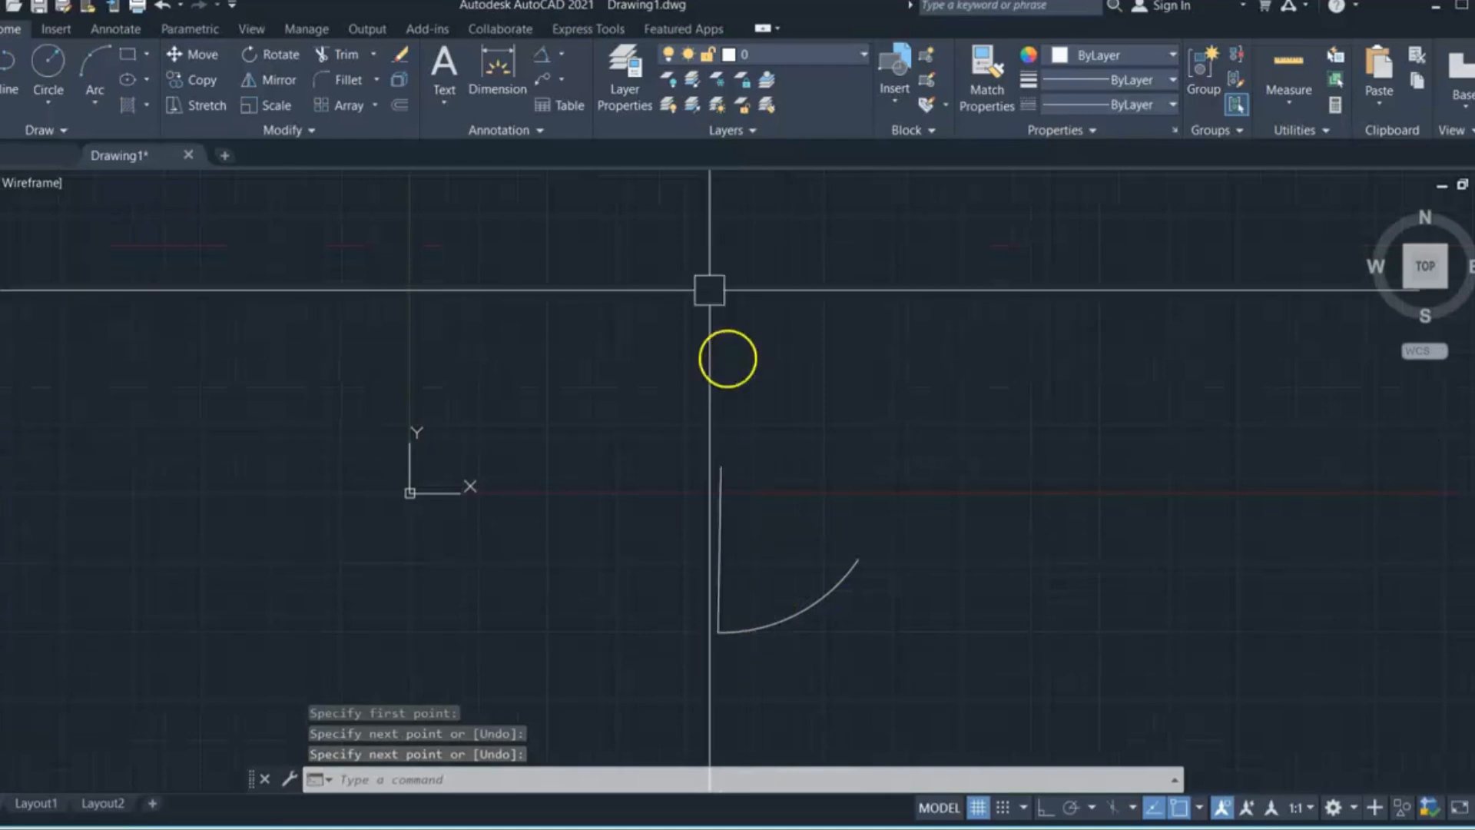
click(564, 52)
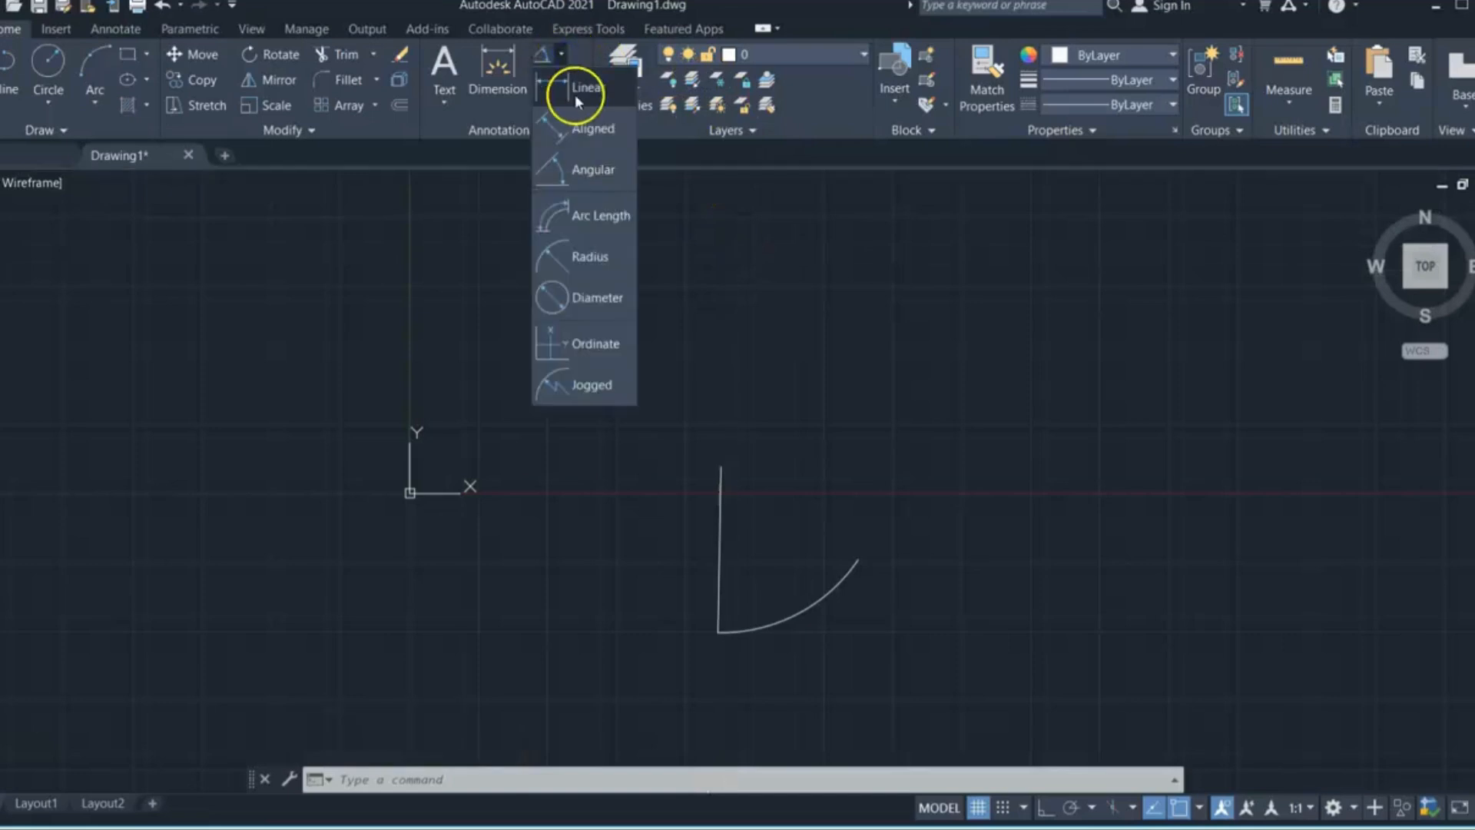
click(587, 123)
scroll(760, 541, up, 5)
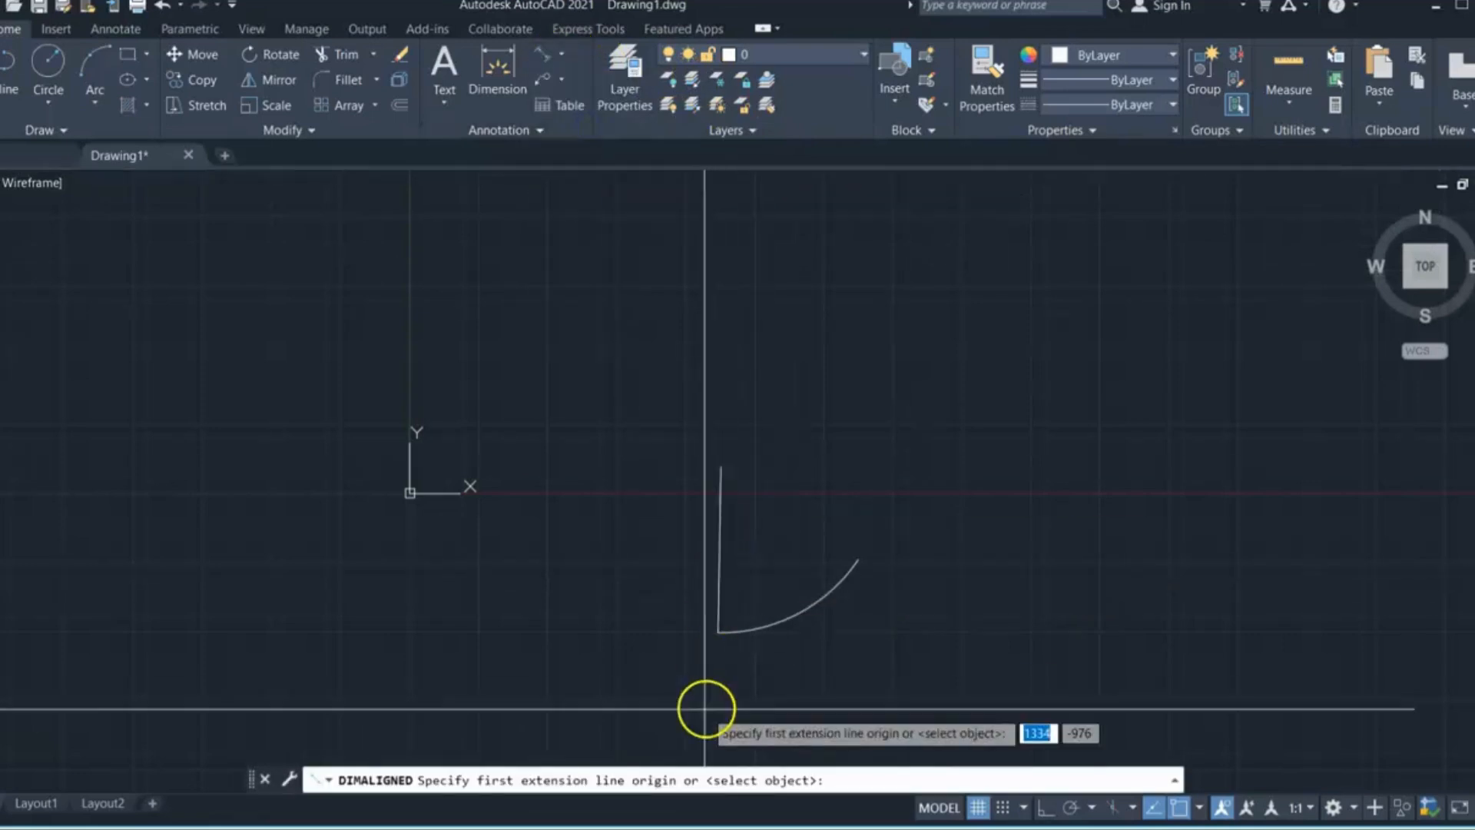
click(720, 317)
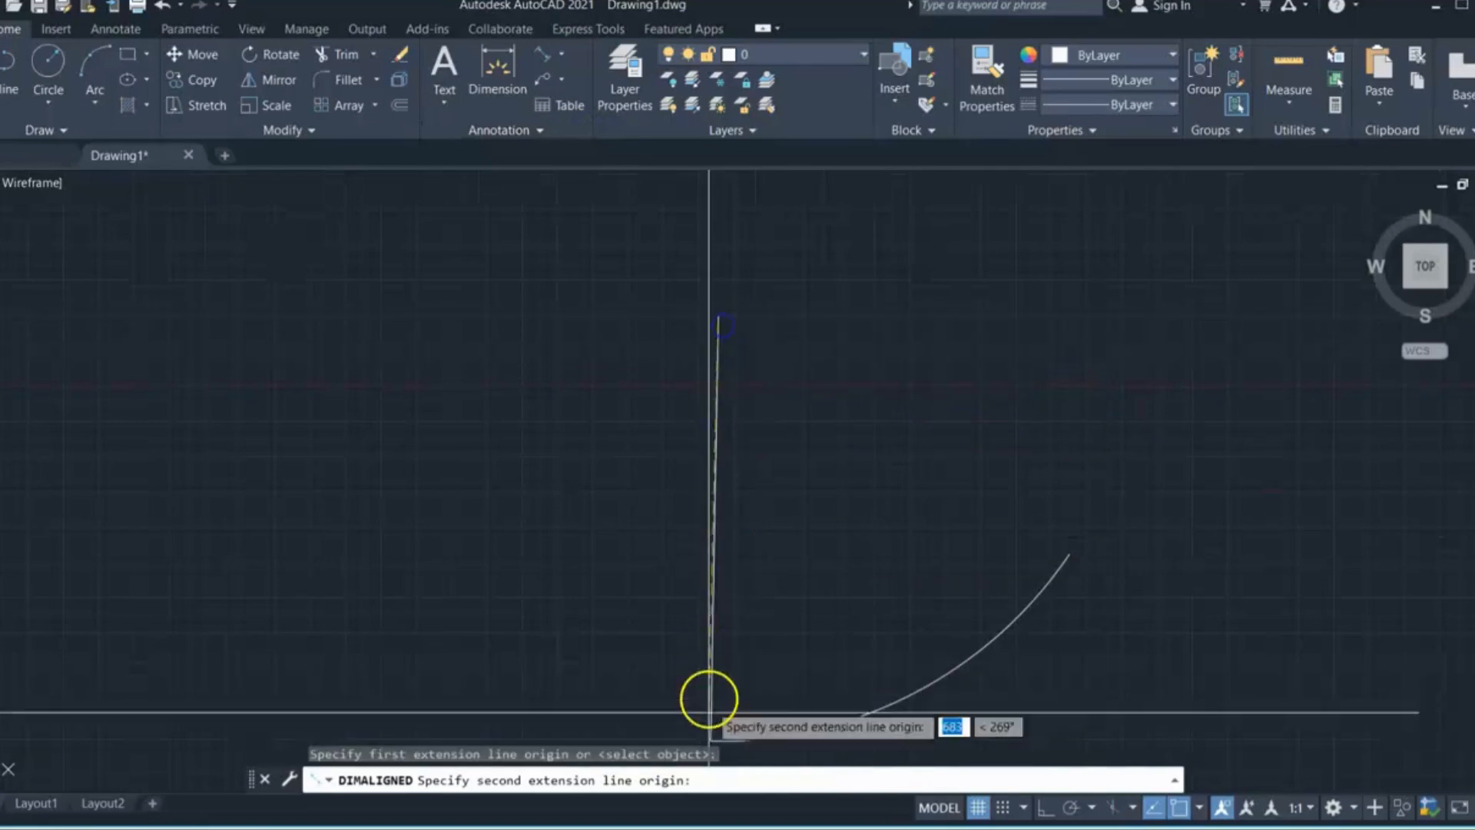
scroll(724, 592, up, 5)
click(679, 603)
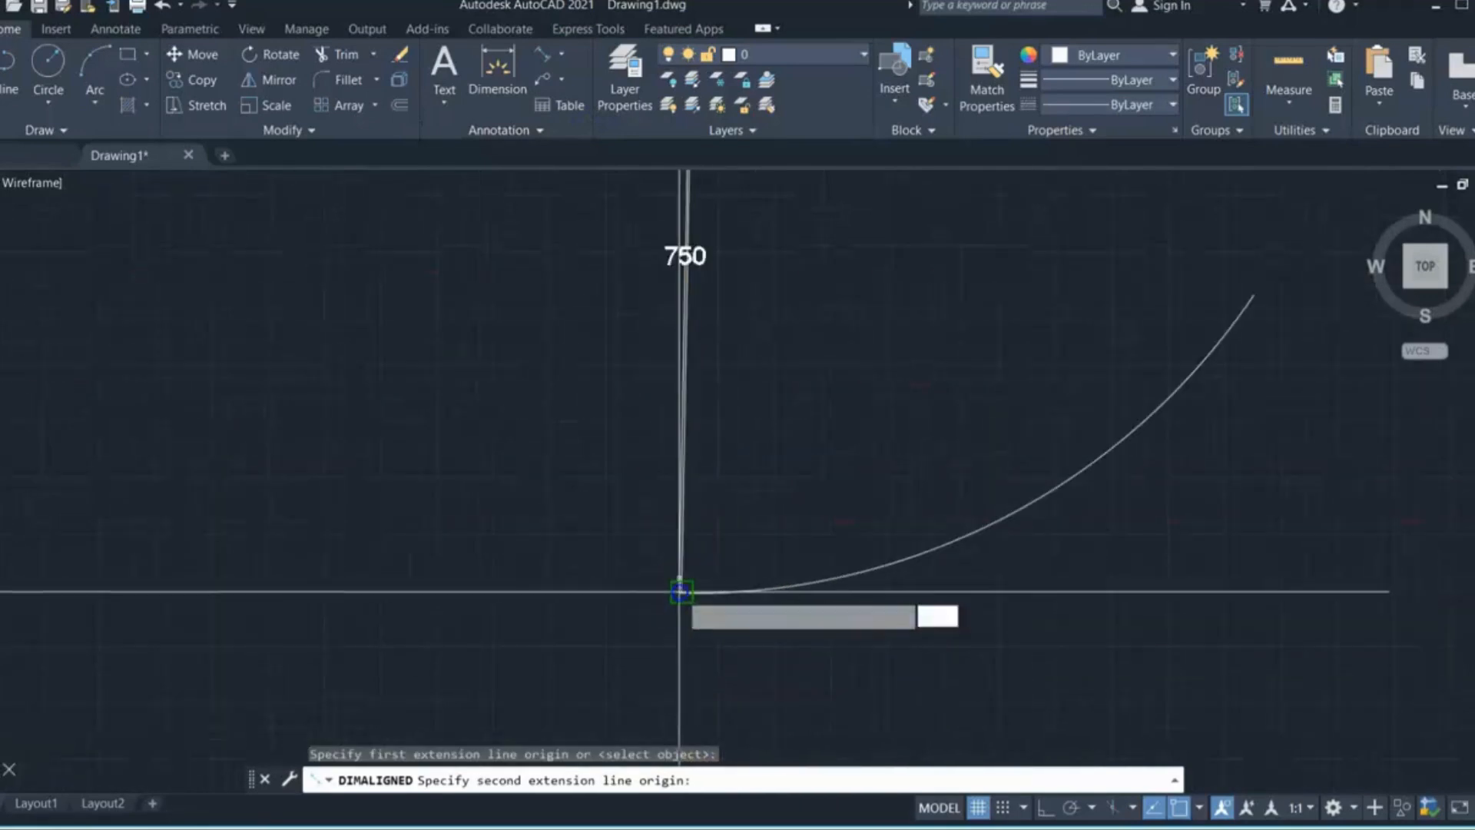
scroll(681, 600, down, 3)
click(592, 395)
scroll(592, 395, up, 3)
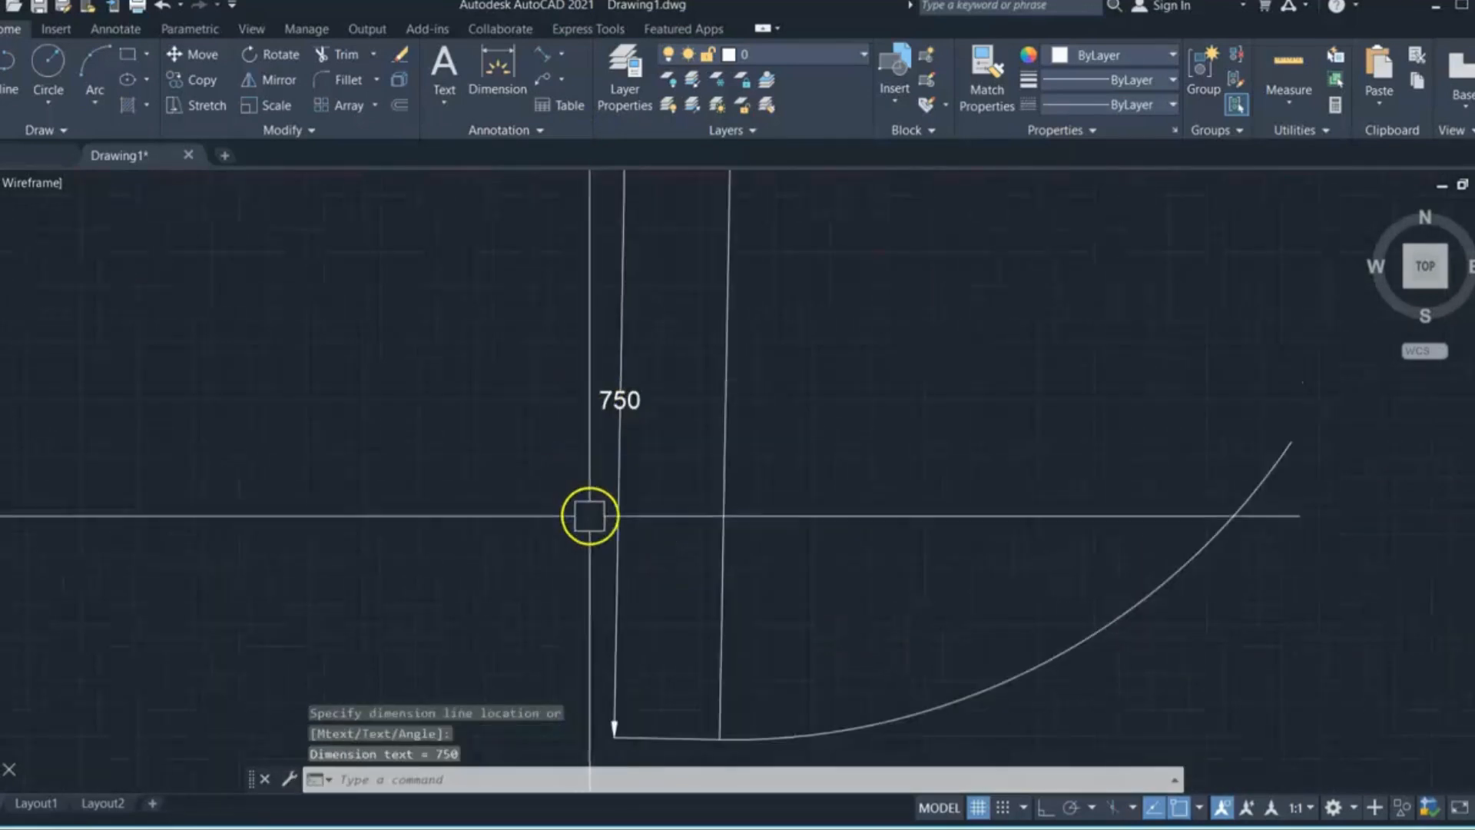
scroll(761, 579, down, 8)
scroll(625, 540, up, 5)
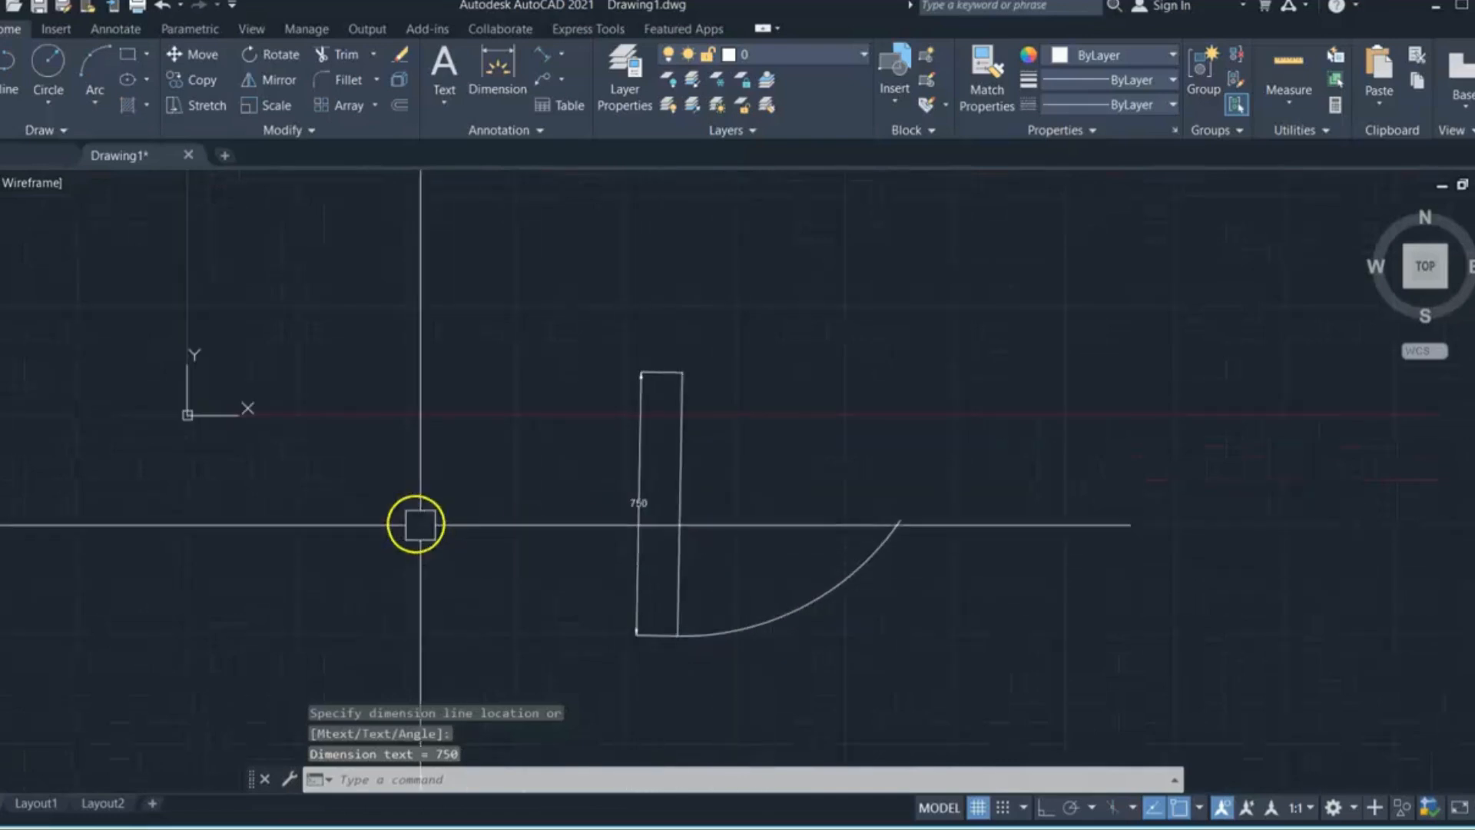
Step: Draw a polyline arc with a radius of 800 to the right of the first arc, ending about 537 away up to the right
scroll(415, 527, down, 5)
scroll(488, 522, up, 4)
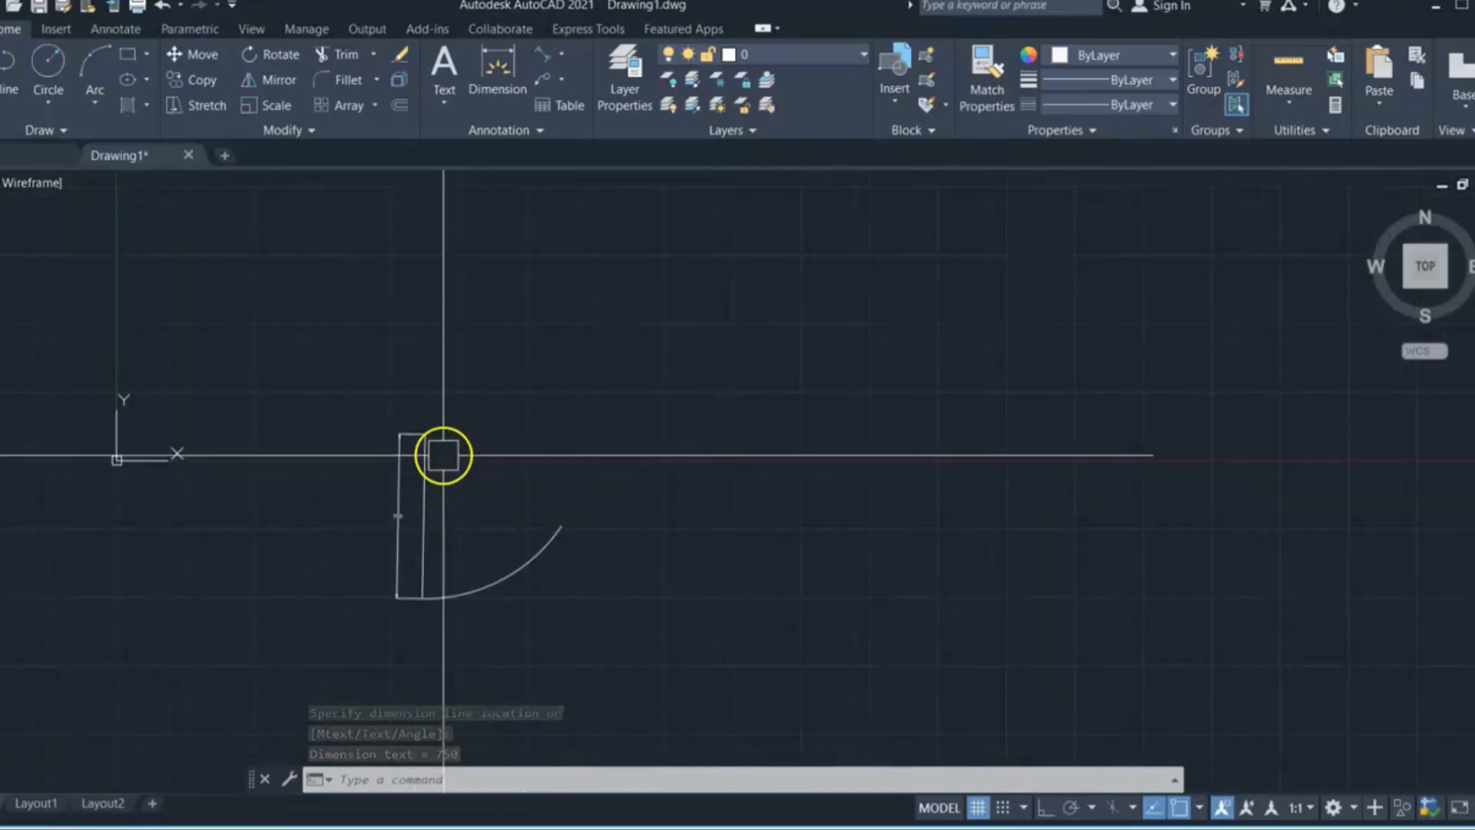
text(l)
key(Return)
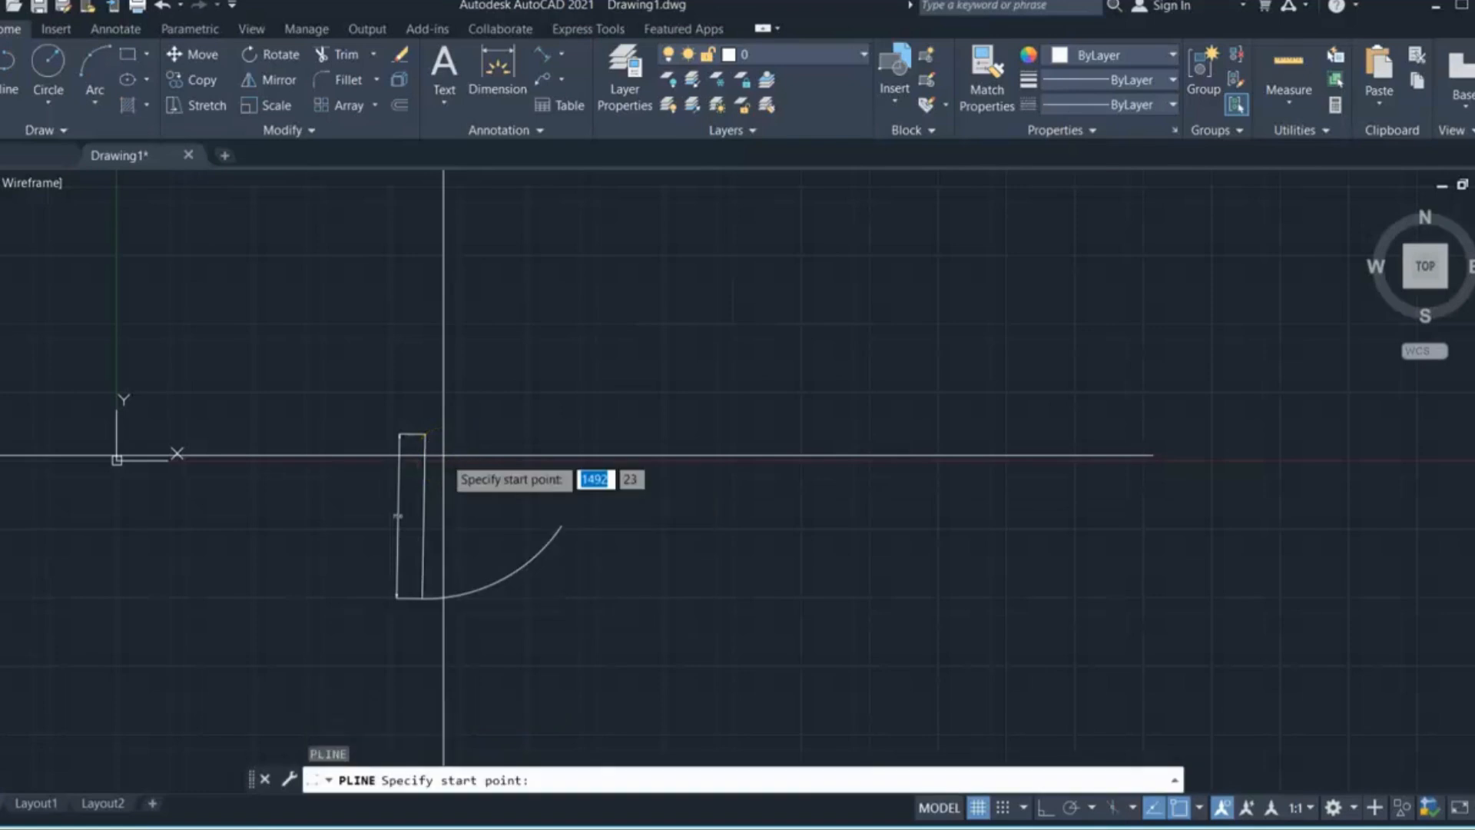
click(715, 444)
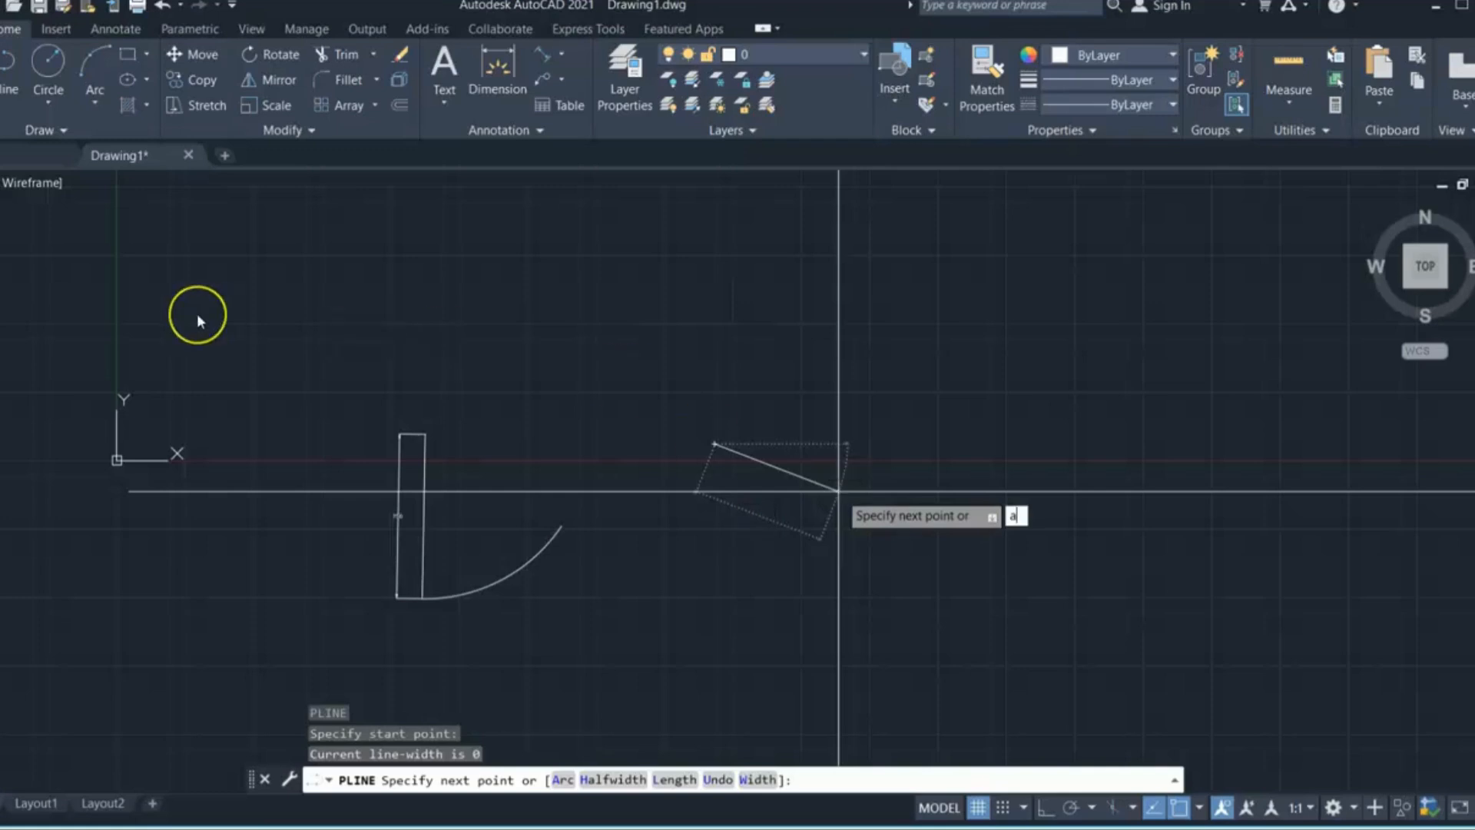
key(Return)
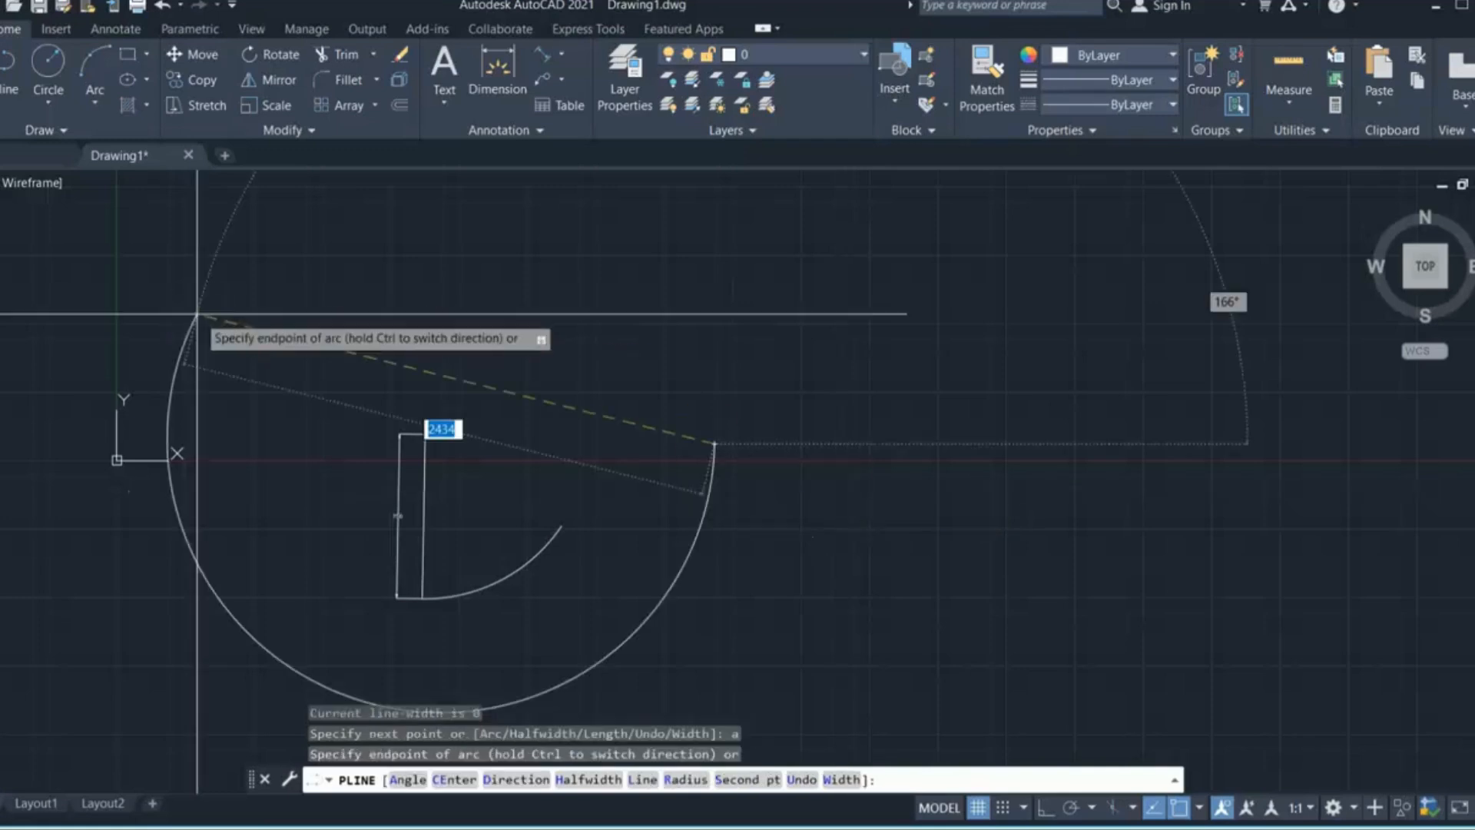
scroll(632, 451, up, 2)
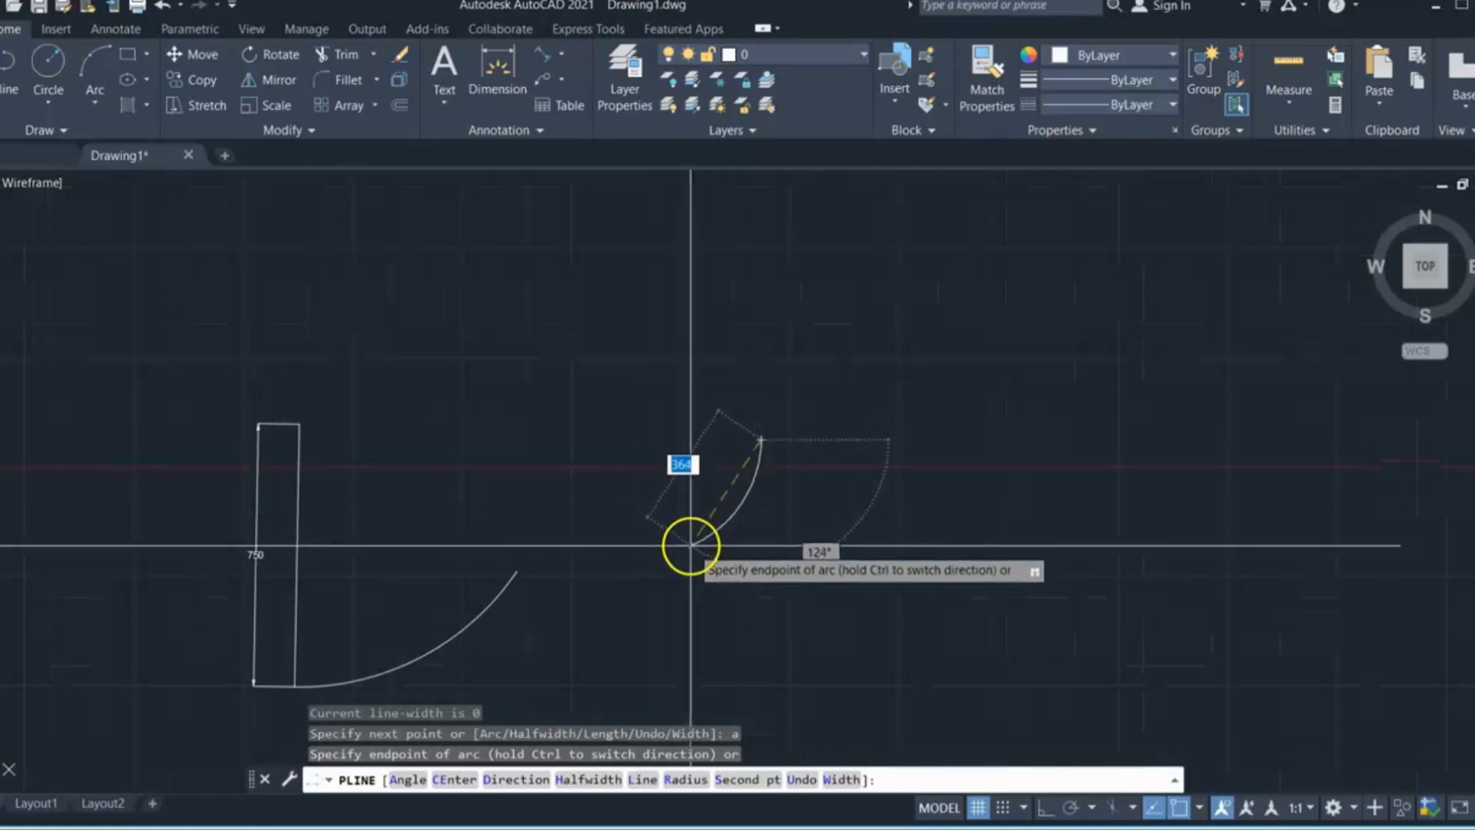
key(Return)
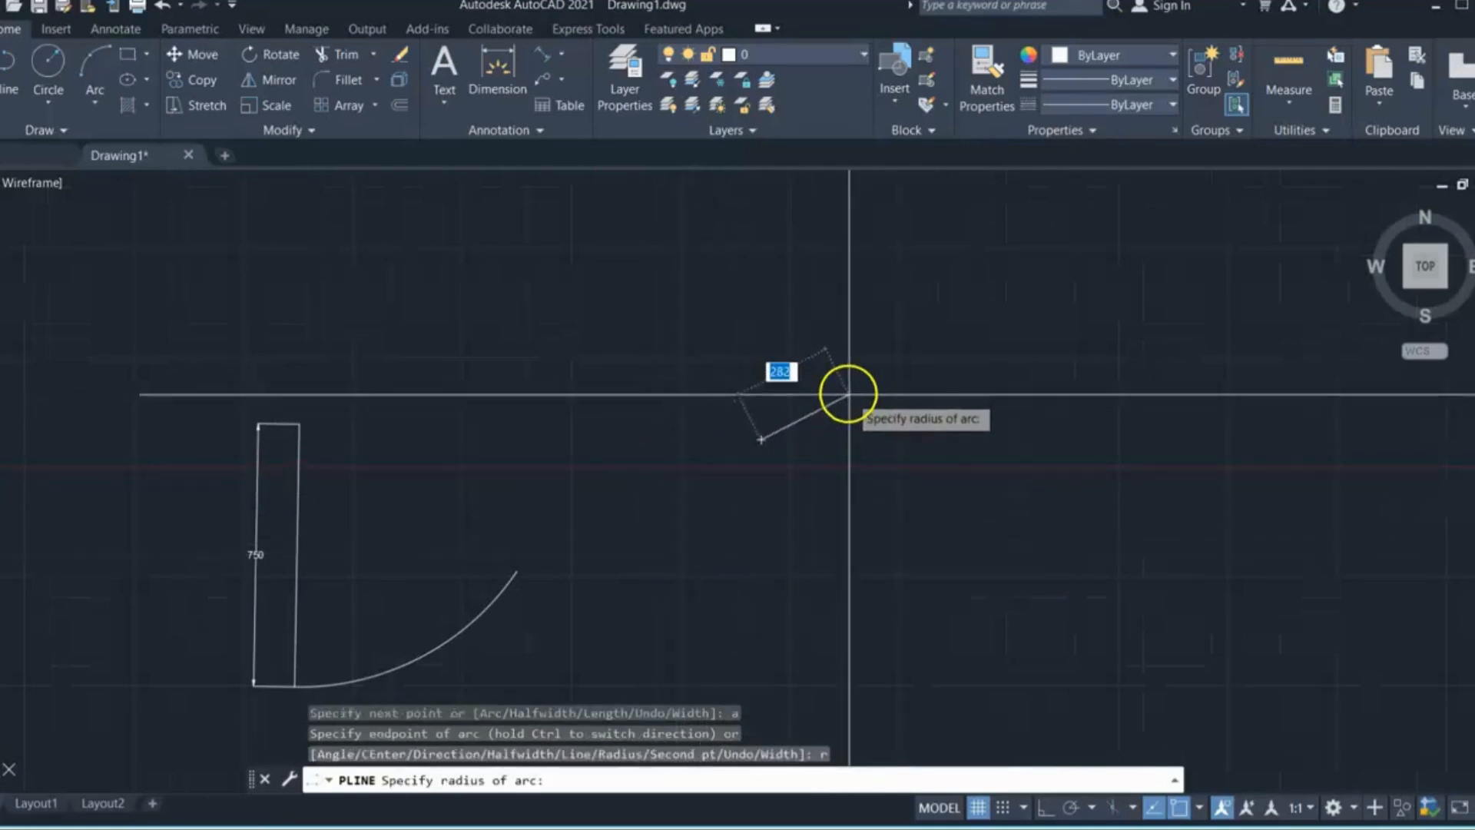
scroll(872, 386, up, 2)
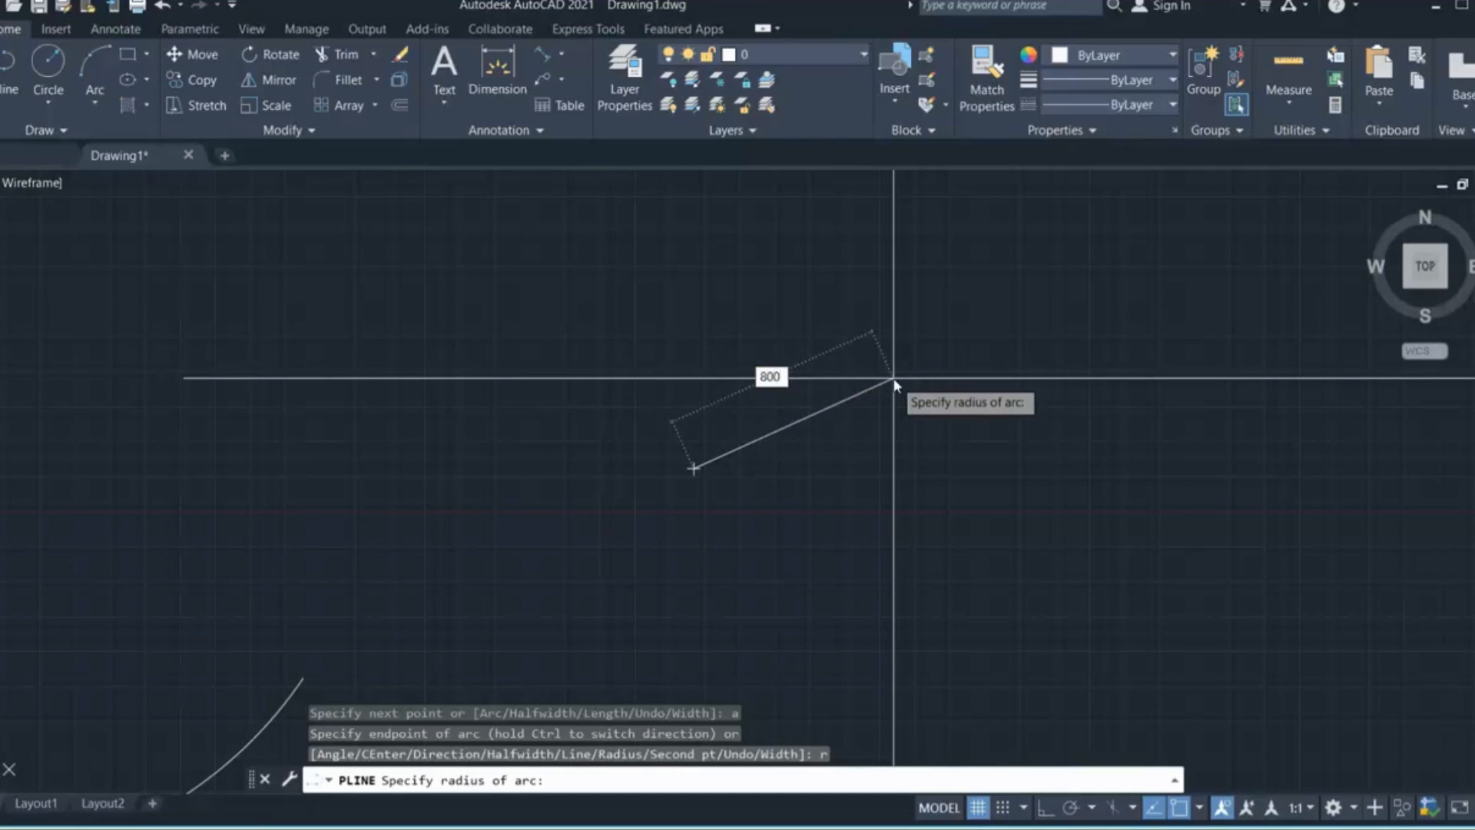
text(800)
key(Return)
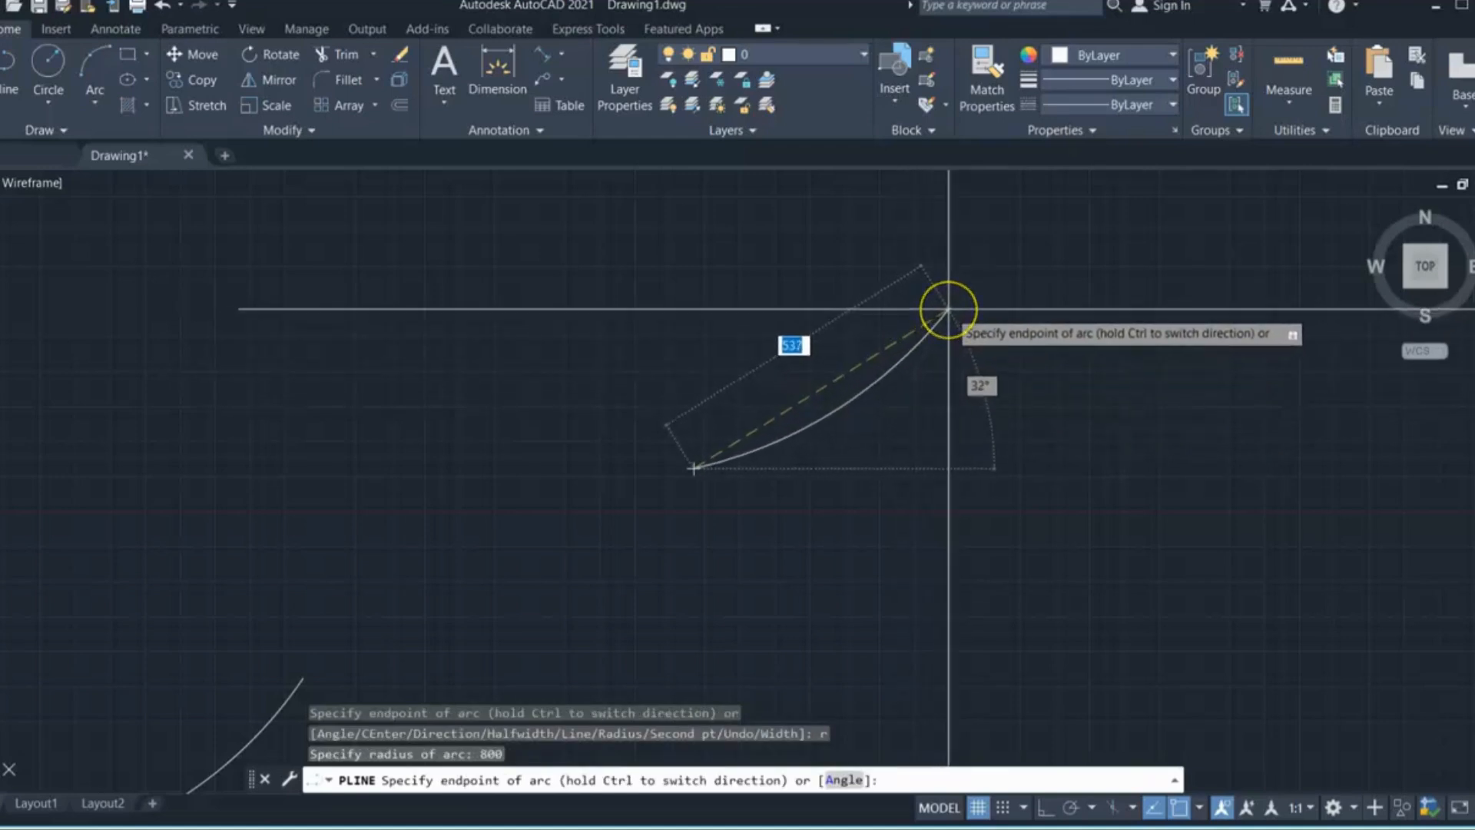
click(948, 309)
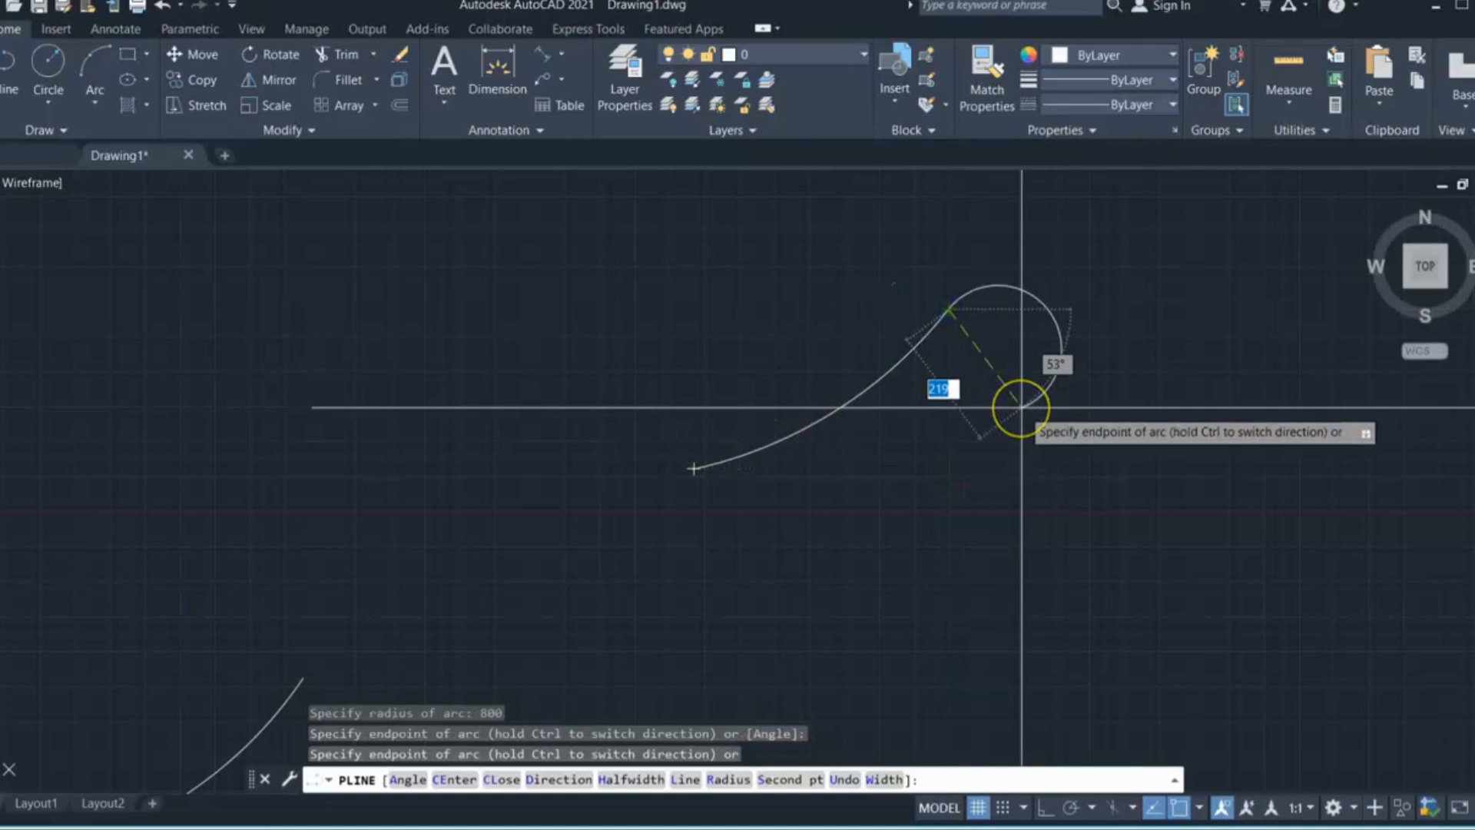
key(Escape)
Step: Draw a line from the second arc's center point down to the arc's lower endpoint, and end the command
scroll(809, 469, down, 3)
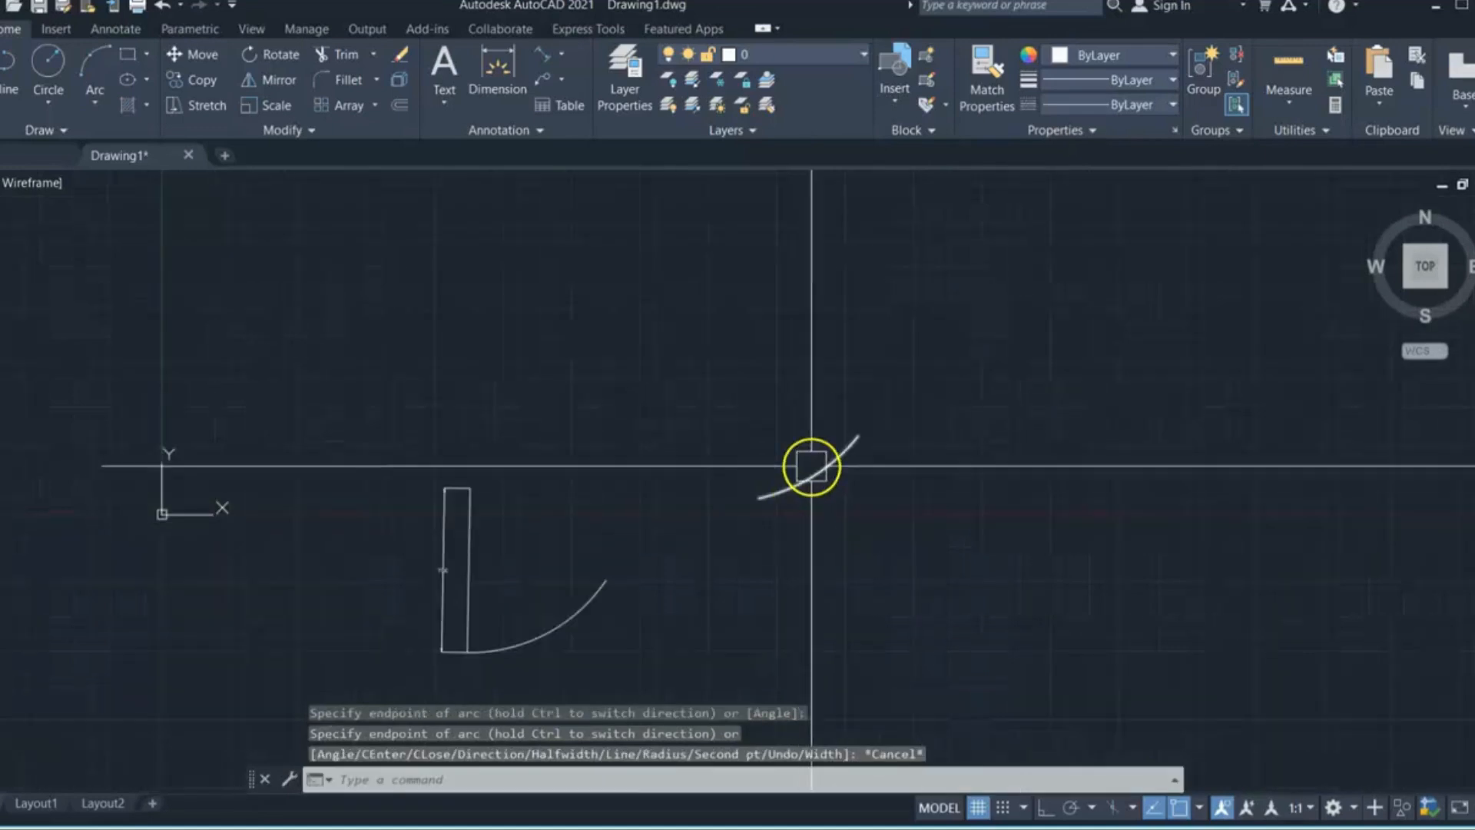
click(813, 473)
mouse_move(814, 473)
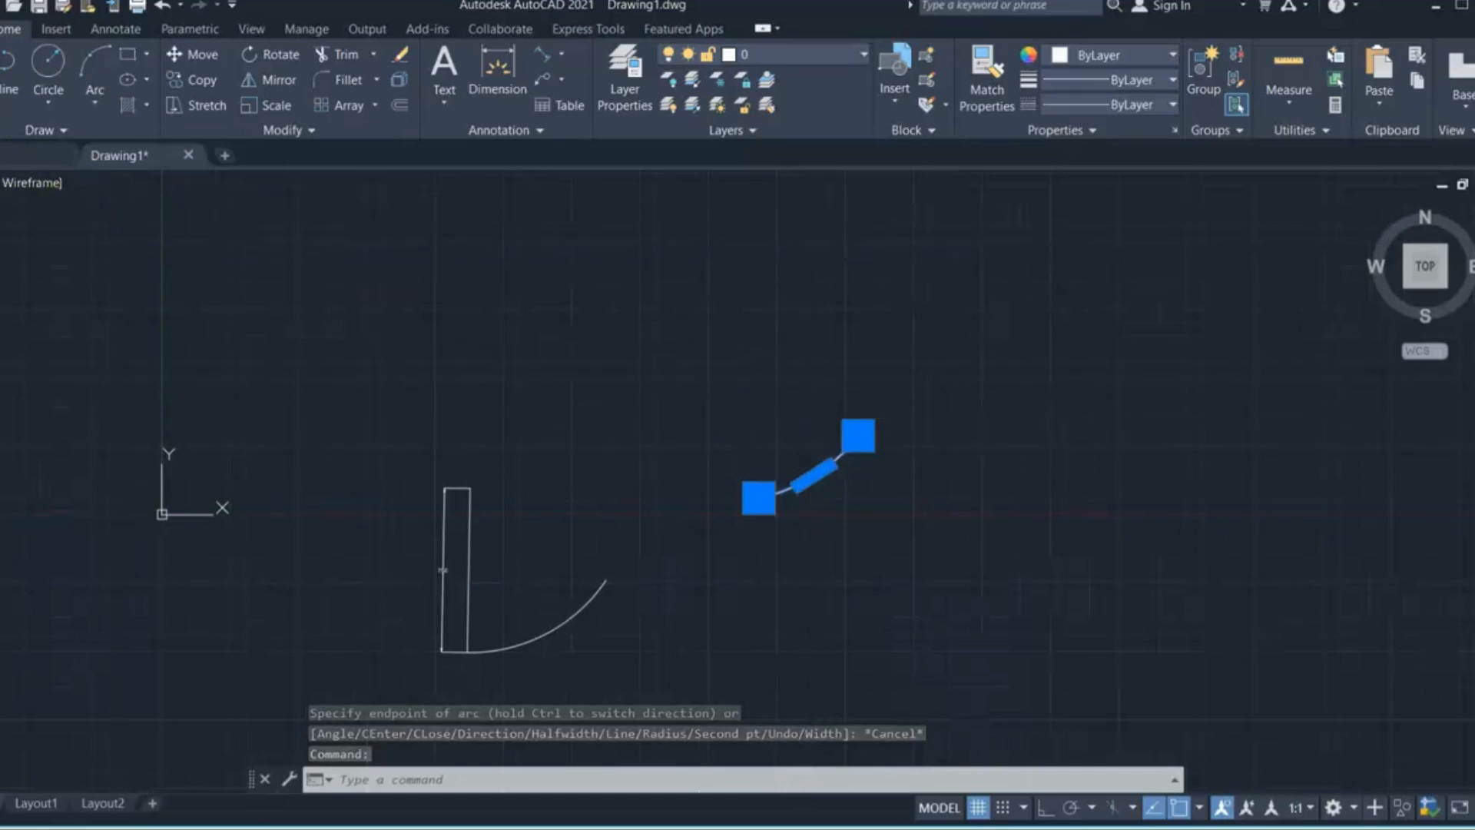
text(l)
key(Return)
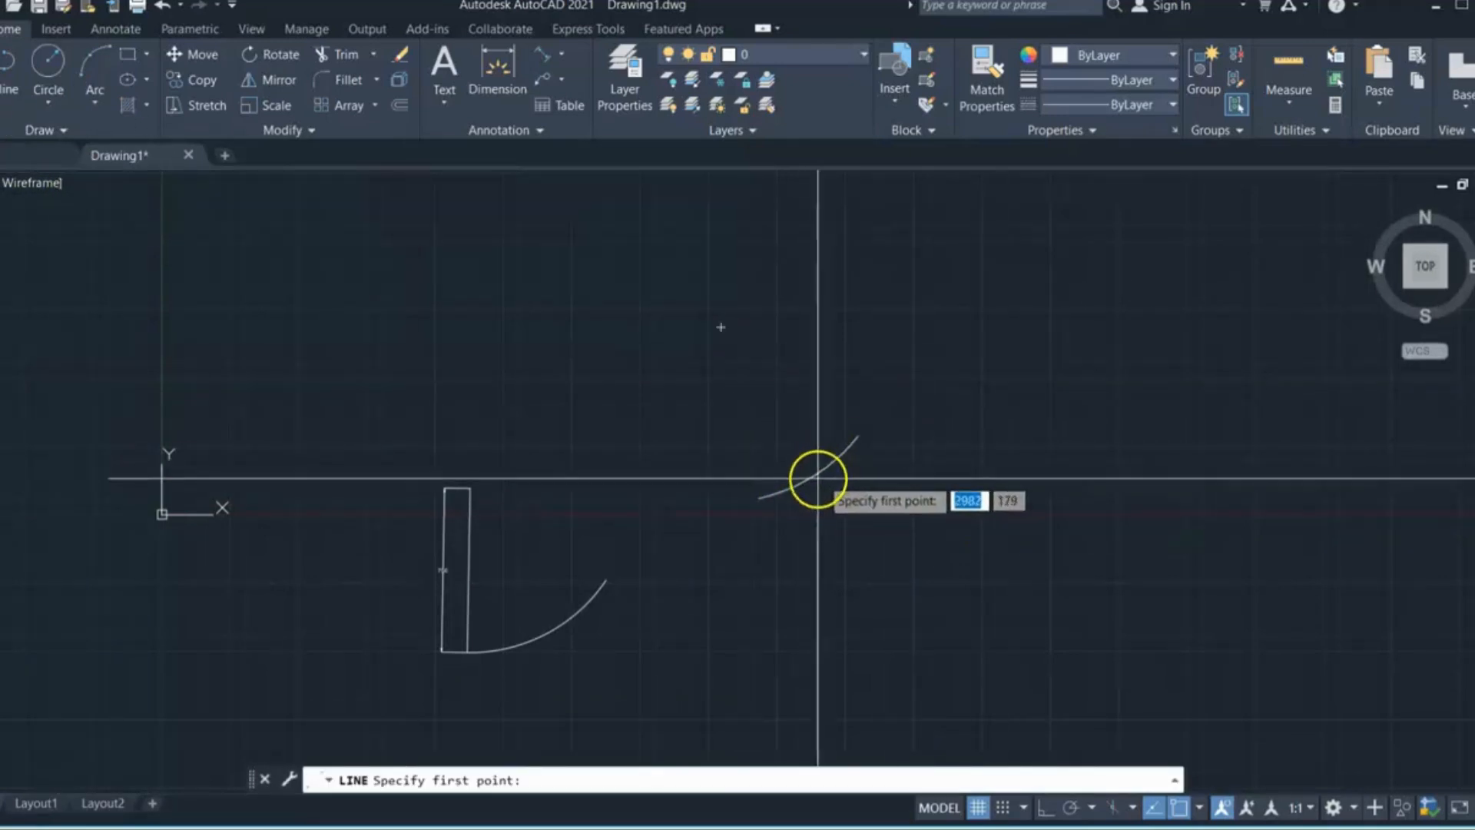
click(759, 497)
scroll(760, 492, up, 5)
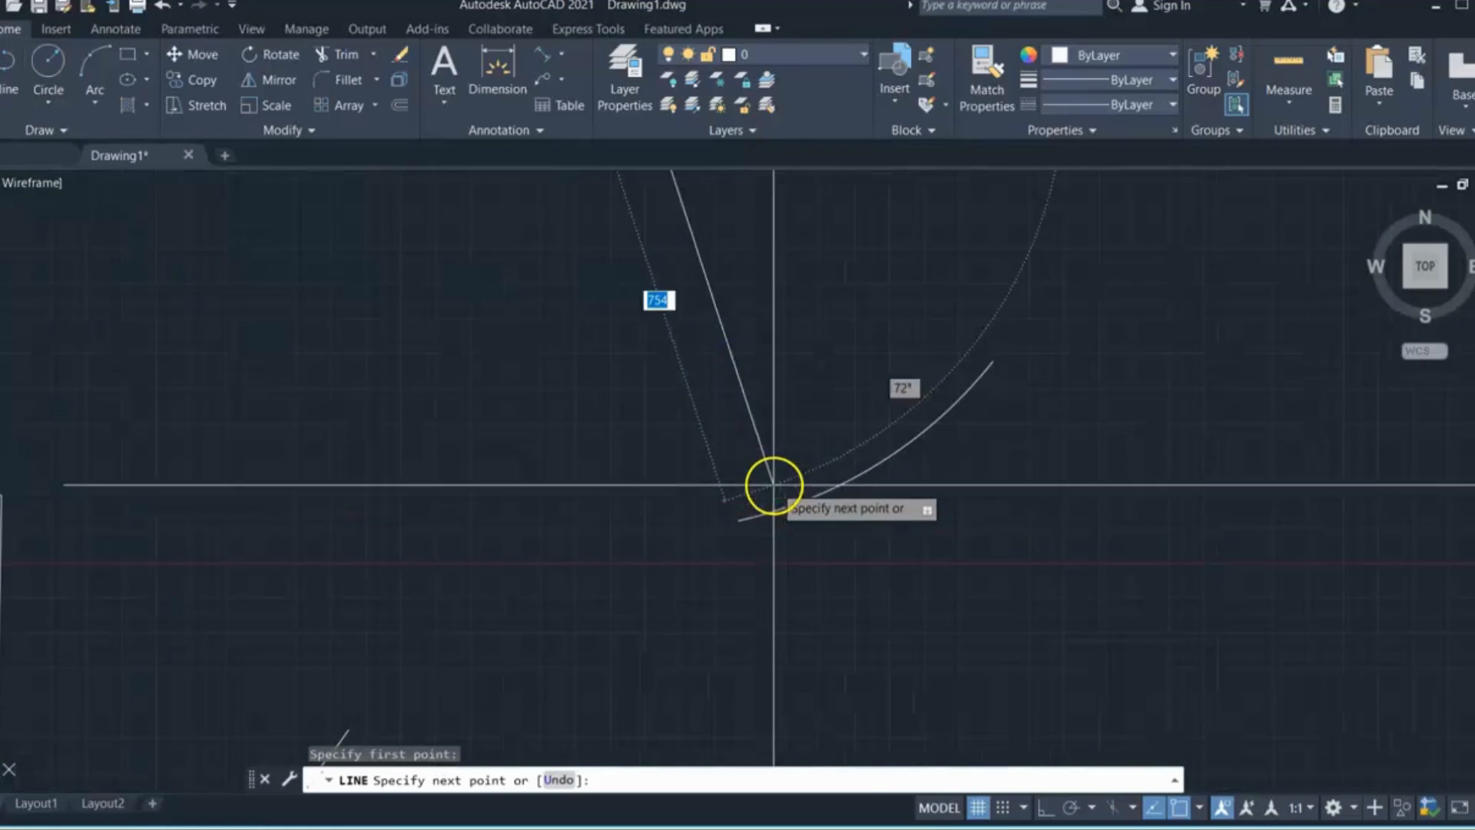
click(730, 519)
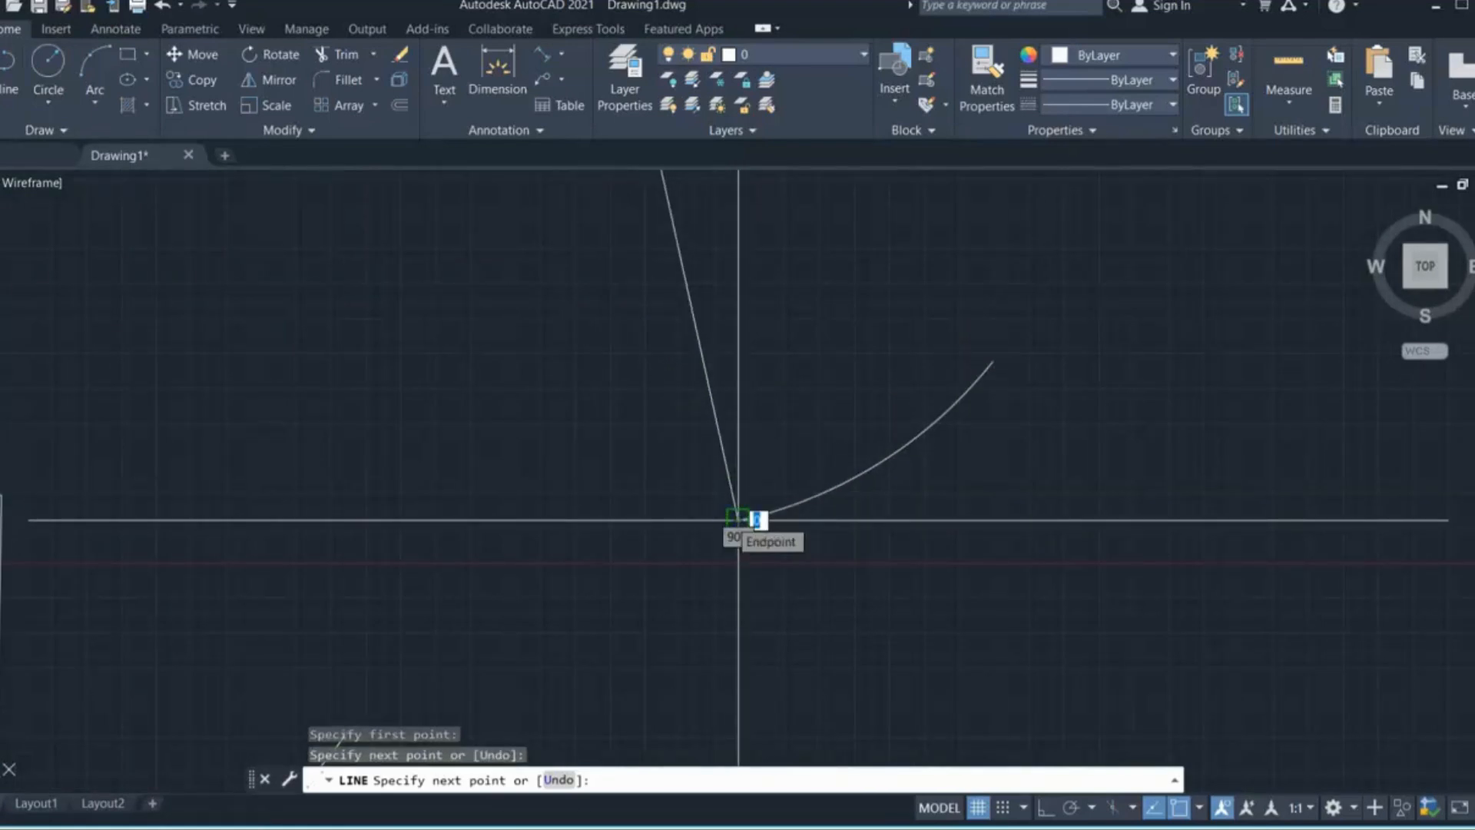
key(Escape)
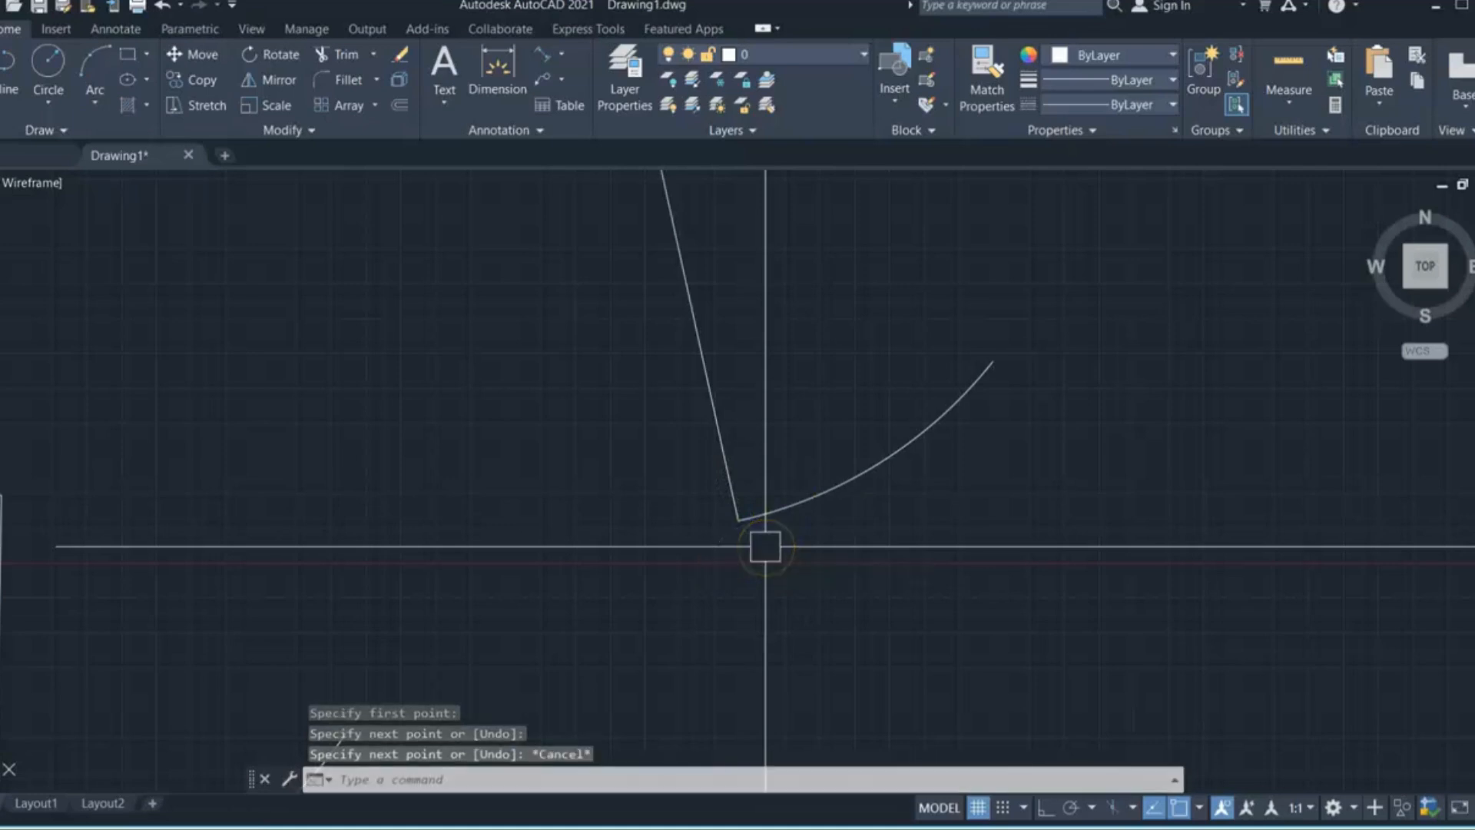
scroll(659, 525, down, 4)
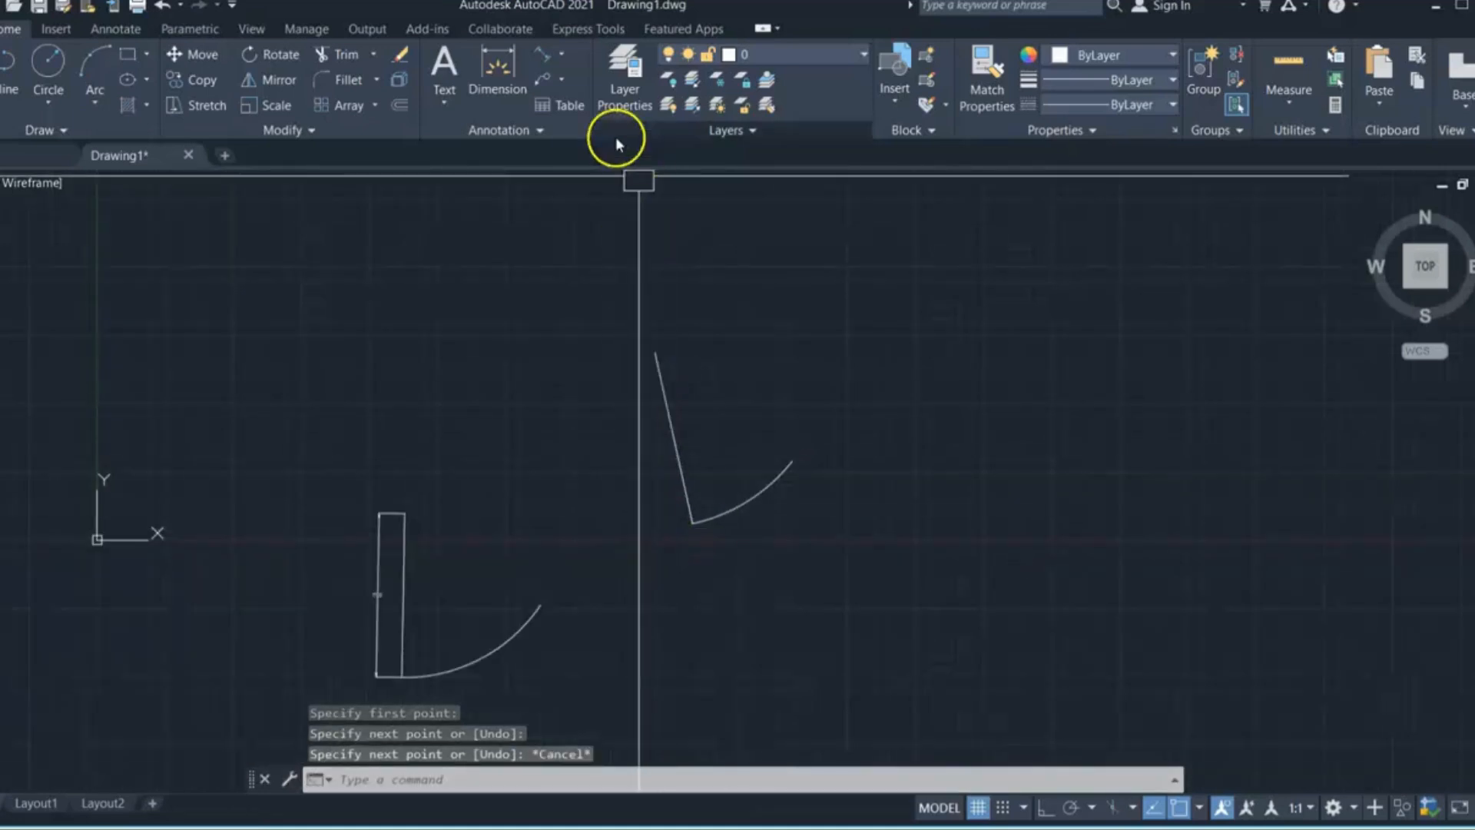
Step: Add an aligned dimension to the second arc's radius line between its two endpoints, placing it to the left of the line
click(543, 57)
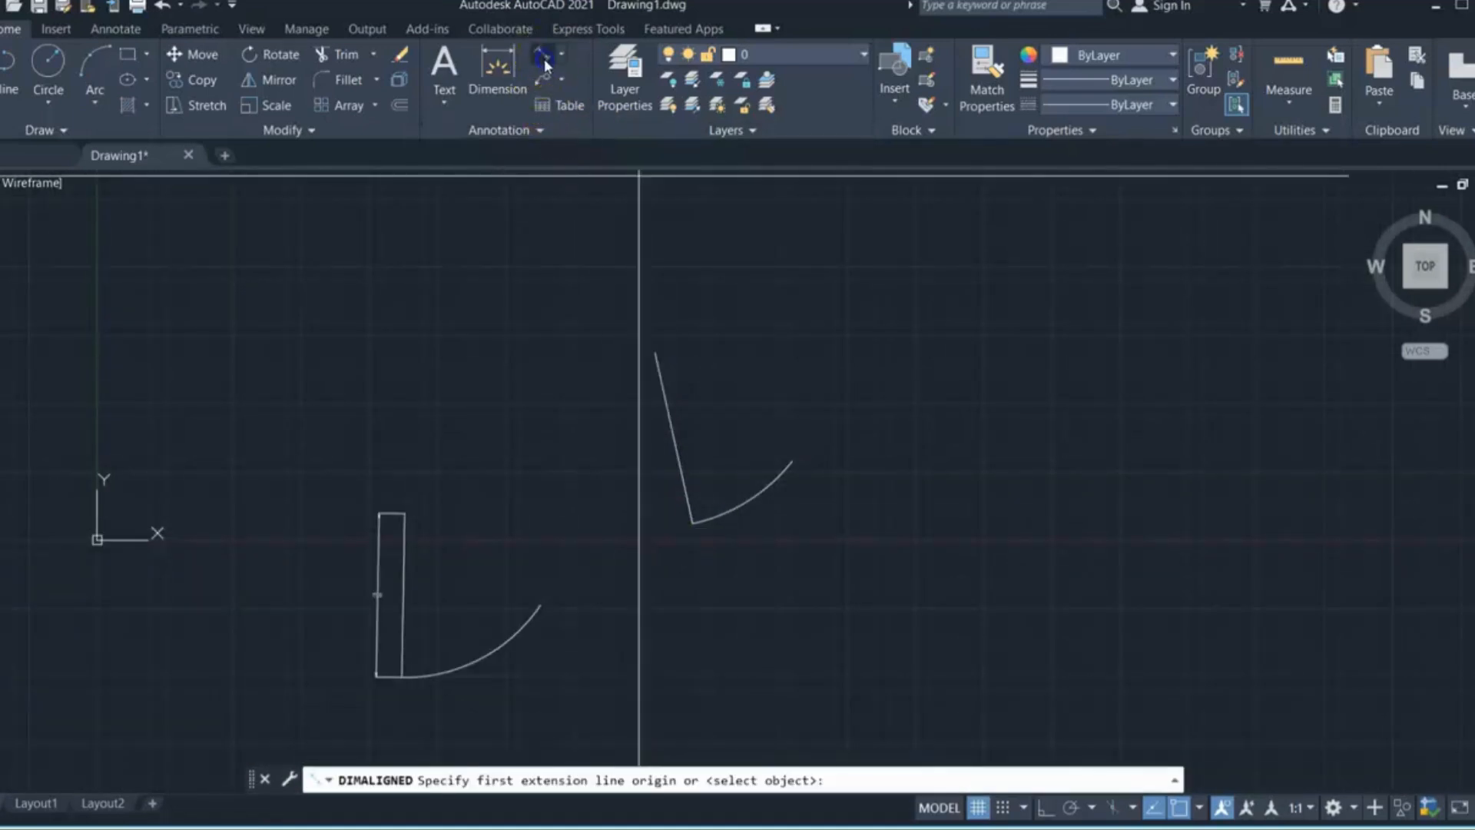
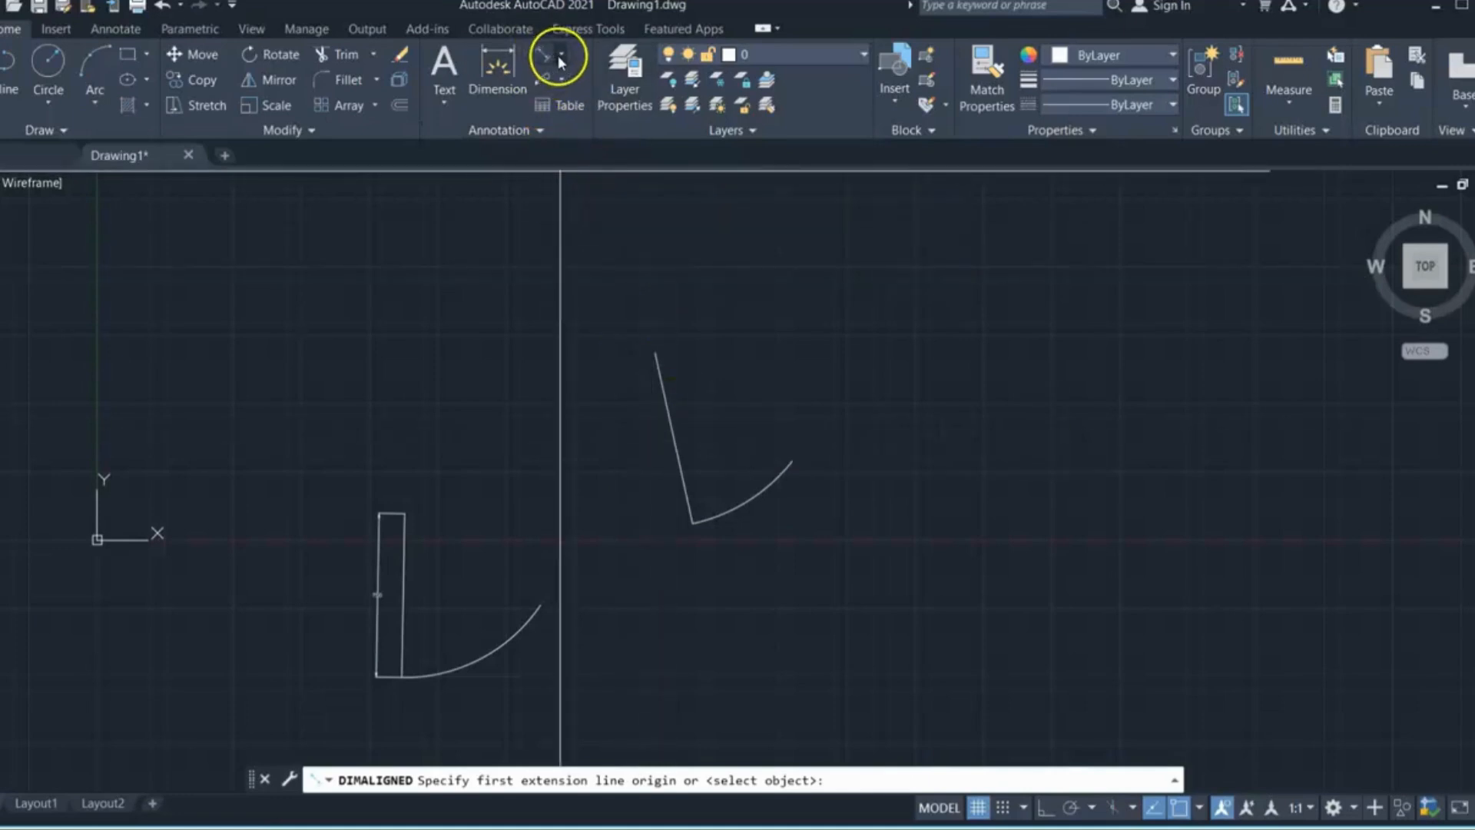
click(560, 56)
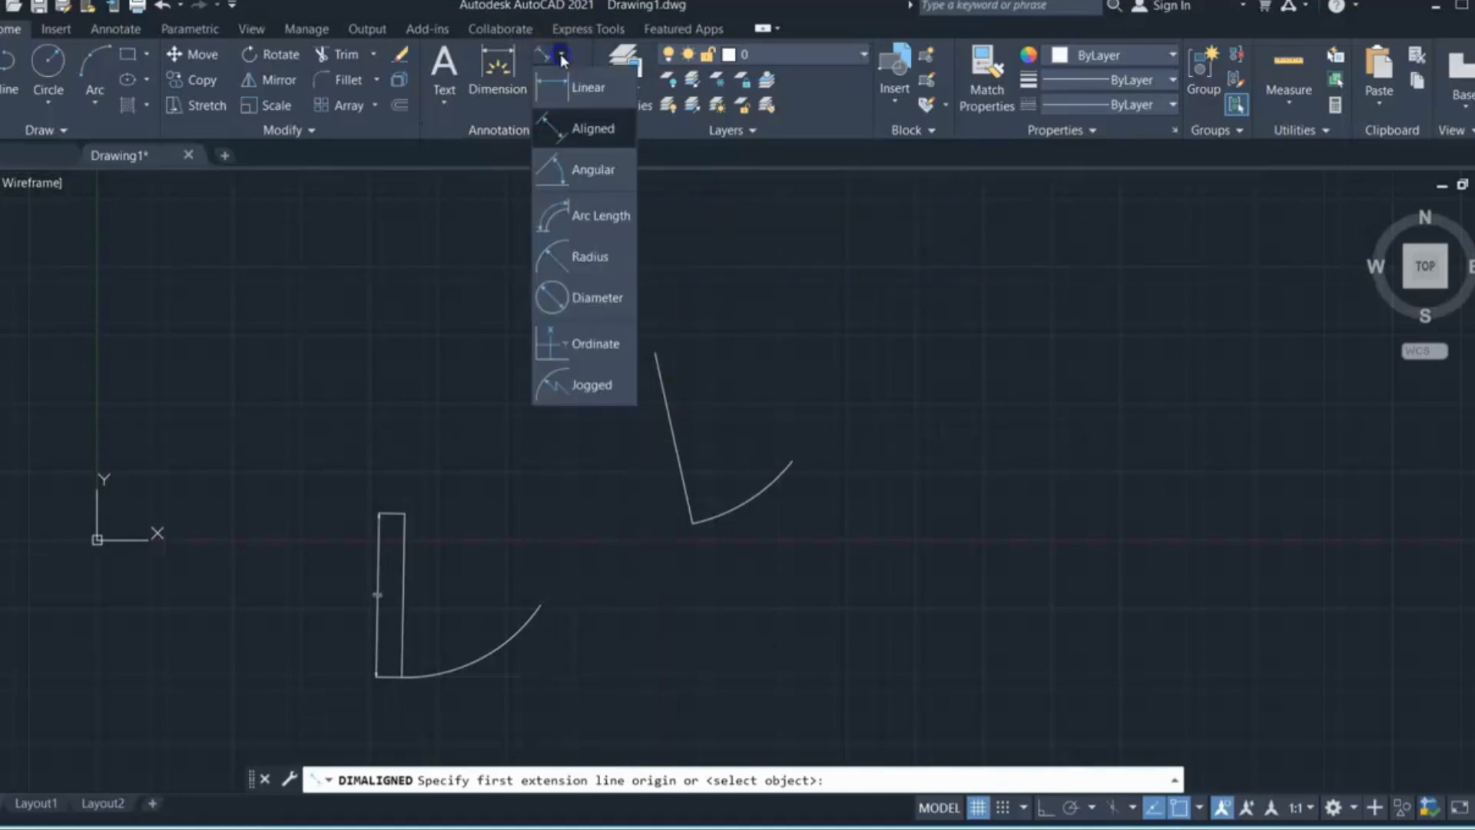
click(585, 132)
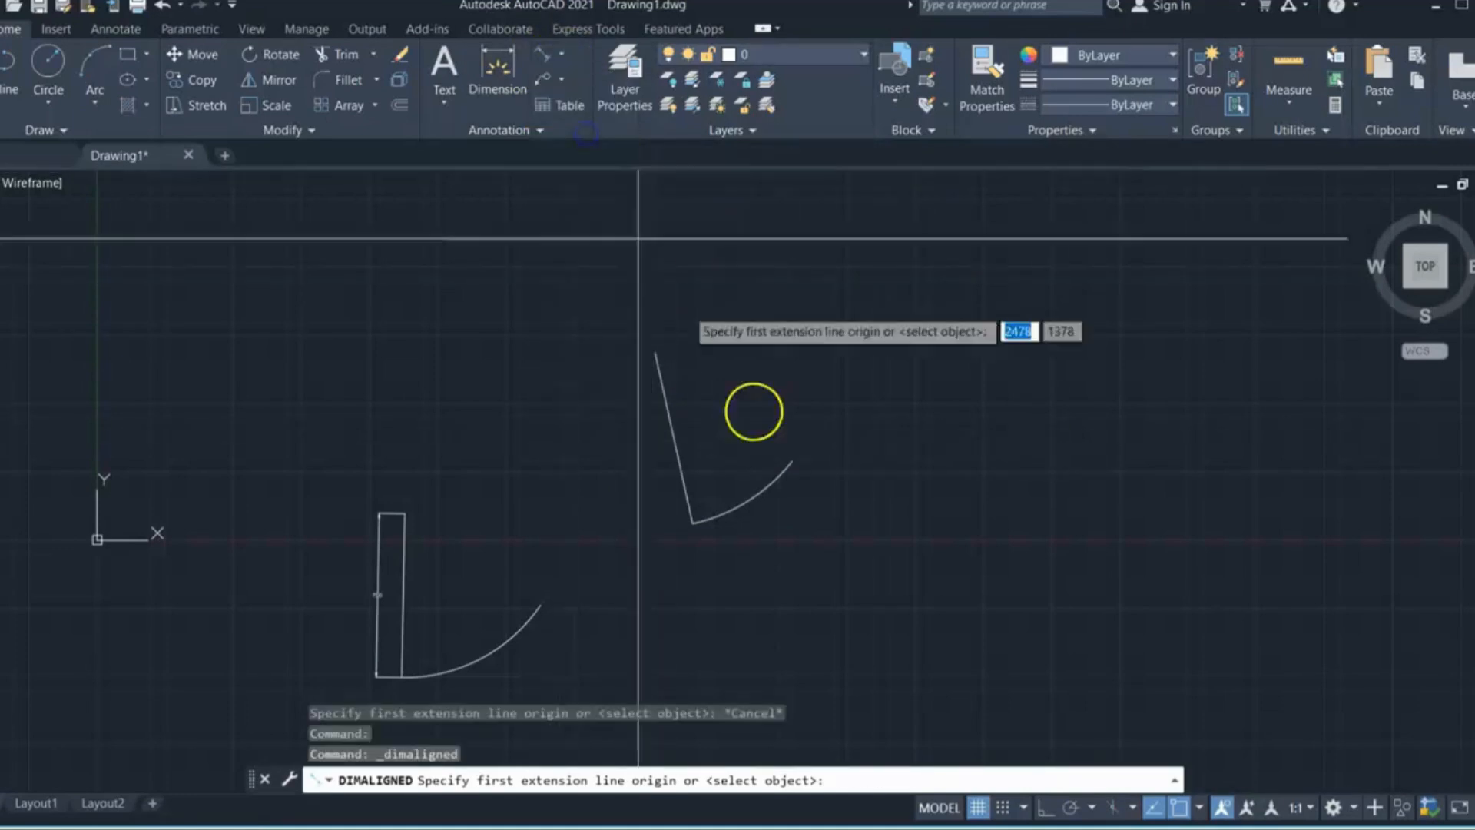
click(655, 352)
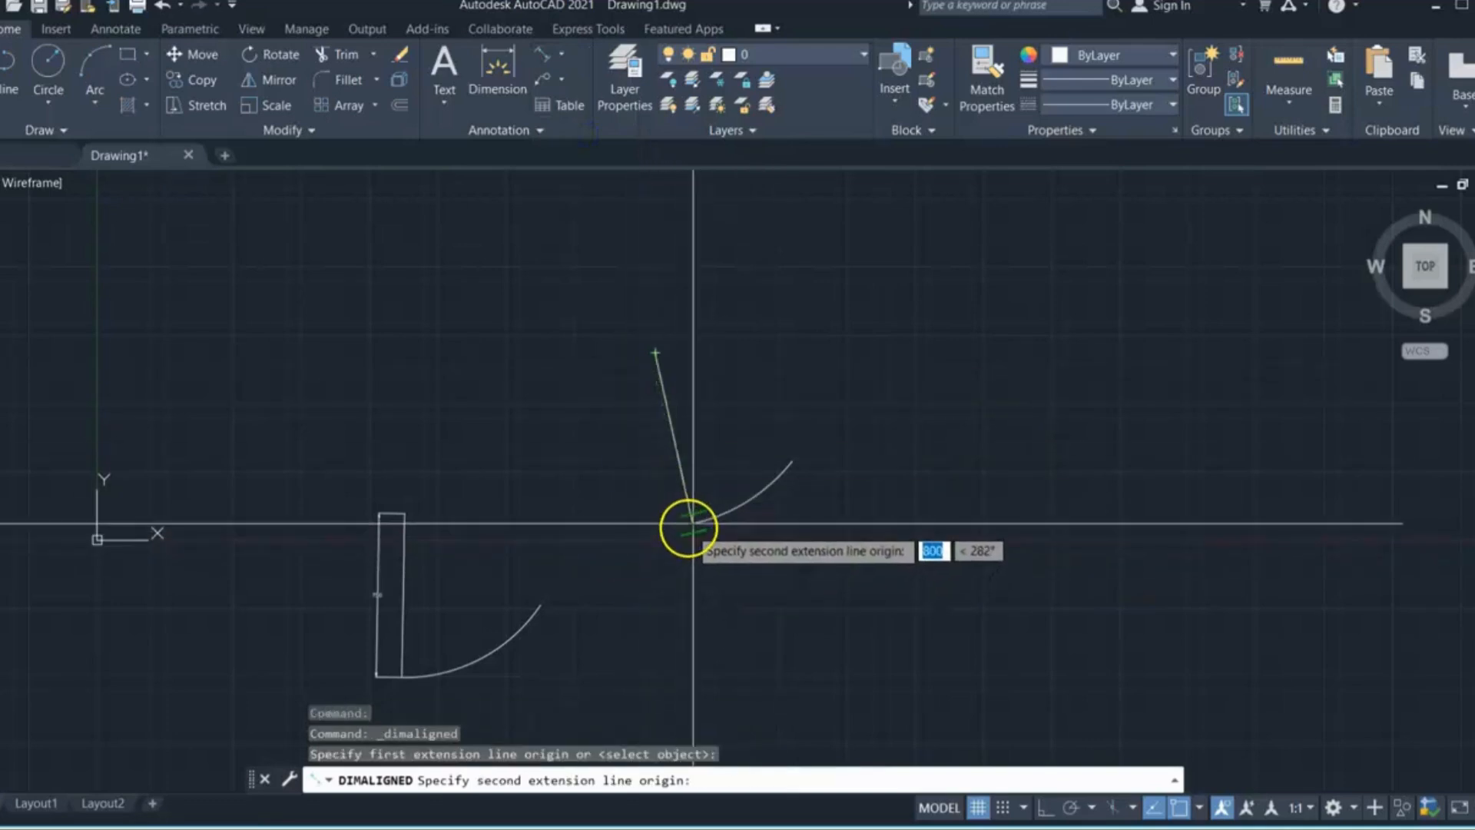
click(694, 523)
scroll(620, 482, up, 4)
click(617, 465)
scroll(539, 495, down, 2)
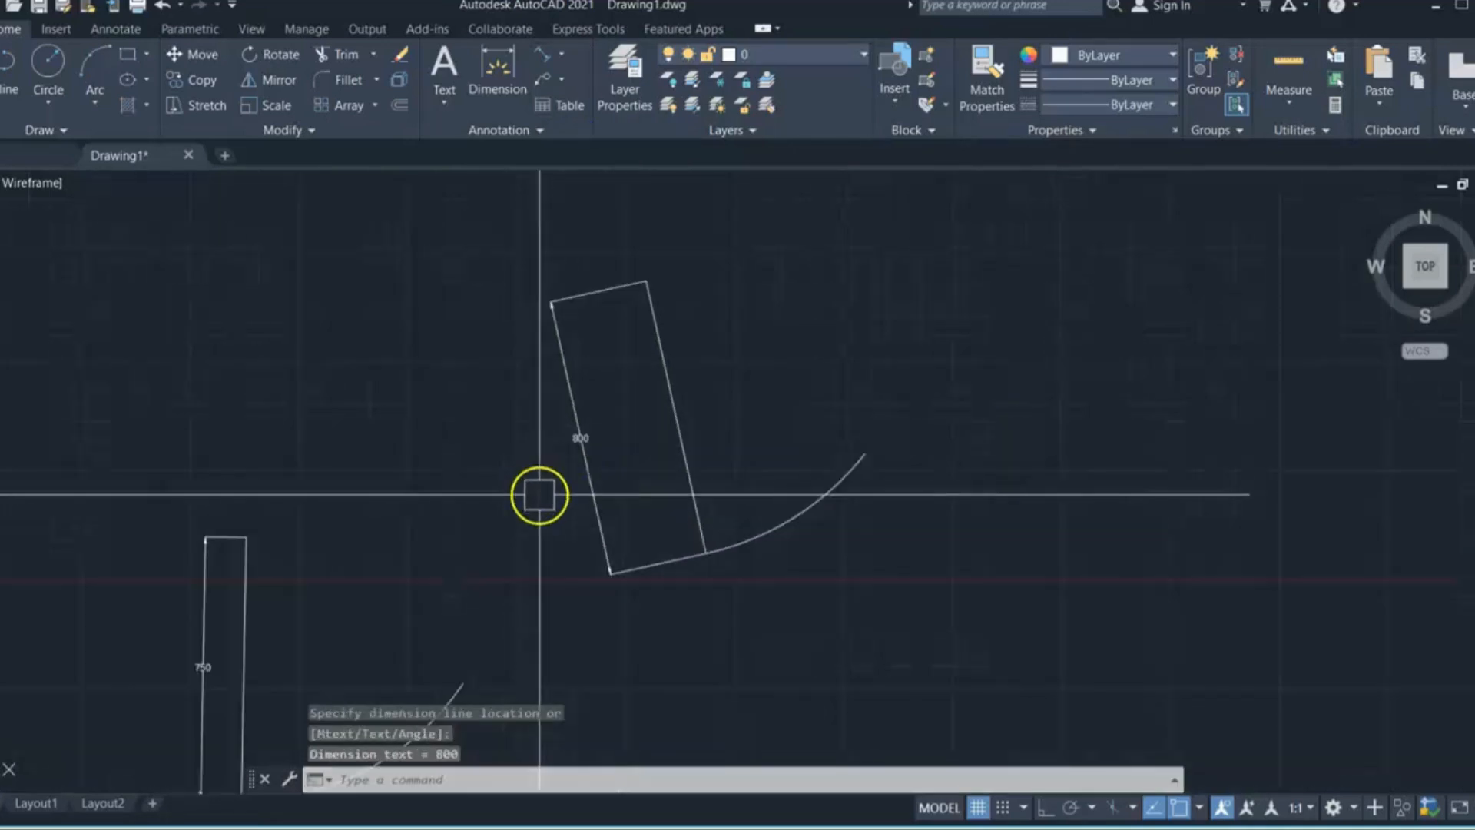
Step: Add a linear vertical dimension between the same radius line's endpoints, placing it between the aligned dimension and the line
click(560, 65)
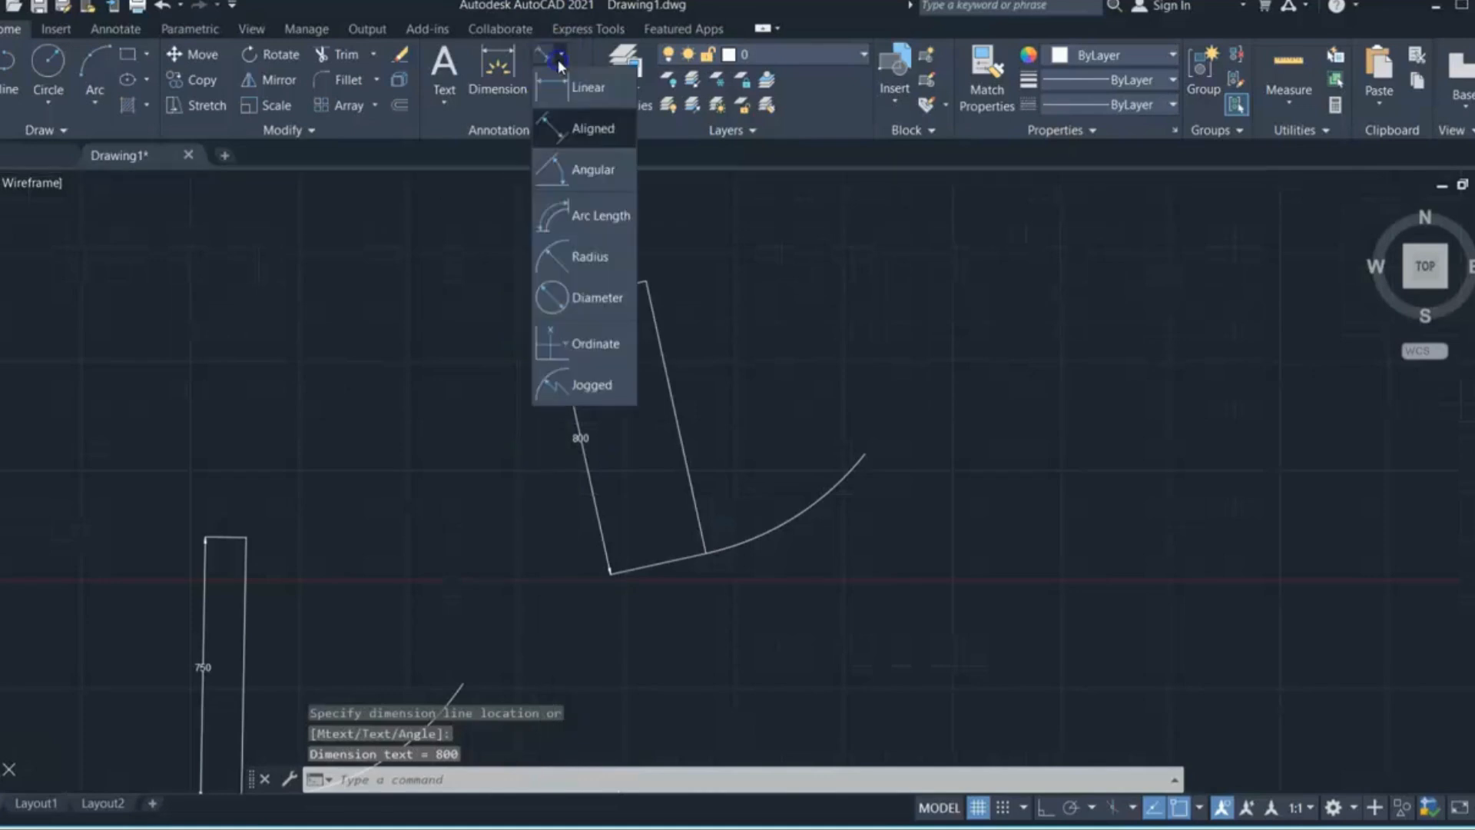
click(590, 87)
click(646, 282)
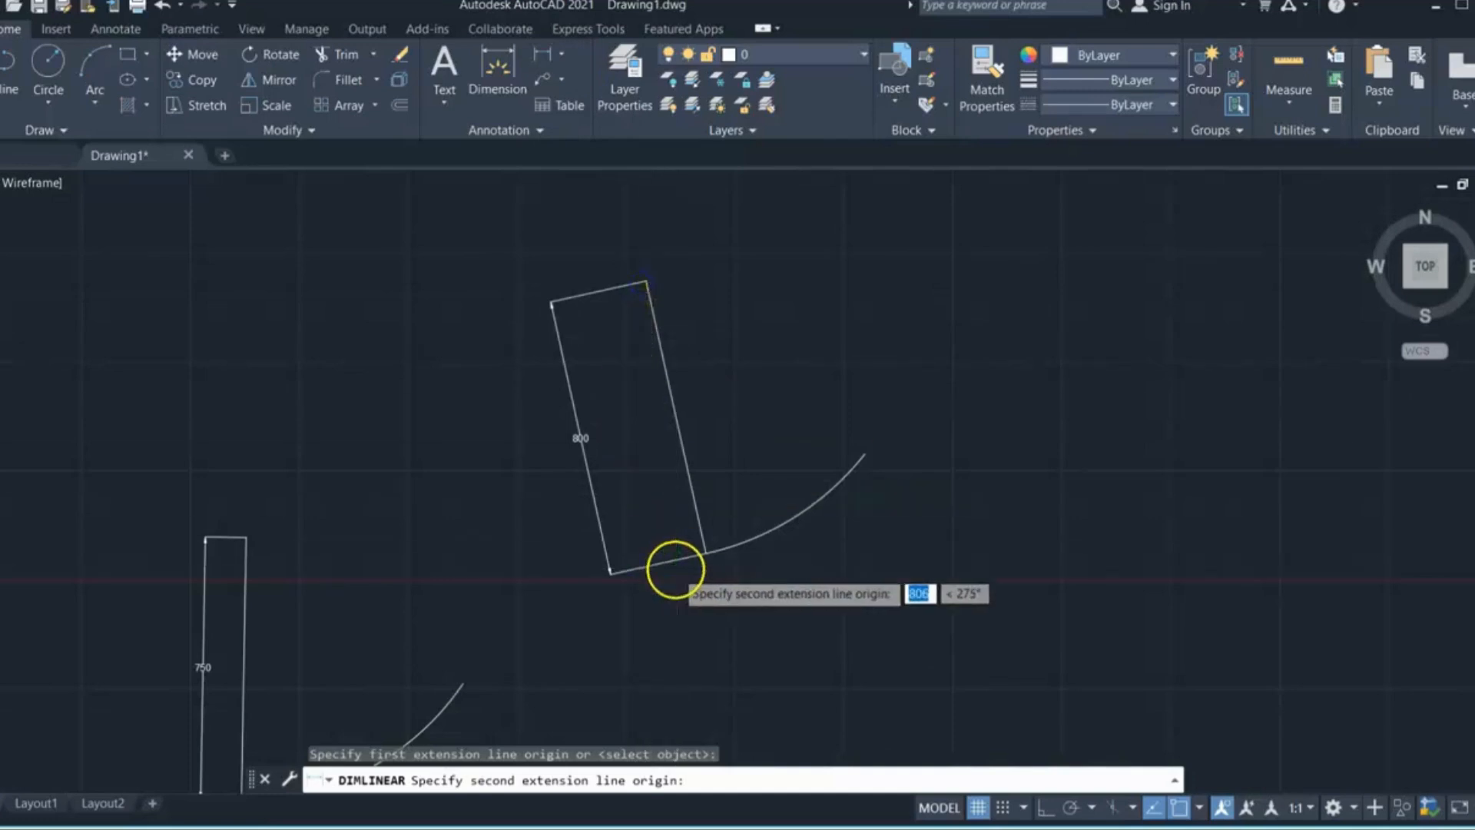
scroll(674, 569, up, 4)
click(737, 529)
scroll(650, 499, down, 4)
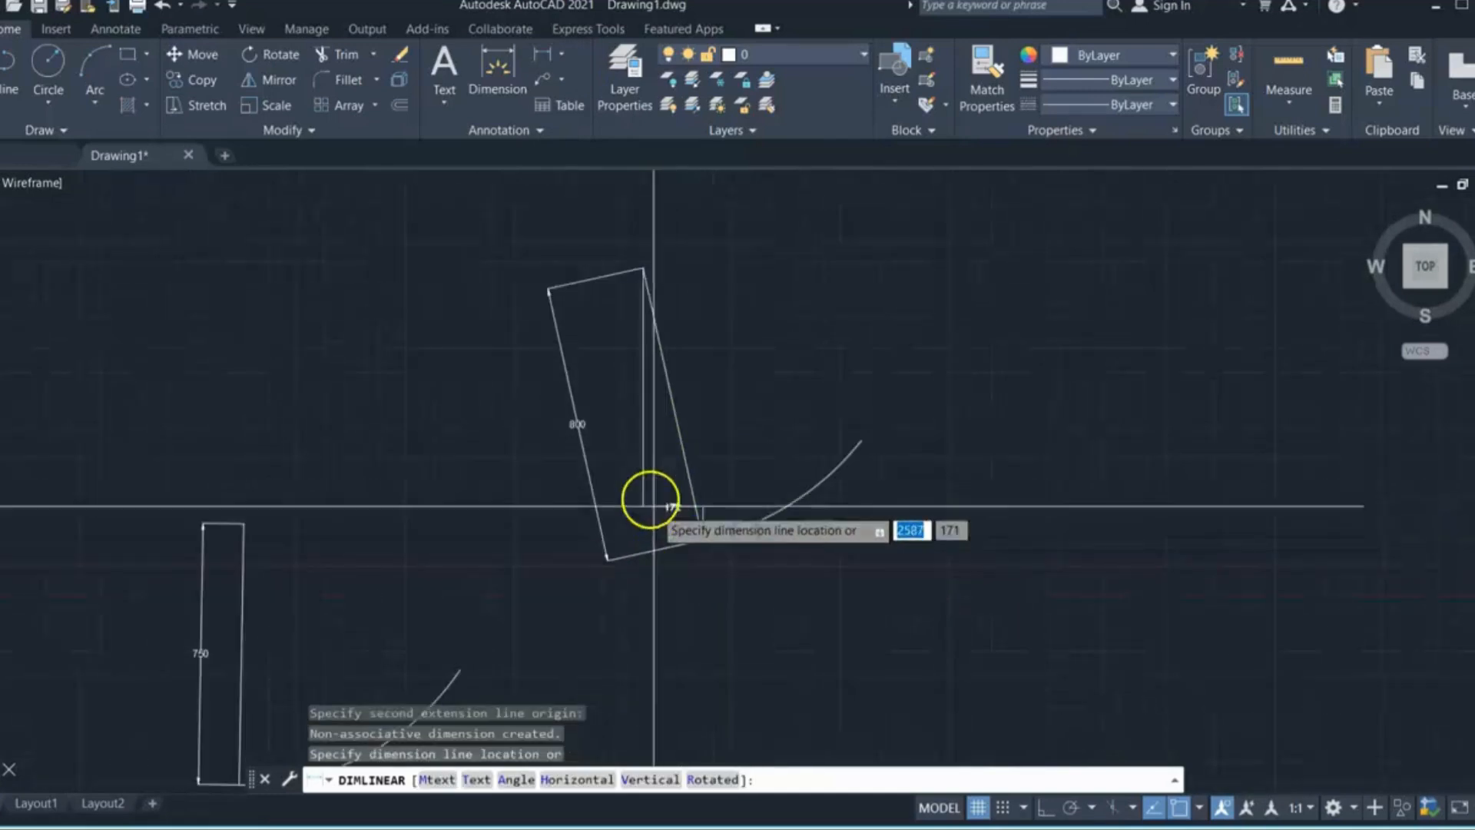
scroll(637, 414, up, 7)
click(598, 437)
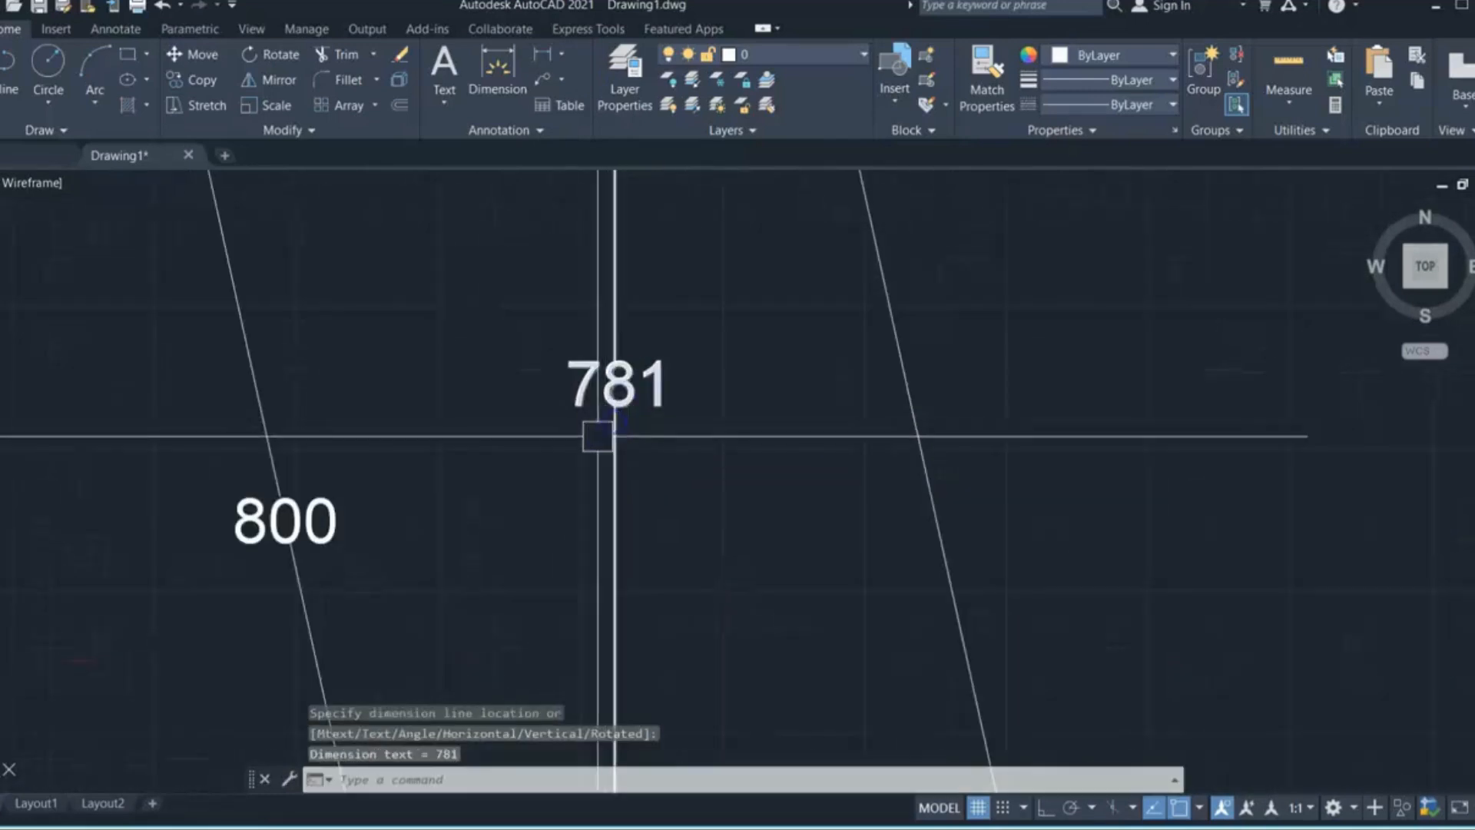
Step: Delete the linear vertical dimension from the second arc's radius line
scroll(598, 436, down, 6)
click(576, 535)
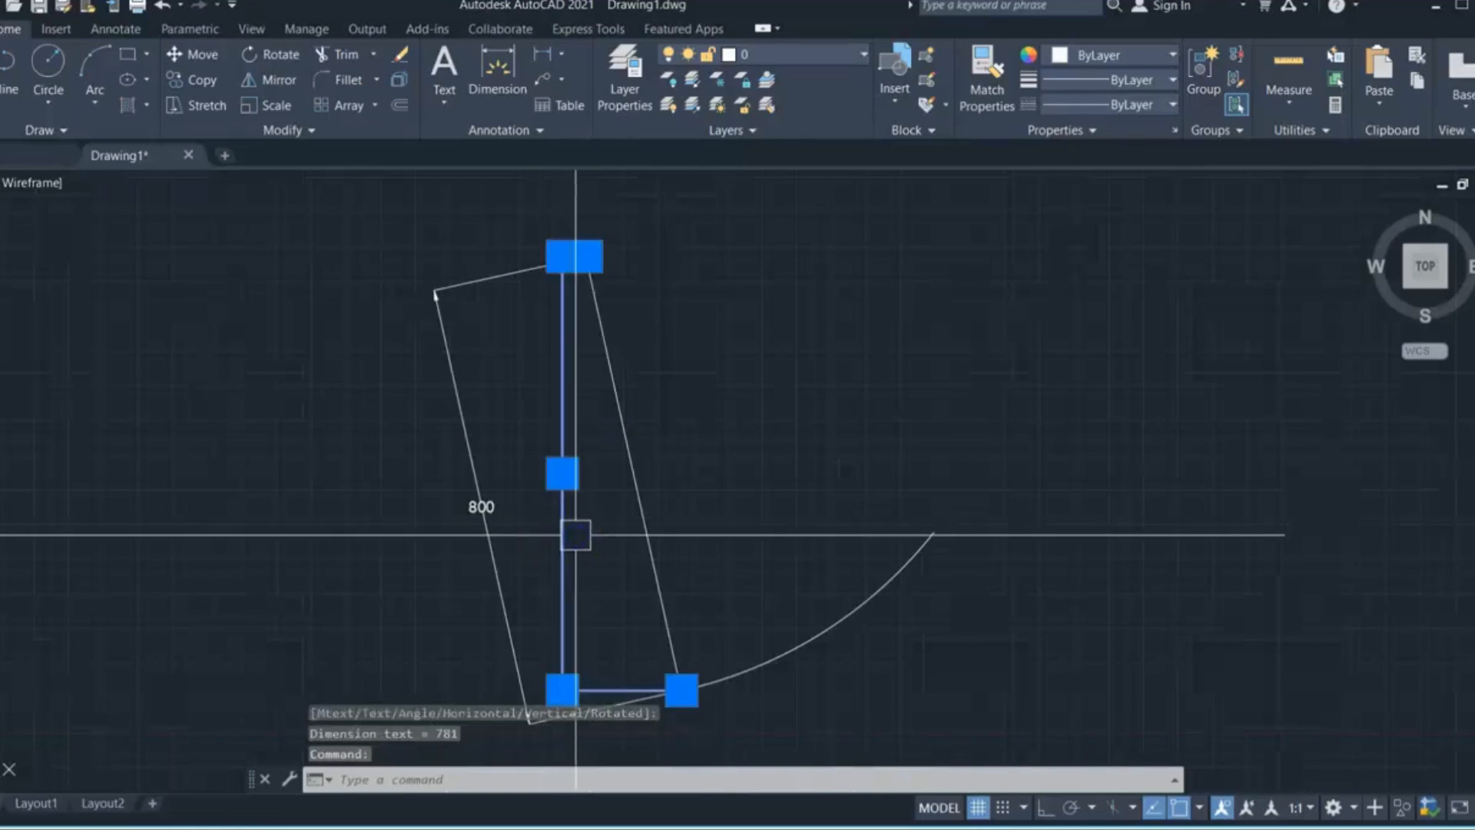
key(Delete)
click(576, 339)
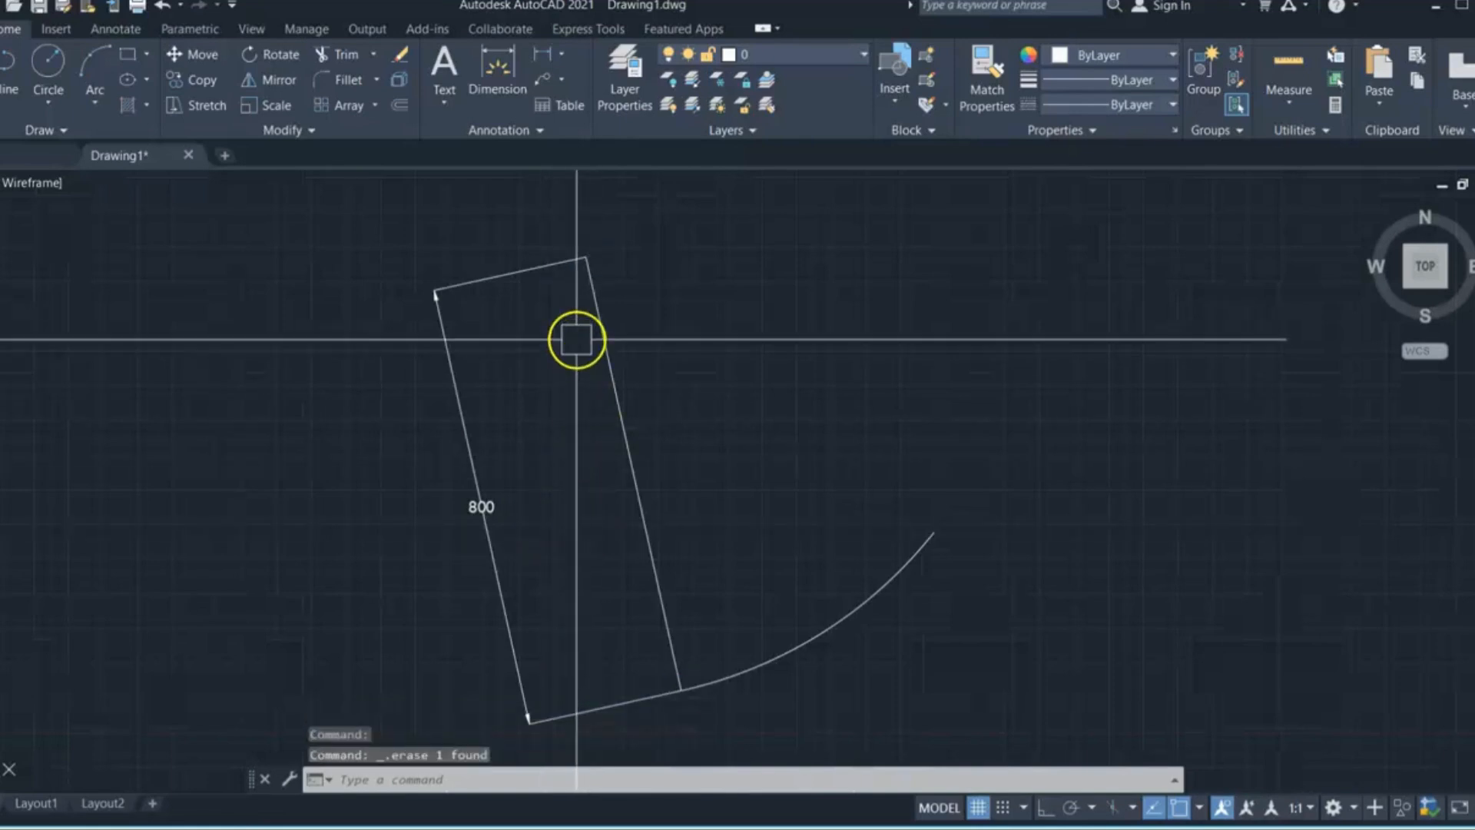
click(556, 53)
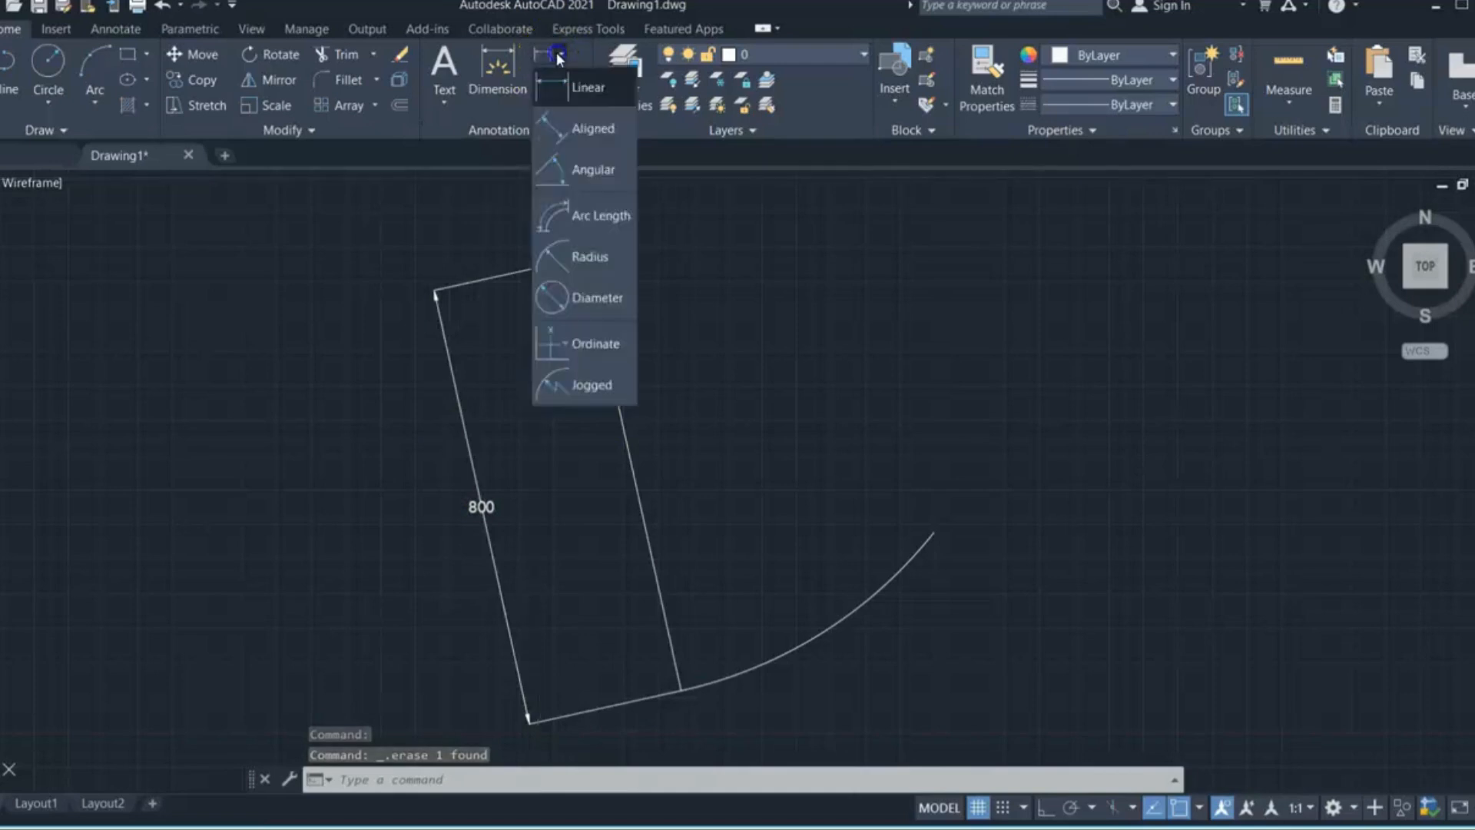
click(584, 137)
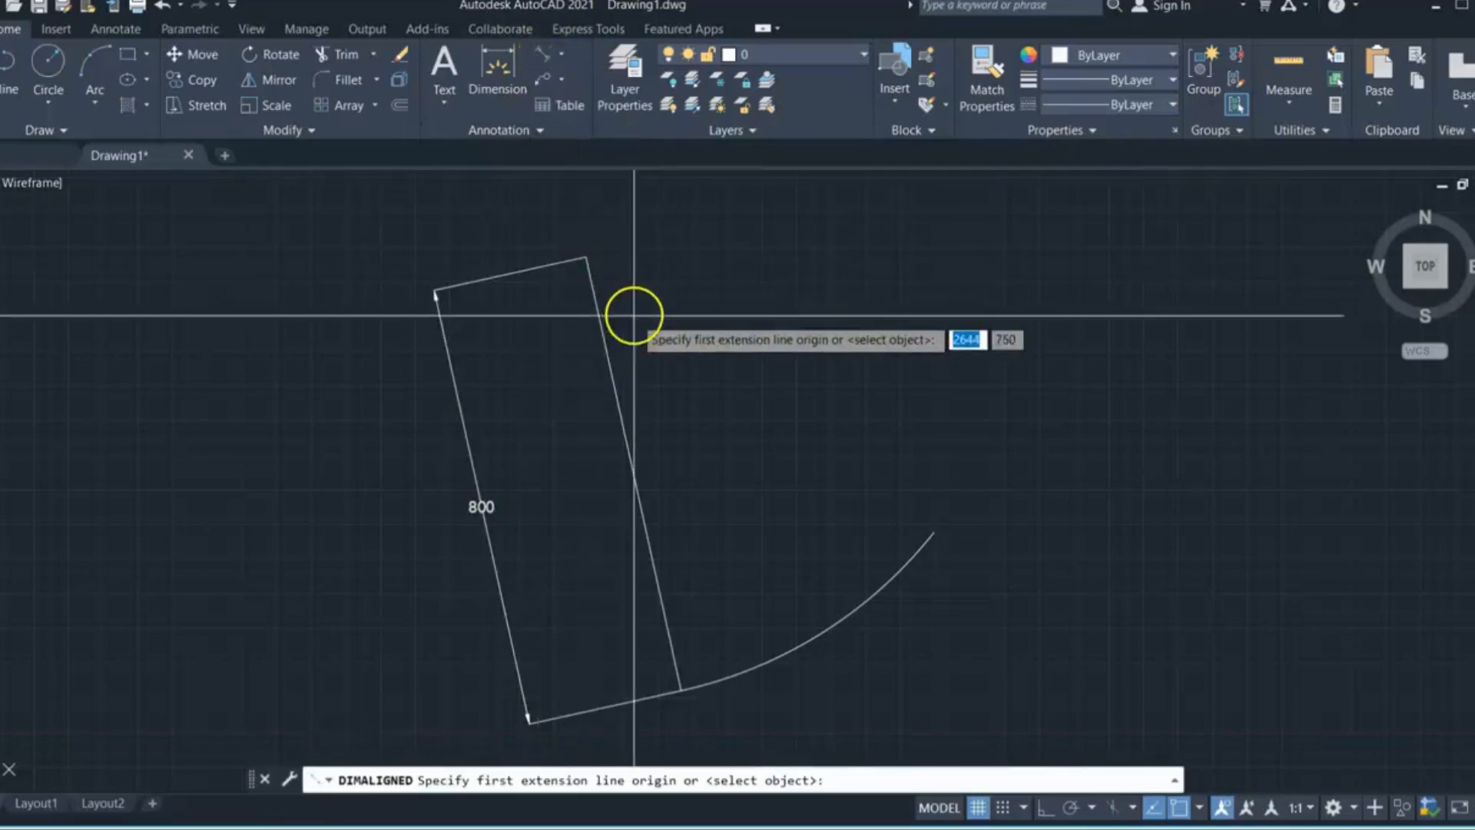
scroll(584, 307, down, 4)
key(Escape)
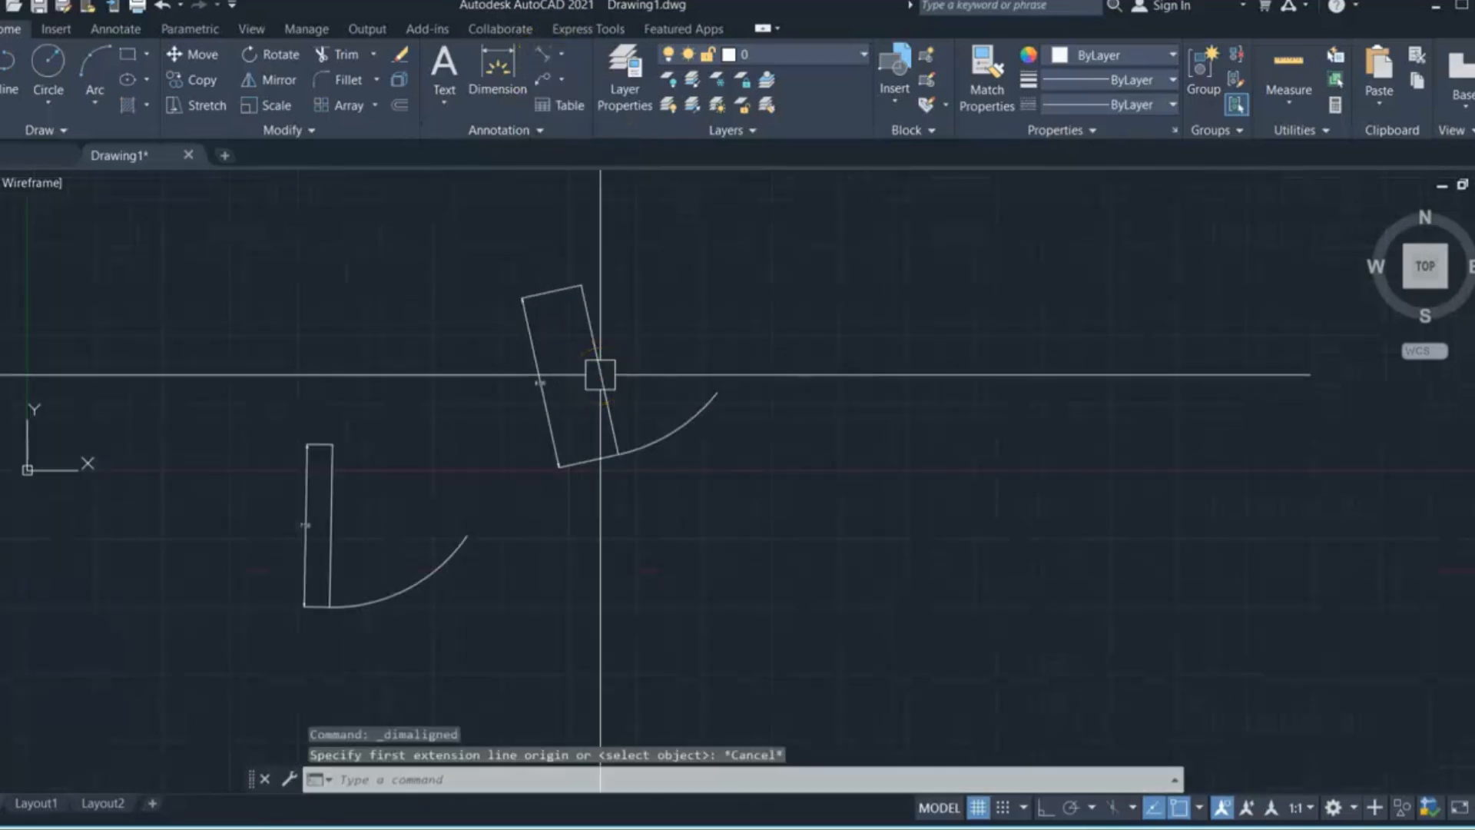
Step: Select both arcs with their radius lines and dimensions, and delete them to empty the drawing
scroll(342, 438, down, 8)
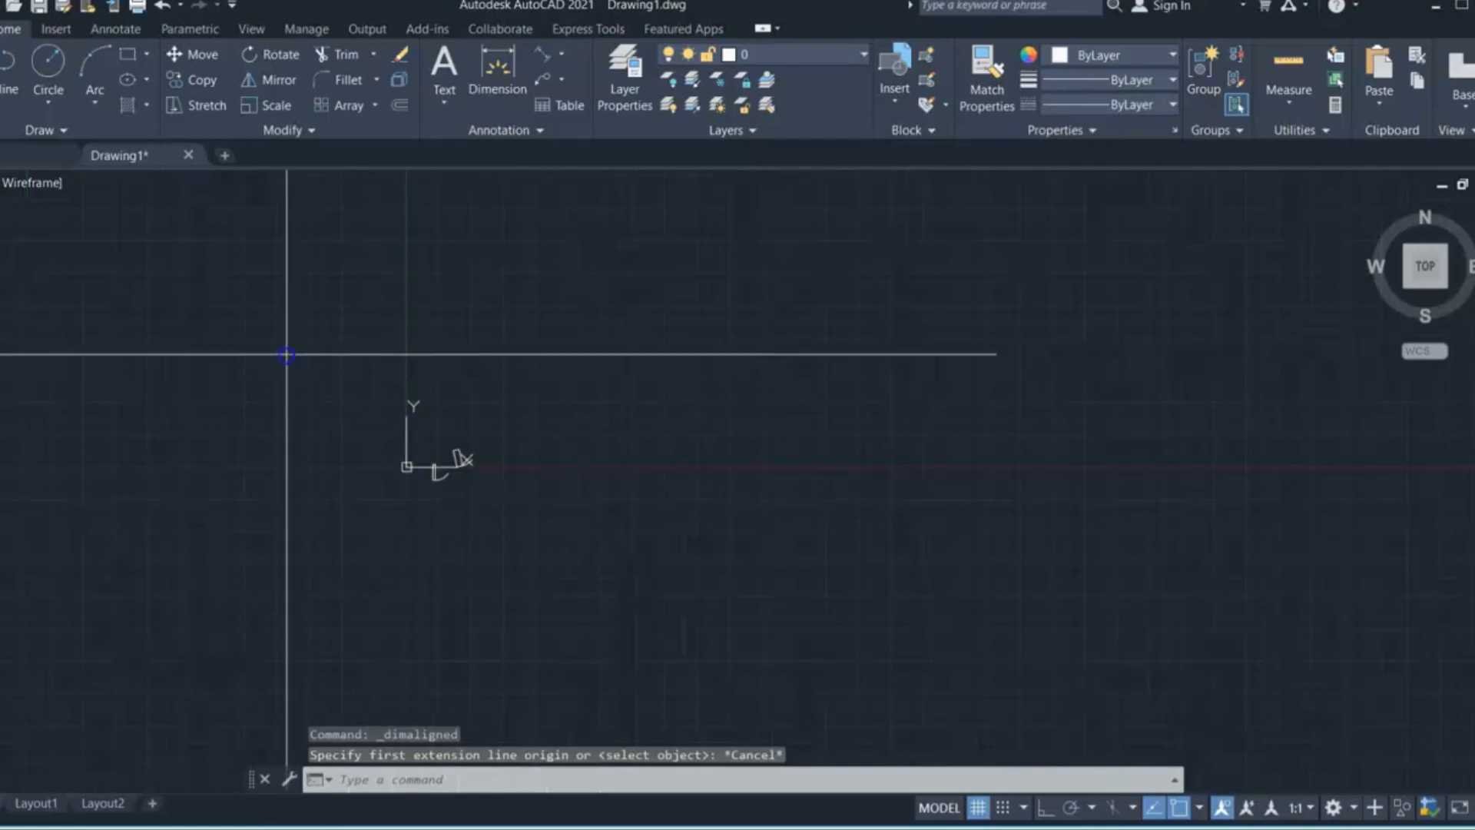
drag(431, 449, 579, 557)
key(Delete)
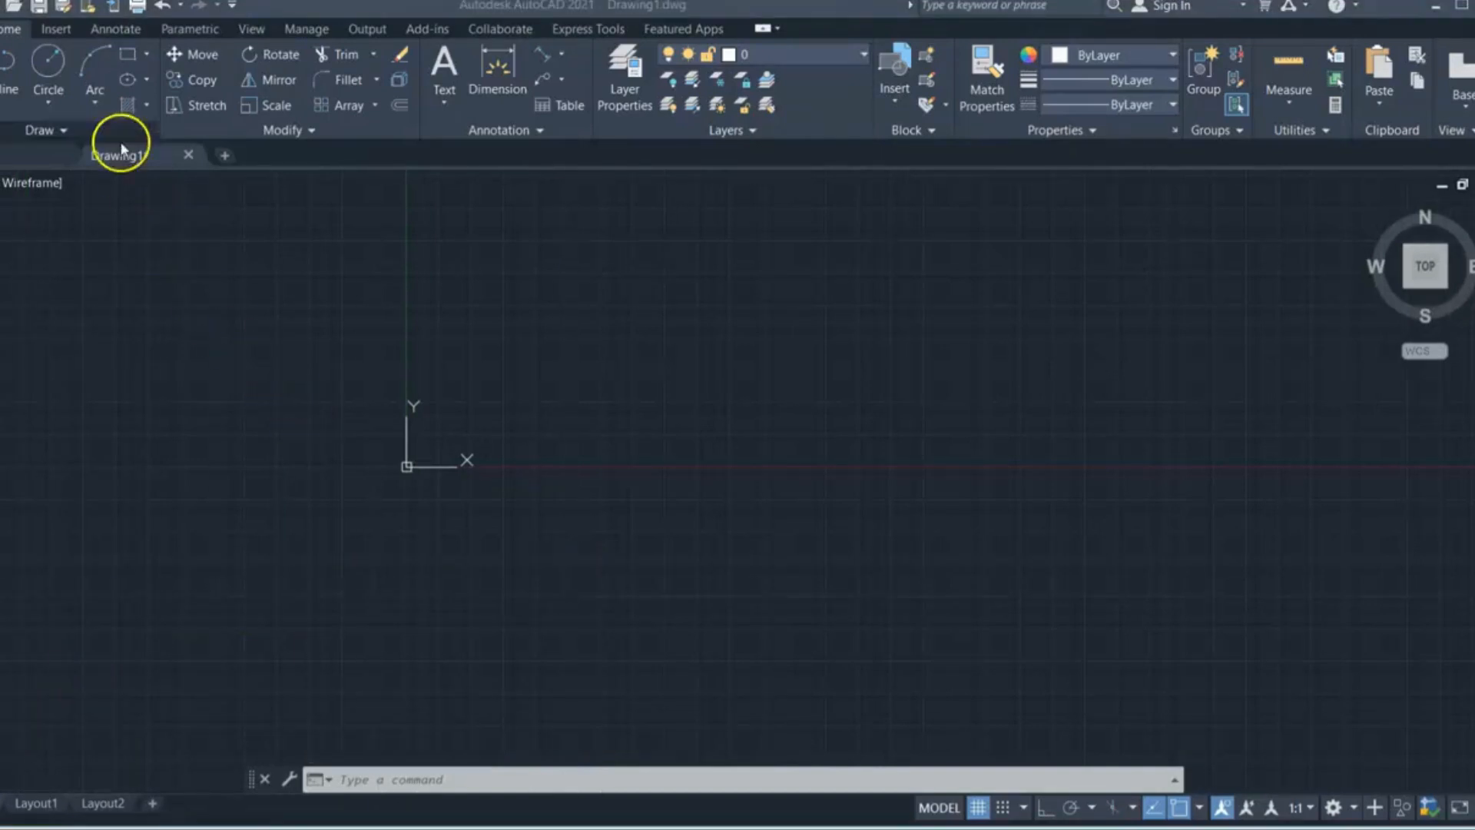
Step: Start a polyline right of the origin and draw an upward-bulging arc through a second point using the Second pt option
click(522, 779)
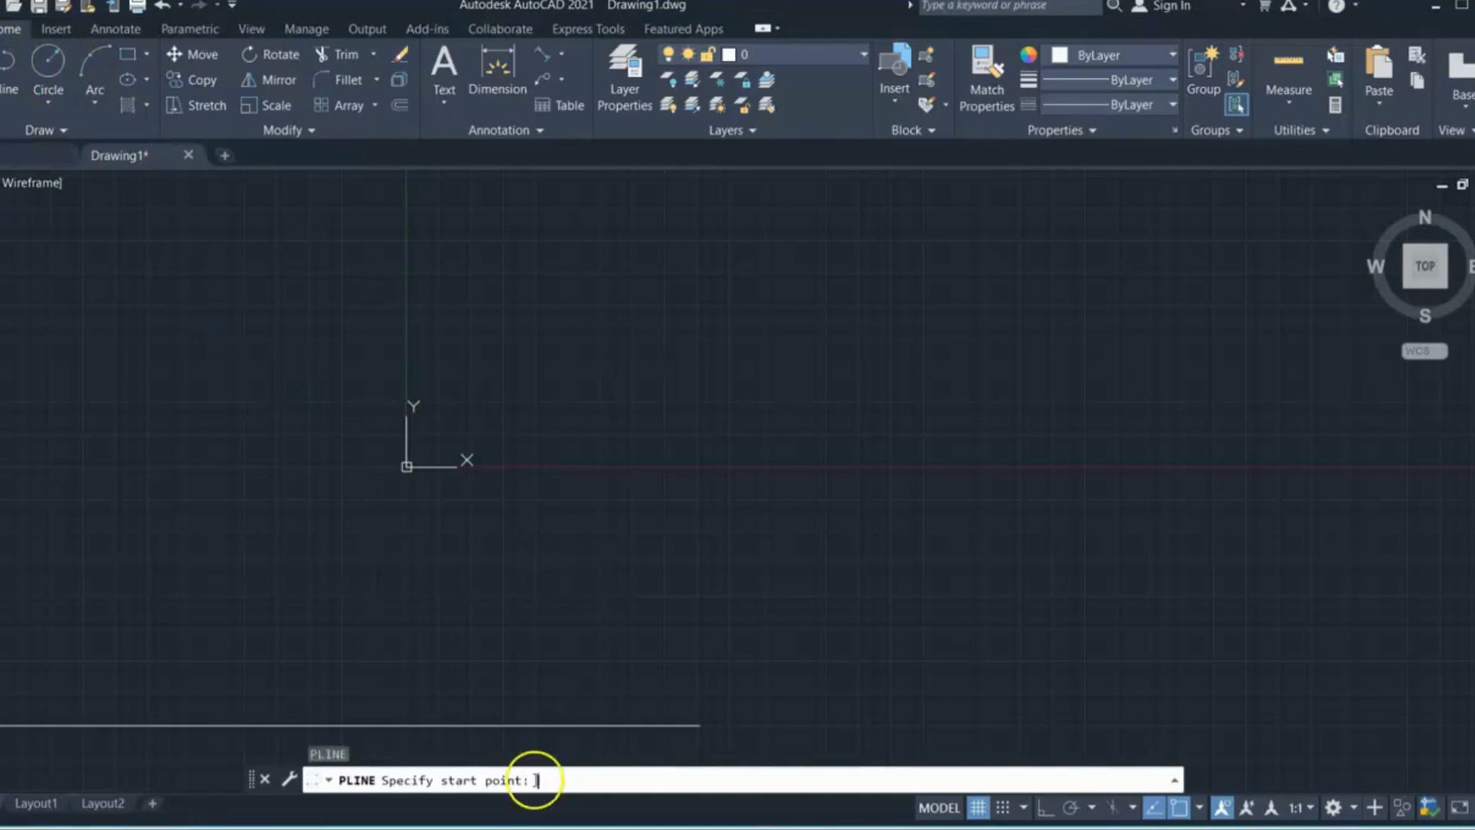
click(647, 498)
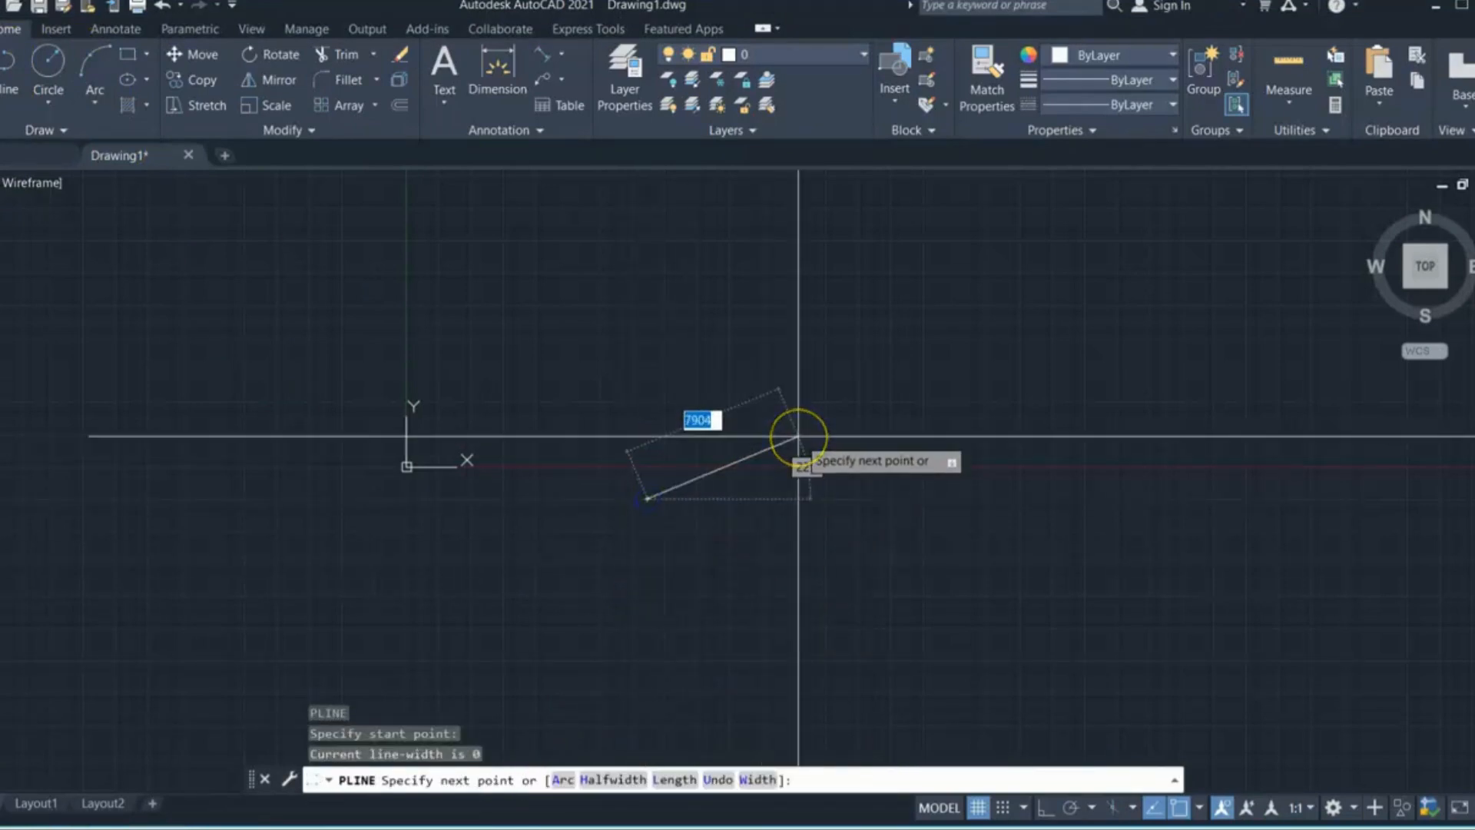
key(Return)
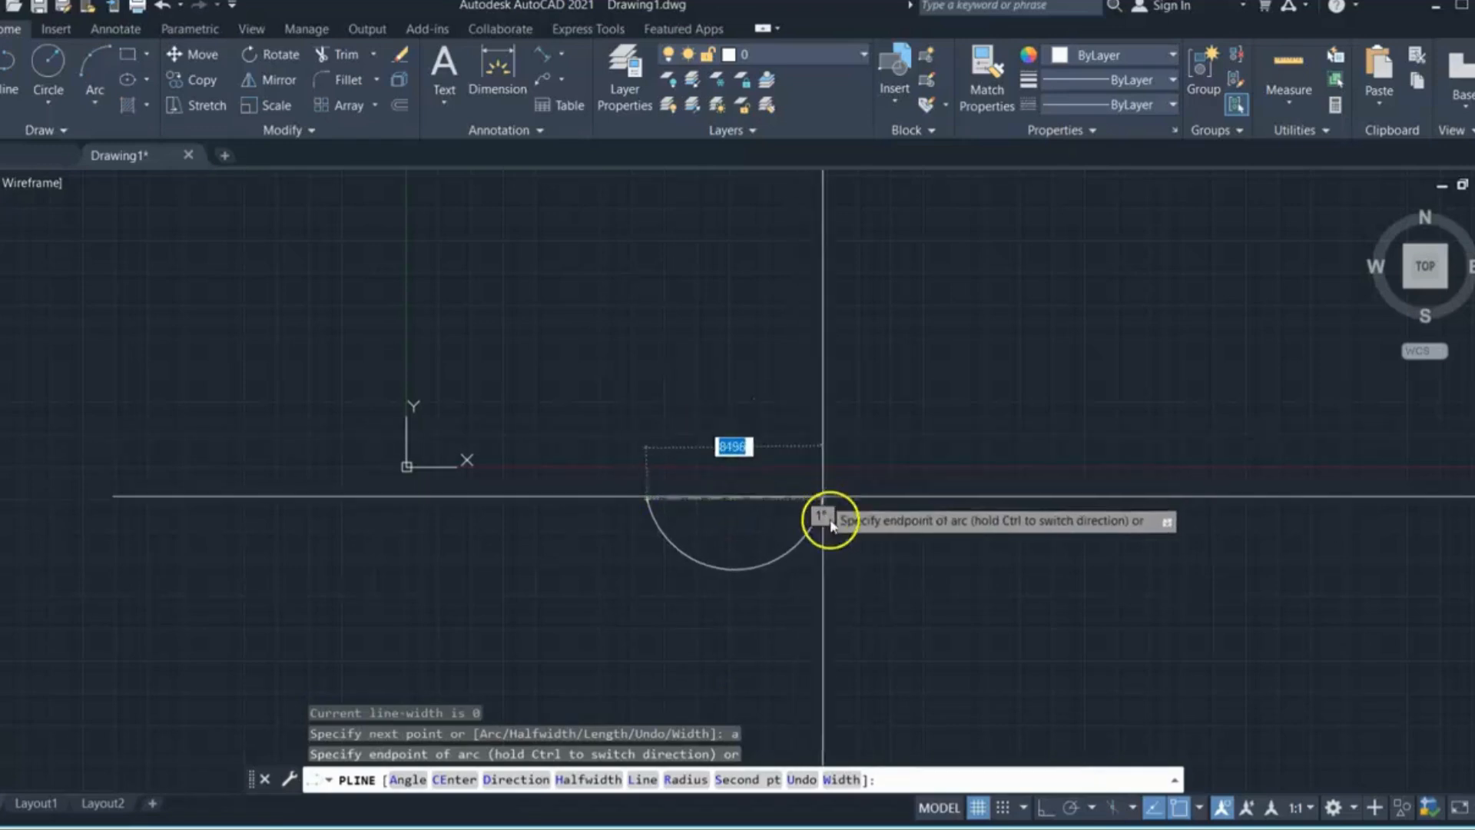
scroll(768, 533, up, 2)
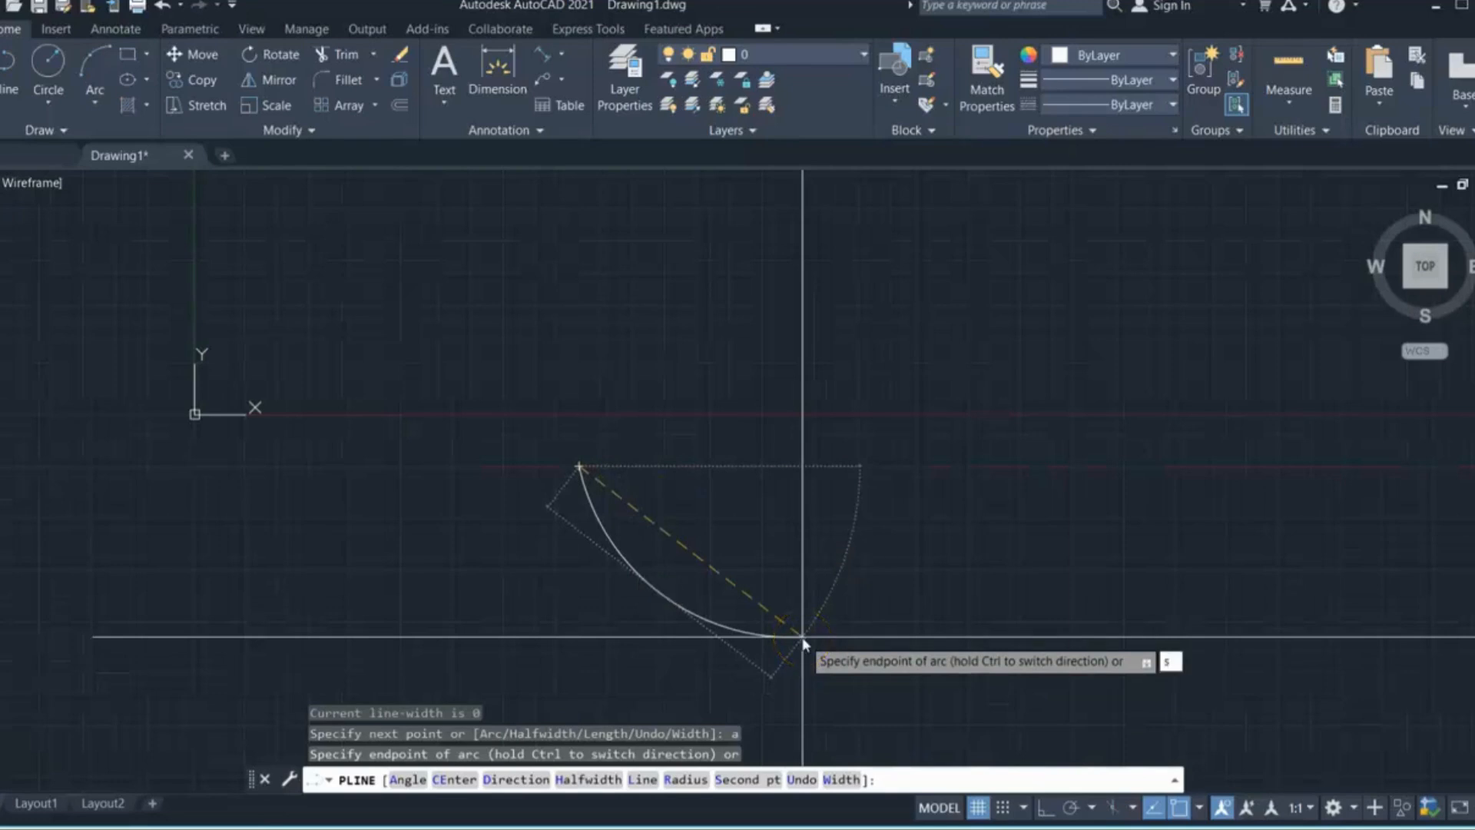
text(s)
key(Return)
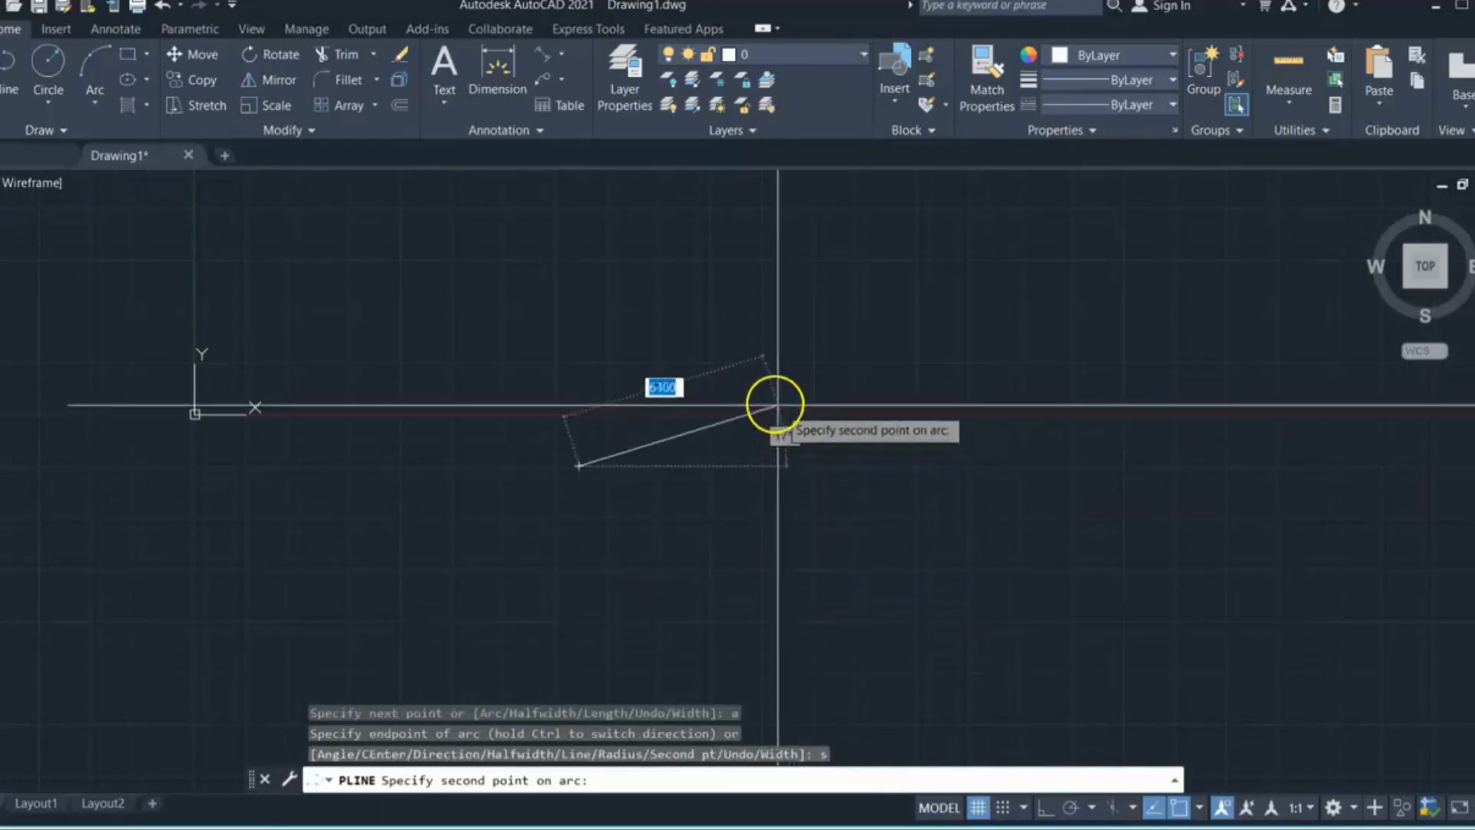
click(708, 386)
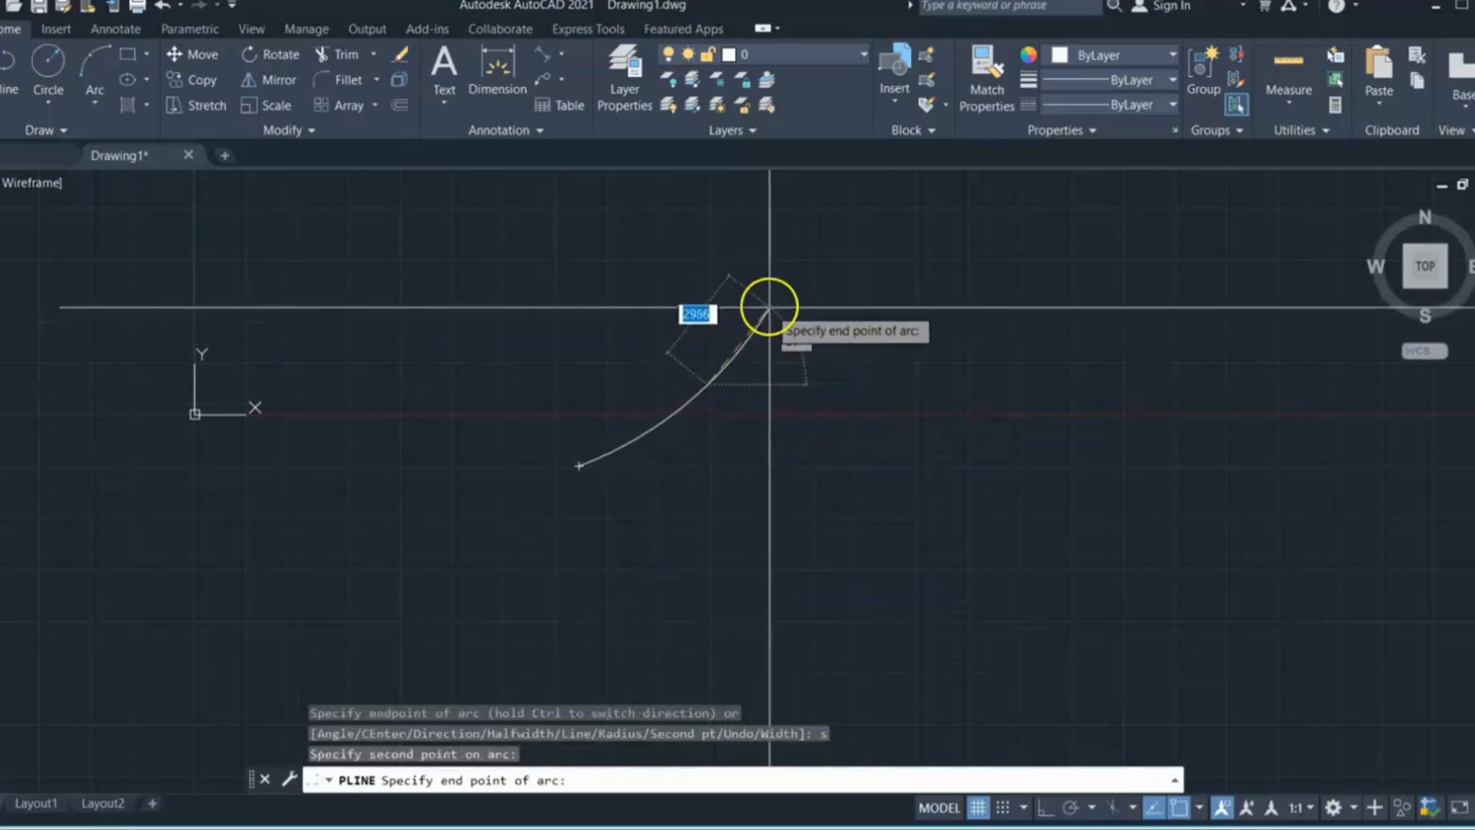
click(841, 386)
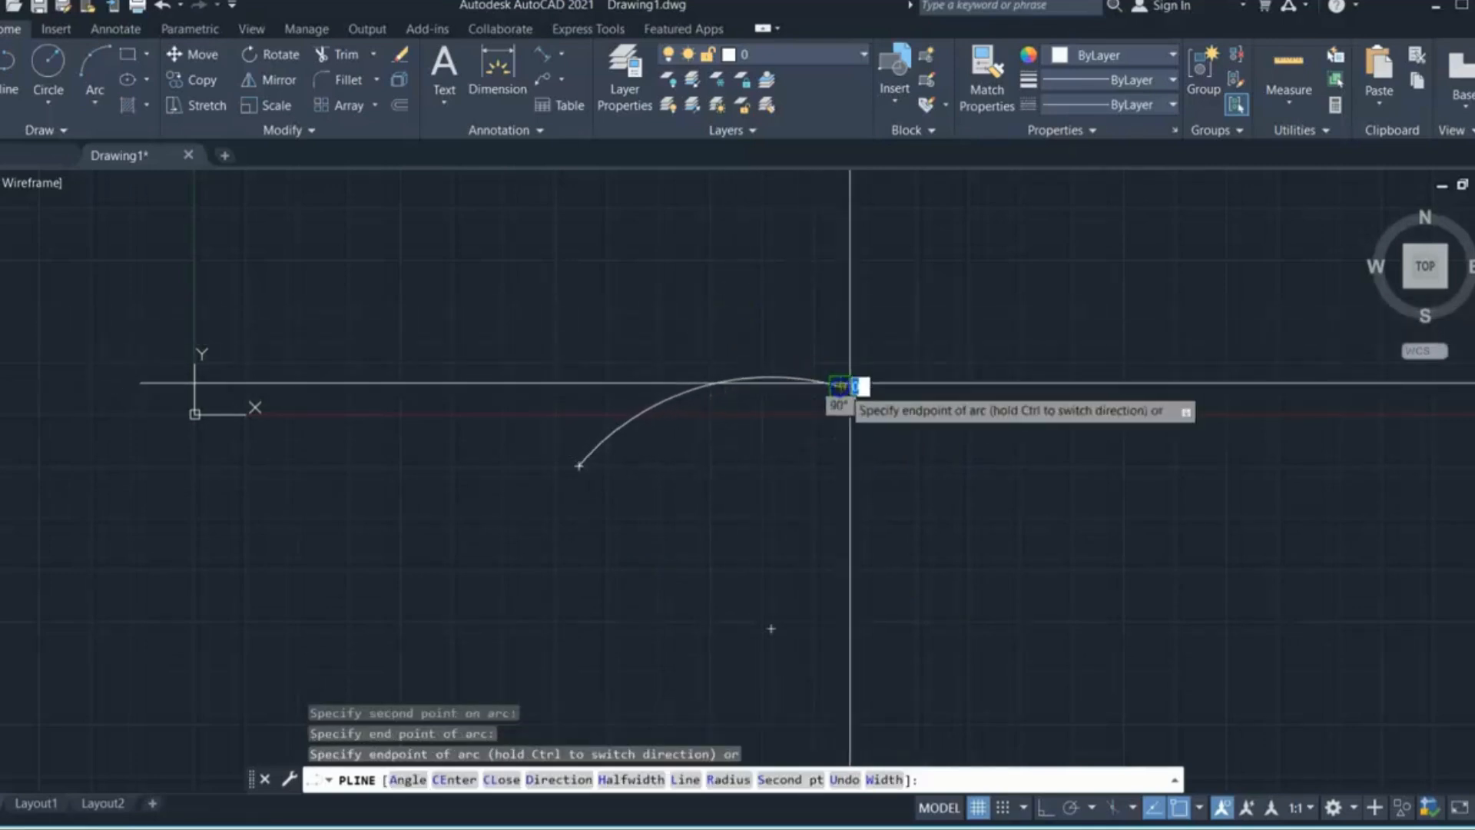
Step: Continue the polyline with two more tangent arcs rising to the upper right, and end the command
click(948, 329)
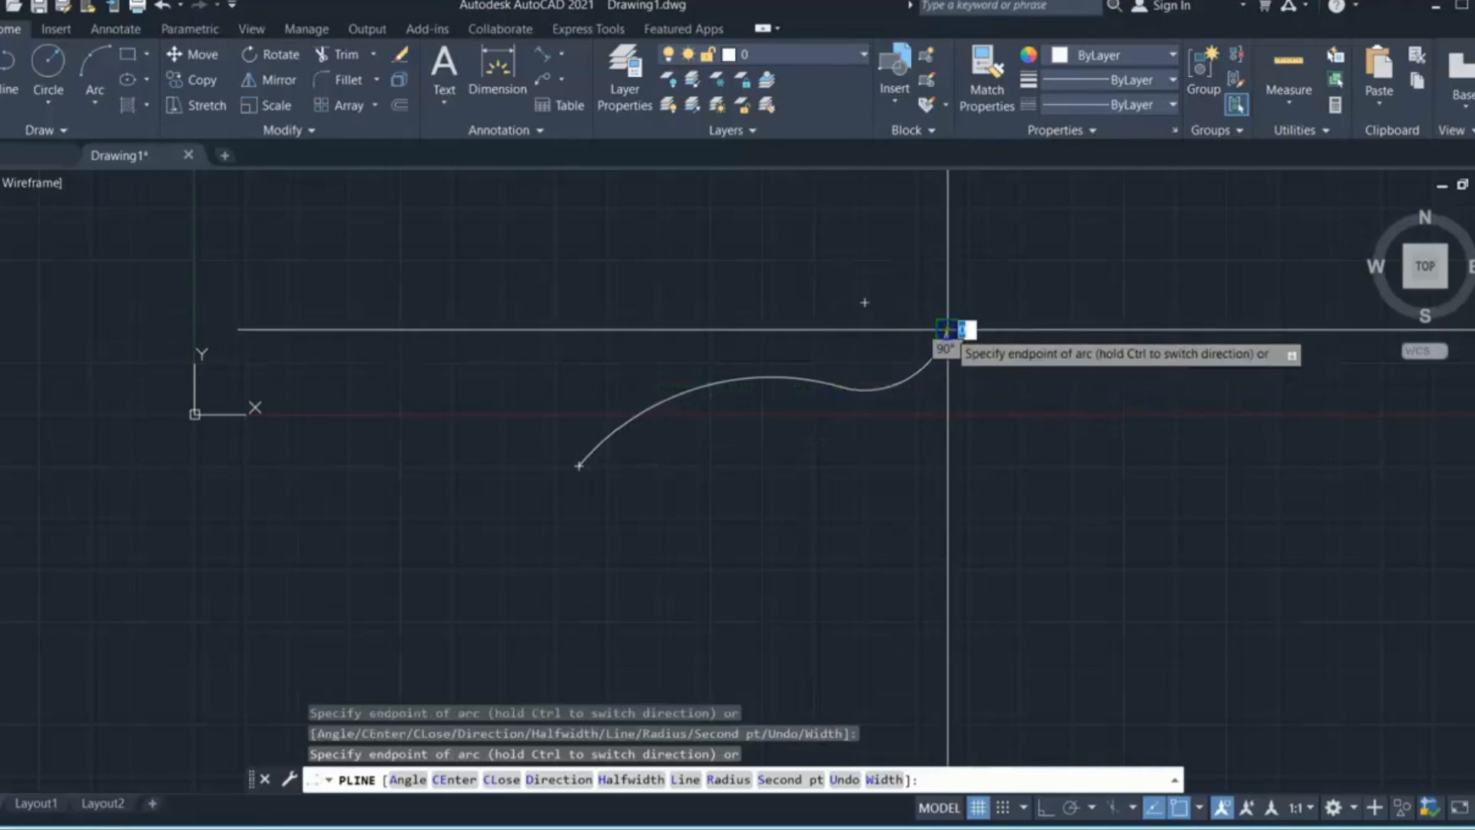
click(1074, 225)
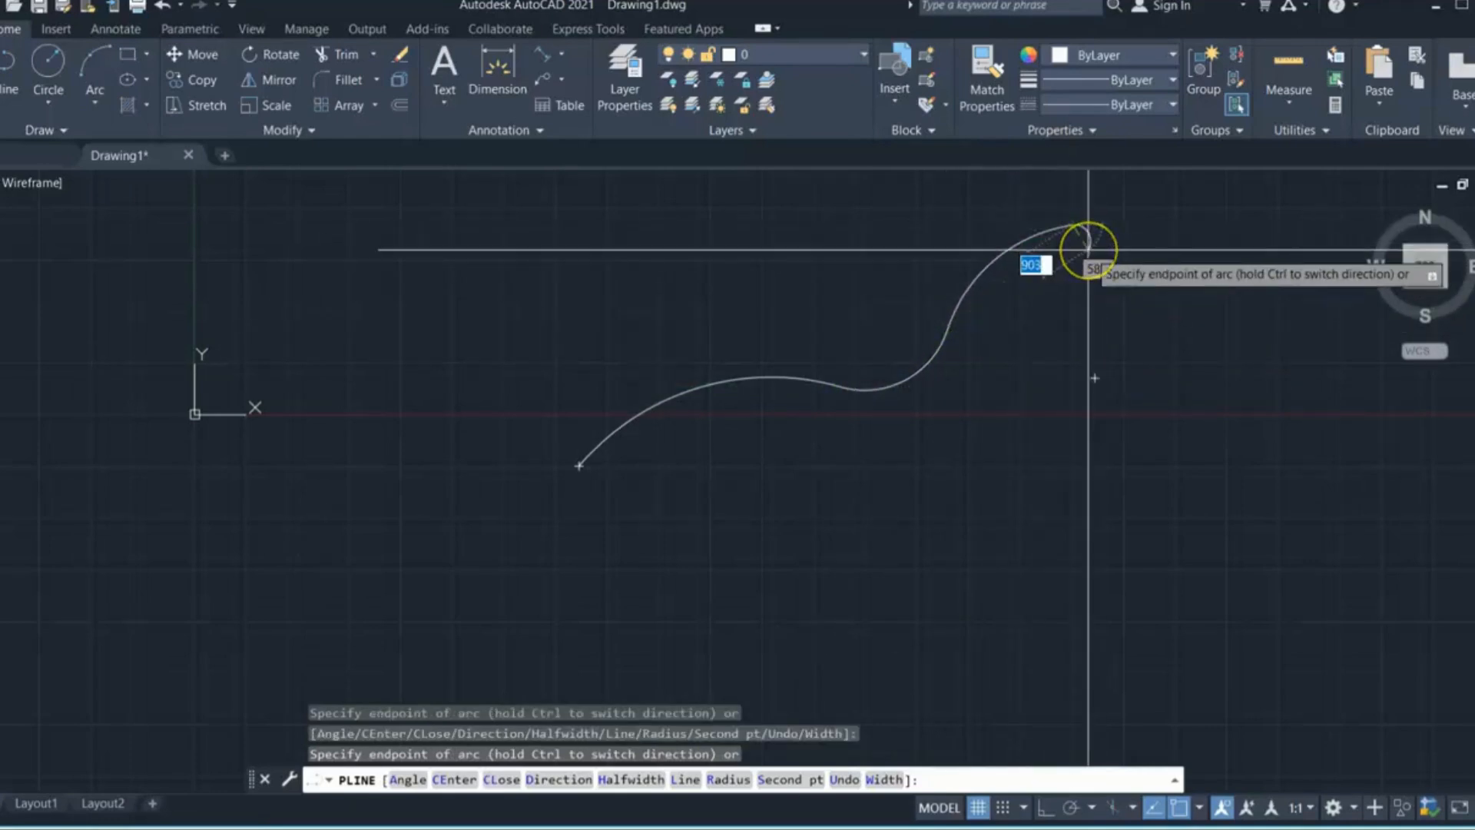
key(Return)
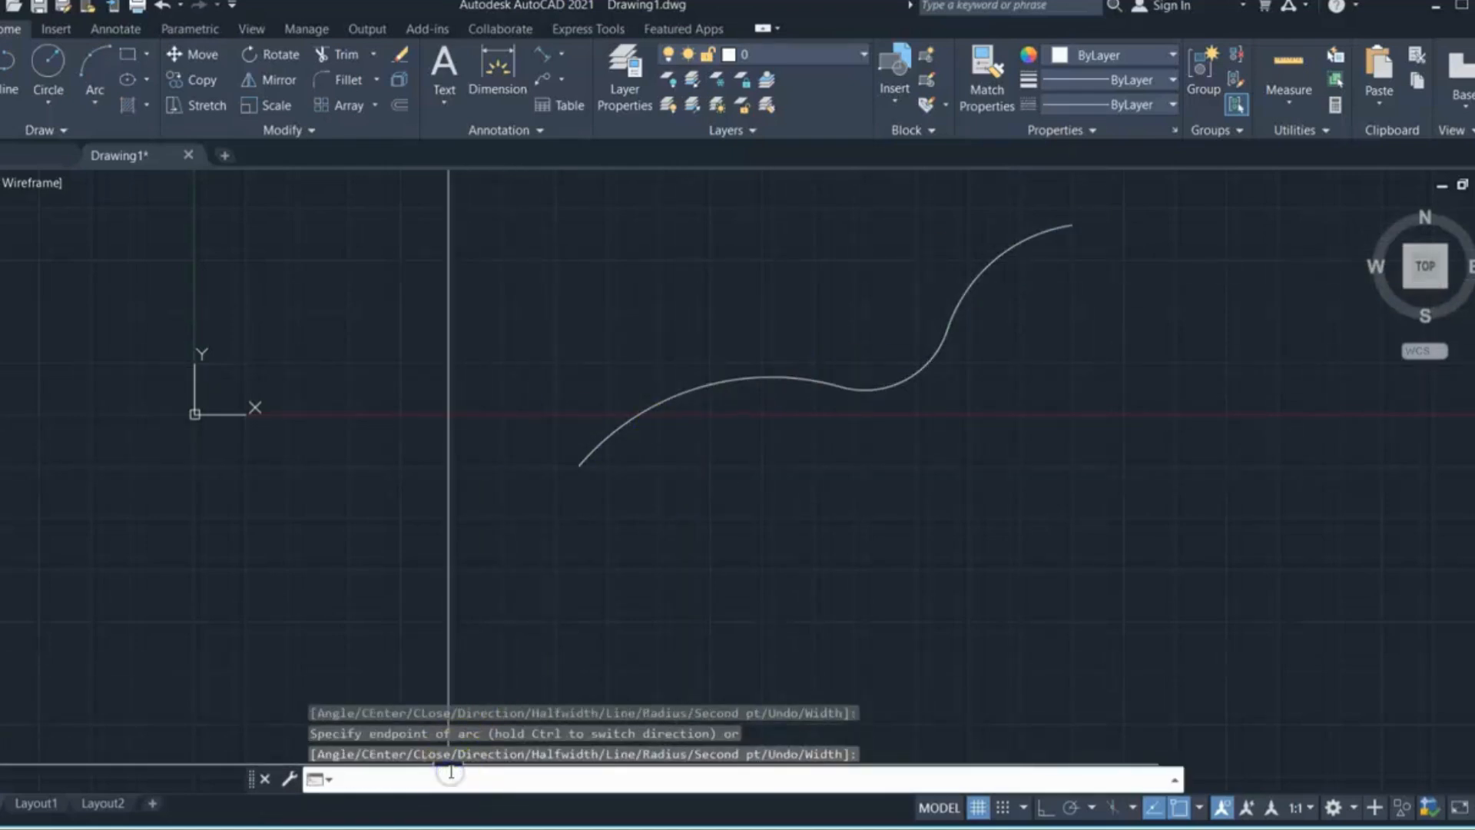
Step: Start a polyline below the existing curve in Arc mode and set its starting width to 5 and ending width to 10
text(pl)
key(Return)
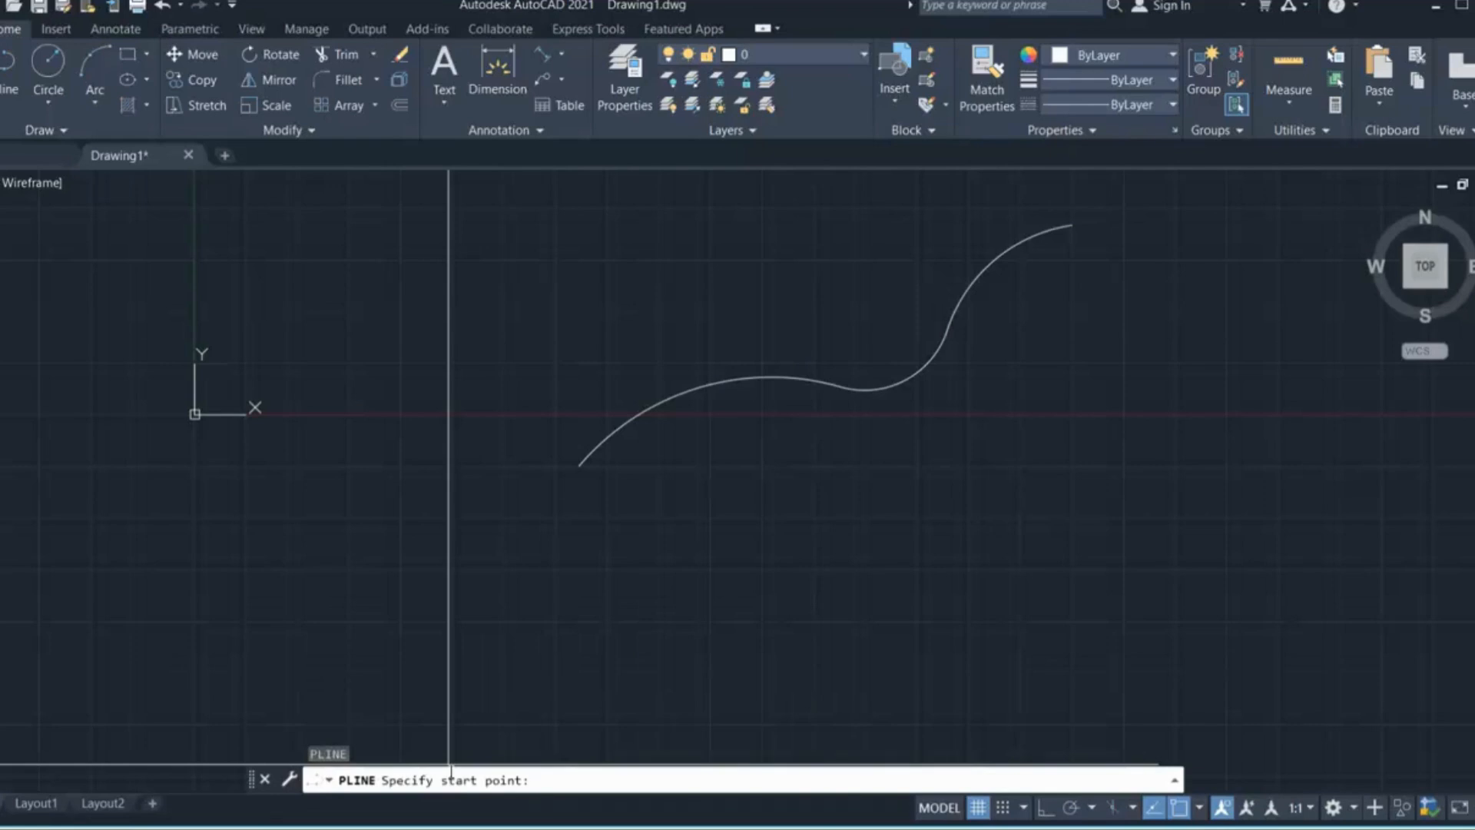
click(691, 510)
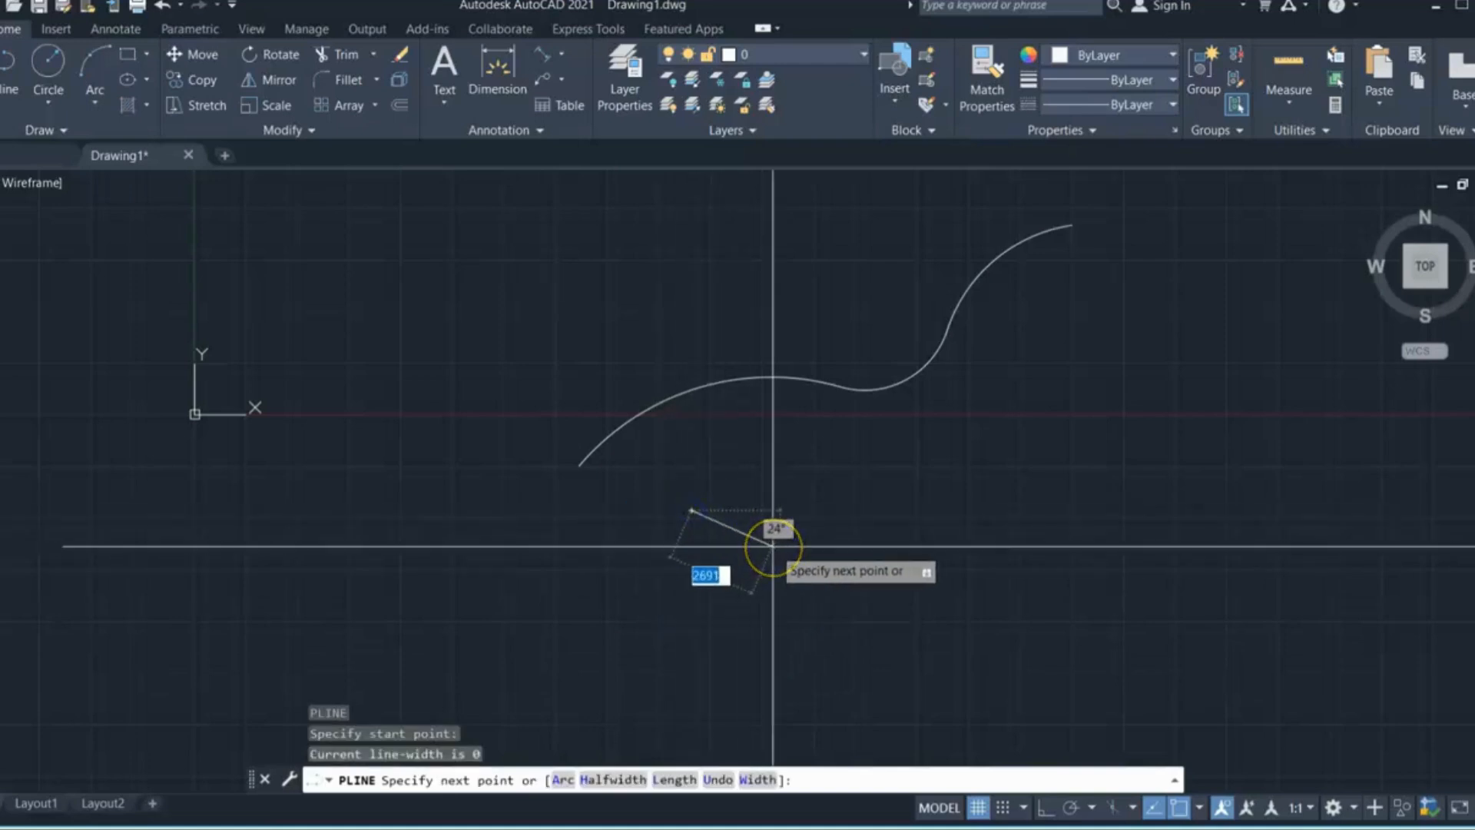
key(Return)
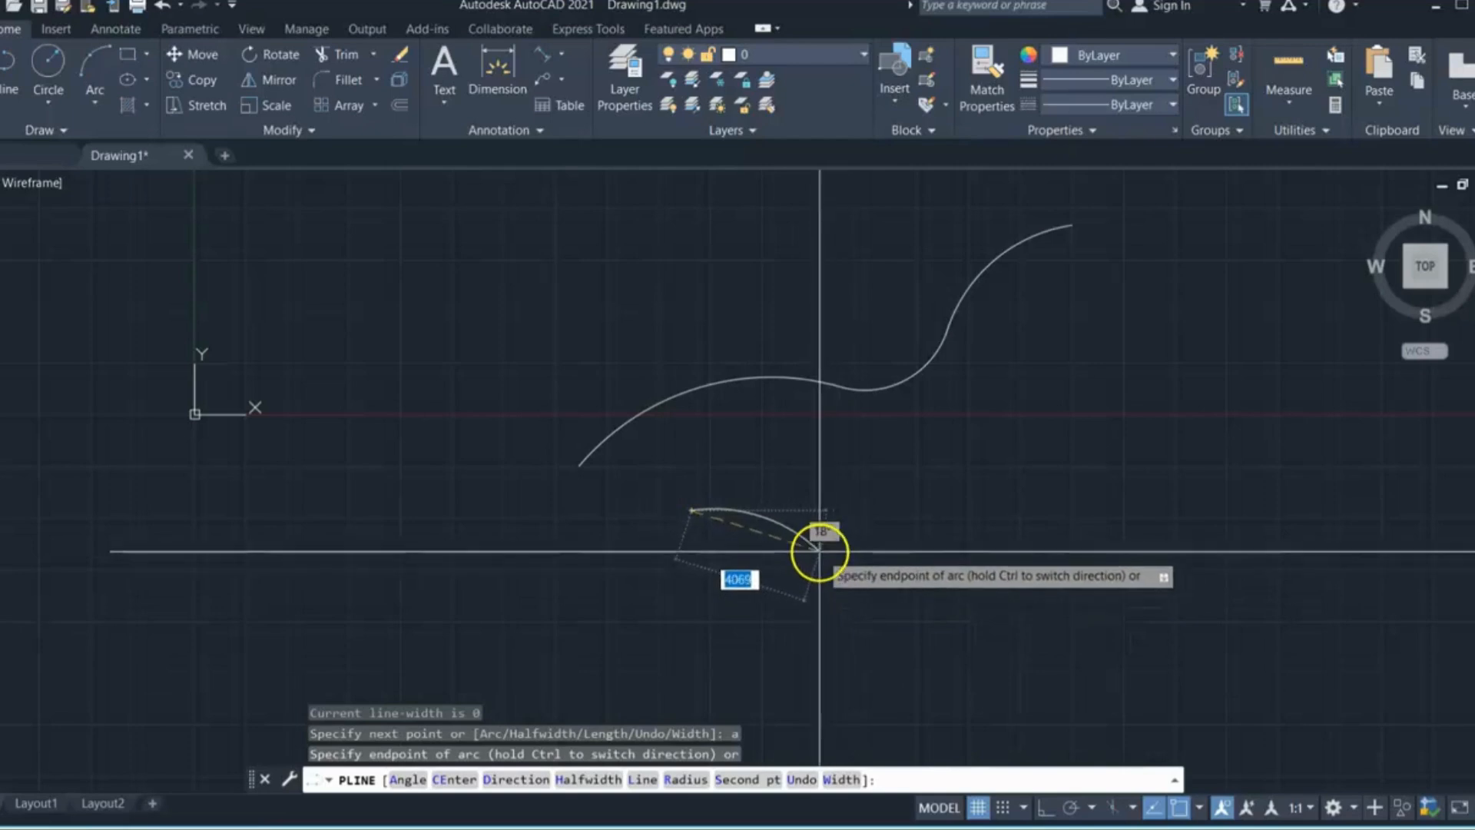
scroll(730, 540, up, 6)
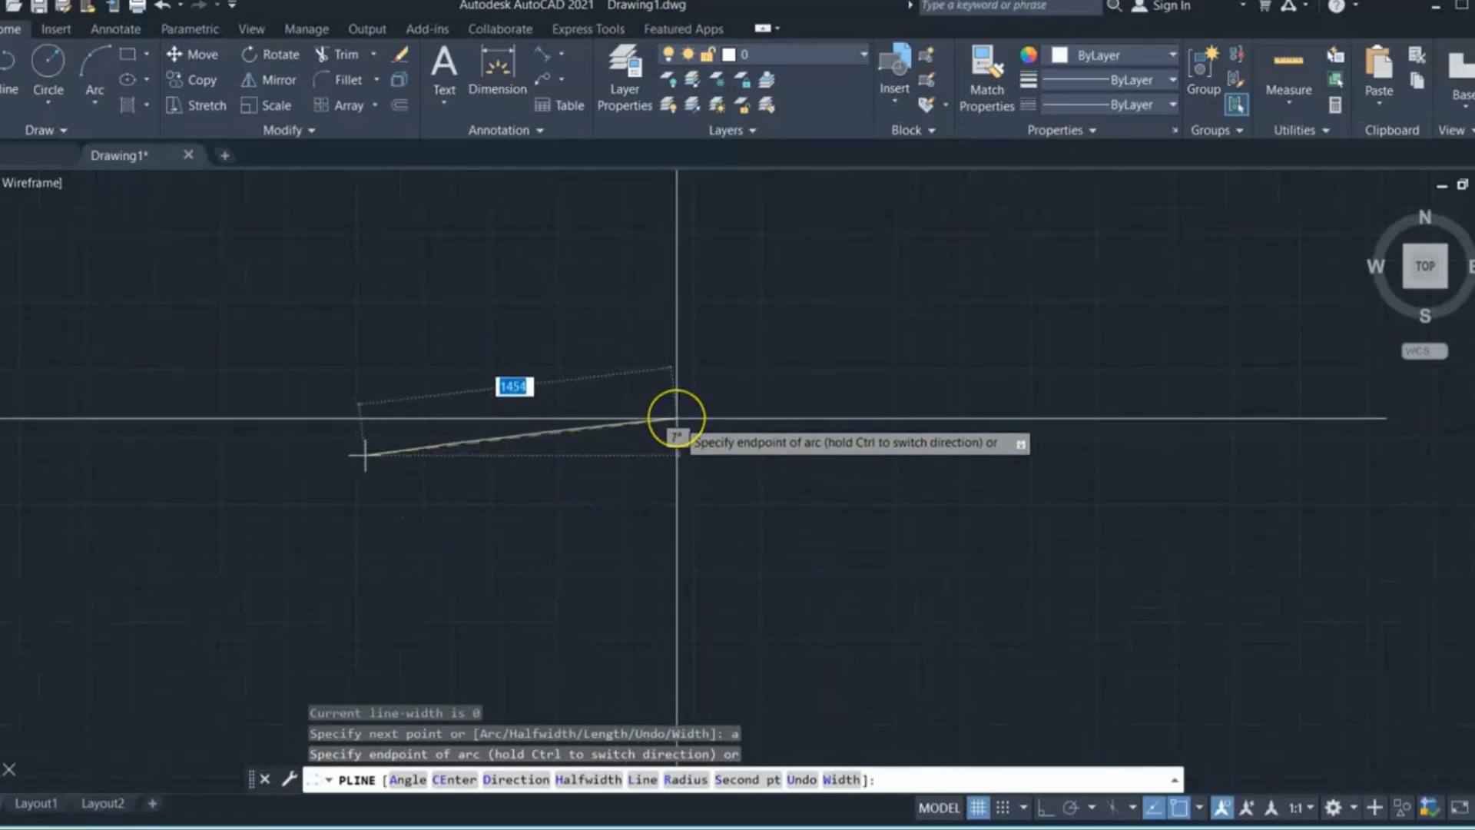
key(Return)
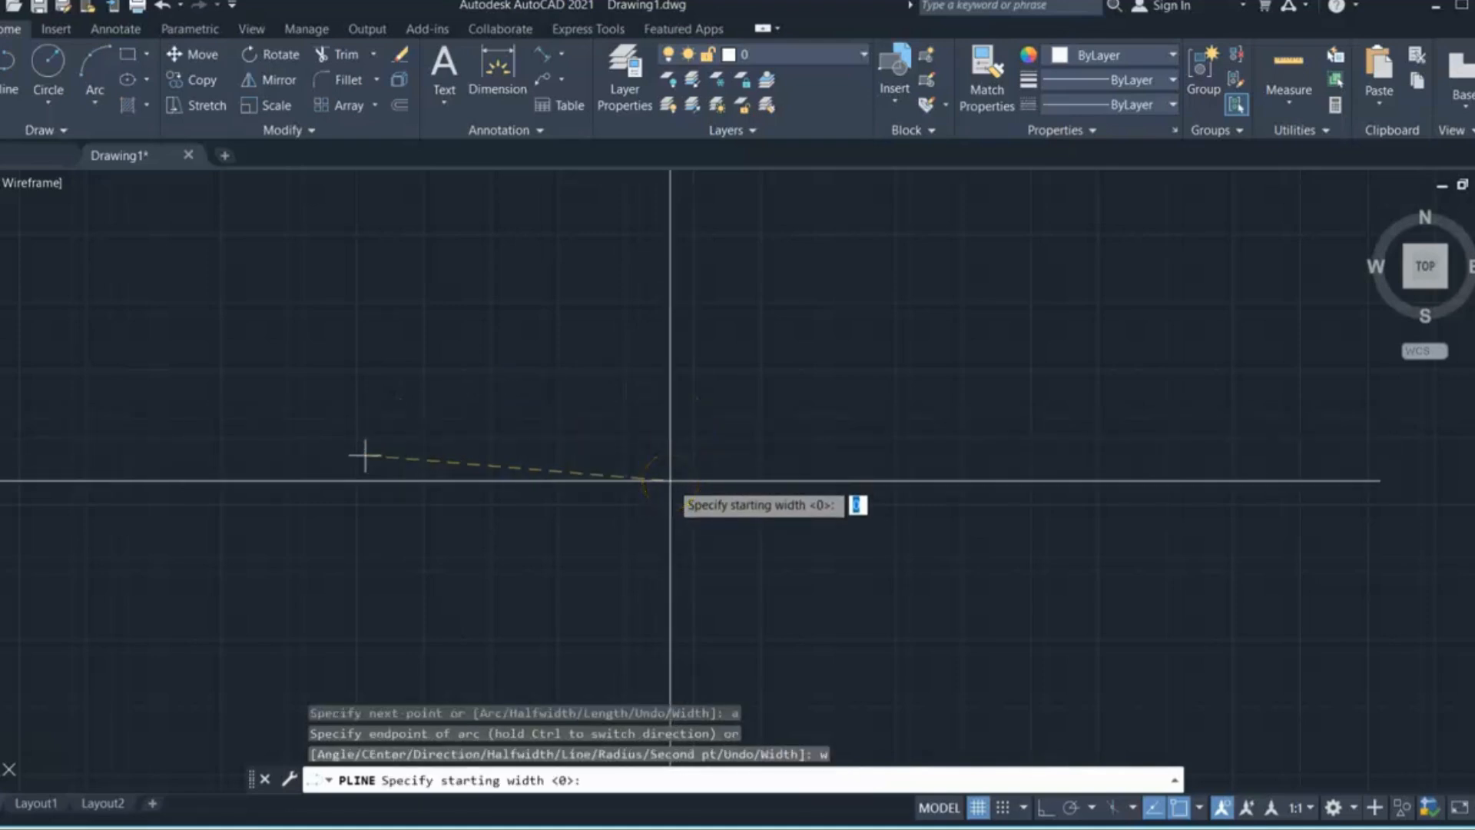
key(Return)
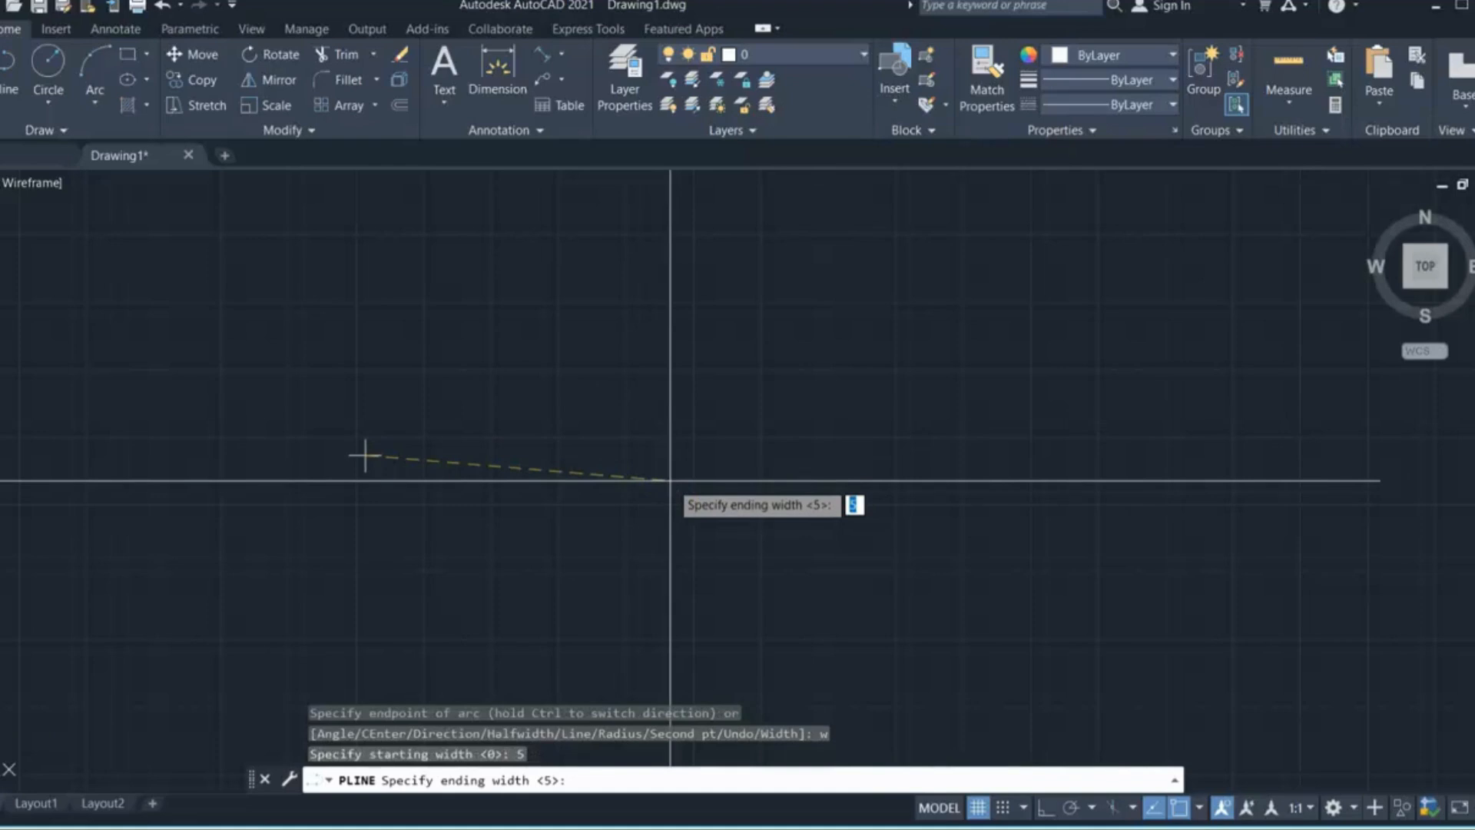
key(Return)
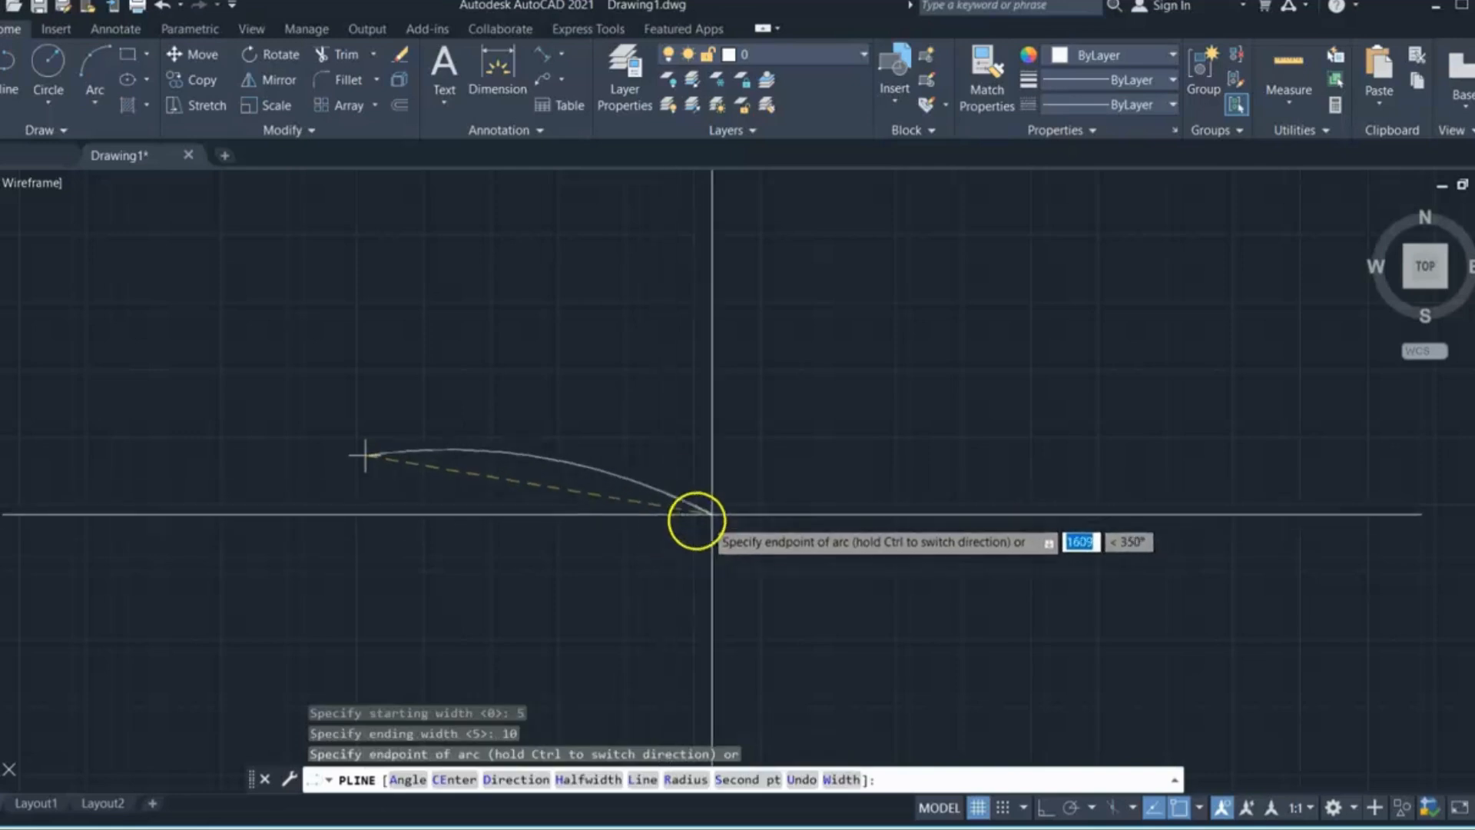
Step: Draw three tangent arcs running rightward, the last hooking downward with a chord of about 300, and end the polyline
click(714, 453)
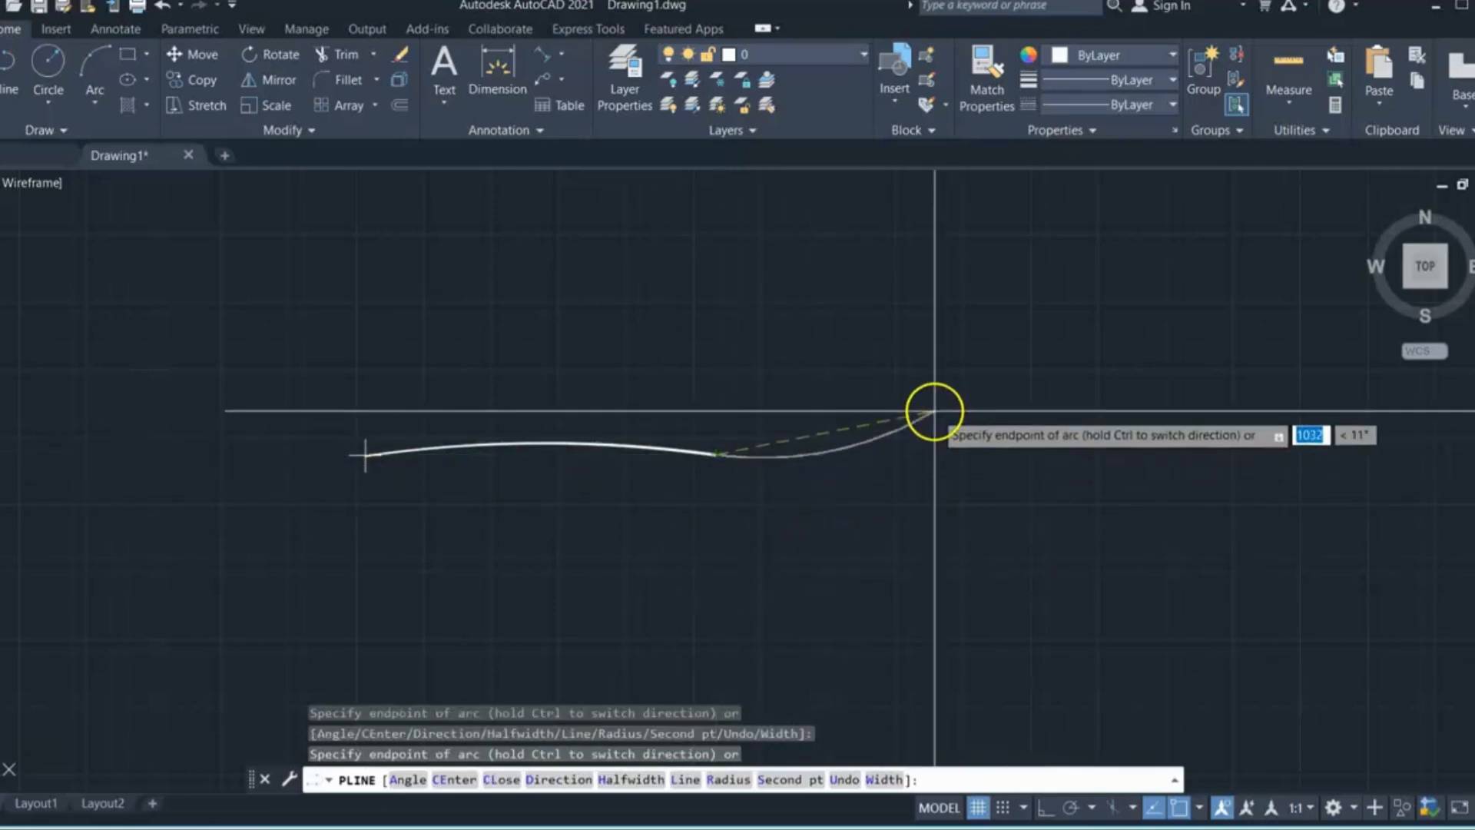
click(965, 369)
scroll(995, 403, up, 4)
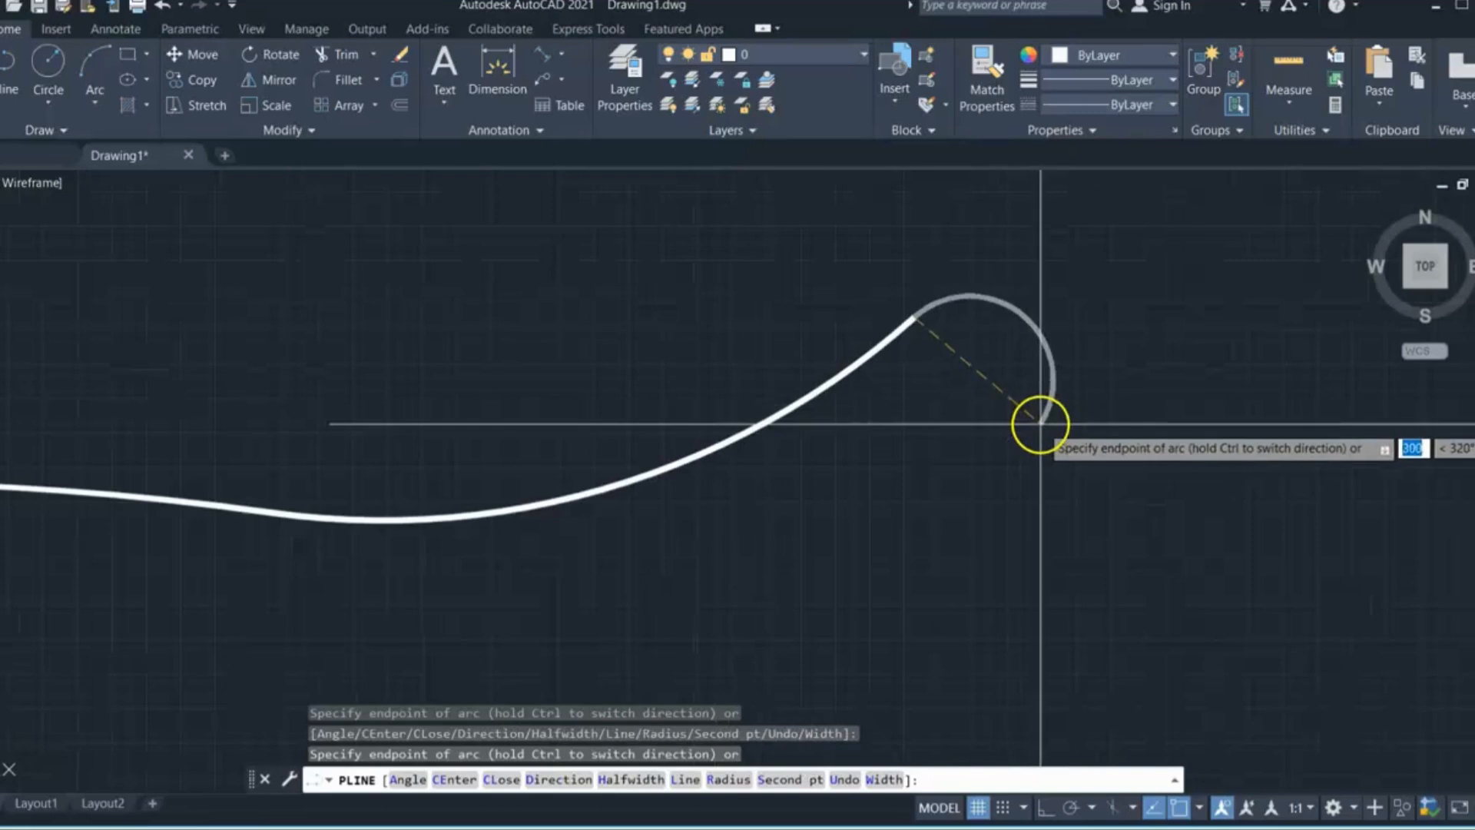
click(1041, 423)
key(Escape)
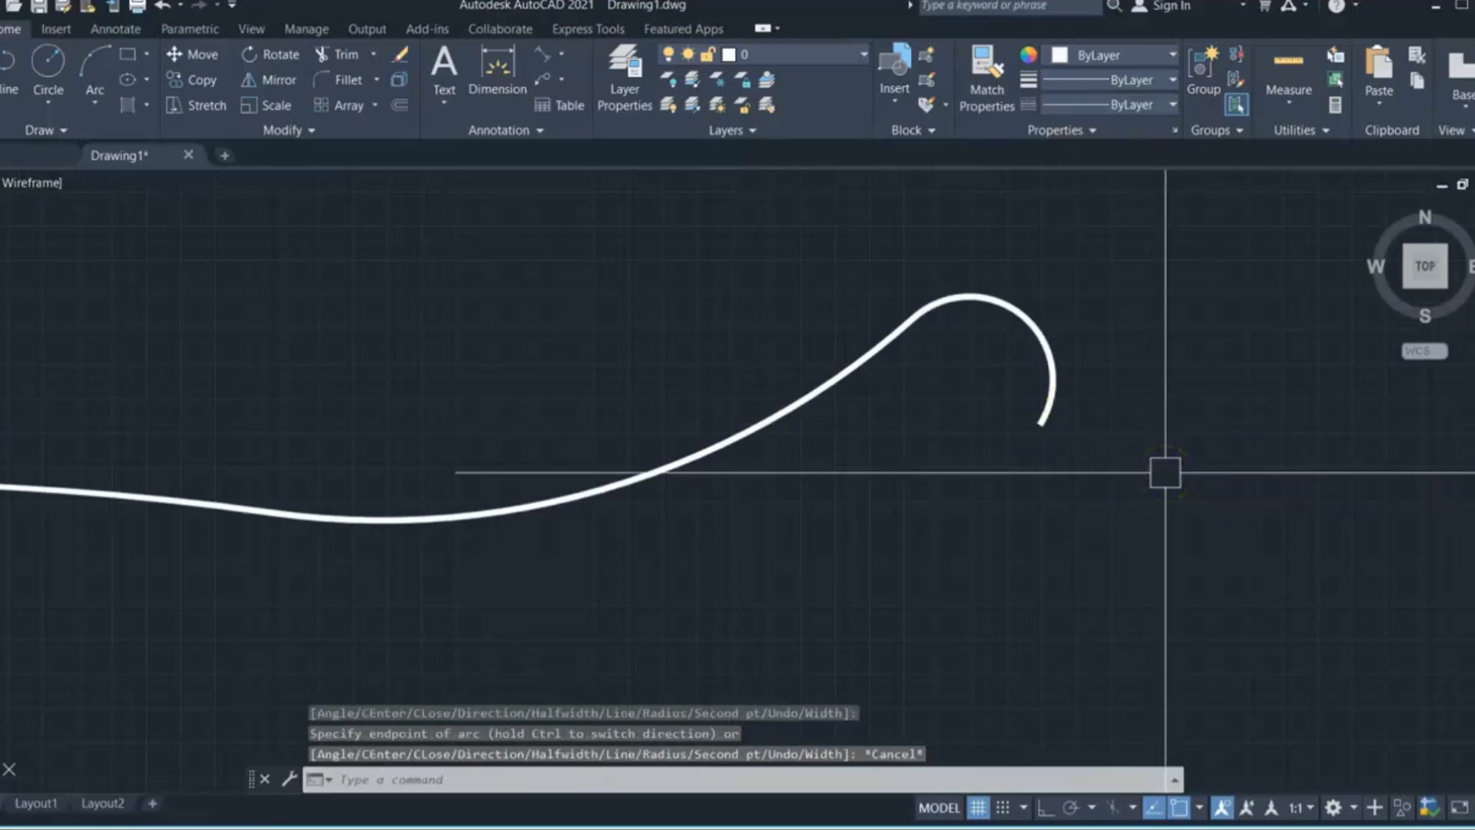
Step: Examine the wide polyline's thickness at its start, along its arcs and at its hooked end
scroll(988, 399, down, 4)
scroll(633, 398, up, 8)
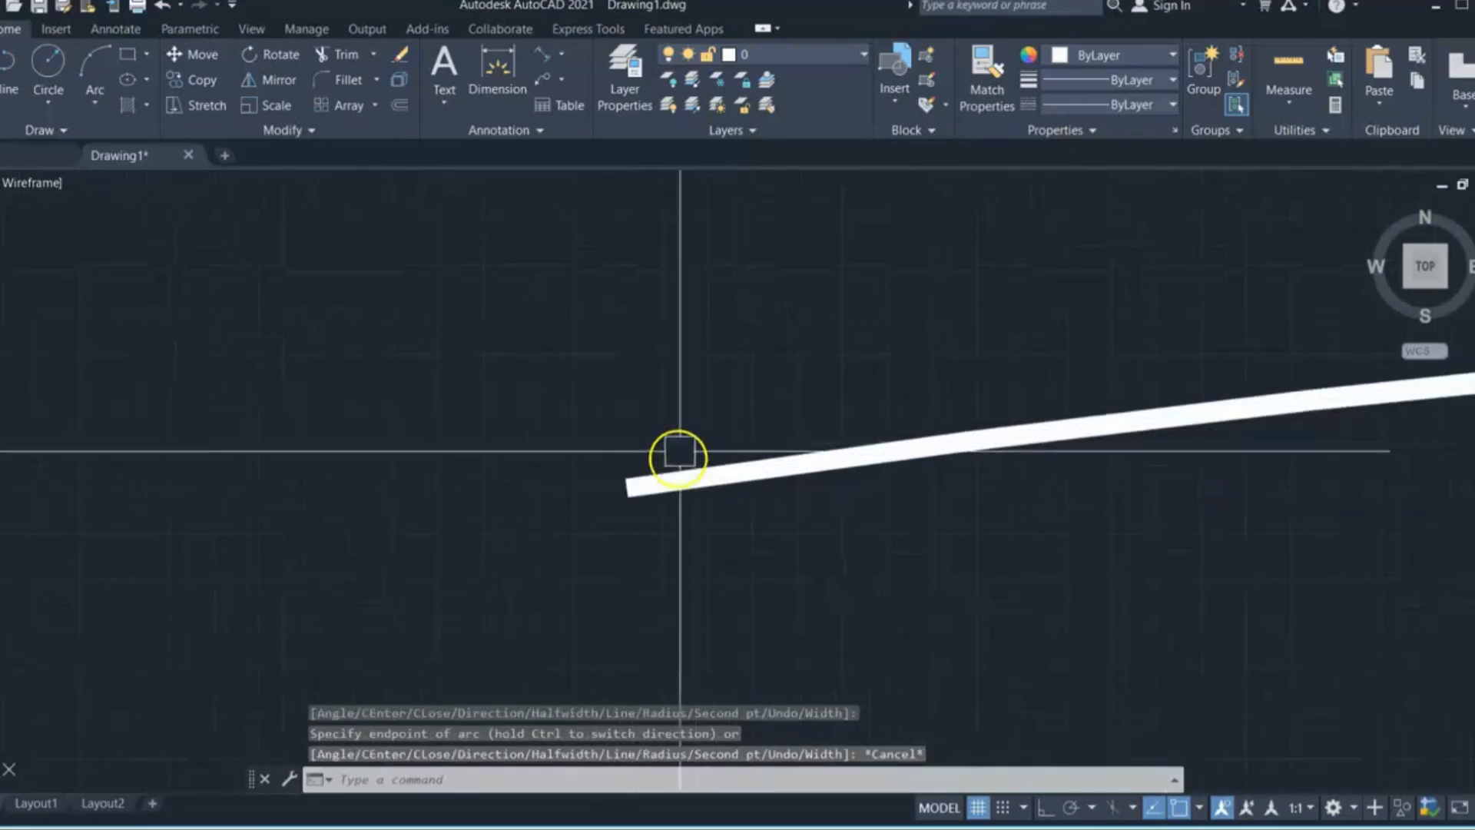
scroll(678, 453, up, 3)
scroll(400, 507, down, 6)
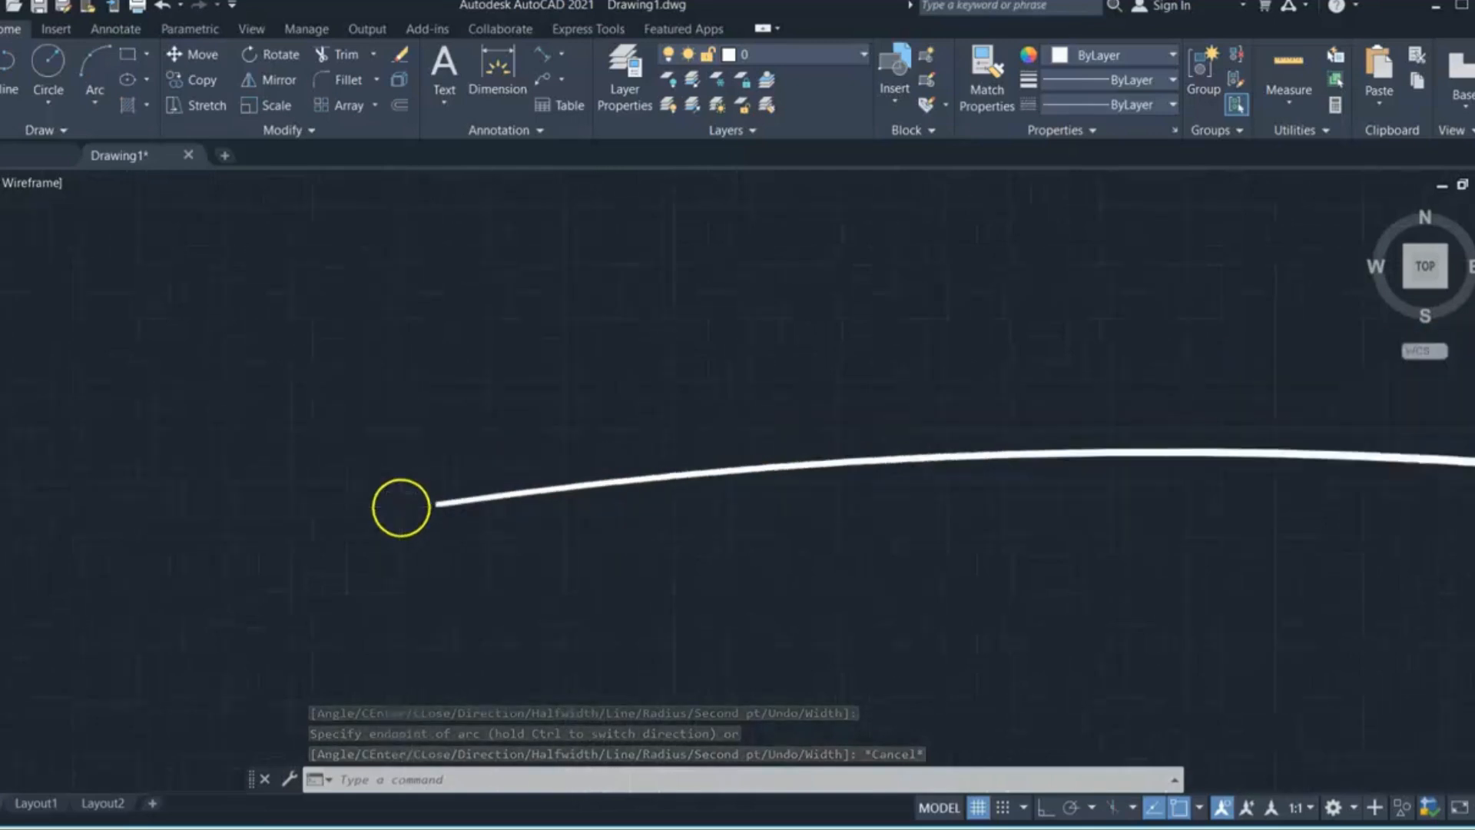
scroll(400, 507, down, 5)
scroll(888, 484, up, 6)
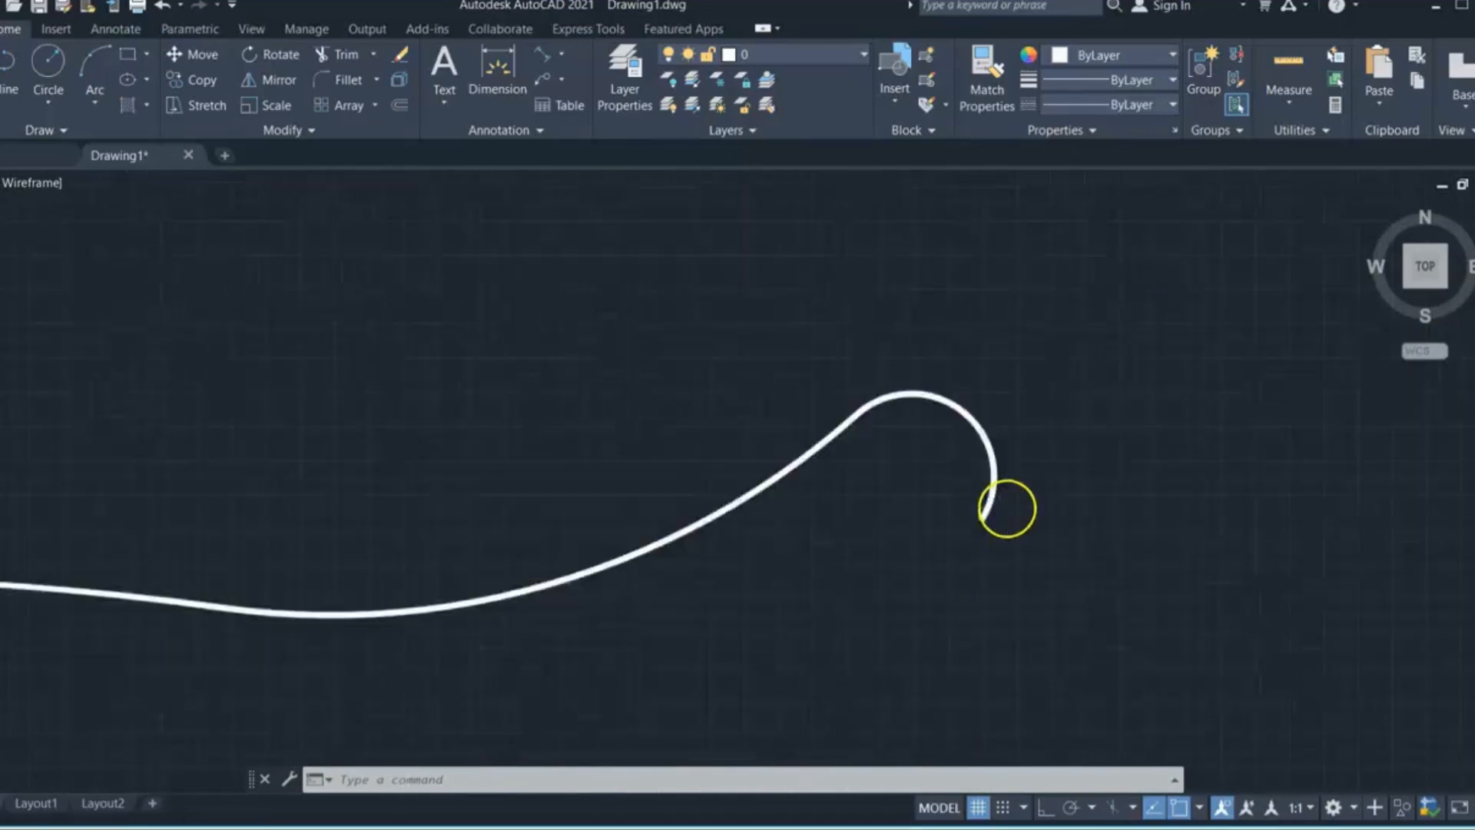
scroll(1006, 508, up, 6)
scroll(942, 586, down, 2)
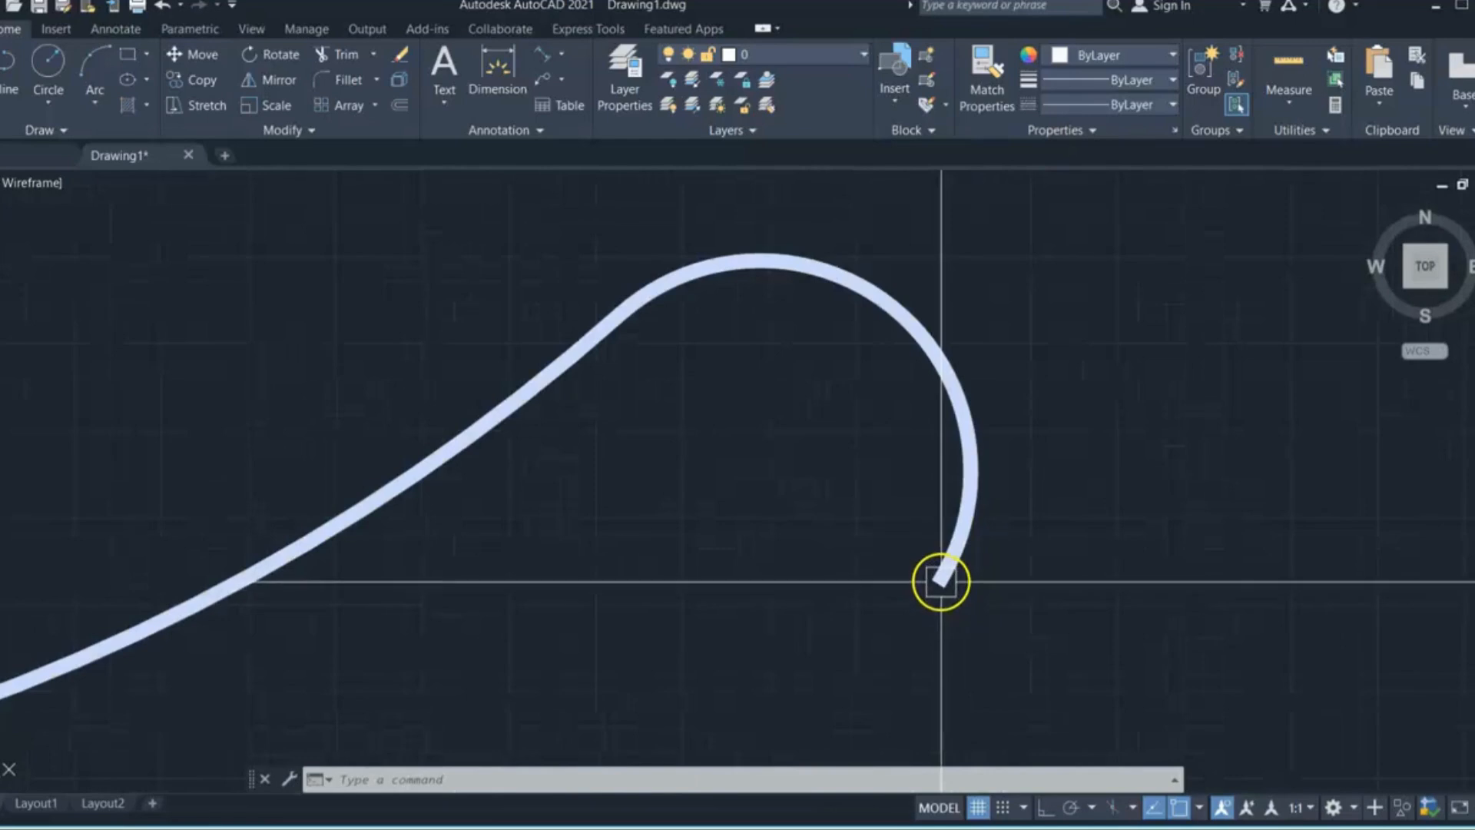
scroll(942, 560, down, 5)
scroll(771, 566, up, 2)
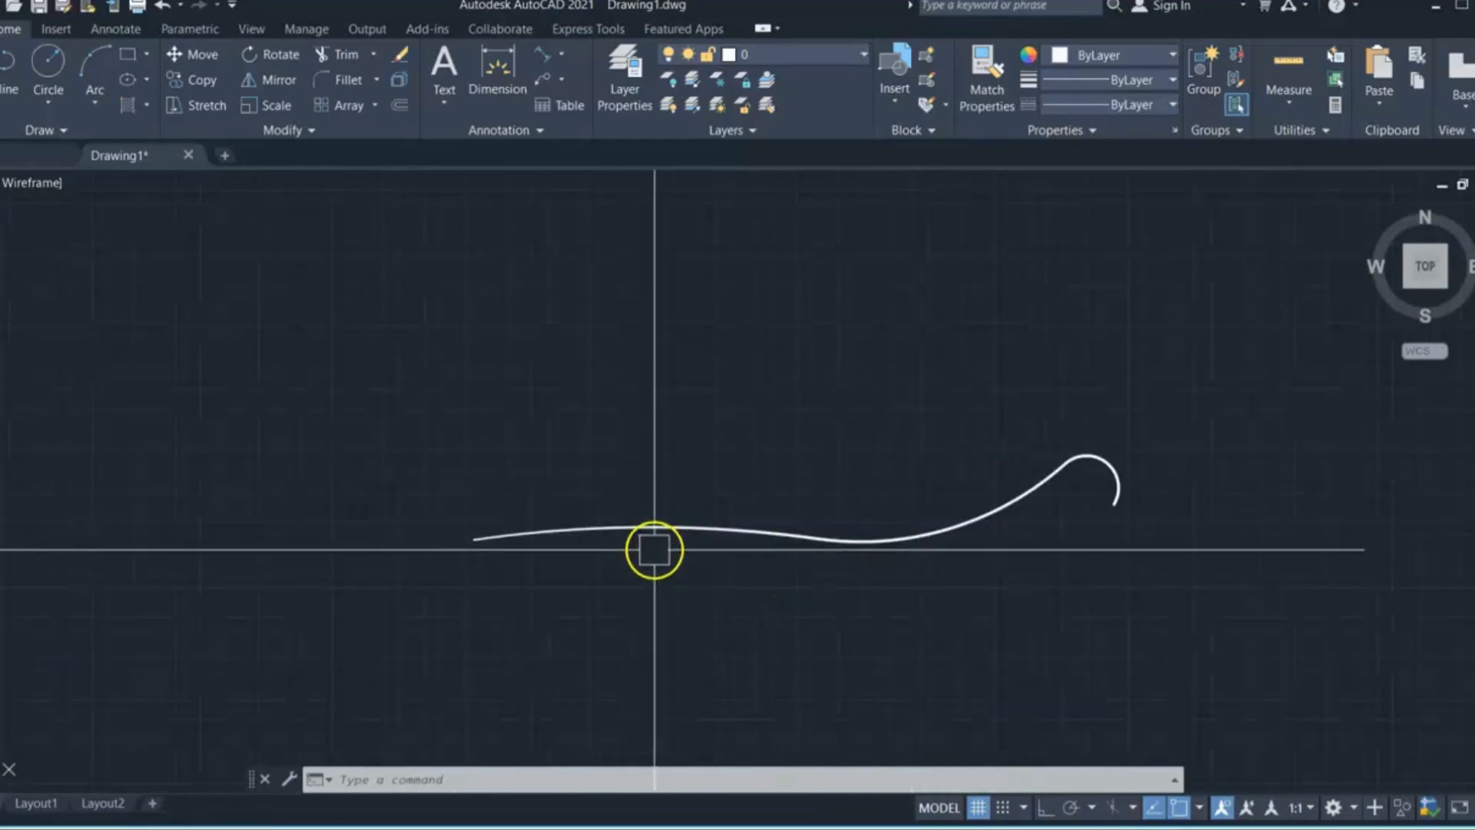
scroll(654, 549, up, 6)
Step: Select the wide polyline and delete it
scroll(625, 484, down, 2)
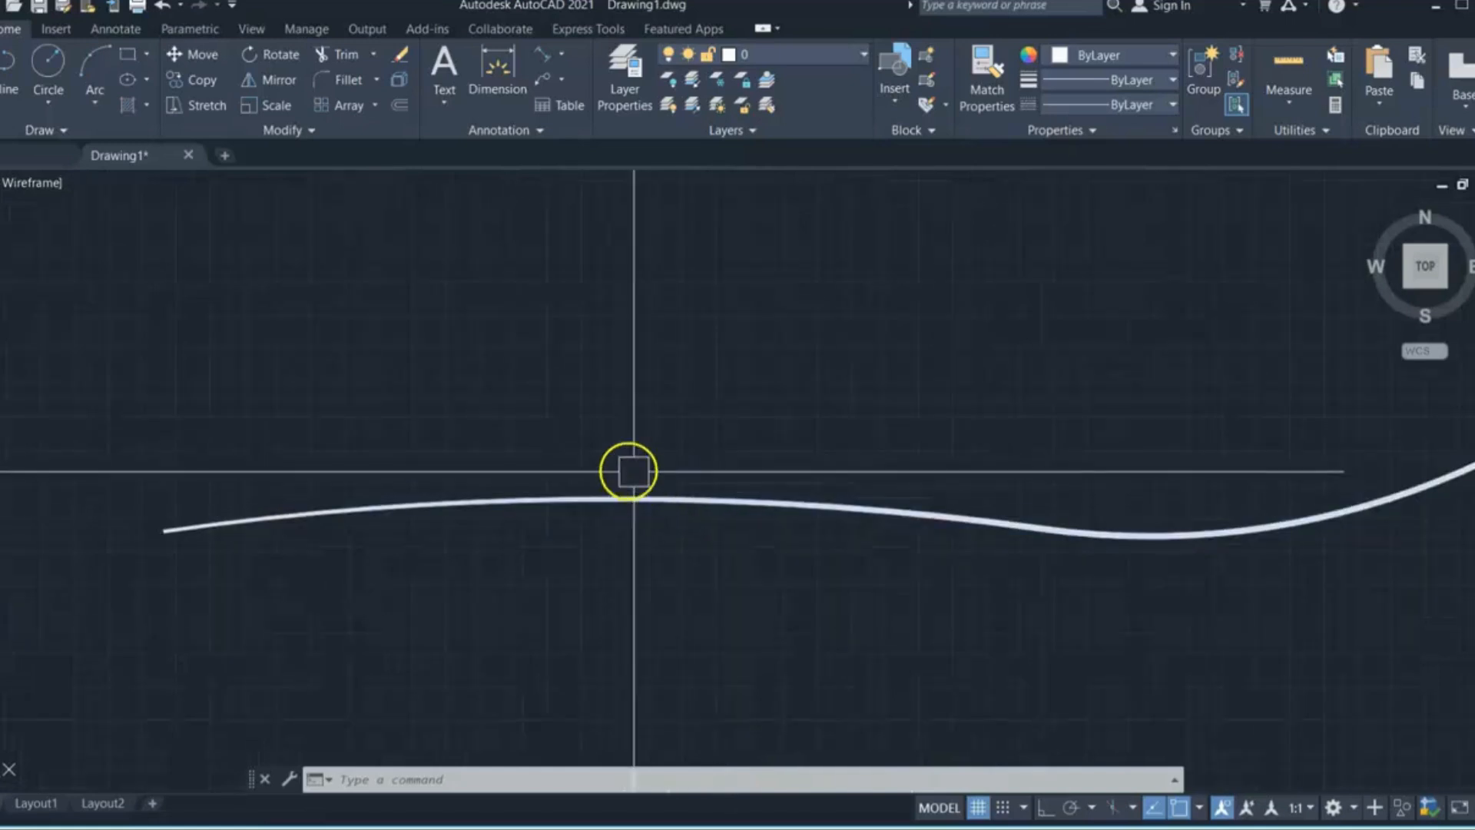
scroll(698, 483, down, 3)
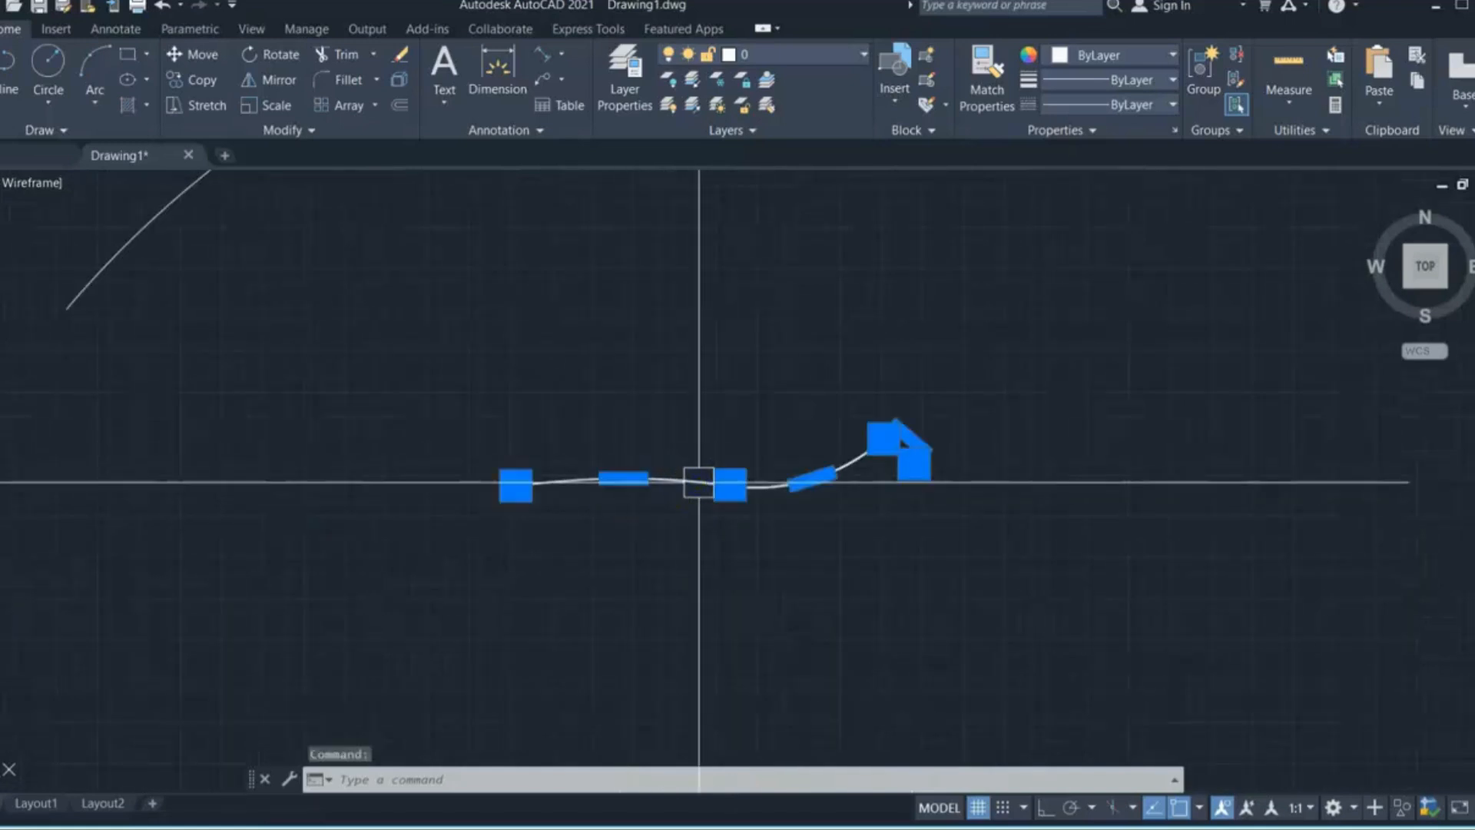
key(Delete)
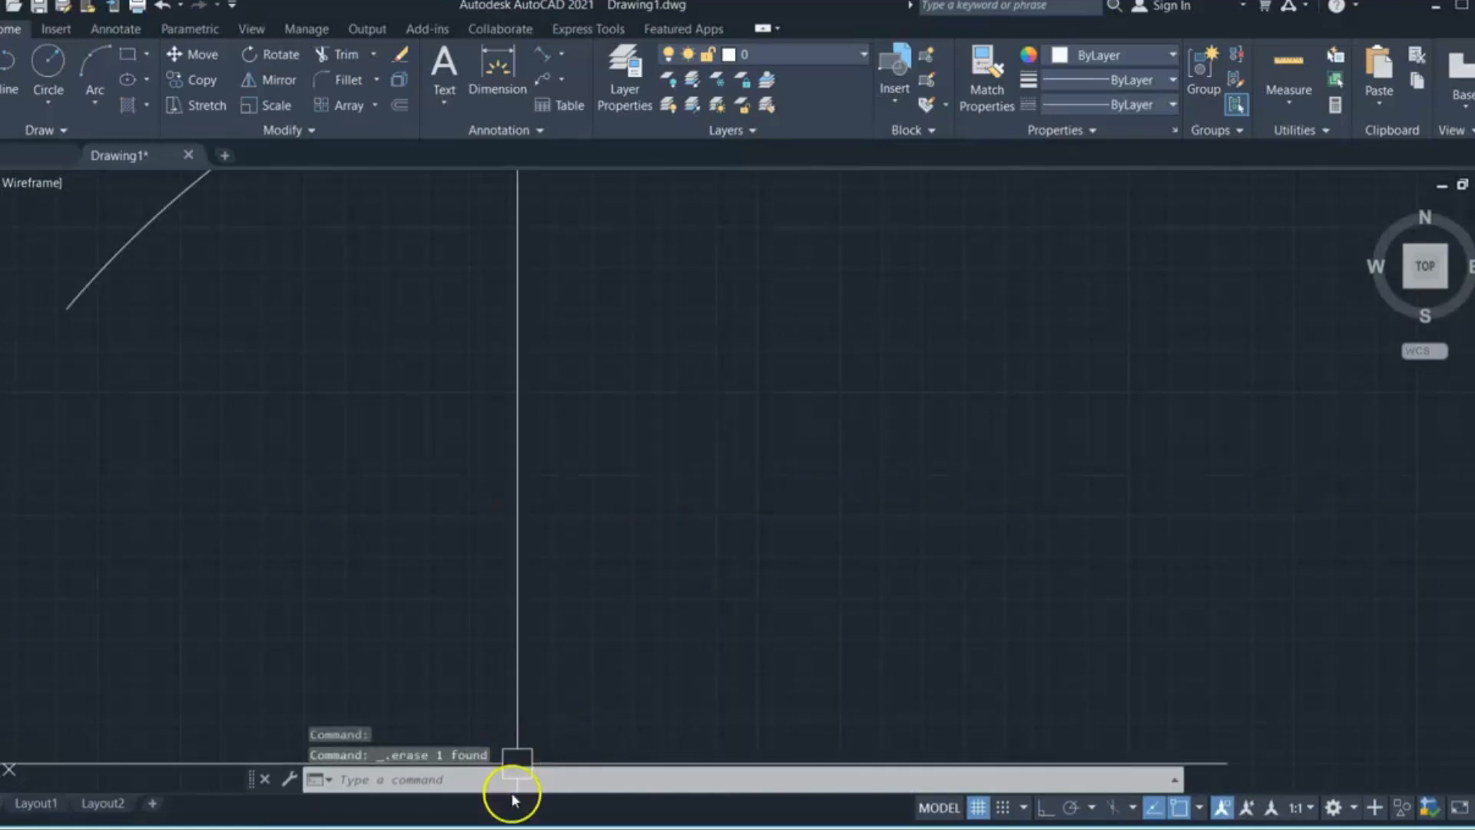
Step: Start a new polyline in Arc mode below the remaining curve and set both its starting and ending width to 0
text(l)
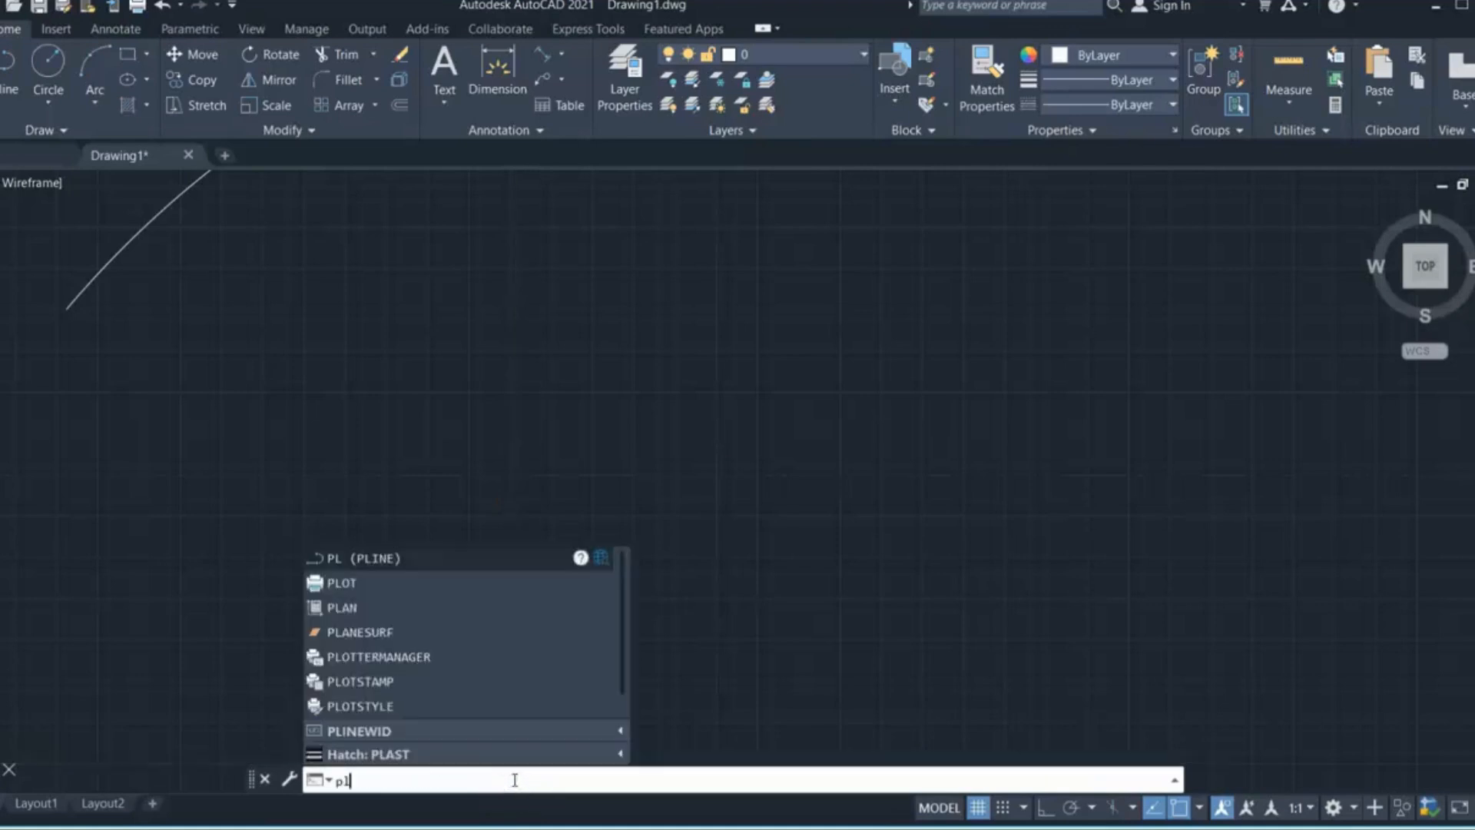
key(Return)
click(526, 522)
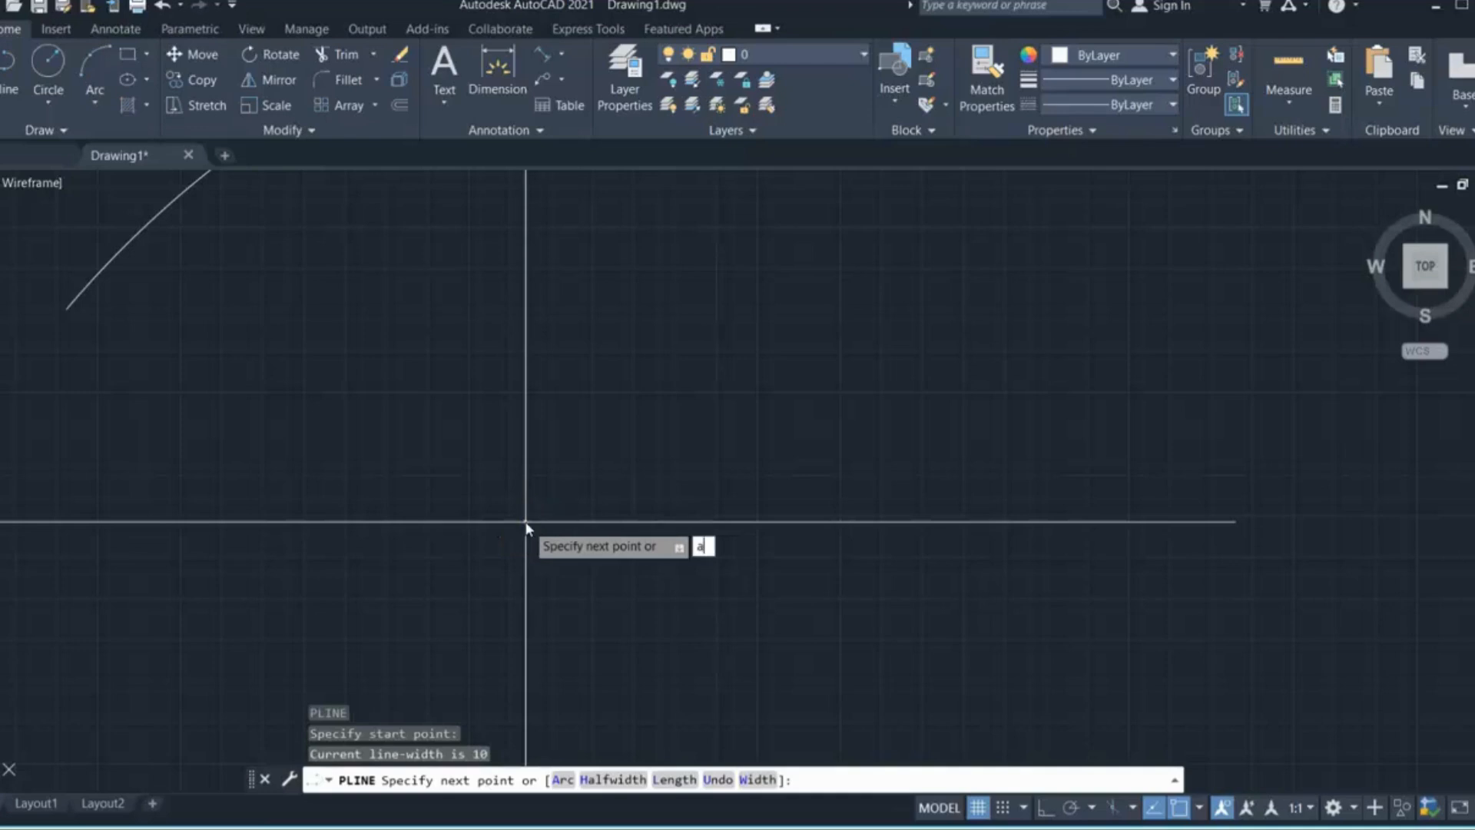
key(Return)
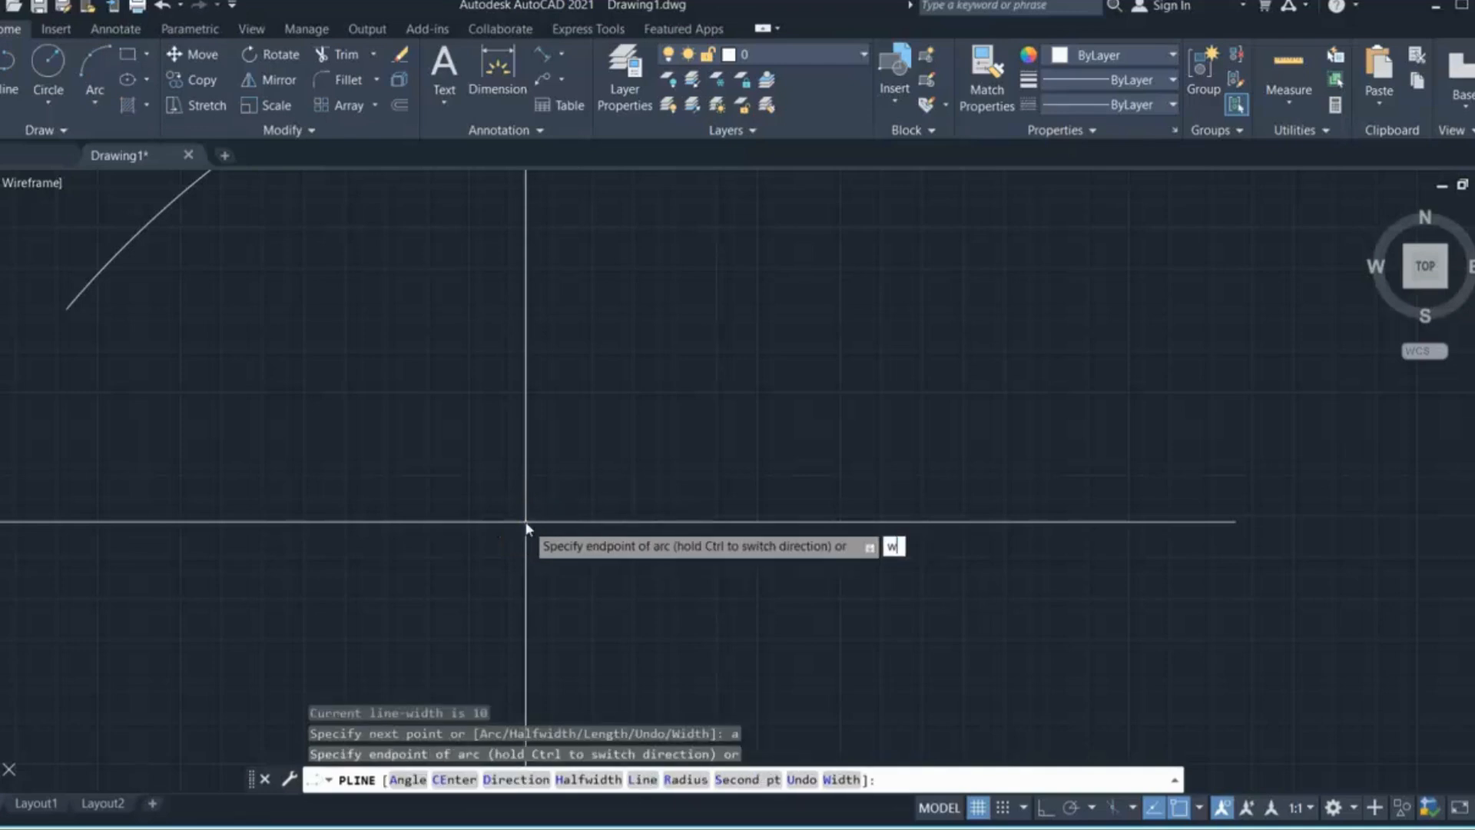
key(Return)
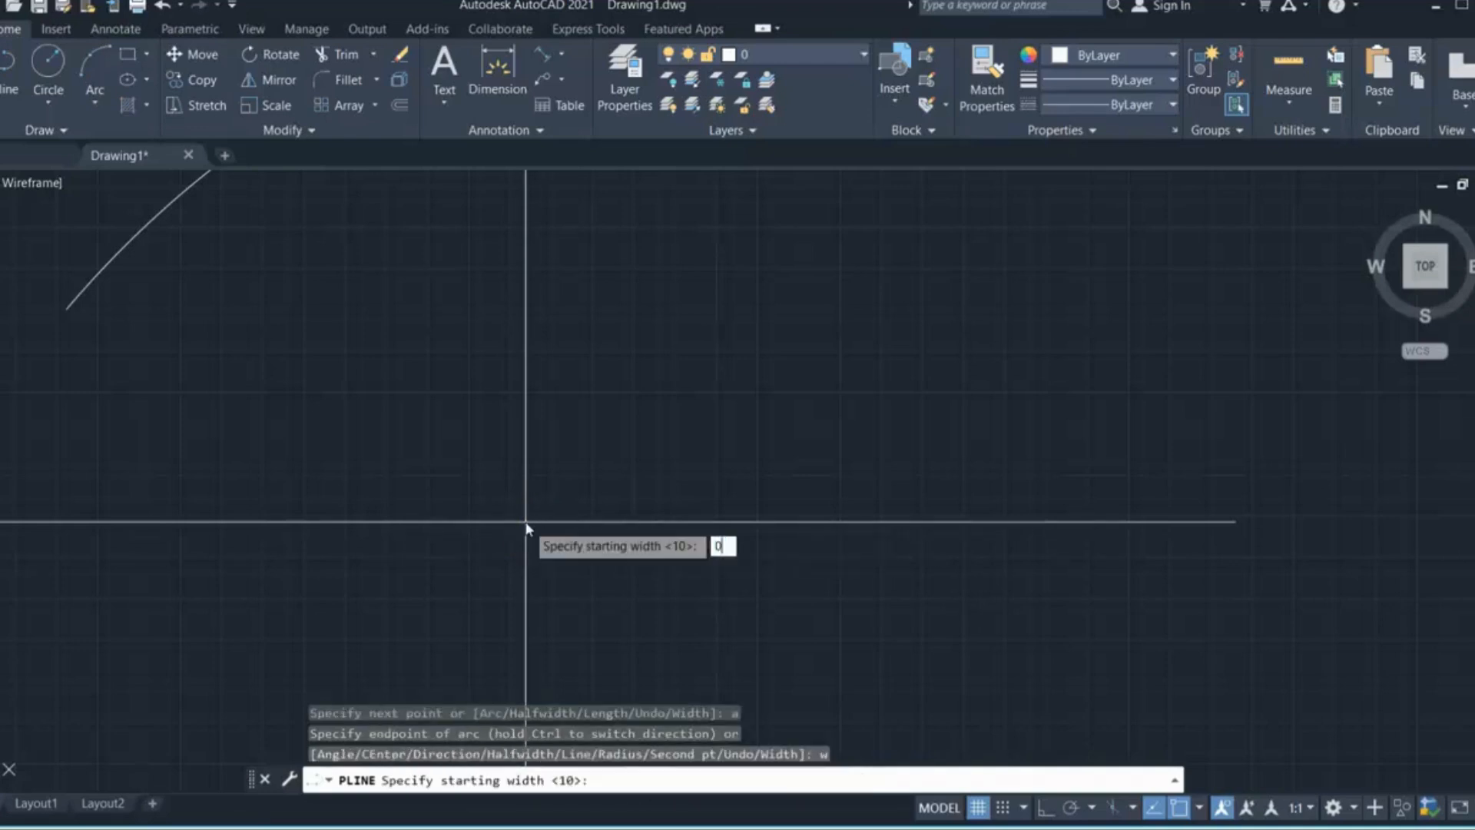
text(0)
key(Return)
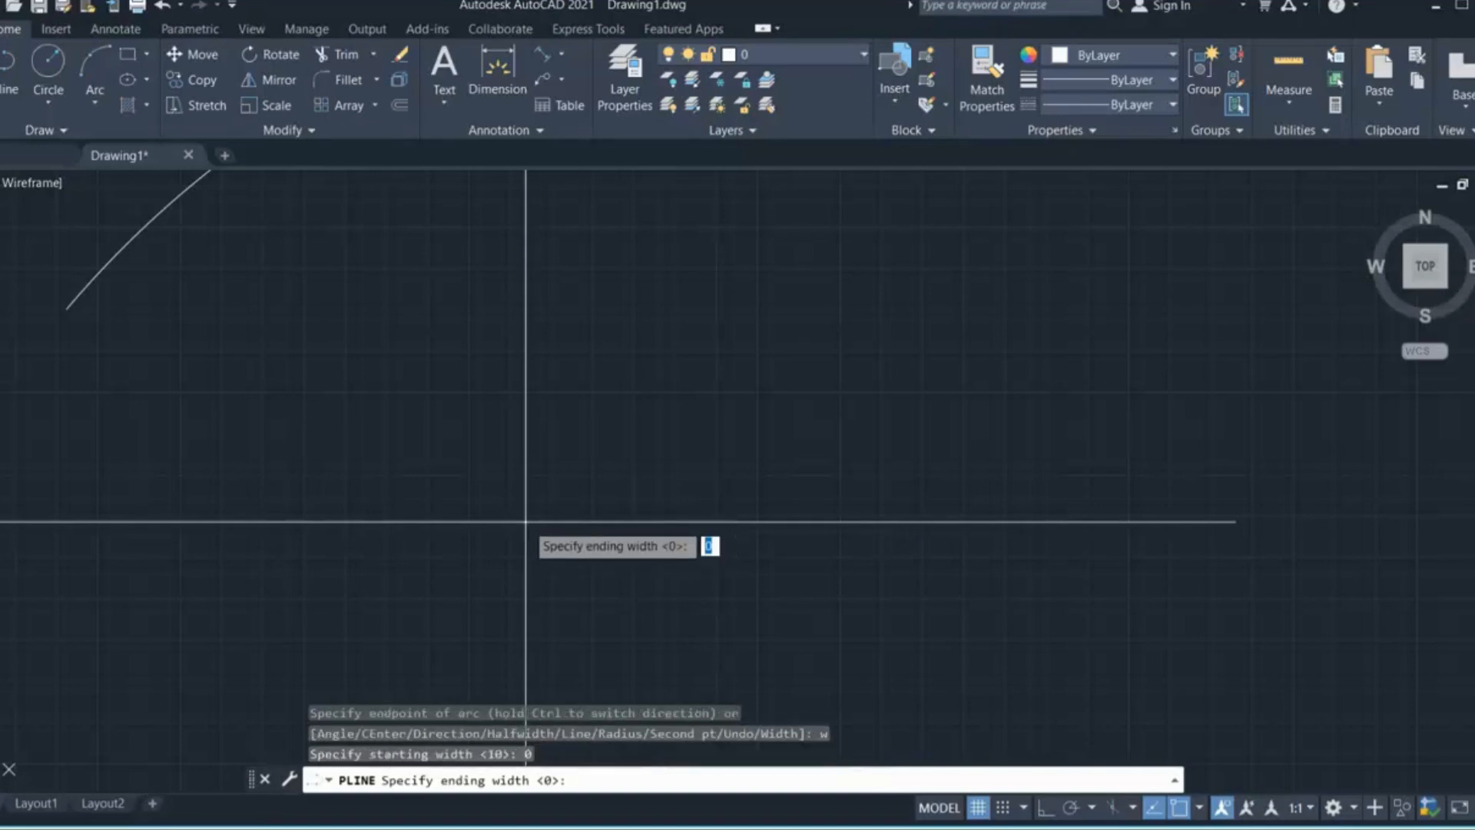
key(Return)
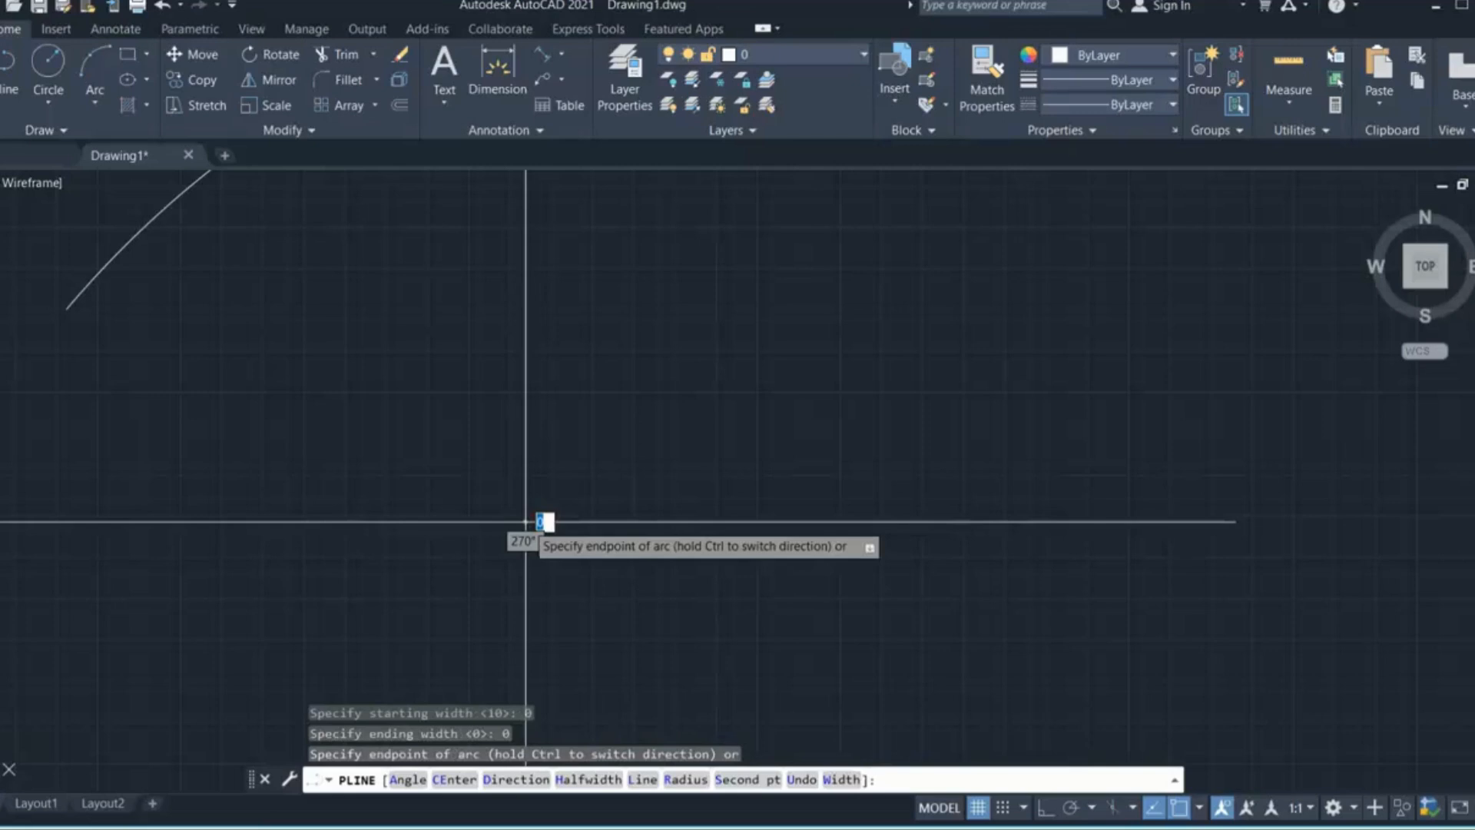
Step: Draw two tangent arcs upward to the right in an S shape and end the polyline
click(695, 479)
click(814, 401)
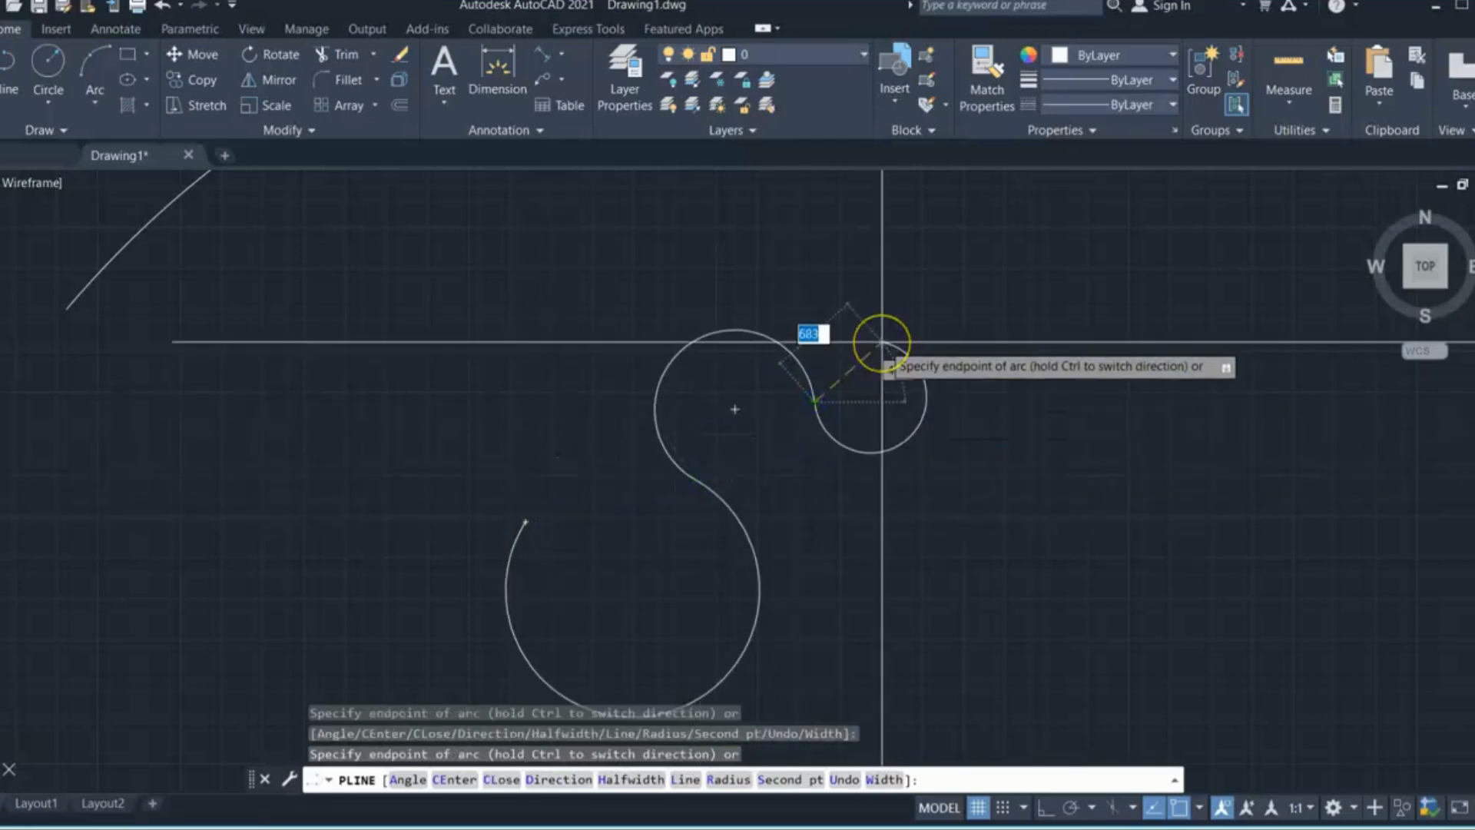
key(Escape)
Step: Select both remaining polylines with a selection window and delete them to empty the drawing
scroll(593, 402, down, 10)
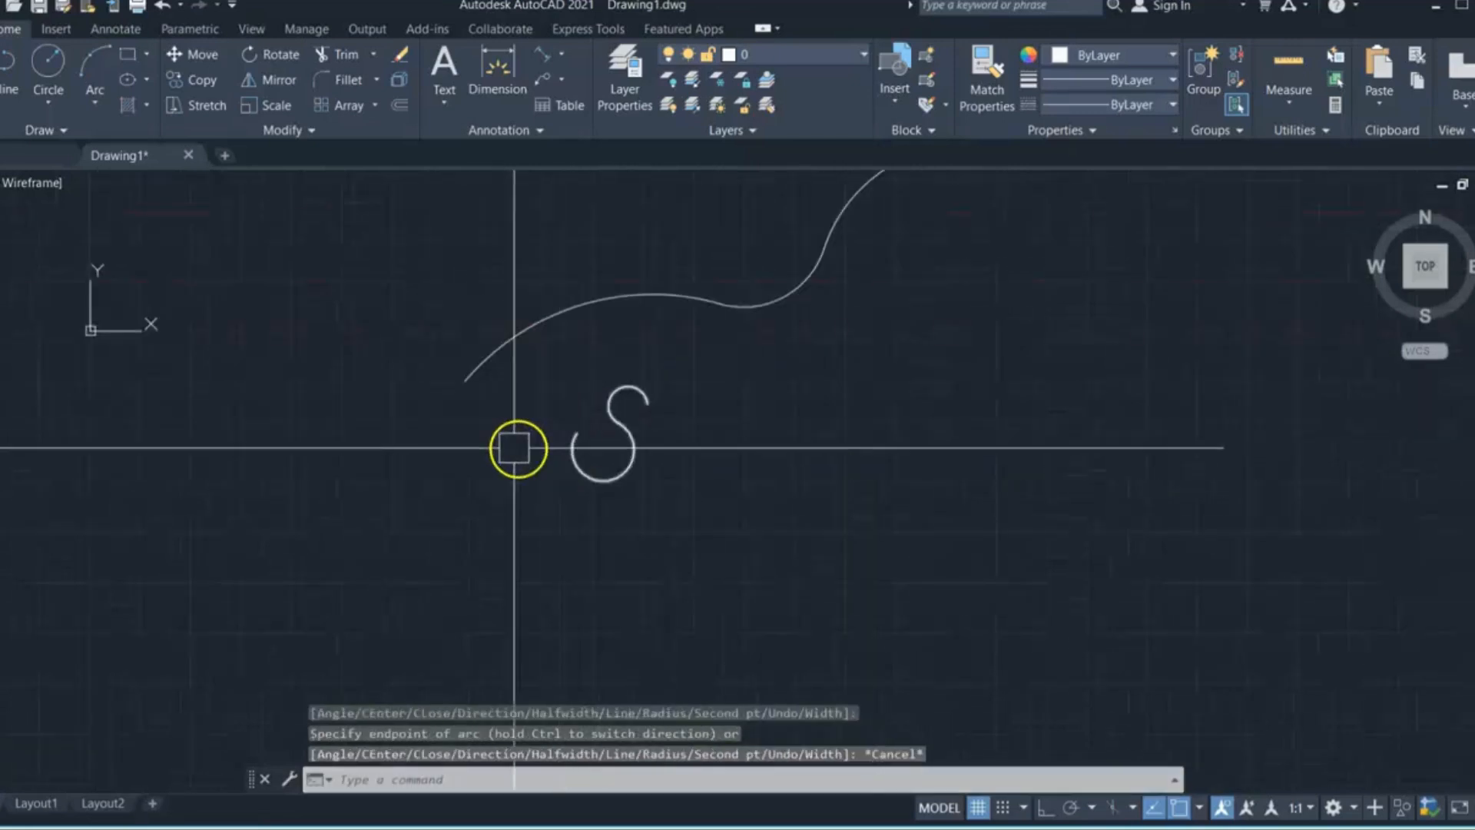
click(416, 294)
click(744, 540)
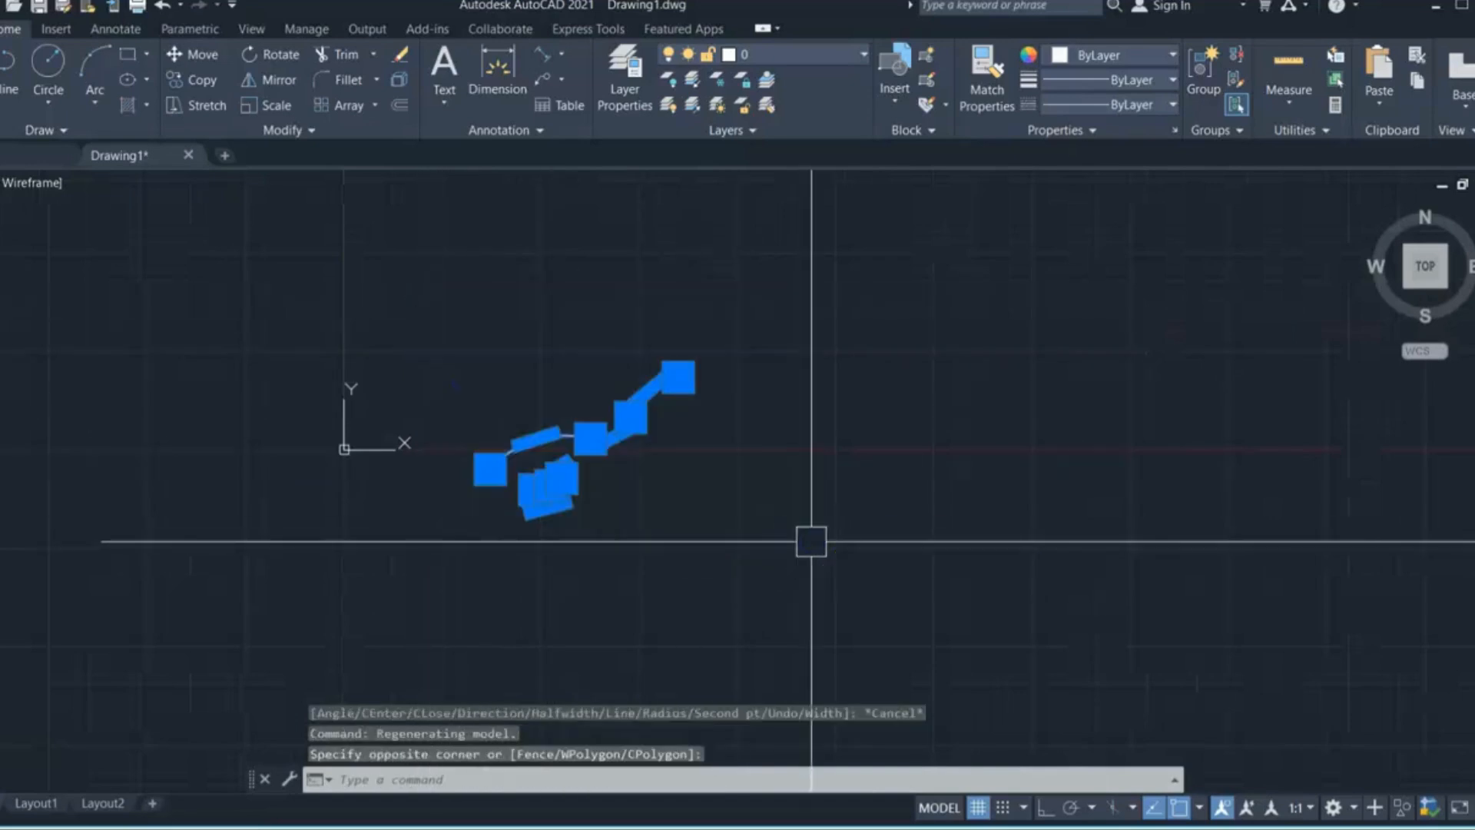
key(Return)
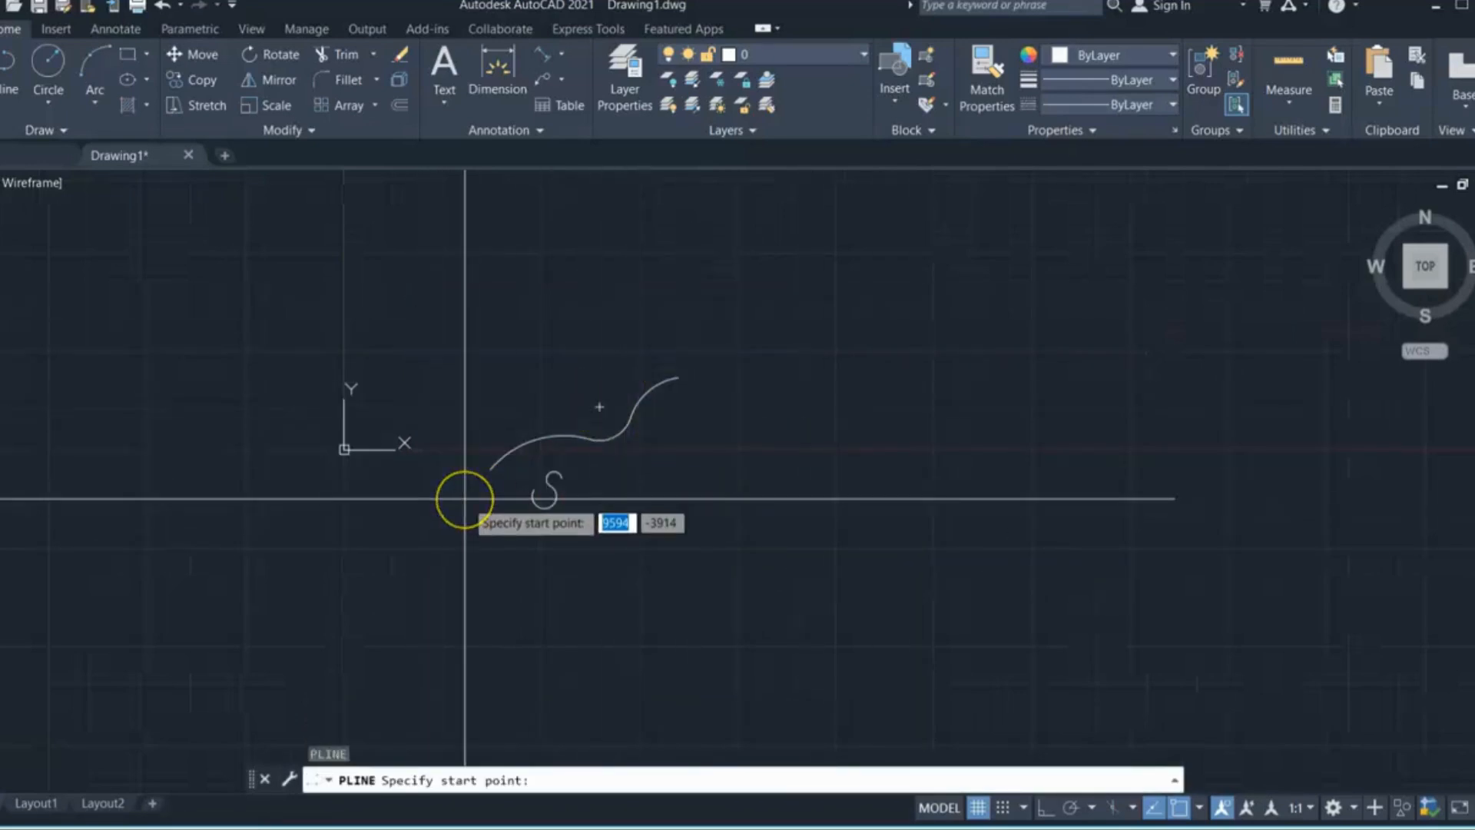
key(Escape)
click(765, 342)
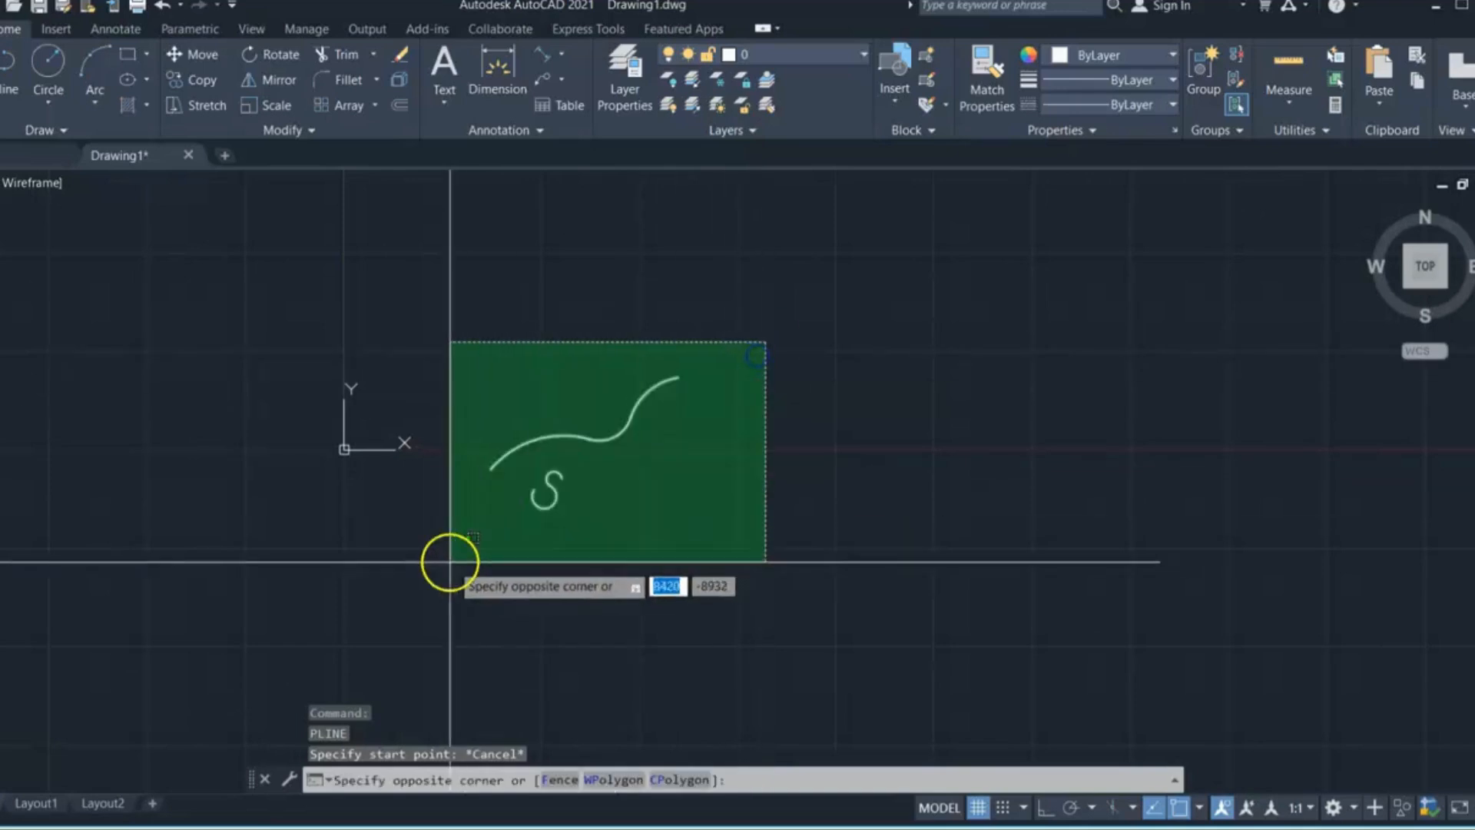
click(450, 562)
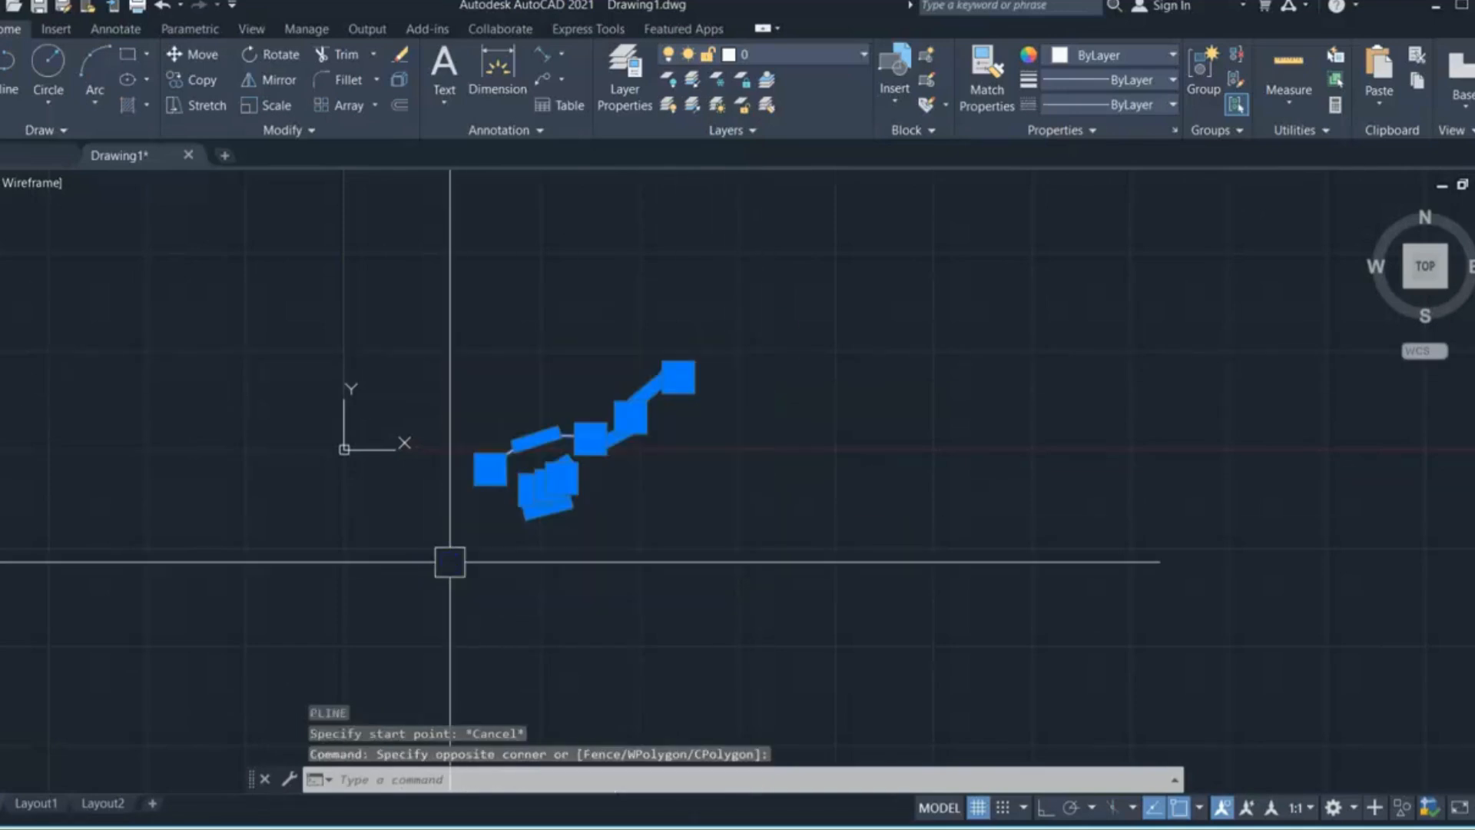
key(Delete)
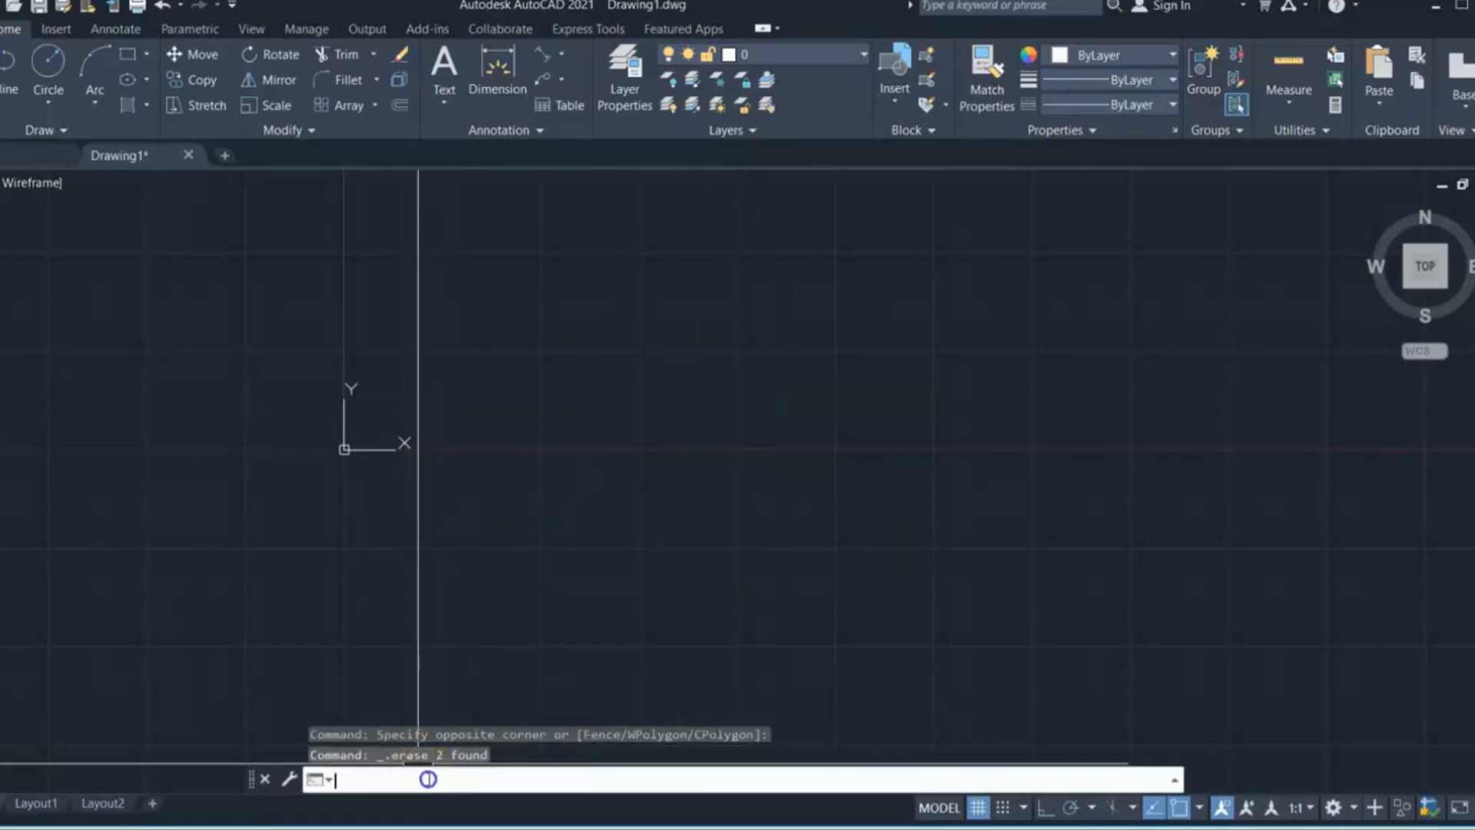
Step: Start a new polyline to the lower right of the origin with a starting half-width of 2 and an ending half-width of 5
key(Return)
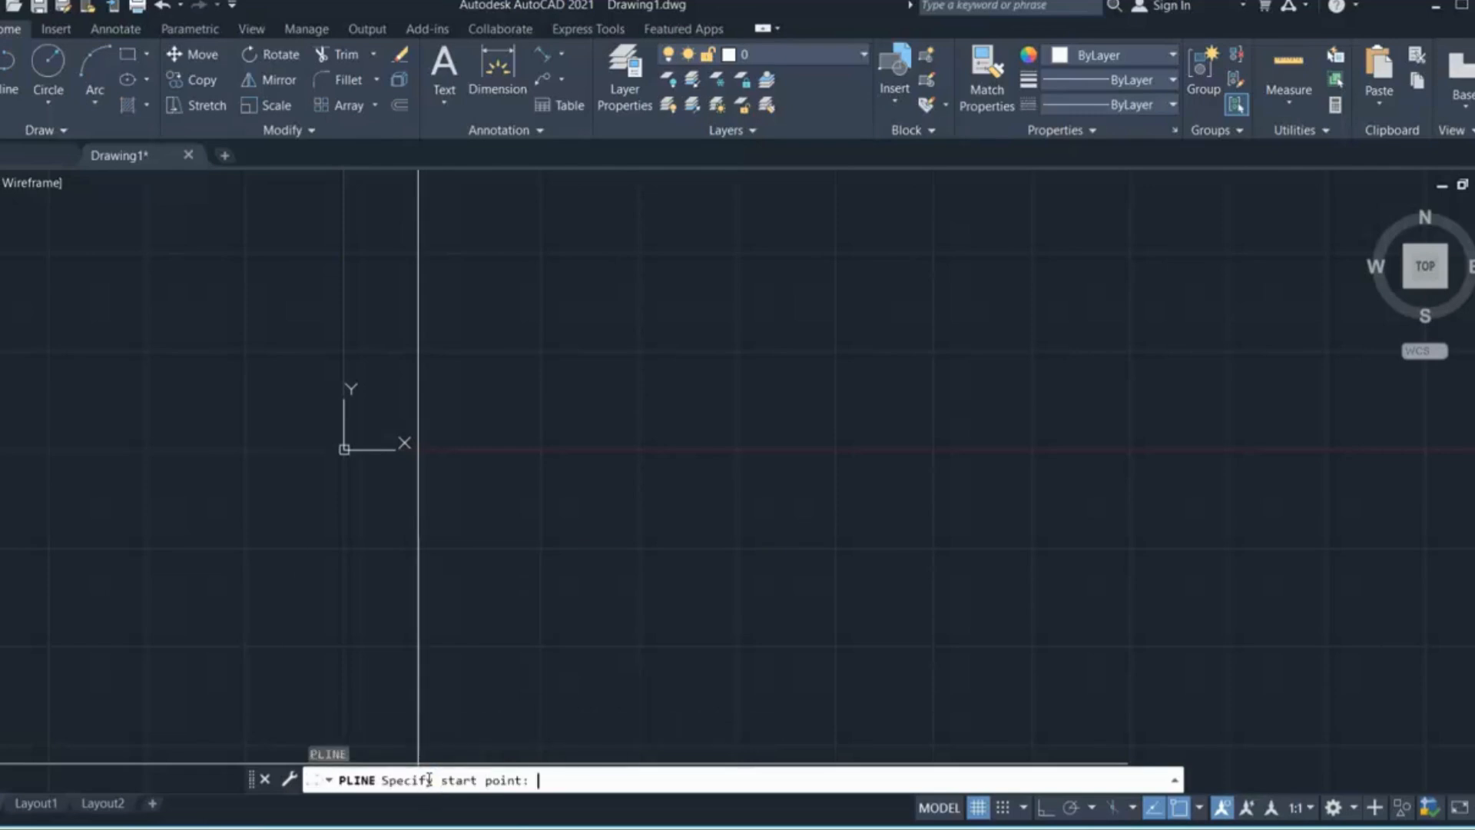
click(558, 516)
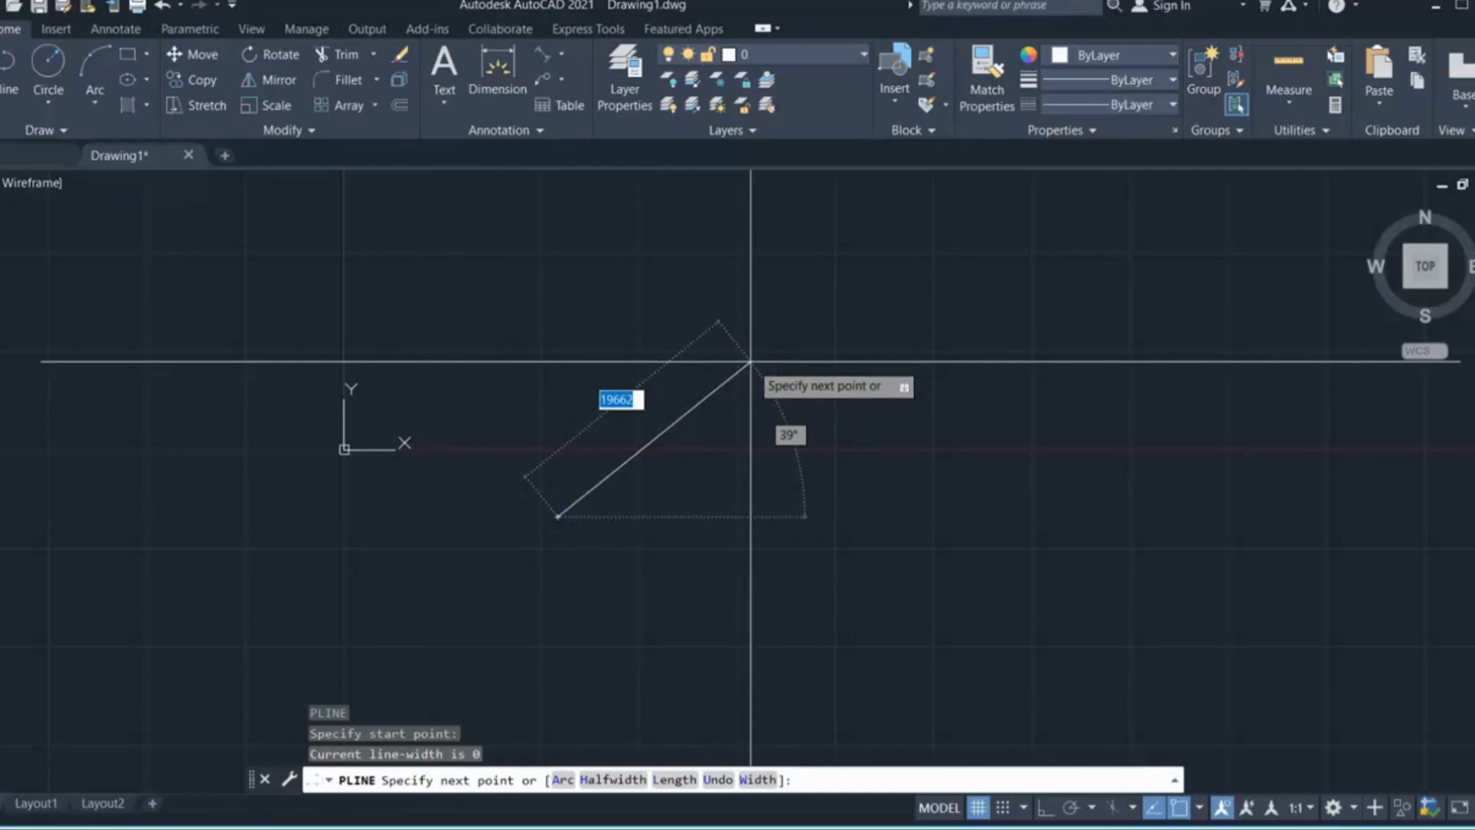
click(717, 357)
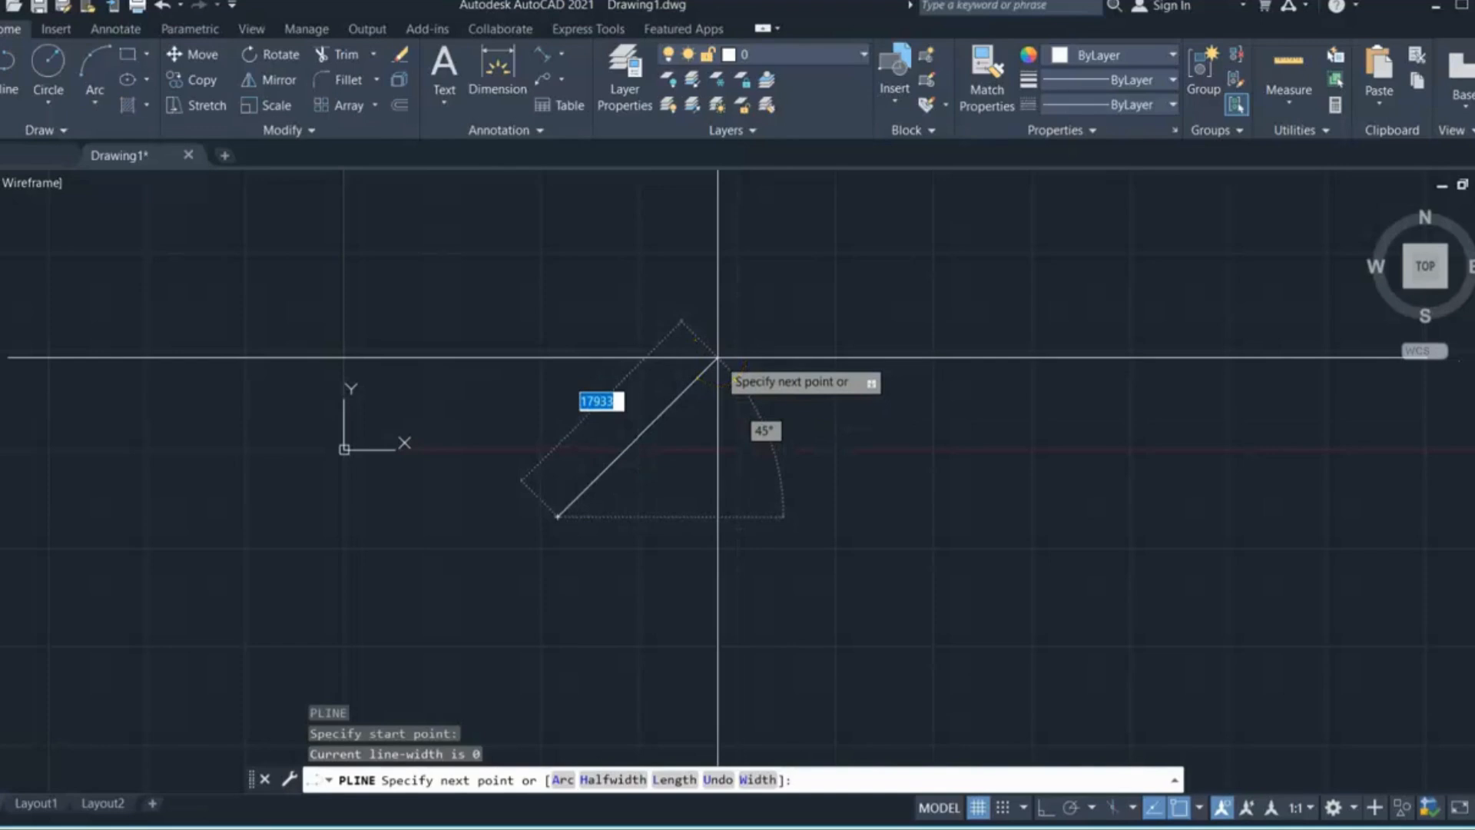
text(h)
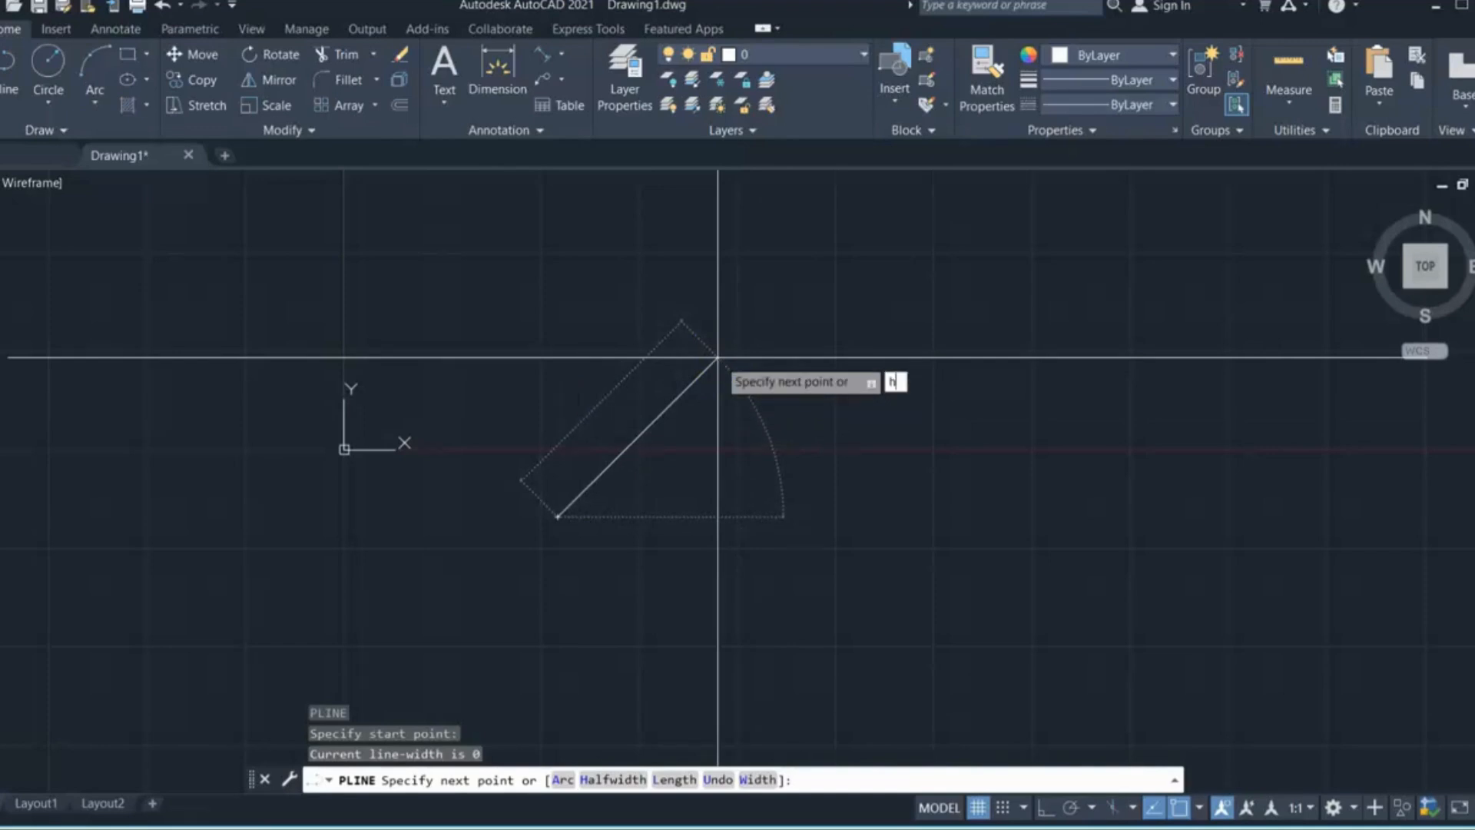
key(Return)
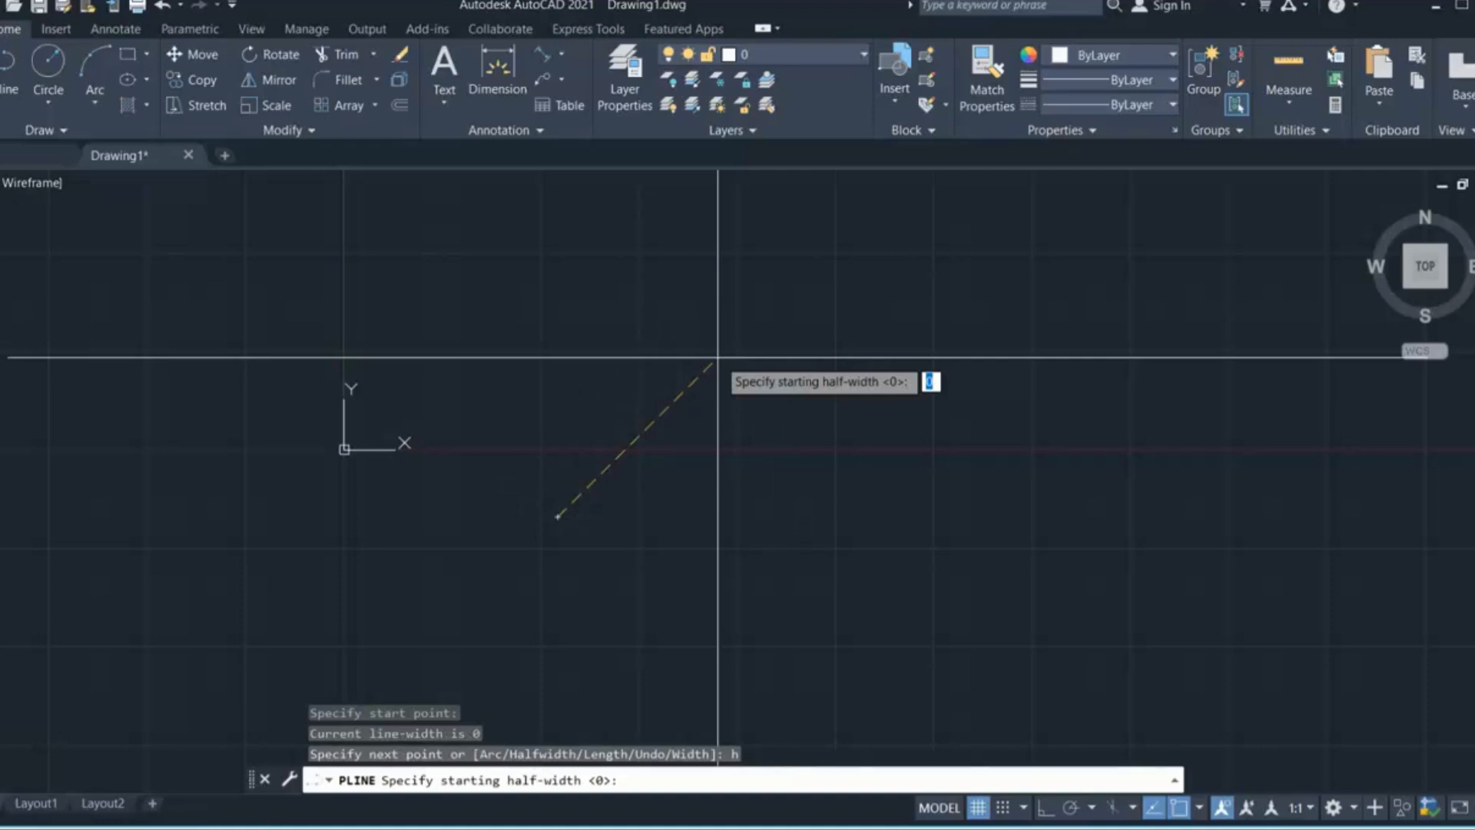
text(2)
key(Return)
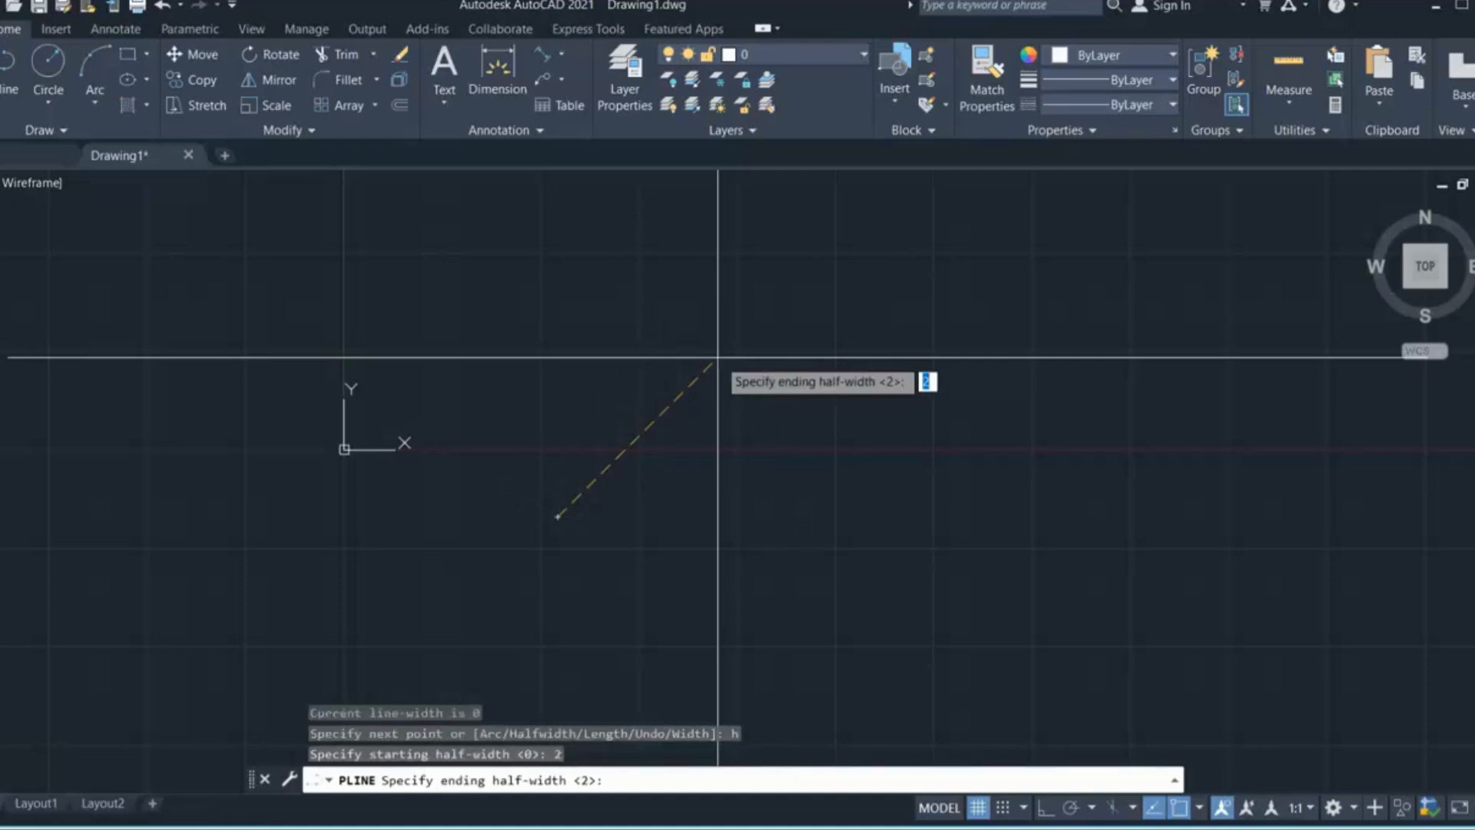
text(5)
key(Return)
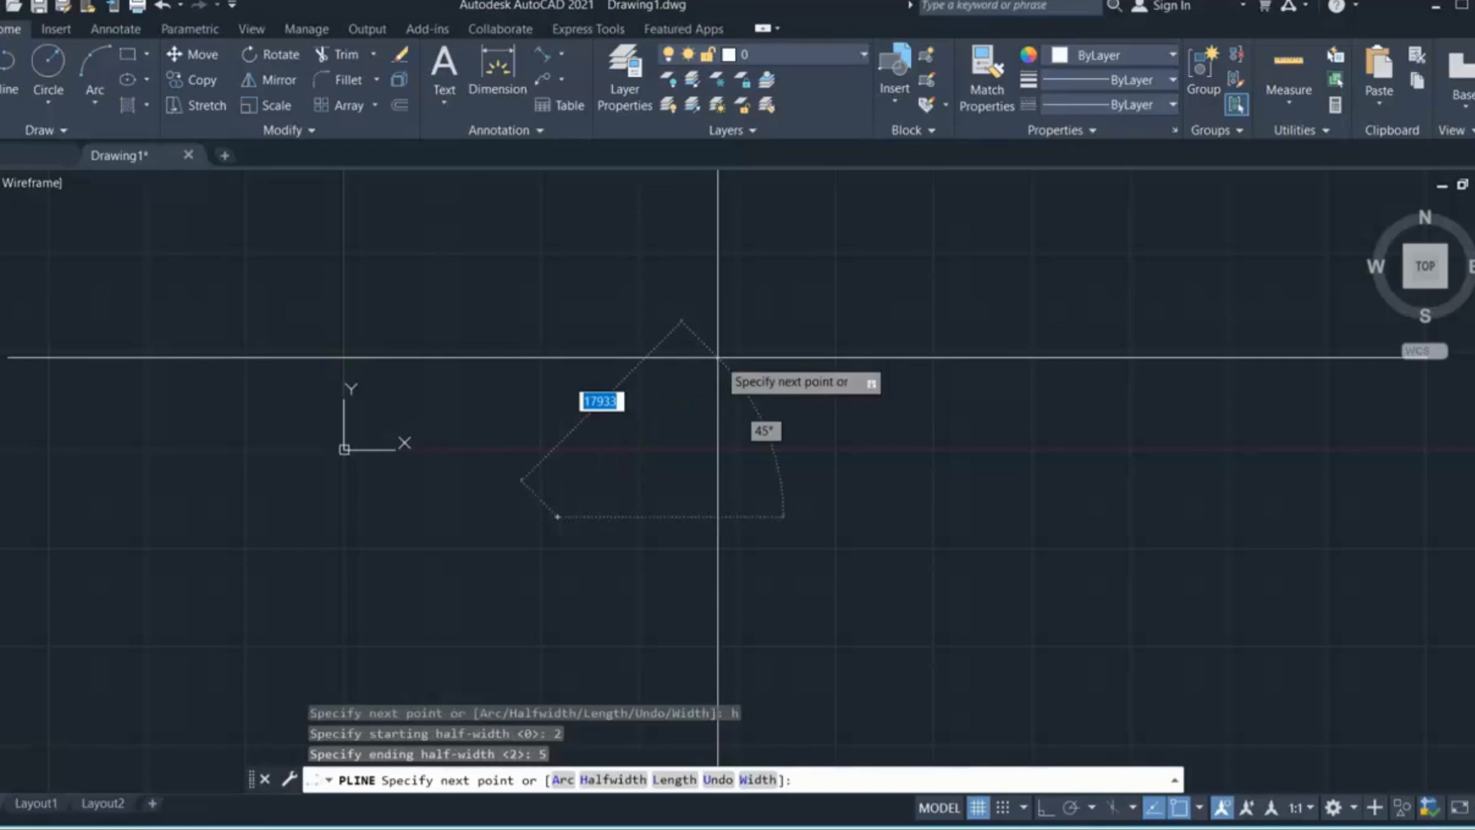
Step: Draw two connected polyline segments rising to the right, the second one steeper, and end the polyline
click(828, 405)
scroll(773, 301, up, 2)
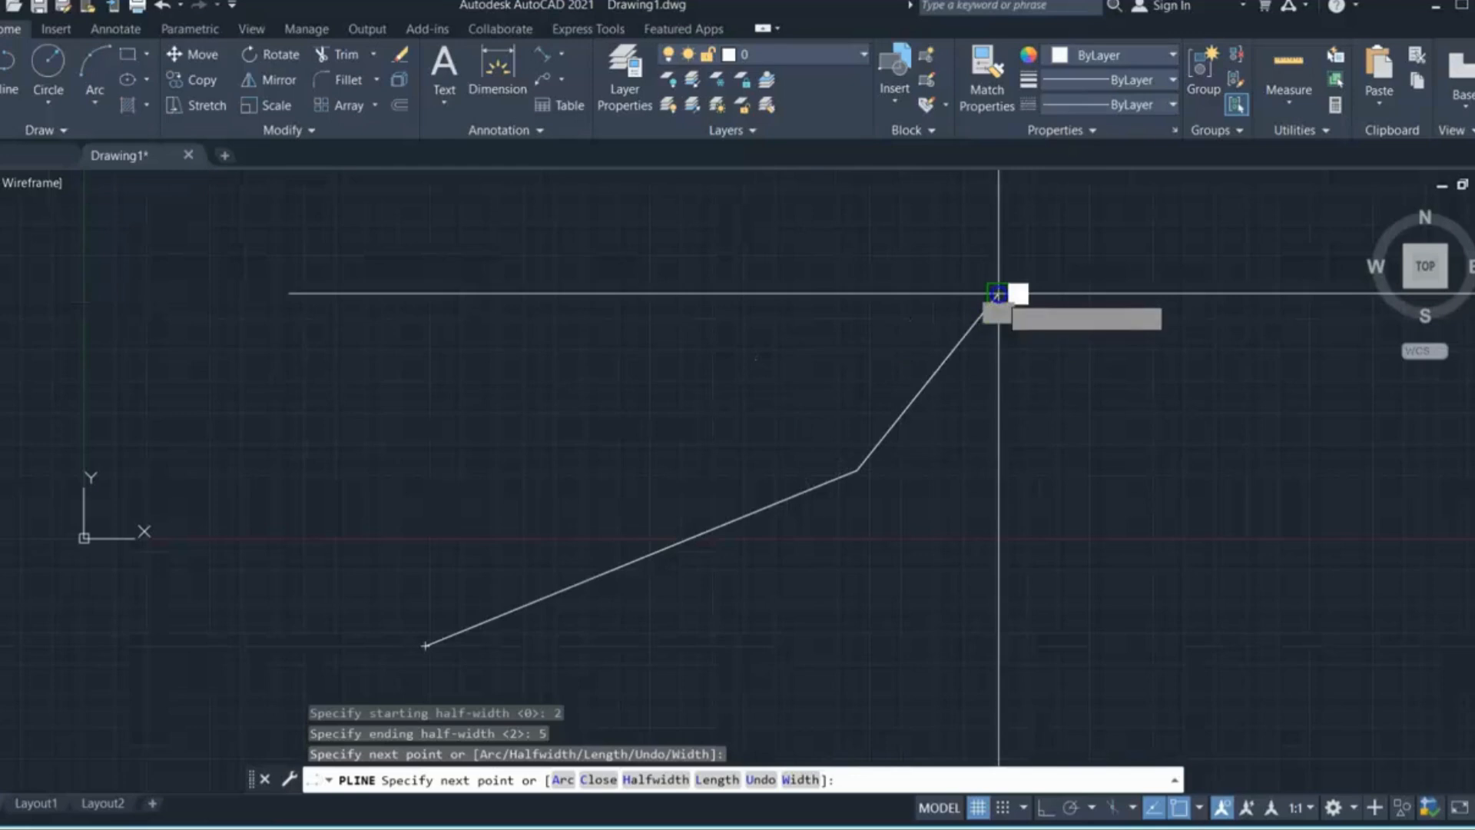
click(1000, 294)
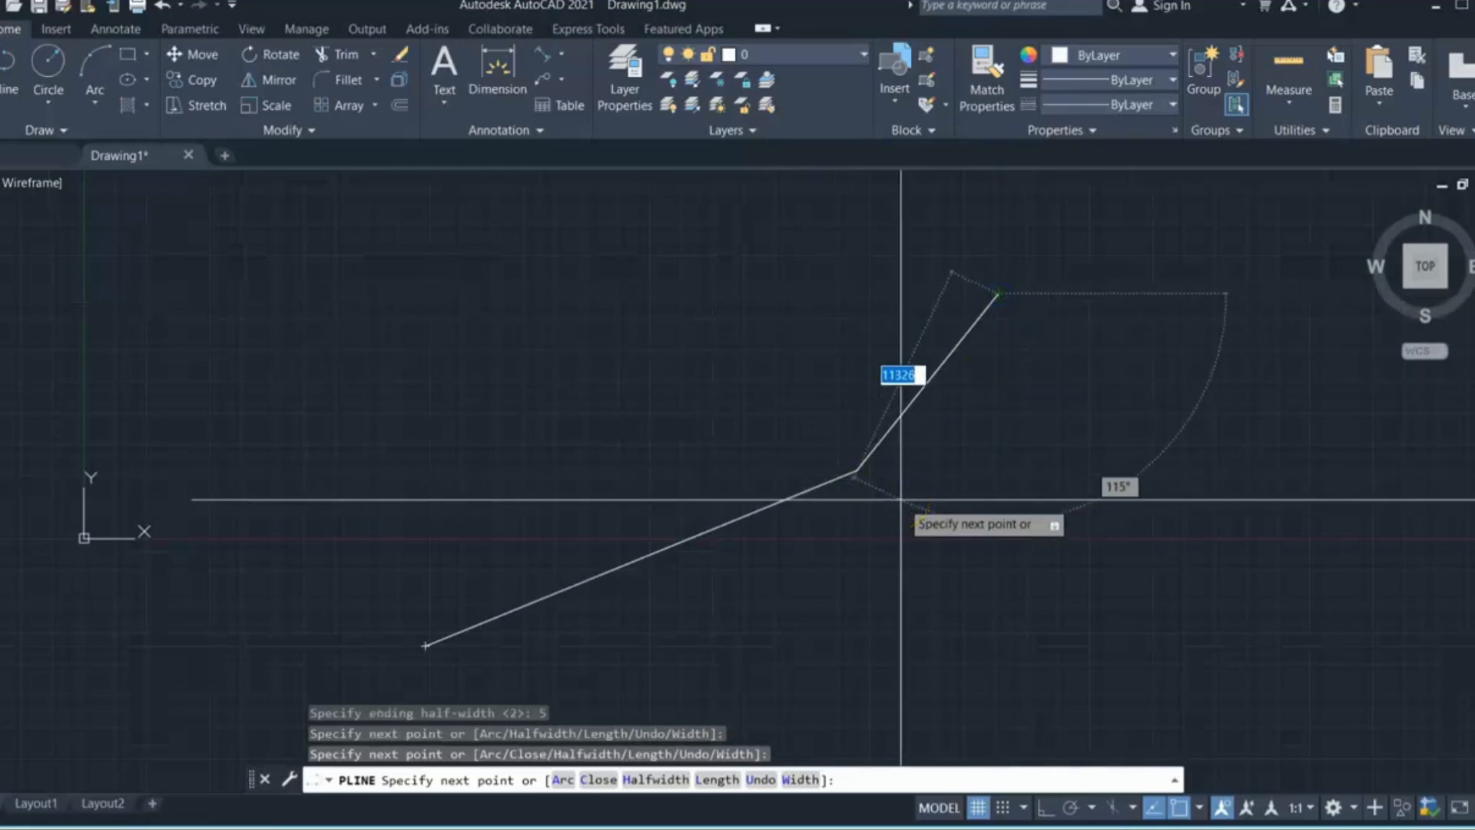
key(Escape)
Step: Examine the polyline's thickness at its start, along its first segment and at its far end
scroll(846, 431, down, 3)
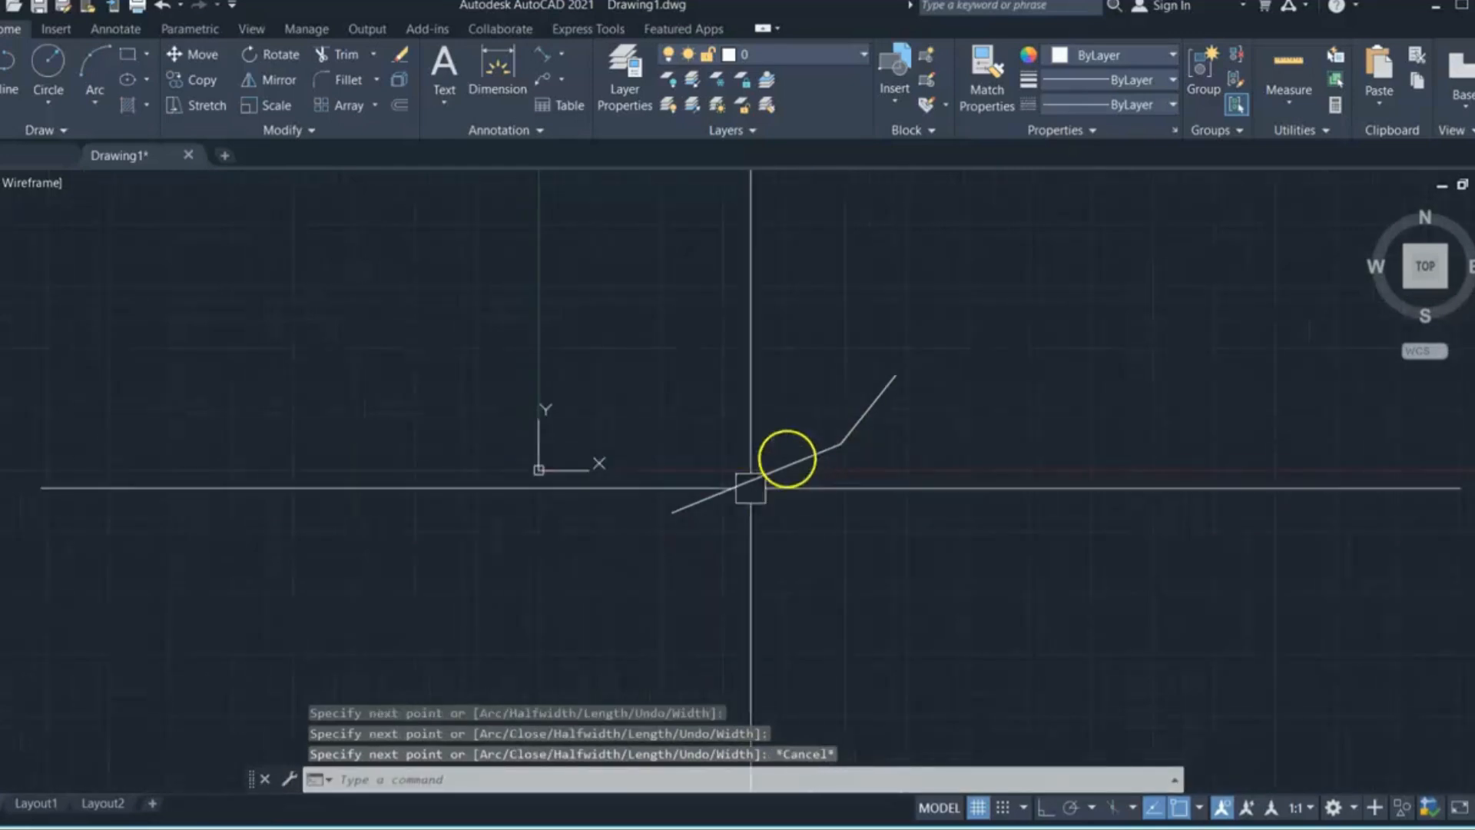
scroll(678, 510, up, 3)
scroll(553, 580, up, 5)
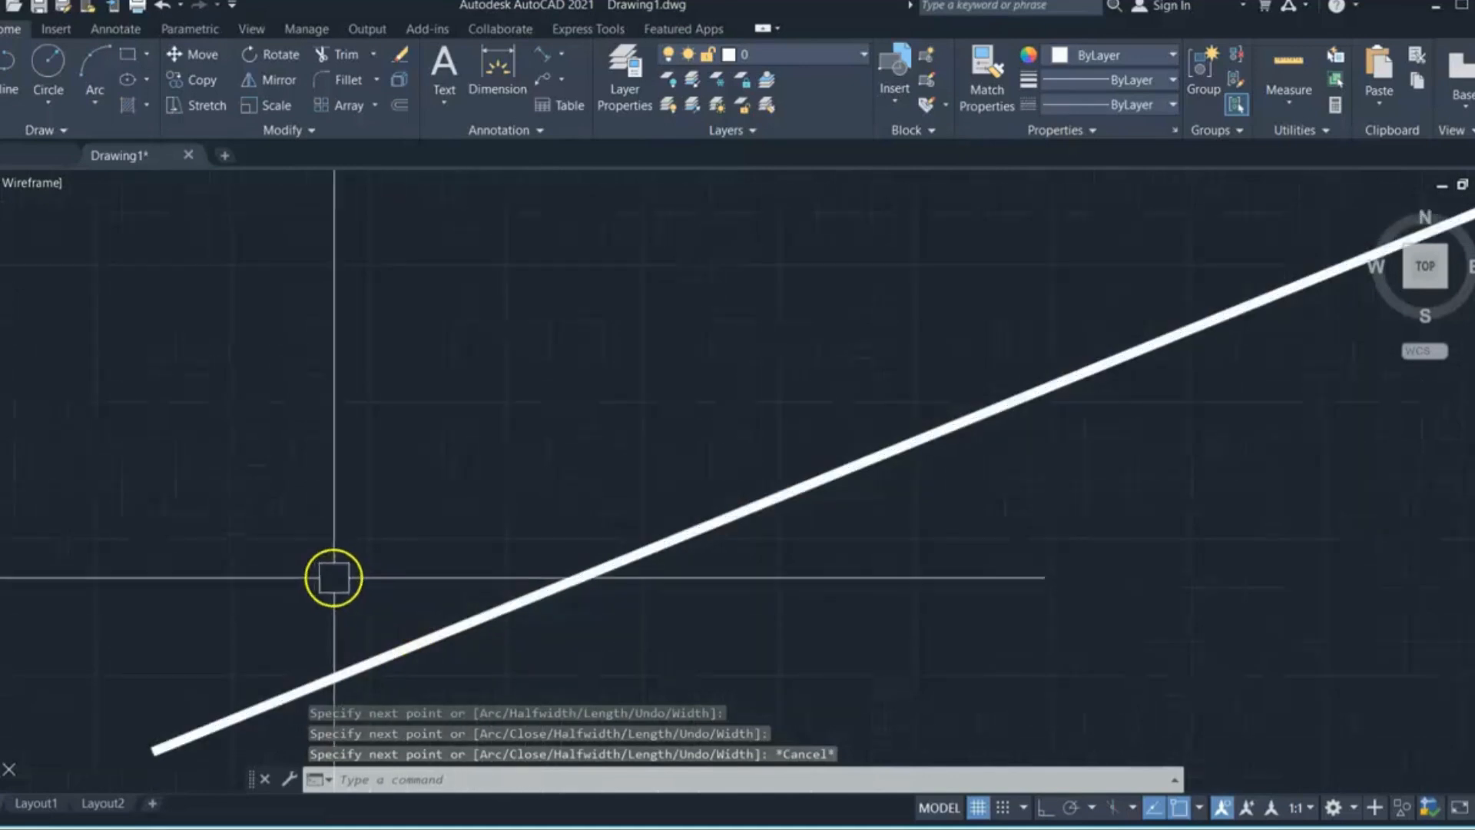
scroll(659, 517, down, 4)
scroll(932, 306, up, 6)
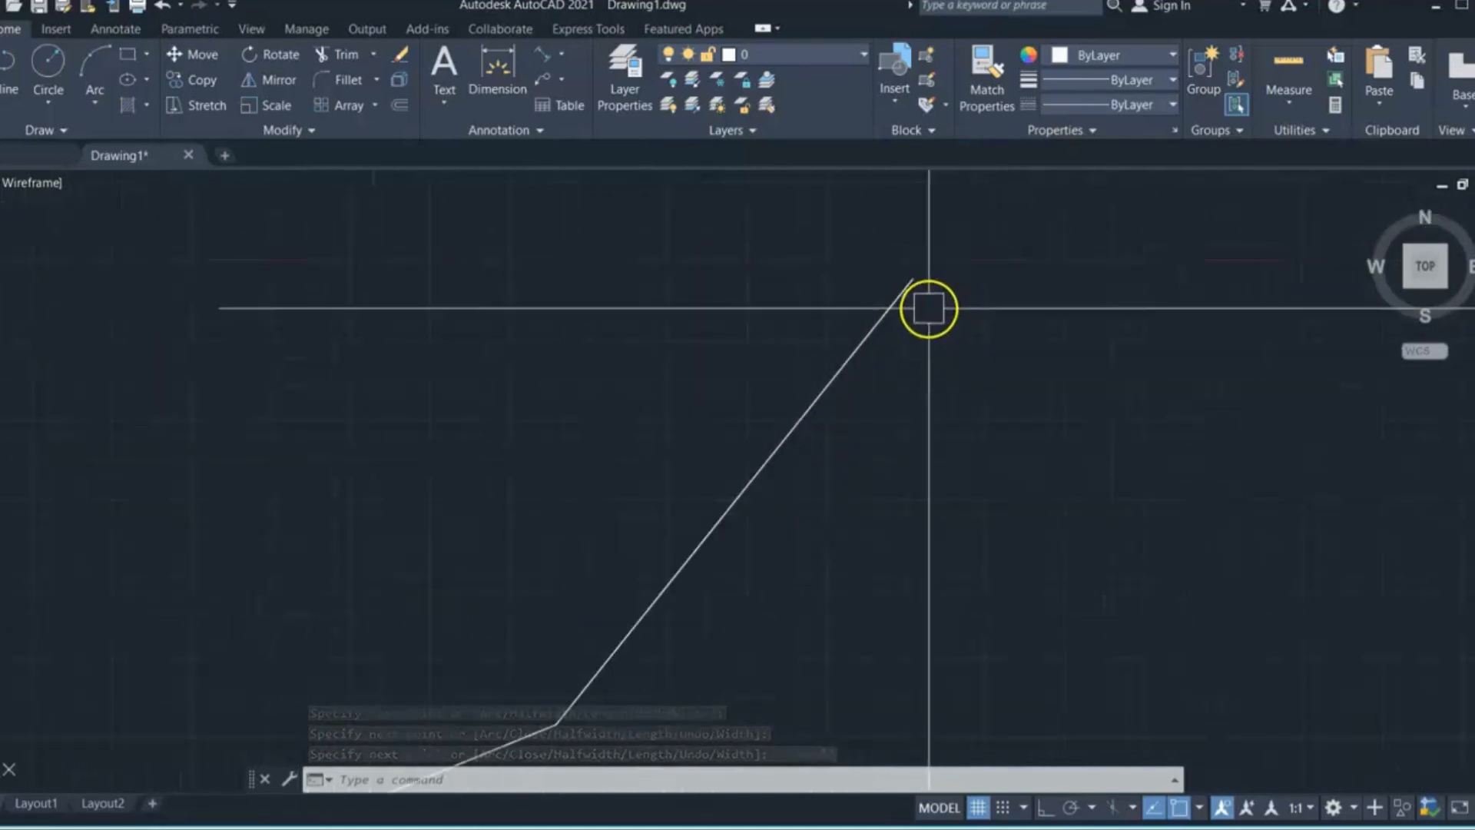
scroll(877, 202, up, 2)
scroll(853, 303, down, 6)
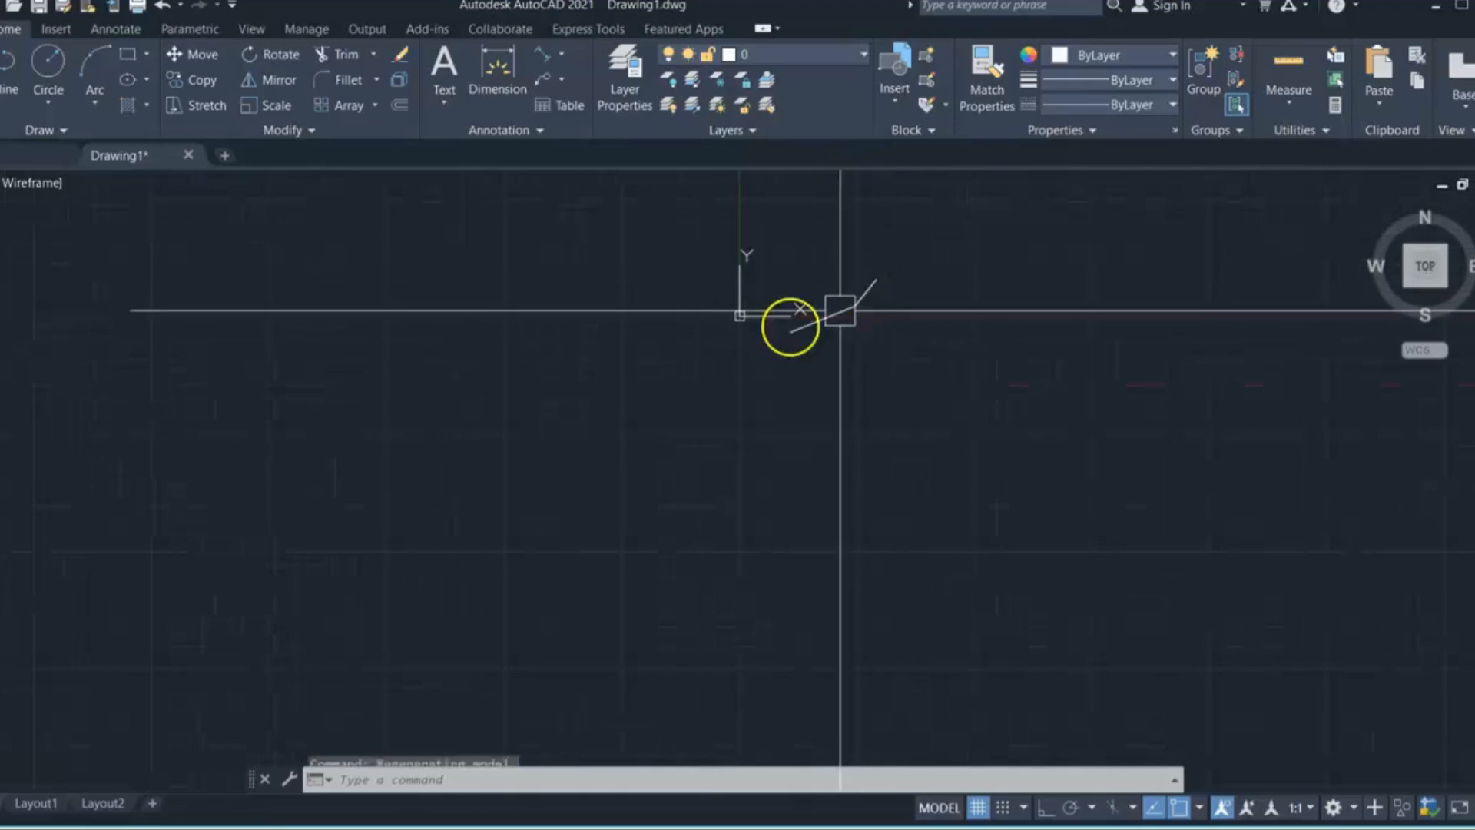
Step: Select the two-segment polyline with a selection window and delete it
click(627, 224)
click(839, 376)
key(Delete)
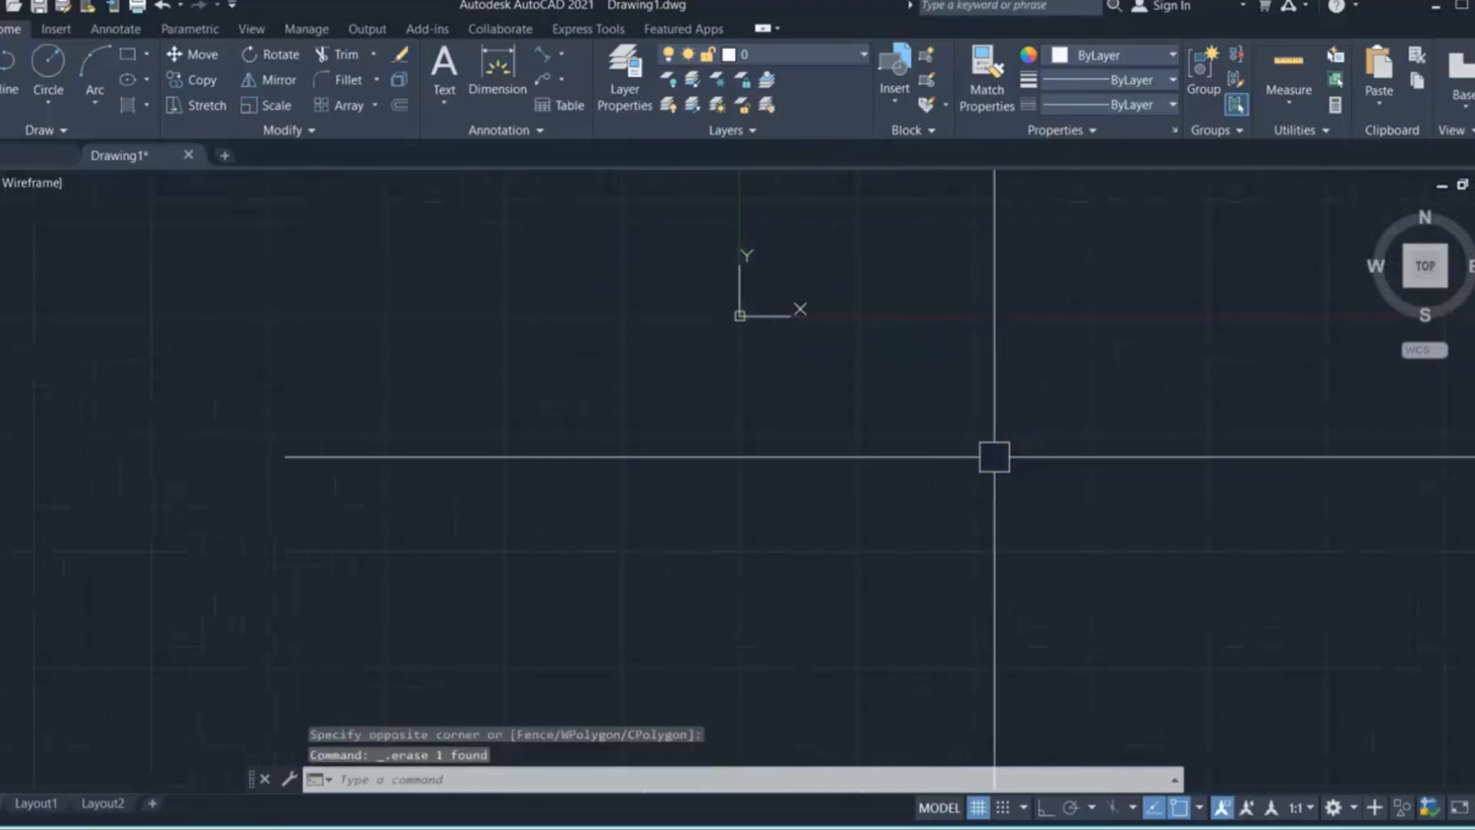
Step: Draw a four-segment zigzag polyline around and below the origin, using the Length option for its first segment, and end it
text(pl)
key(Return)
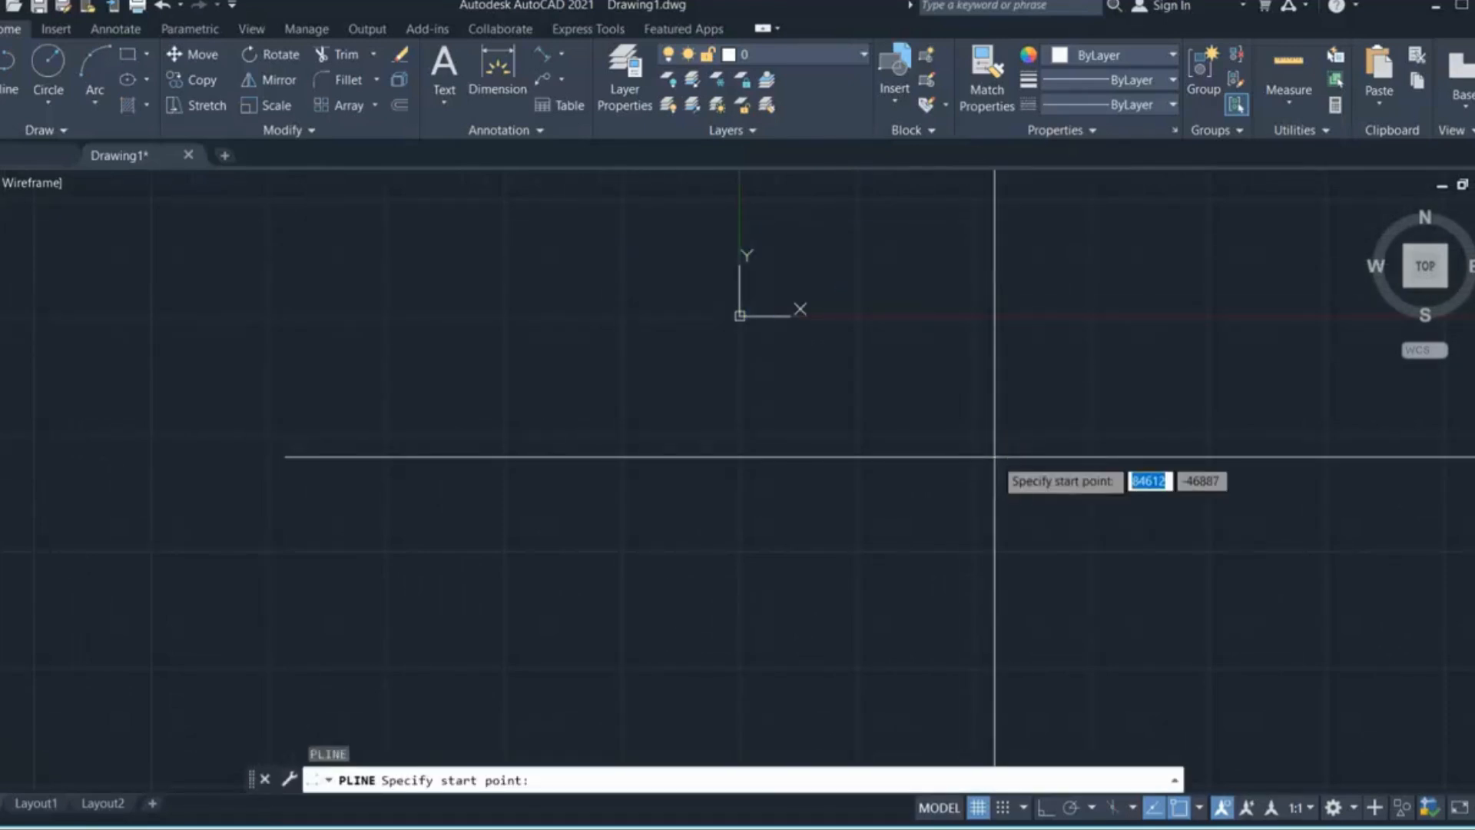
click(651, 436)
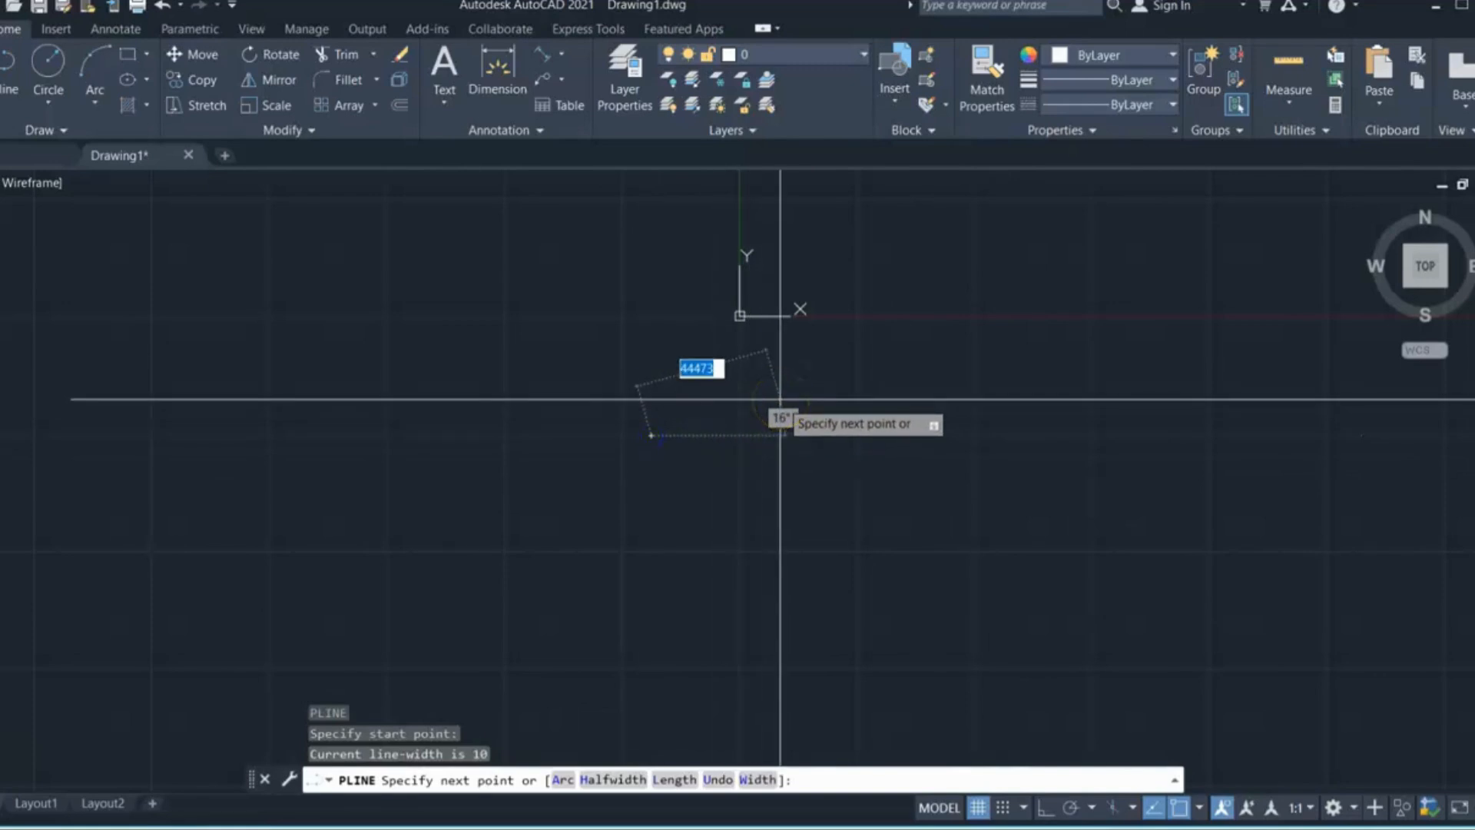
text(l)
key(Return)
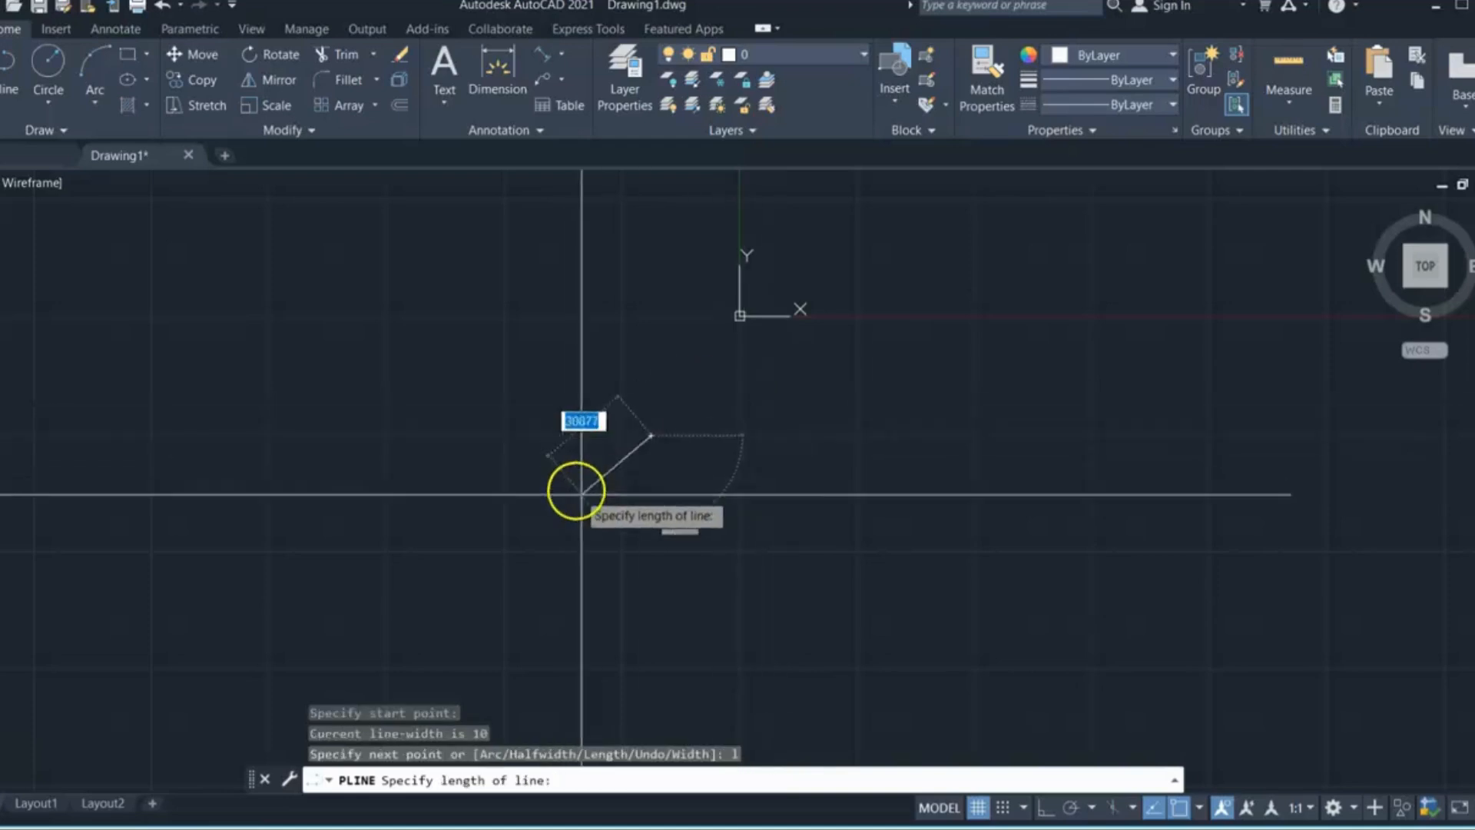
click(694, 517)
click(855, 537)
click(997, 333)
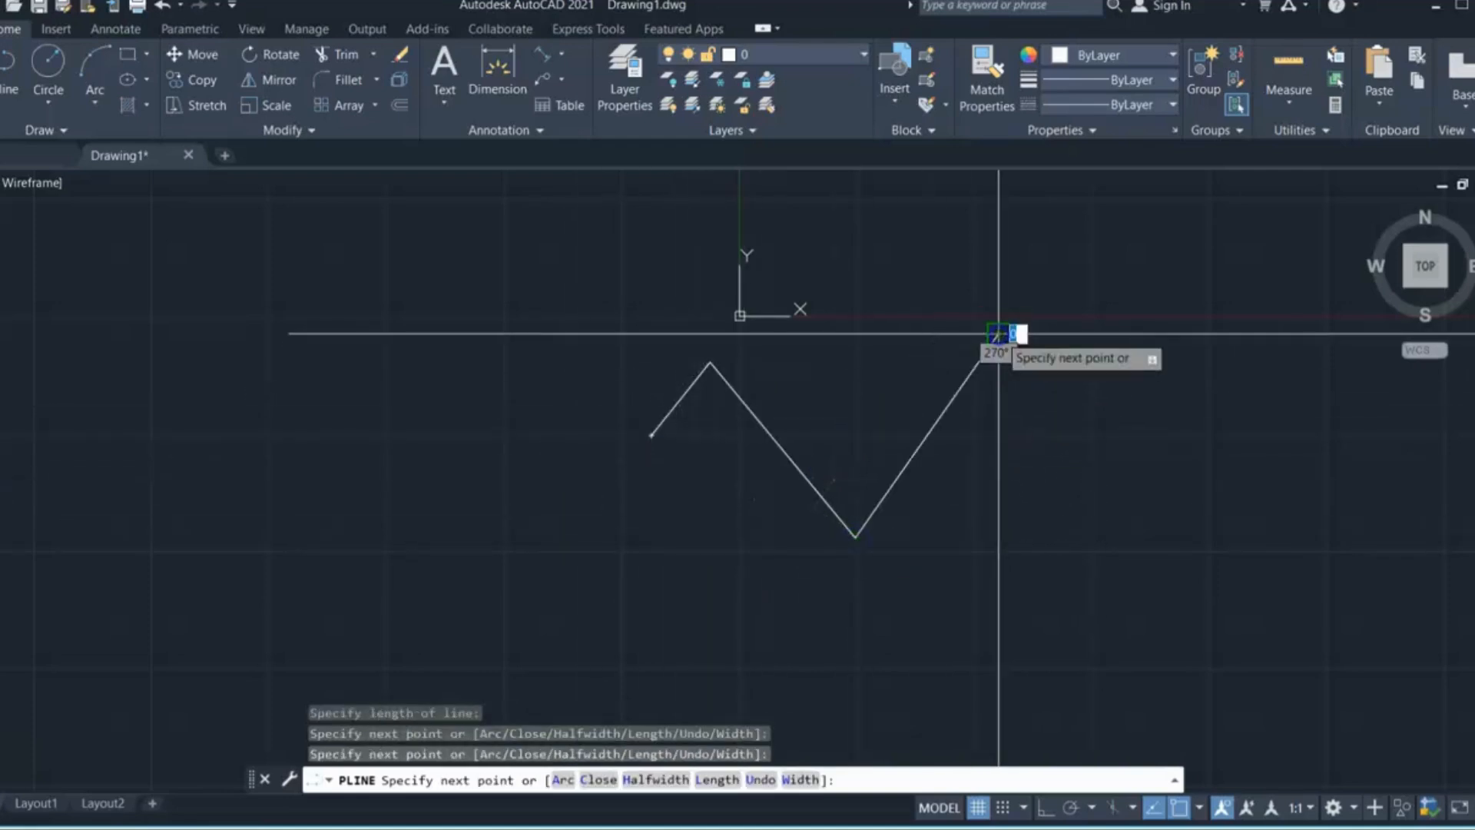
click(1117, 446)
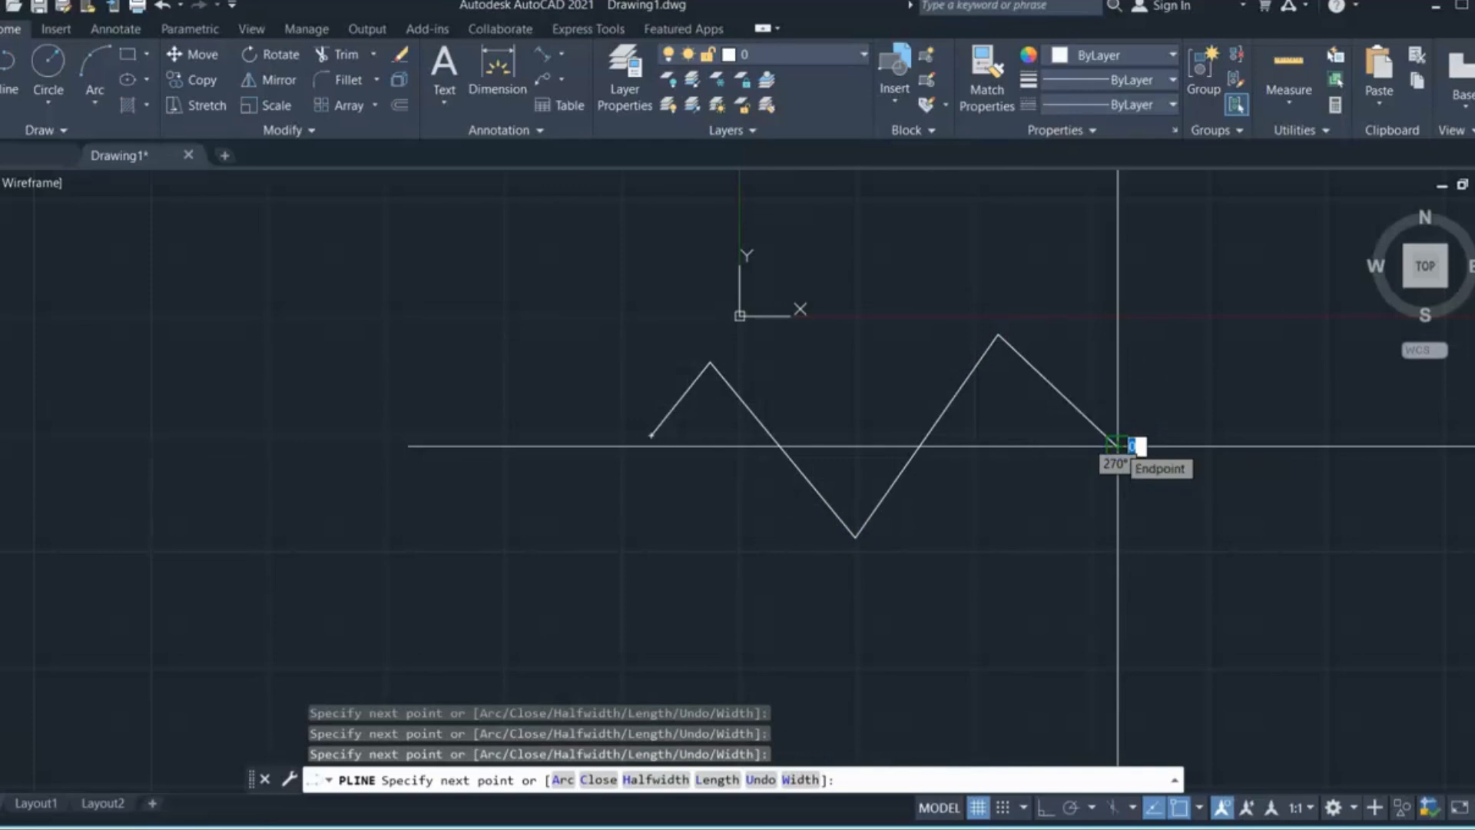
key(Escape)
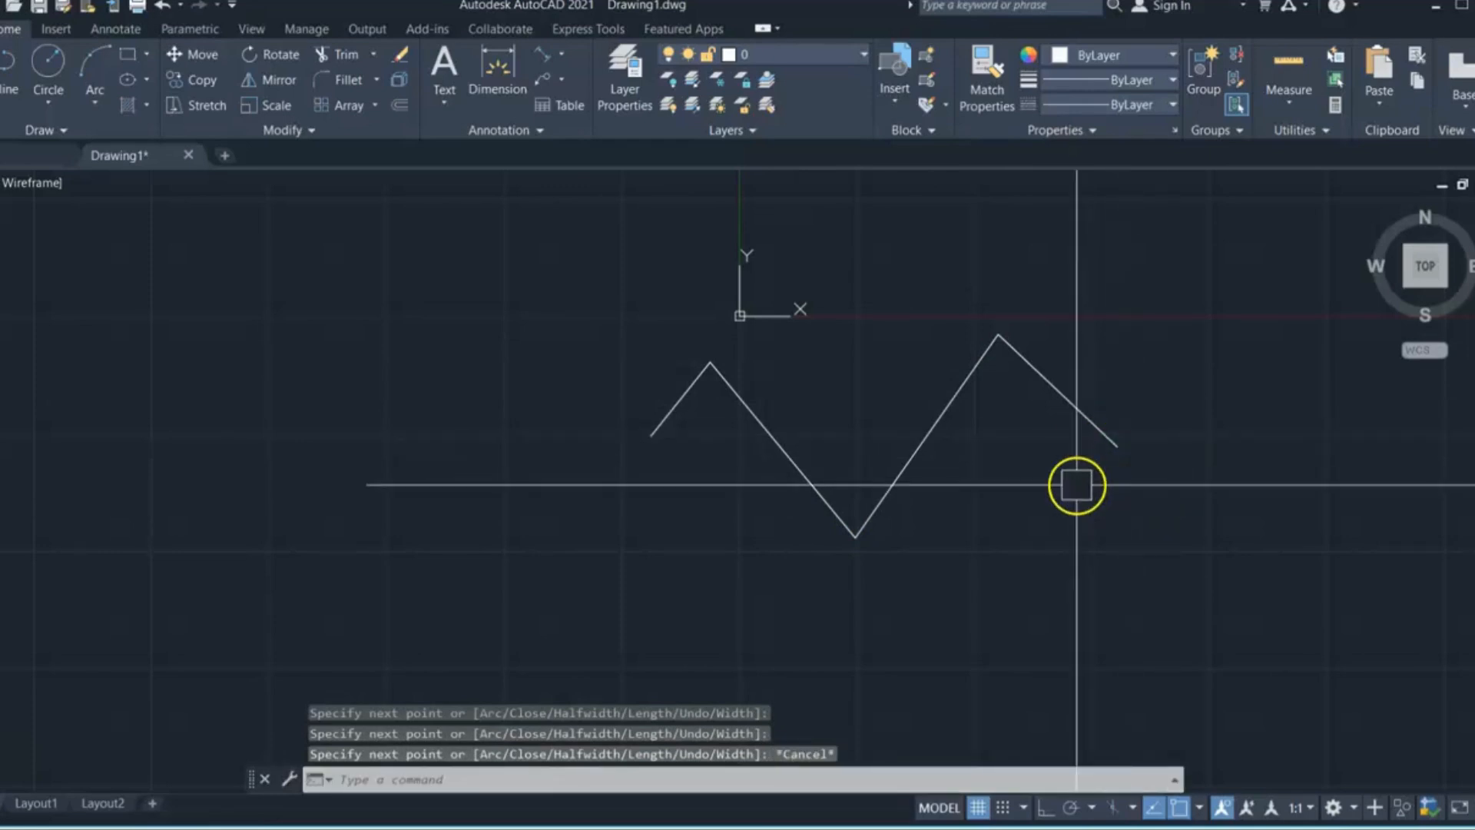
Step: Start another polyline with its first point well to the lower left of the zigzag polyline
text(pl)
key(Return)
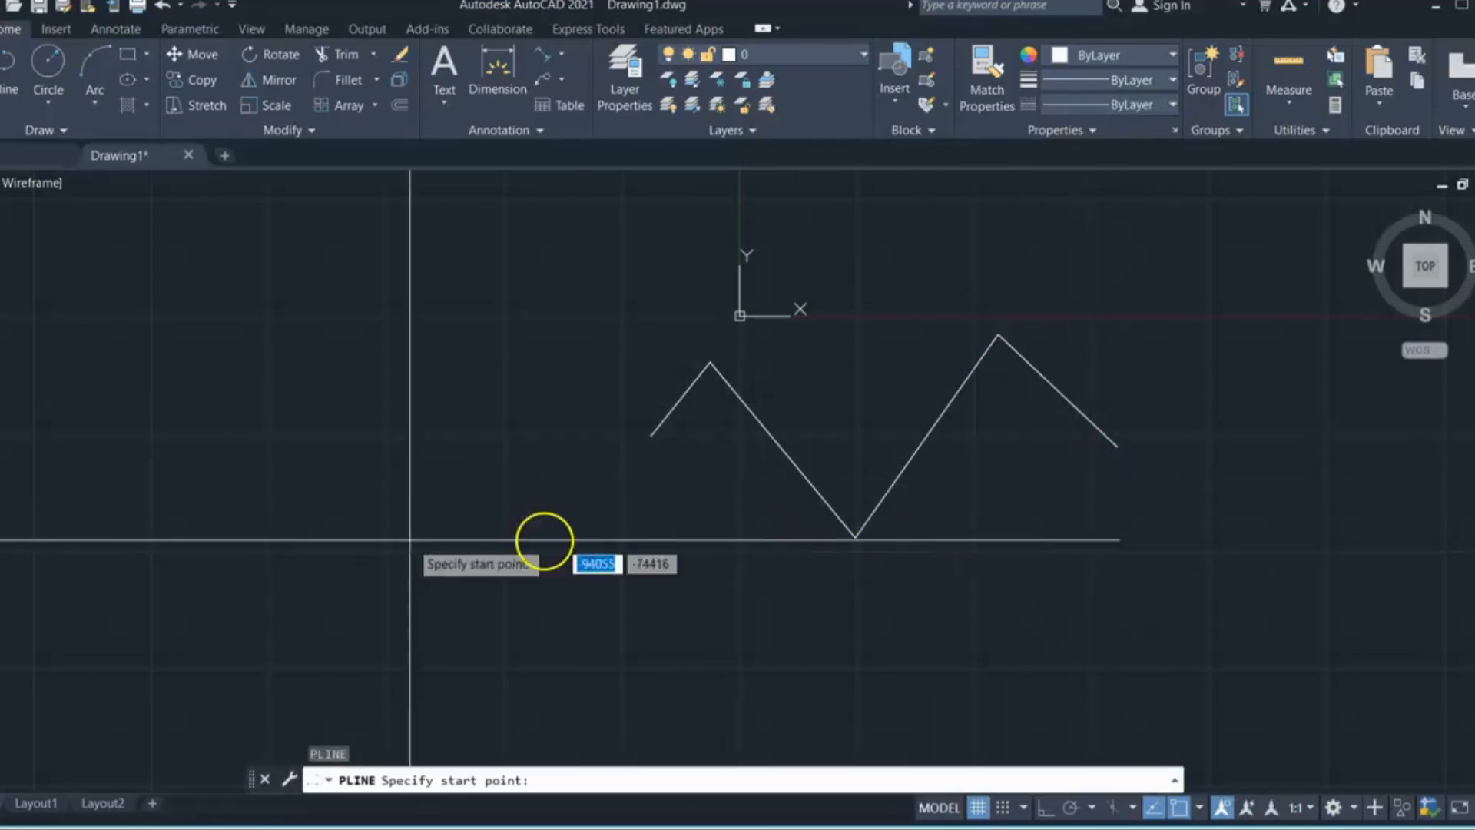
click(311, 537)
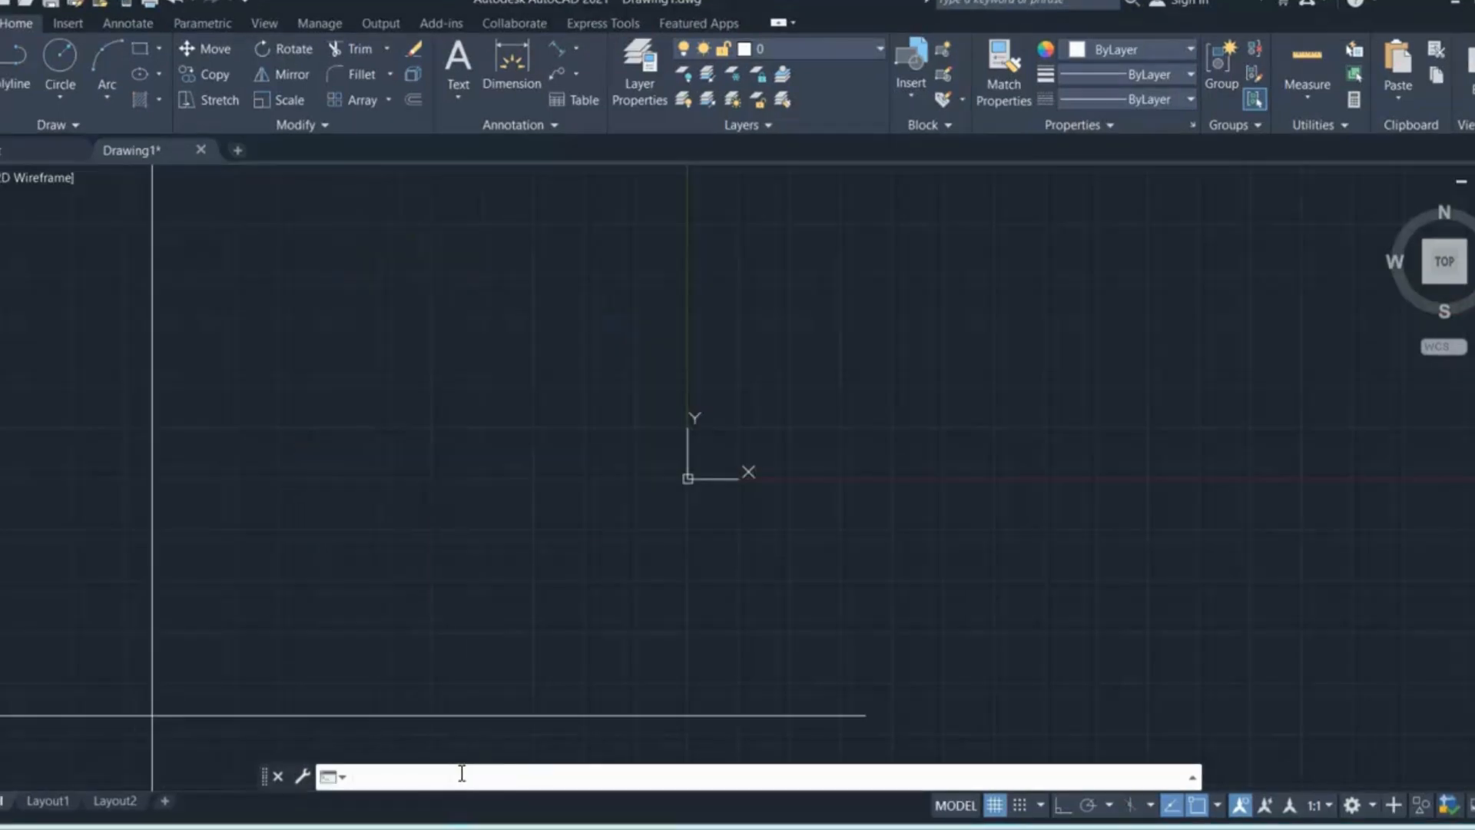
Step: Start a polyline to the upper left of the origin with a starting width of 0 and an ending width of 500
text(pl)
key(Return)
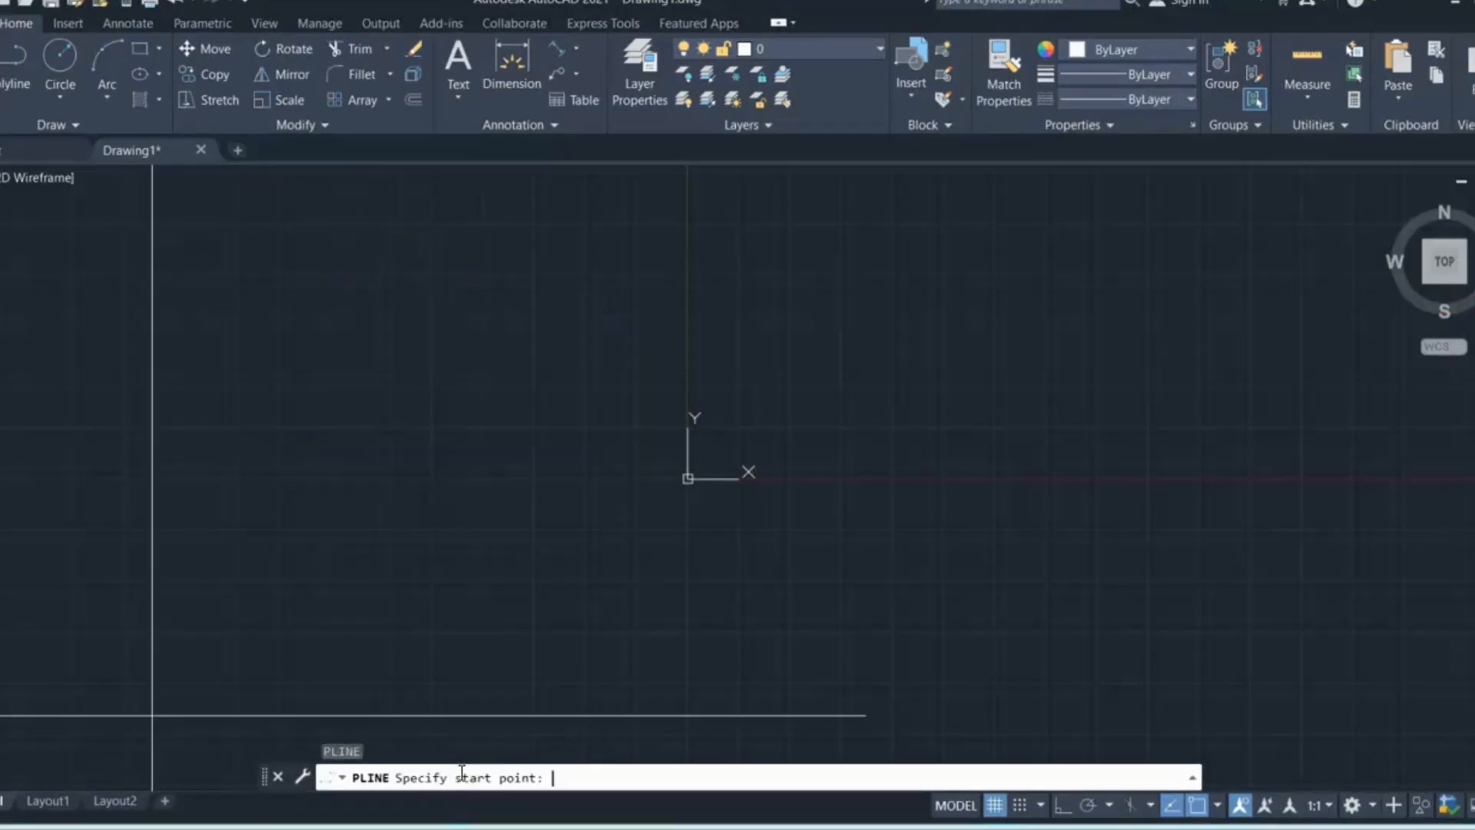
click(431, 438)
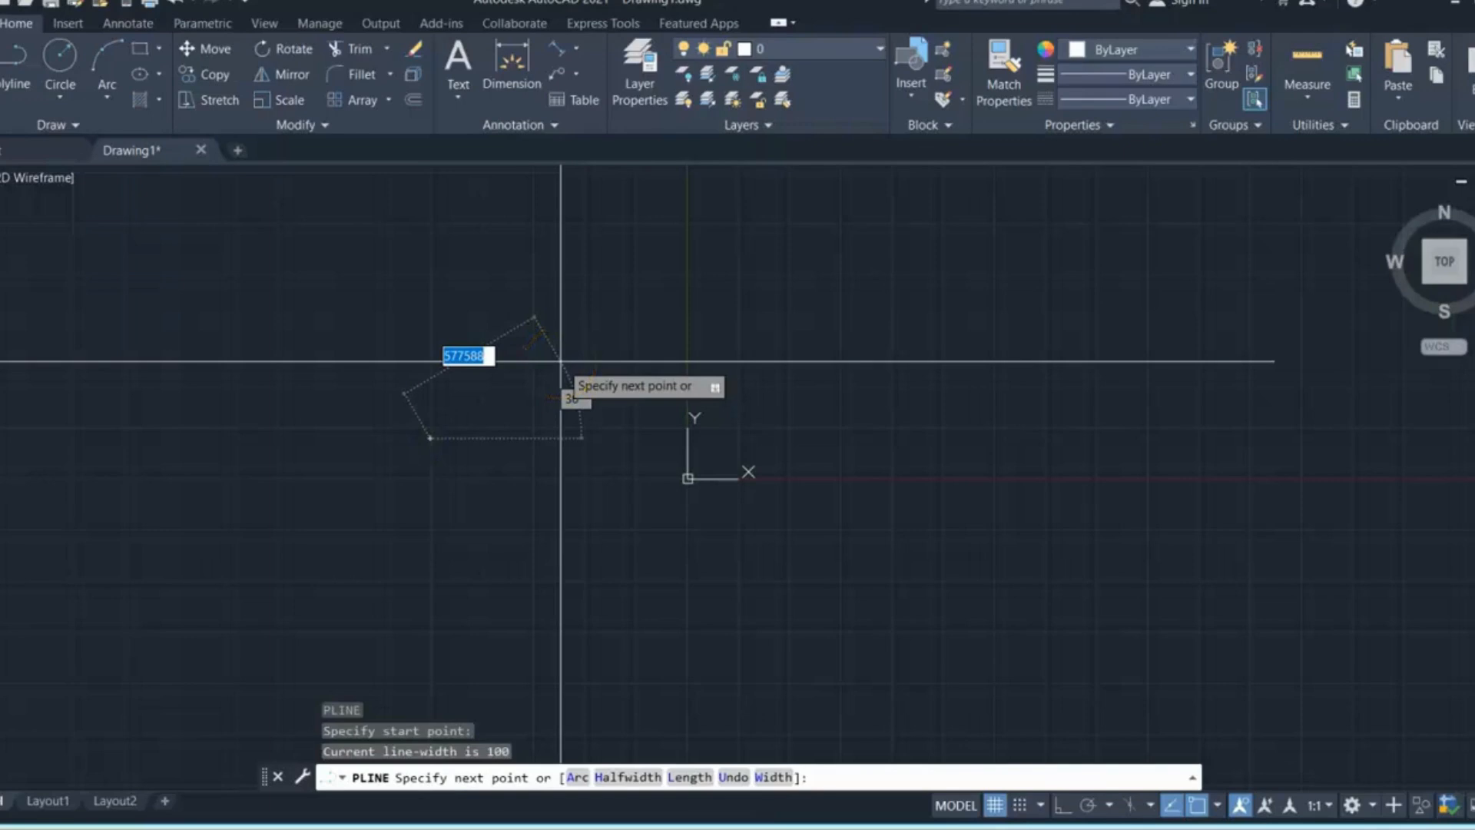
text(w)
key(Return)
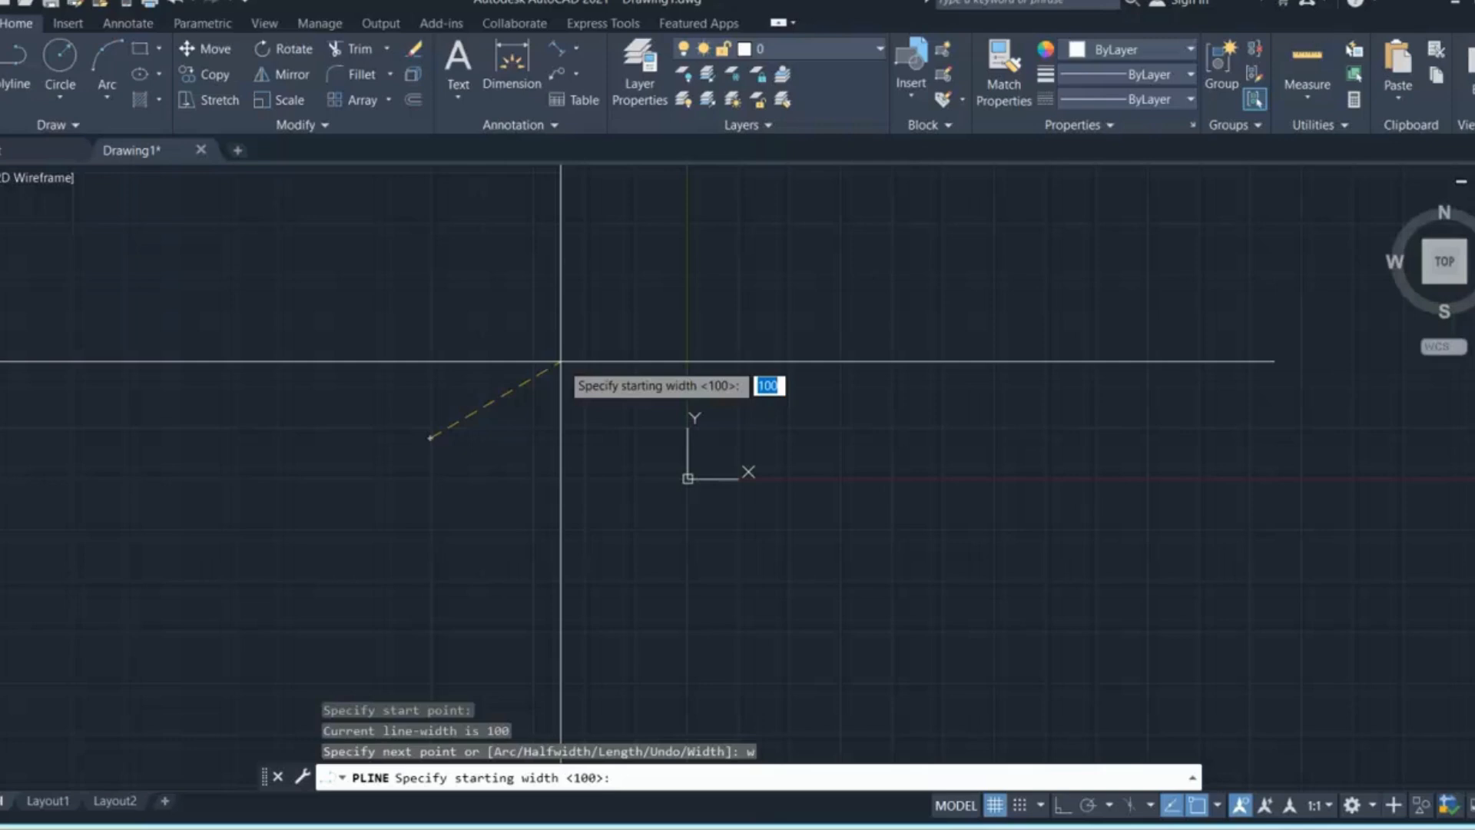
text(0)
key(Return)
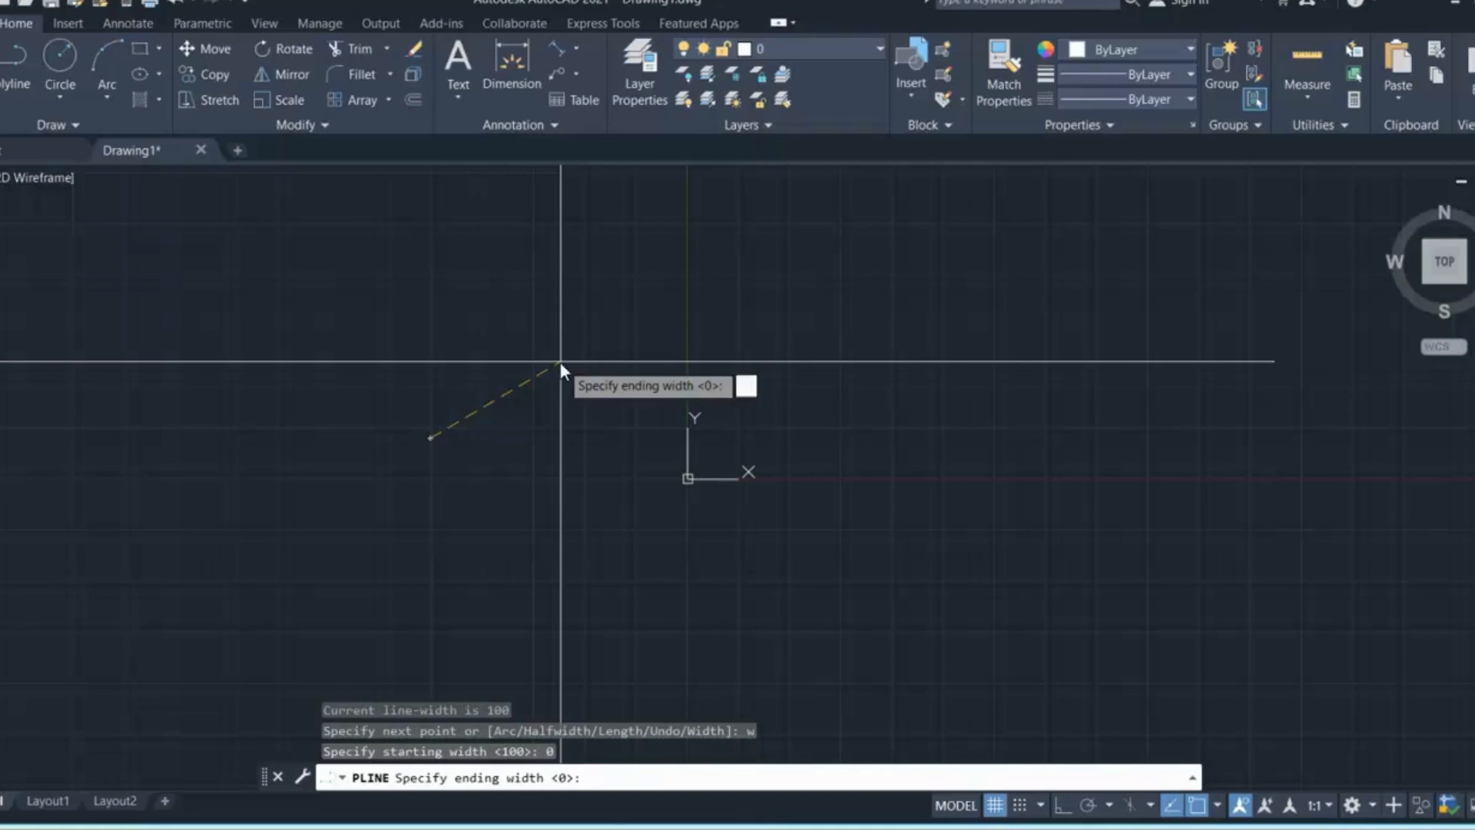
text(500)
key(Return)
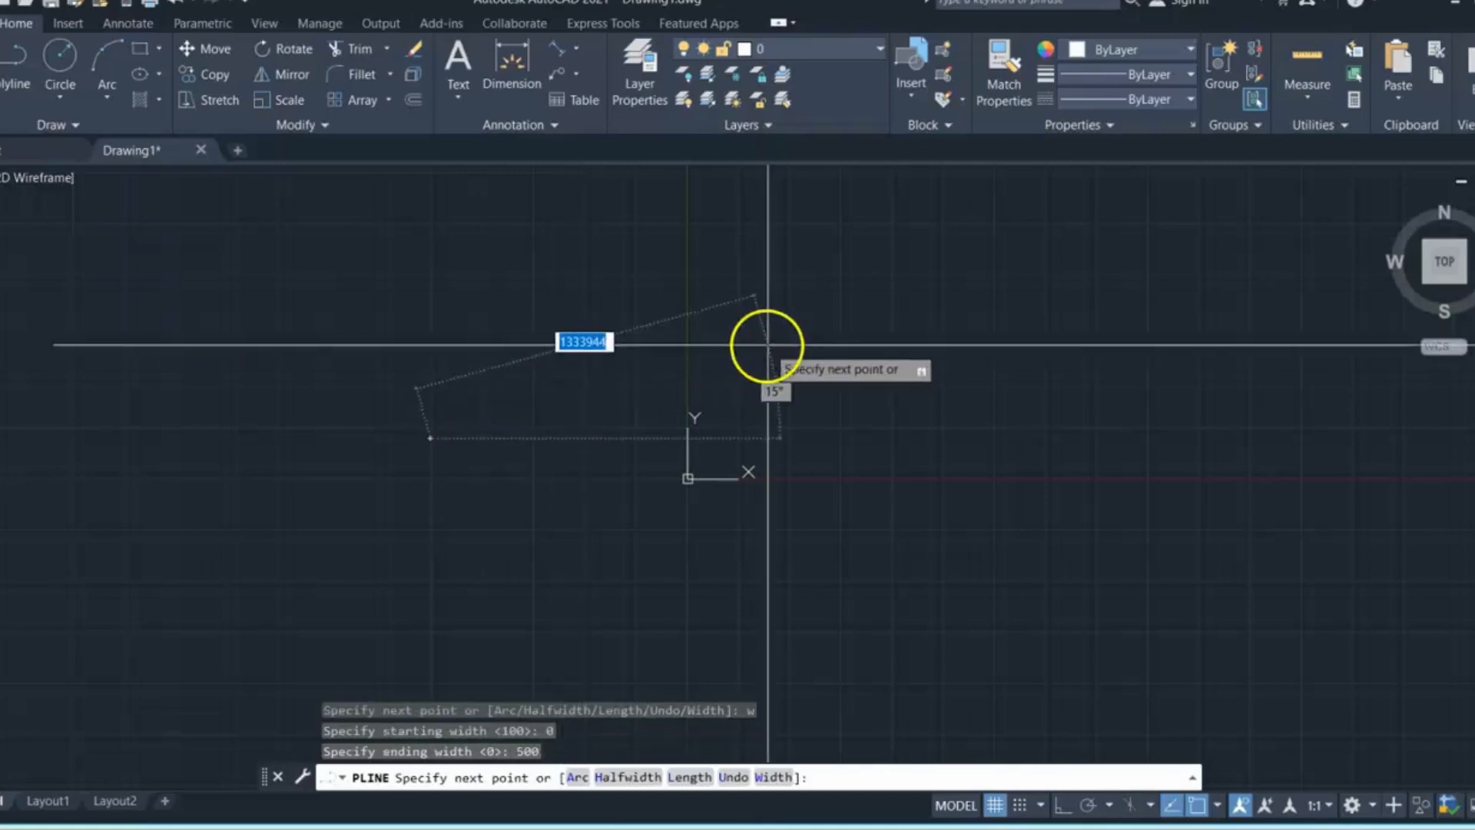
Step: Draw a single tapered segment rising gently to the right past the Y axis and end the polyline
click(791, 376)
scroll(774, 422, up, 2)
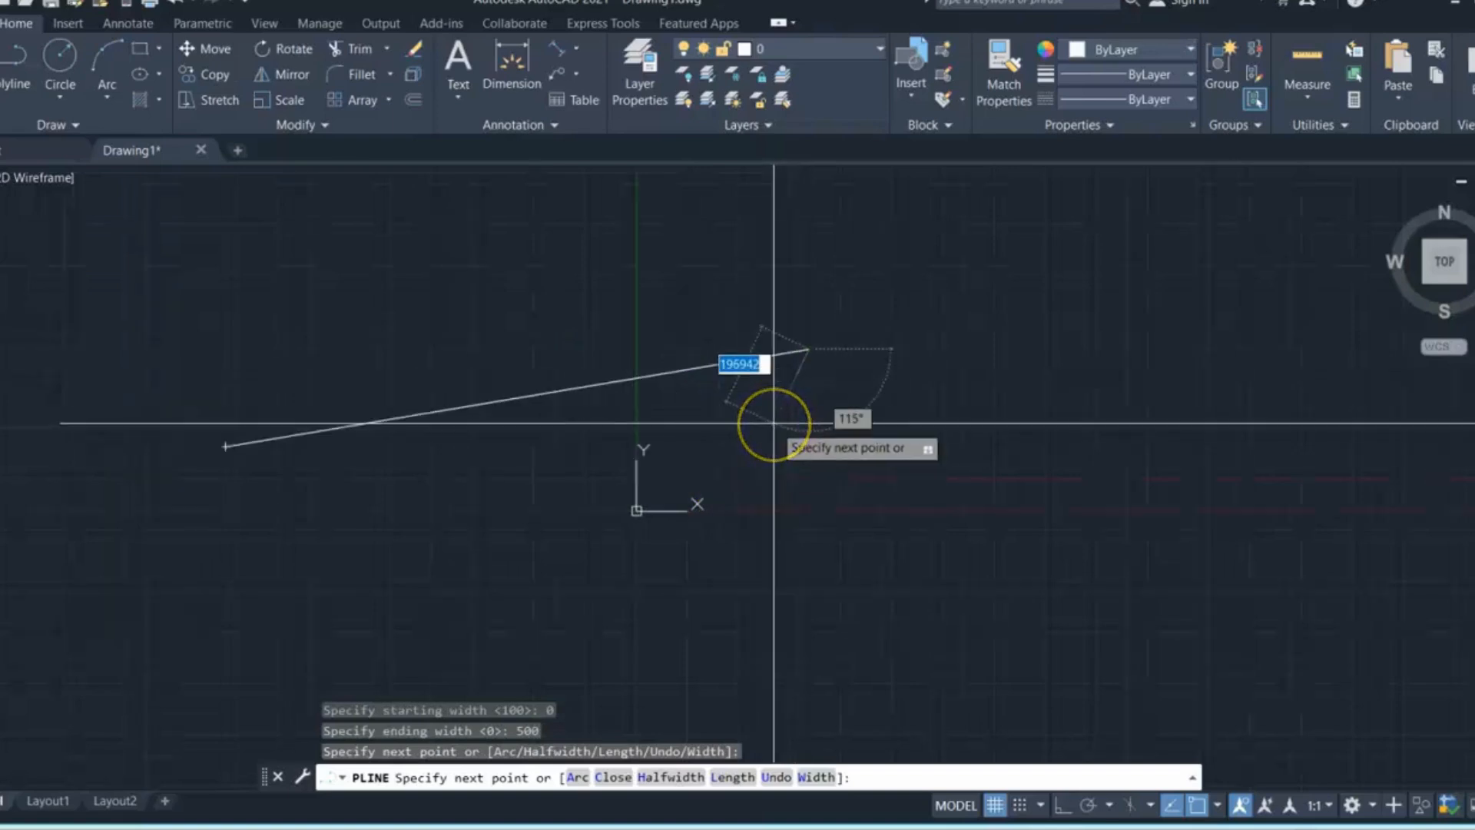
key(Return)
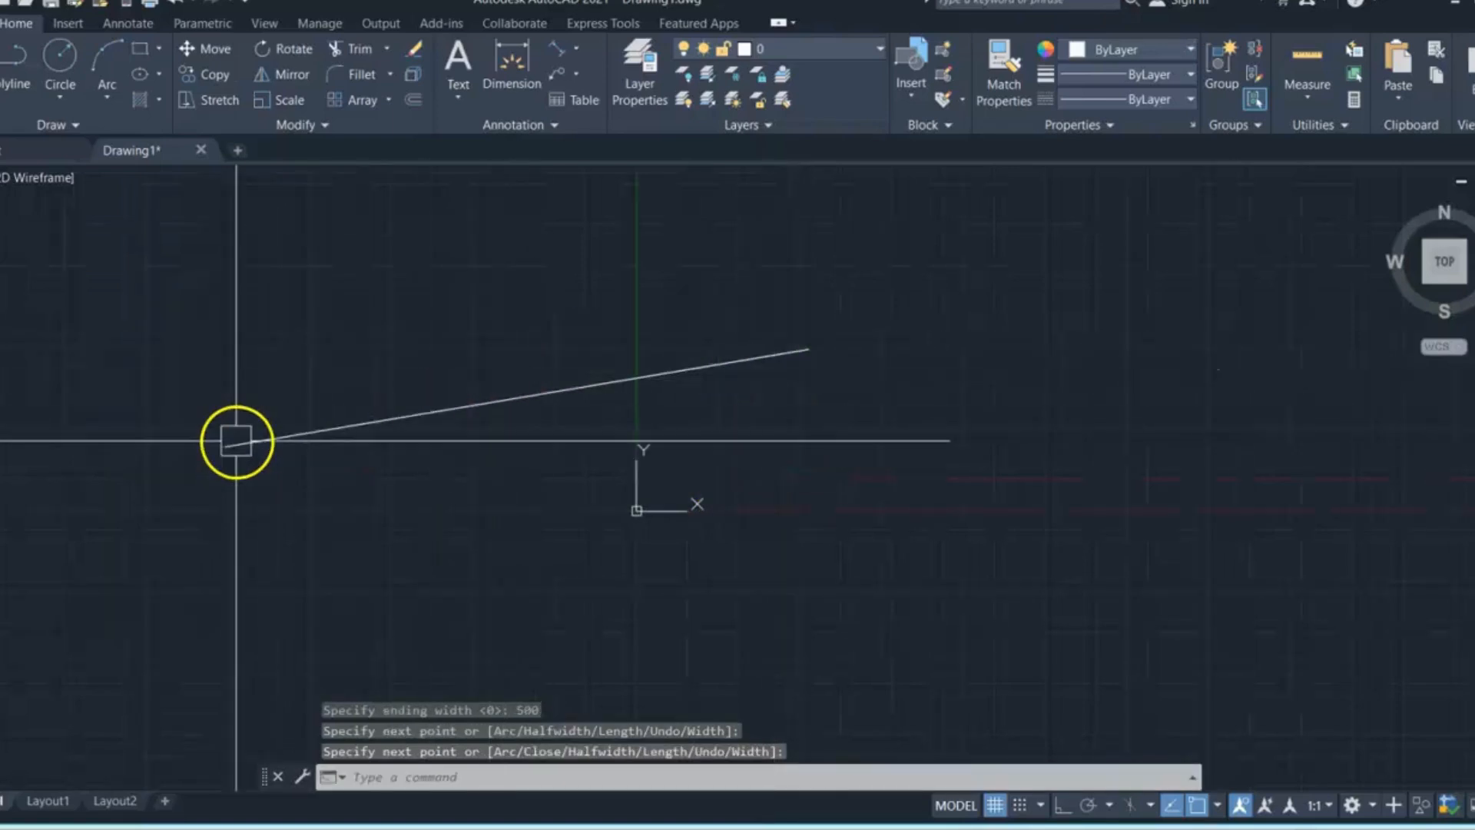
Step: Compare the tapered polyline's thickness at its starting point with that at its right end
scroll(177, 477, up, 3)
scroll(216, 445, up, 7)
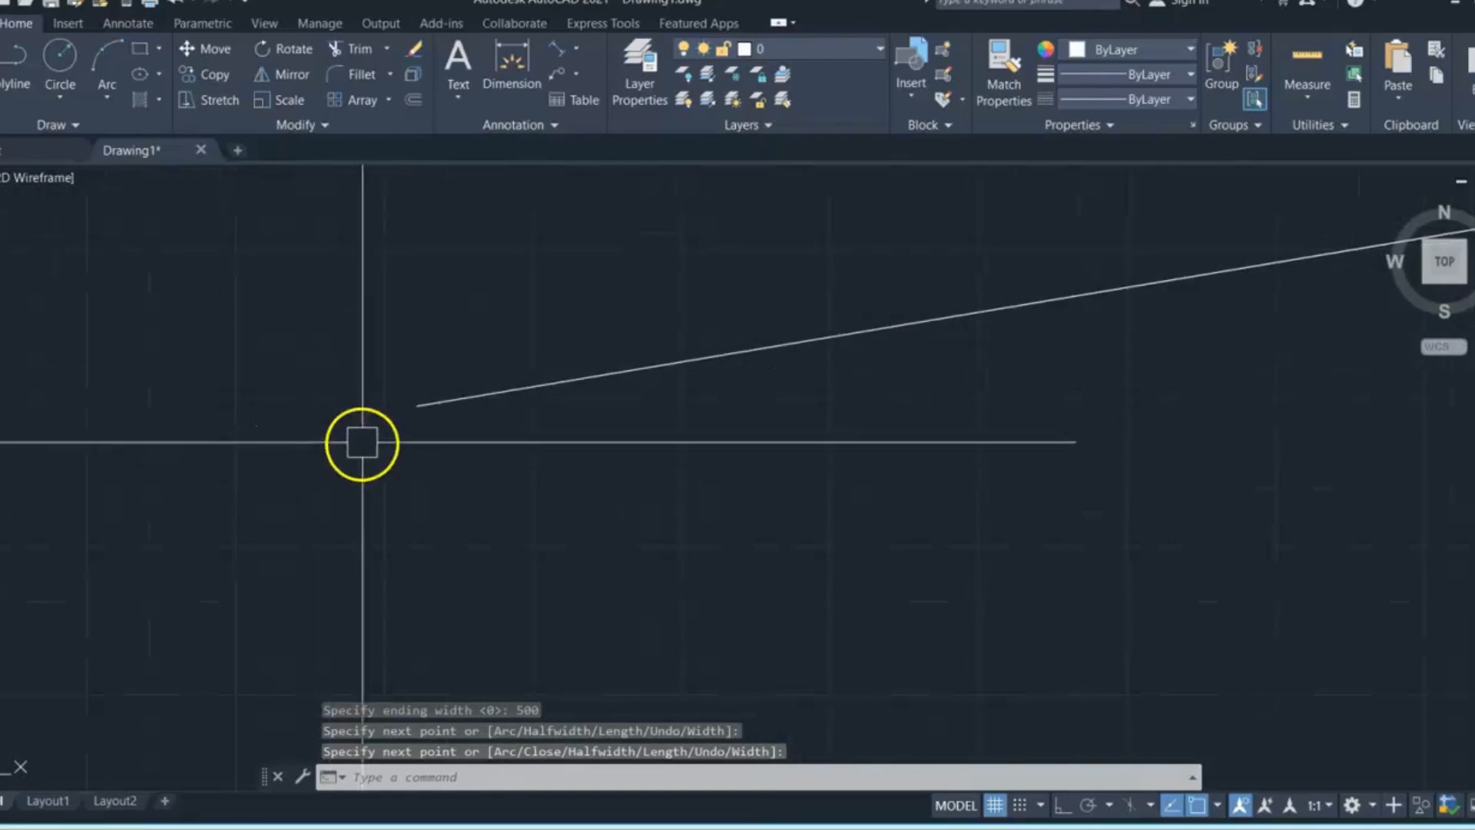
scroll(373, 419, up, 5)
scroll(187, 448, down, 5)
scroll(215, 487, down, 3)
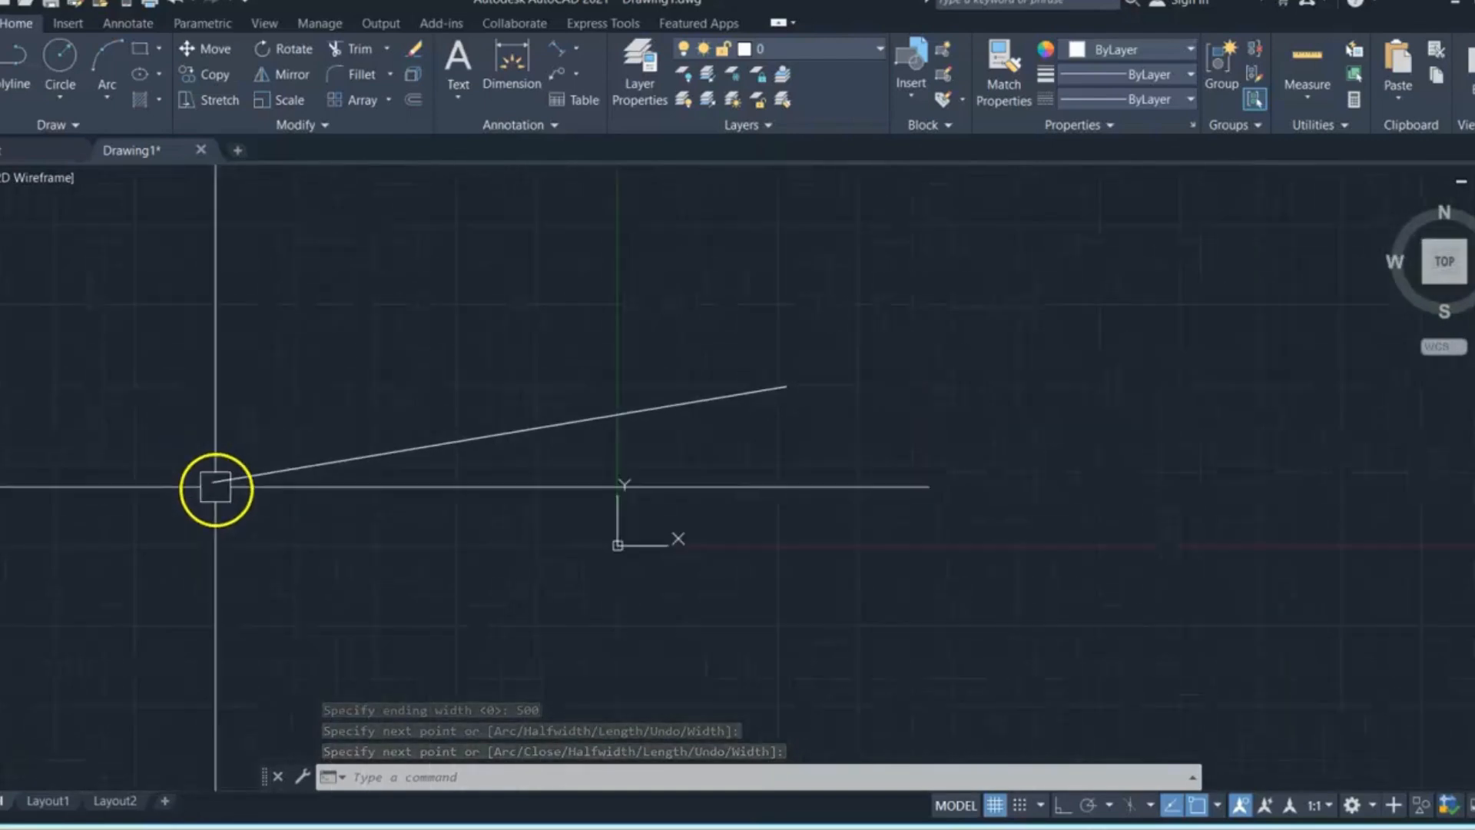
scroll(587, 423, up, 5)
scroll(587, 423, up, 10)
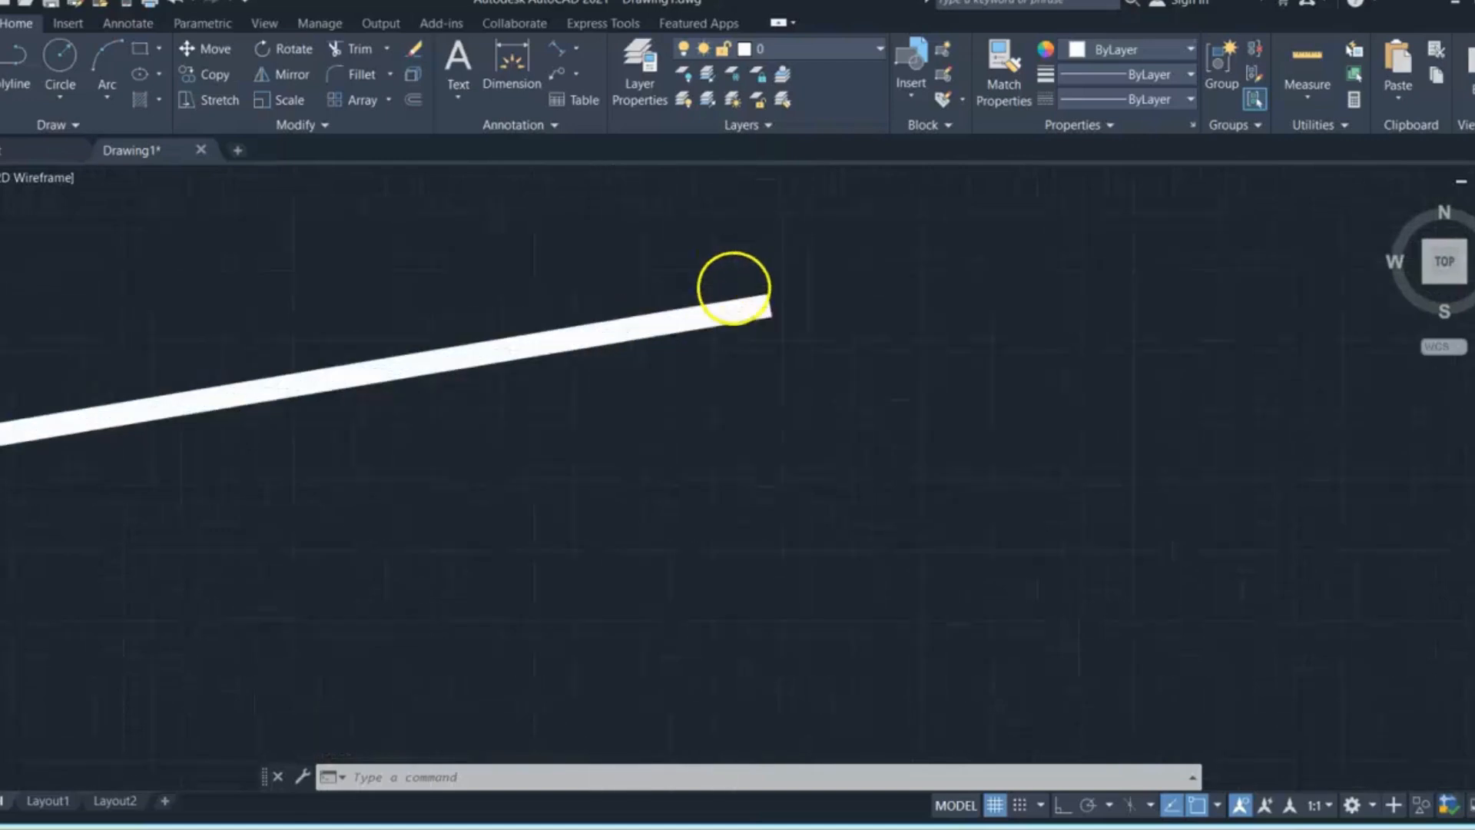
scroll(806, 362, down, 6)
scroll(780, 343, up, 4)
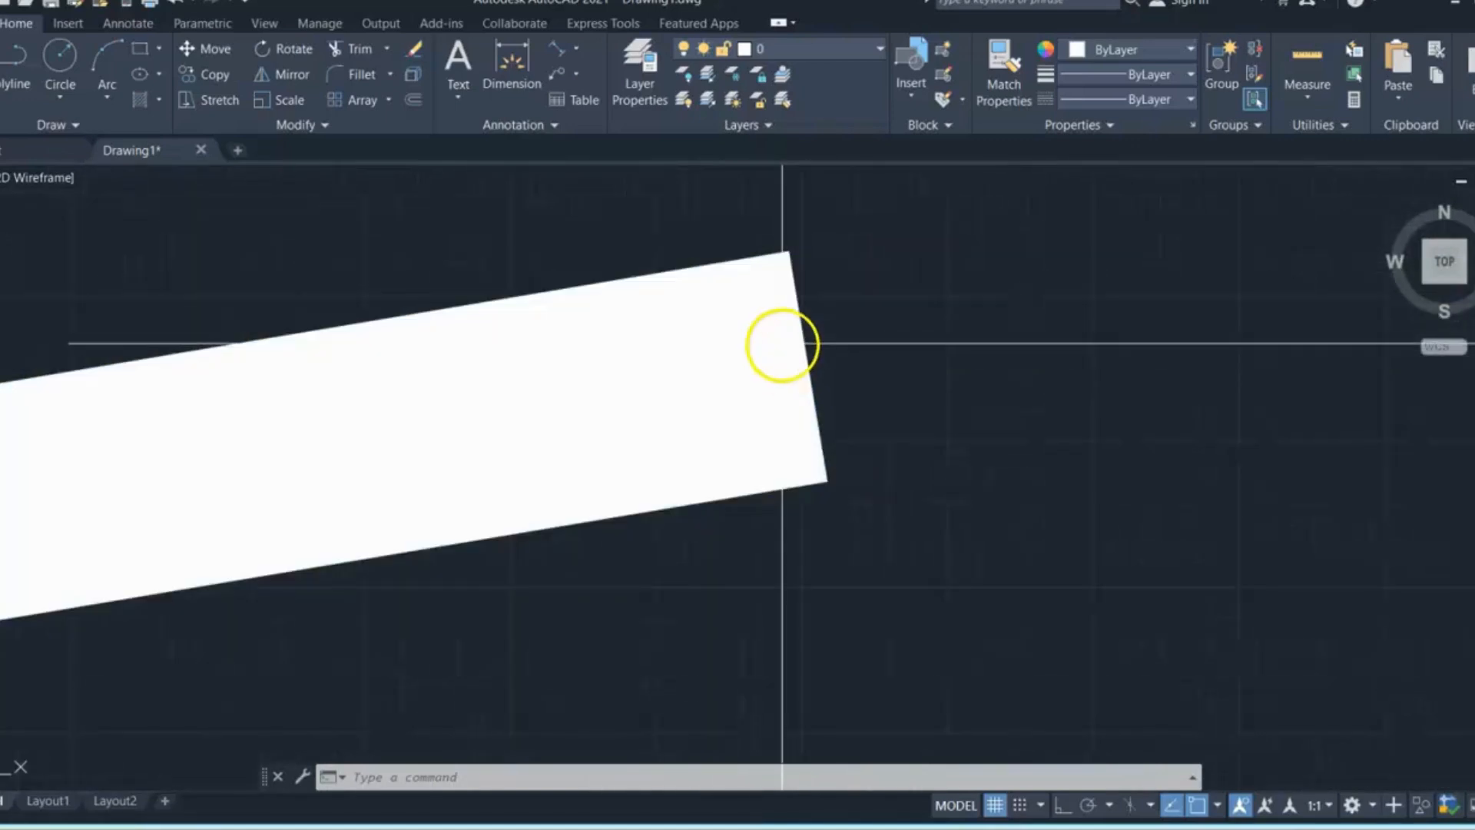
scroll(828, 344, down, 7)
scroll(831, 348, down, 8)
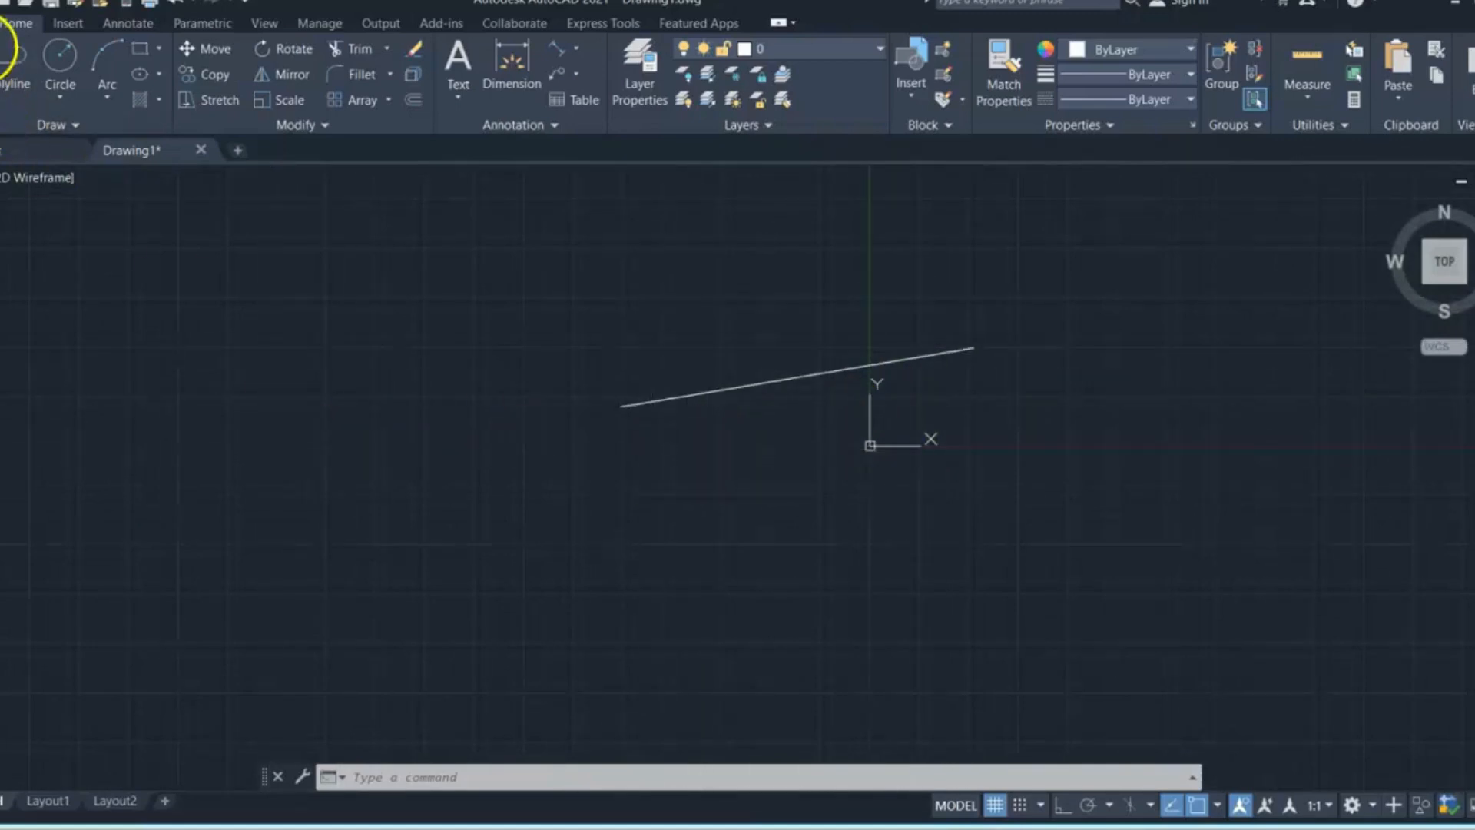
Step: Start a polyline directly below the left end of the tapered line, with starting and ending widths of 0
click(463, 780)
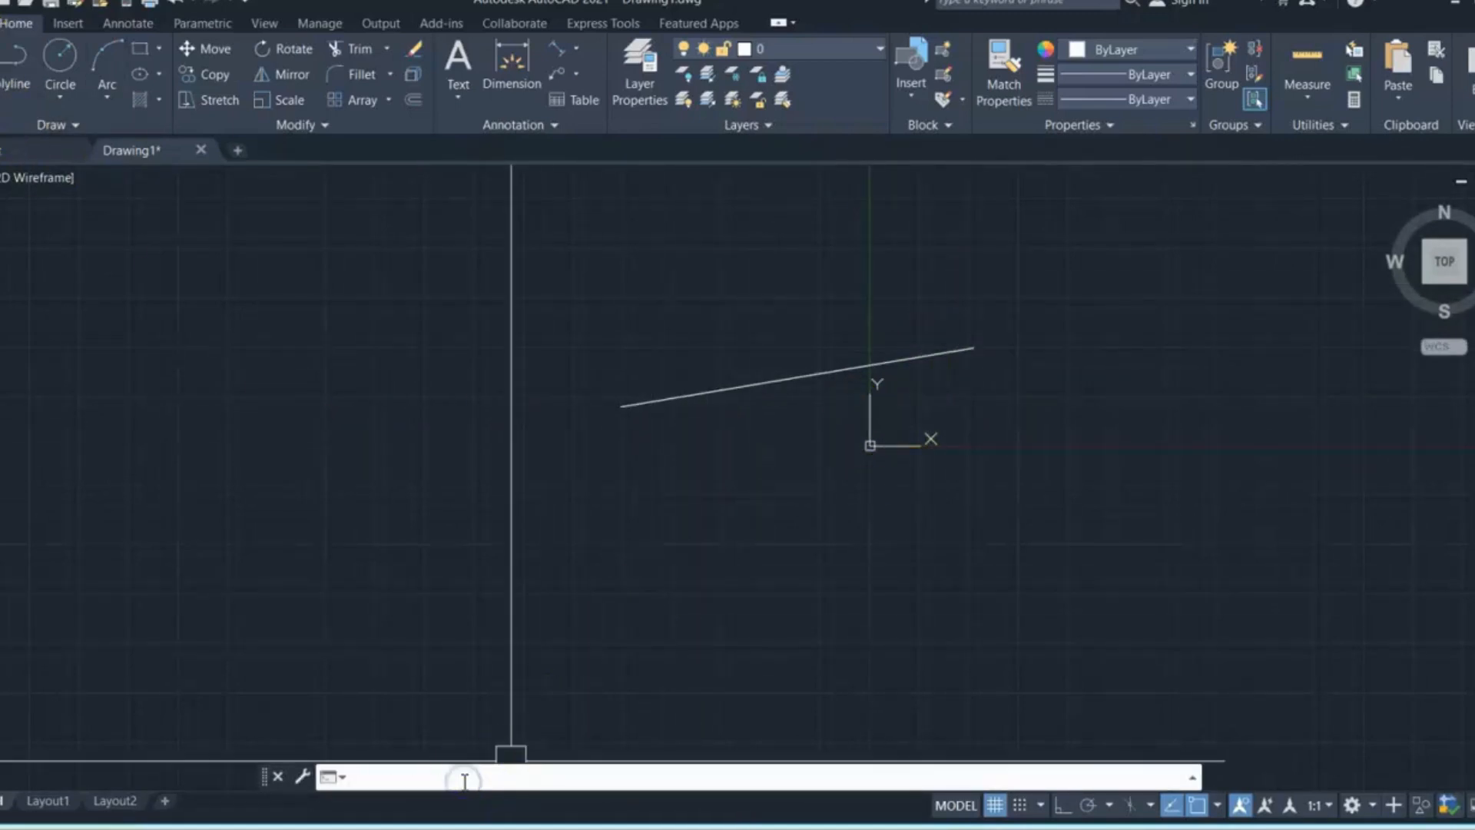
text(pl)
key(Return)
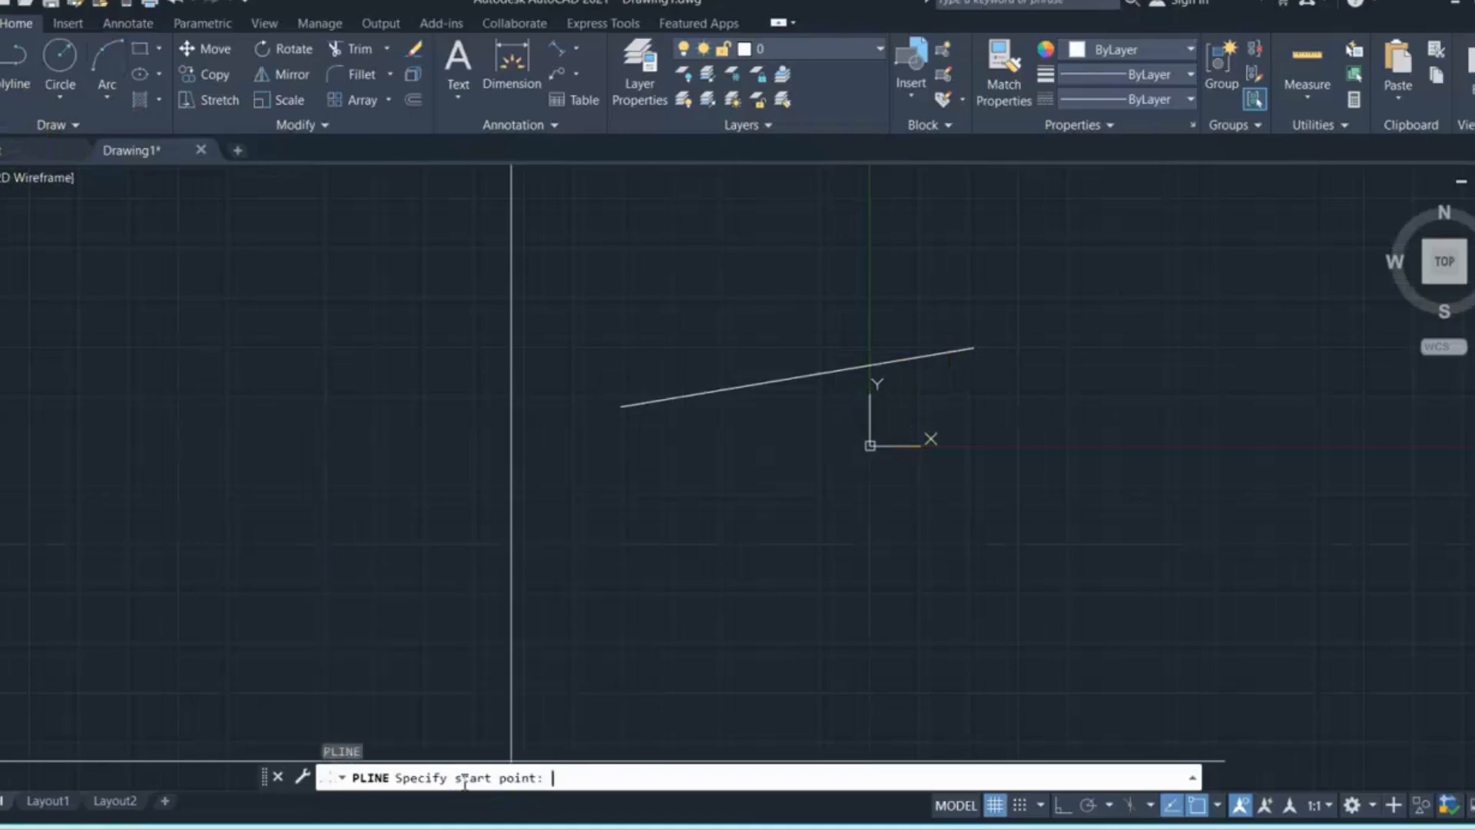
click(621, 542)
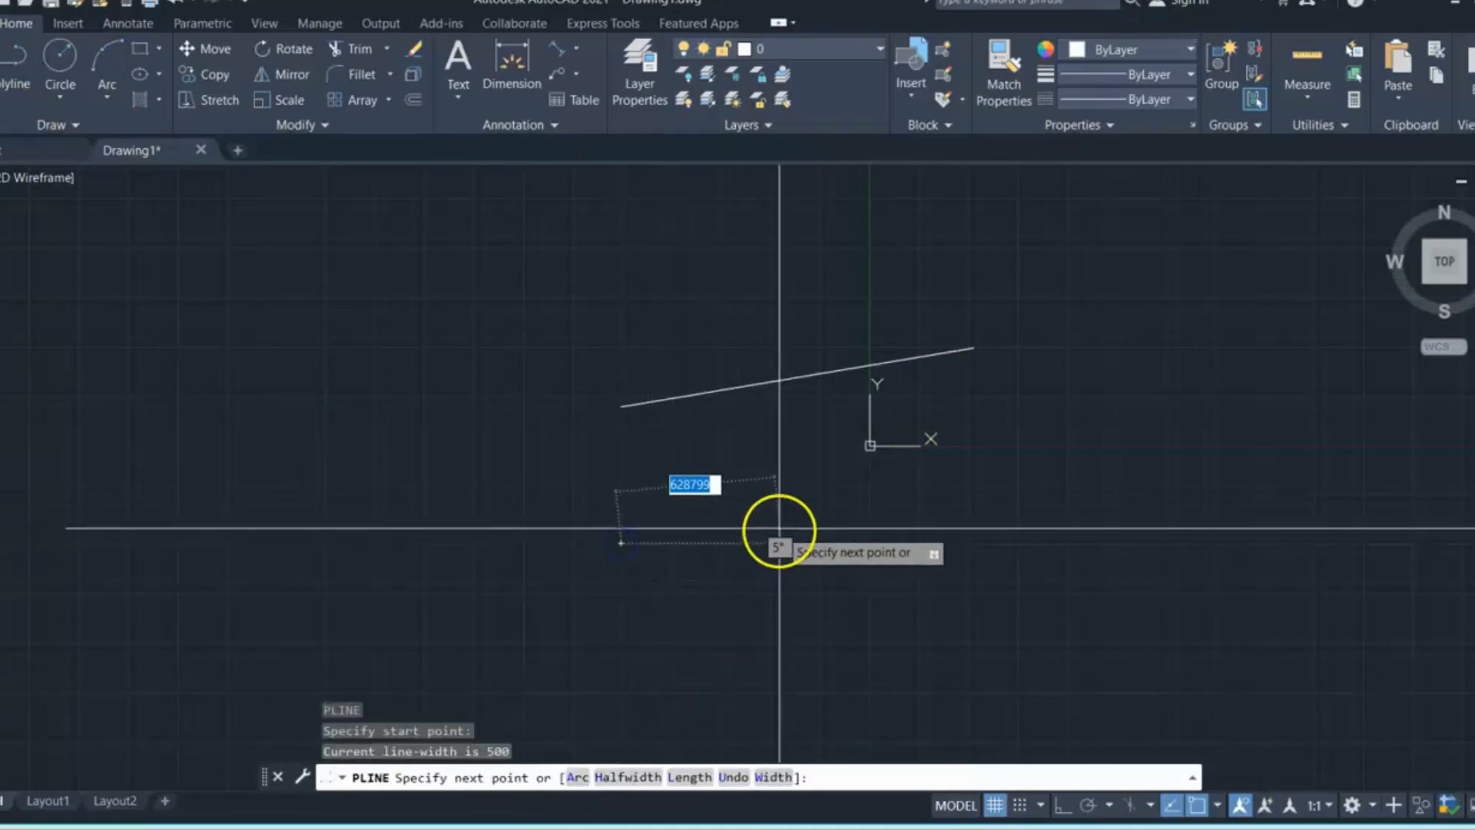
text(w)
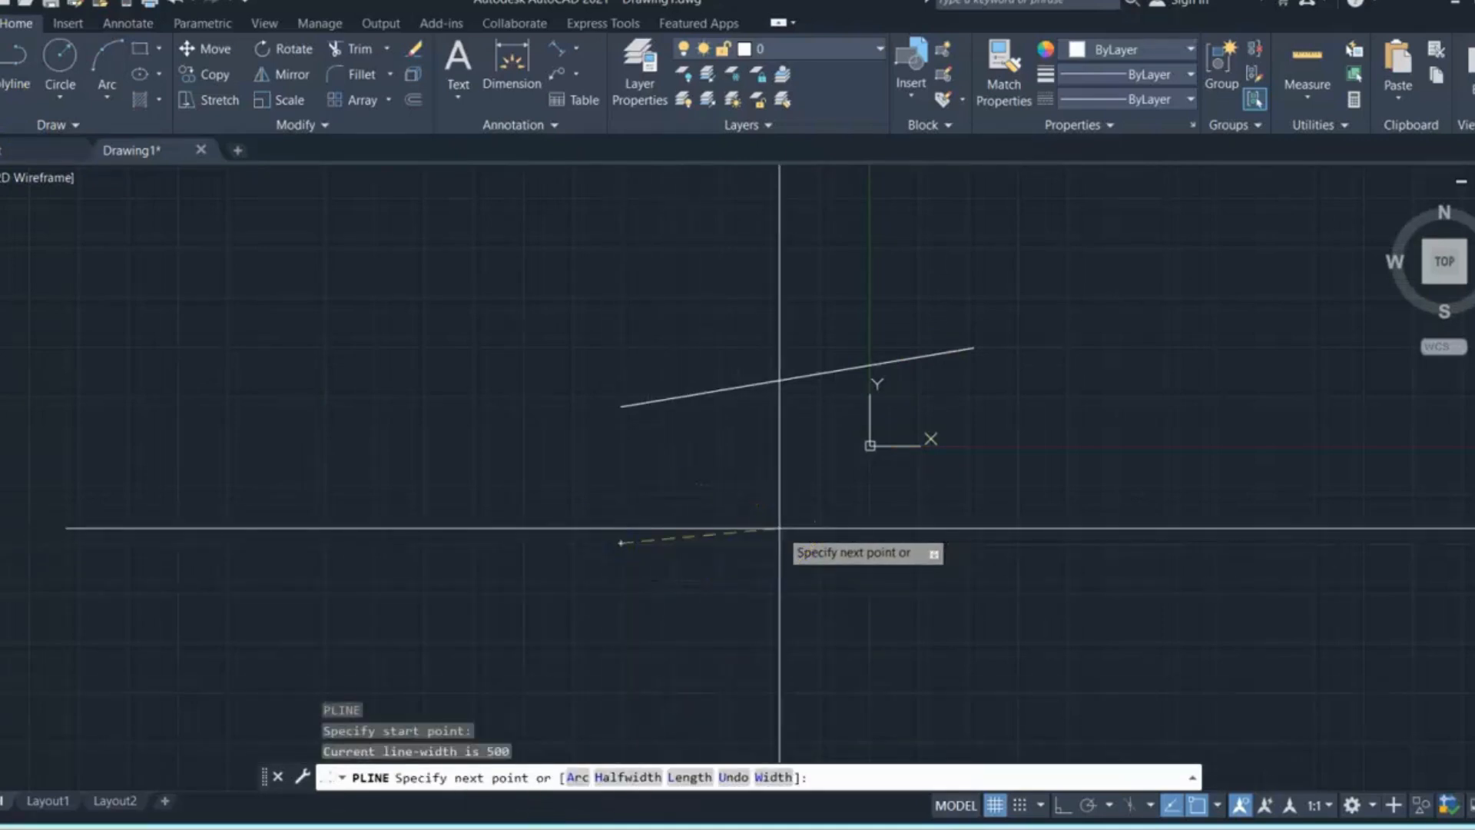
key(Return)
text(0)
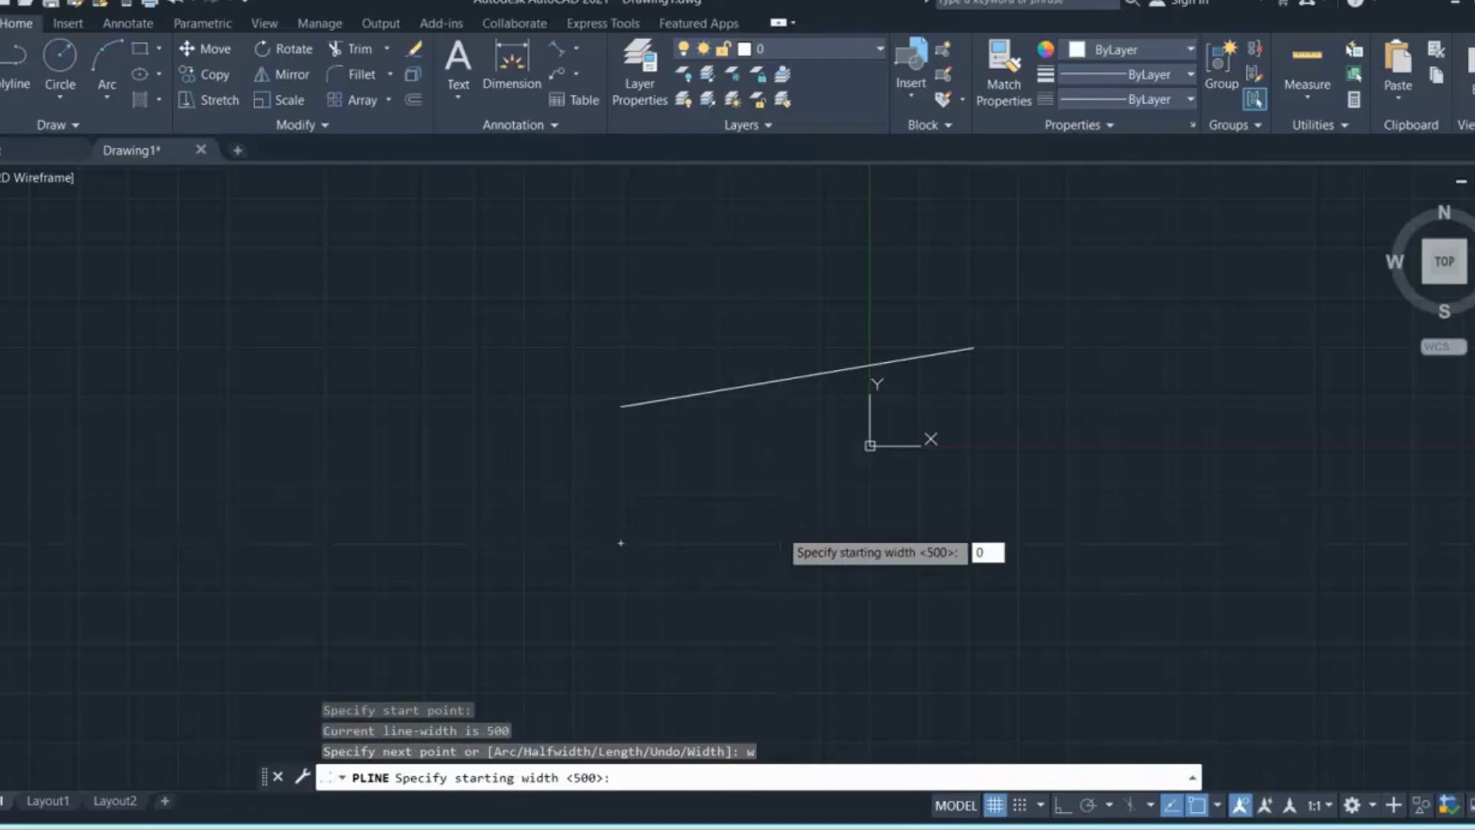
key(Return)
key(Return)
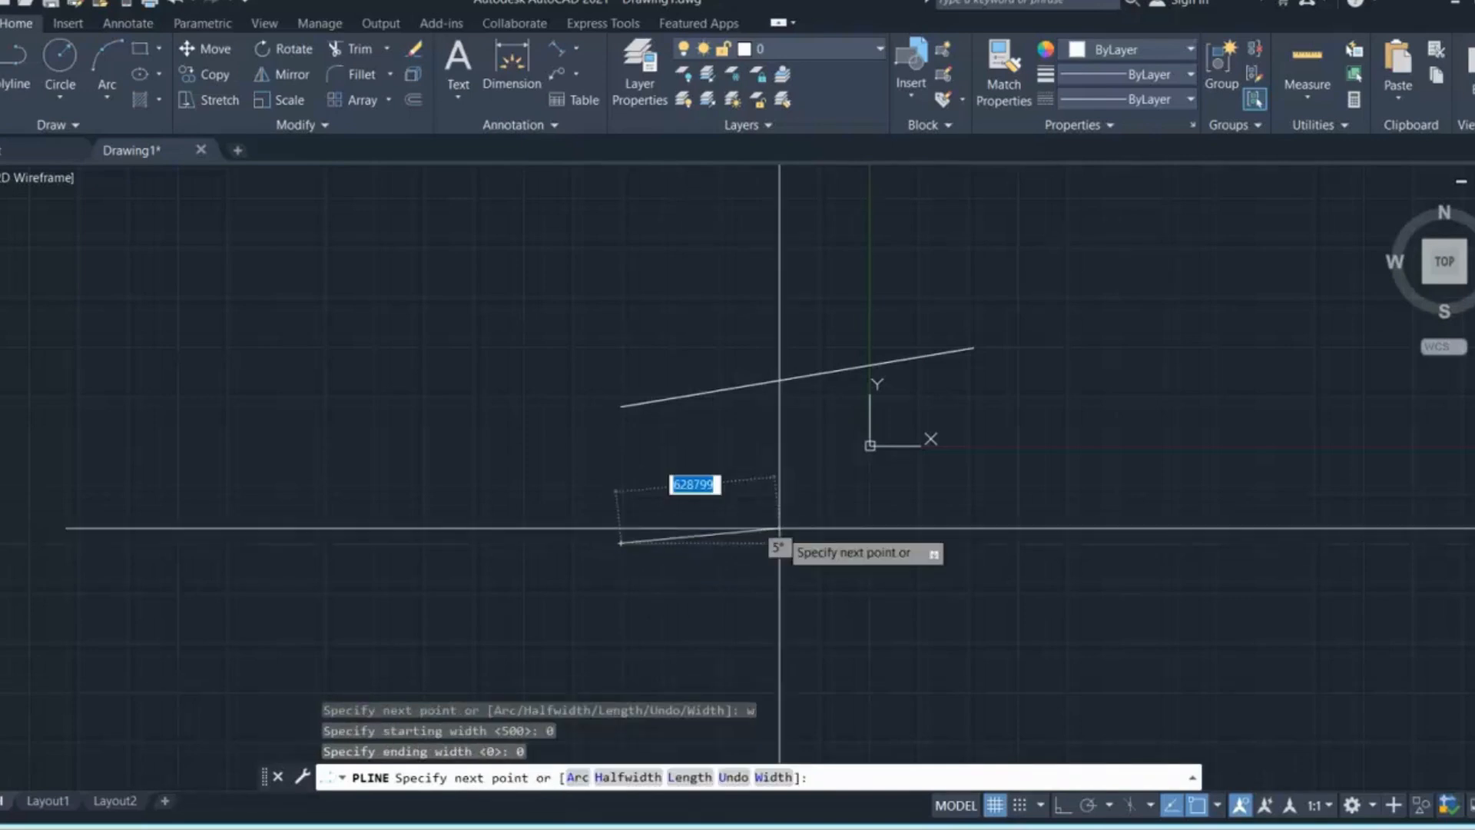
Step: Draw four polyline segments: one falling gently right, two rising past the Y axis, and one dropping steeply; end the polyline
click(818, 591)
click(983, 498)
click(1146, 403)
click(1215, 605)
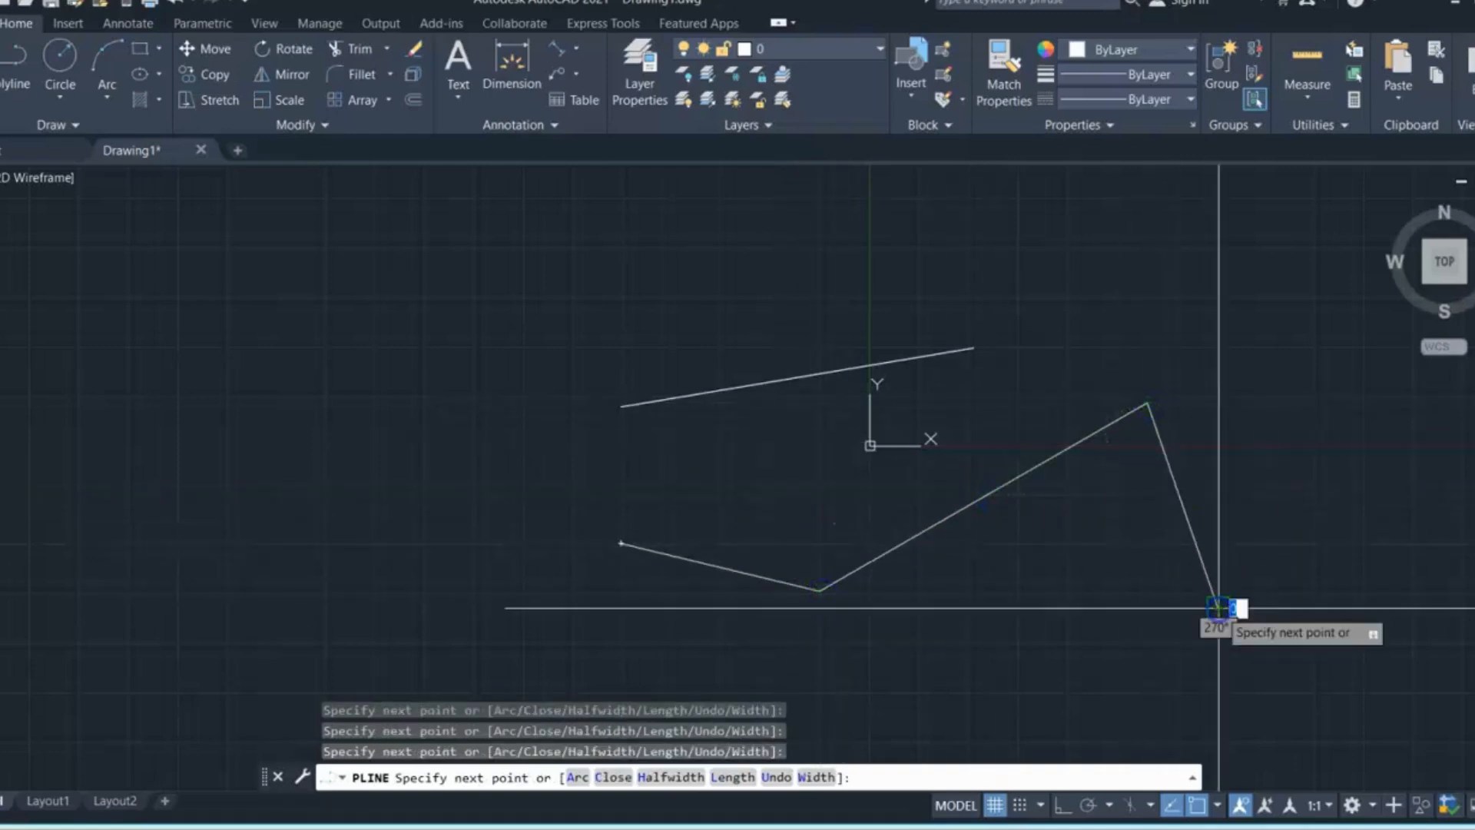
key(Escape)
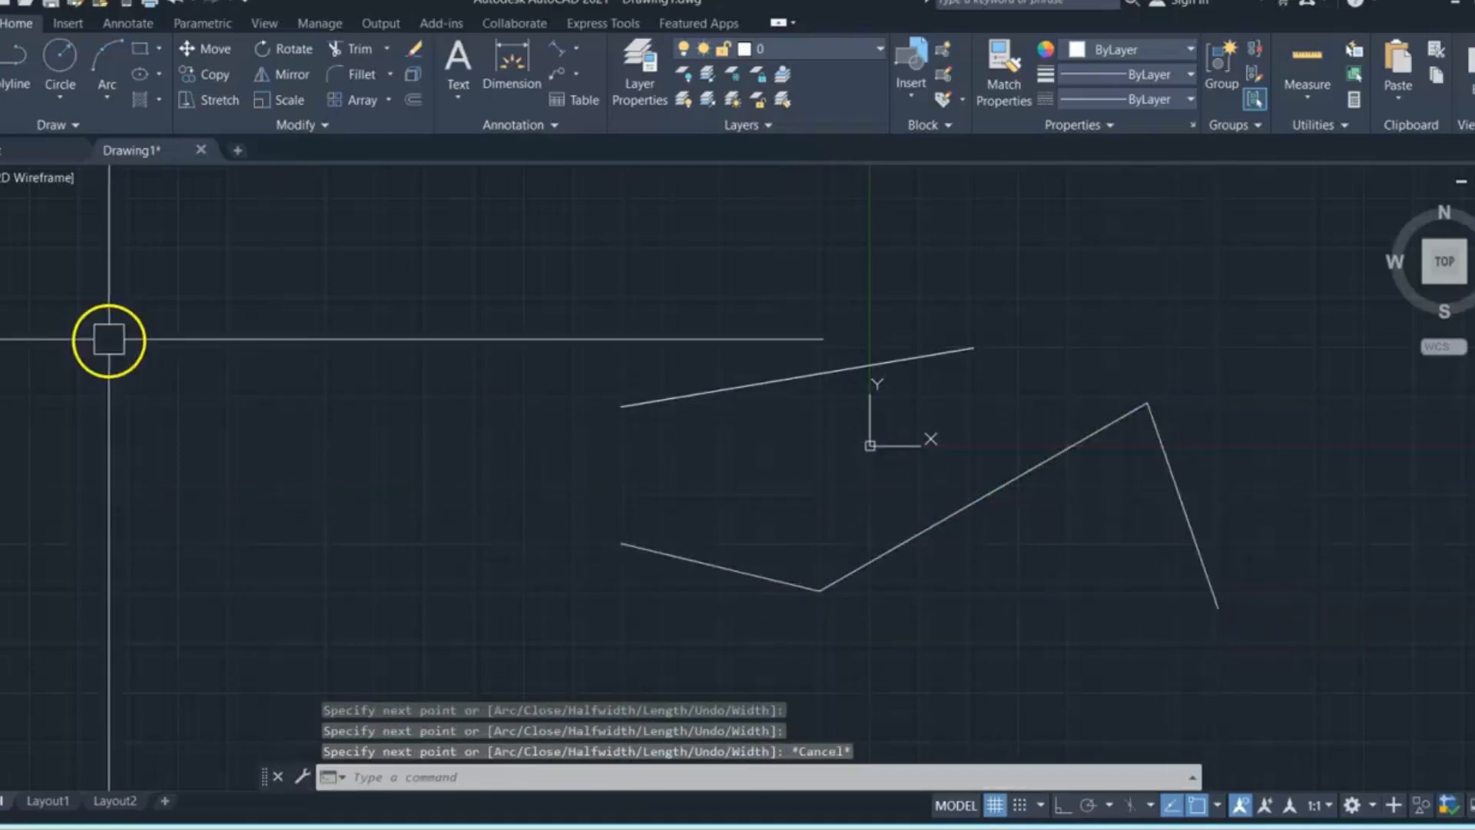
Step: Select both the tapered polyline and the zero-width zigzag polyline with a window around them
scroll(100, 377, down, 6)
click(138, 320)
click(445, 540)
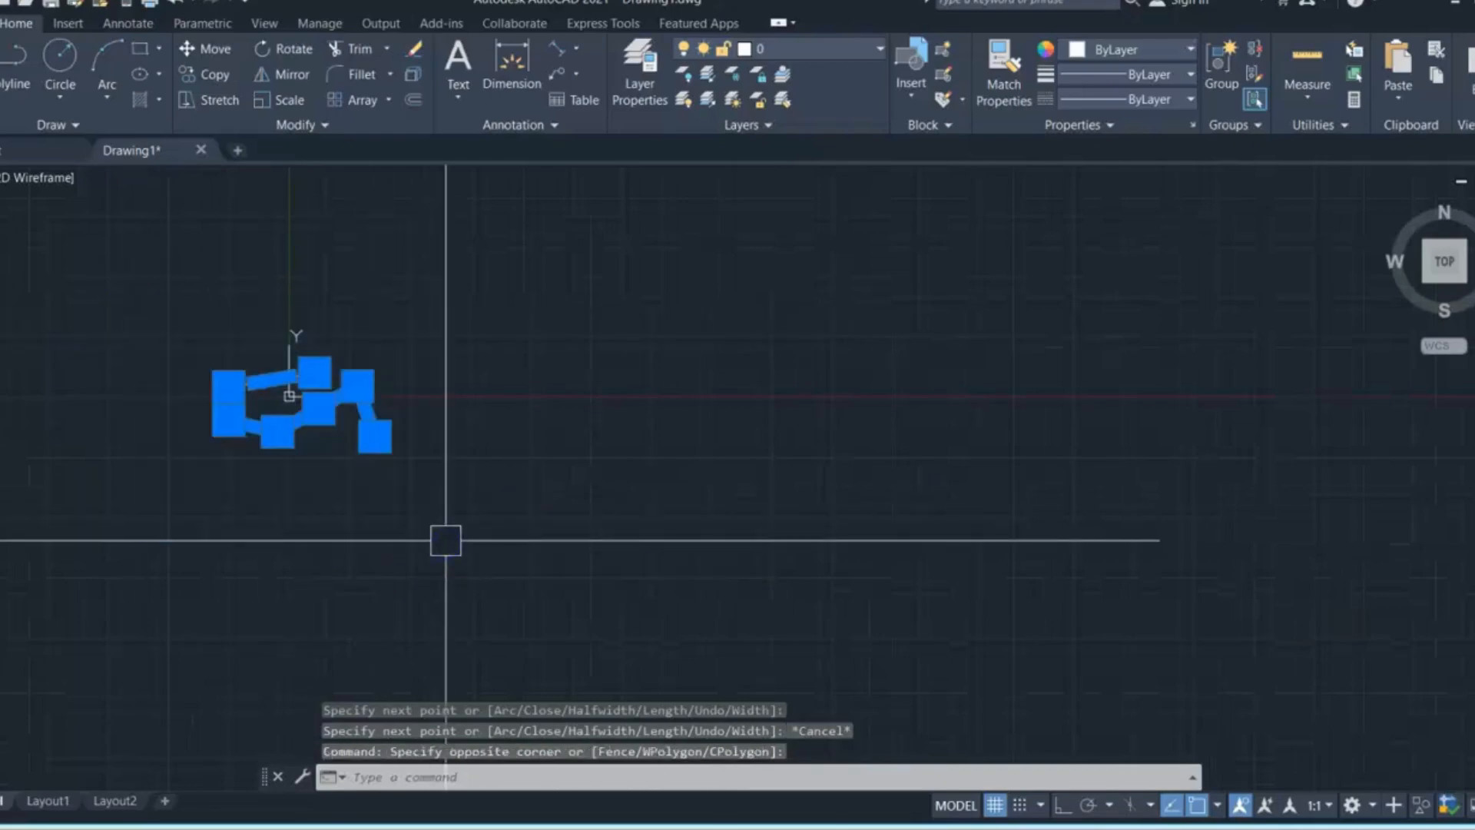